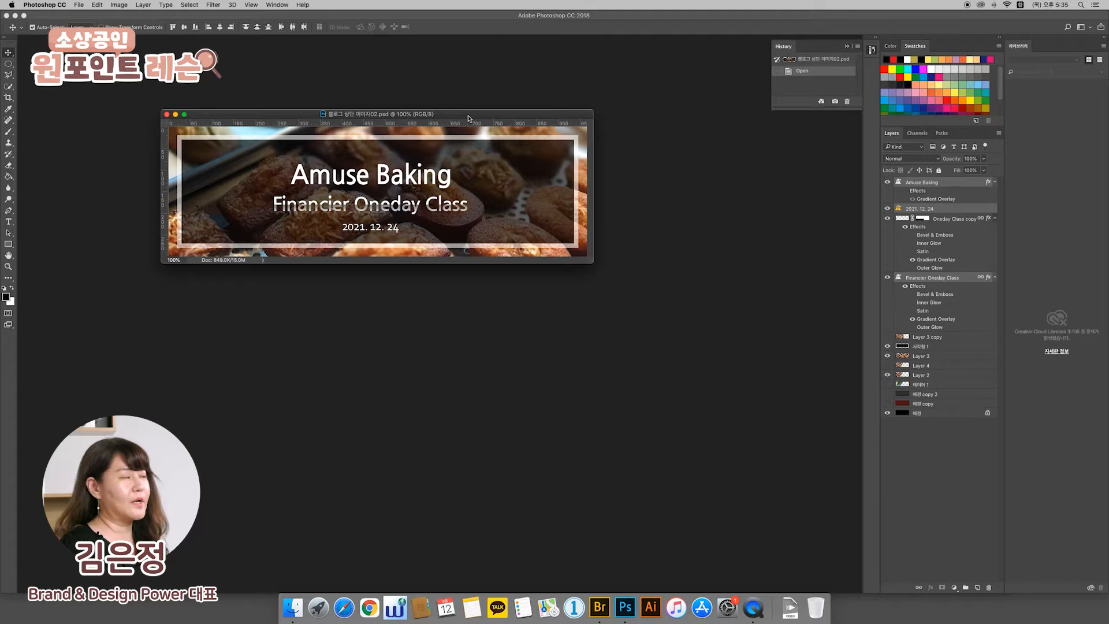
- Hide the Amuse Baking, 2021. 12. 24 and Financier Oneday Class text layers to examine the banner without its text
left_click_drag(409, 118, 468, 96)
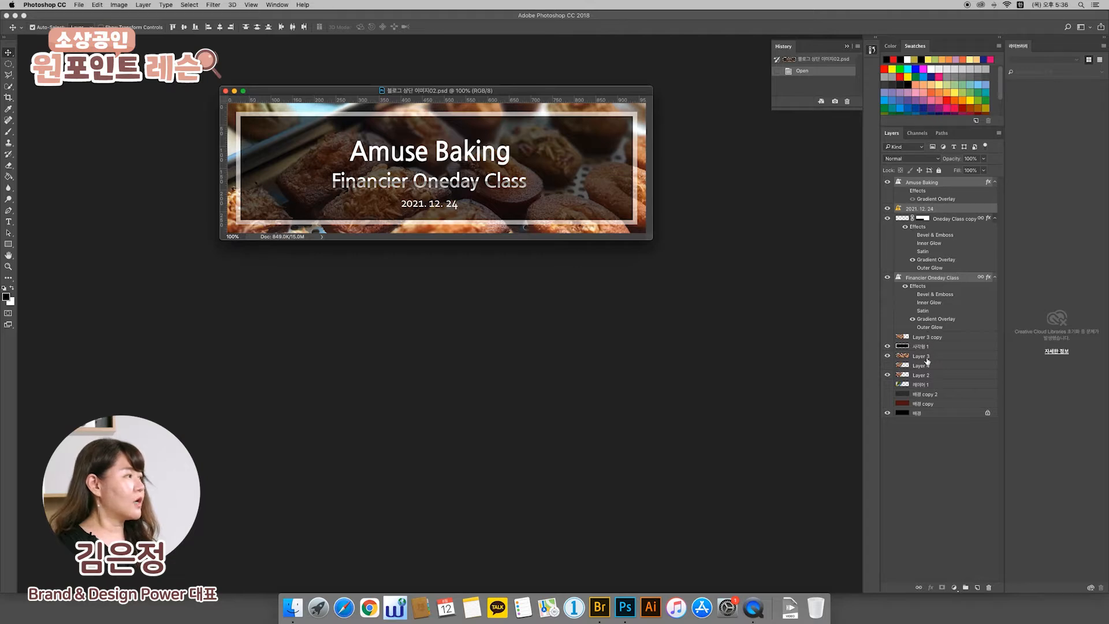
left_click(888, 183)
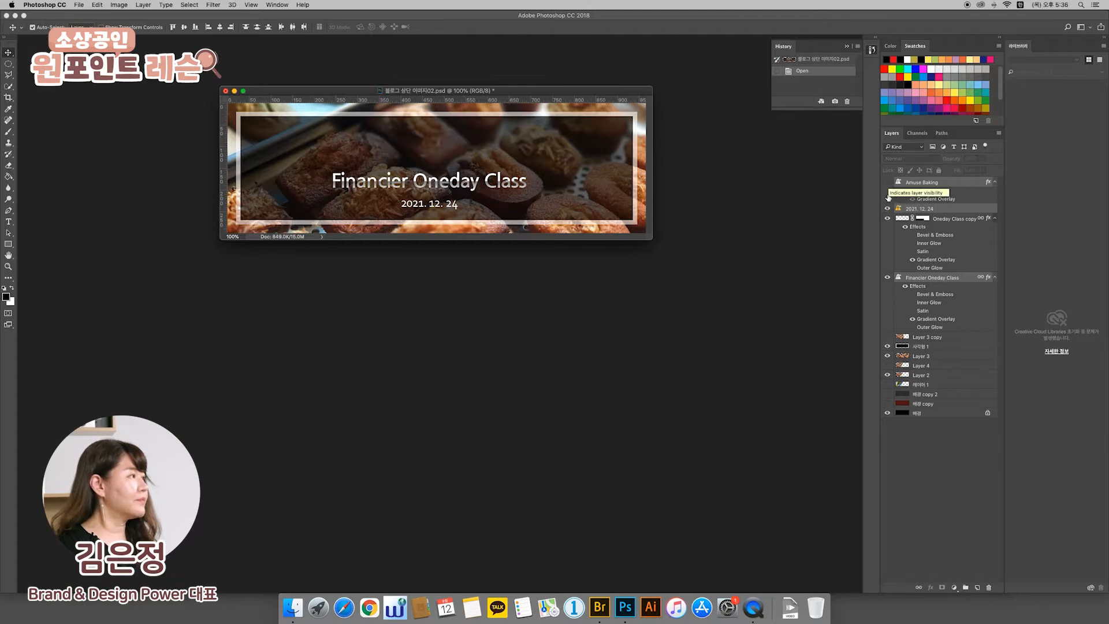
left_click(887, 209)
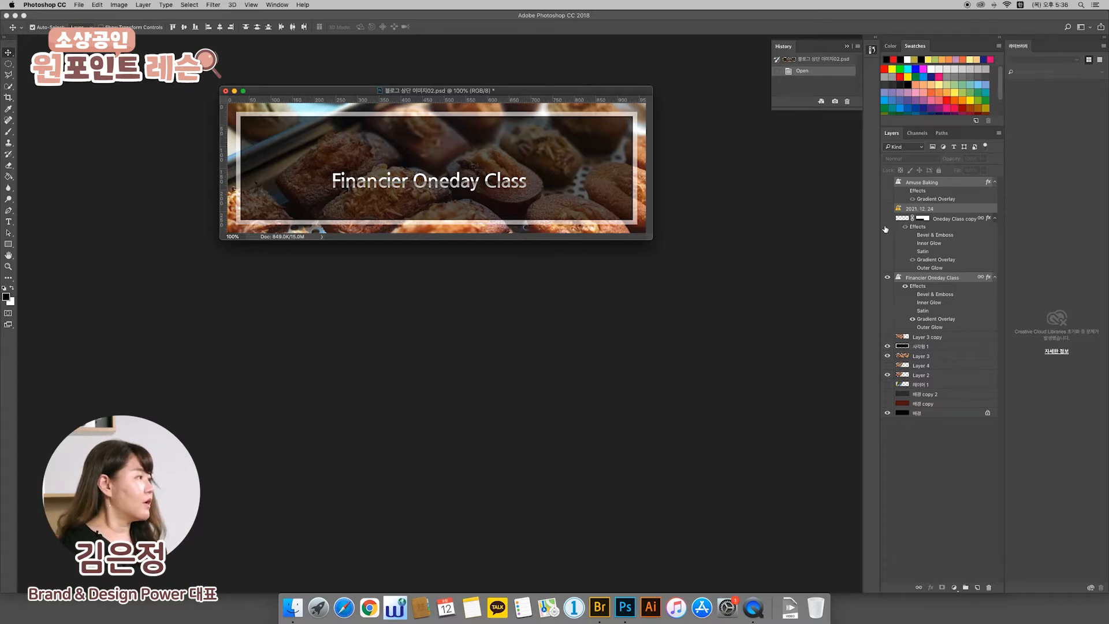
left_click(888, 278)
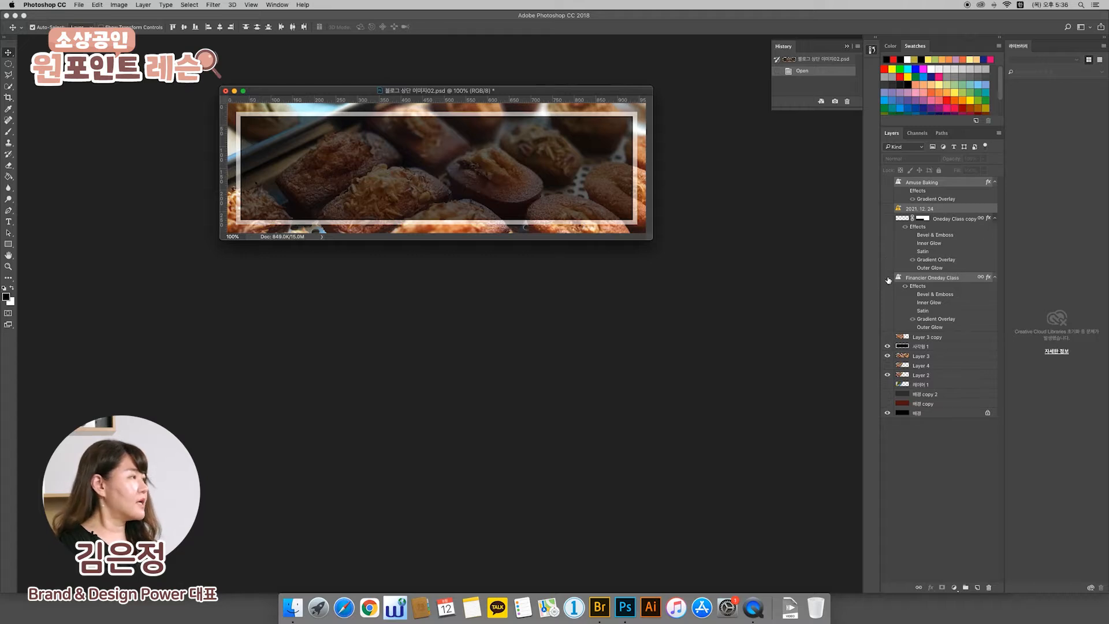
left_click(887, 277)
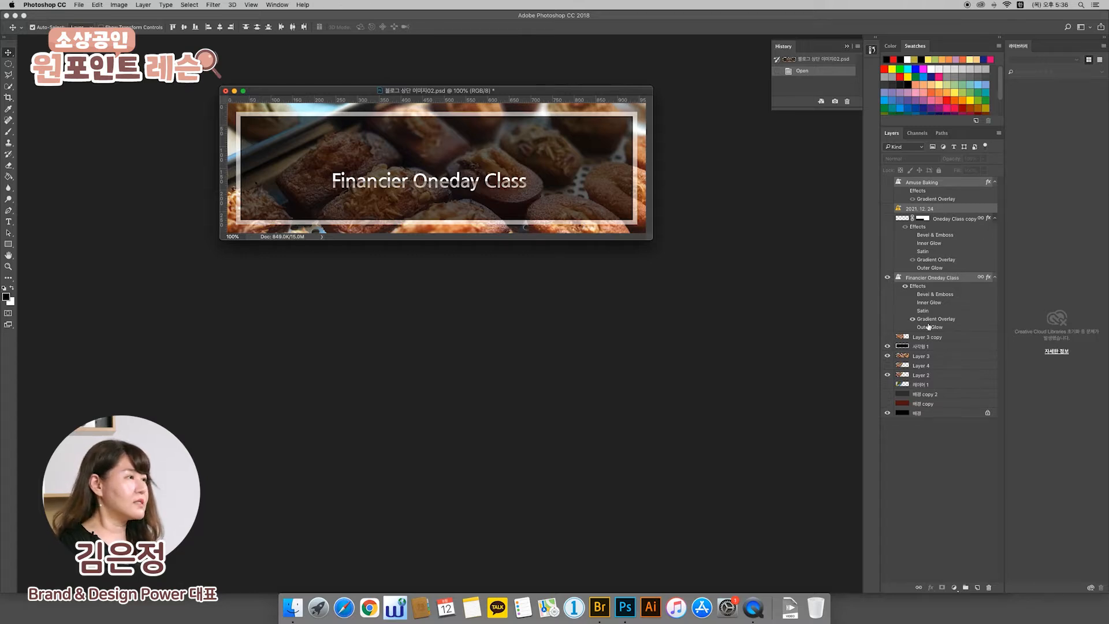
left_click(887, 278)
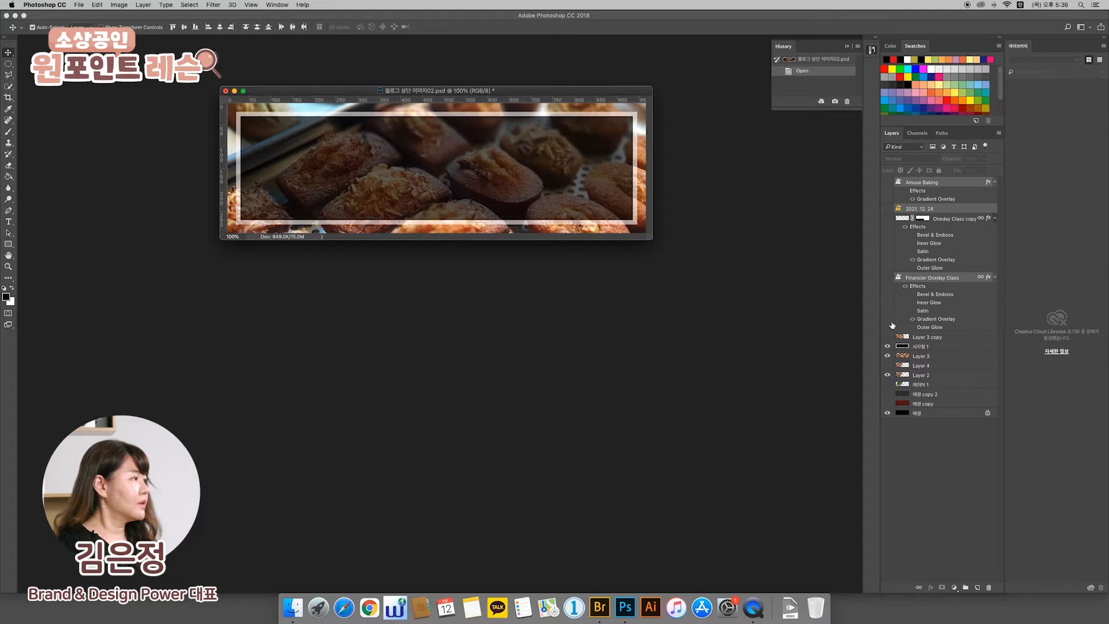
- Toggle the visibility of Layer 3 copy, the 사각형 1 rectangle and Layer 3 to examine how the banner's background is built
left_click(888, 338)
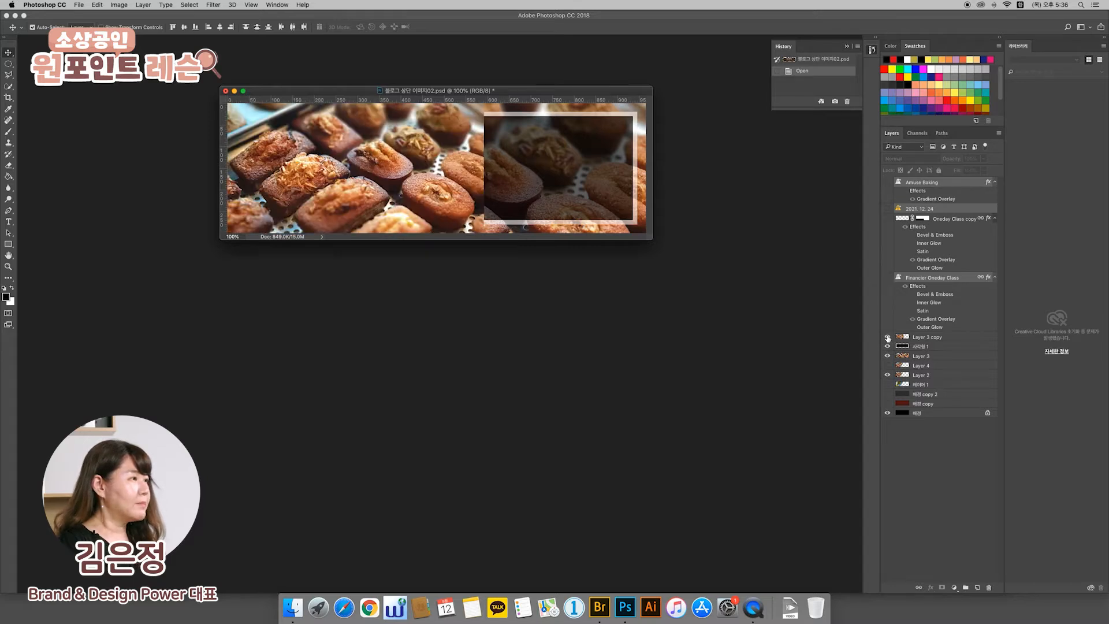
left_click(888, 337)
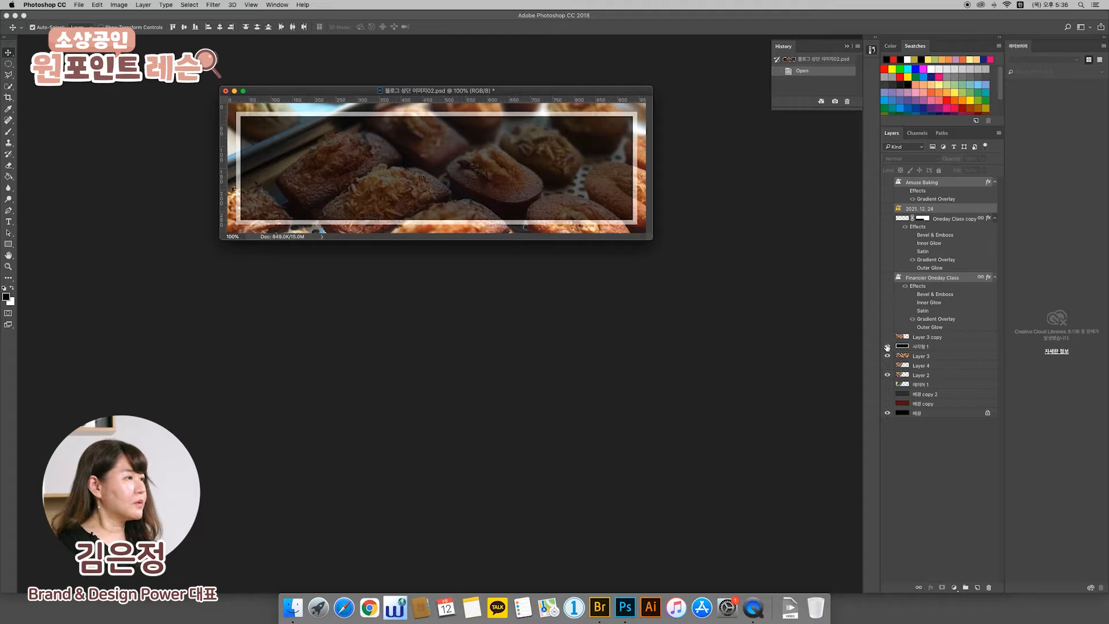
left_click(888, 347)
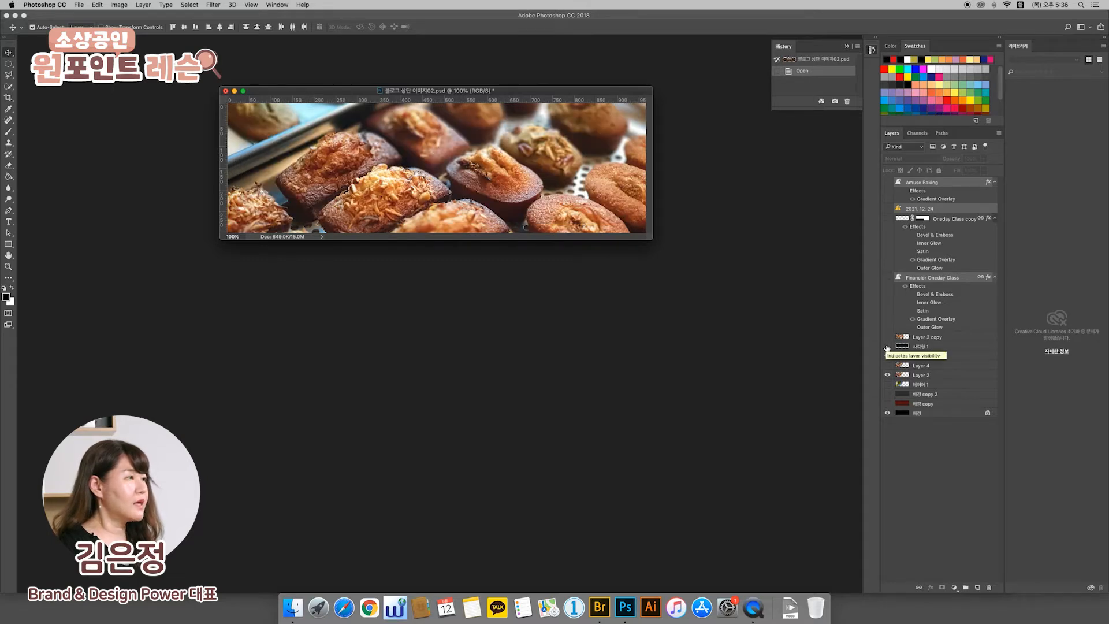
left_click(888, 346)
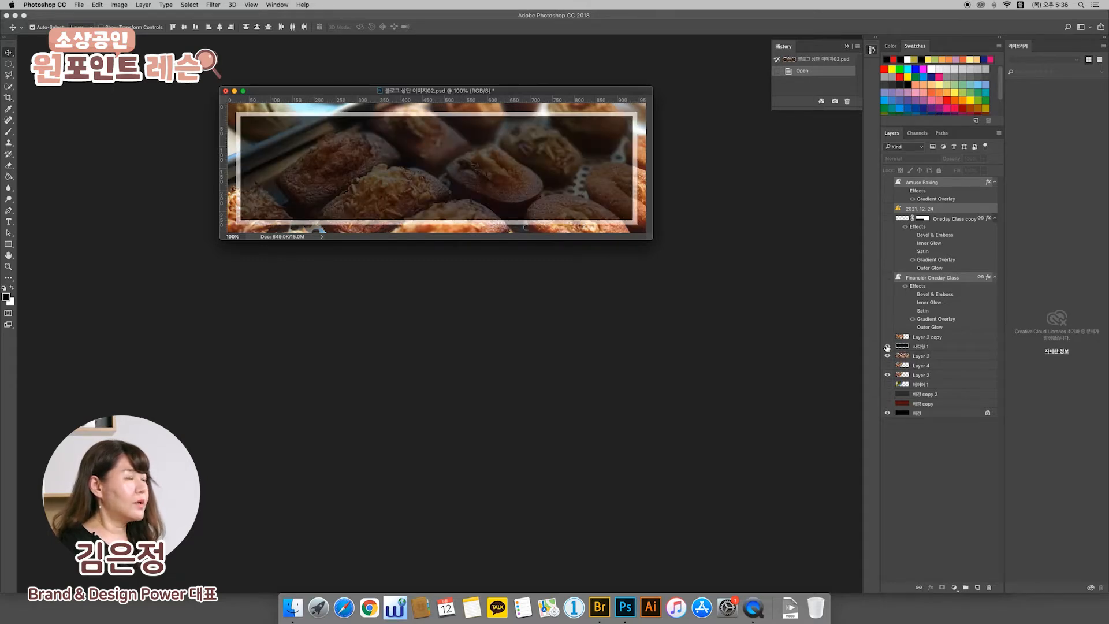
left_click(888, 347)
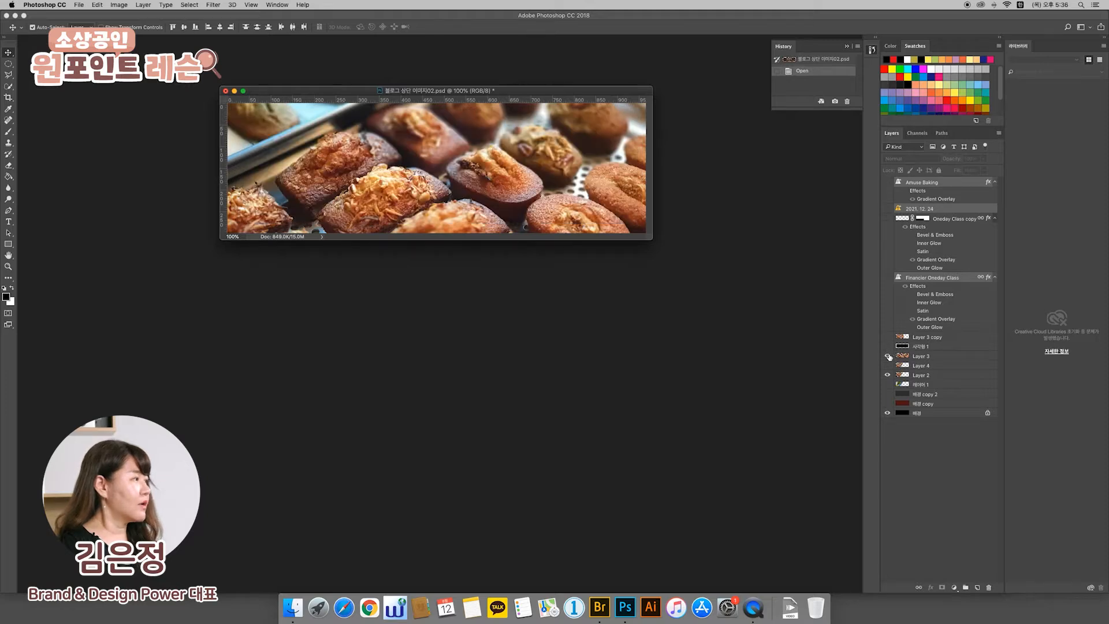
left_click(887, 355)
left_click(888, 356)
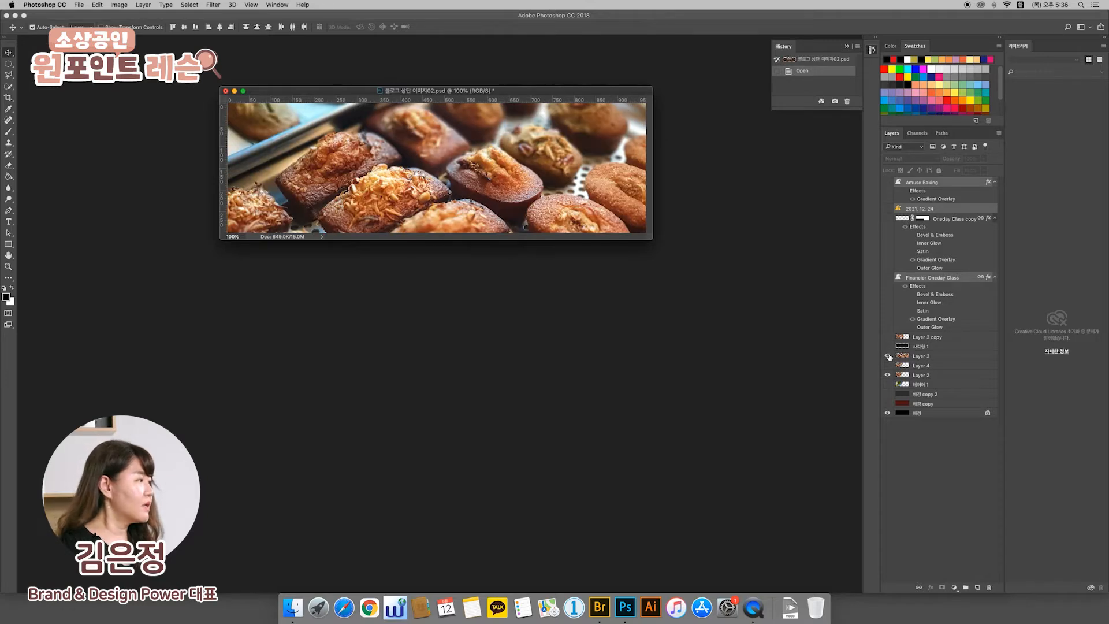
- Show the 사각형 1 rectangle and the Financier Oneday Class, Amuse Baking and 2021. 12. 24 text layers again
left_click(887, 346)
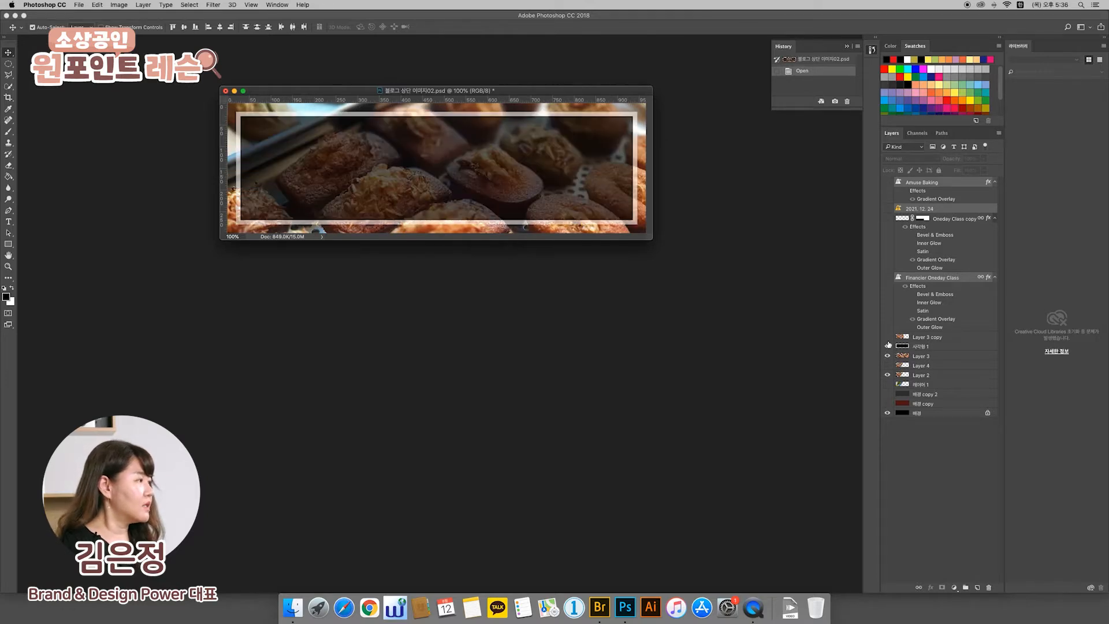
left_click(888, 277)
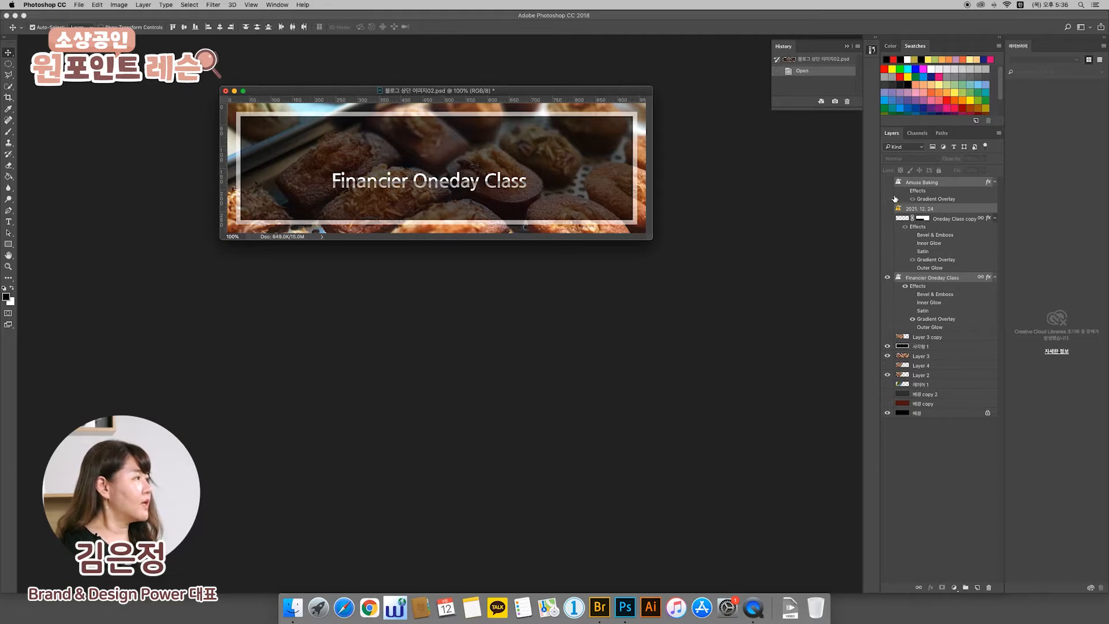
left_click(888, 183)
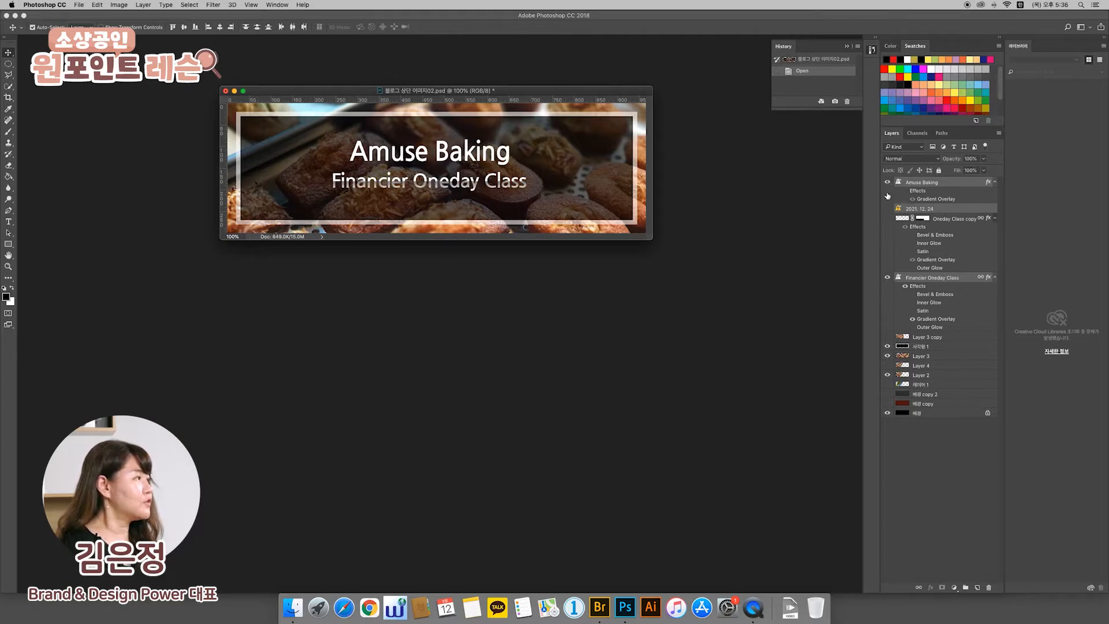
left_click(888, 209)
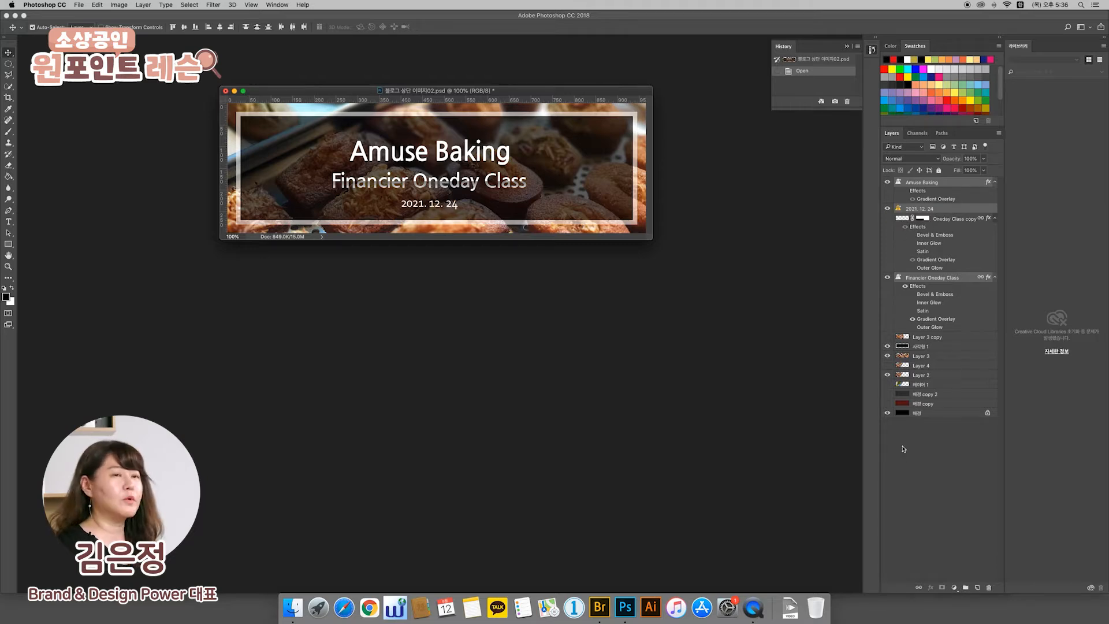
- Check the finished banner's pixel dimensions and resolution in Image Size without changing them
mouse_move(512, 95)
left_mouse_down()
mouse_move(422, 83)
mouse_move(506, 94)
left_mouse_up()
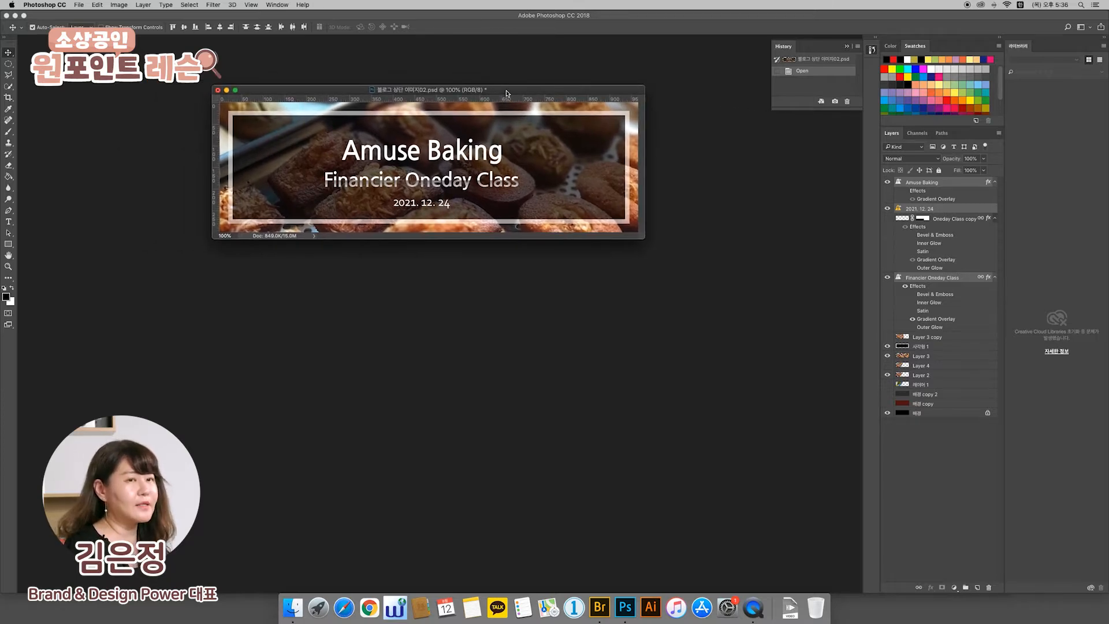
right_click(505, 94)
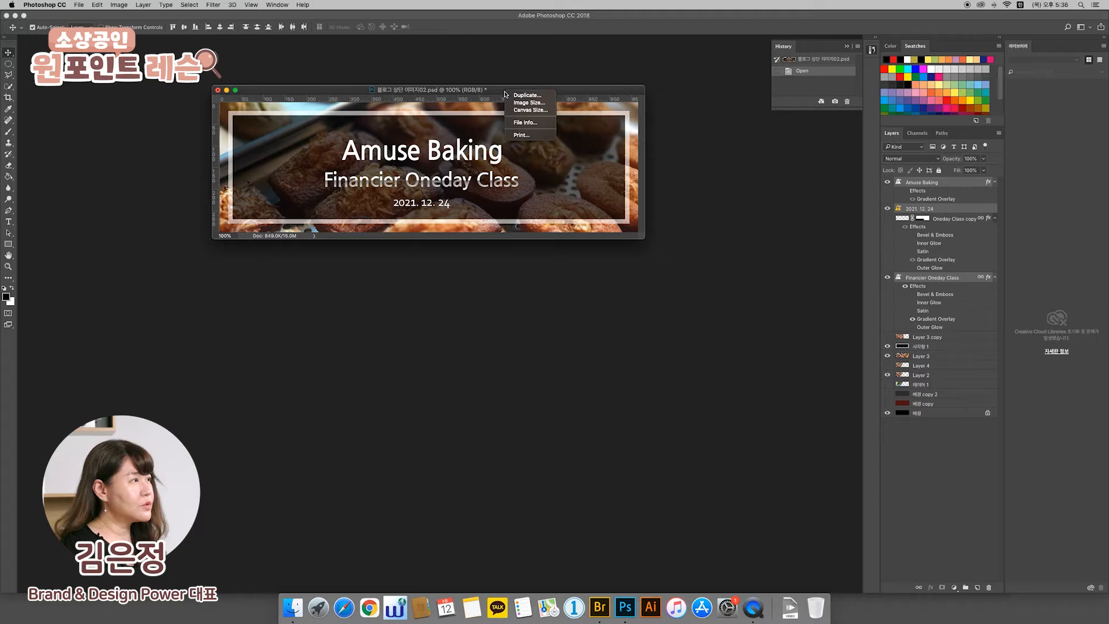
left_click(516, 103)
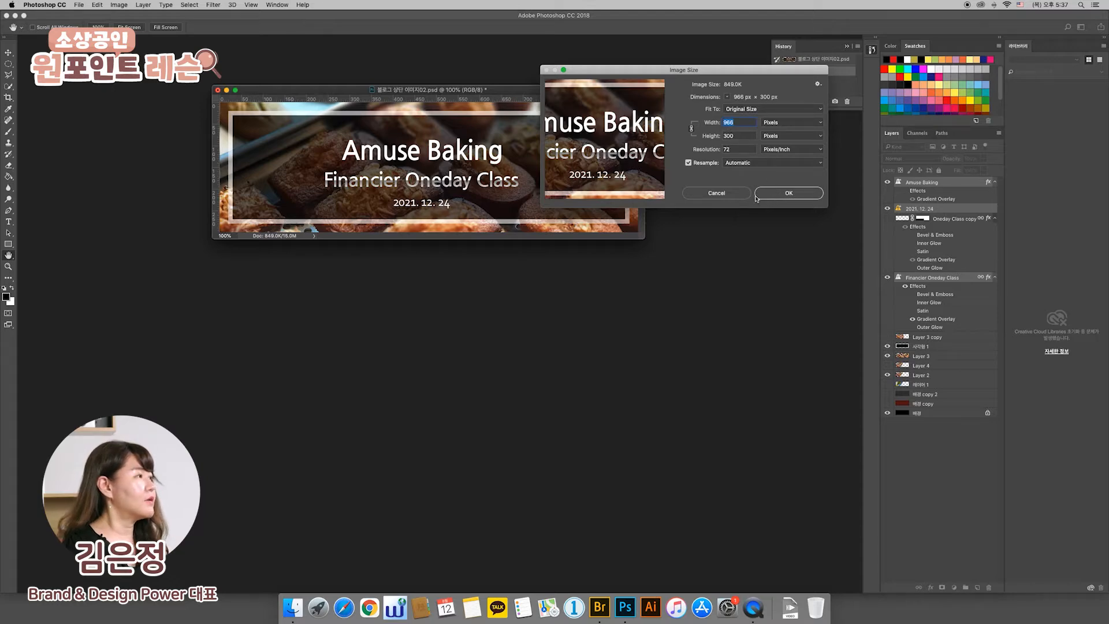
left_click(720, 197)
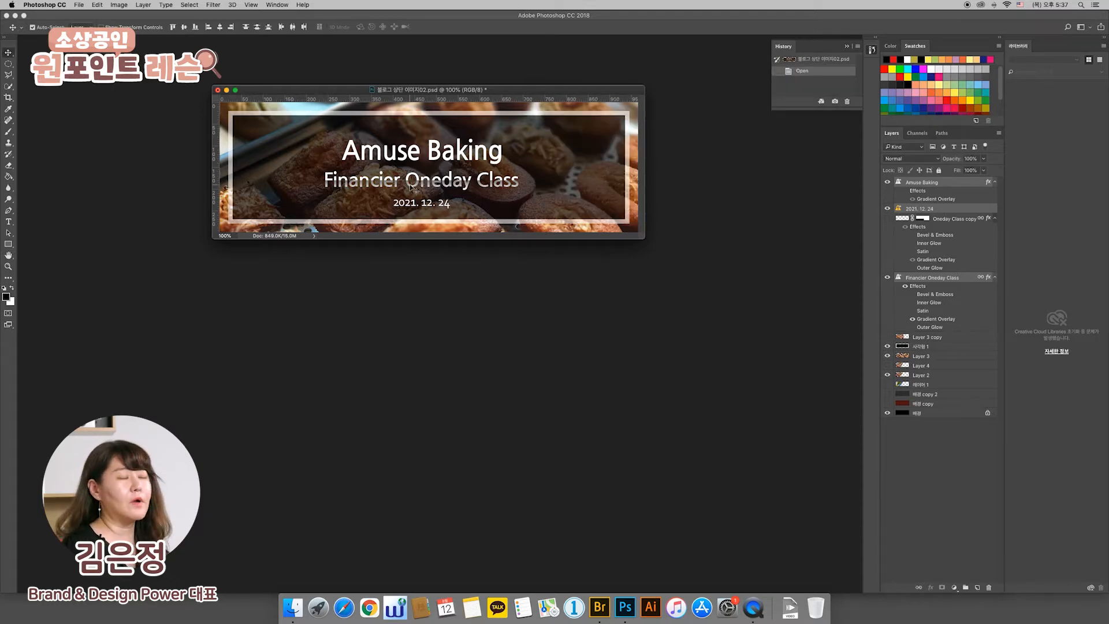
- Create a new 966 × 300 pixel document at 72 pixels/inch with a white background and place its window below the banner
left_click(79, 6)
left_click(83, 16)
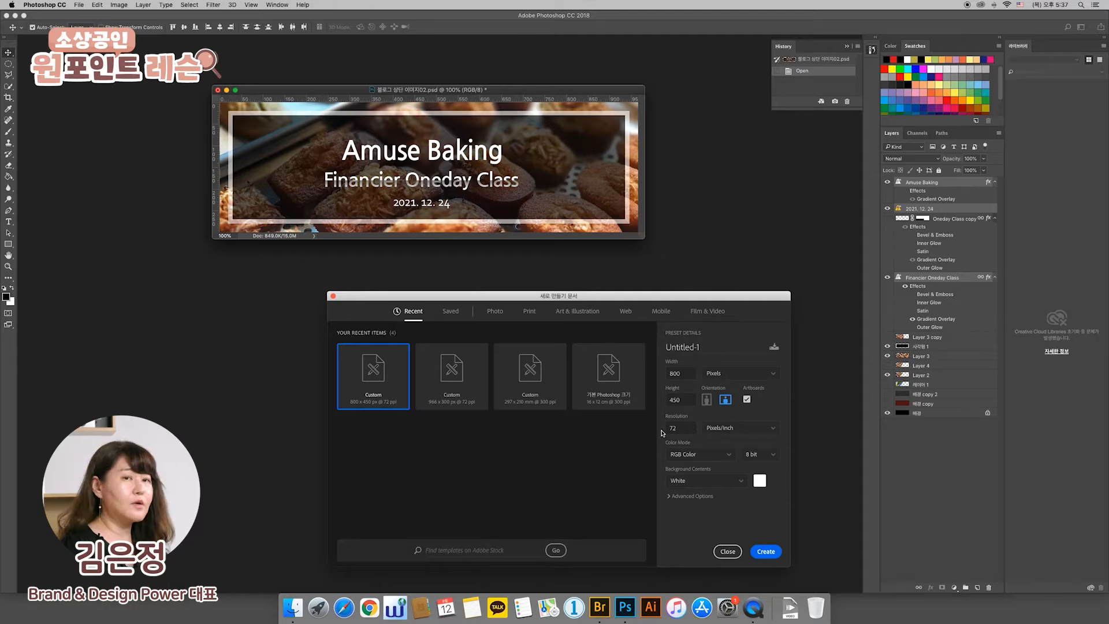
double_click(681, 374)
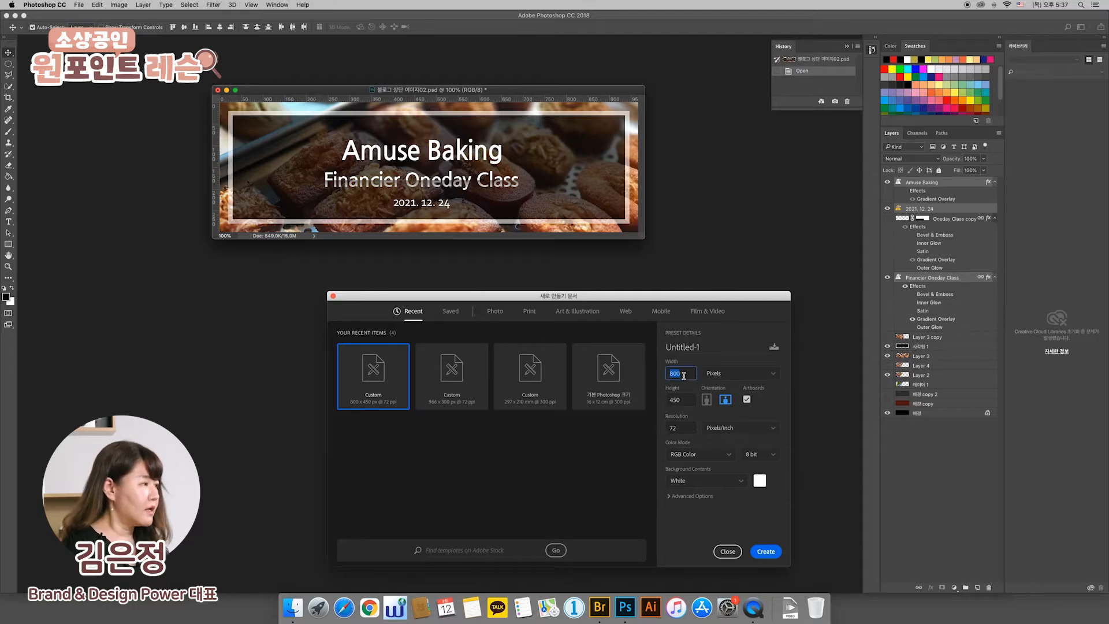
type("966")
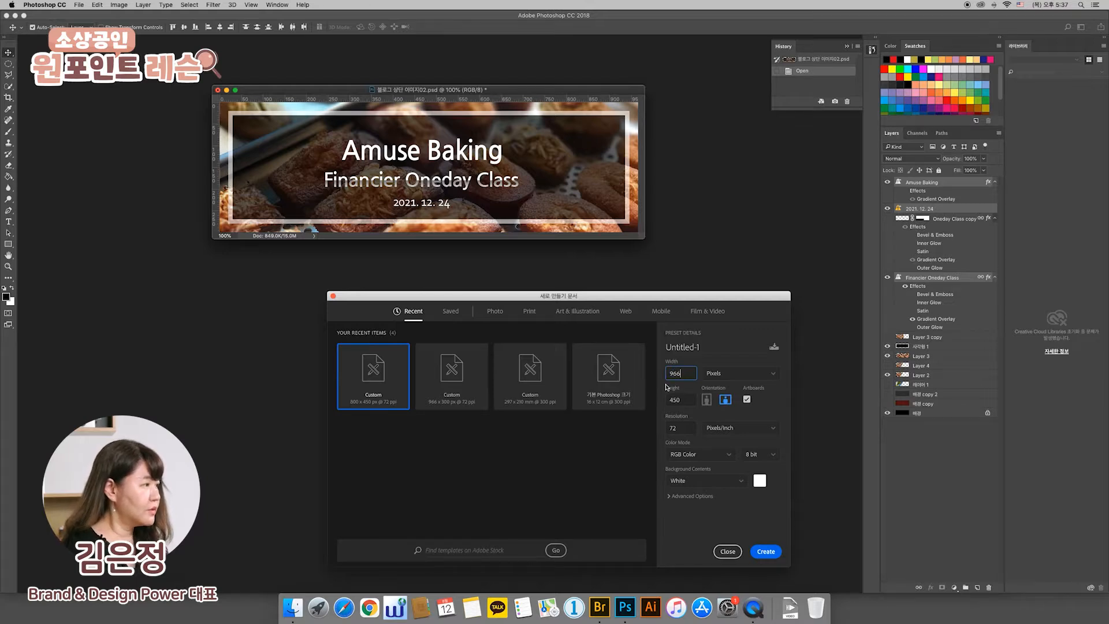
left_click(671, 400)
scroll(671, 400, "down", 2)
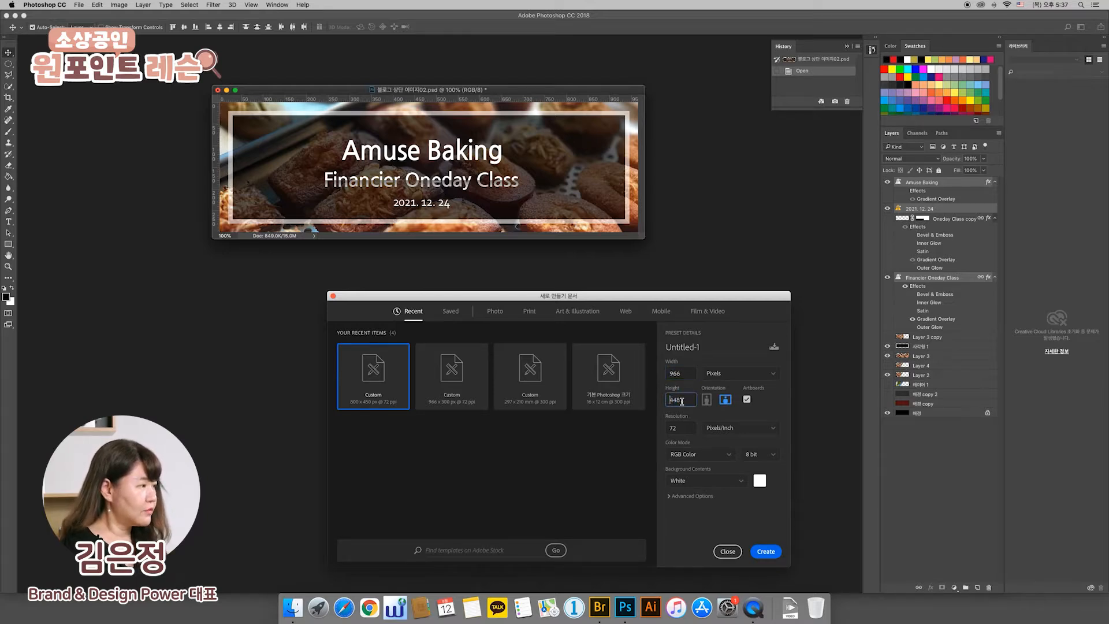
left_click_drag(681, 399, 664, 401)
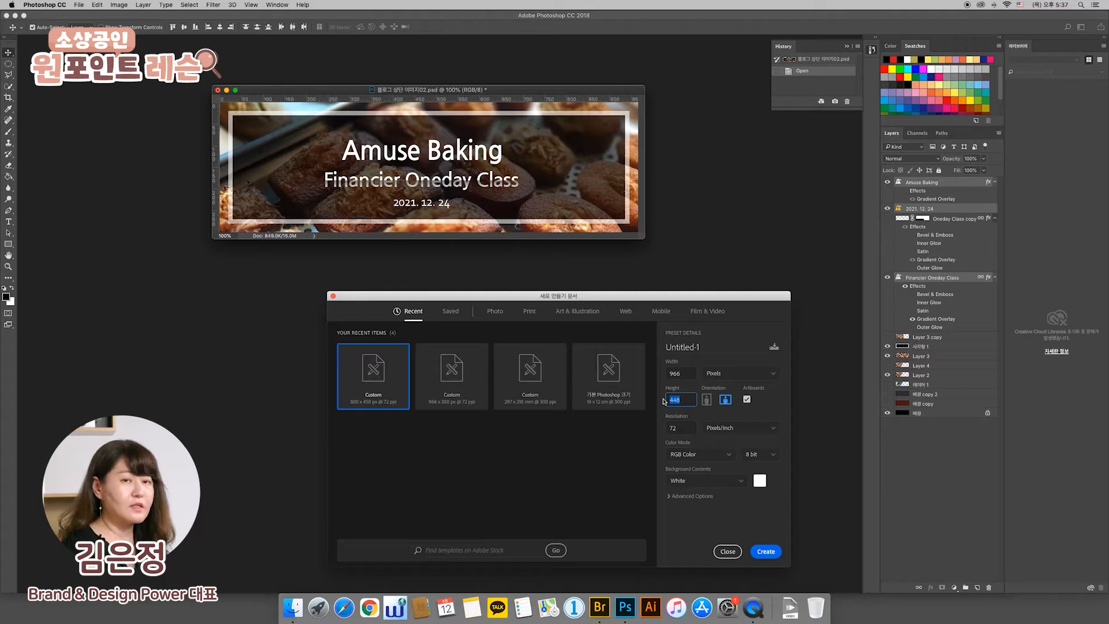
type("300")
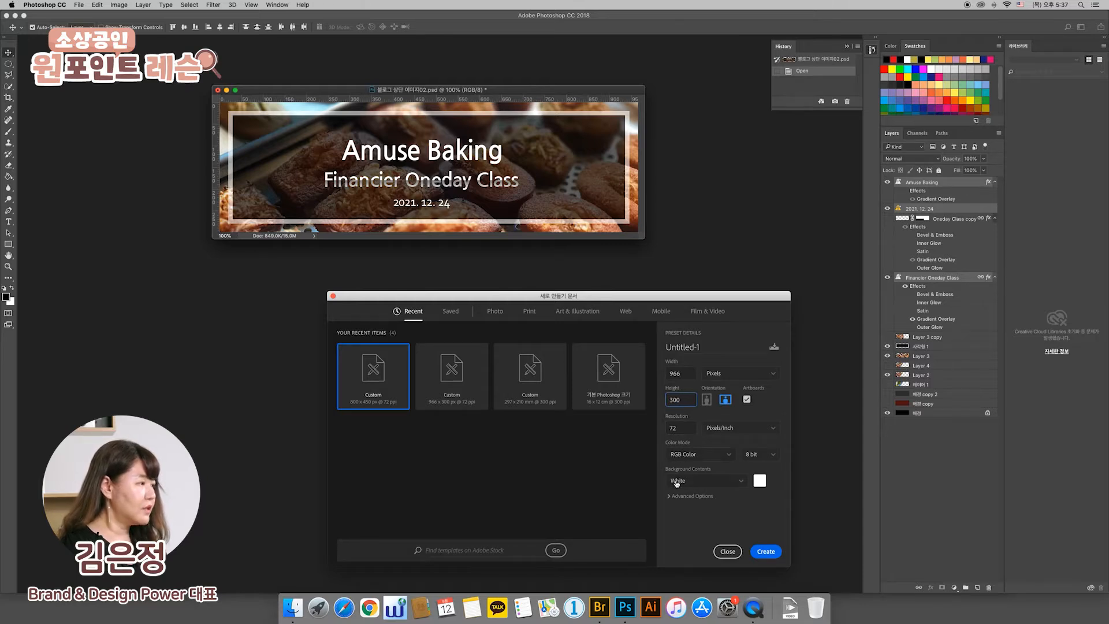
left_click(764, 550)
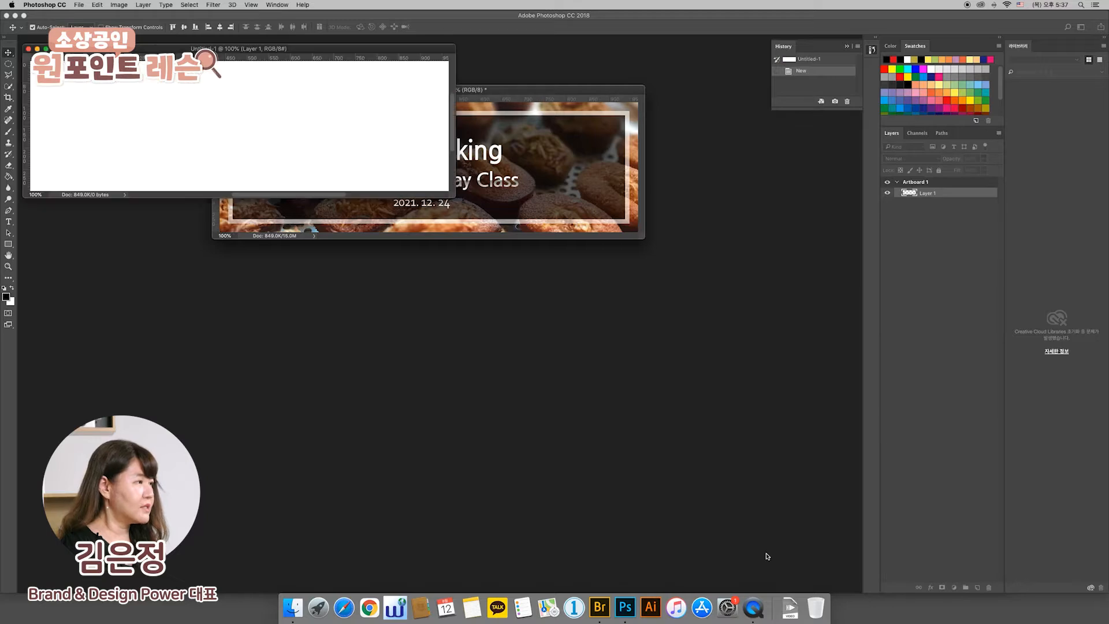
left_click_drag(332, 51, 523, 258)
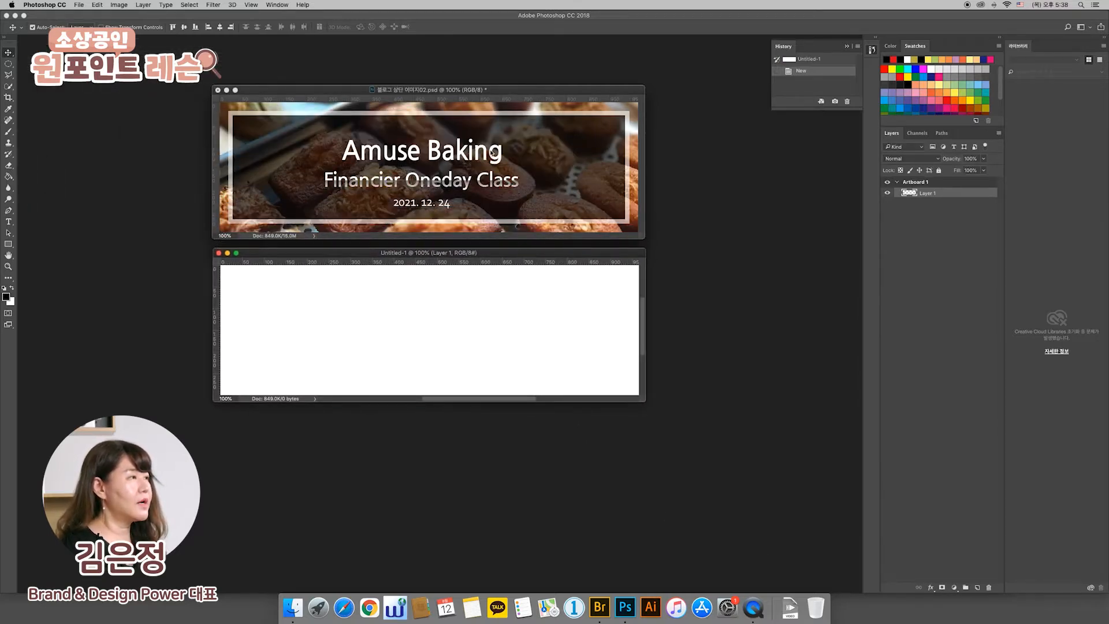
- Recheck the finished banner's image size for comparison with the new blank document, then return to the blank document
left_click(500, 93)
right_click(500, 93)
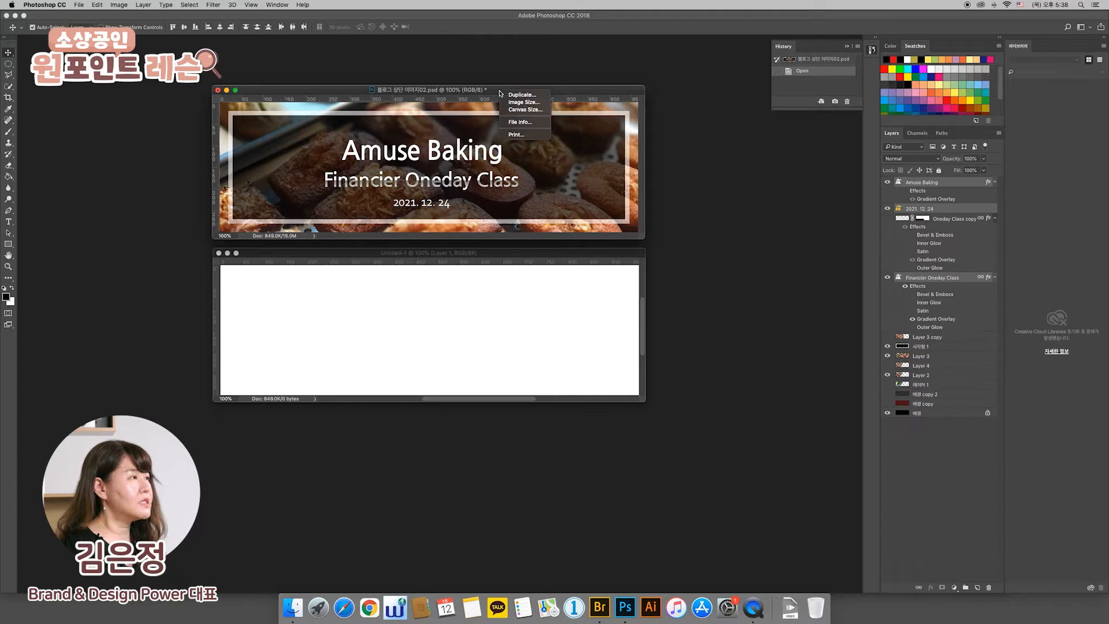
left_click(524, 102)
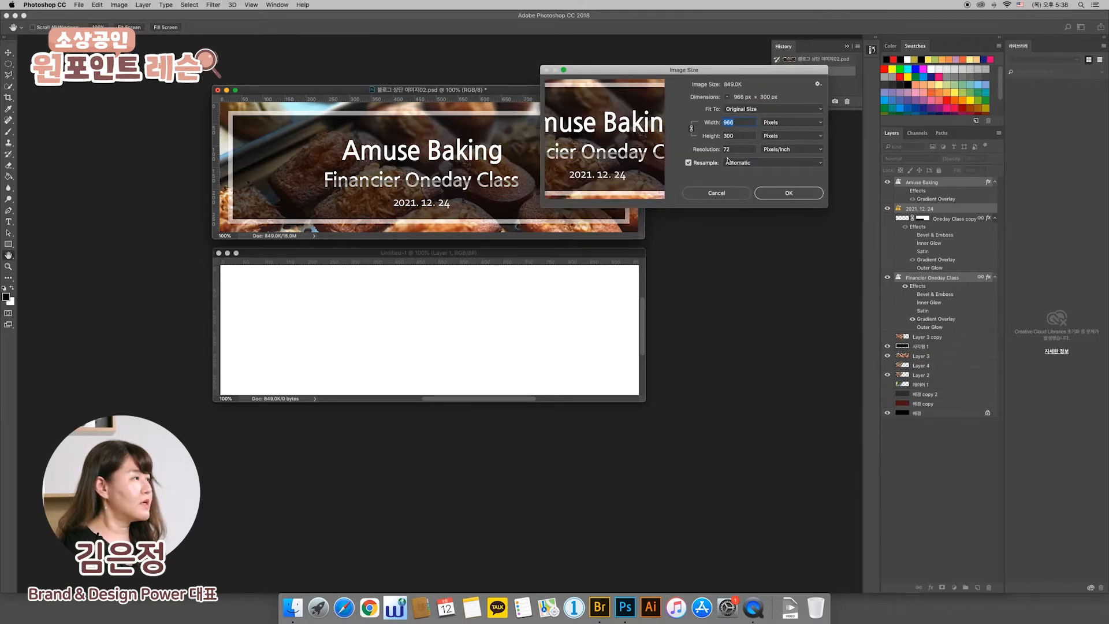
left_click(716, 193)
left_click_drag(531, 255, 533, 258)
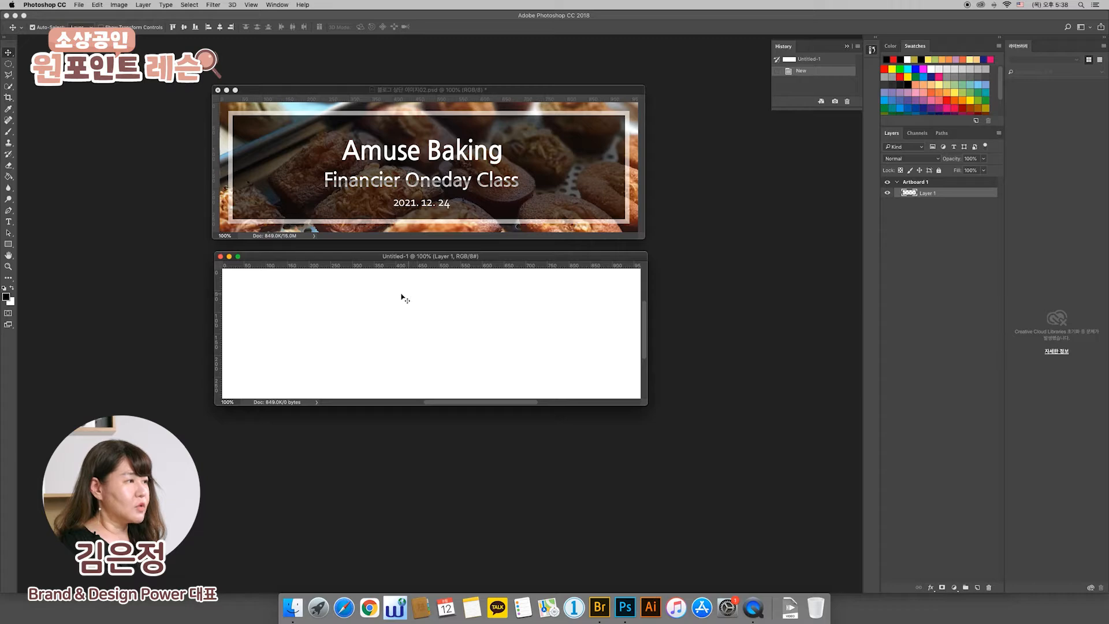
scroll(355, 334, "up", 1)
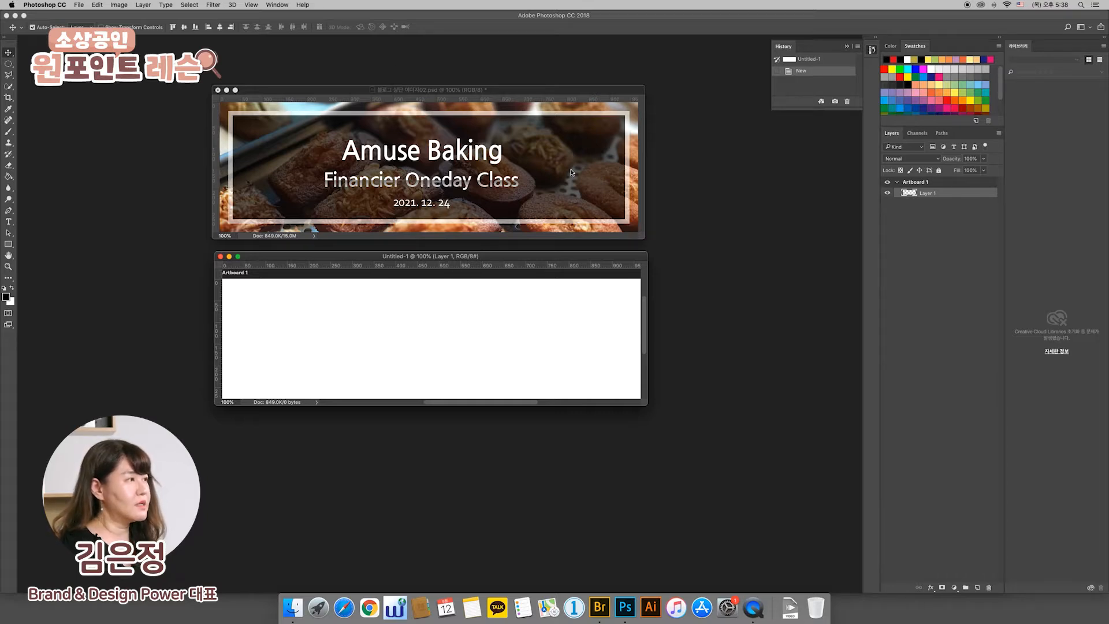
- Switch to Adobe Bridge, open the sample folder and select financier.jpg
left_click(600, 606)
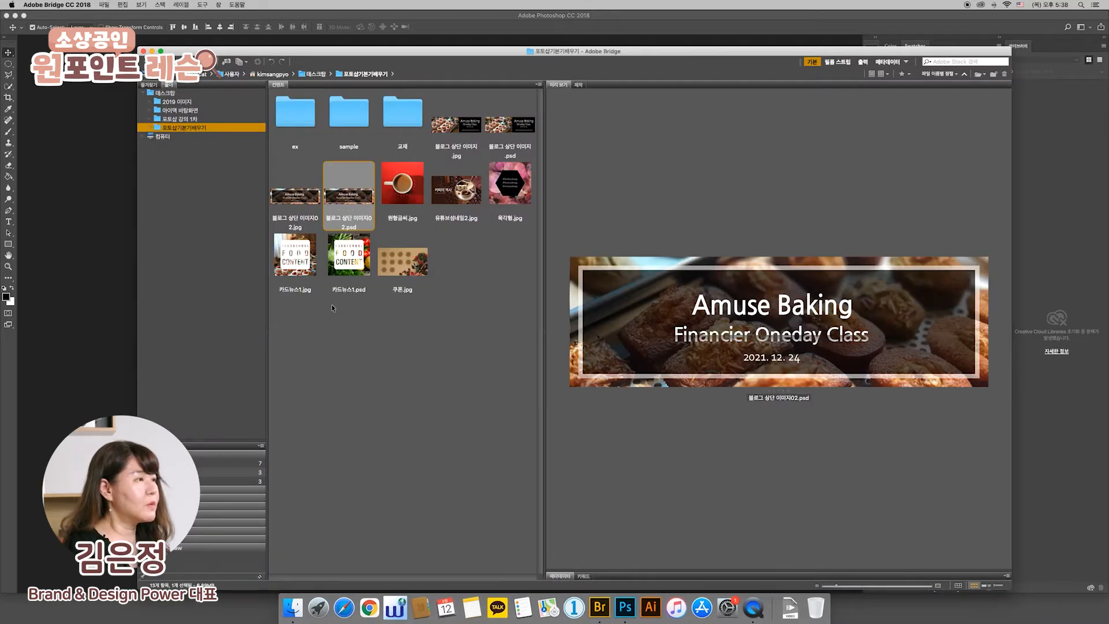
double_click(348, 115)
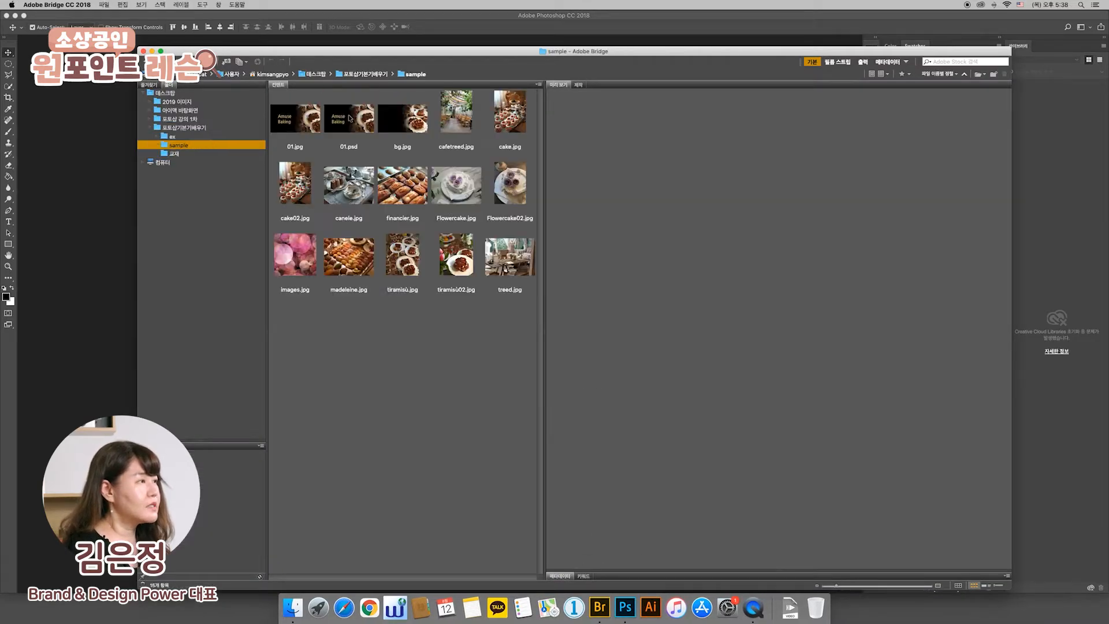
left_click(412, 204)
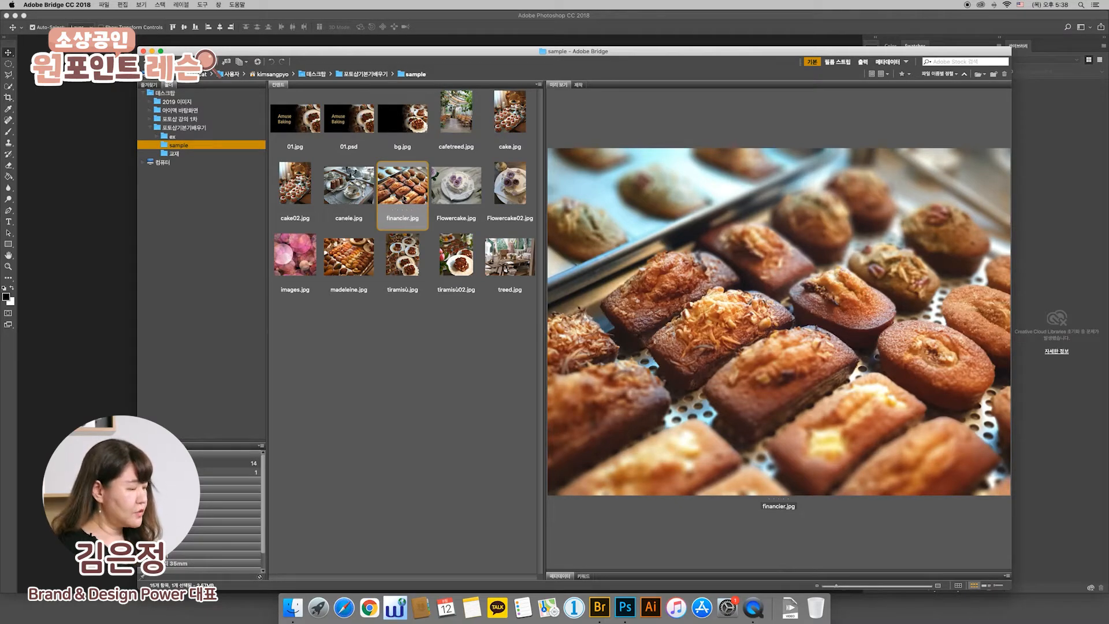
- Open financier.jpg in Photoshop from Bridge and bring up its Image Size settings
double_click(404, 198)
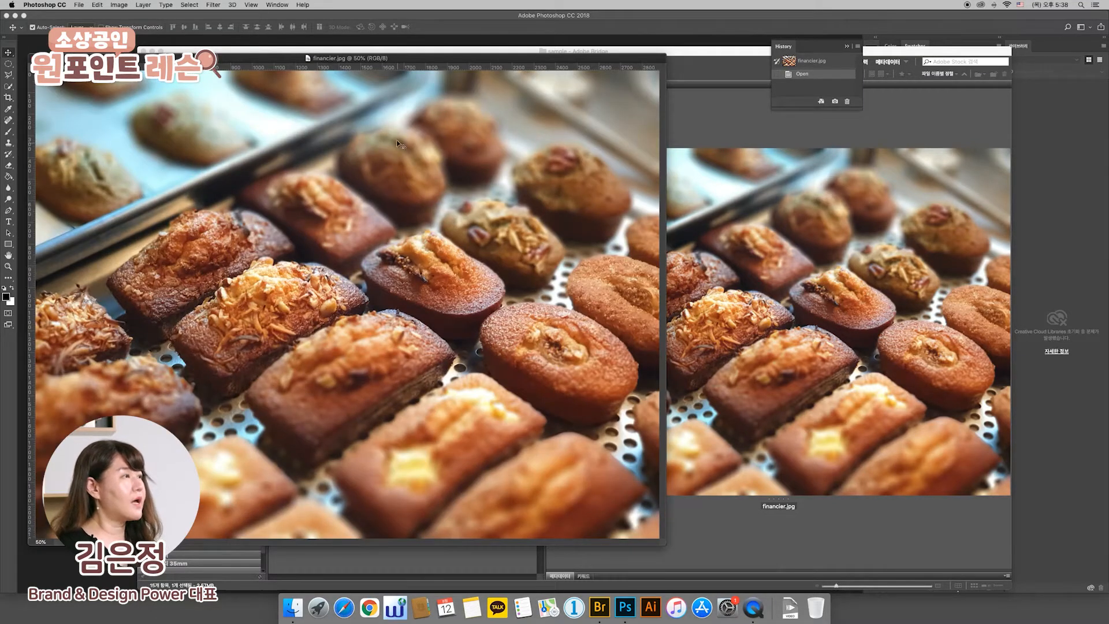
left_click_drag(403, 60, 437, 68)
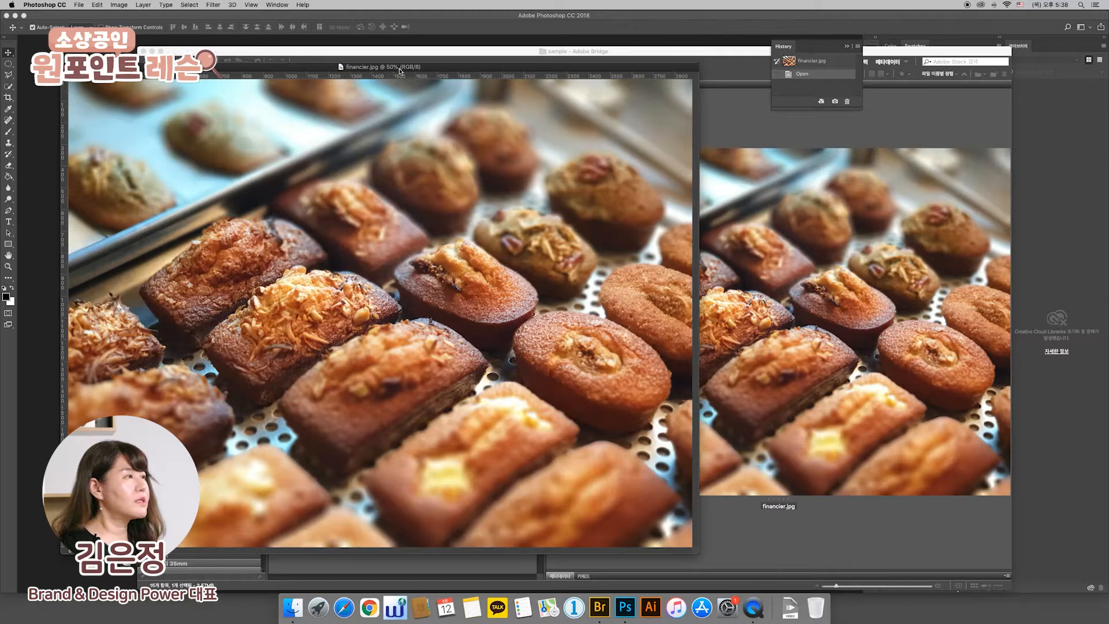
right_click(438, 69)
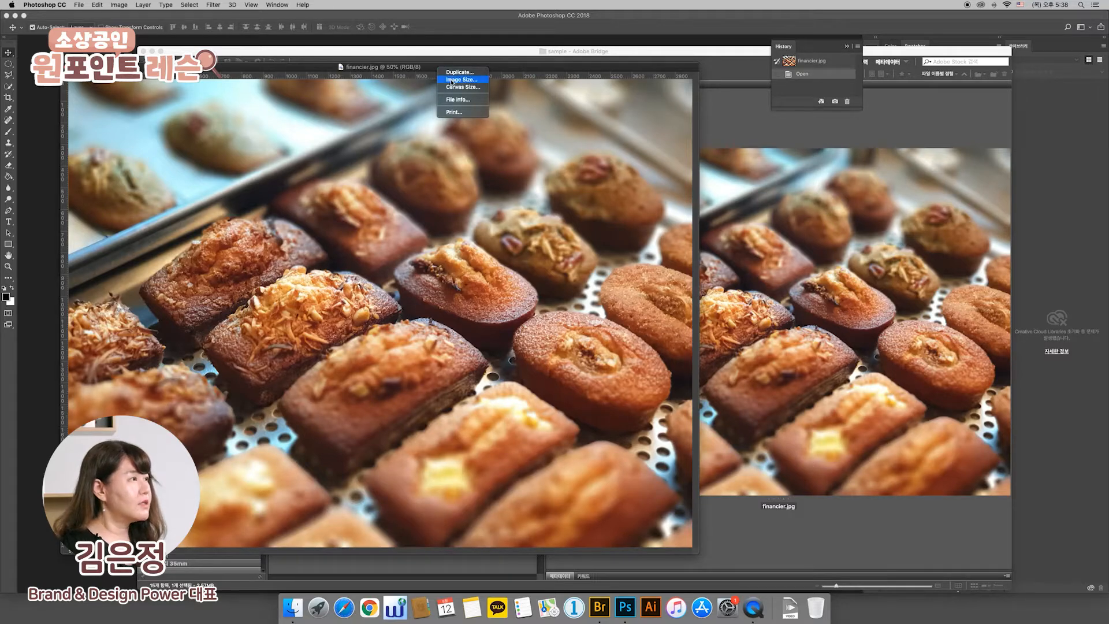
left_click(451, 80)
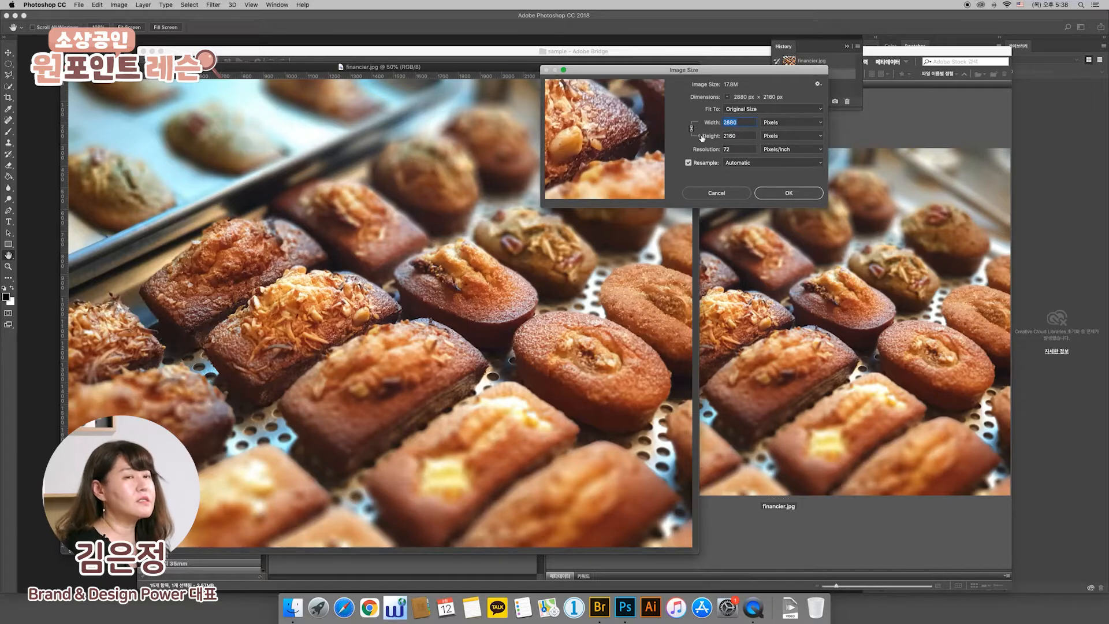
- Show the photo's width and height in centimetres, and return the units to pixels
left_click(768, 123)
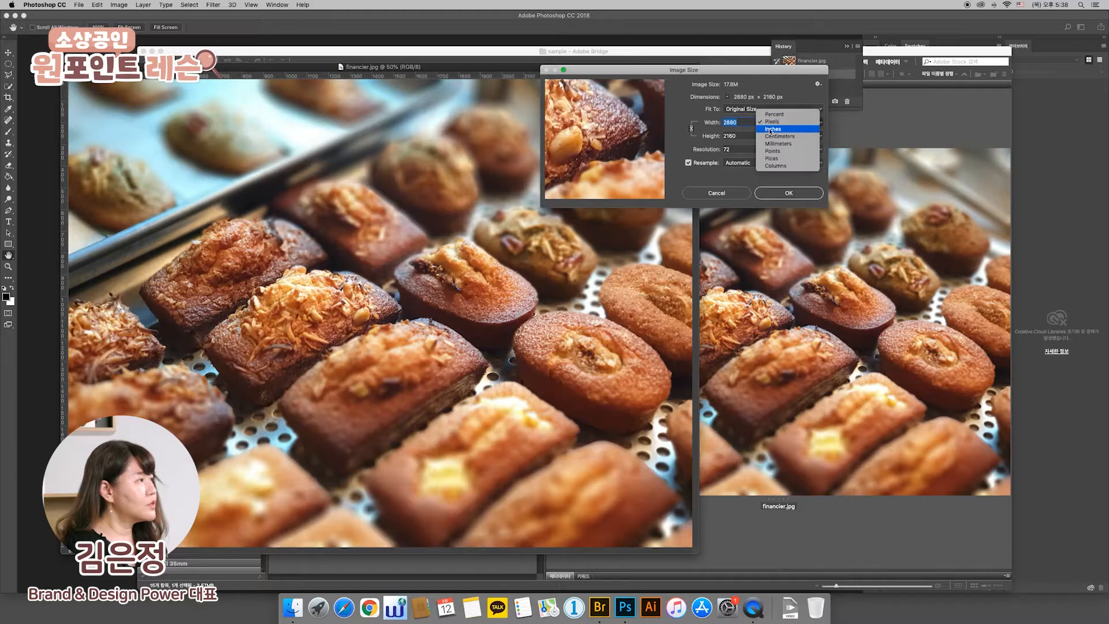
left_click(769, 136)
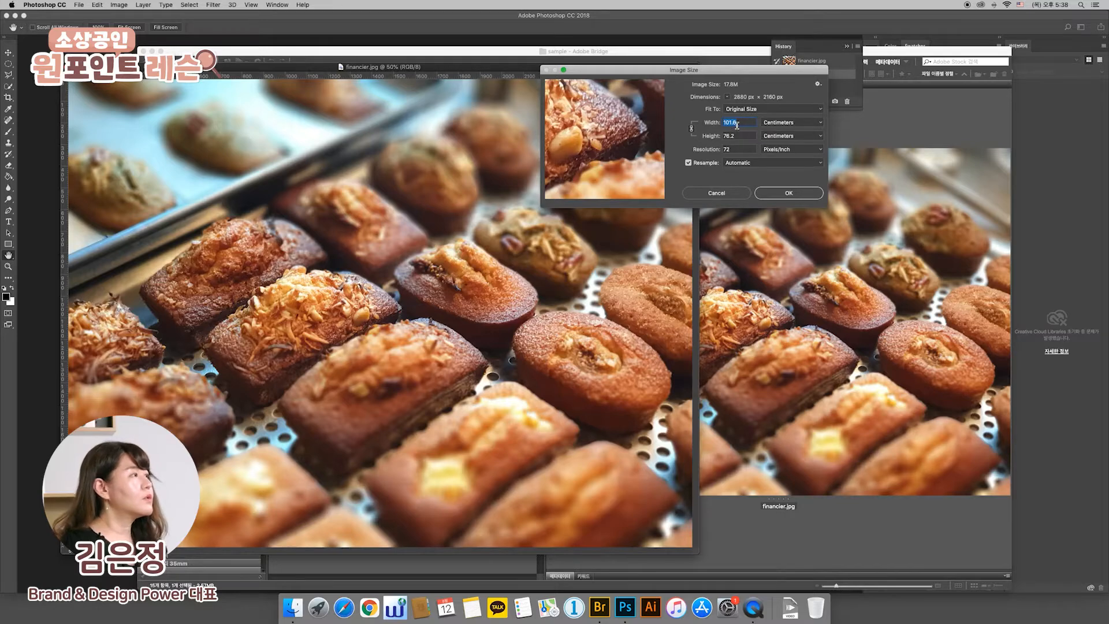
left_click(776, 127)
left_click(772, 107)
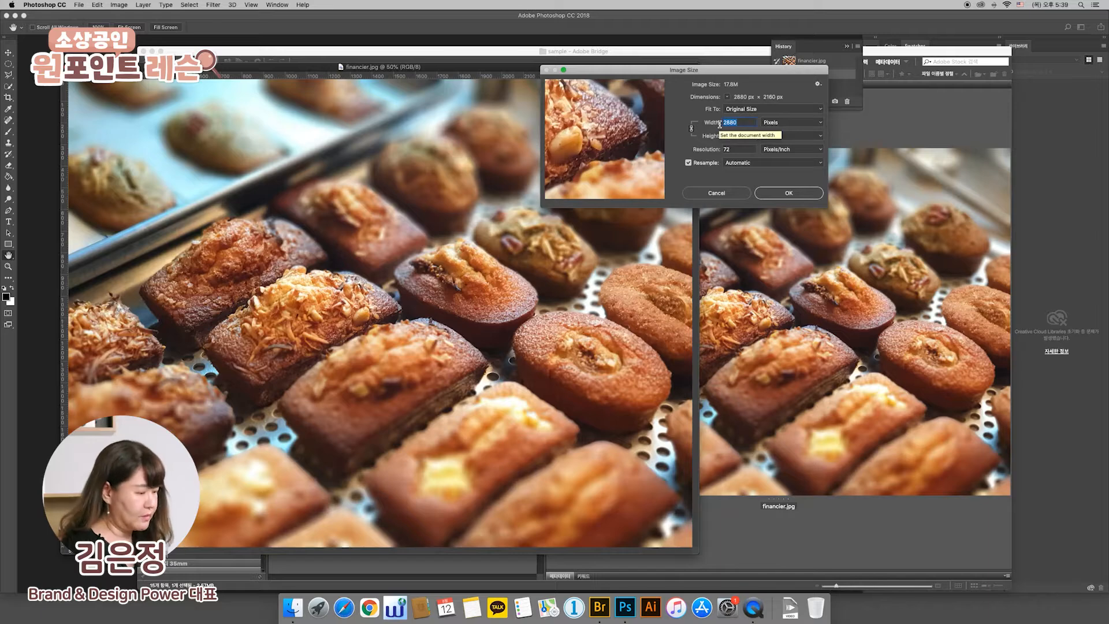
- Resize the financier photo proportionally to a width of 966 pixels
type("9")
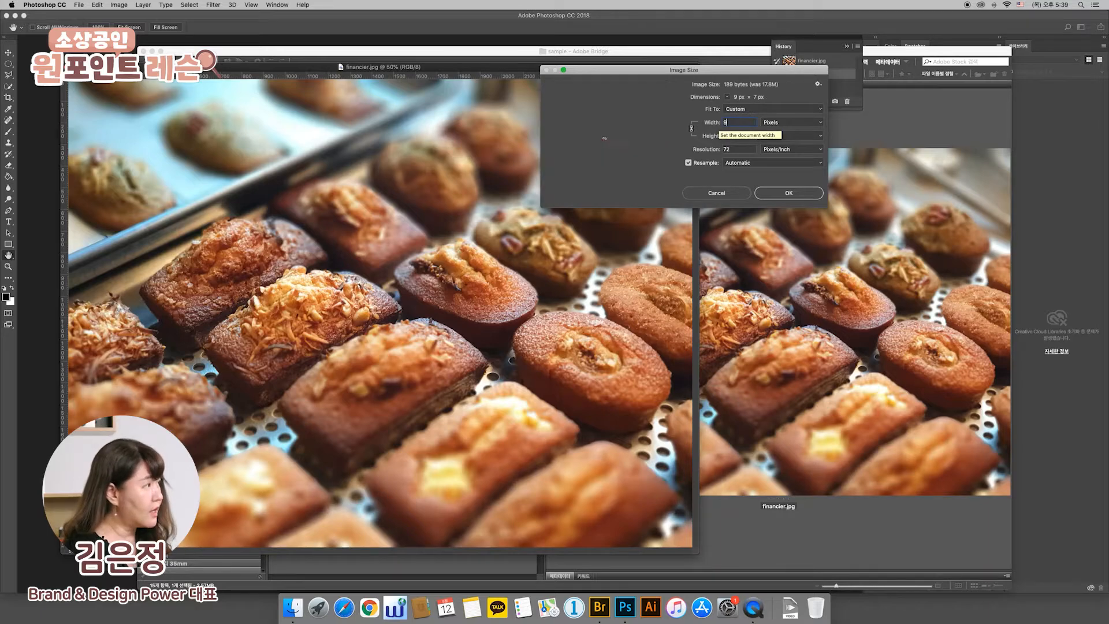
type("66")
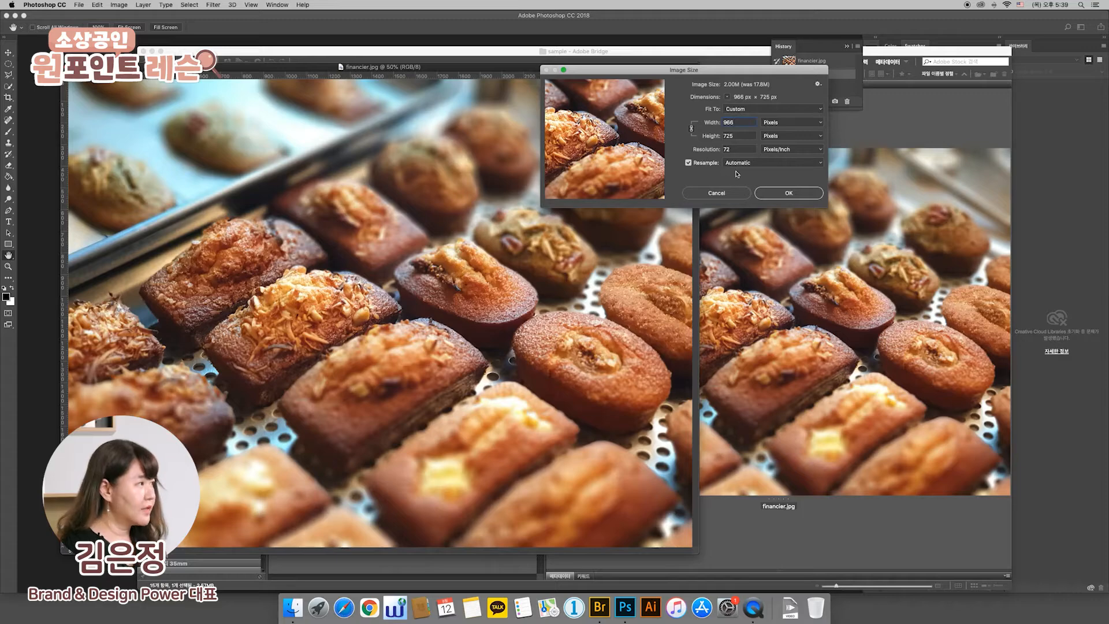
left_click(788, 193)
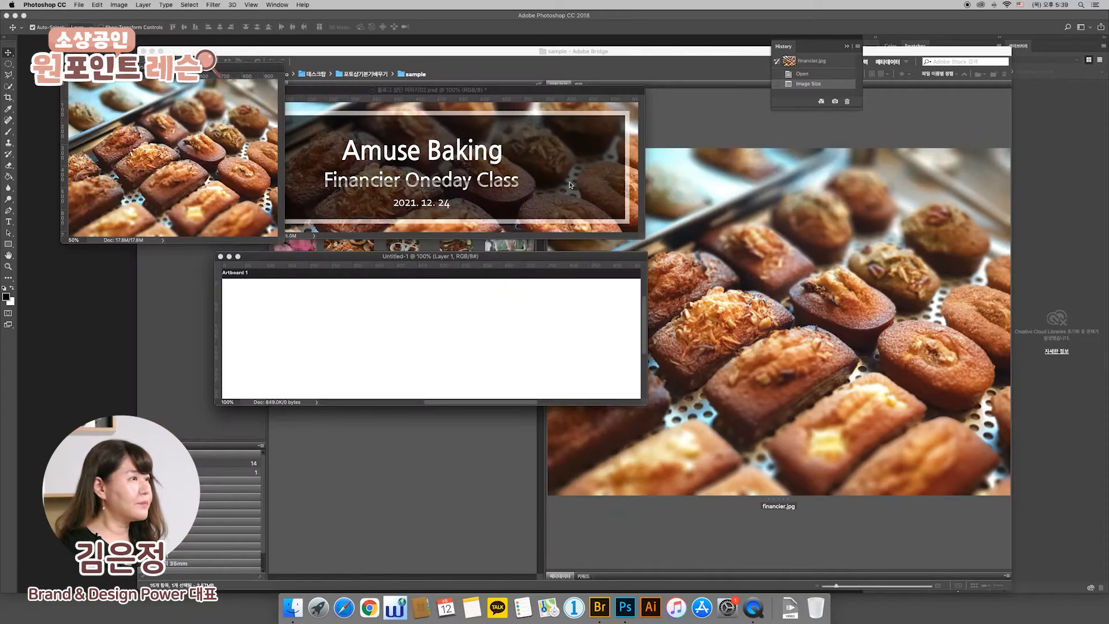
- Show the financier photo at 100% and place its window below the other documents so the blank artboard stays accessible
left_click_drag(222, 71, 232, 246)
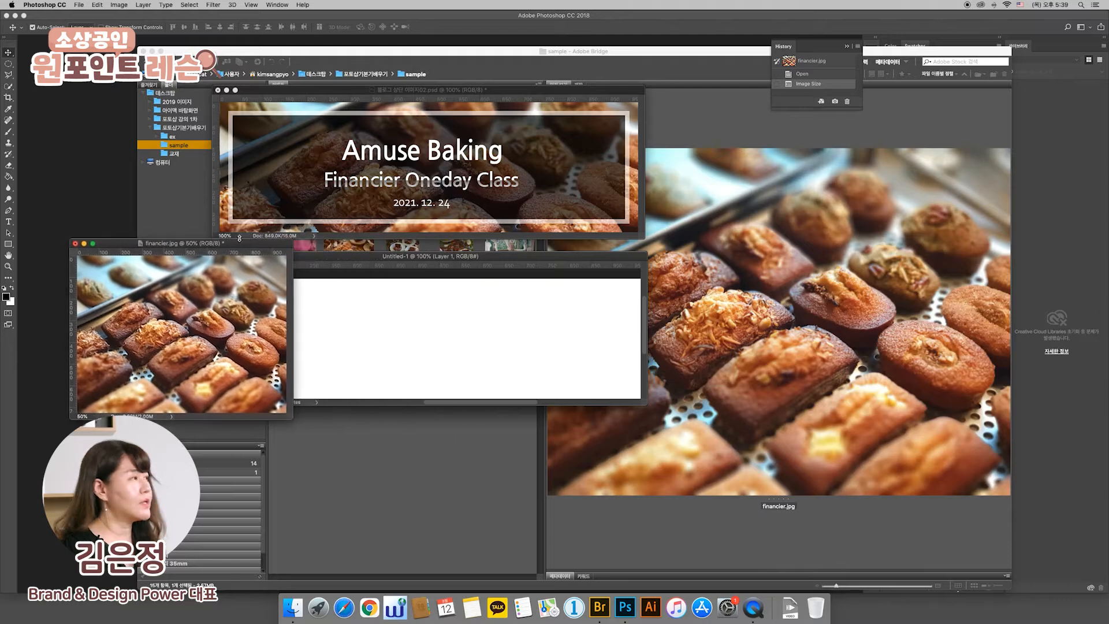
left_click(91, 179)
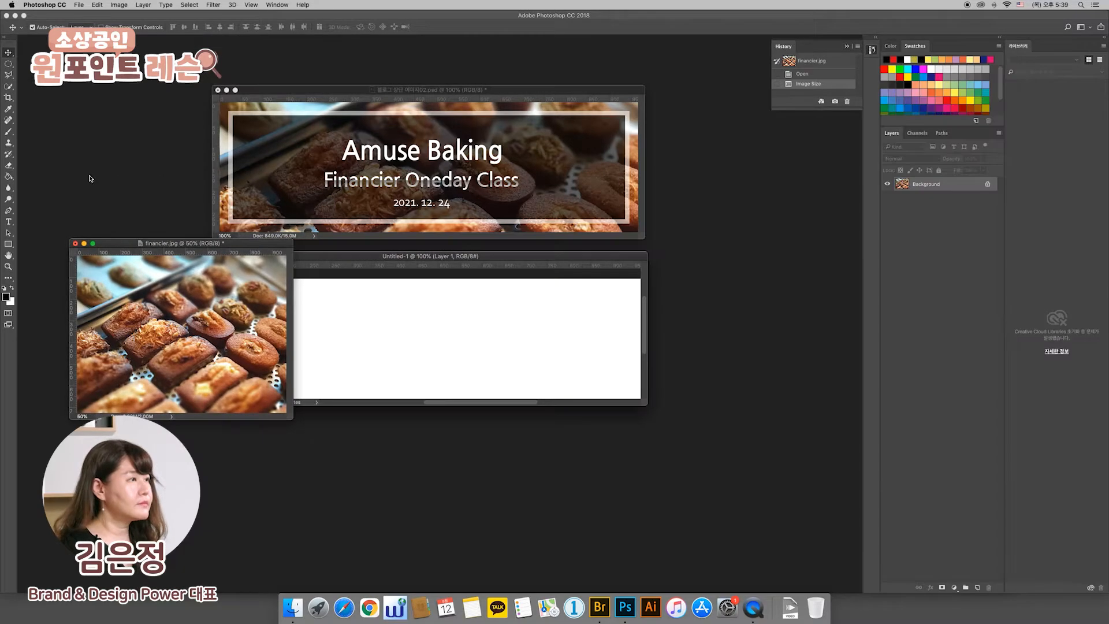
left_click_drag(242, 245, 246, 319)
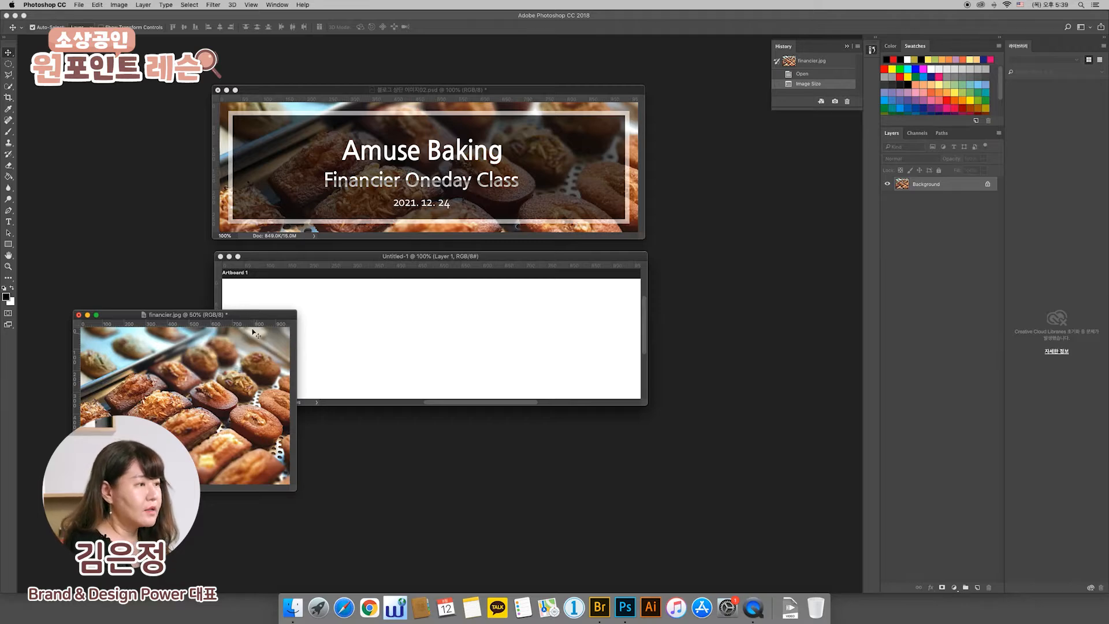
left_click_drag(250, 318, 274, 315)
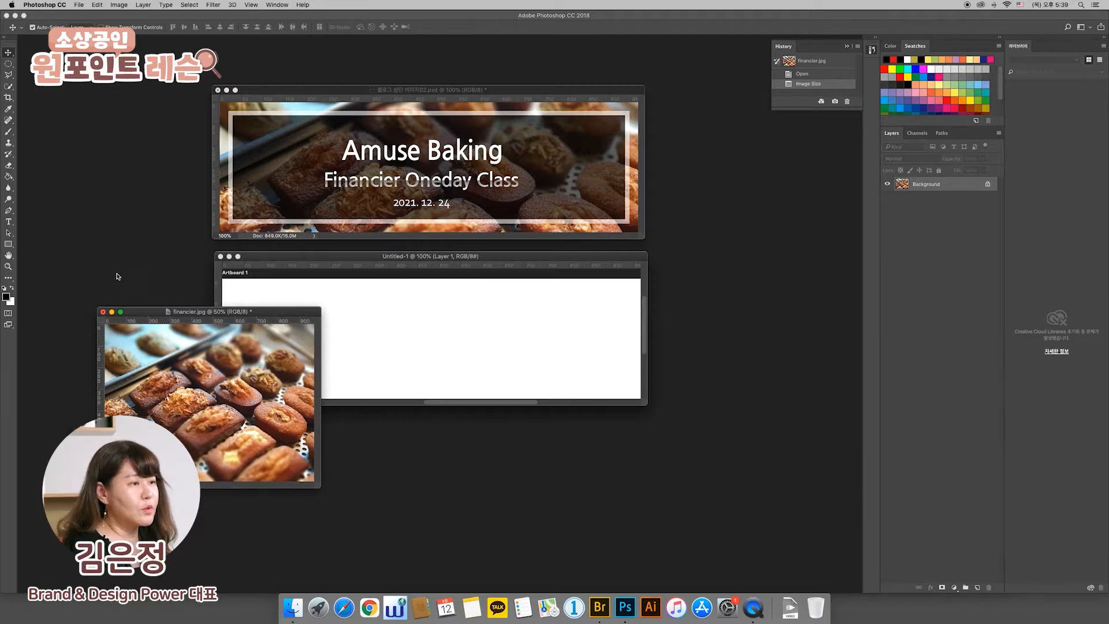
double_click(8, 267)
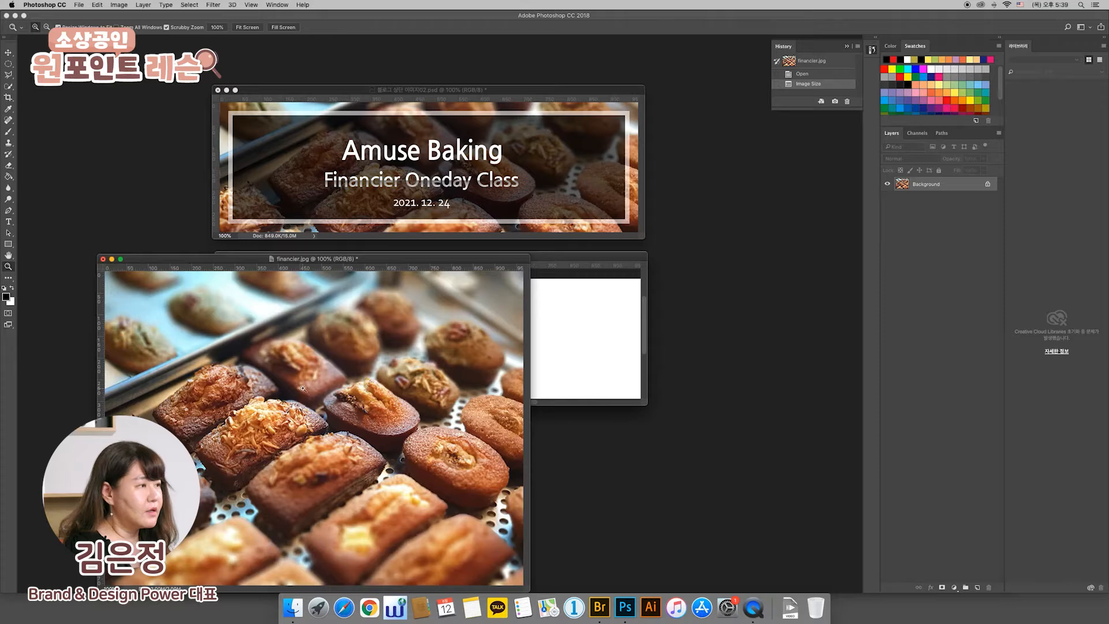
left_click_drag(385, 262, 323, 348)
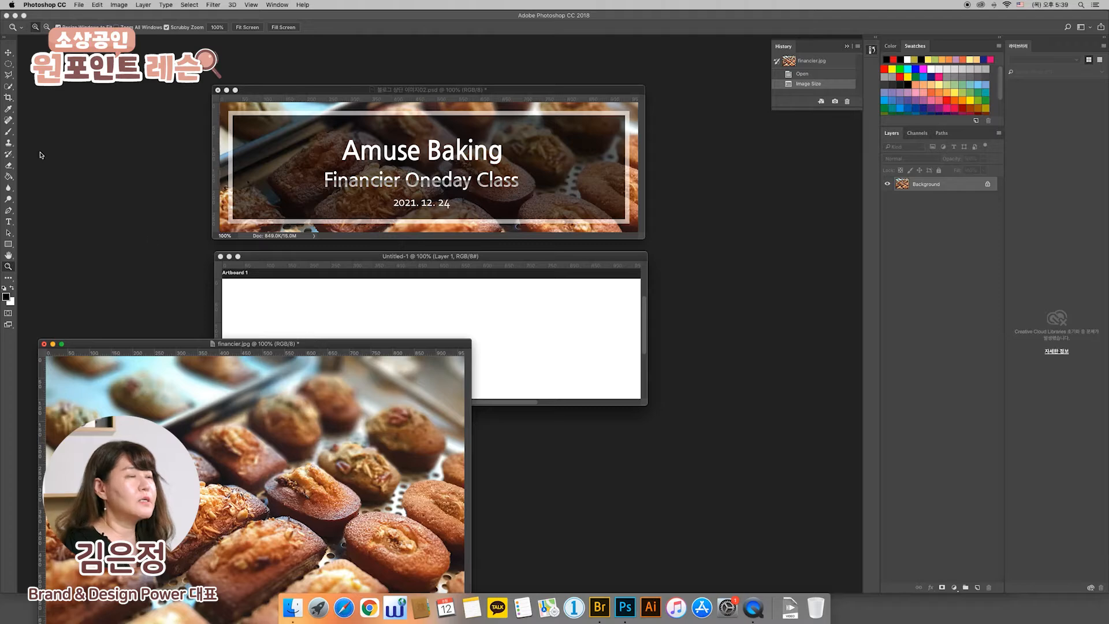
- Copy the financier photo into the blank banner document with the Move tool and close financier.jpg without saving
left_click(9, 54)
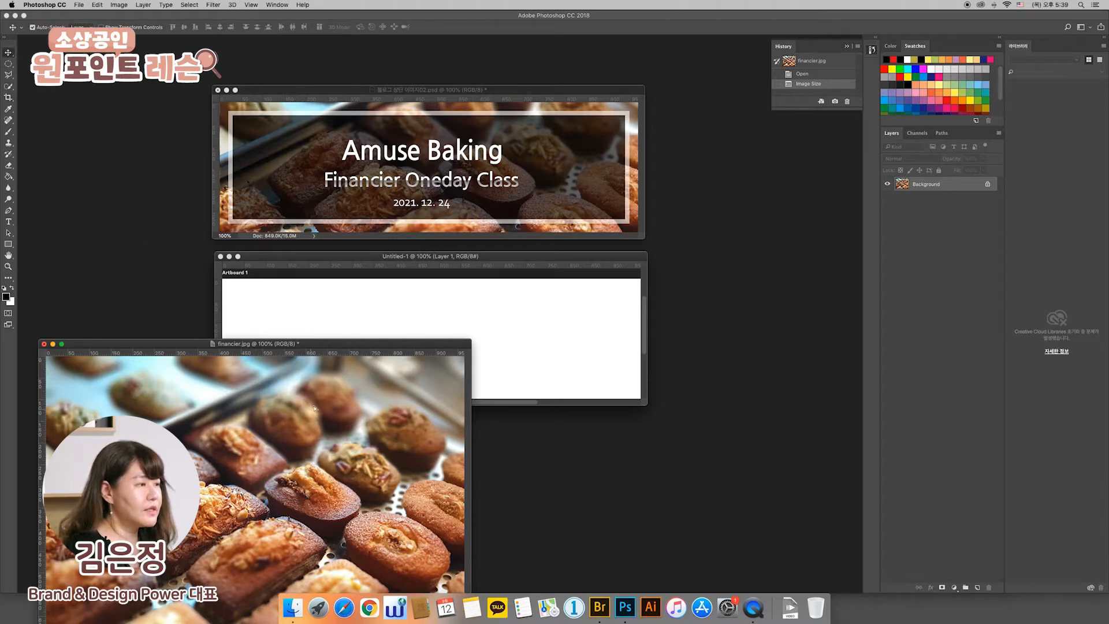
left_click_drag(481, 321, 446, 342)
left_click(297, 439)
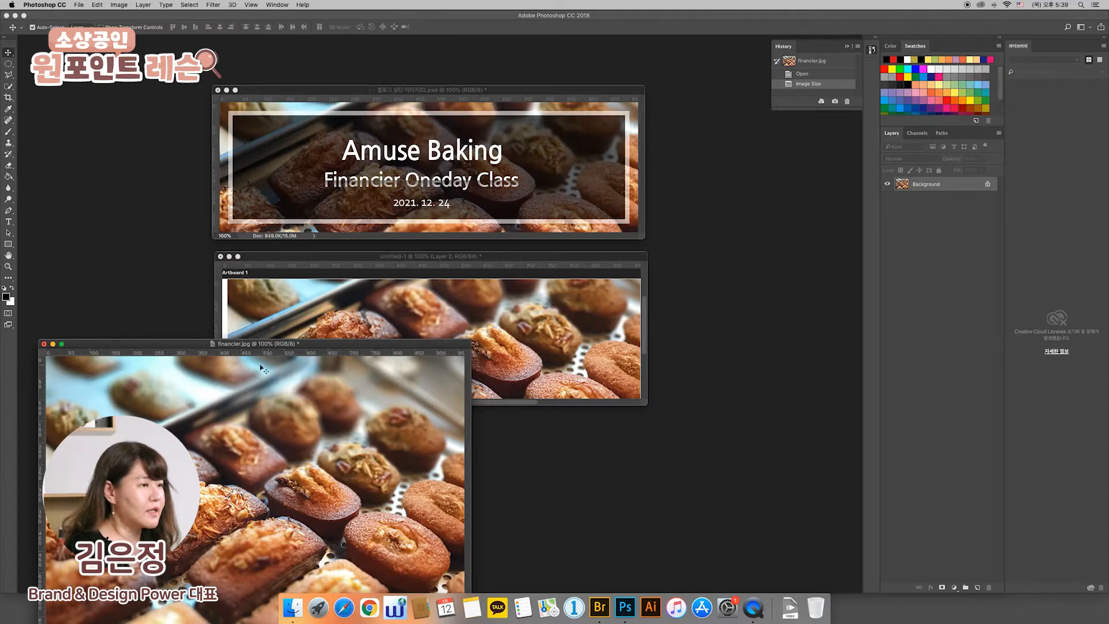
left_click(44, 345)
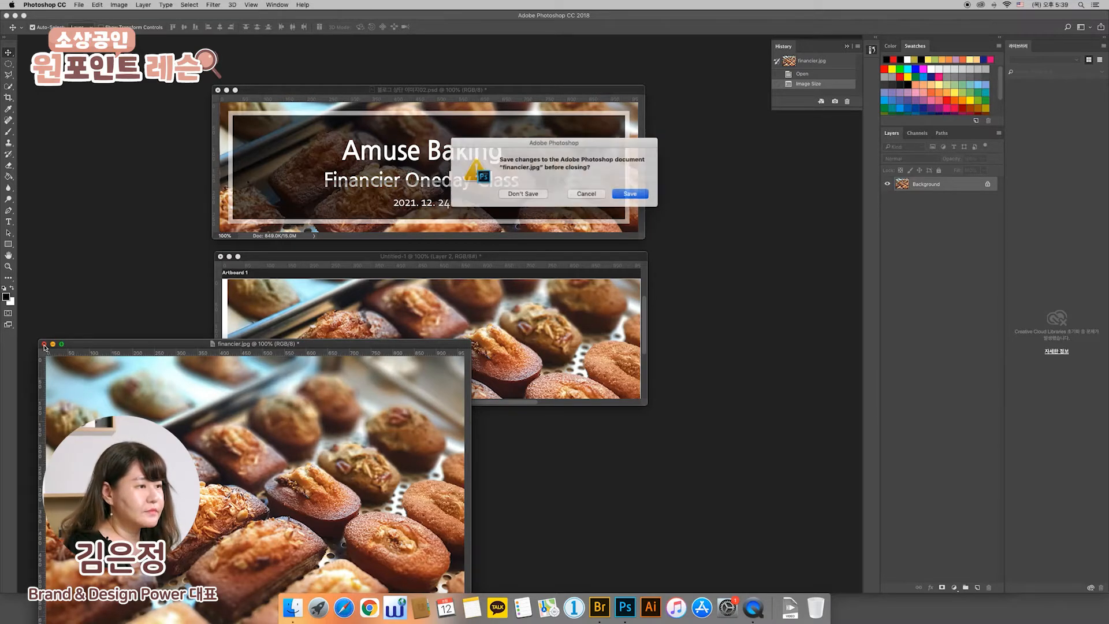
left_click(531, 194)
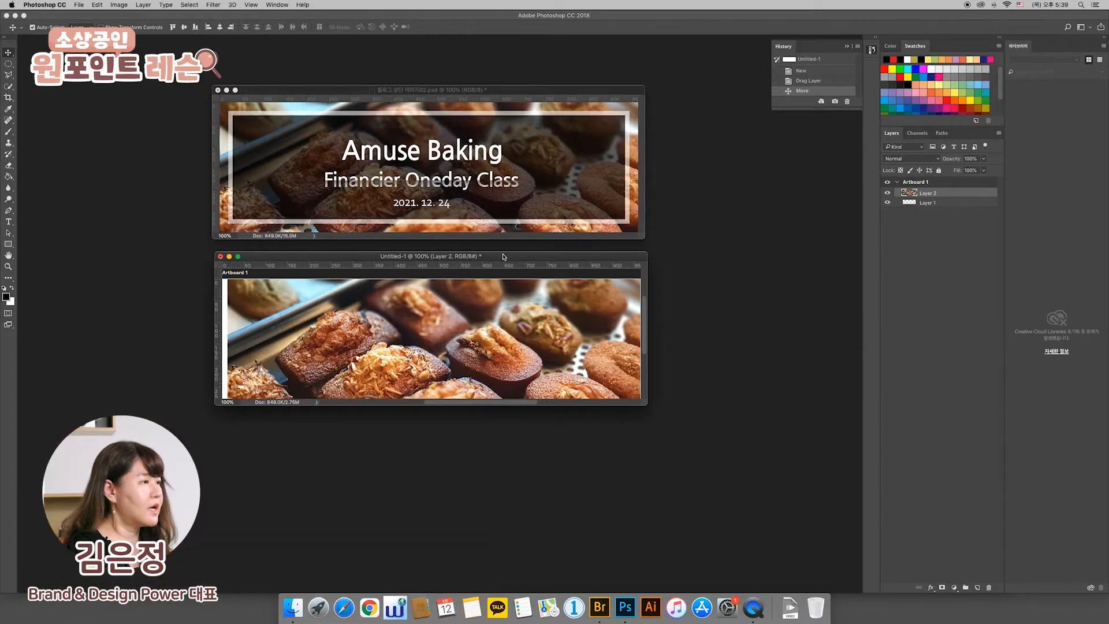
- Position the photo layer so it covers the whole artboard with no white gap at the edges
left_click_drag(504, 256, 502, 258)
mouse_move(481, 349)
left_mouse_down()
mouse_move(487, 329)
mouse_move(479, 340)
left_mouse_up()
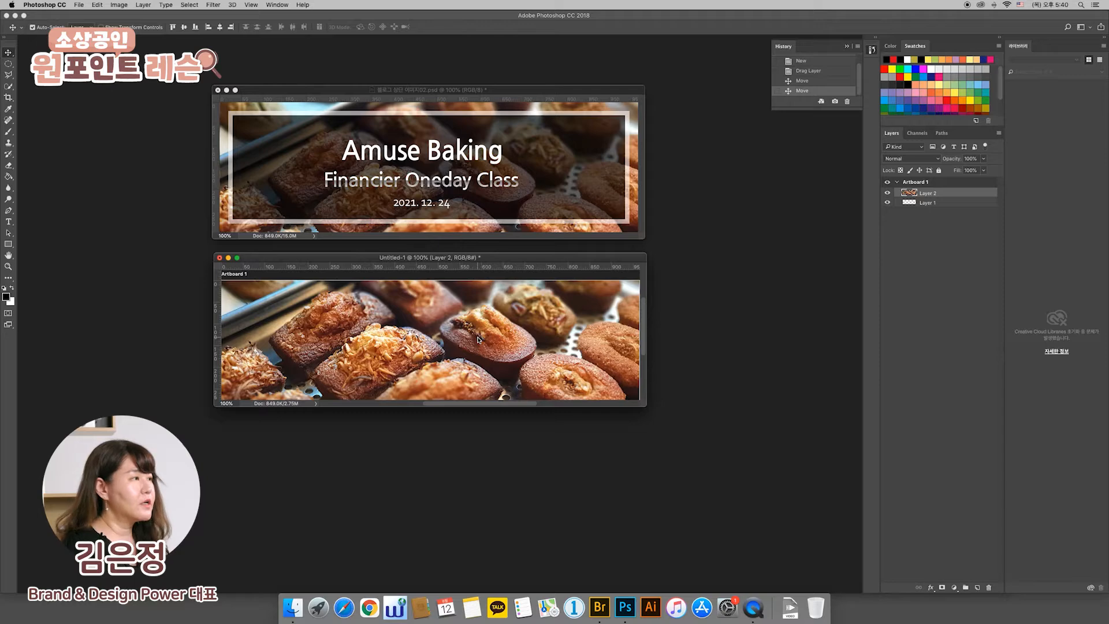
left_click_drag(478, 340, 478, 350)
left_click(478, 350)
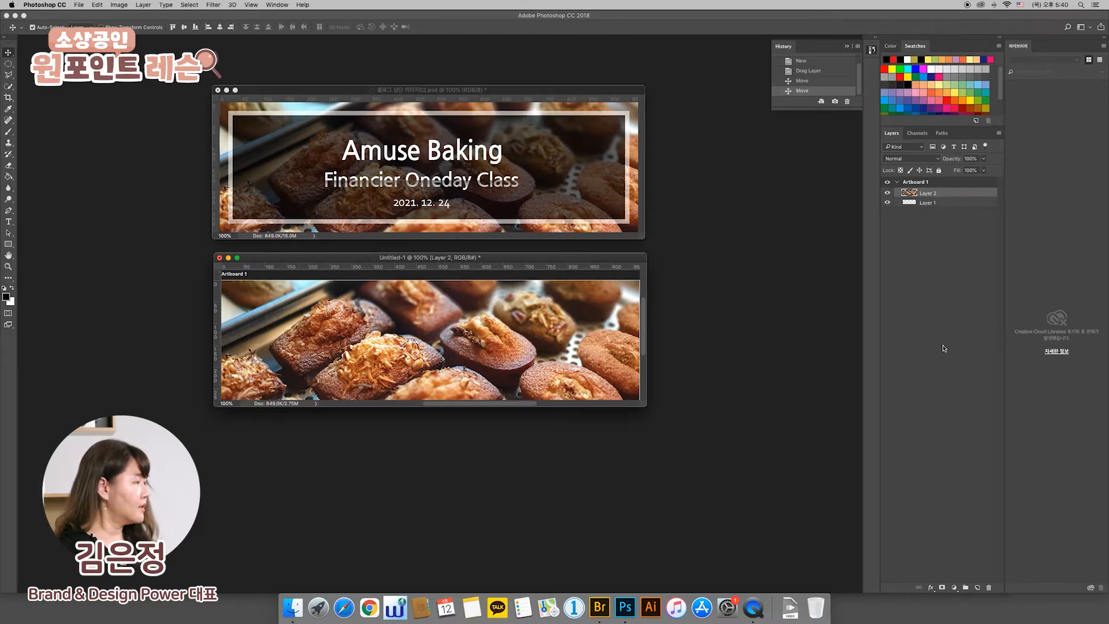
- Add a new layer above the photo and make a rectangular marquee selection inset evenly from the artboard edges
left_click(977, 587)
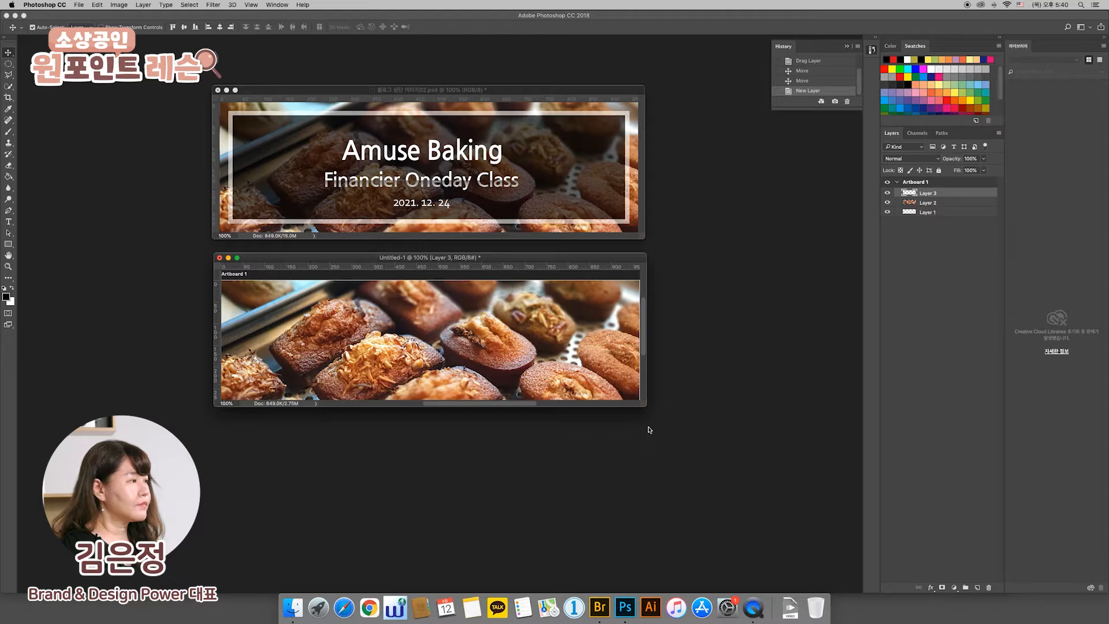
left_click_drag(647, 412, 658, 430)
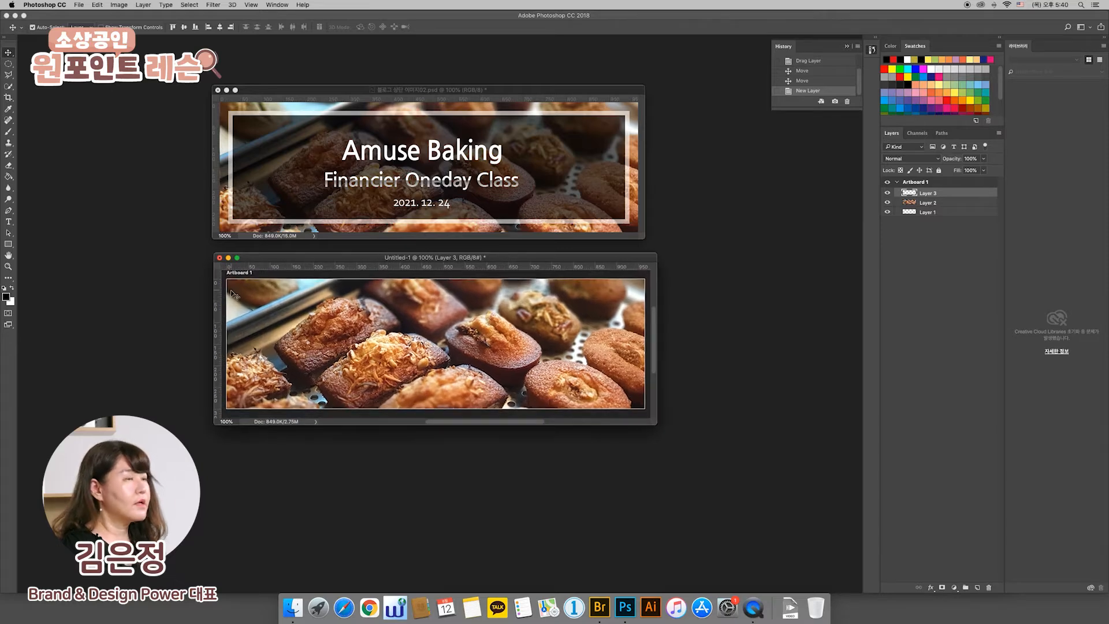
left_click_drag(9, 64, 29, 66)
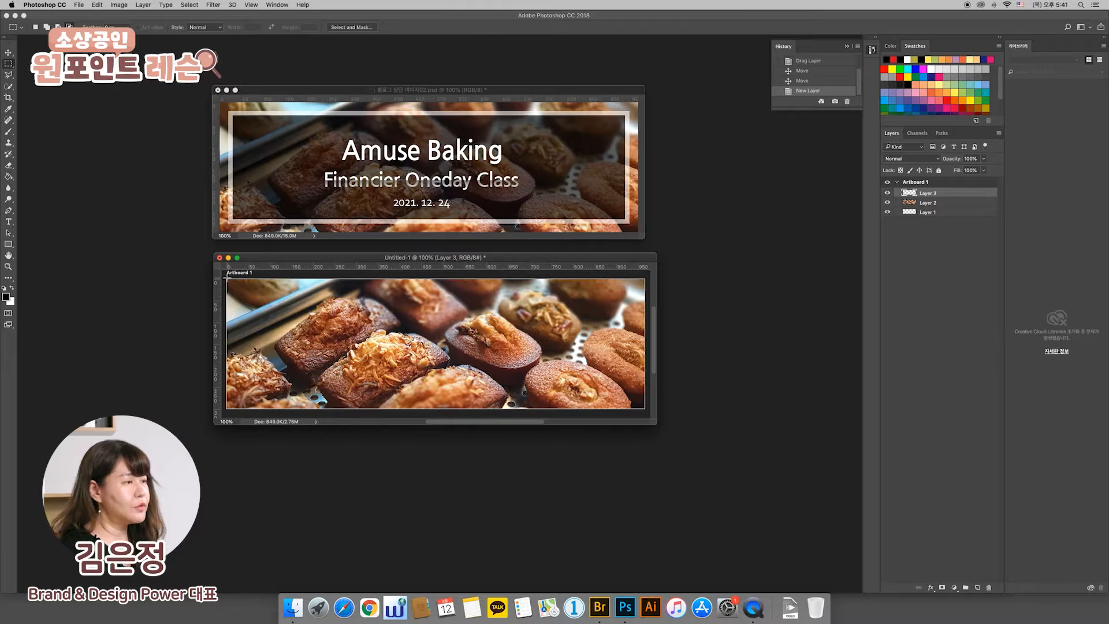
left_click_drag(239, 293, 633, 399)
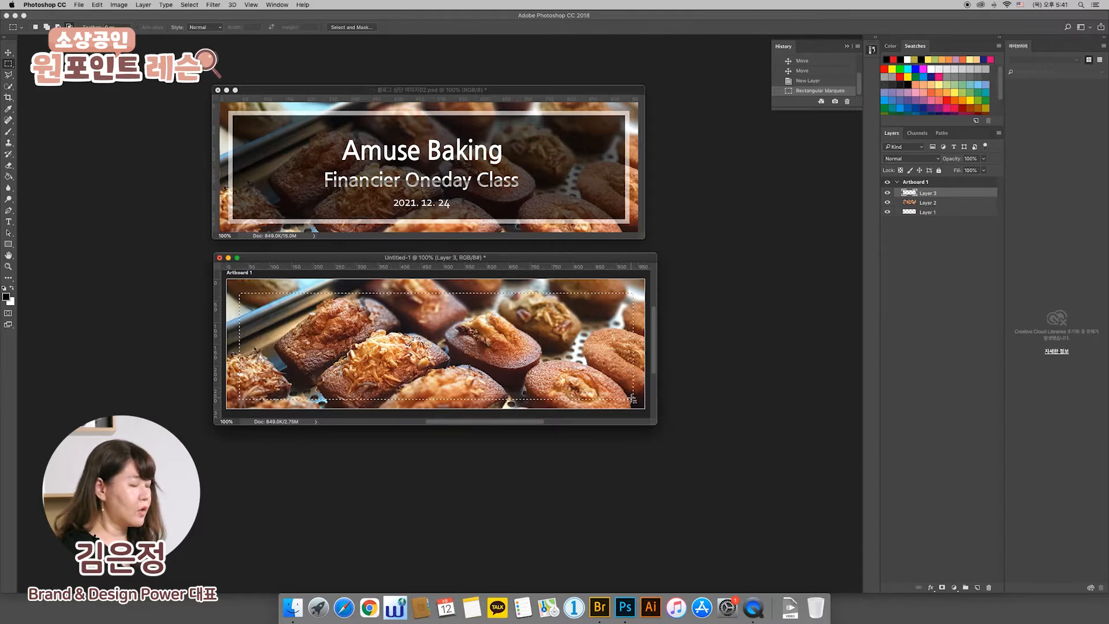
key("Up")
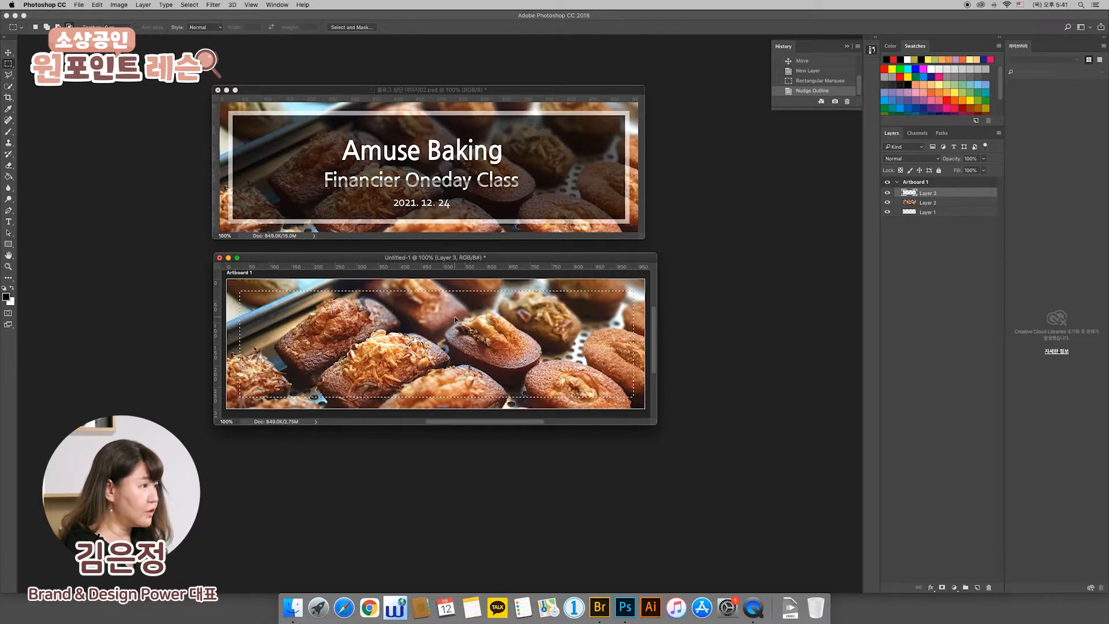
- Fill the rectangular selection with the black foreground color, replacing a trial white background fill, and deselect
key("super+BackSpace")
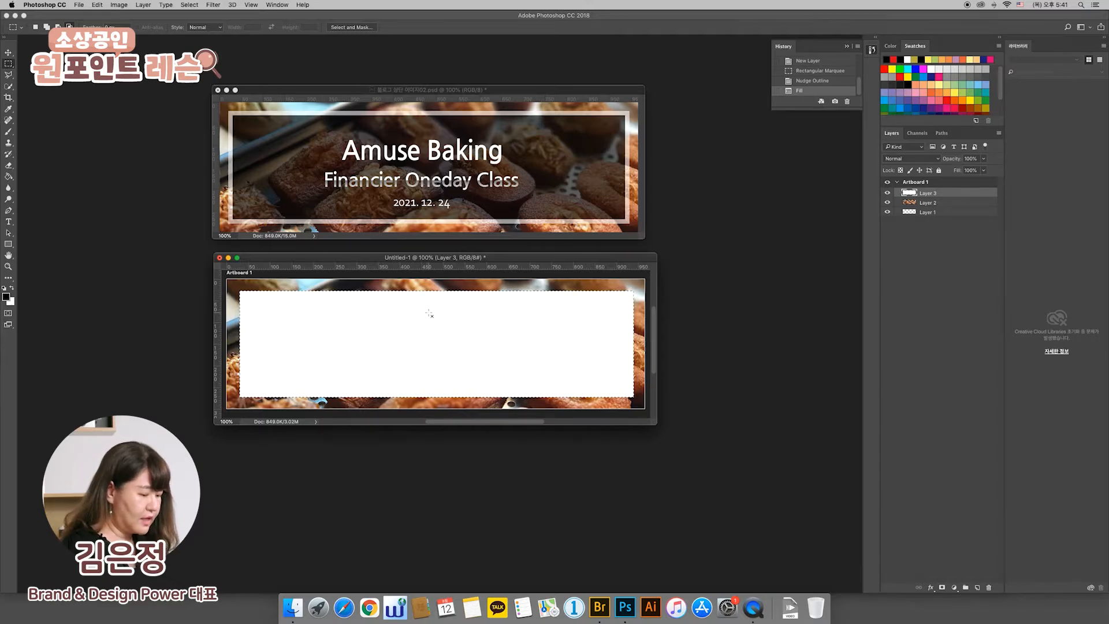
key("alt+BackSpace")
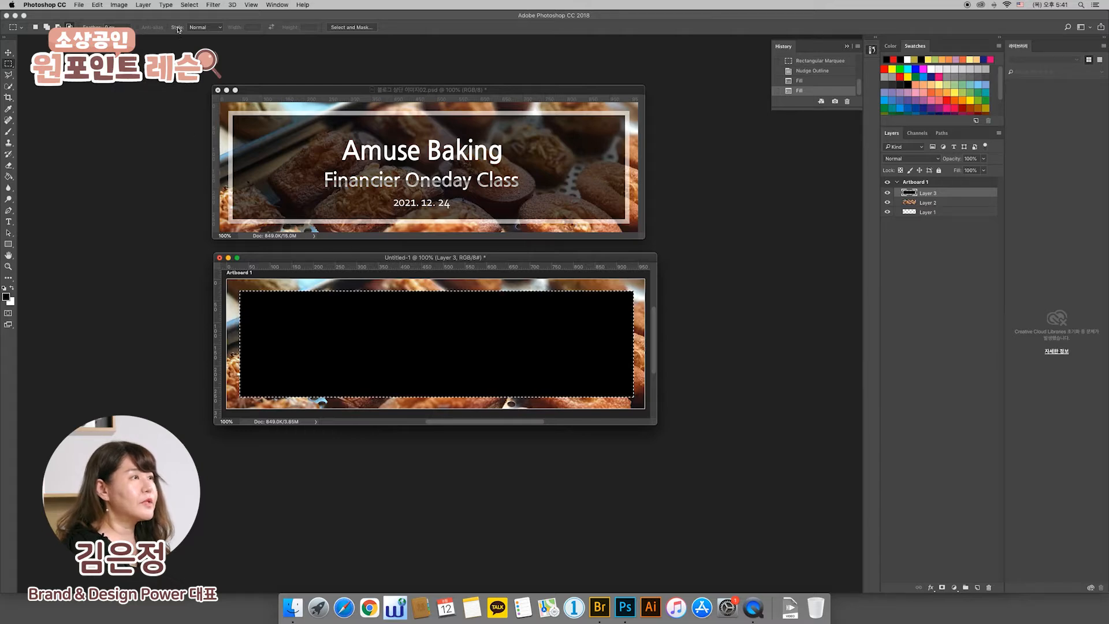
left_click(189, 6)
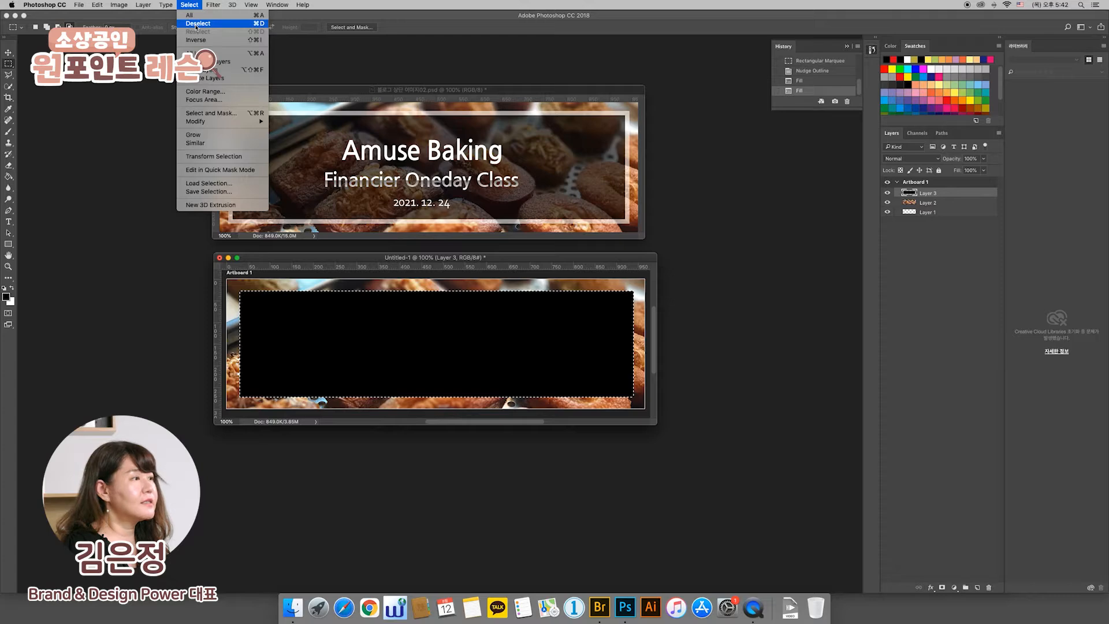
left_click(196, 24)
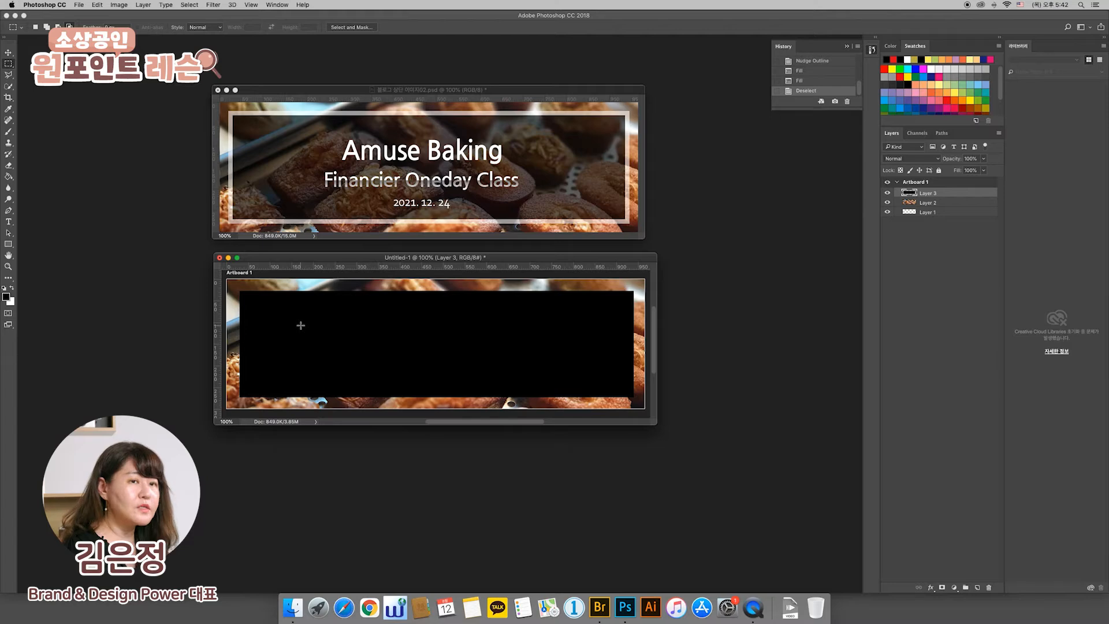
- Try moving the black rectangle on the artboard, undo the move, and enlarge the banner's document window
scroll(300, 325, "down", 1)
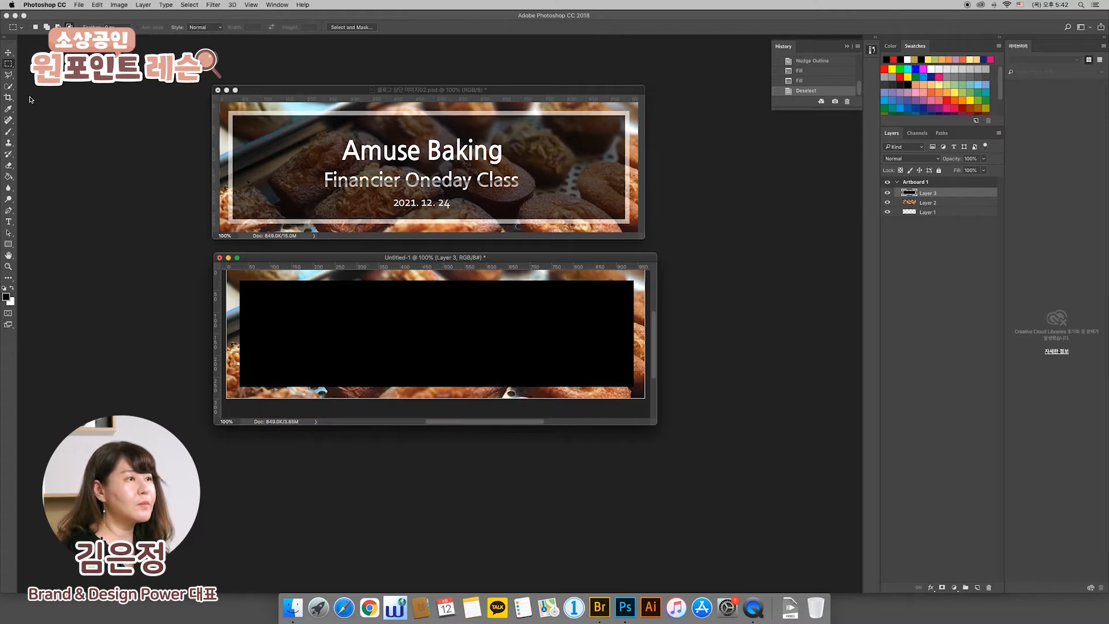
left_click(9, 53)
mouse_move(382, 314)
left_mouse_down()
mouse_move(380, 335)
mouse_move(377, 315)
left_mouse_up()
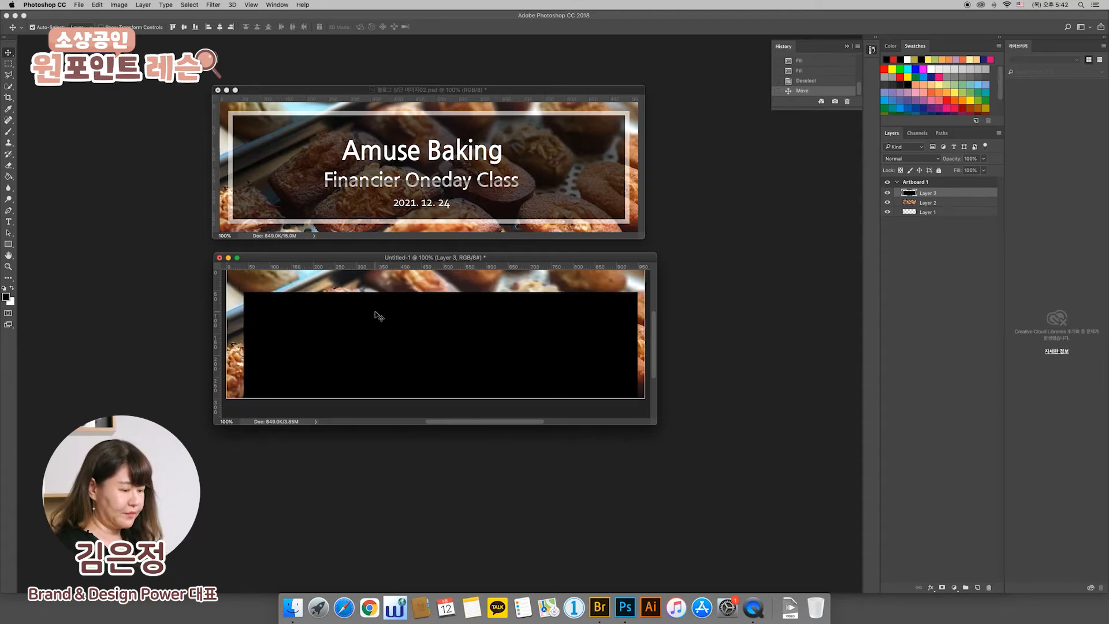
key("super+z")
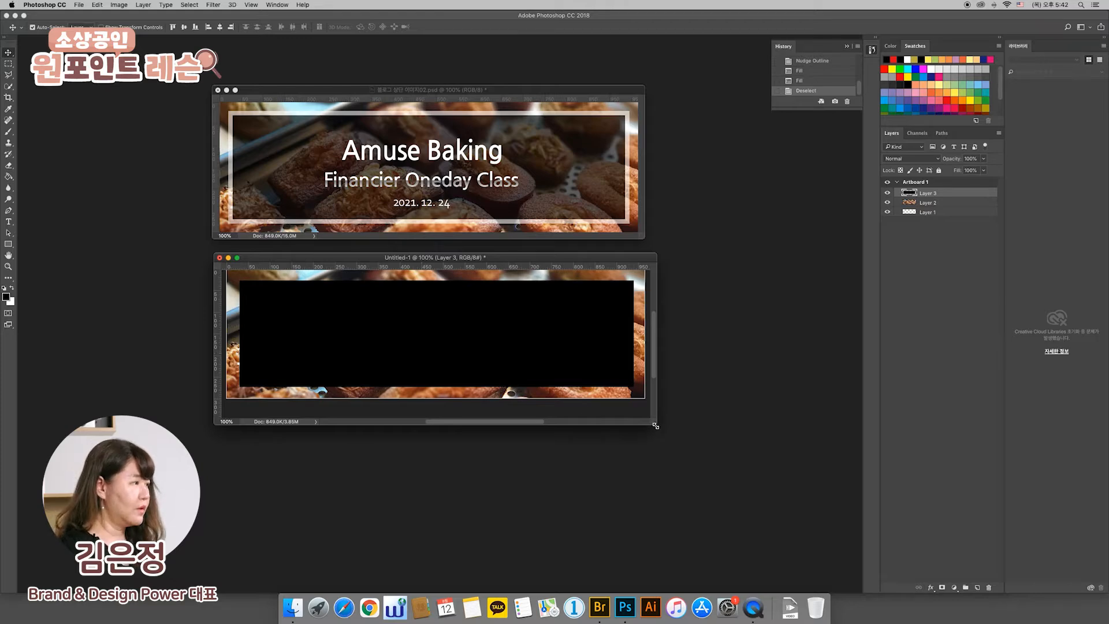
left_click_drag(657, 424, 659, 452)
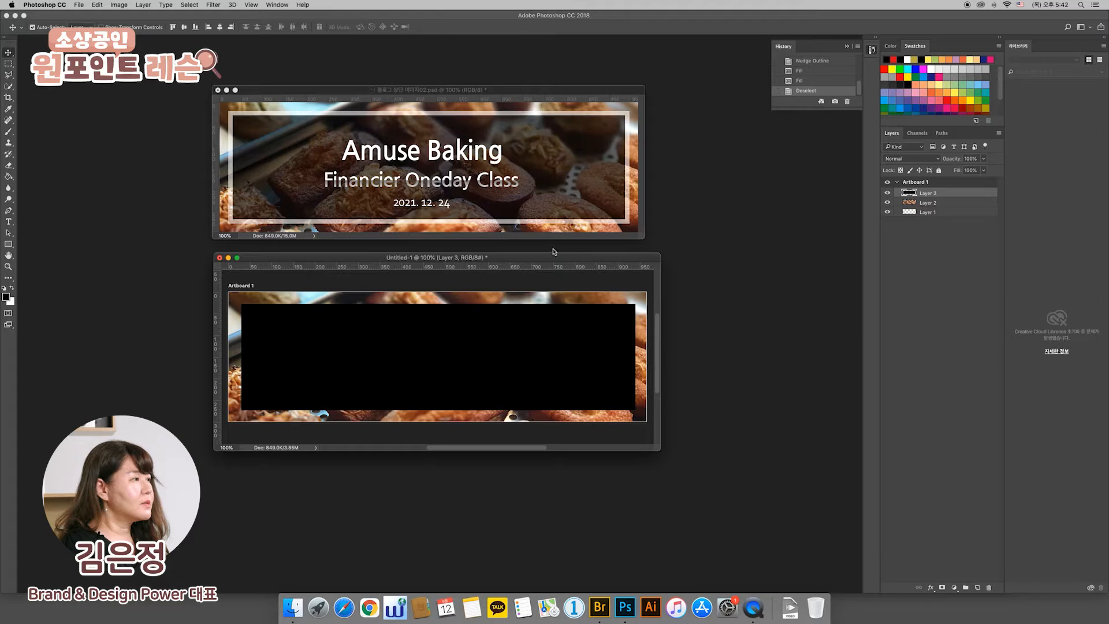
- Reduce the black rectangle layer's opacity to 71% so the financier photo shows through
left_click_drag(549, 258, 548, 257)
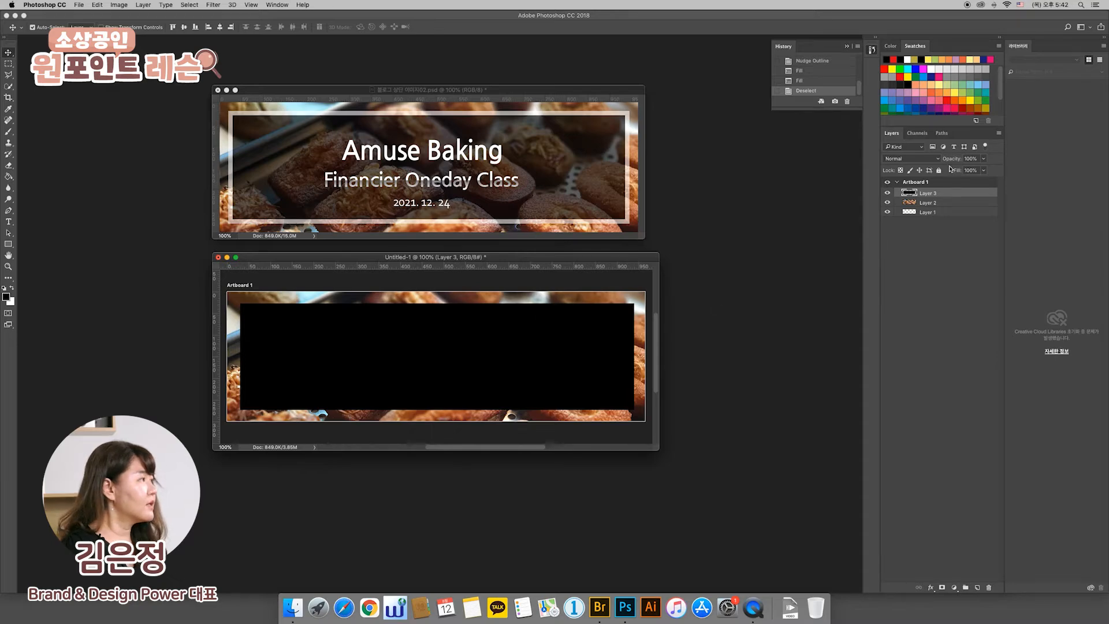
left_click(983, 170)
left_click_drag(983, 170, 969, 172)
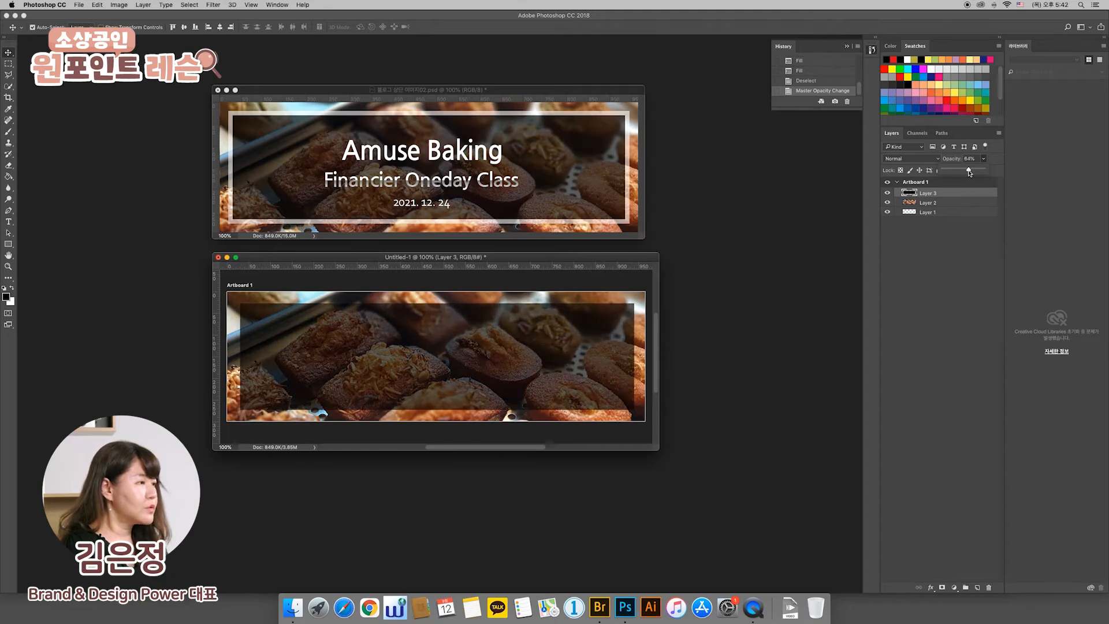
left_click_drag(970, 172, 971, 171)
left_click(963, 161)
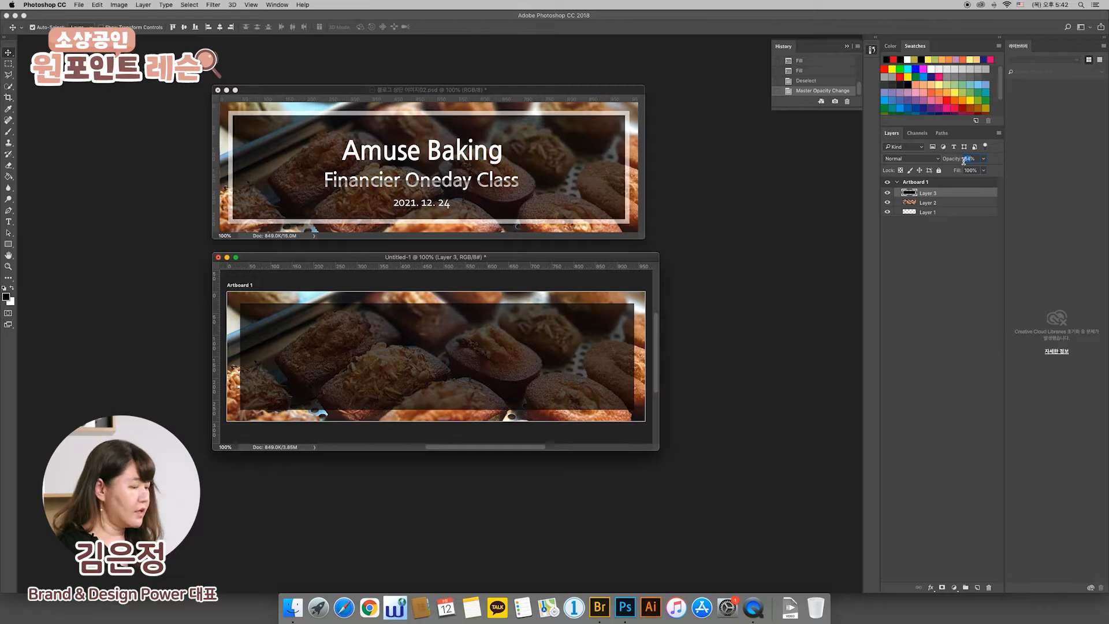
type("70")
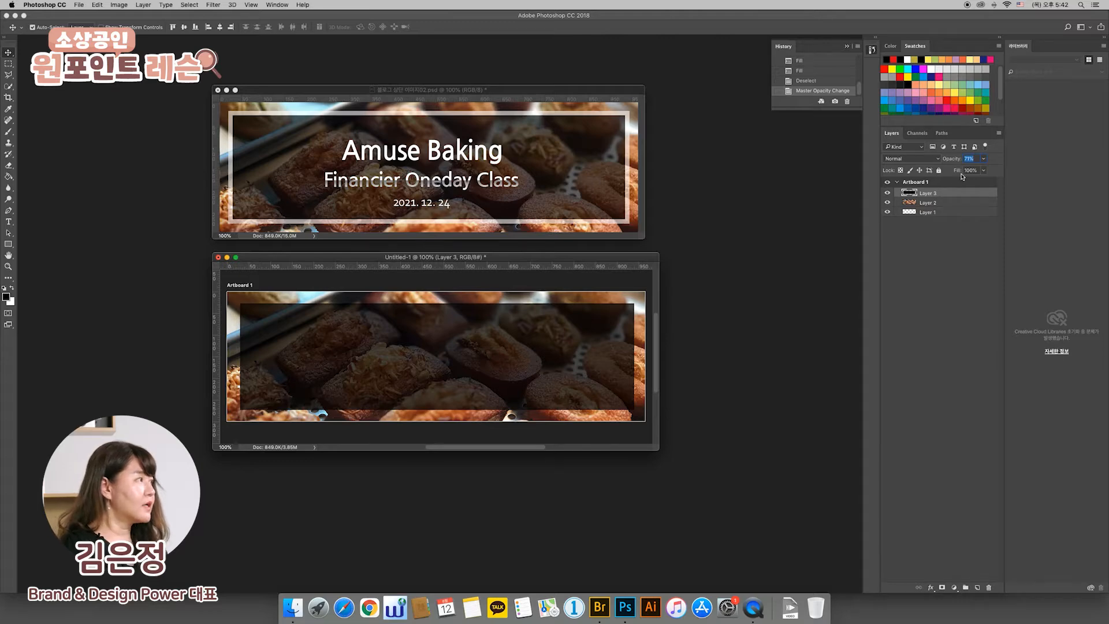
- Add a Stroke layer style to the dark rectangle layer with a size of 10 px
scroll(961, 176, "left", 3)
scroll(961, 177, "down", 2)
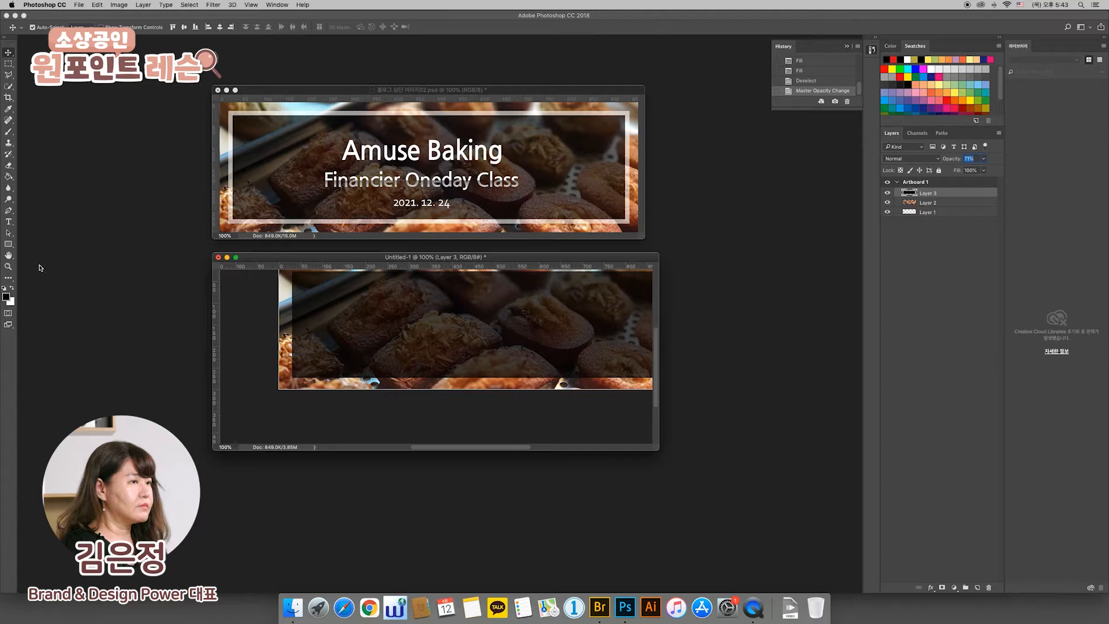
double_click(9, 268)
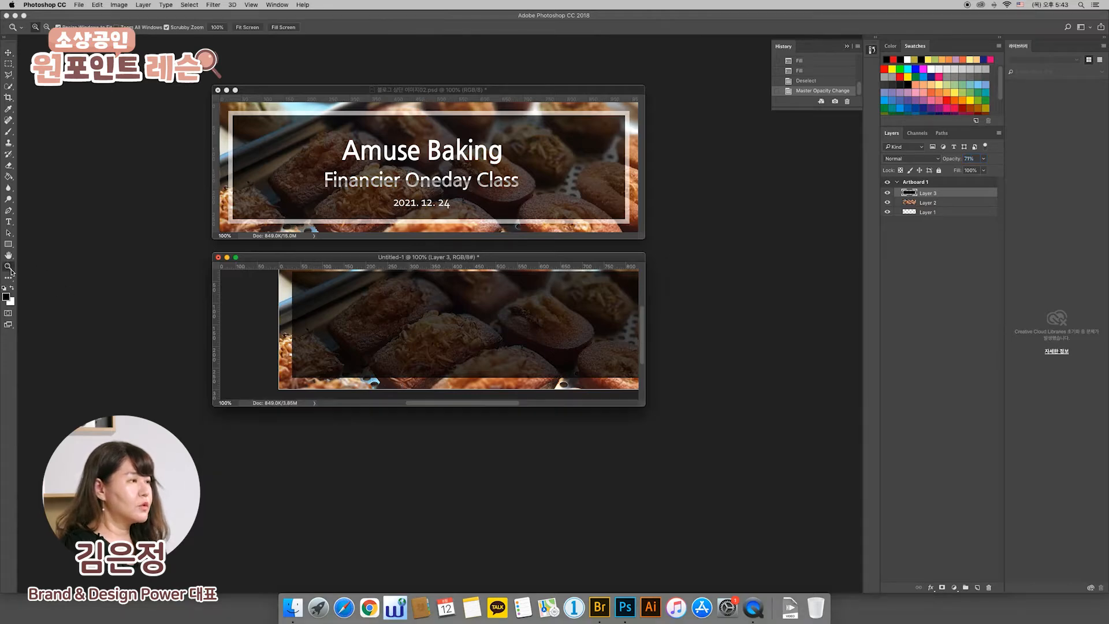
left_click_drag(647, 409, 683, 433)
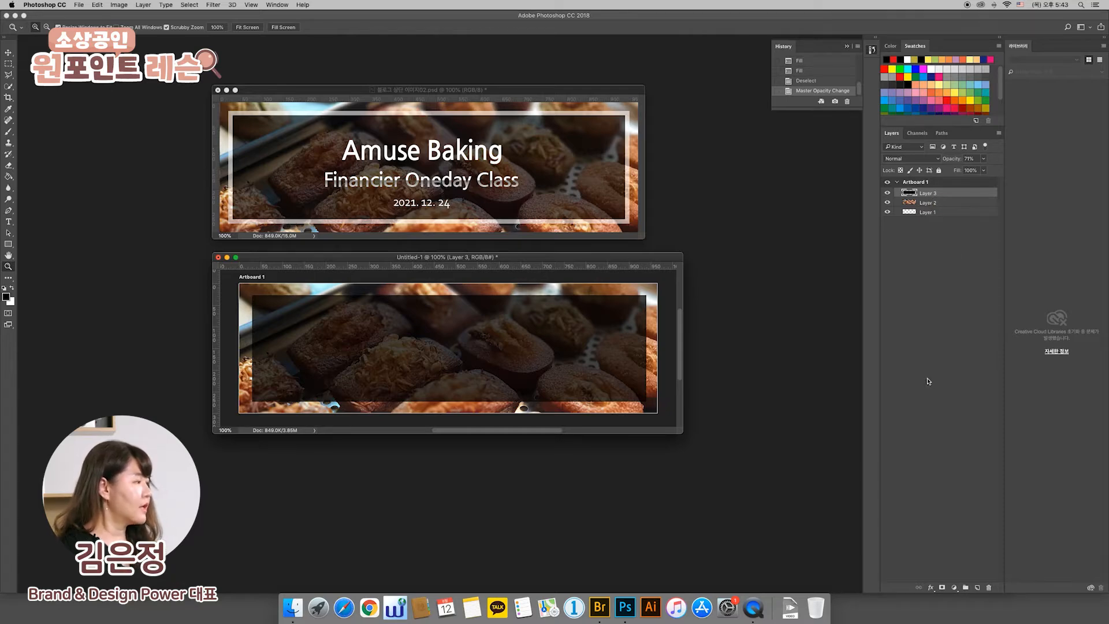
left_click(931, 588)
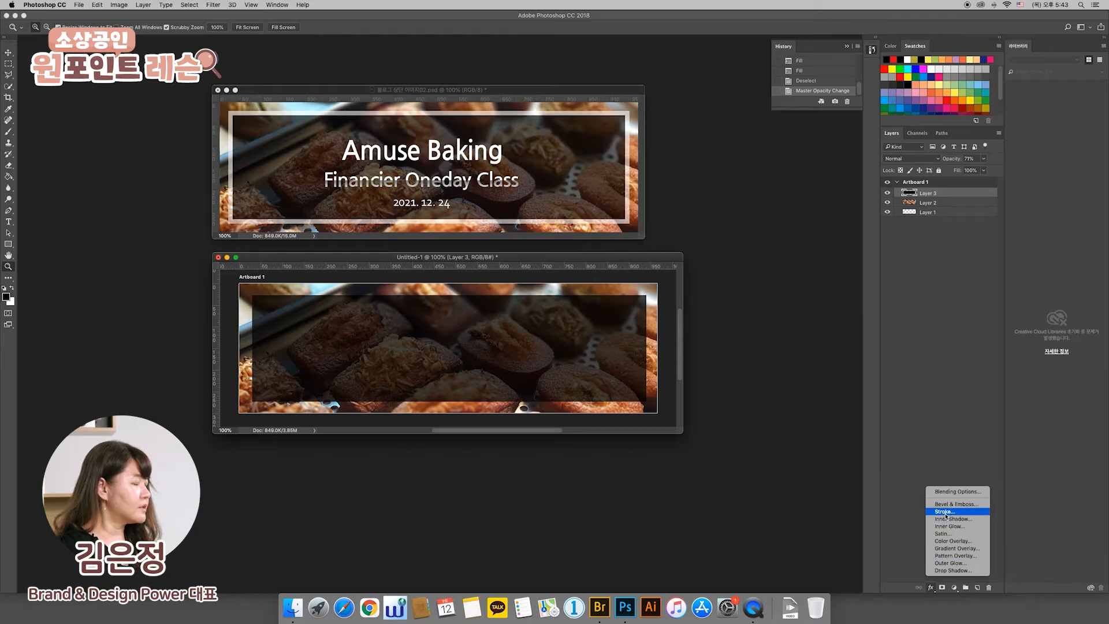
left_click(945, 512)
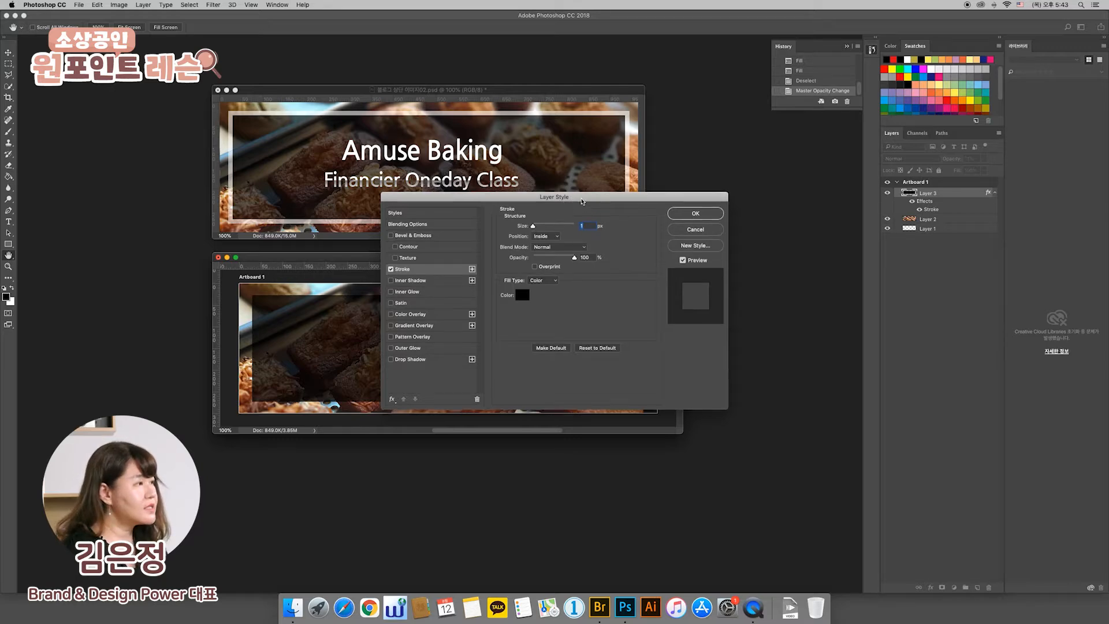
left_click_drag(582, 202, 893, 247)
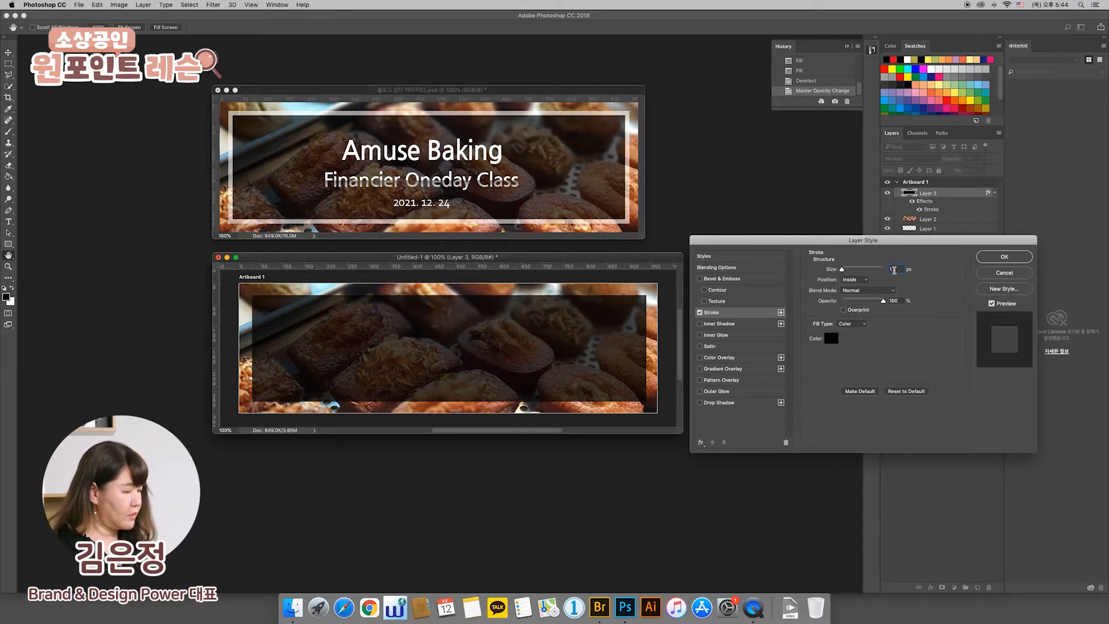
type("10")
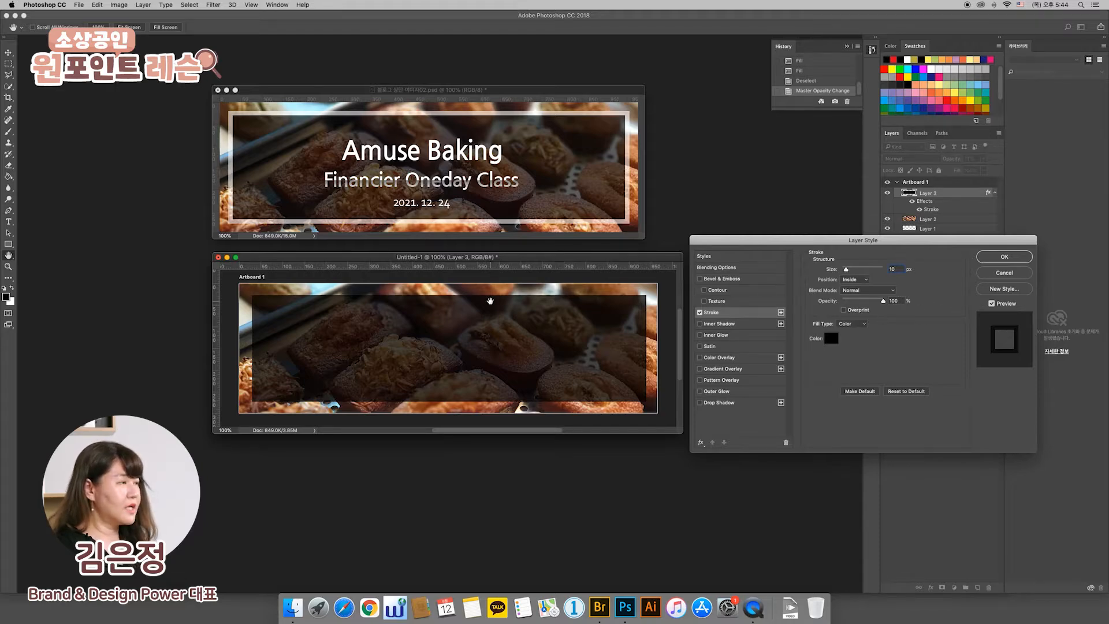
- Set the rectangle's stroke color to pure white (ffffff)
left_click(830, 339)
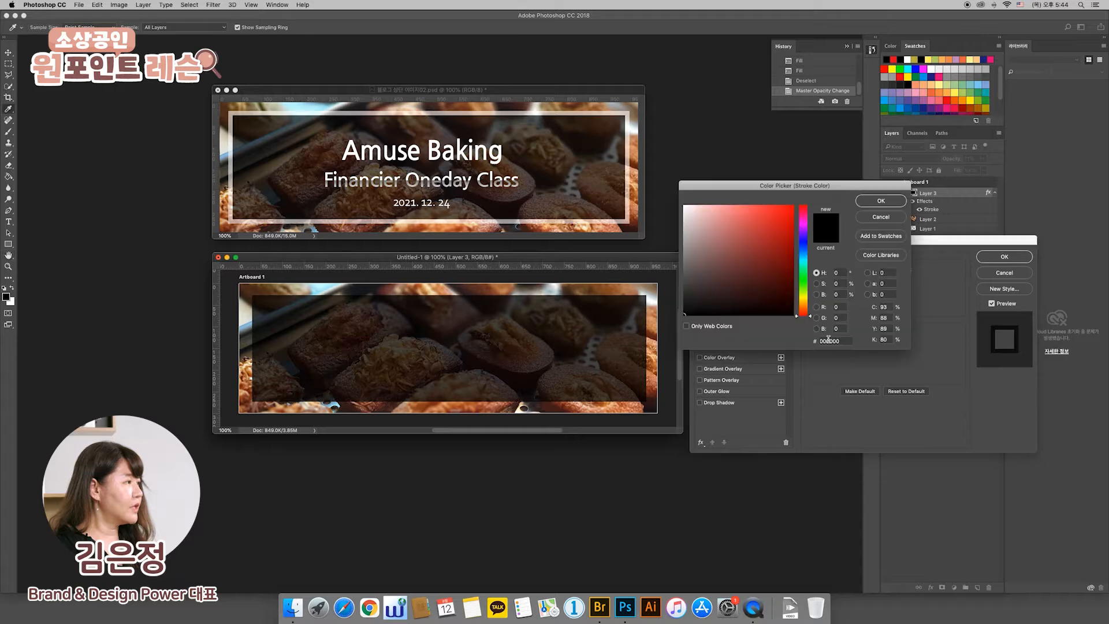
left_click_drag(688, 215, 679, 199)
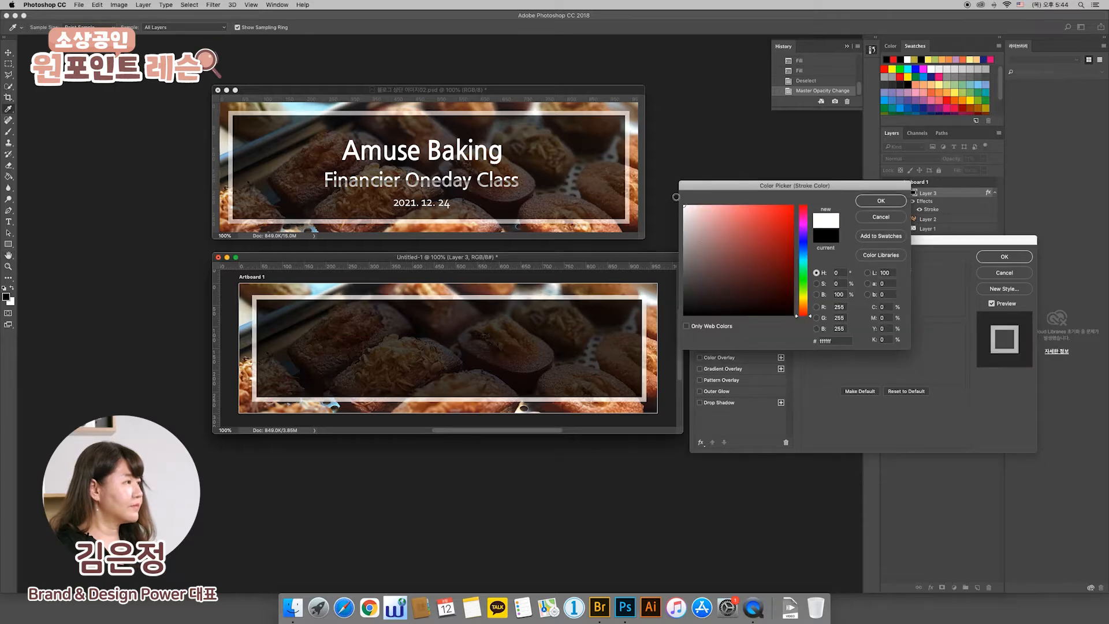
left_click(872, 202)
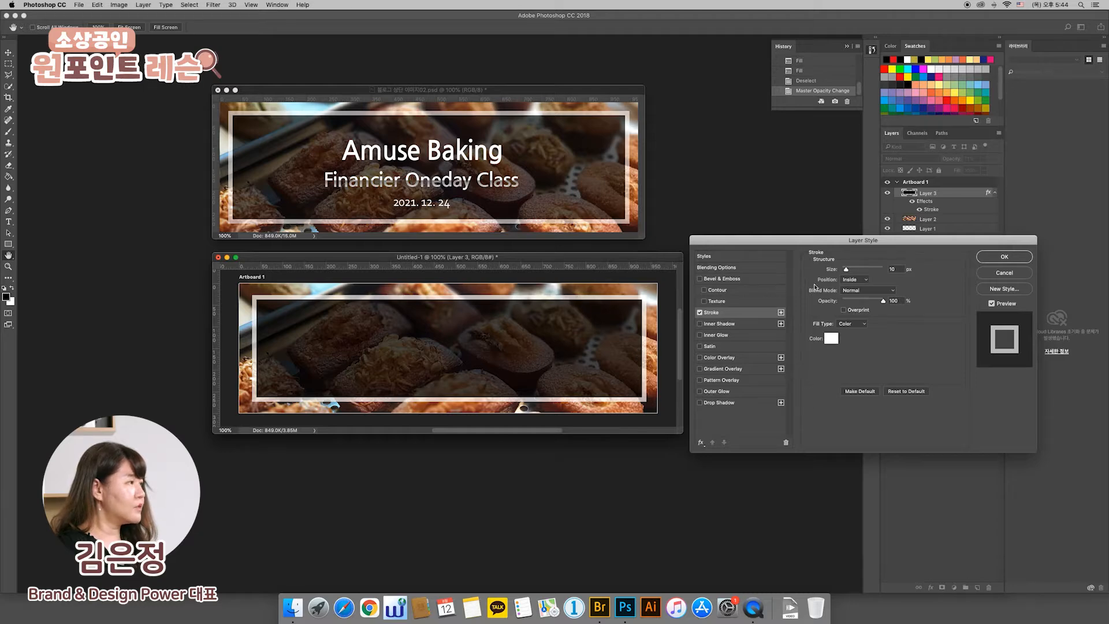
- Try the Center and Outside stroke positions, return the position to Inside, and apply the layer style
left_click(853, 279)
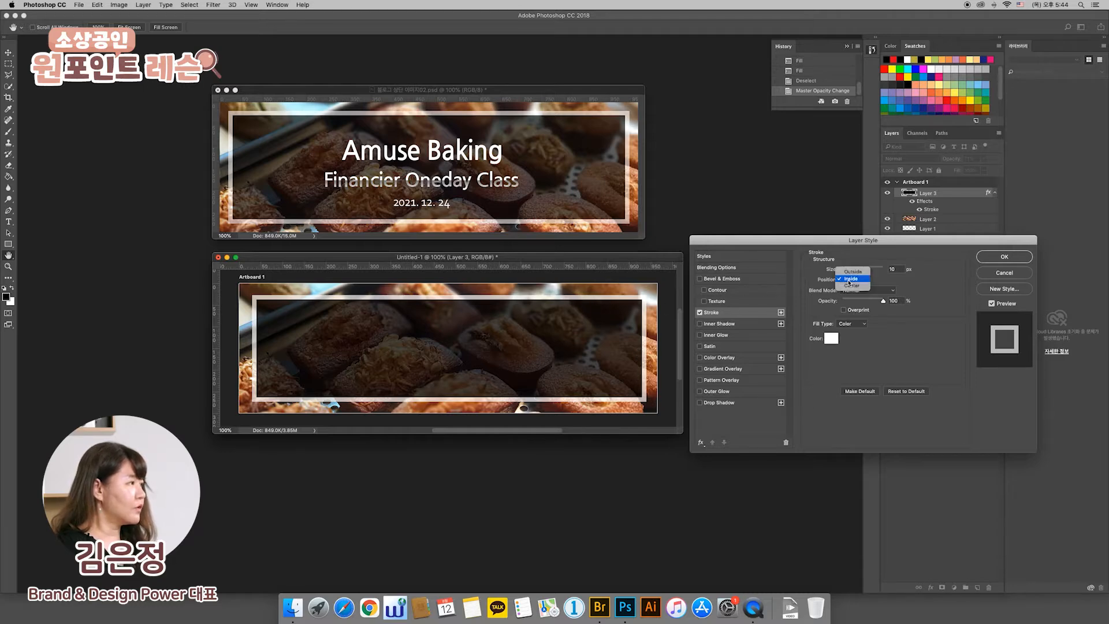
left_click(851, 286)
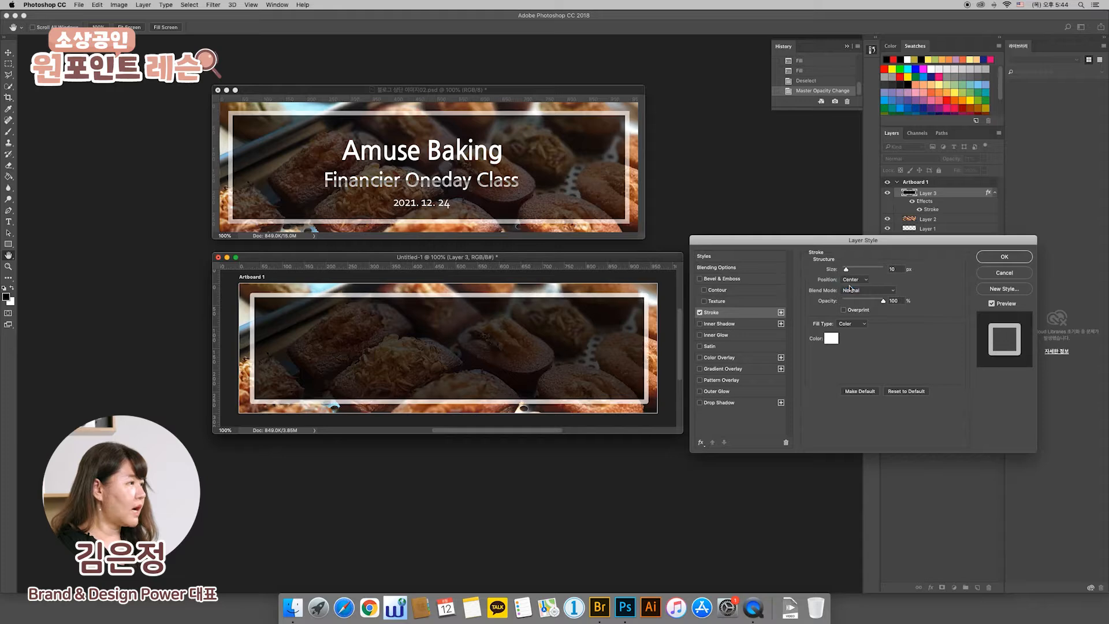
left_click(850, 281)
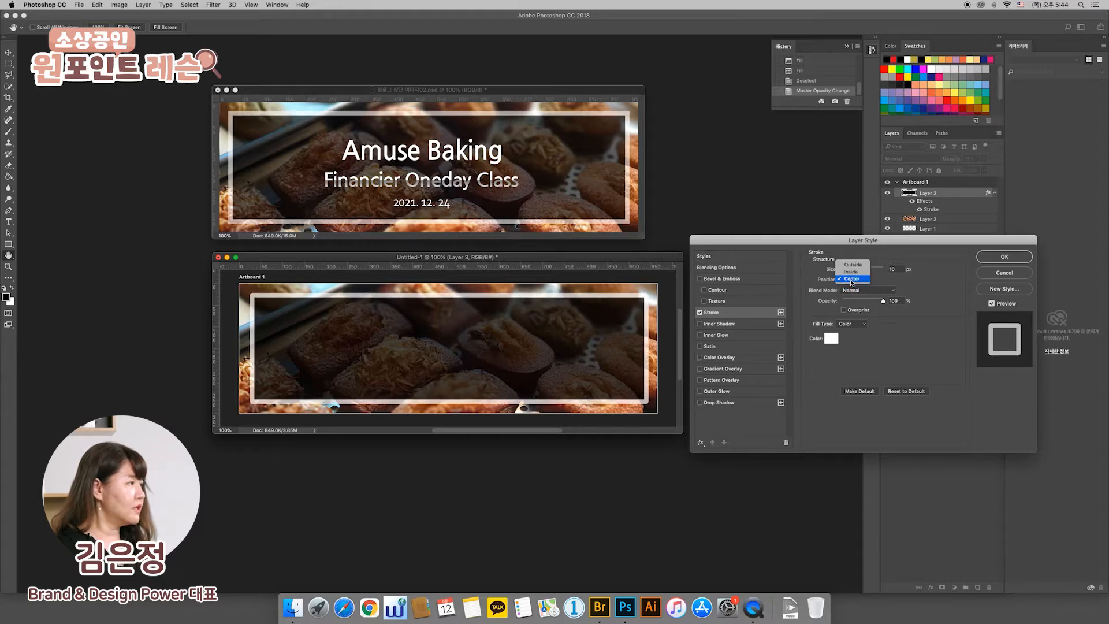
left_click(855, 267)
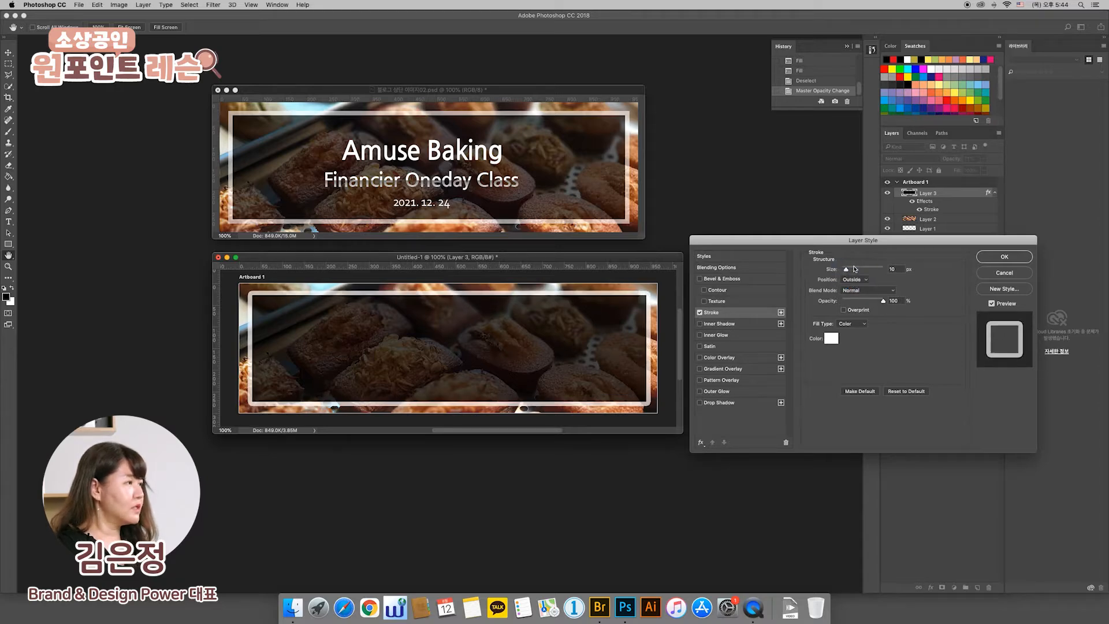
left_click(851, 279)
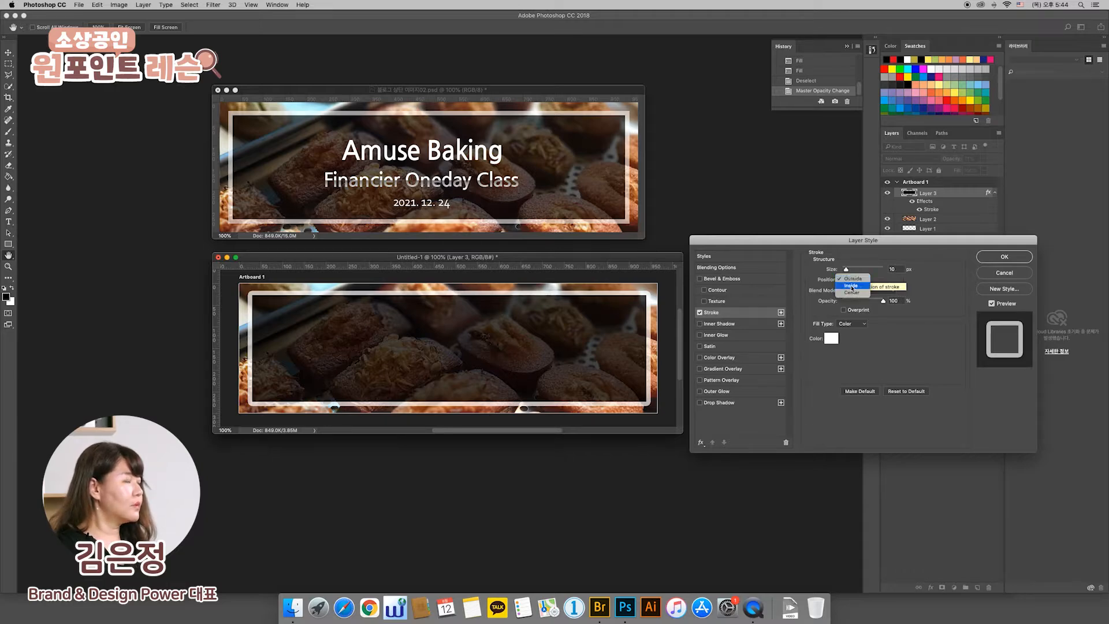
left_click(852, 286)
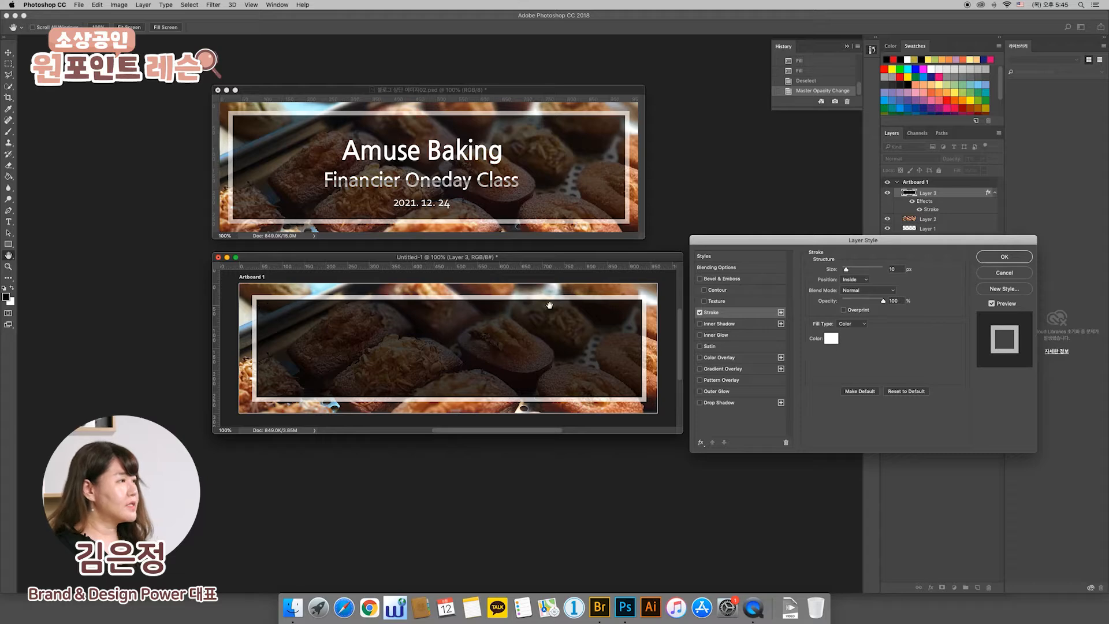
left_click(1005, 259)
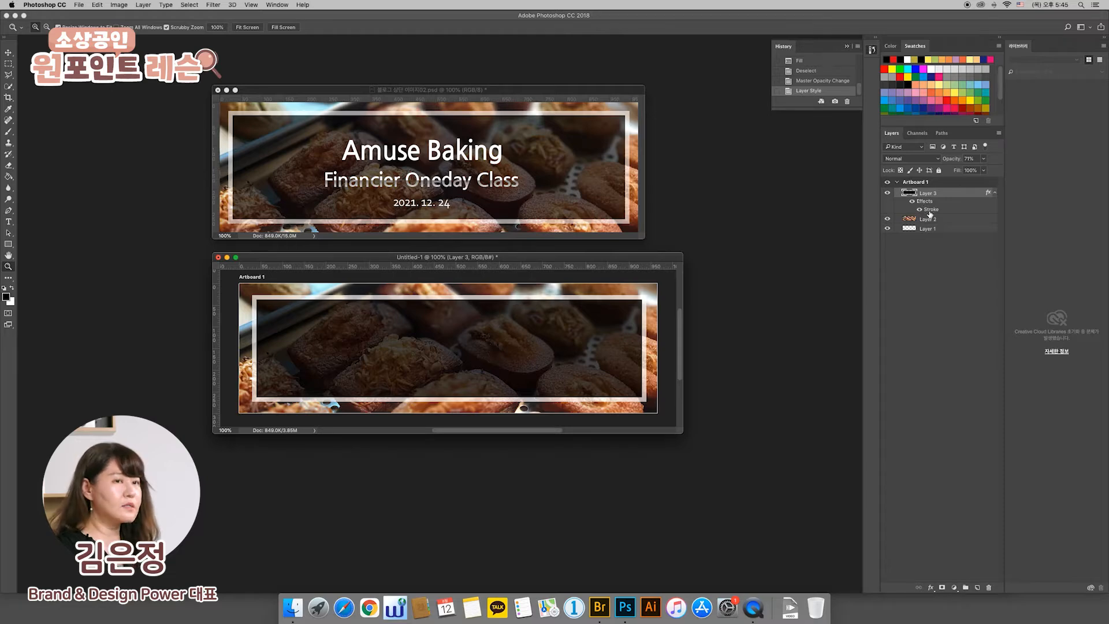
- Toggle the visibility of the stroke effect, the photo layer and the rectangle layer to review what each contributes
left_click(913, 202)
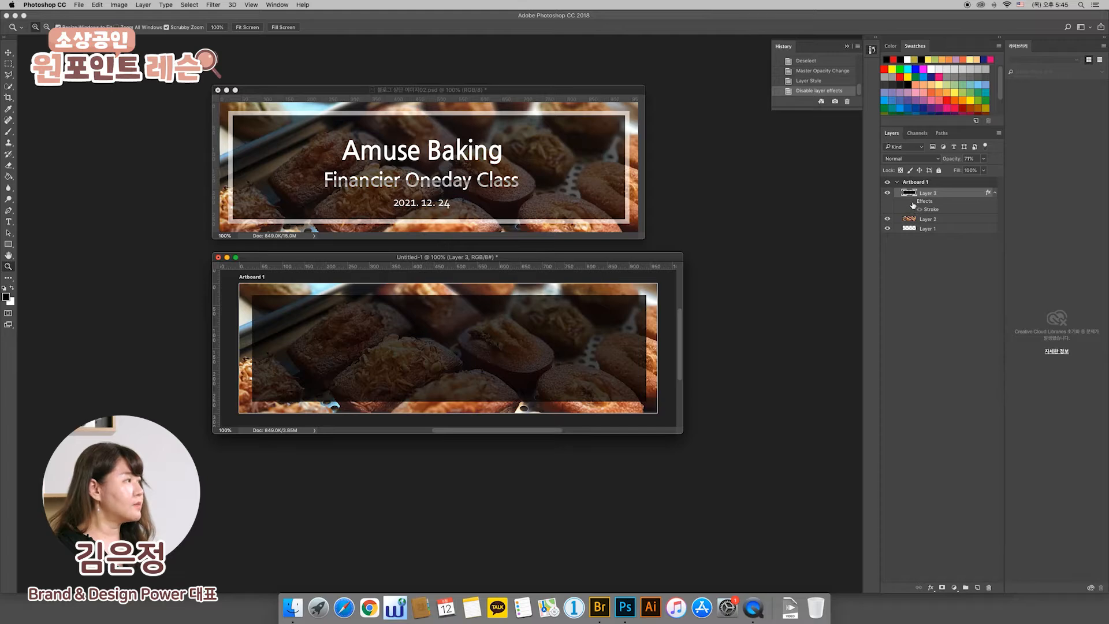
left_click(913, 203)
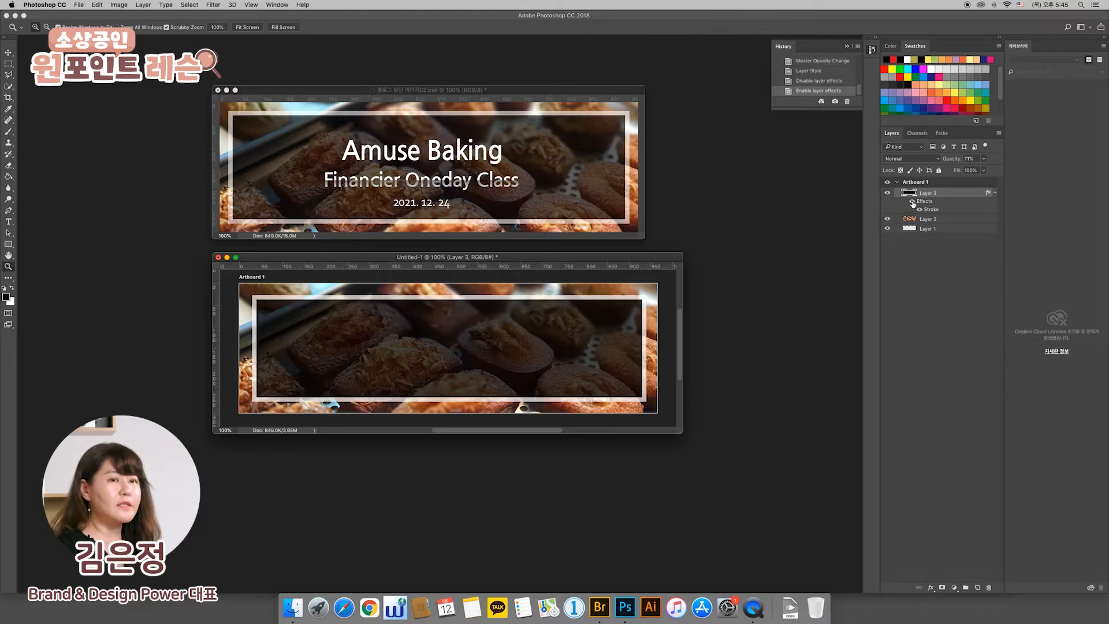
left_click(888, 220)
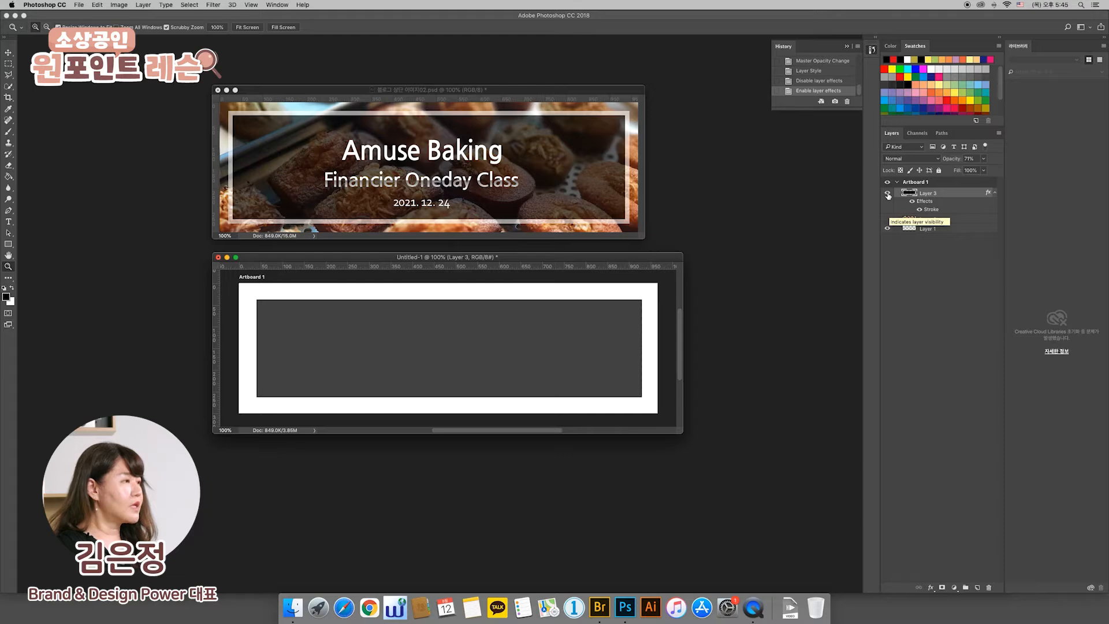
left_click(888, 195)
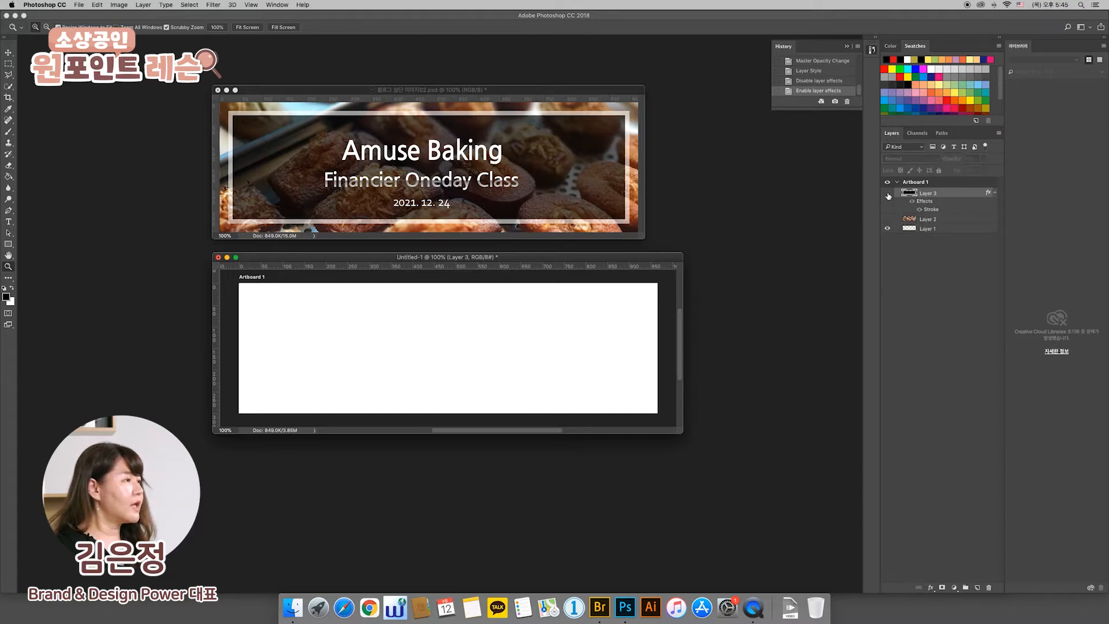
left_click(888, 194)
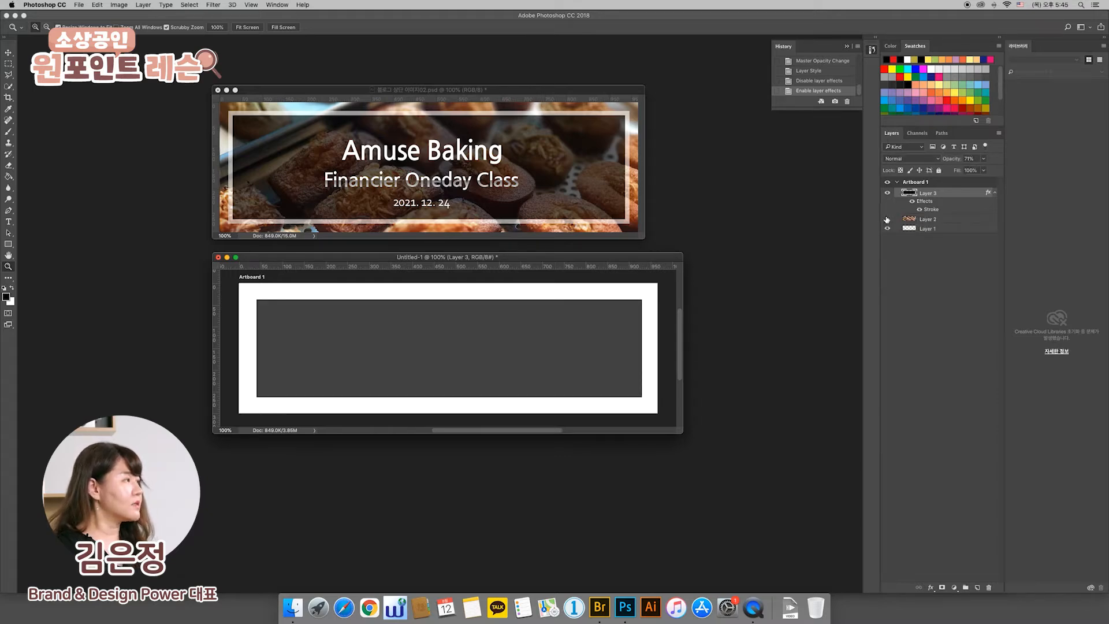
left_click(887, 219)
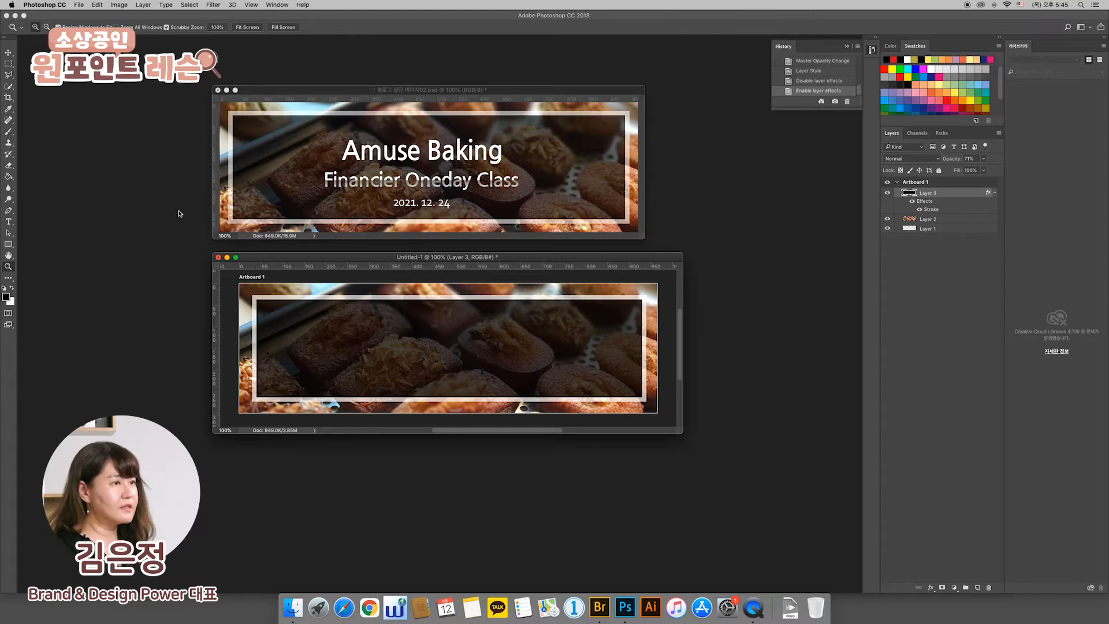
- Try the Horizontal Type tool by adding the text "amuse" inside the white frame, and delete that text layer
left_click(9, 223)
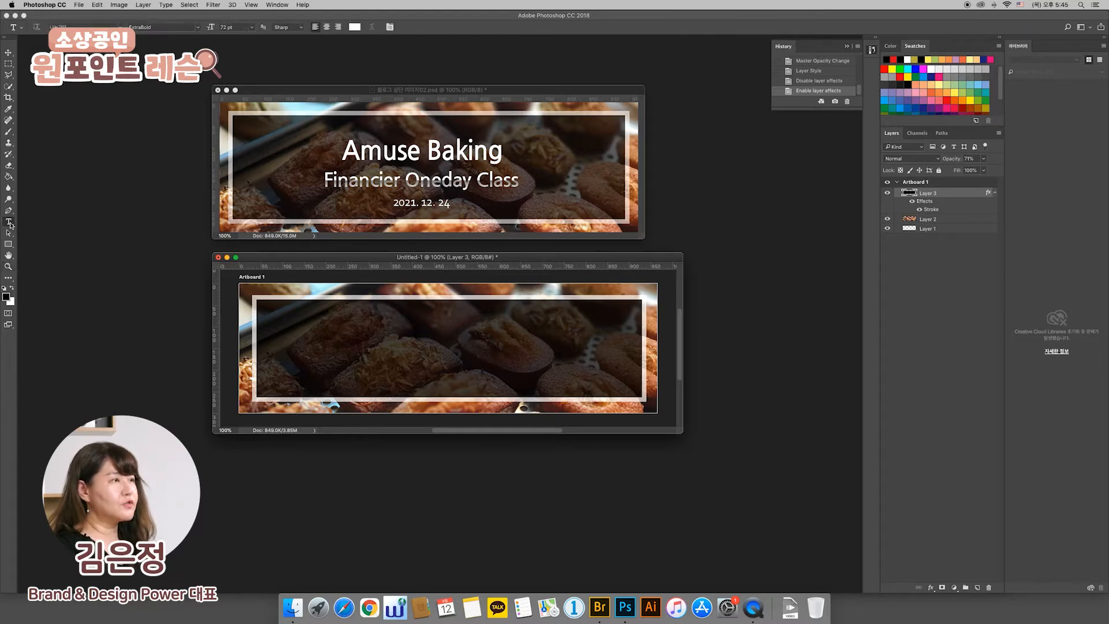
scroll(10, 222, "down", 1)
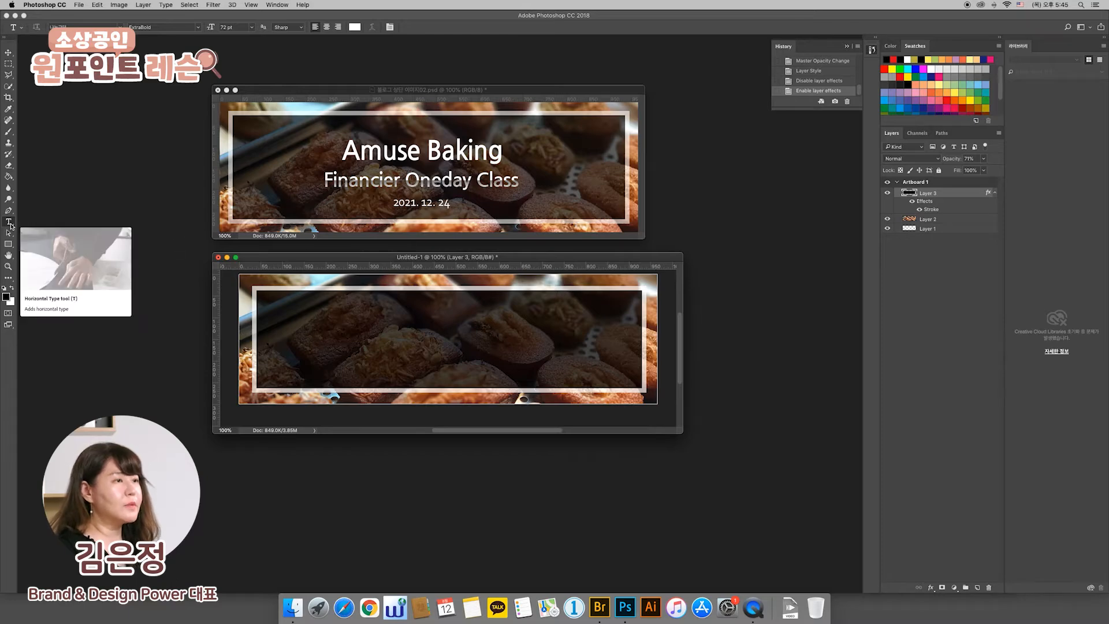
left_click(324, 326)
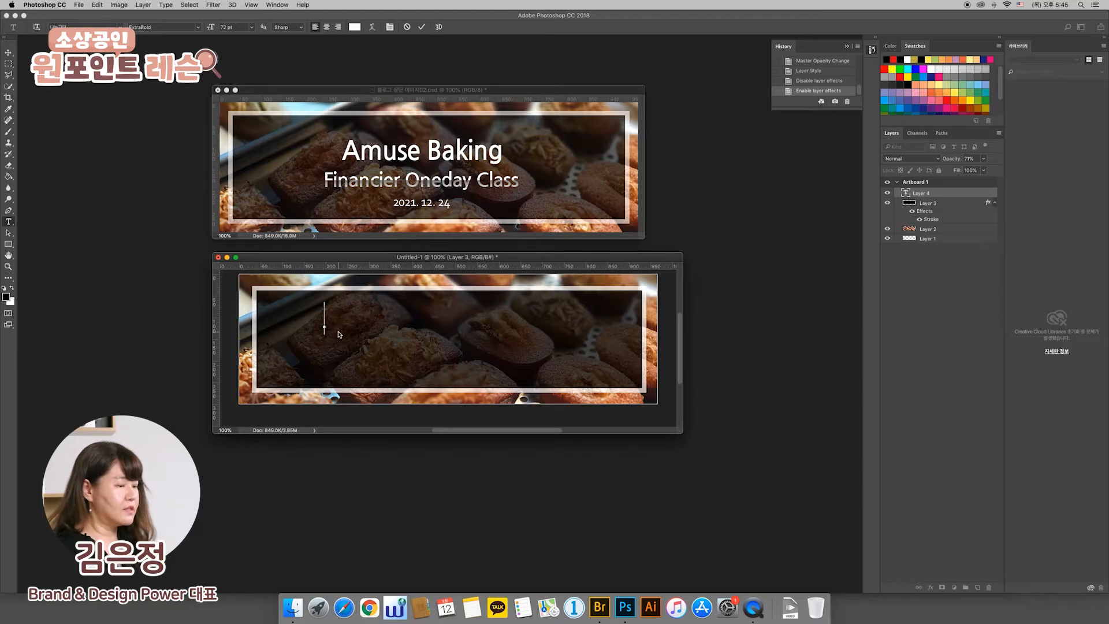
type("amuse")
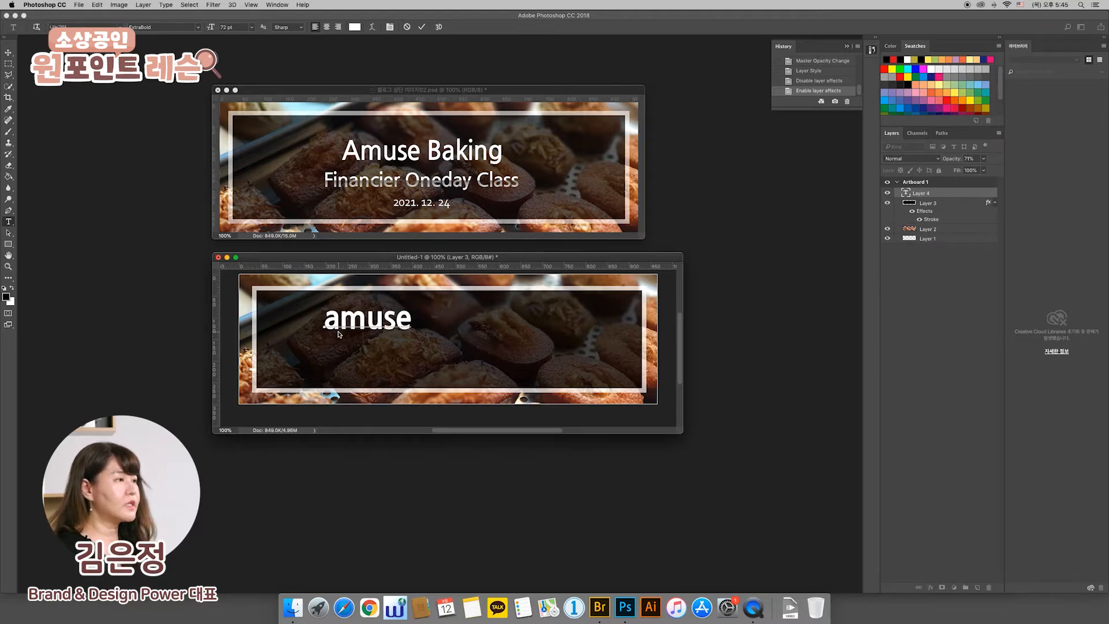
scroll(338, 334, "up", 5)
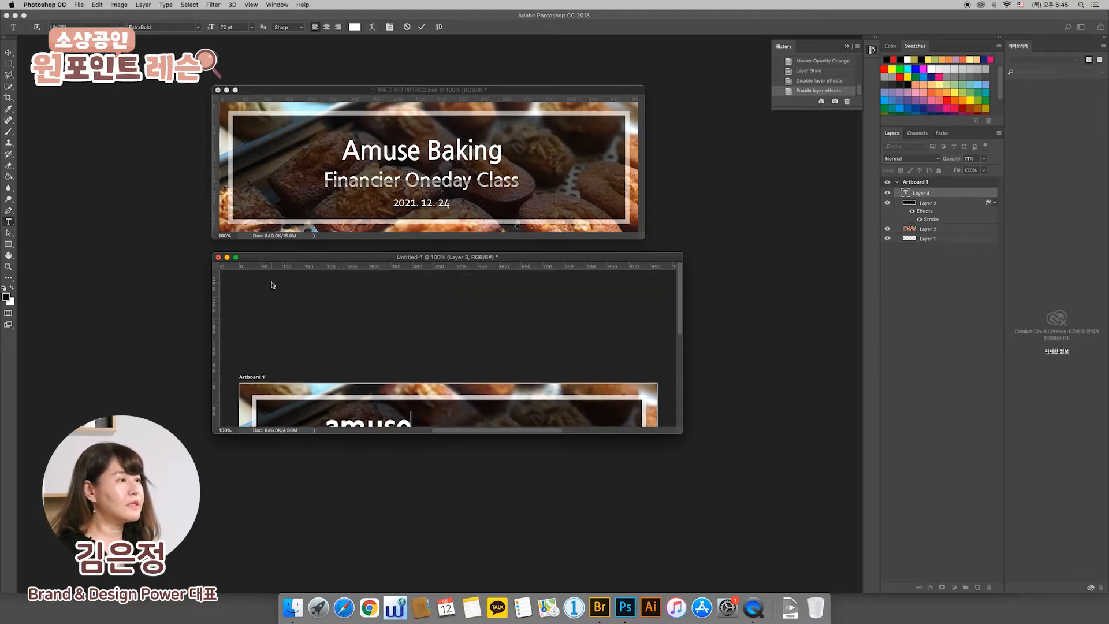
left_click(9, 53)
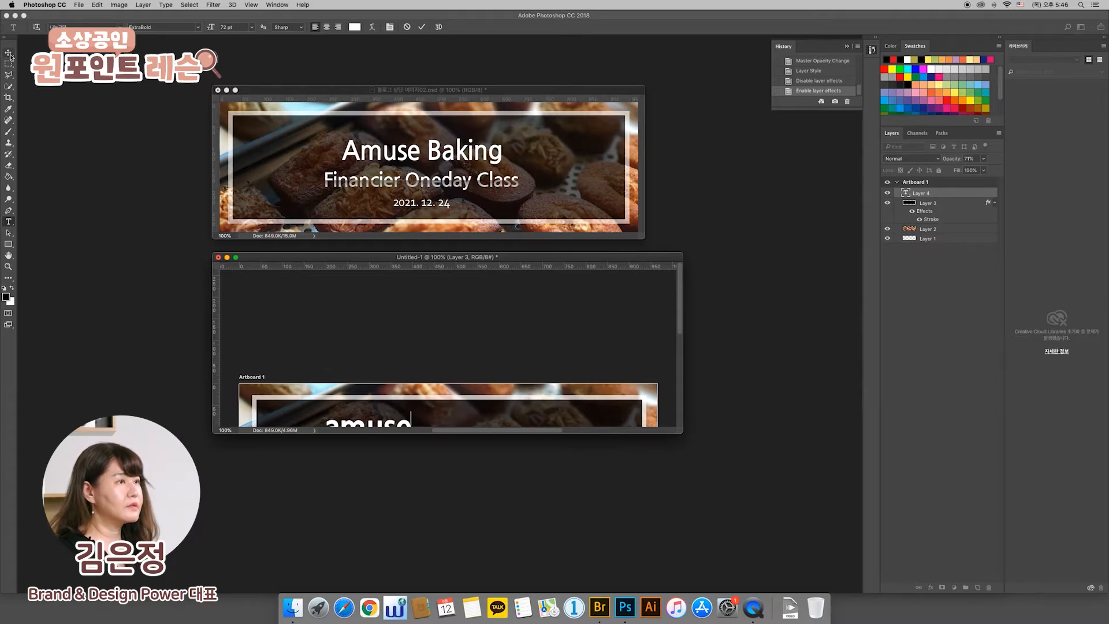
scroll(677, 324, "down", 5)
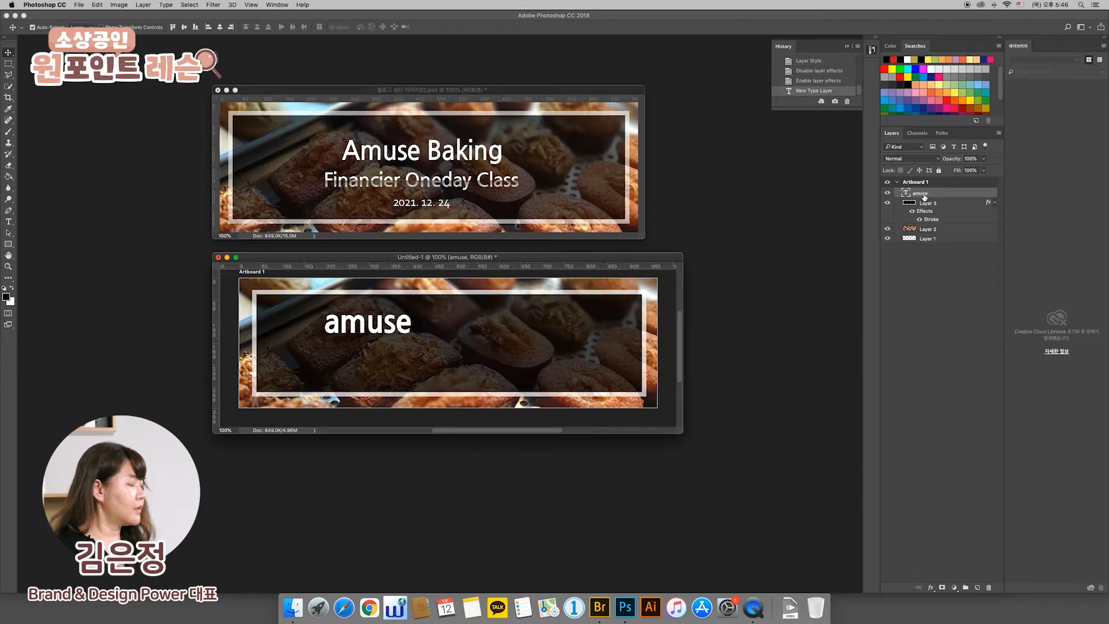
key("Delete")
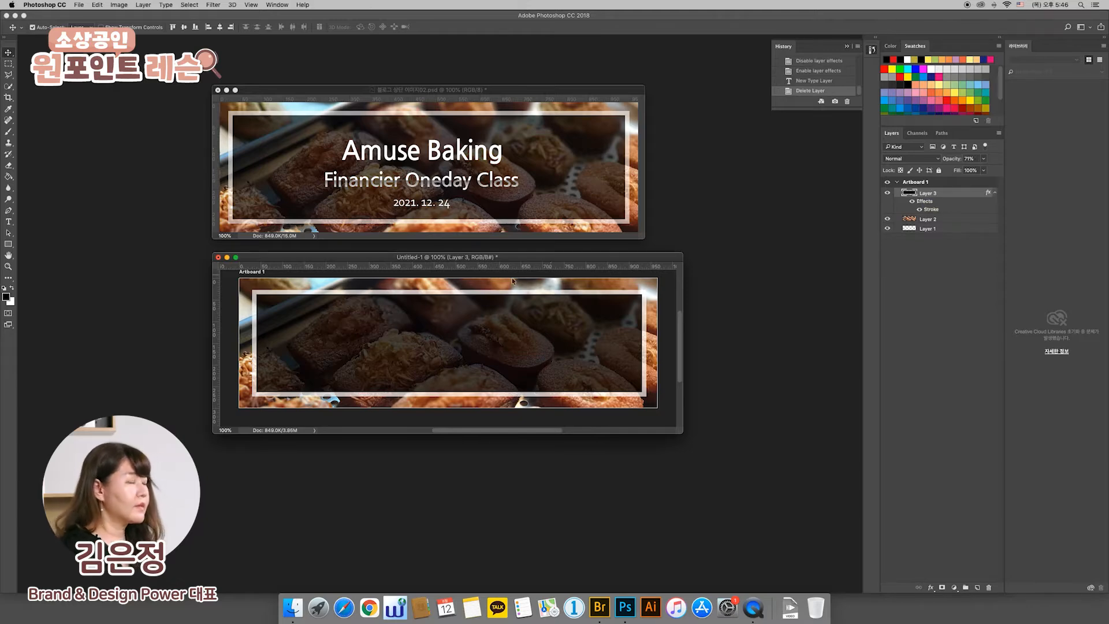
- Try drawing a paragraph text box inside the white frame, and delete its empty text layer
left_click(9, 222)
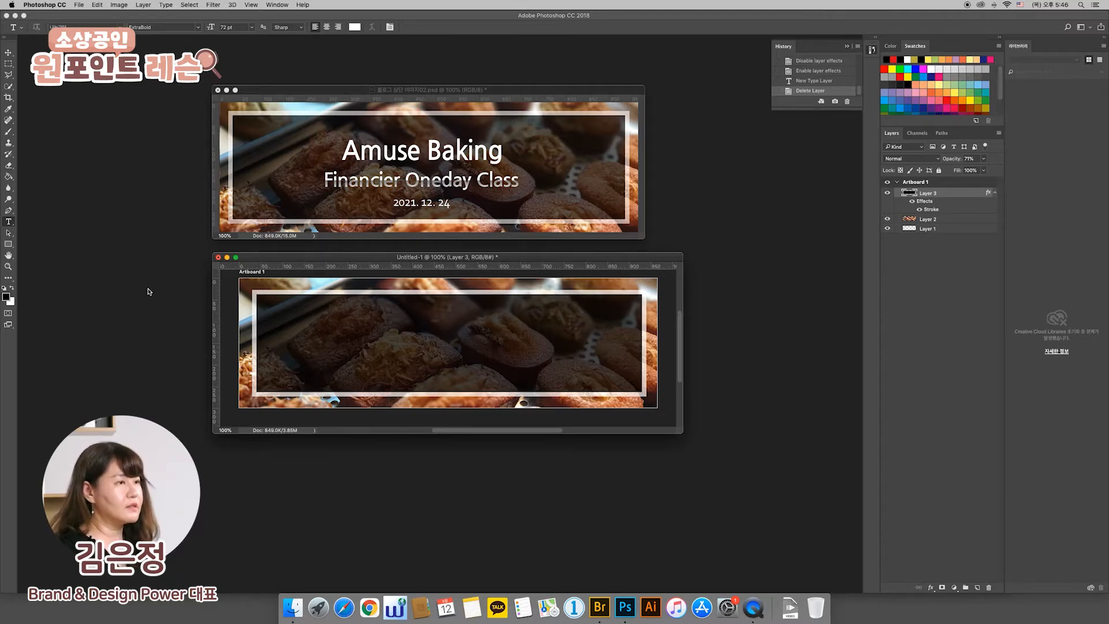
left_click_drag(322, 312, 549, 371)
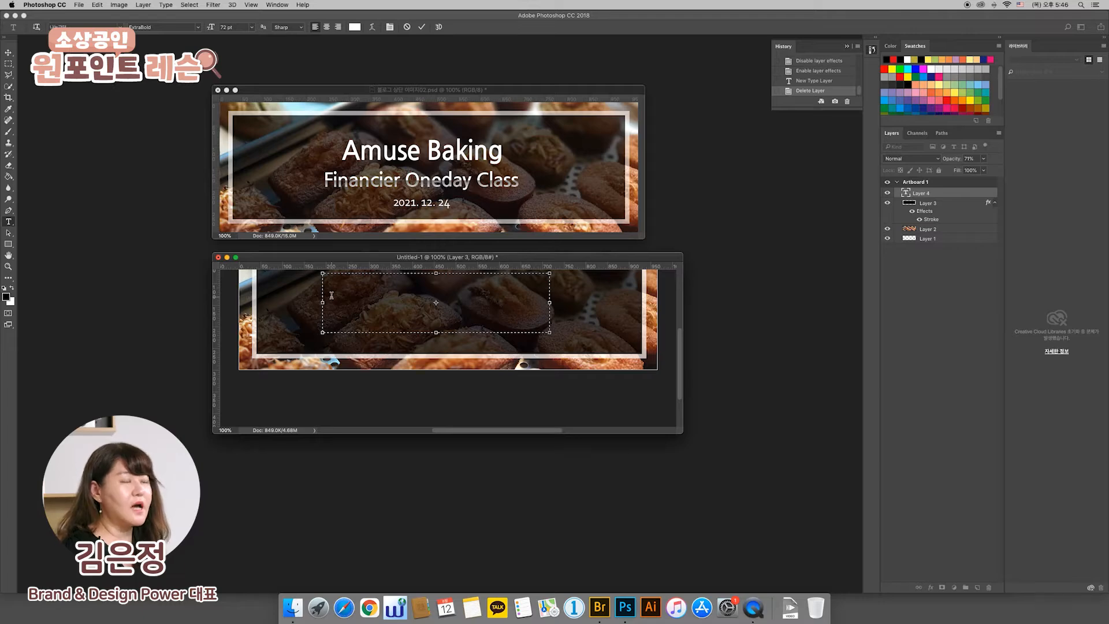
scroll(331, 295, "down", 3)
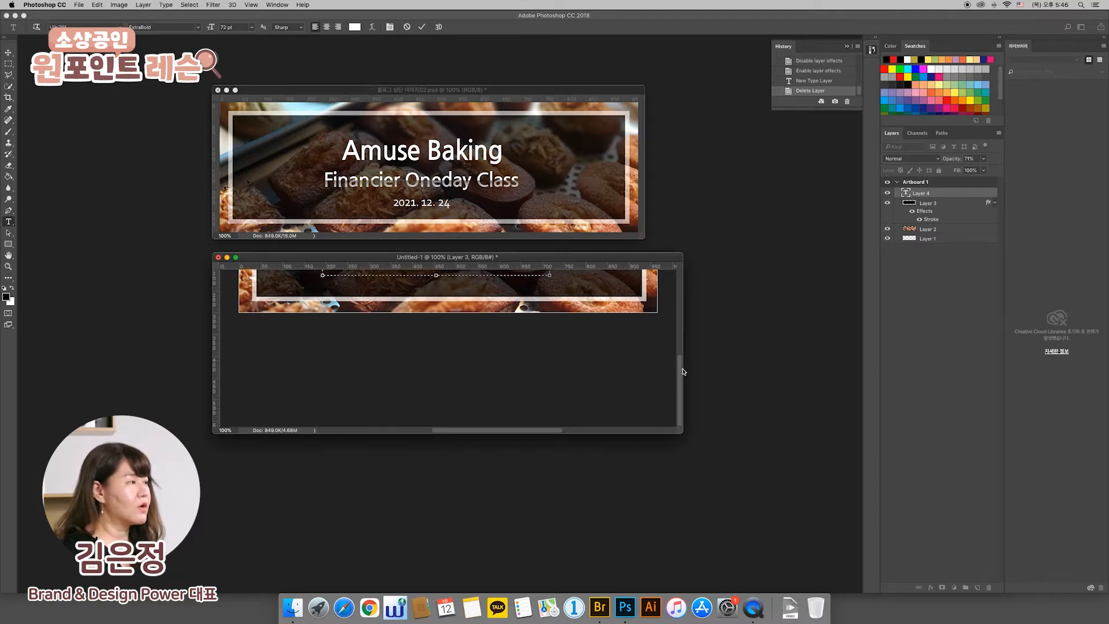
left_click_drag(681, 371, 637, 329)
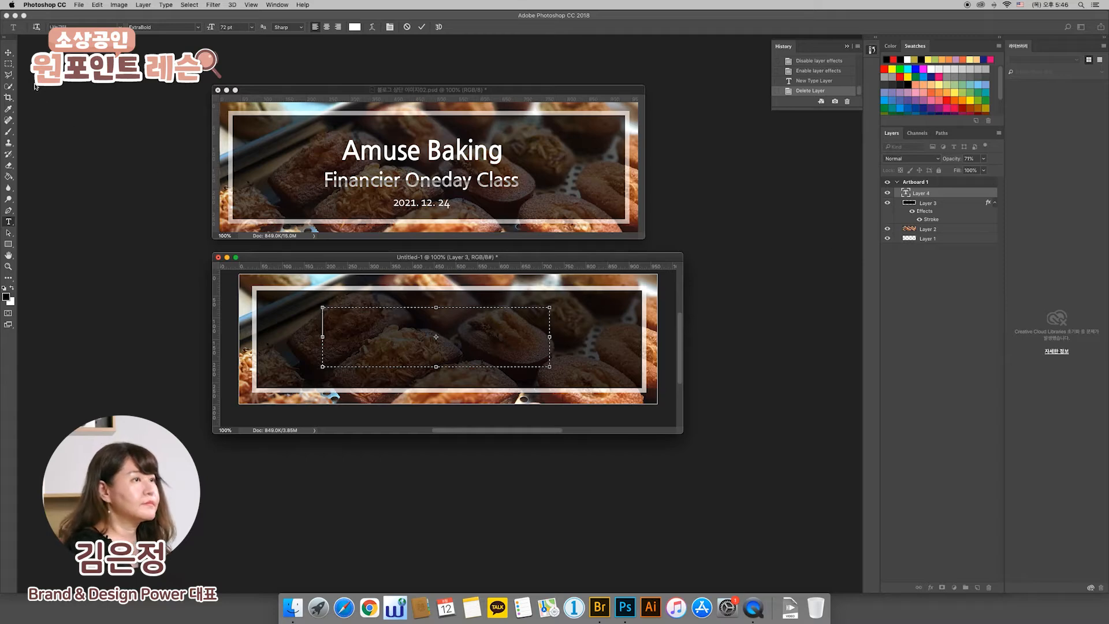
left_click(8, 55)
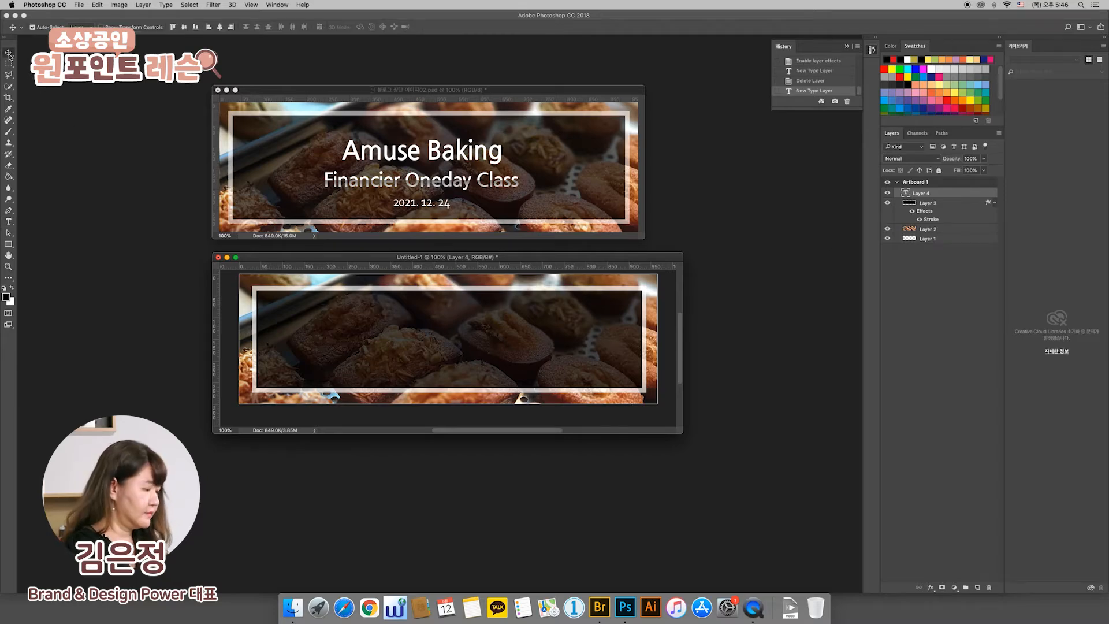
key("BackSpace")
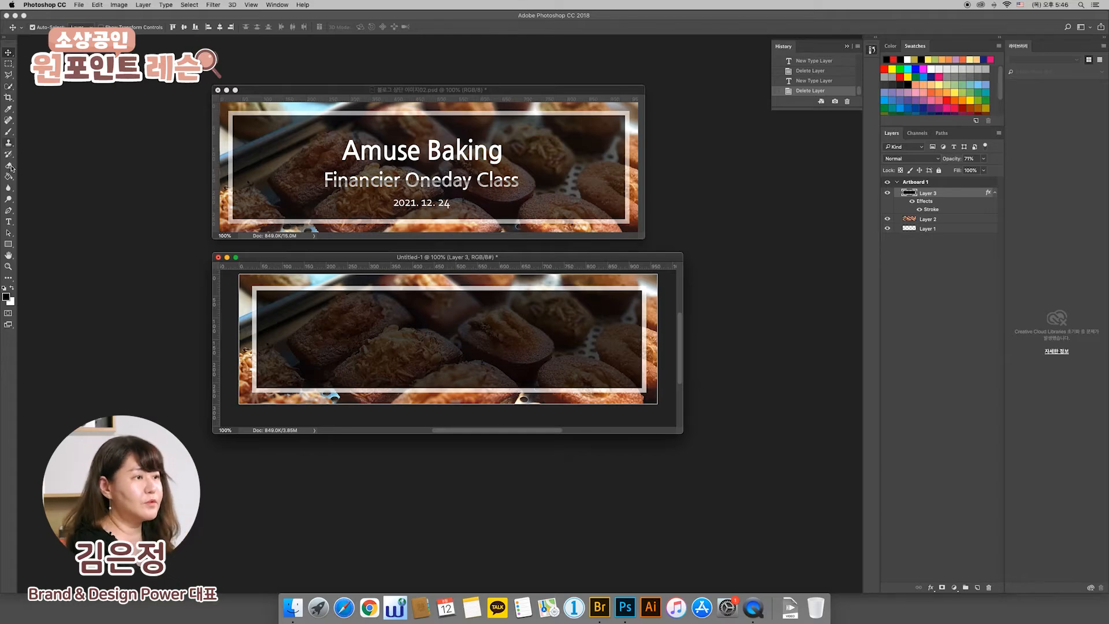
- Add the title "Amuse Baking" as point text in the upper part of the white frame and nudge it into position
left_click(10, 223)
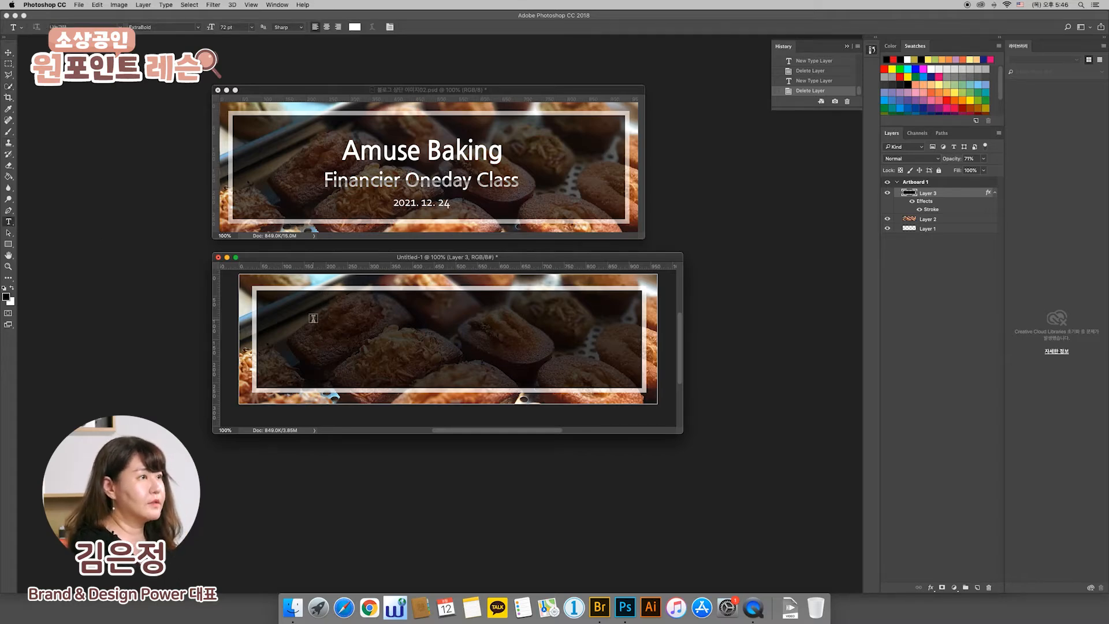
left_click(351, 333)
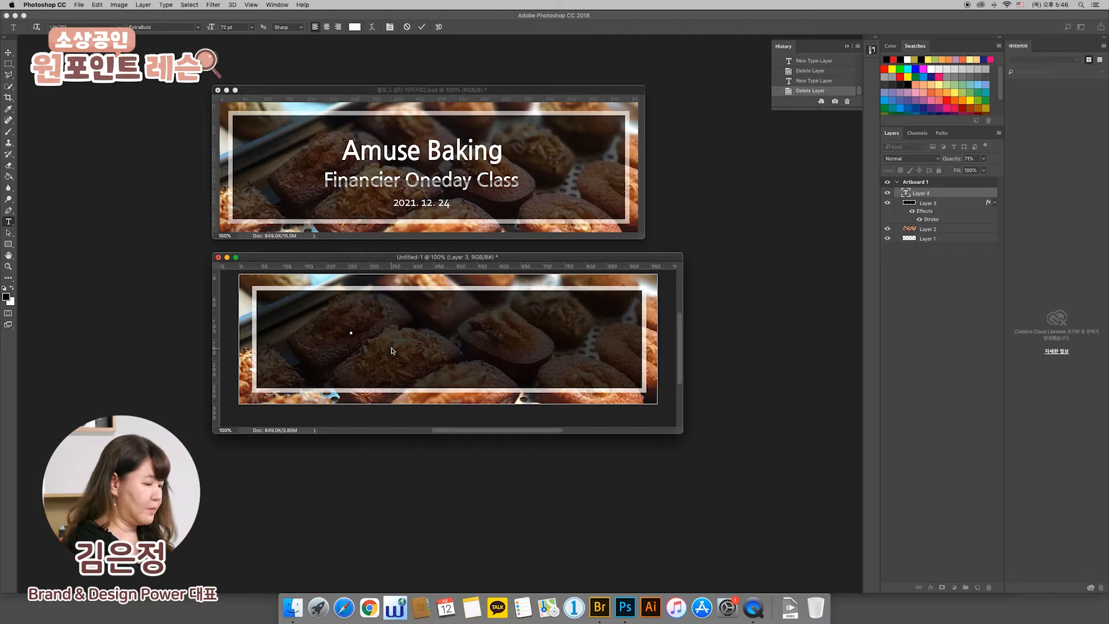
type("Amuse")
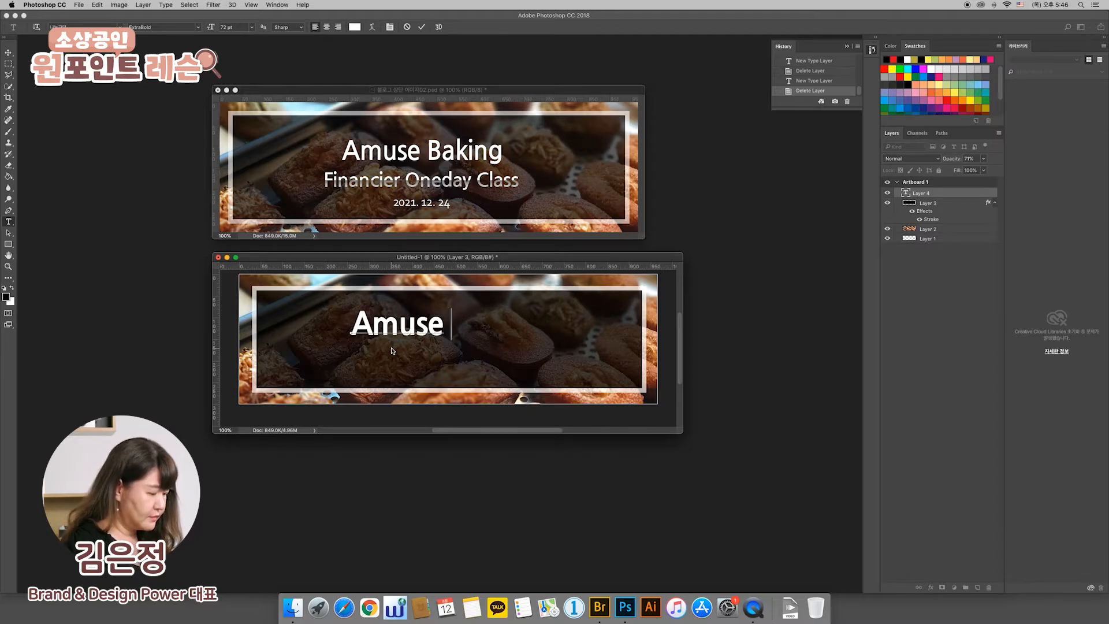
type(" V")
key("BackSpace")
type("Baking")
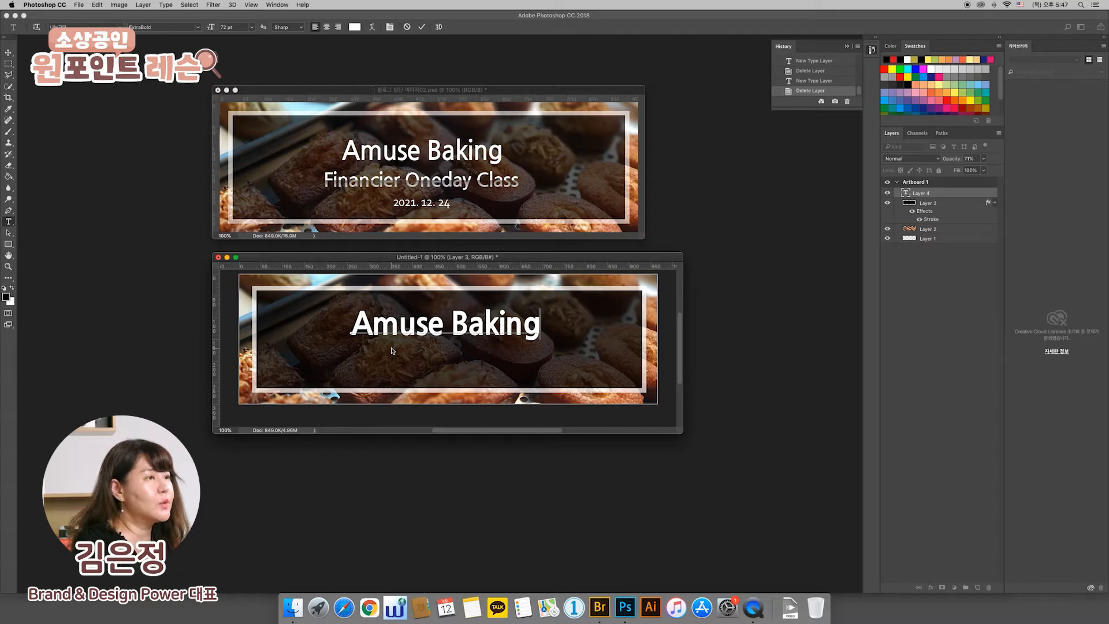
left_click(8, 53)
left_click_drag(426, 326, 430, 329)
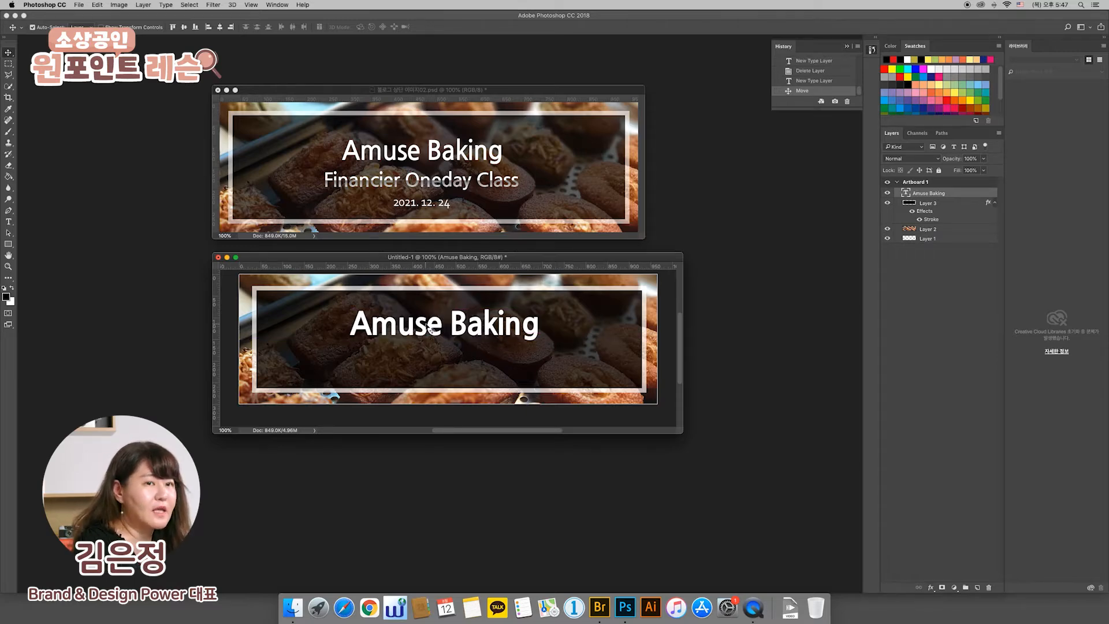
- Set the "Amuse Baking" title's font style to Bold and its size to 65 pt
scroll(504, 319, "right", 2)
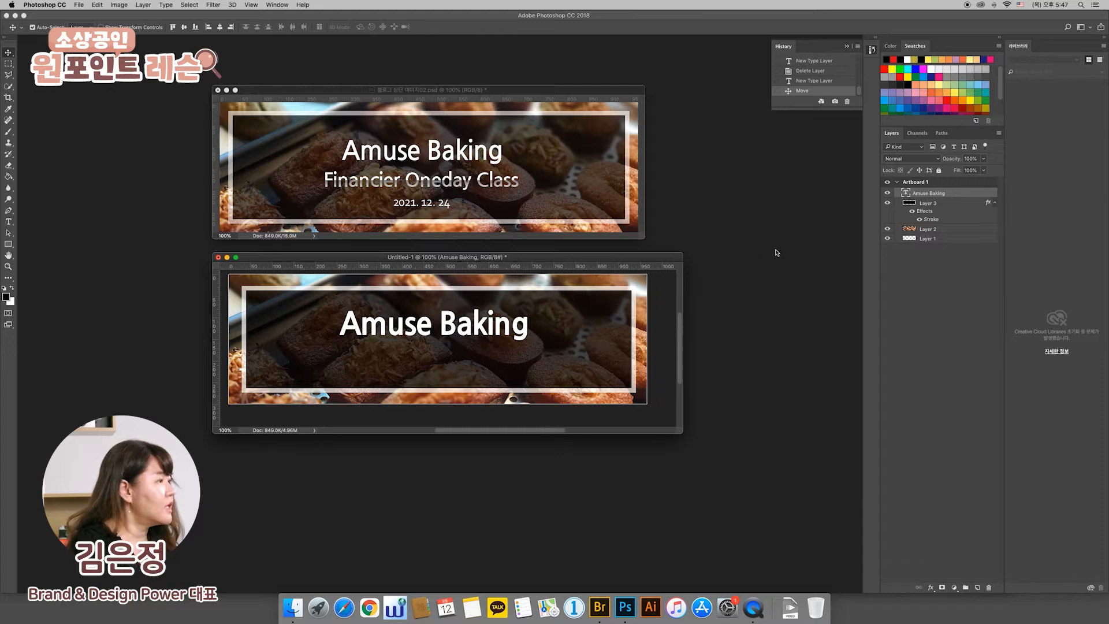
double_click(907, 194)
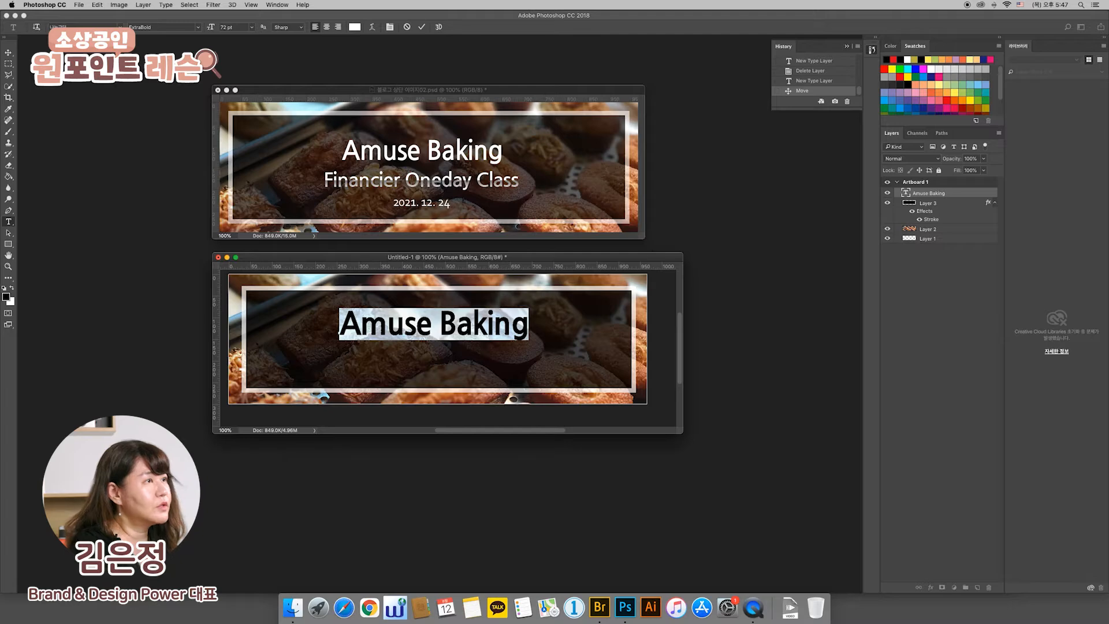
left_click(196, 28)
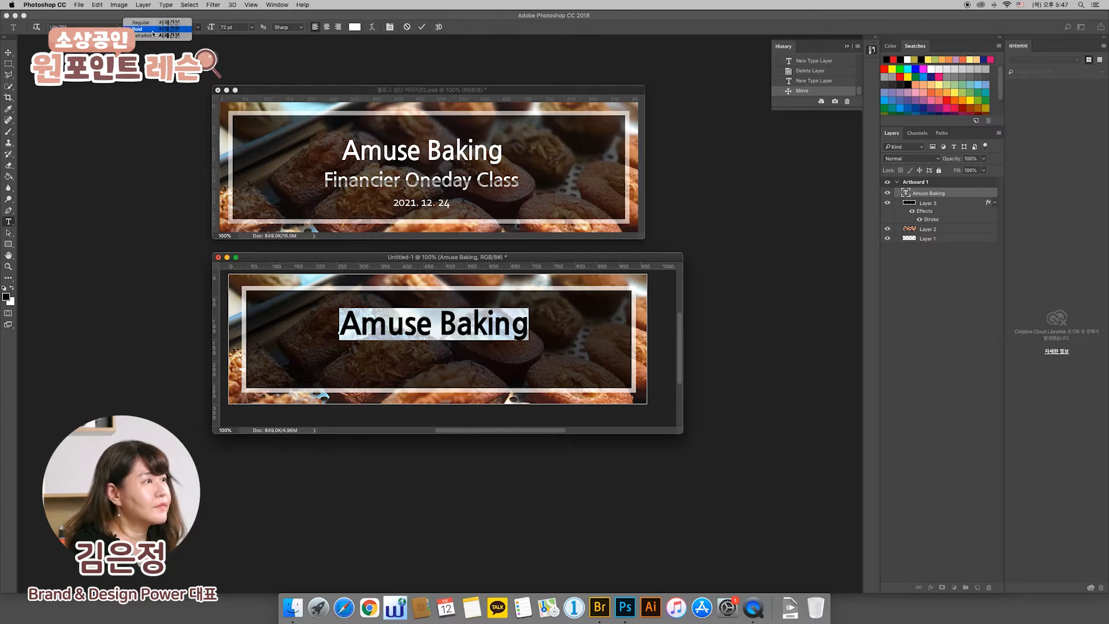
left_click(152, 30)
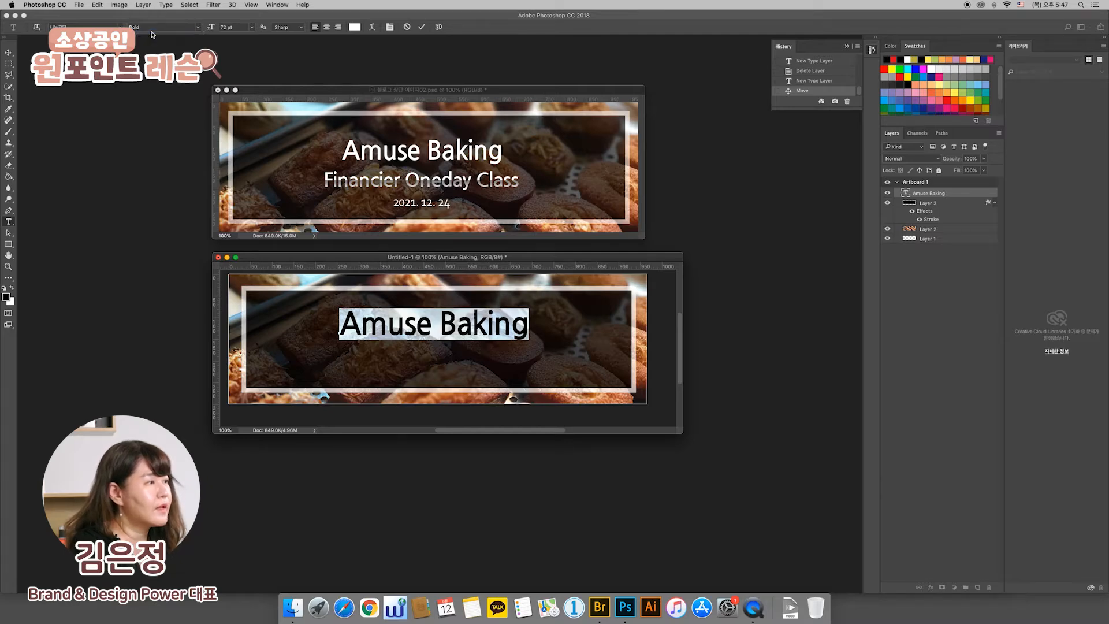
left_click(252, 28)
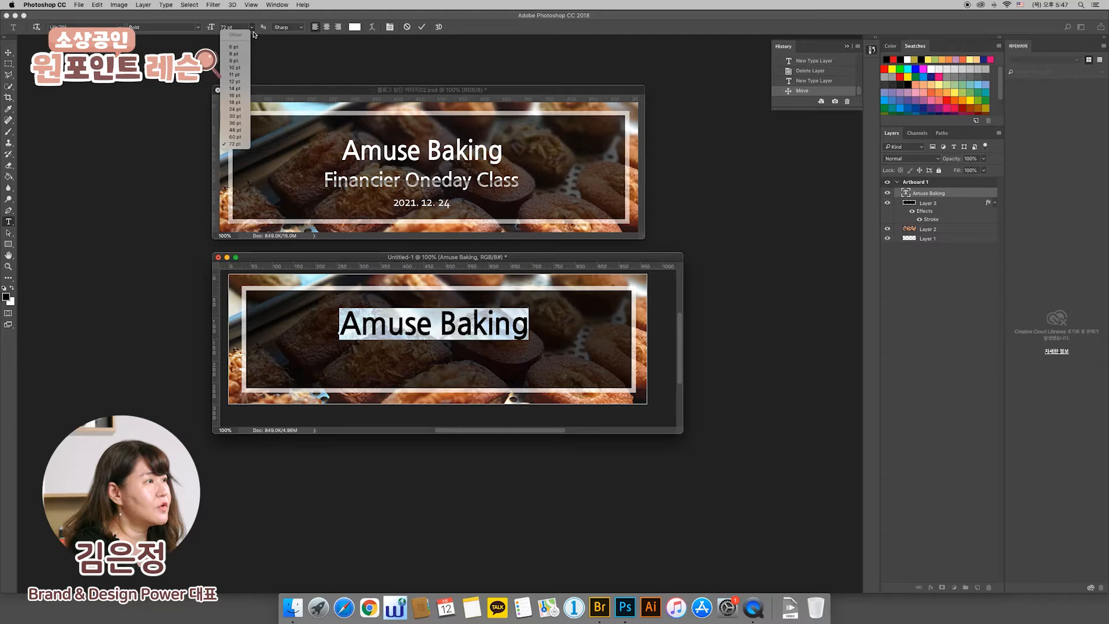
left_click(229, 137)
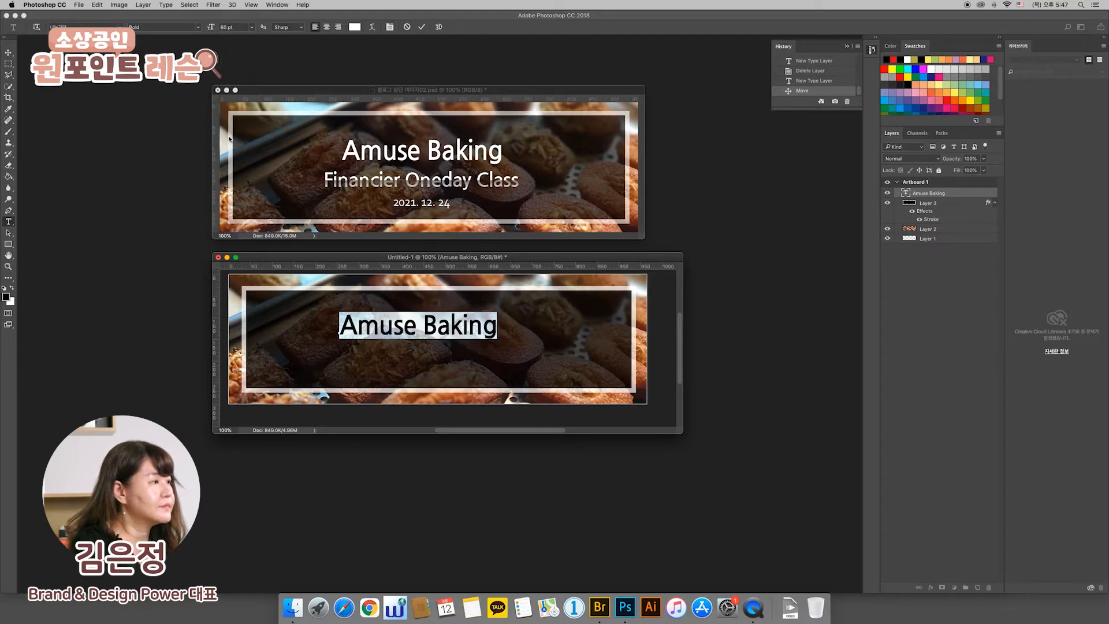
left_click(227, 28)
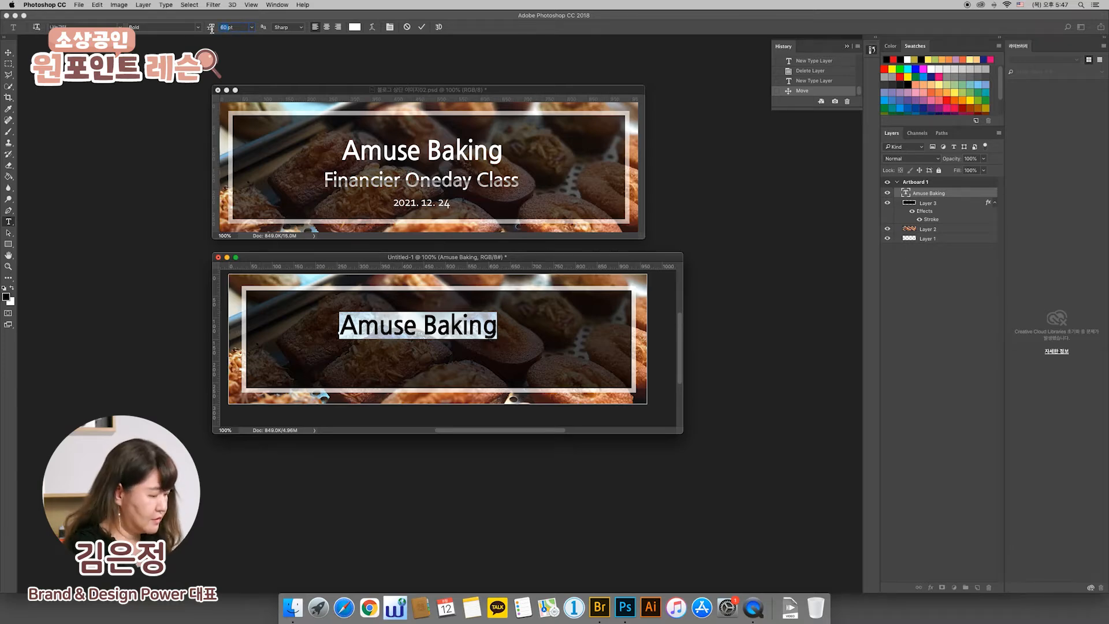
type("65")
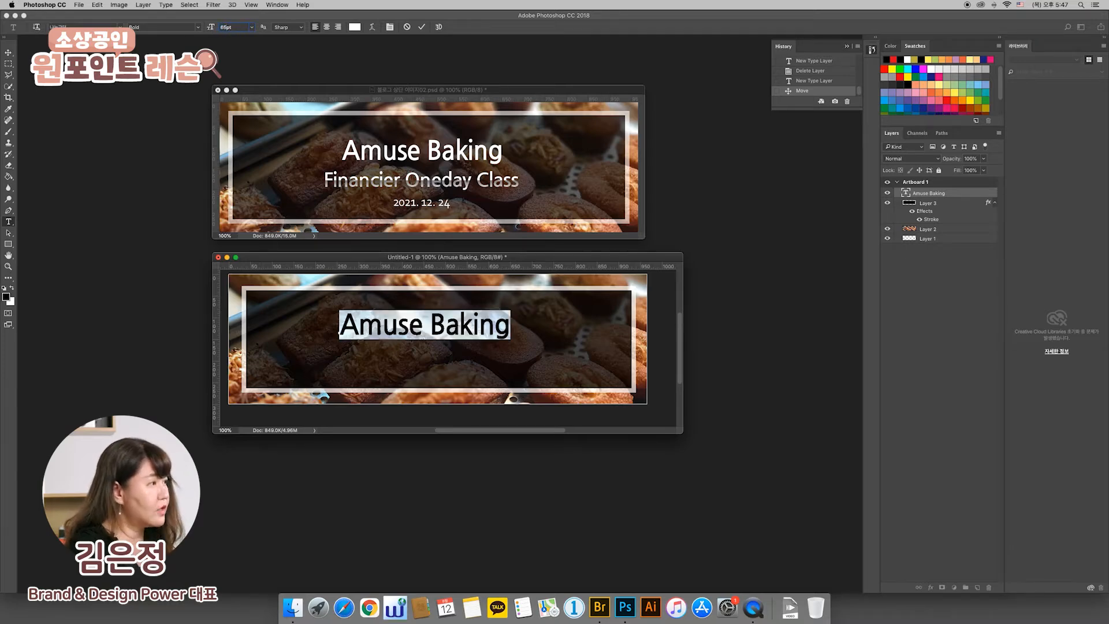
left_click(11, 53)
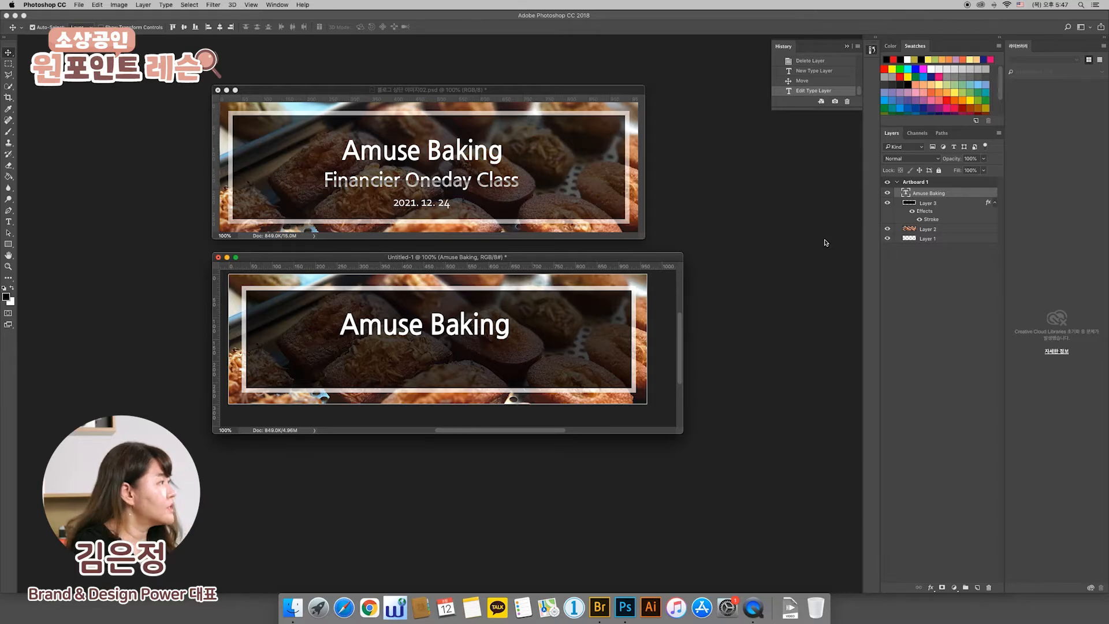
- Add a Bevel & Emboss effect to the "Amuse Baking" text layer
left_click(927, 203)
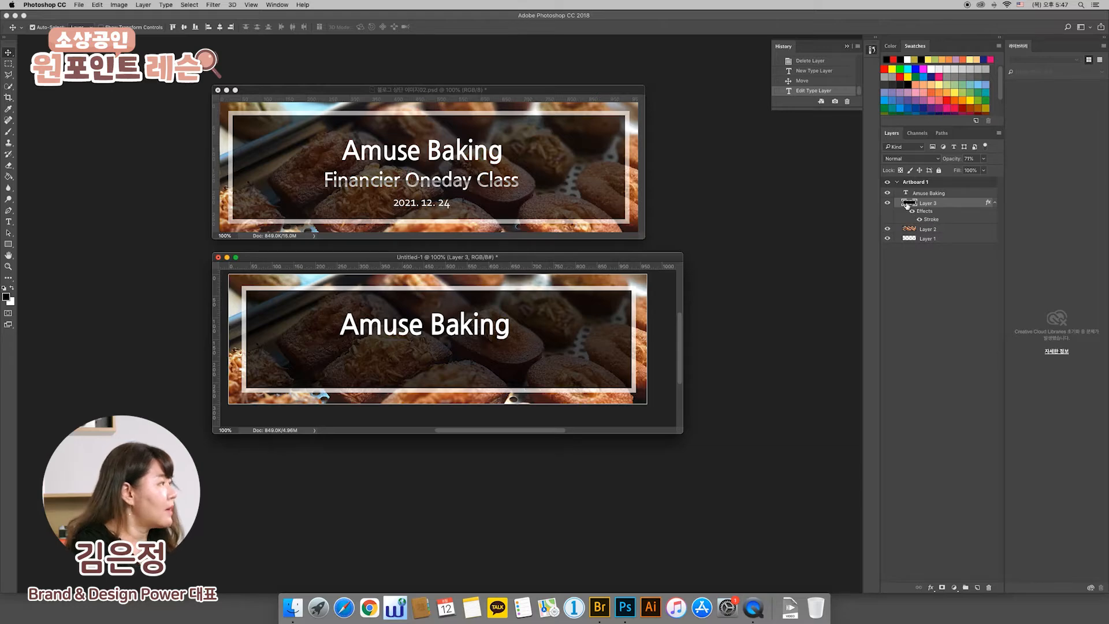
left_click(919, 194)
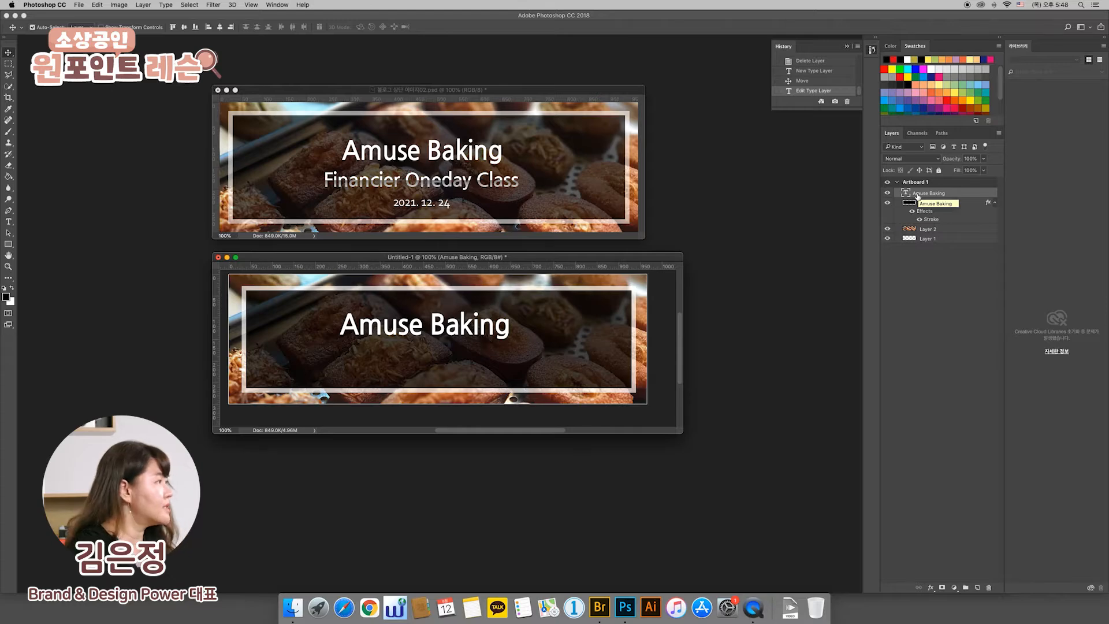
left_click(930, 587)
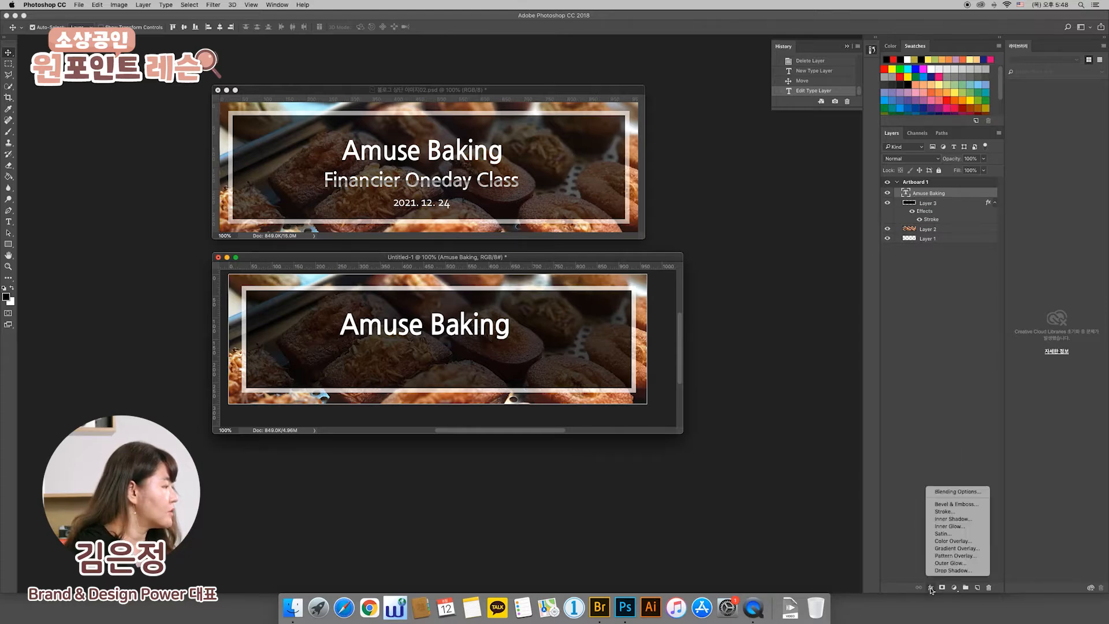
left_click(957, 504)
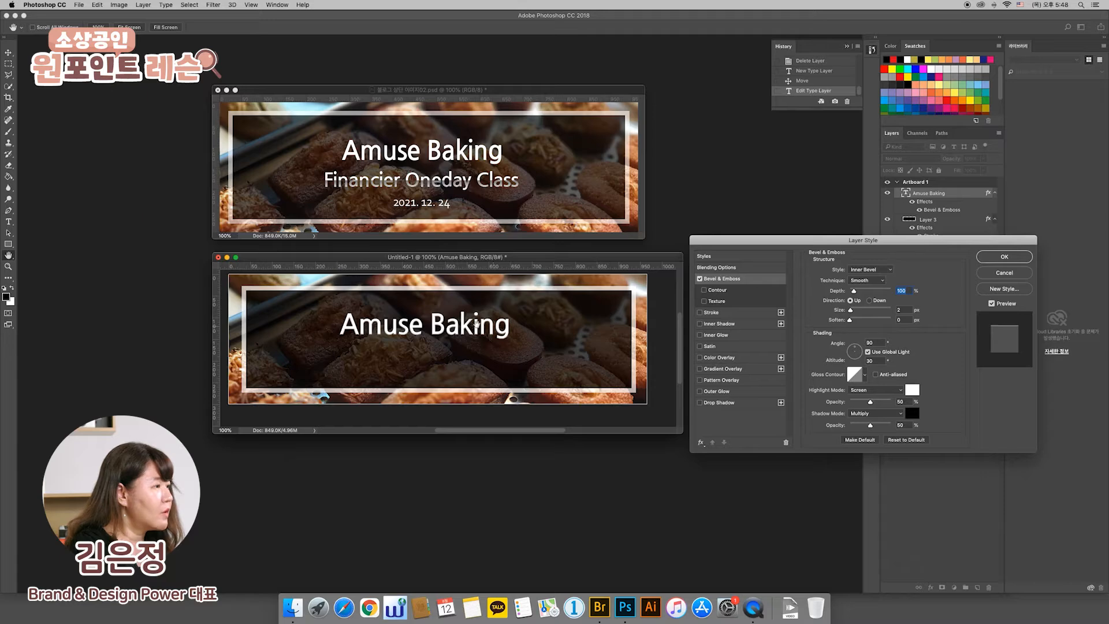
- Try the Outer Bevel and Emboss styles on the title's bevel effect, and set the style to Pillow Emboss
left_click(868, 270)
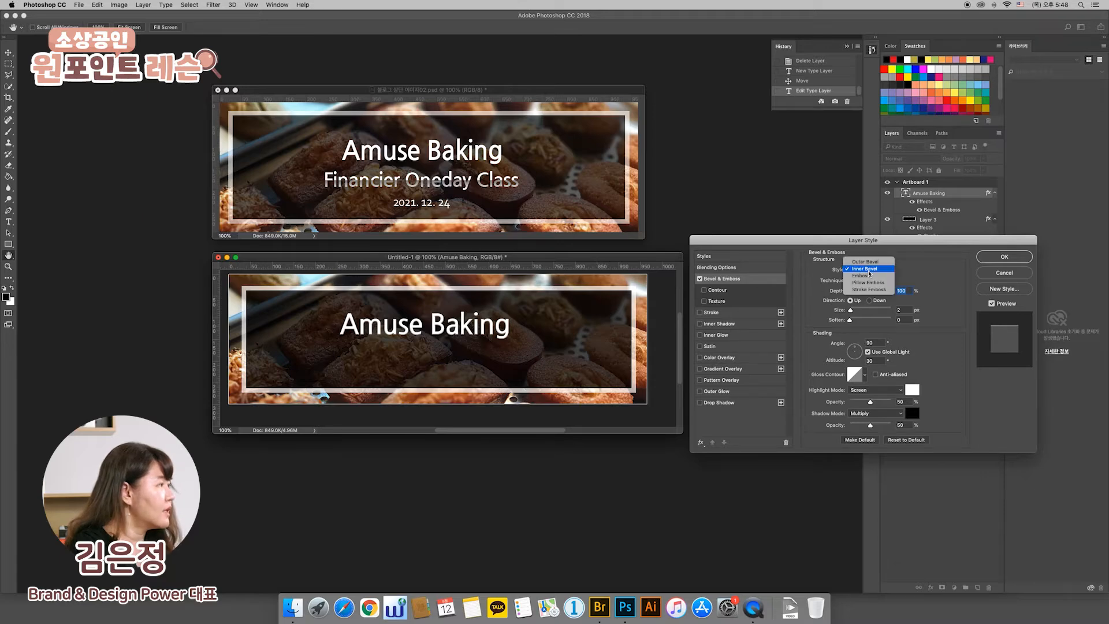
left_click(868, 262)
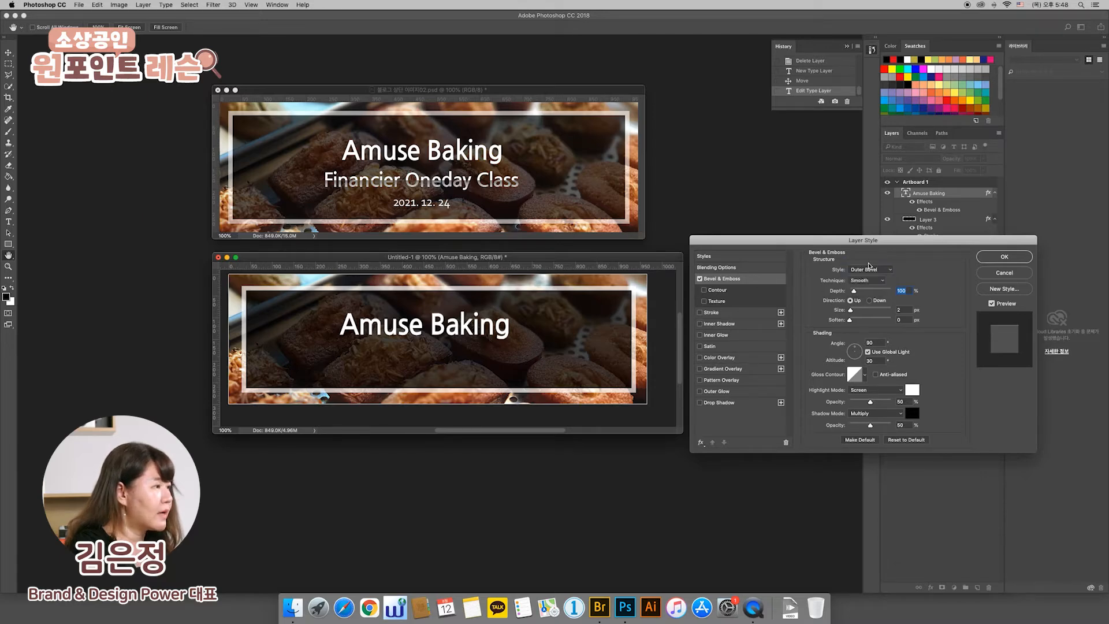
left_click(861, 270)
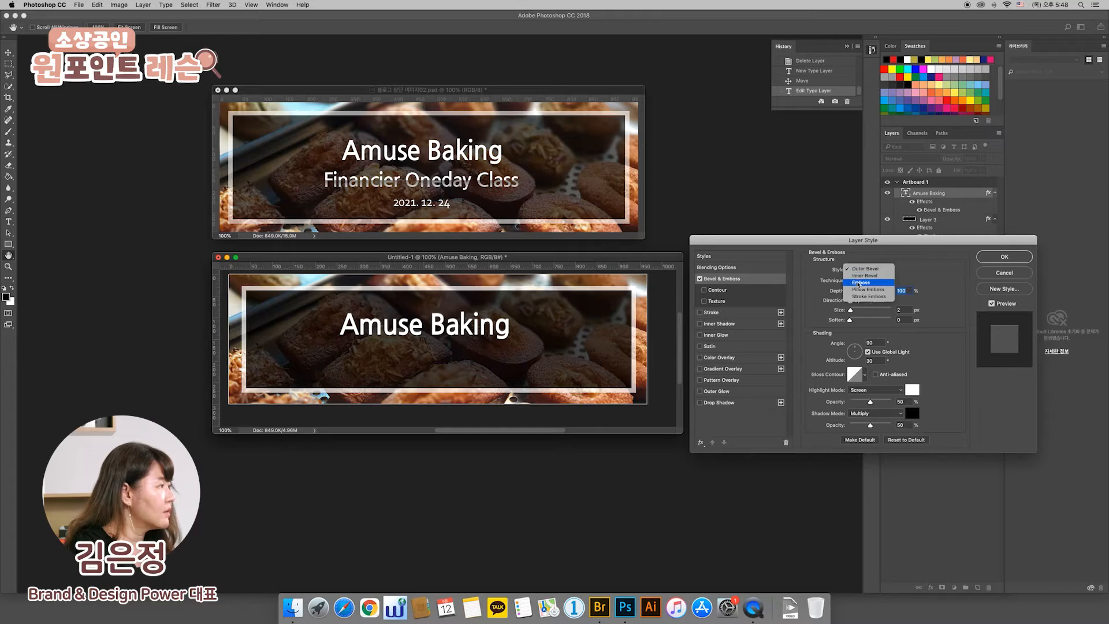
left_click(858, 283)
left_click(859, 270)
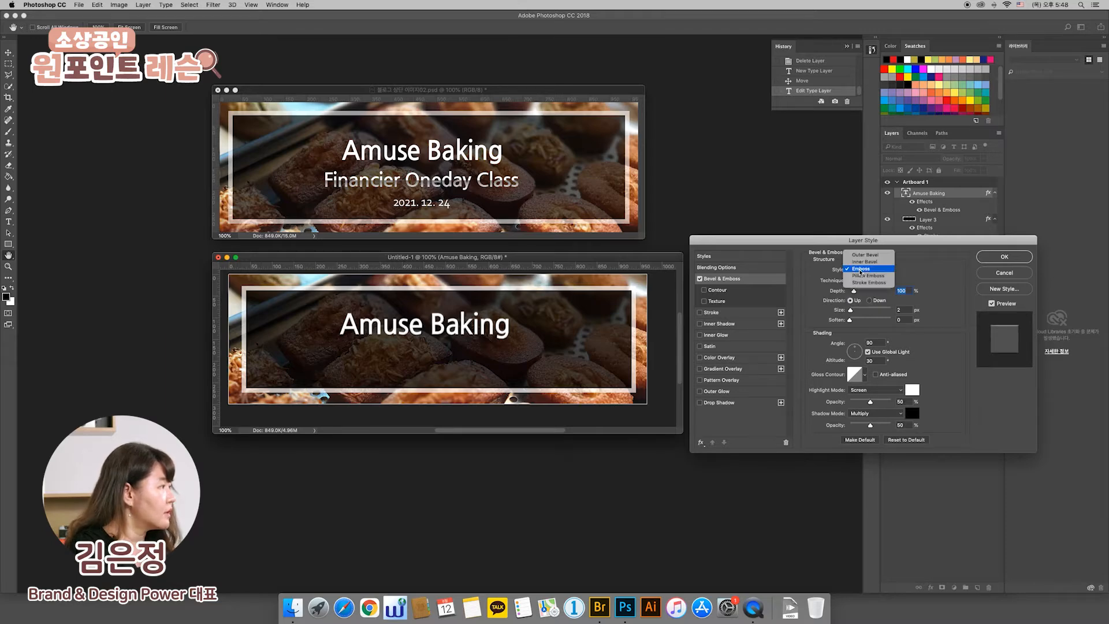
left_click(860, 276)
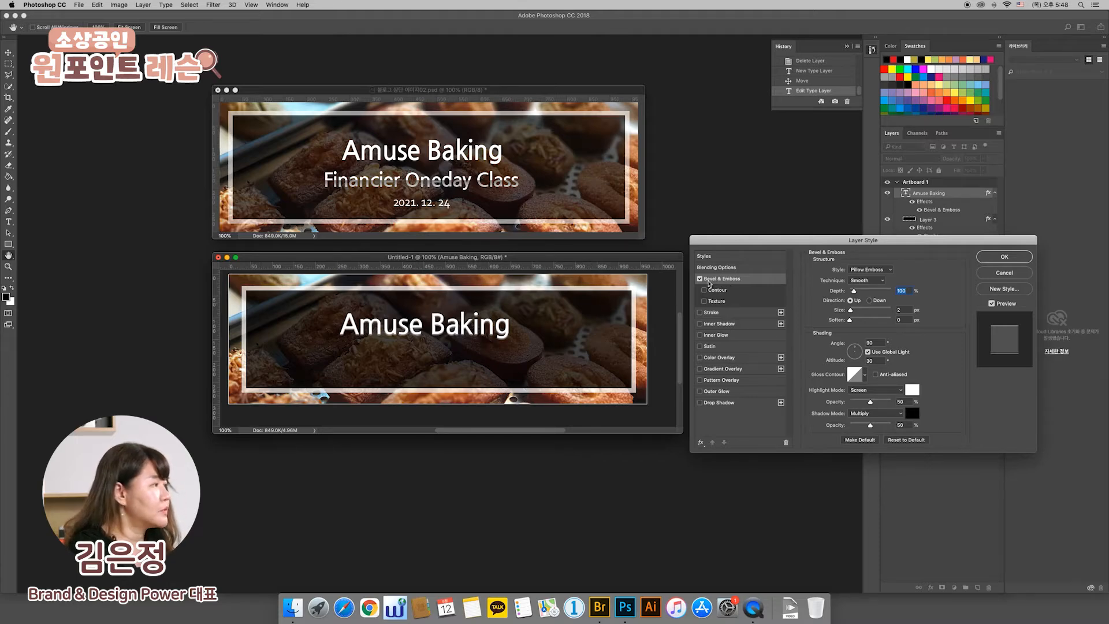
- Add a 3 px Stroke effect to the title text and set its color to grey 7b7a7a
left_click(720, 312)
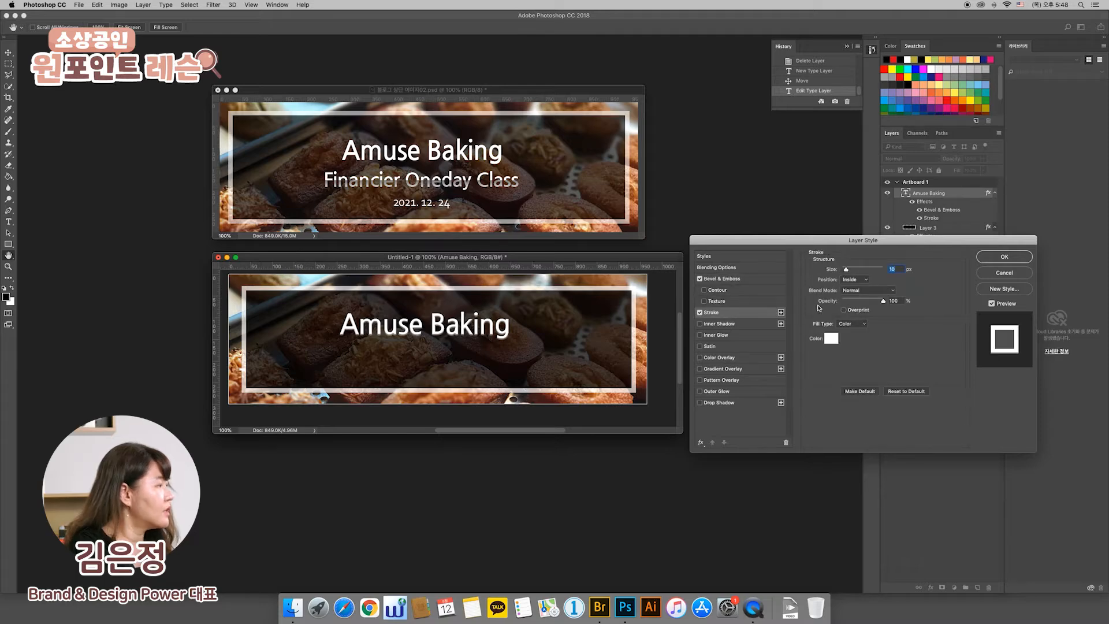
left_click_drag(846, 270, 845, 272)
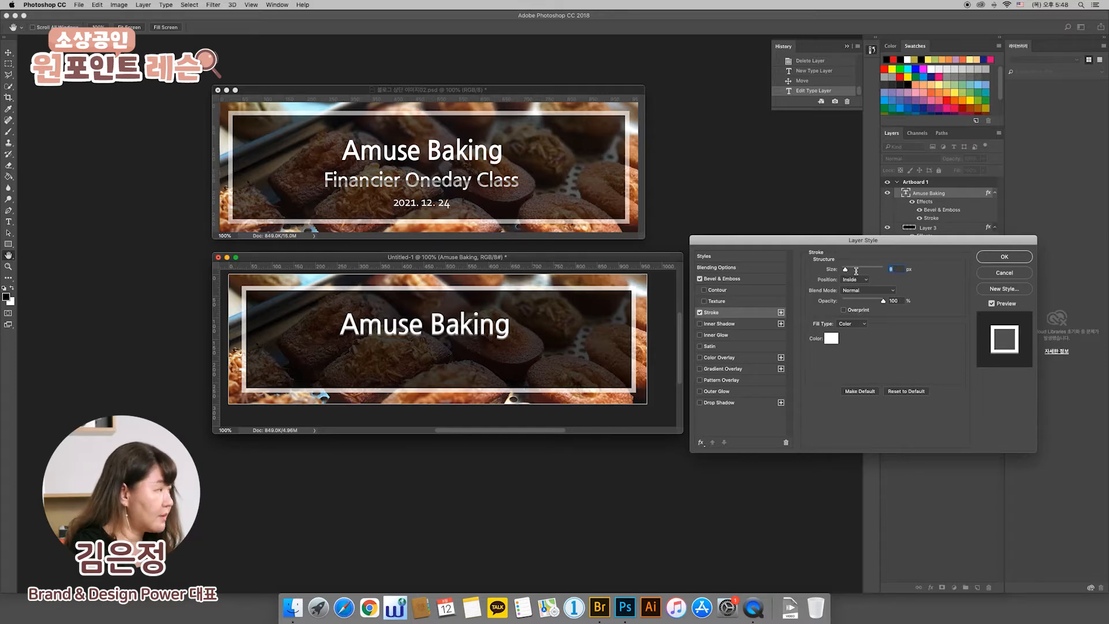
left_click(831, 338)
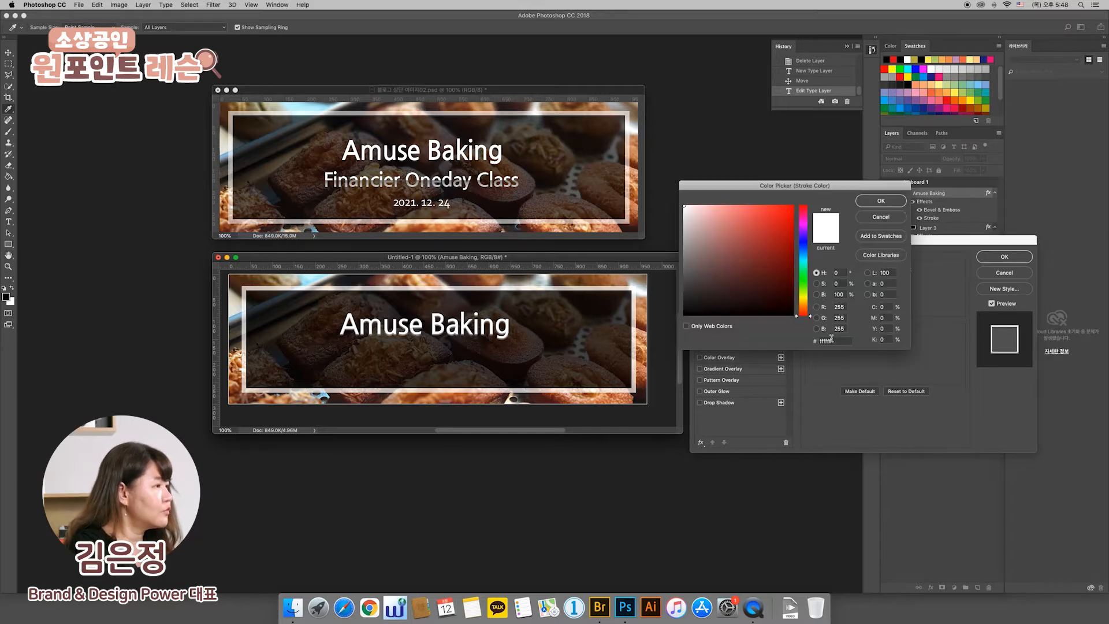
left_click(722, 252)
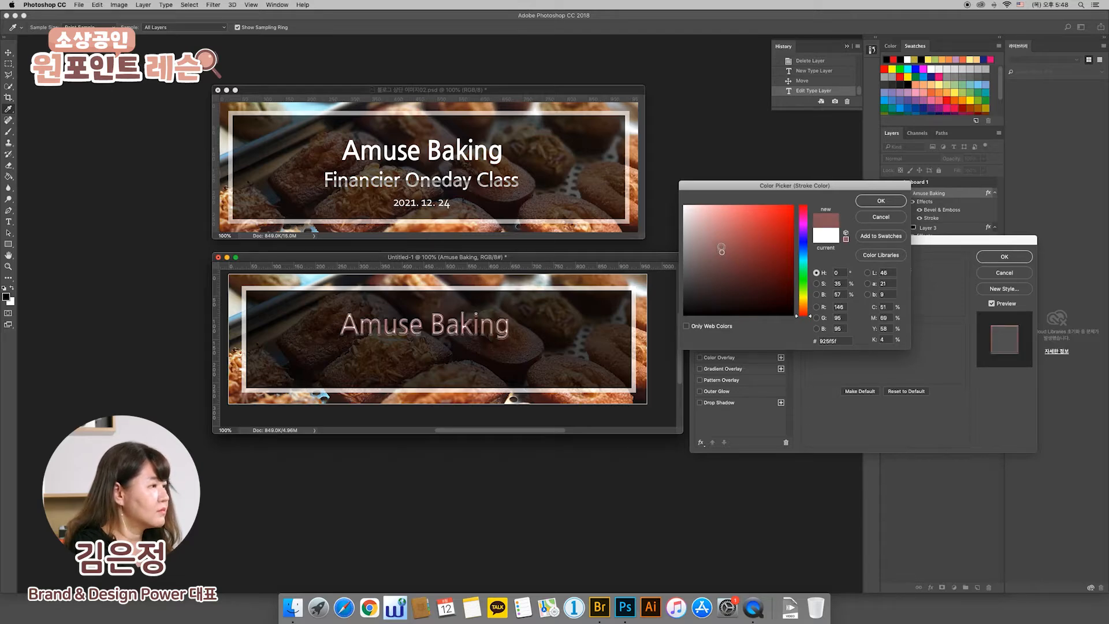
left_click(685, 263)
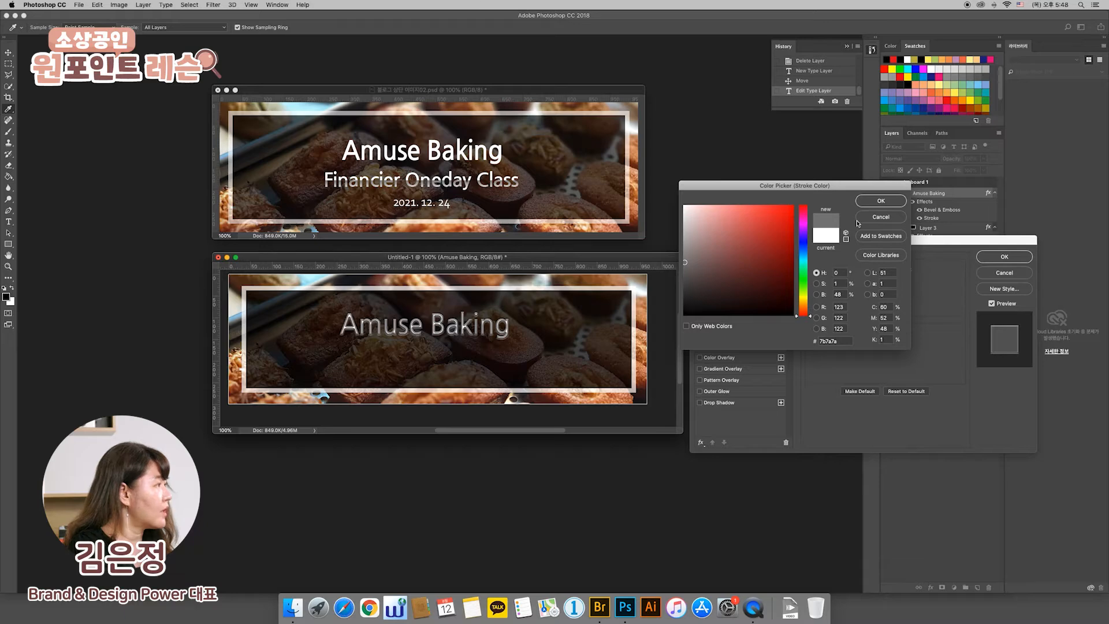
left_click(872, 205)
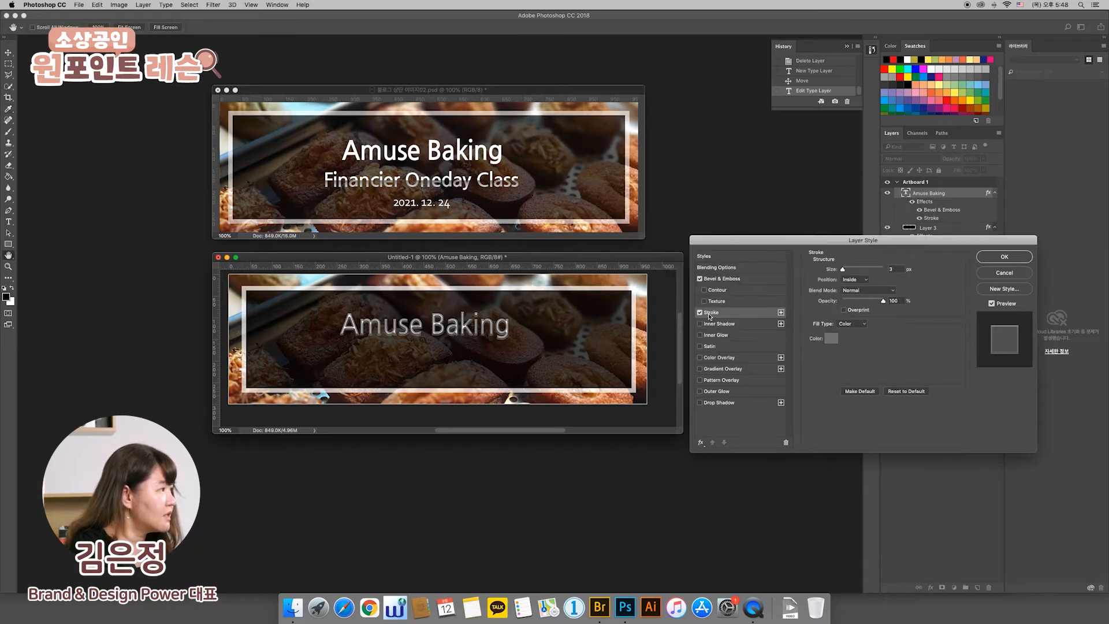
- Turn off the title's Bevel & Emboss, try Stroke sizes of 1 and 2 px, and turn the Stroke off
left_click(701, 281)
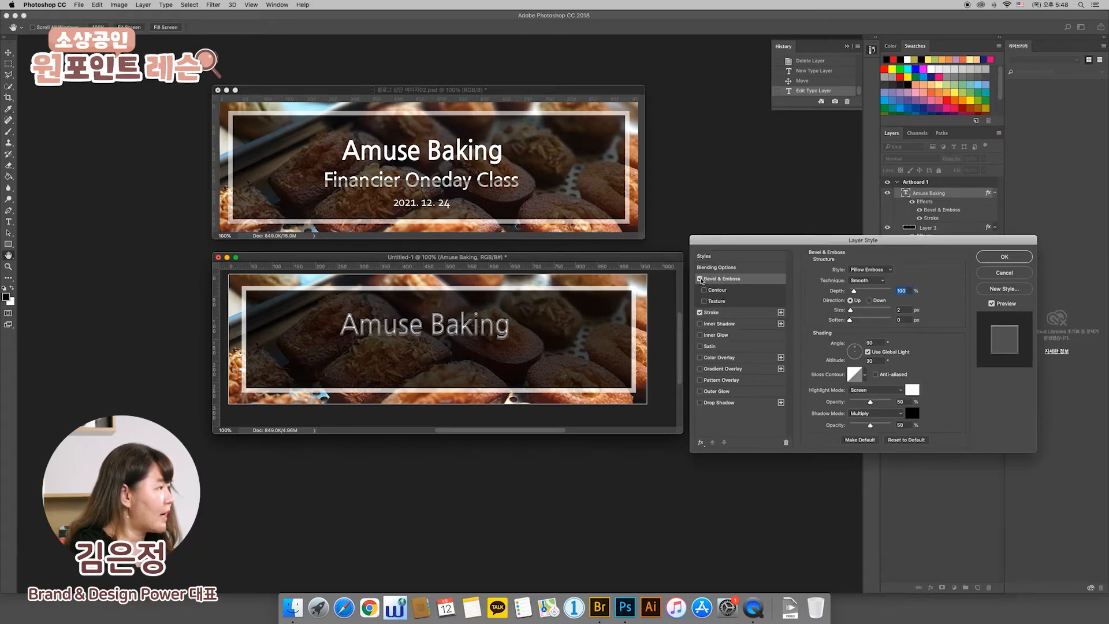
left_click(701, 280)
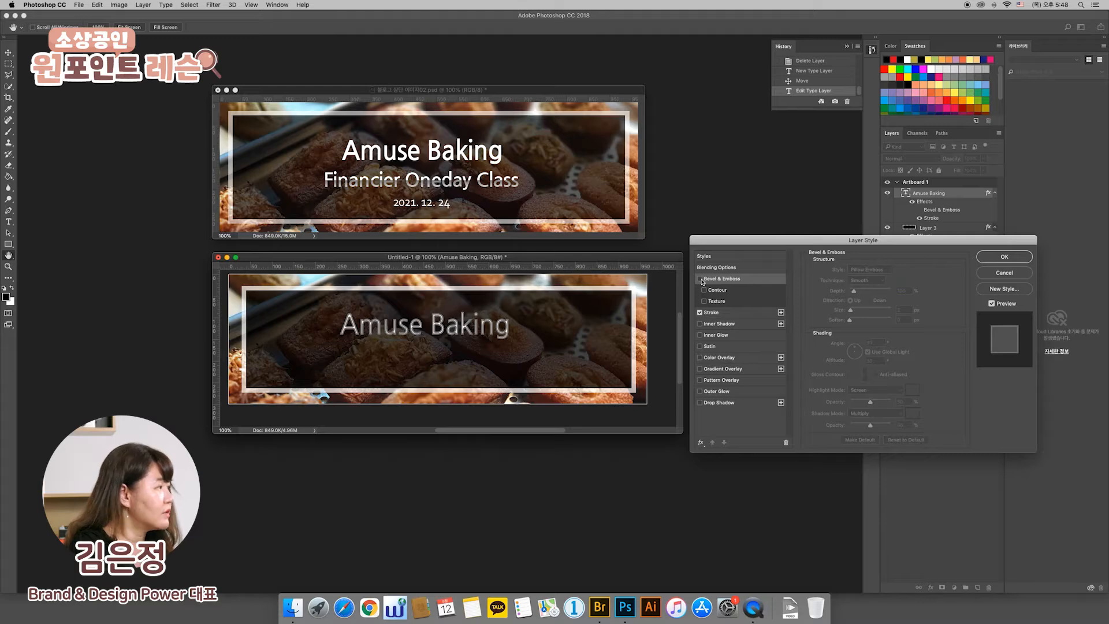
left_click(716, 314)
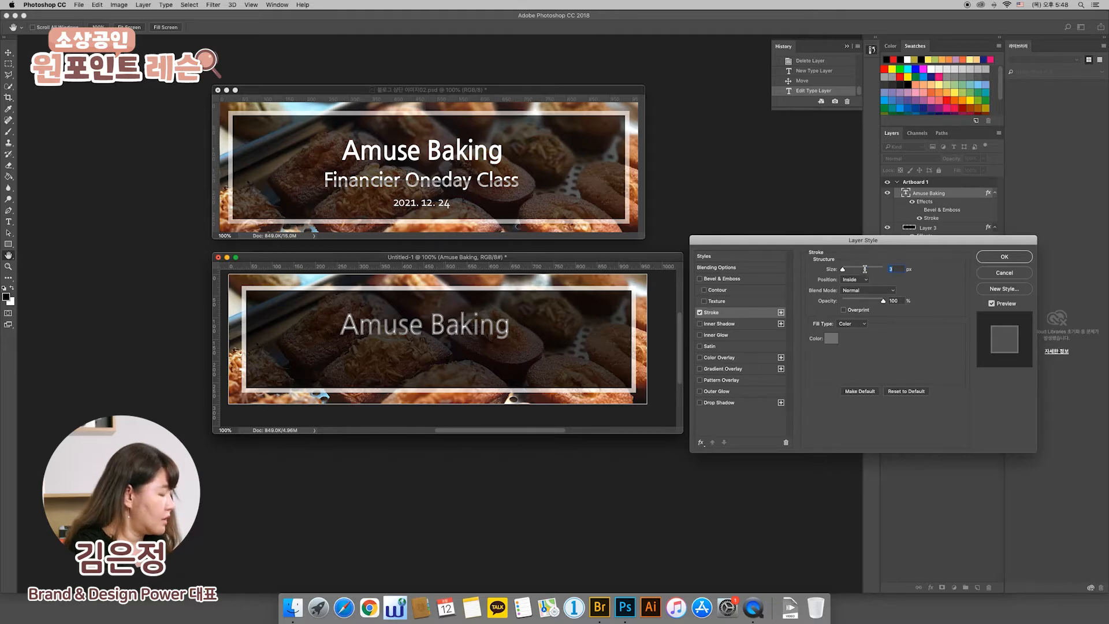
type("1")
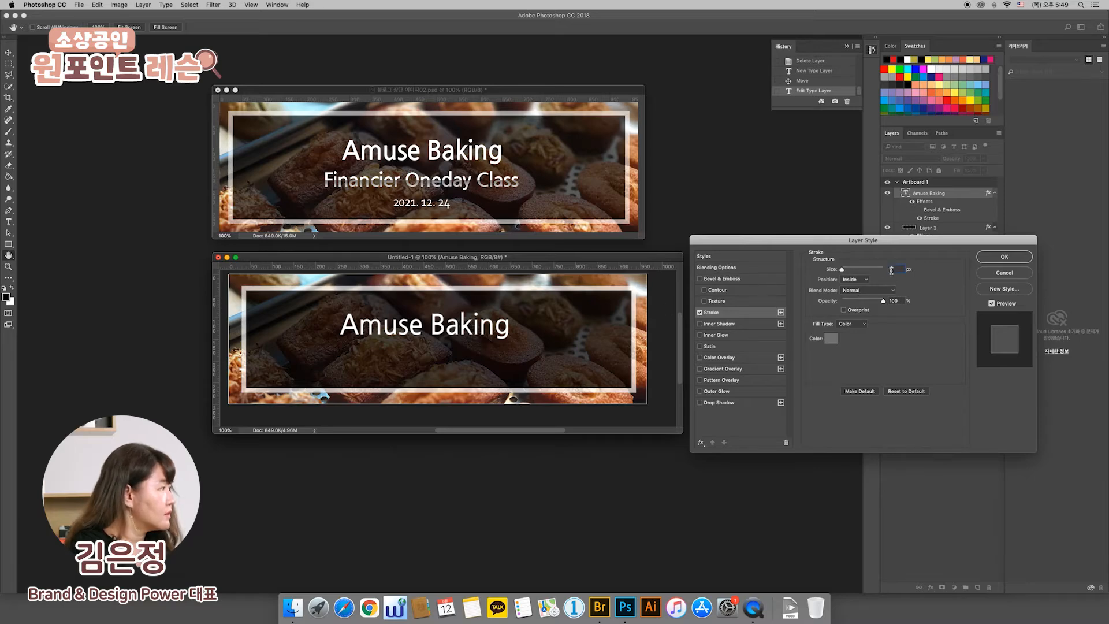
type("2")
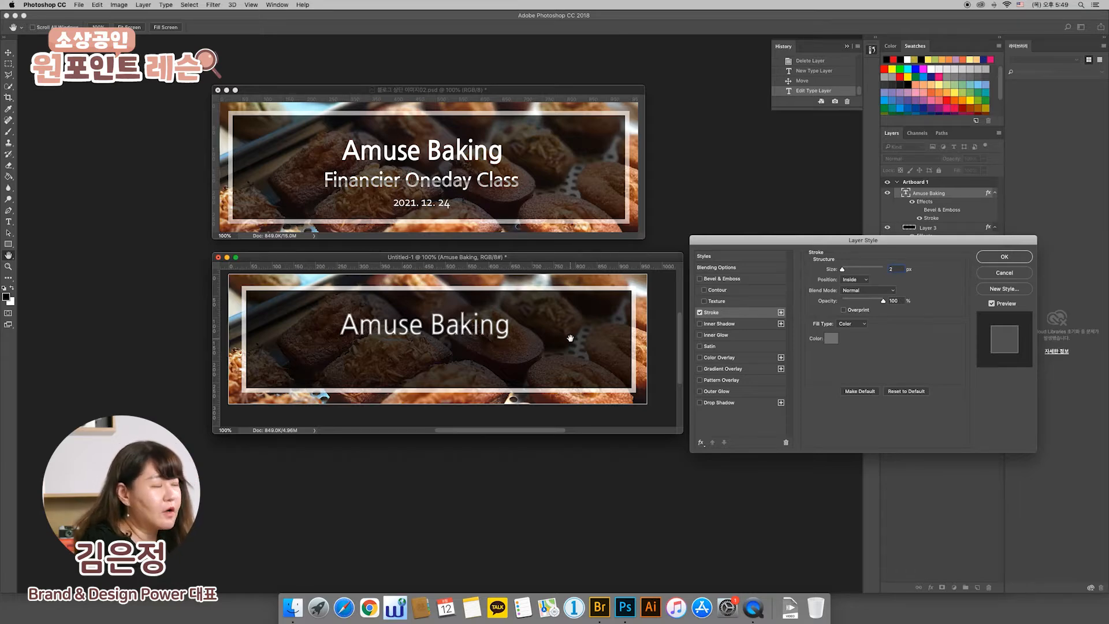
left_click(700, 313)
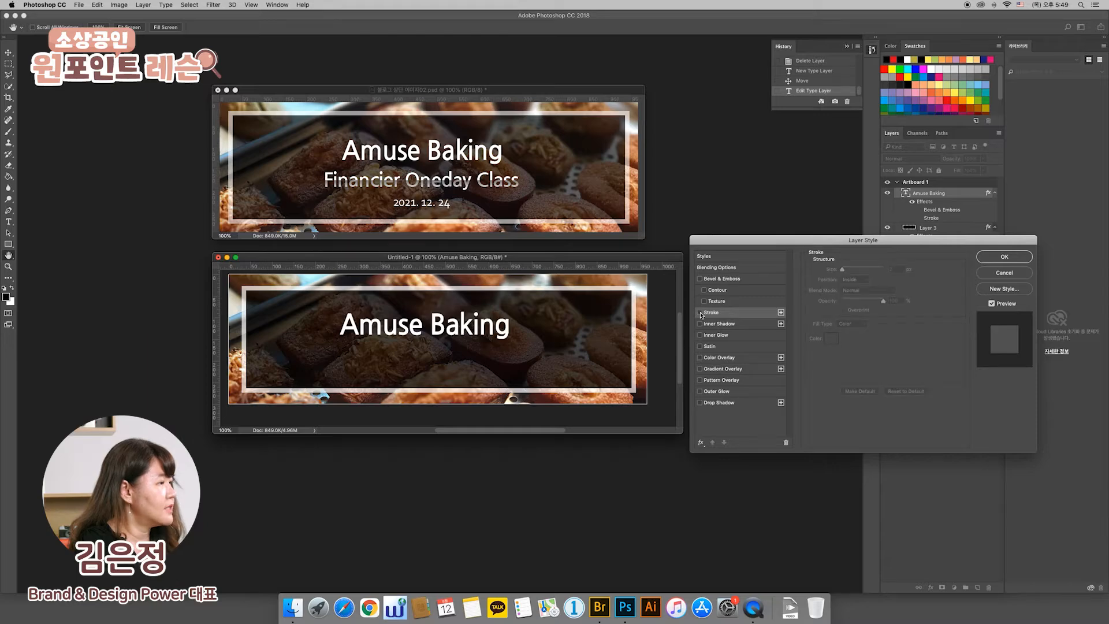
- Add a Gradient Overlay to the title, try the copper and multicolor presets, and choose Foreground to Background
left_click(722, 369)
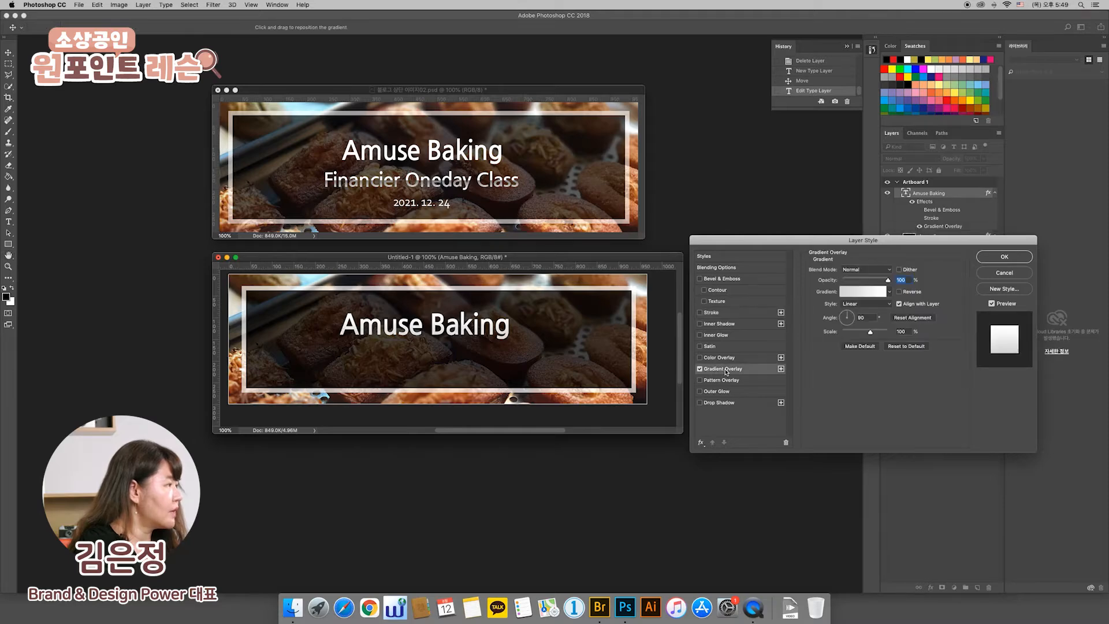
left_click(890, 292)
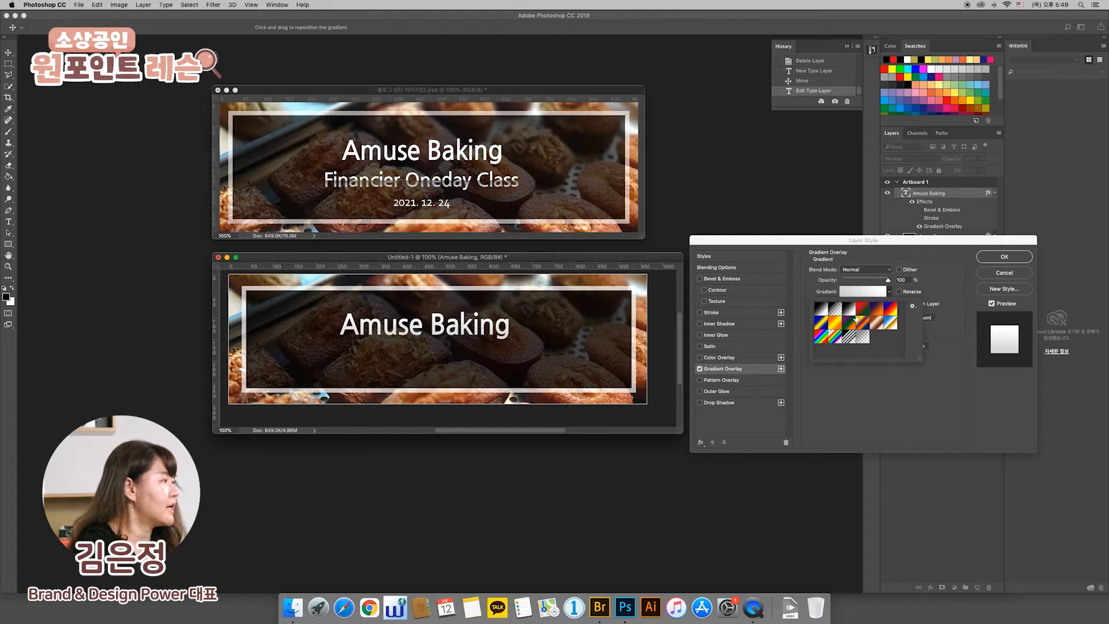
left_click(879, 325)
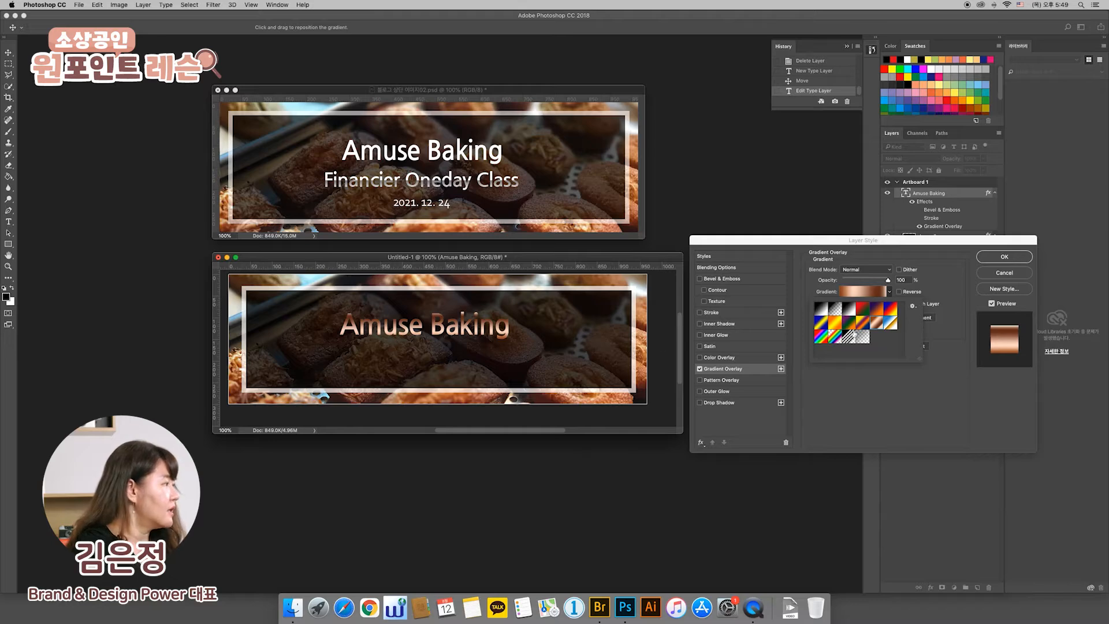
left_click(863, 325)
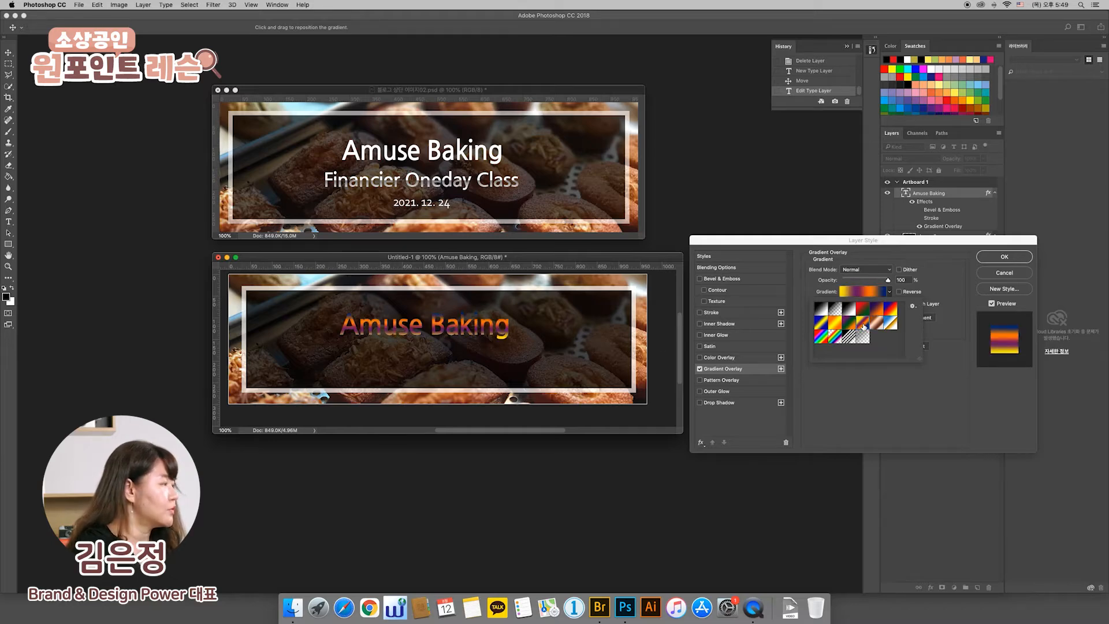
left_click(850, 314)
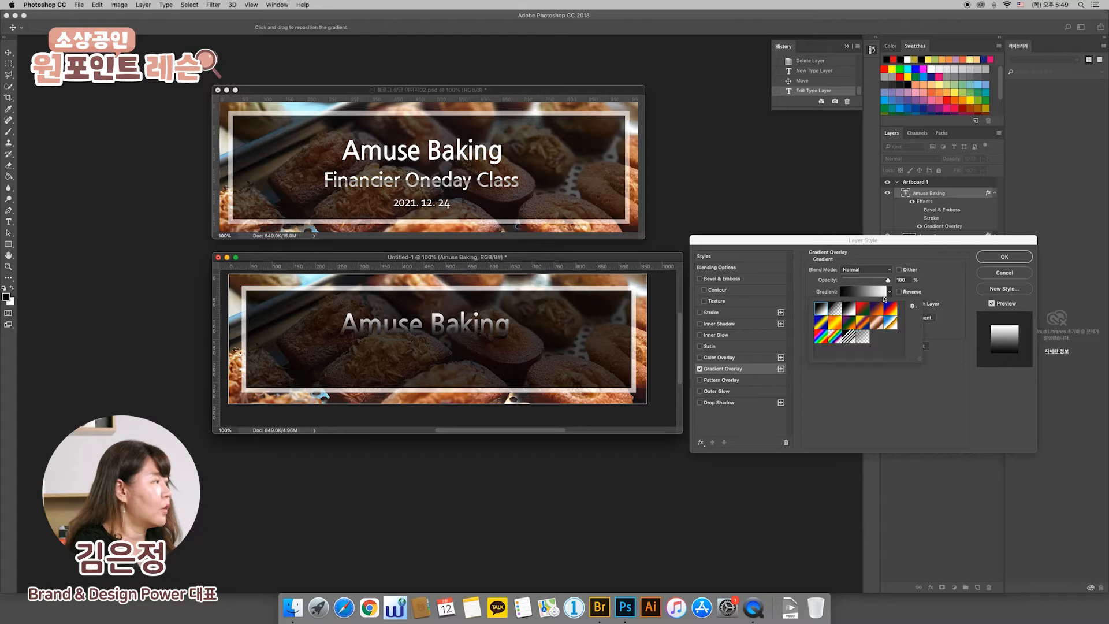
left_click(918, 287)
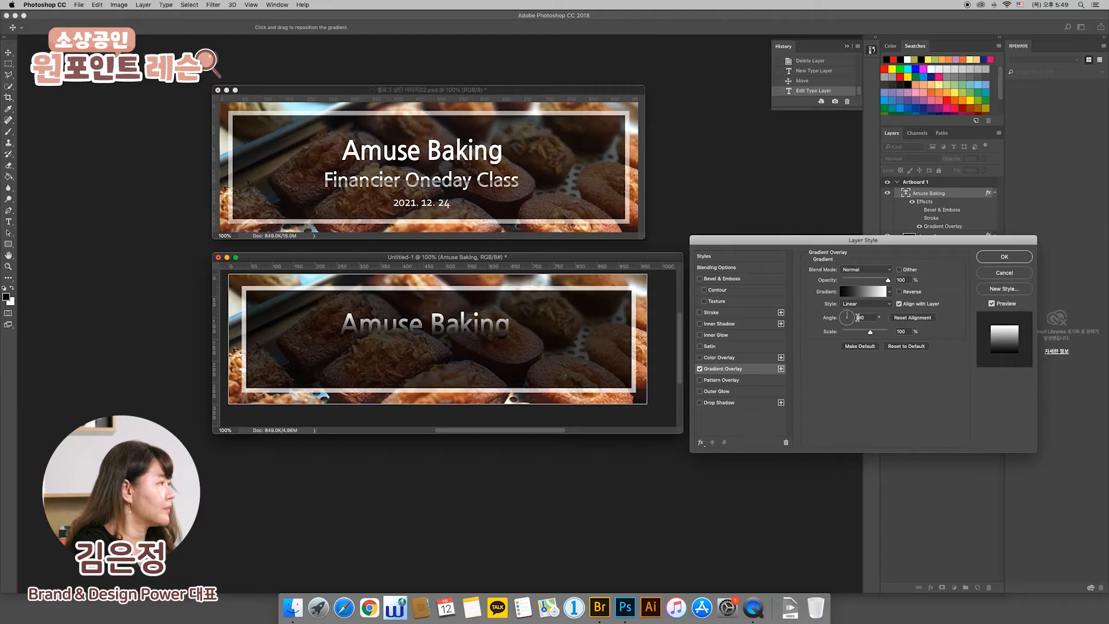
- Try another gradient angle, set it to 90°, and reposition the gradient on the canvas
mouse_move(855, 320)
left_mouse_down()
mouse_move(844, 325)
mouse_move(848, 314)
left_mouse_up()
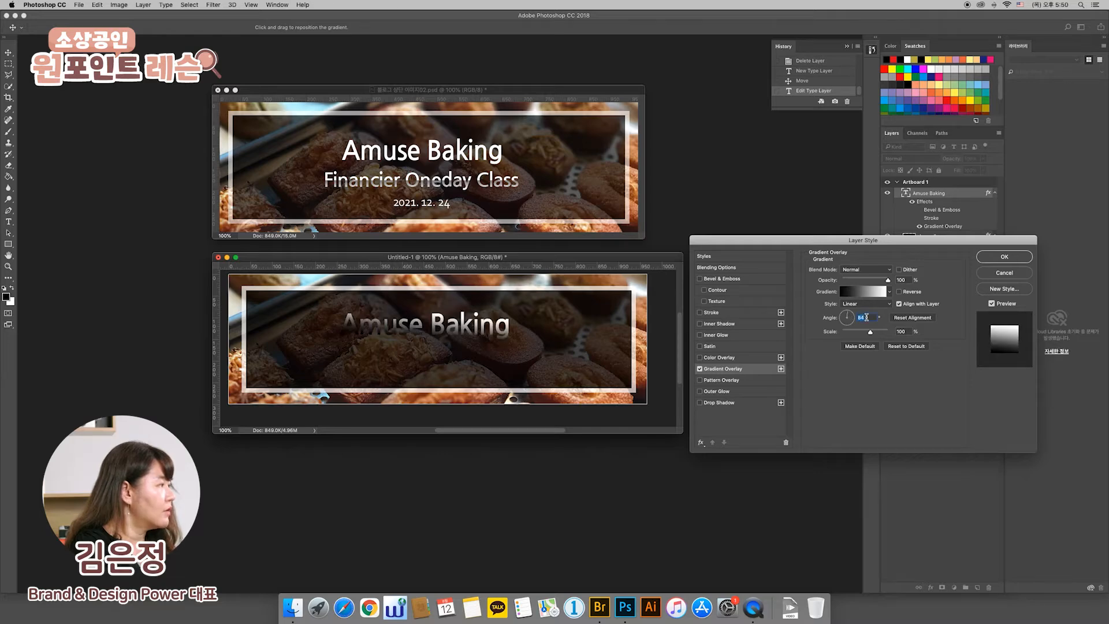
type("90")
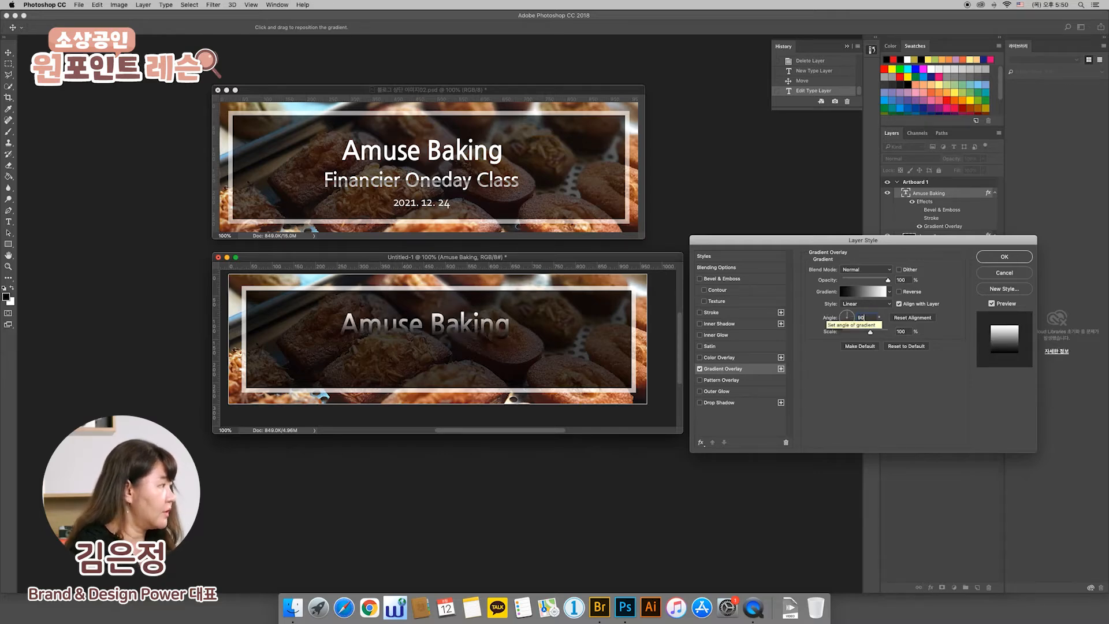
scroll(827, 314, "up", 4)
scroll(827, 314, "right", 8)
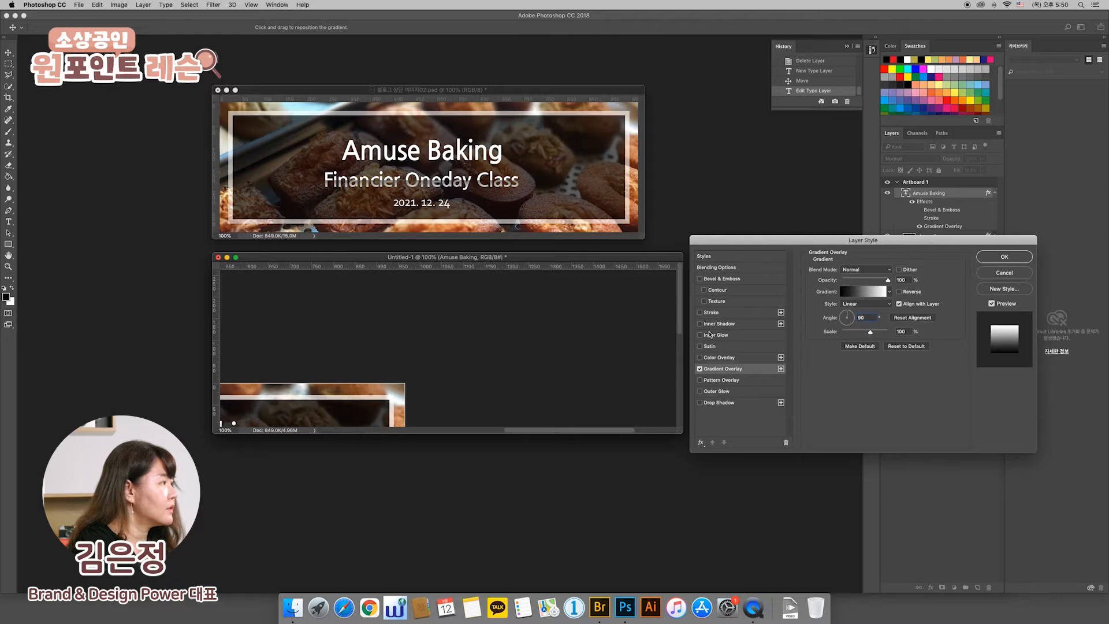
left_click_drag(392, 369, 430, 353)
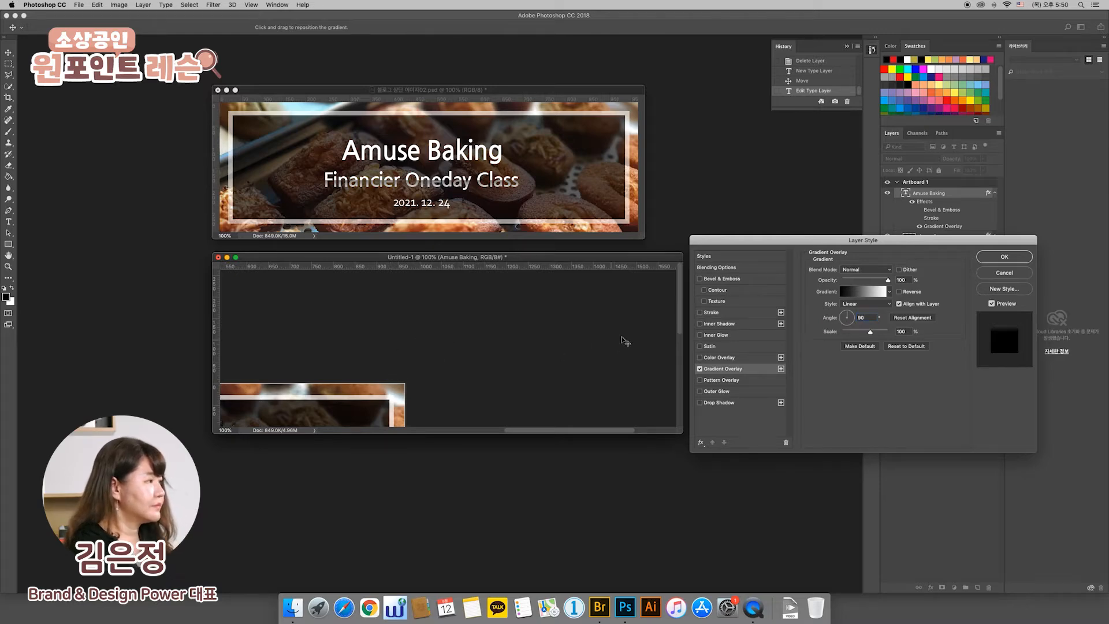
left_click_drag(683, 320, 681, 346)
left_click_drag(586, 433, 514, 433)
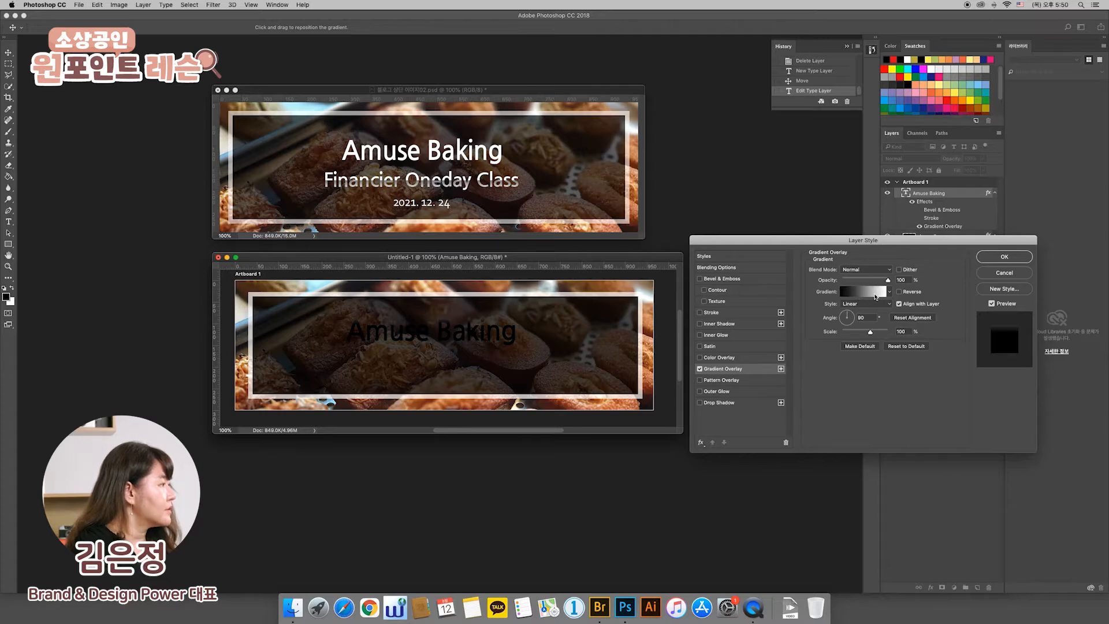
- Move the gradient's black color stop to 54% and add a white color stop at 0%
left_click(871, 296)
left_click_drag(560, 200, 781, 318)
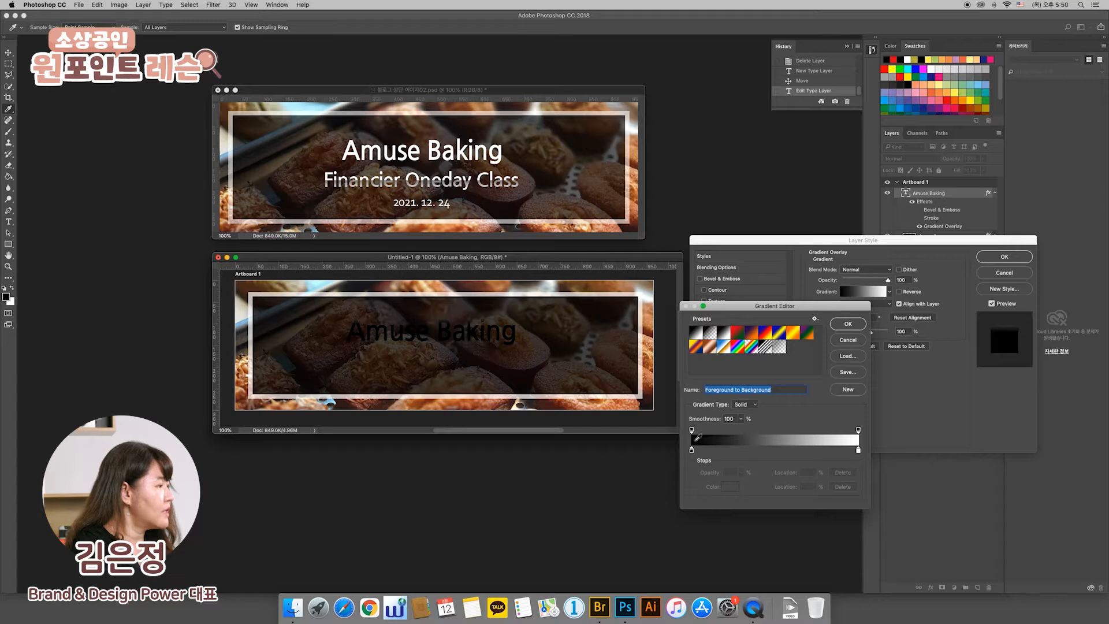
left_click_drag(692, 450, 779, 453)
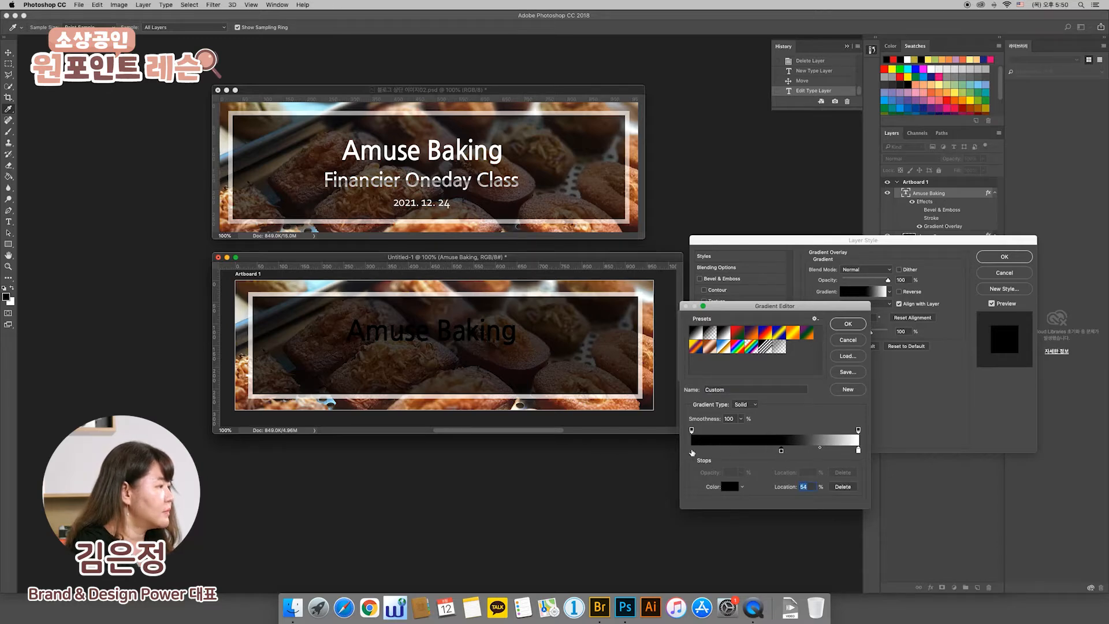
left_click(692, 451)
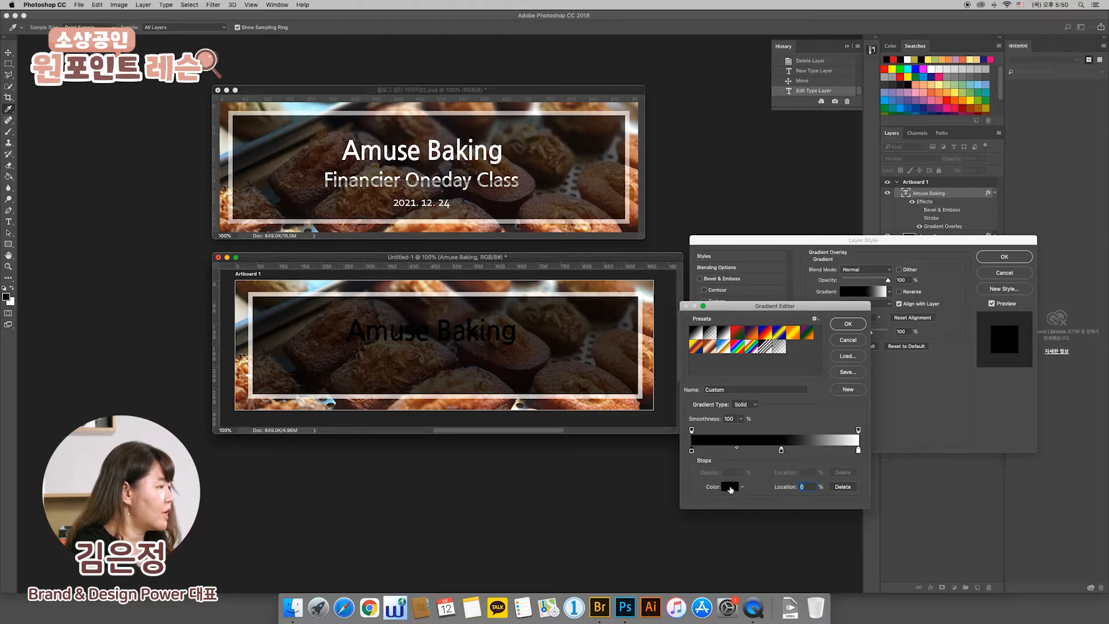
left_click(730, 487)
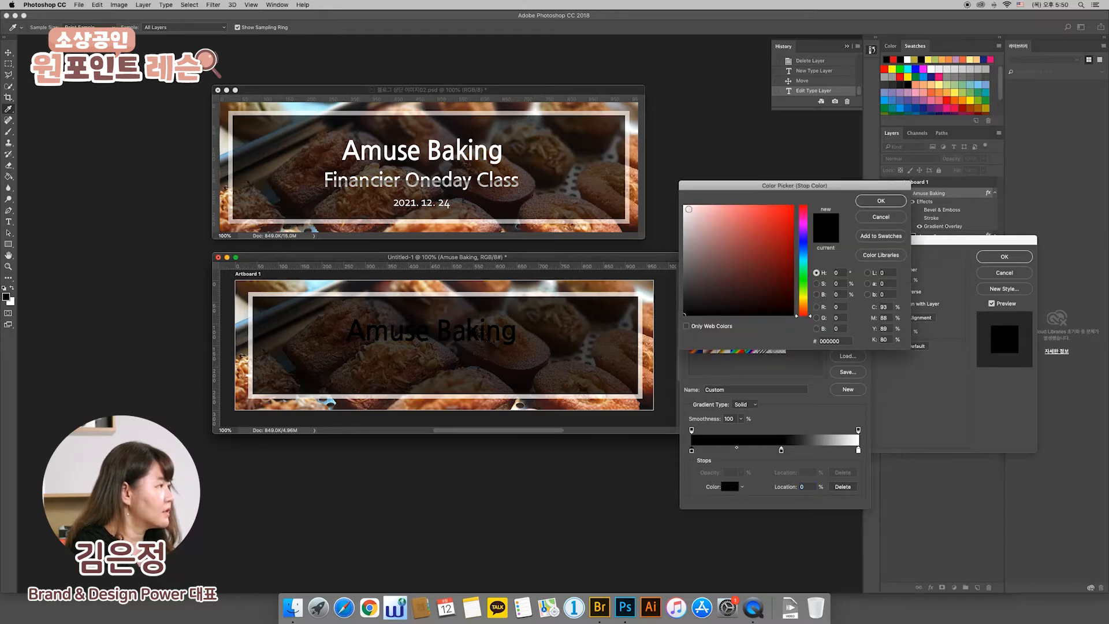
left_click(684, 205)
left_click(881, 200)
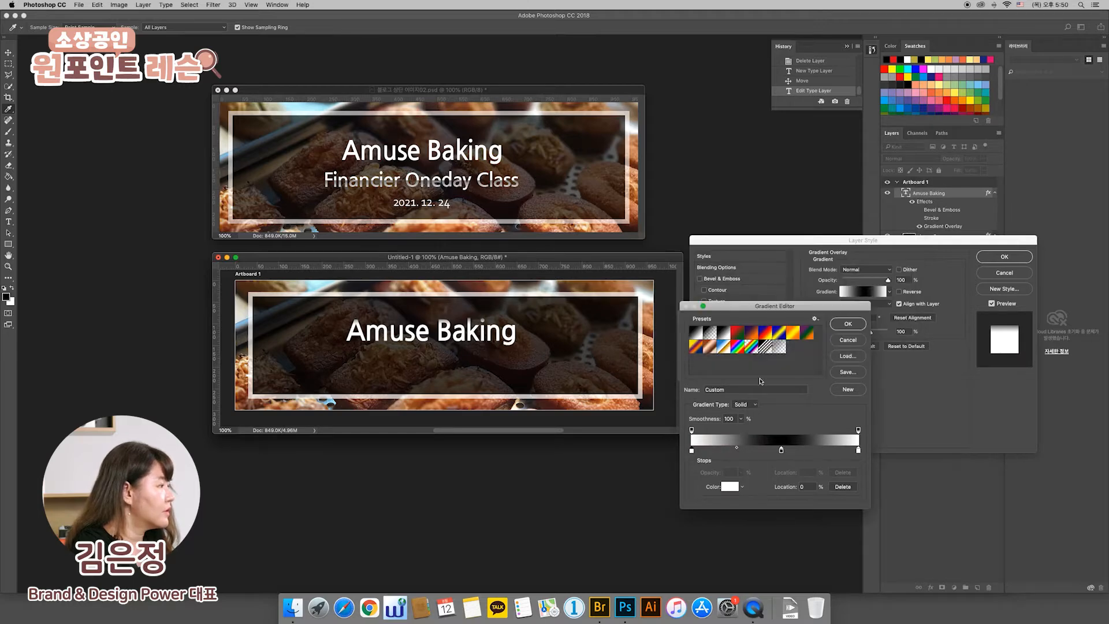
- Move the black color stop to 31% and the end white stop to 38%, and apply the edited gradient
left_click_drag(781, 451, 742, 451)
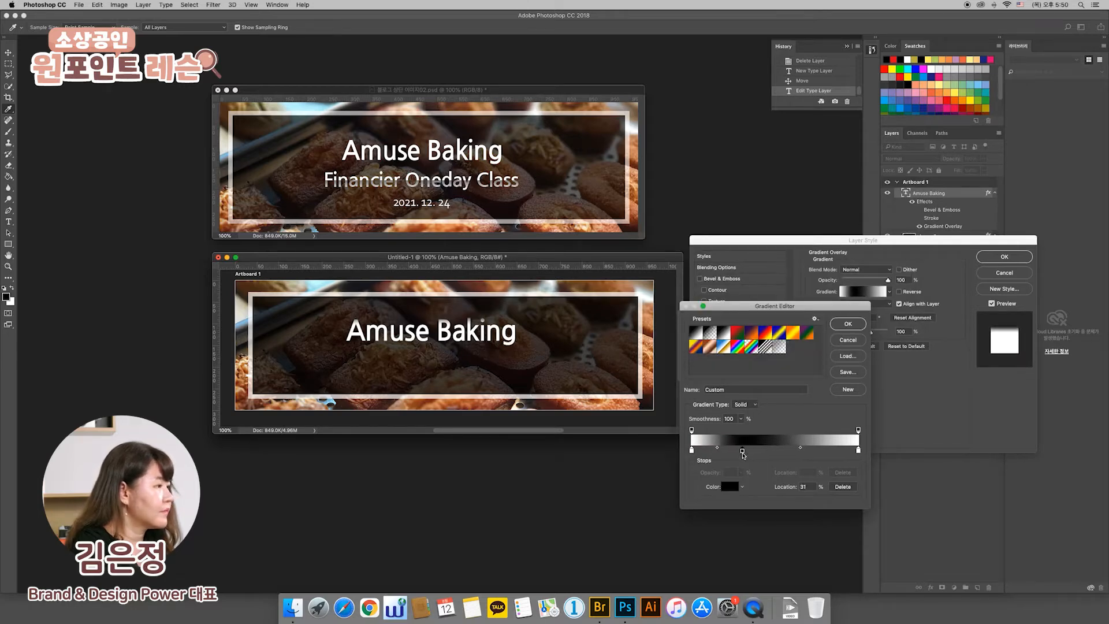
left_click_drag(857, 452, 755, 454)
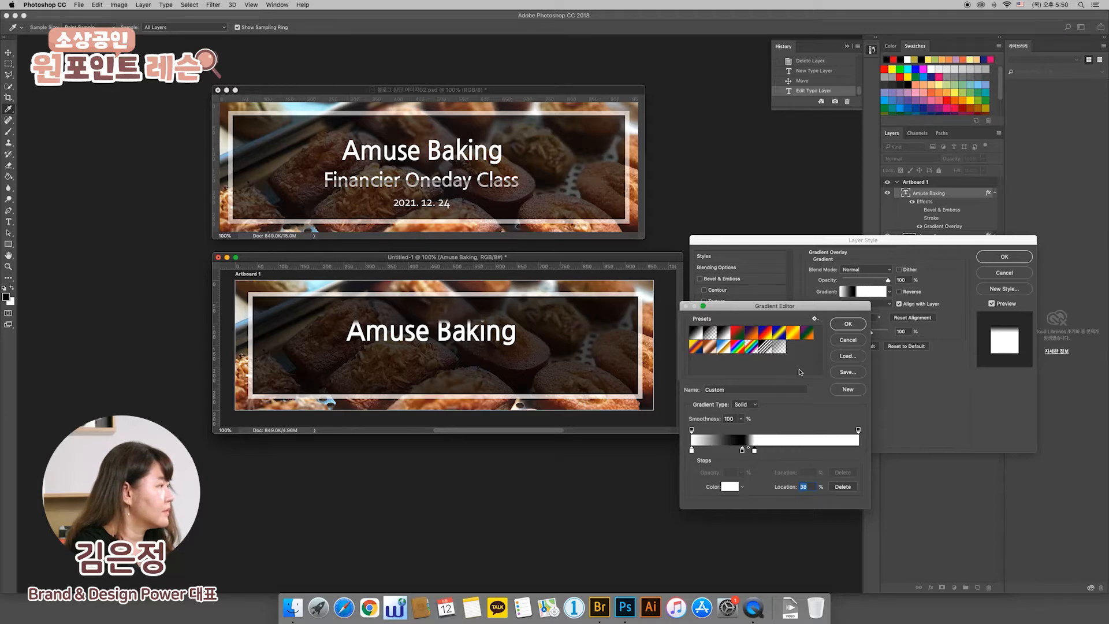
left_click(848, 325)
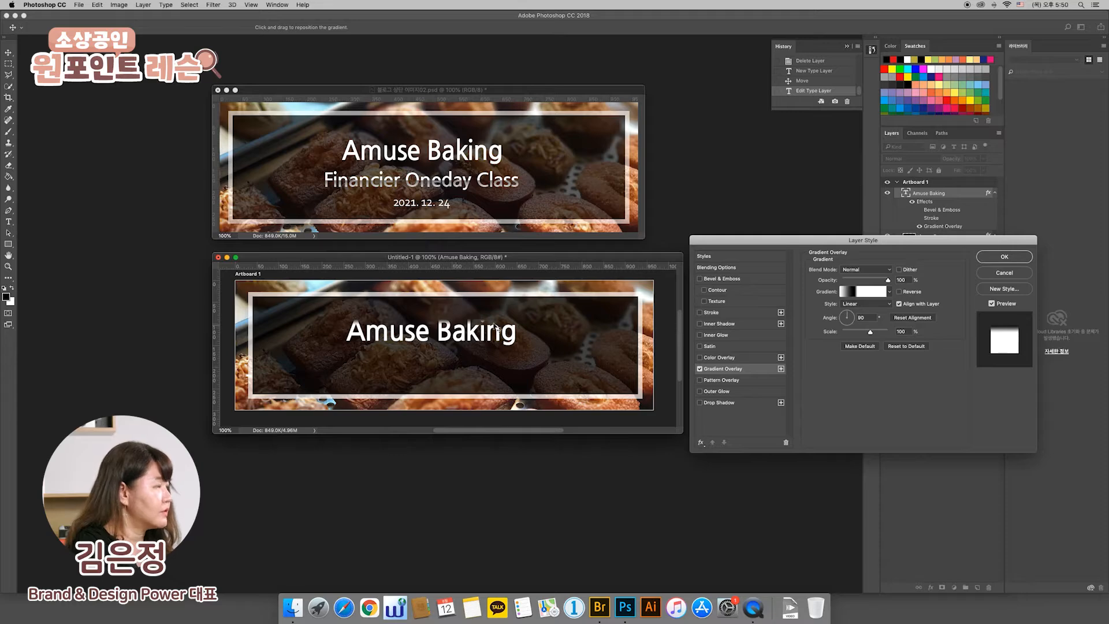
scroll(867, 298, "down", 1)
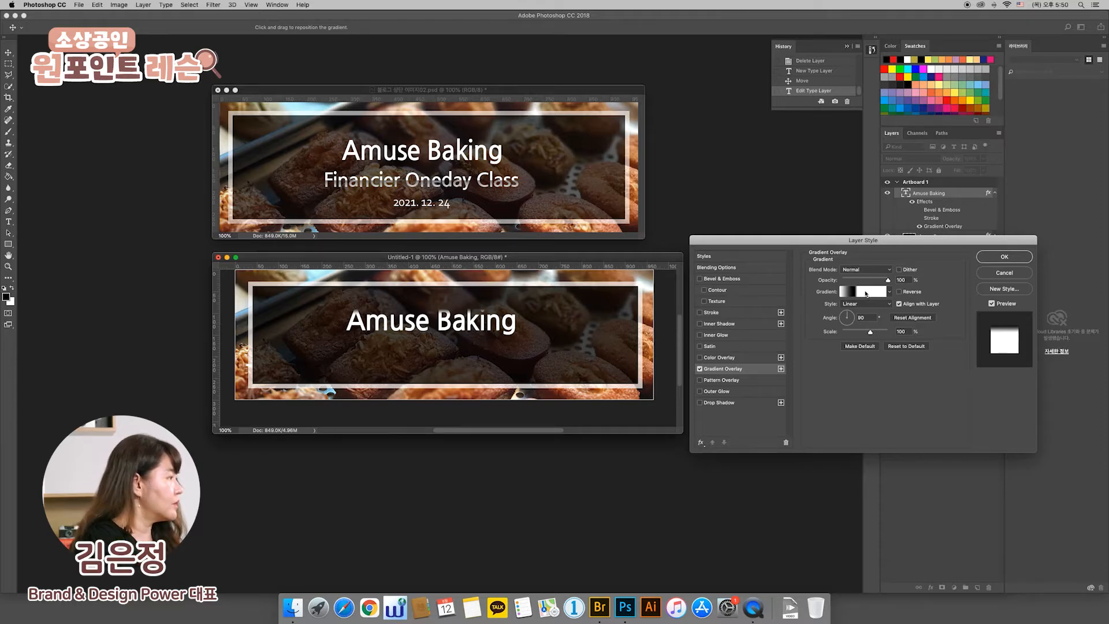
- Try the Blue, Red, Yellow; Orange, Yellow, Orange; and Red, Green gradient presets, and discard all the title's layer style changes
left_click(865, 294)
left_click(767, 334)
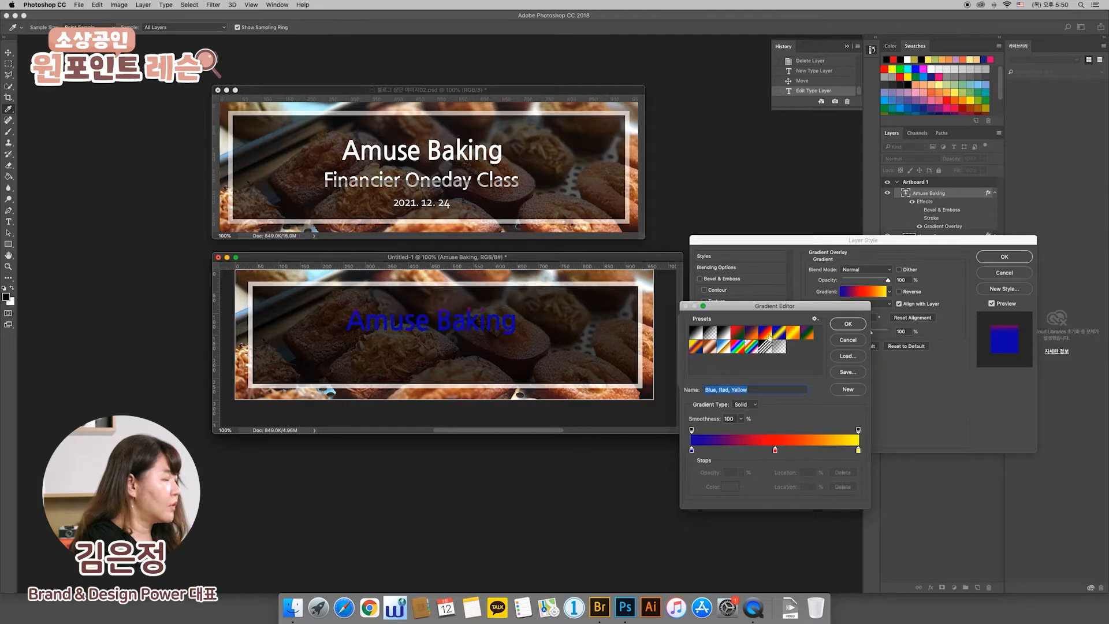
left_click(779, 333)
left_click(792, 334)
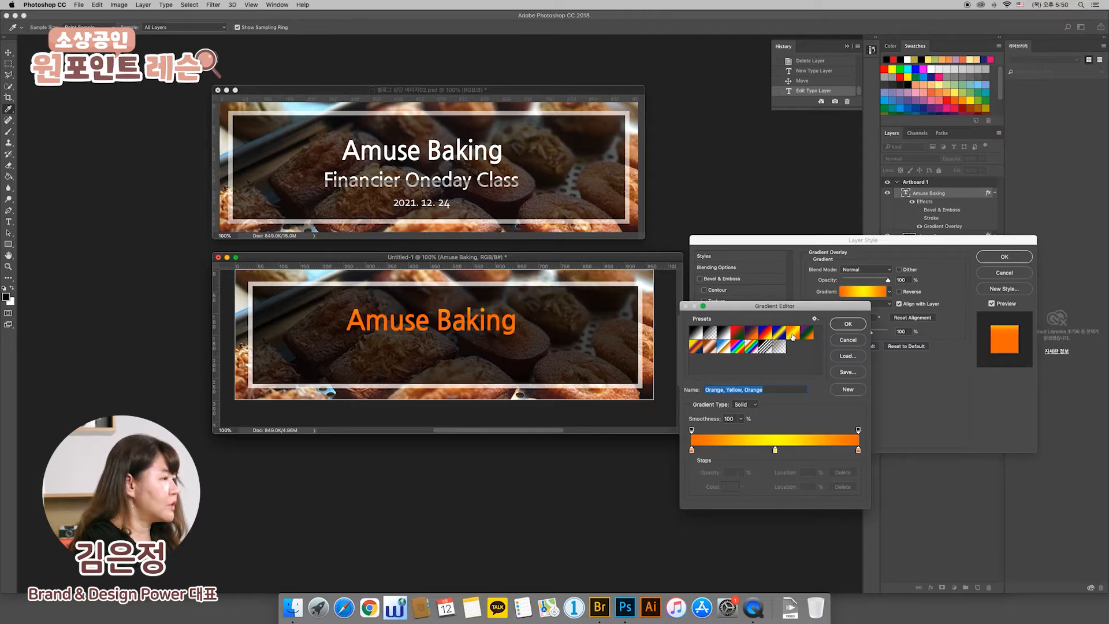
left_click(738, 333)
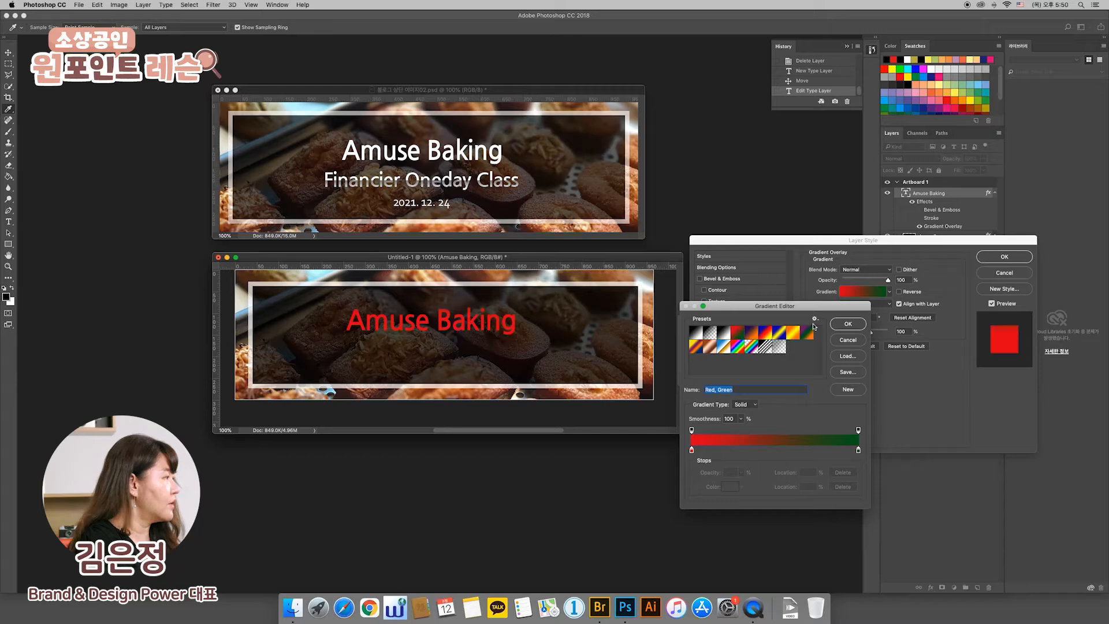
left_click(848, 340)
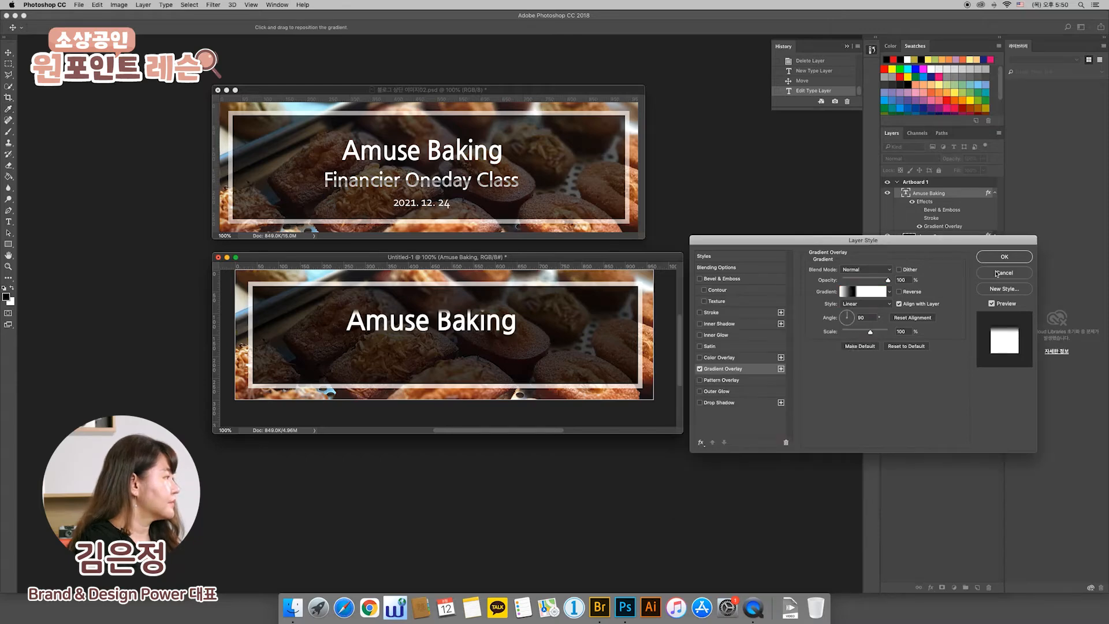
left_click(995, 274)
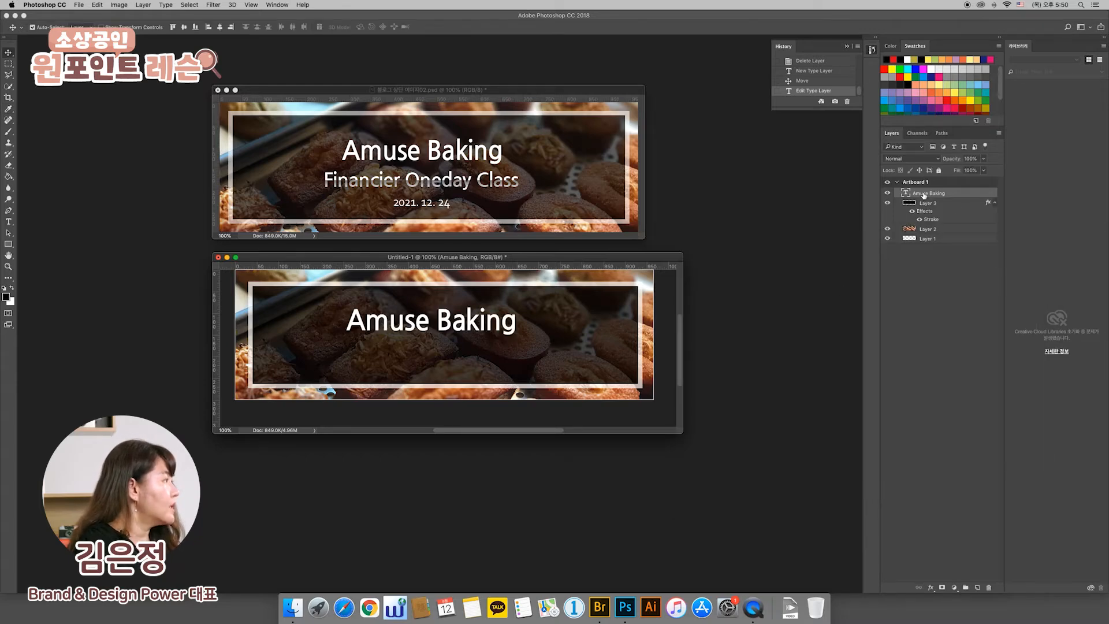
left_click(930, 587)
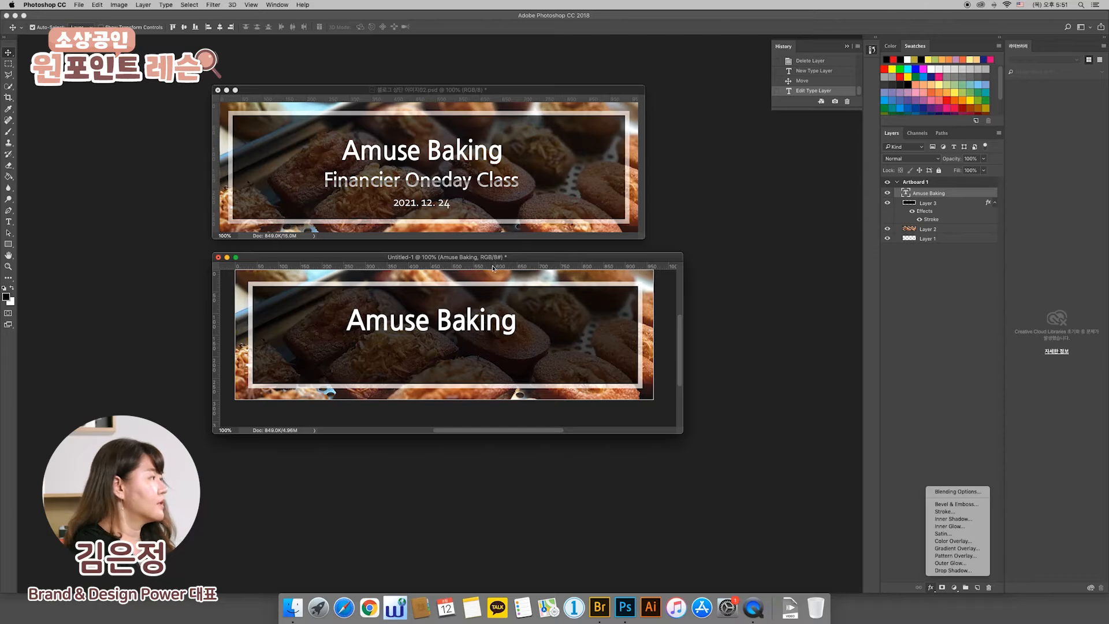
left_click(10, 224)
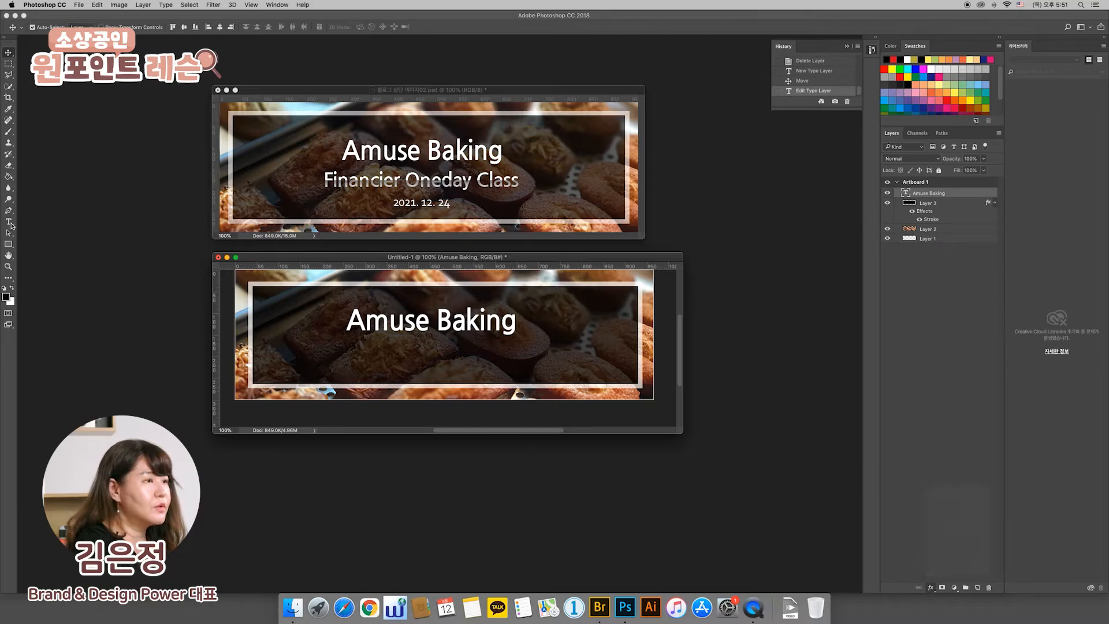
left_click(320, 356)
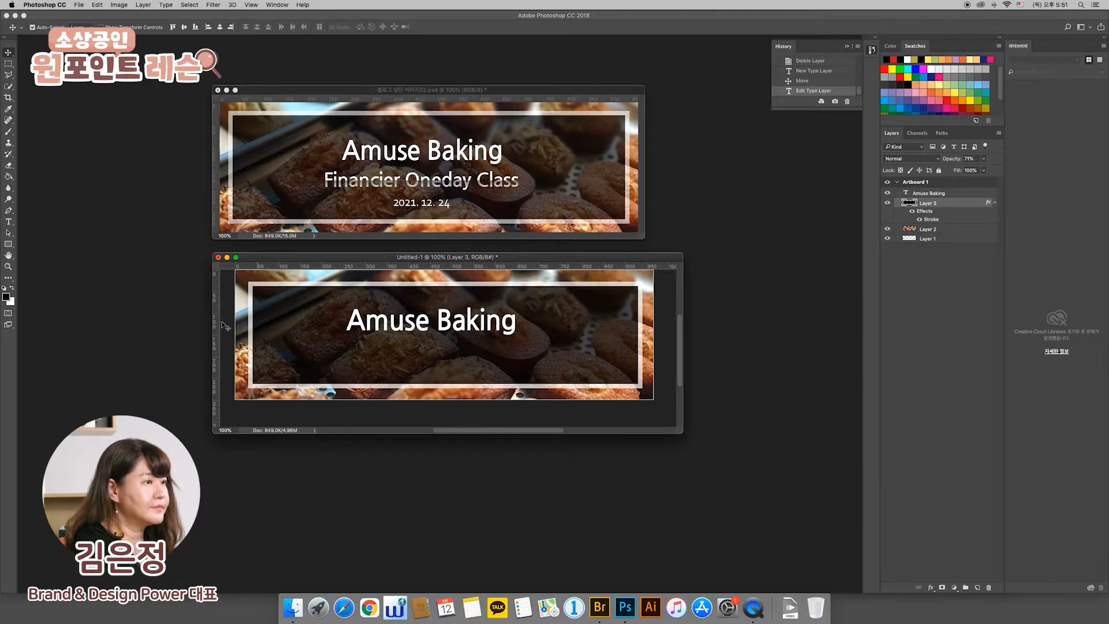
- Add a new text line reading "Financier Oneday Class" below the Amuse Baking title in the Untitled-1 banner
left_click(9, 224)
left_click(312, 352)
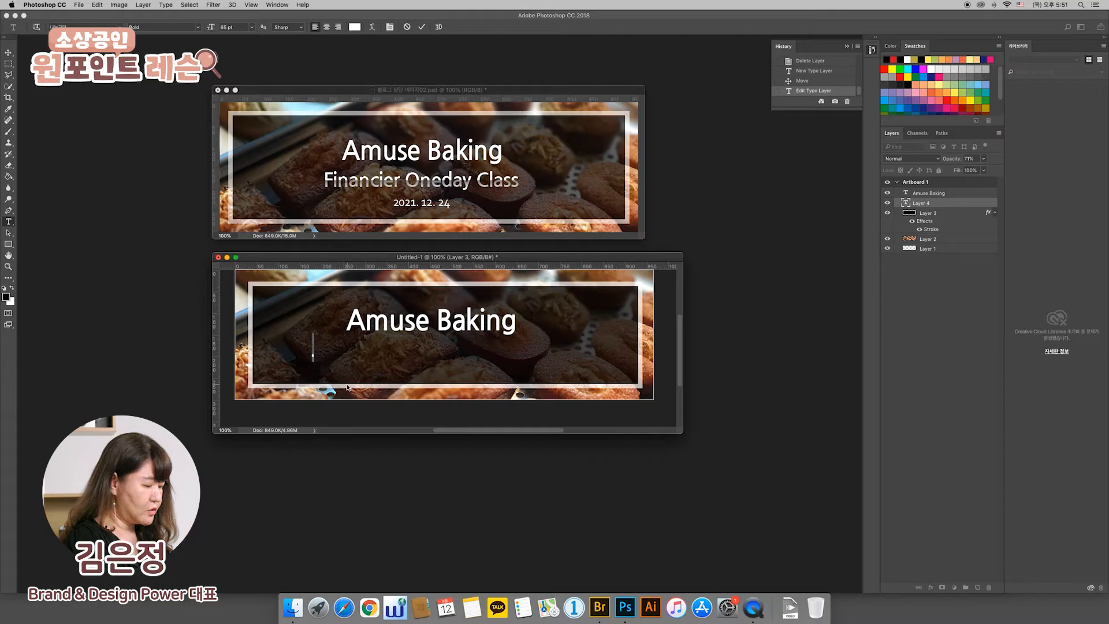
type("Fi")
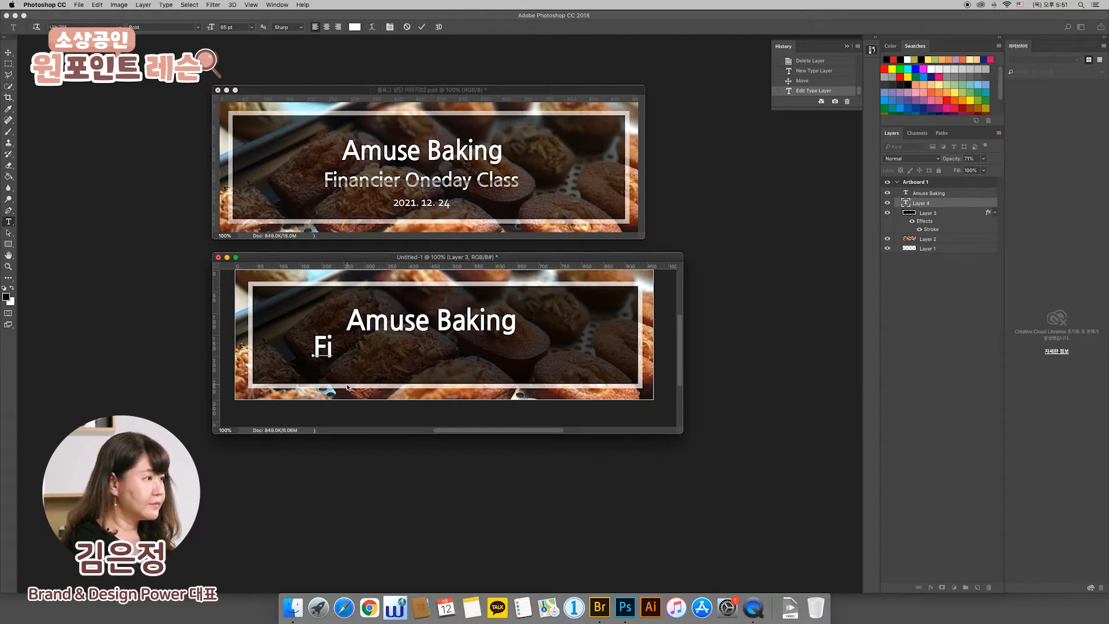
type("na")
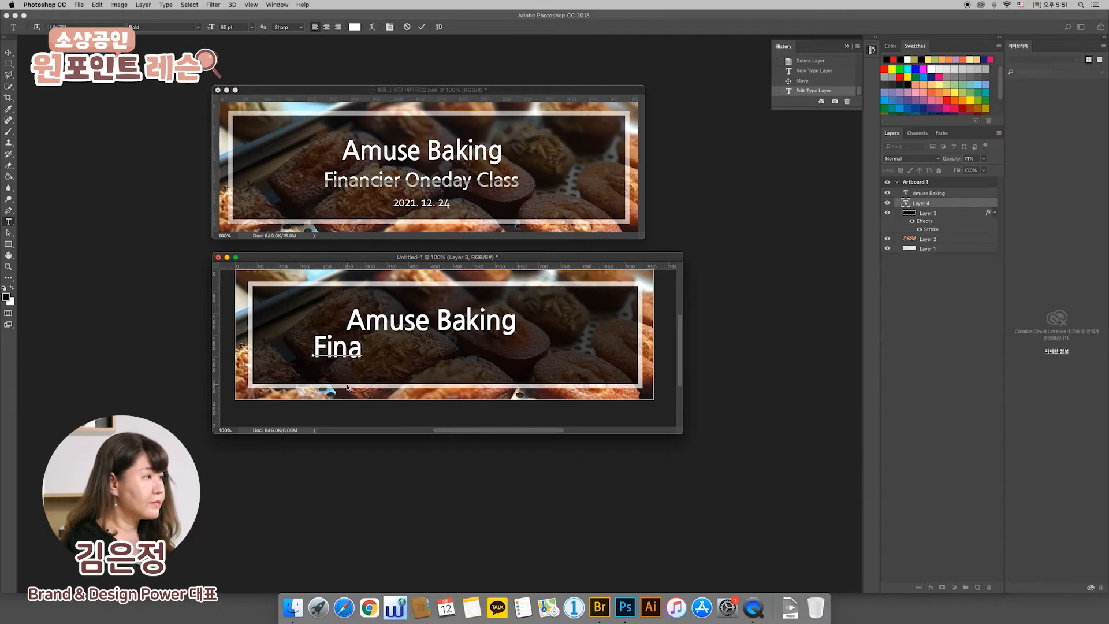
type("n")
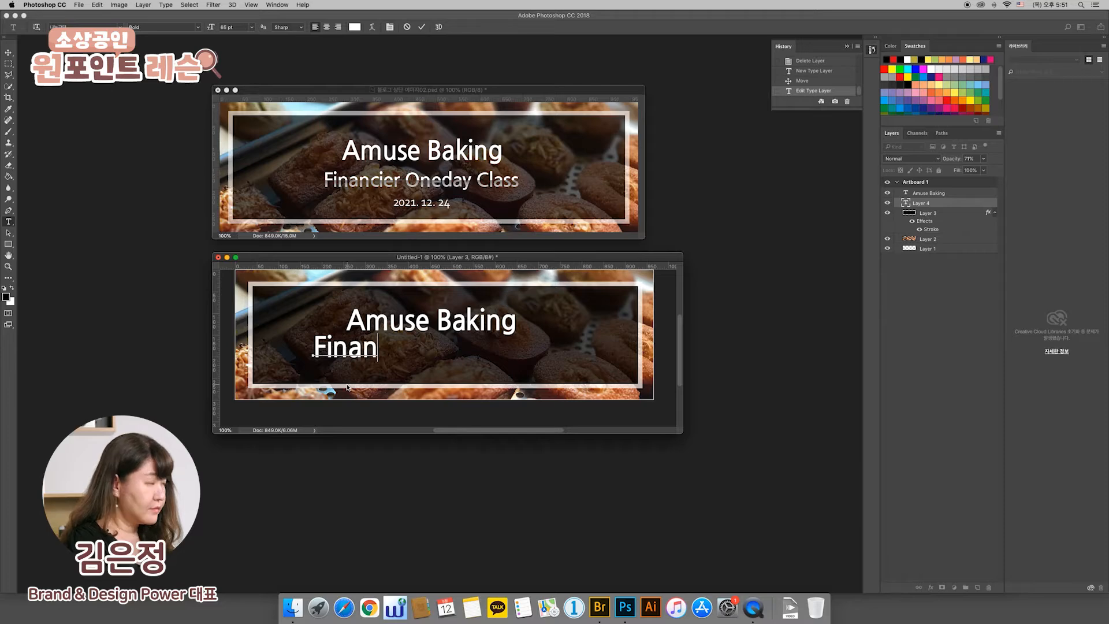
type("cier")
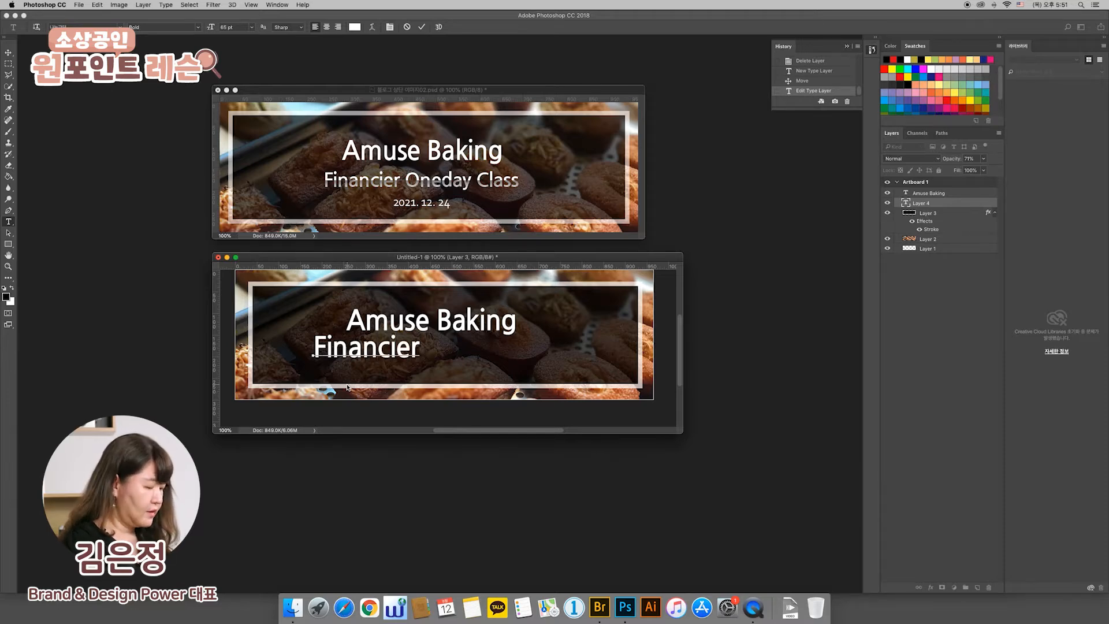
type(" O")
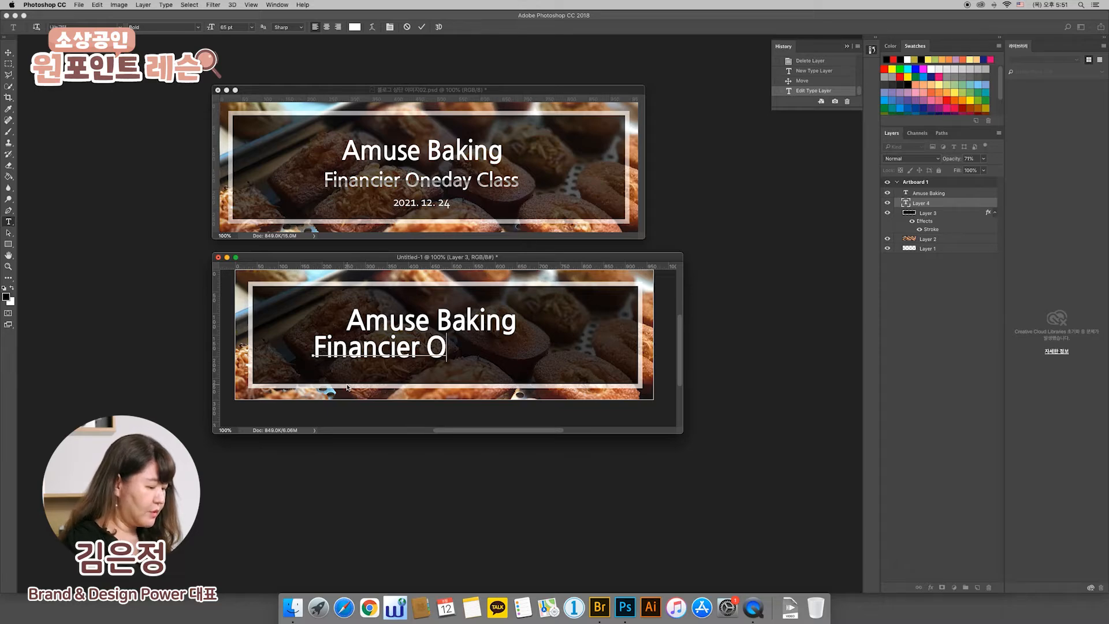
type("neday")
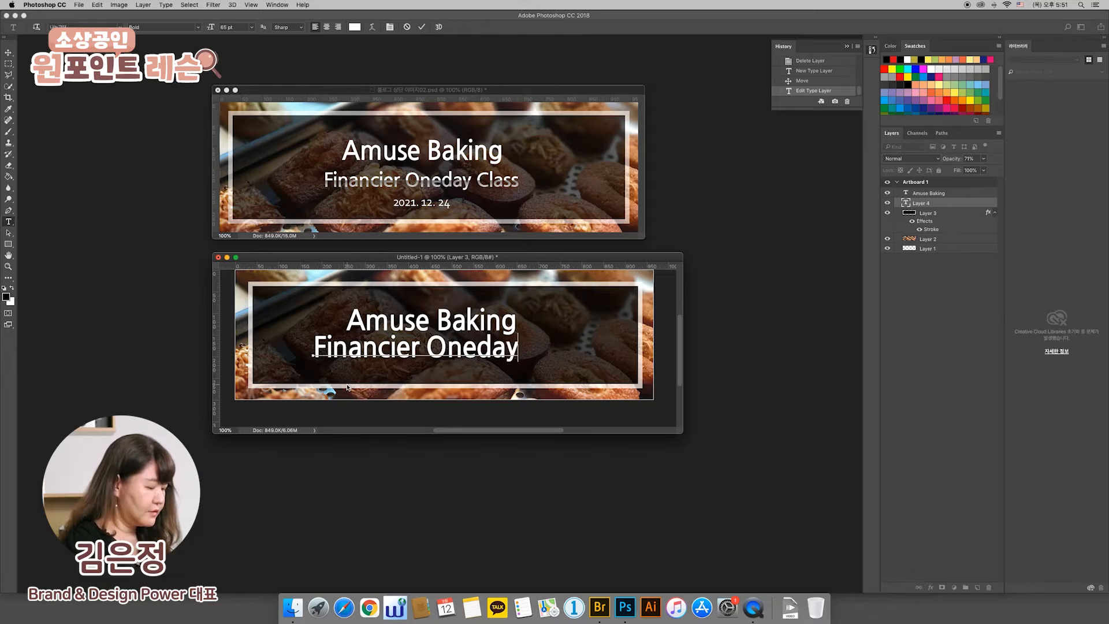
type(" Cl")
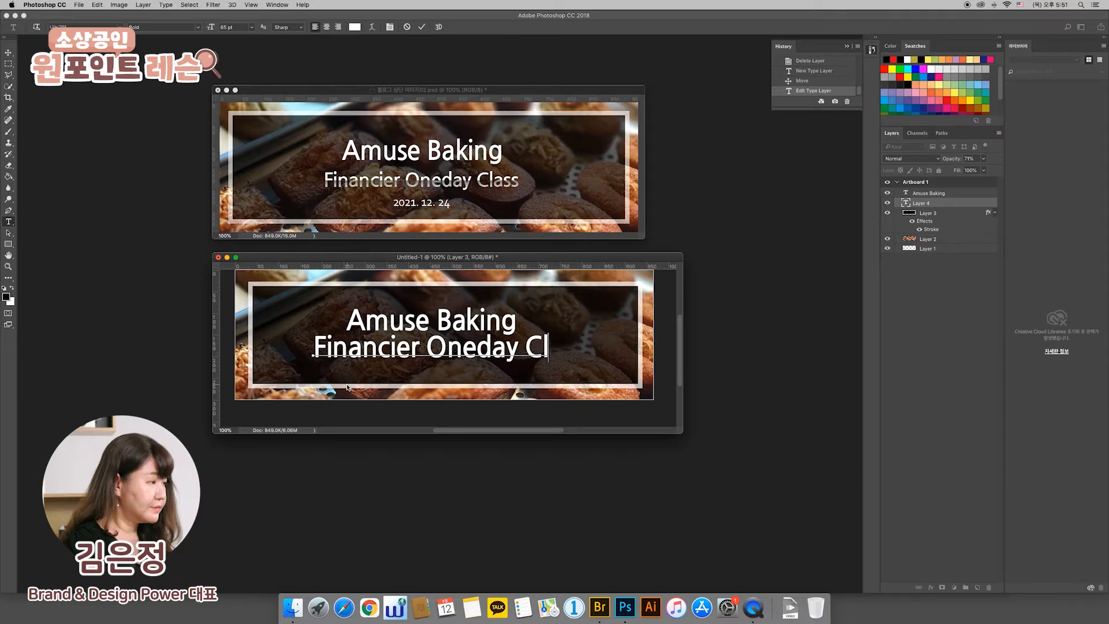
type("ass")
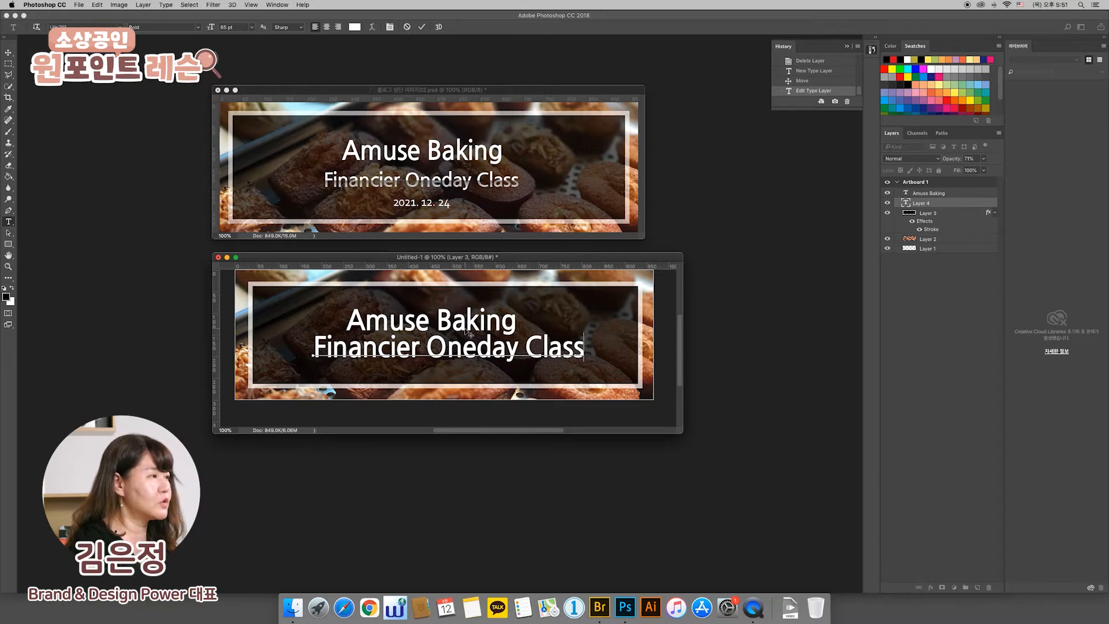
scroll(469, 334, "right", 2)
scroll(469, 334, "down", 1)
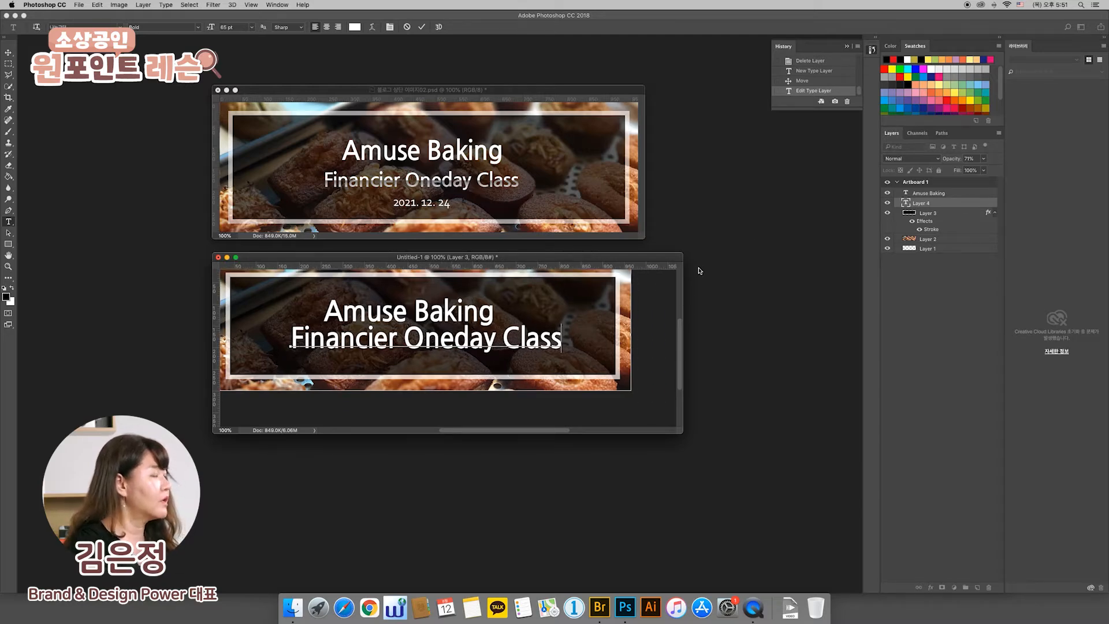
left_click(906, 204)
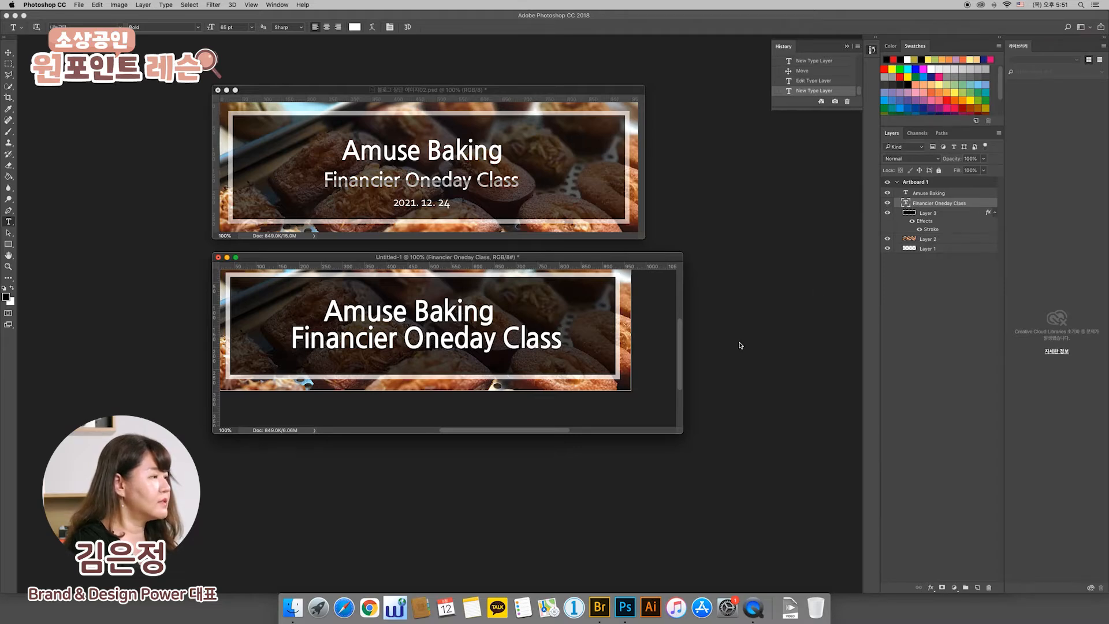
- Try font sizes 24 pt and 36 pt on the Financier Oneday Class text and set it to 48 pt
double_click(906, 204)
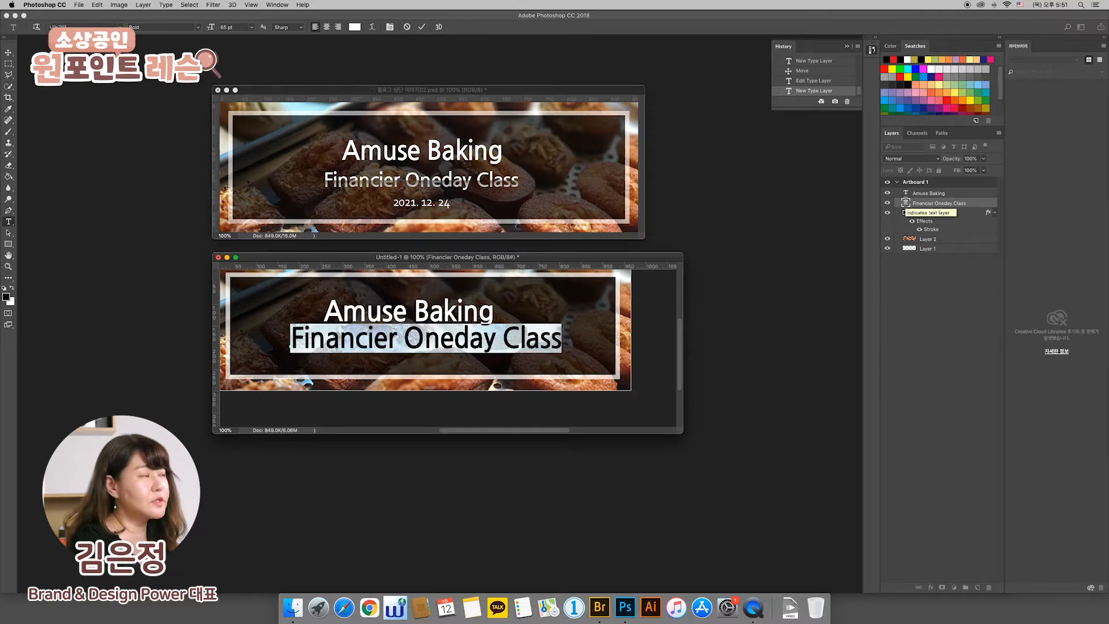
left_click(252, 29)
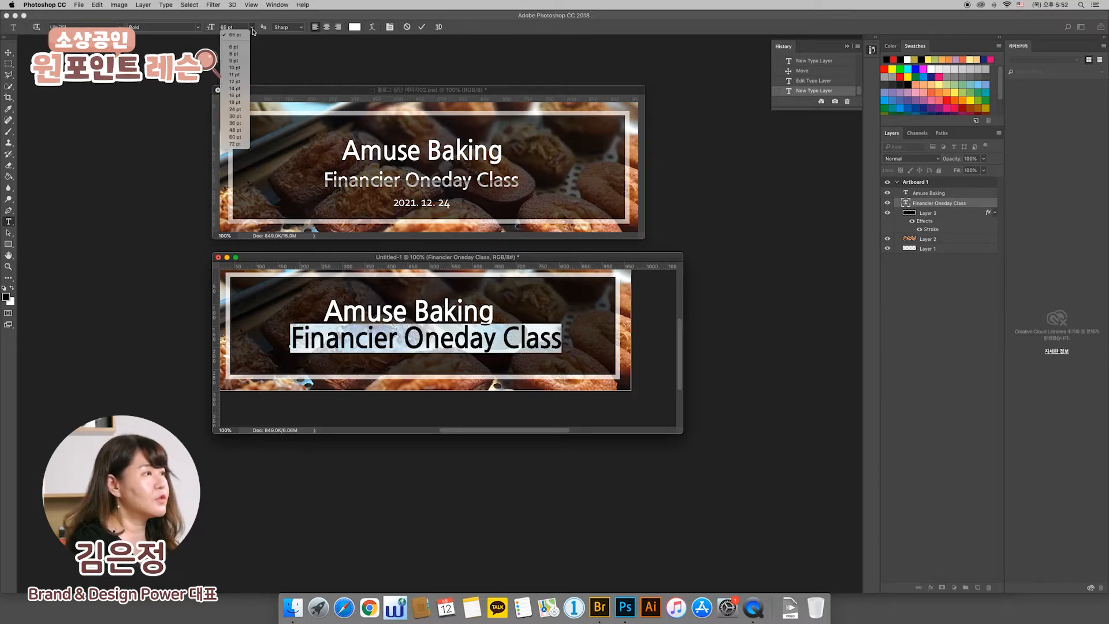
left_click(234, 110)
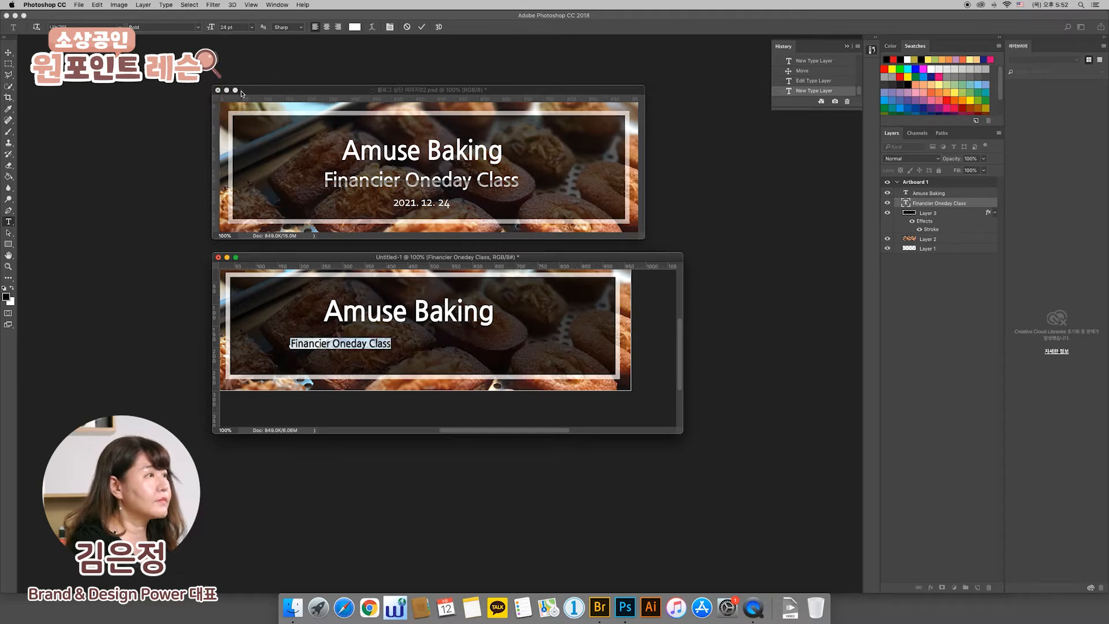
left_click(252, 29)
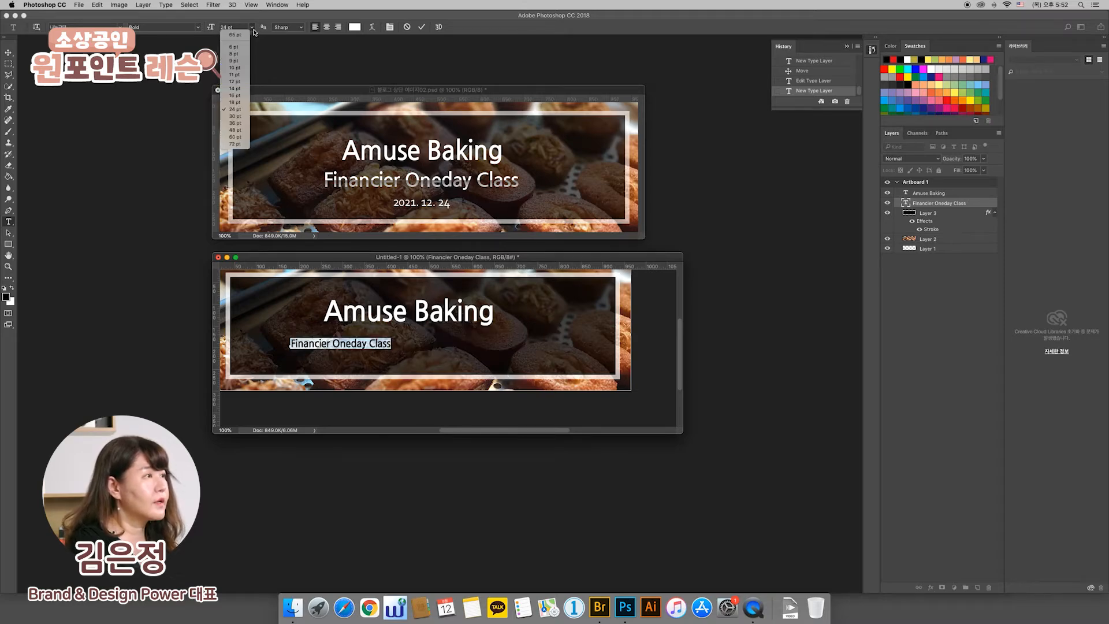
left_click(234, 123)
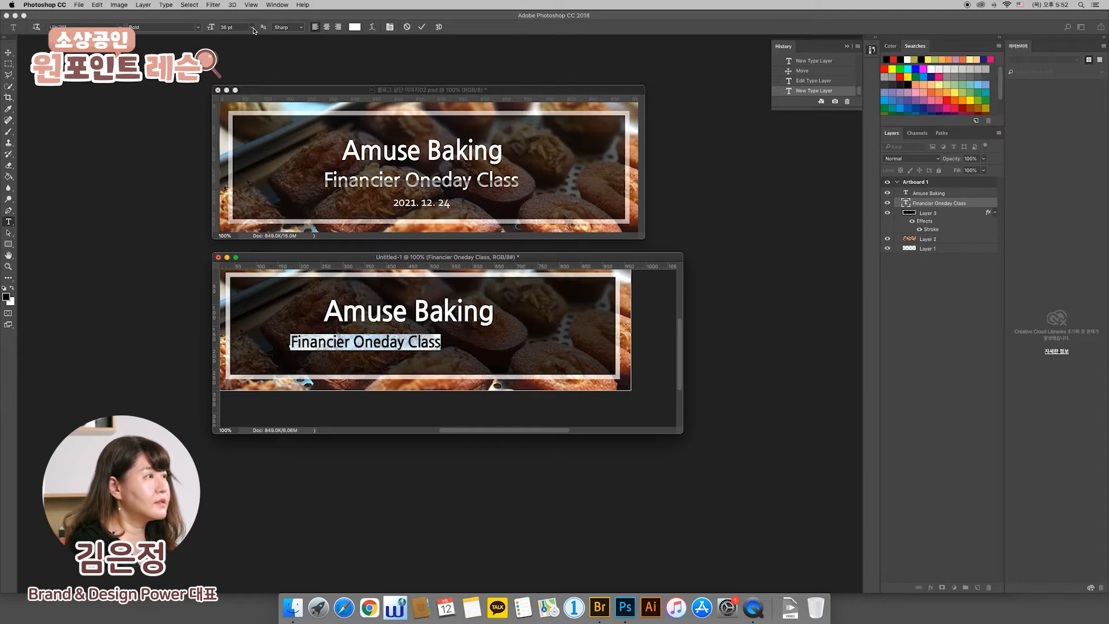
left_click(255, 29)
left_click(234, 134)
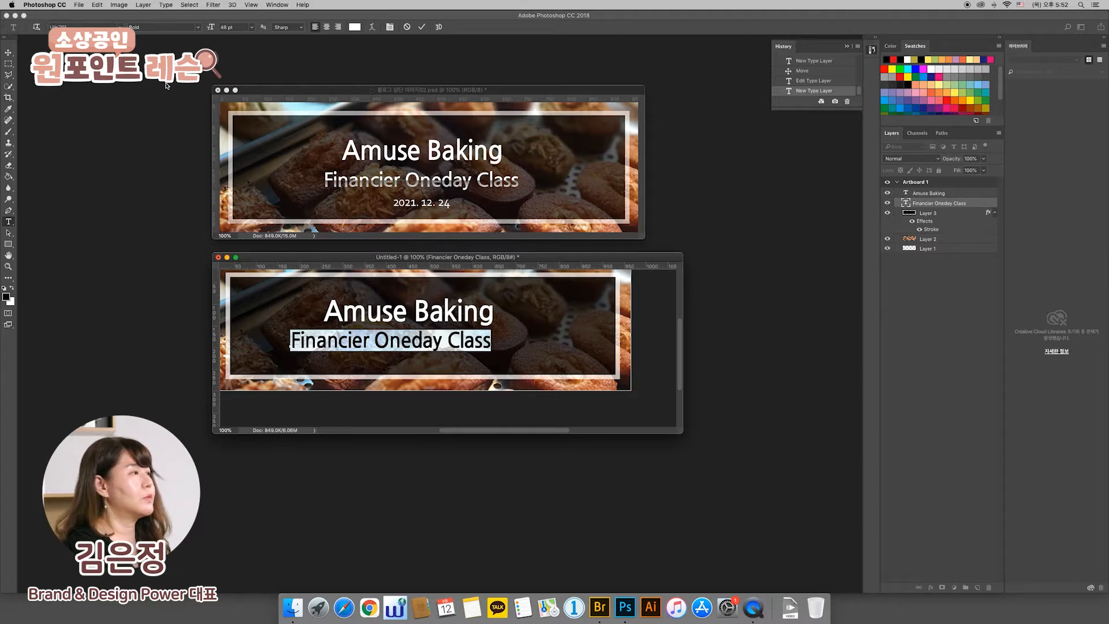
- Apply the text edit and move the Financier Oneday Class line so it sits centered beneath the Amuse Baking title
left_click(8, 52)
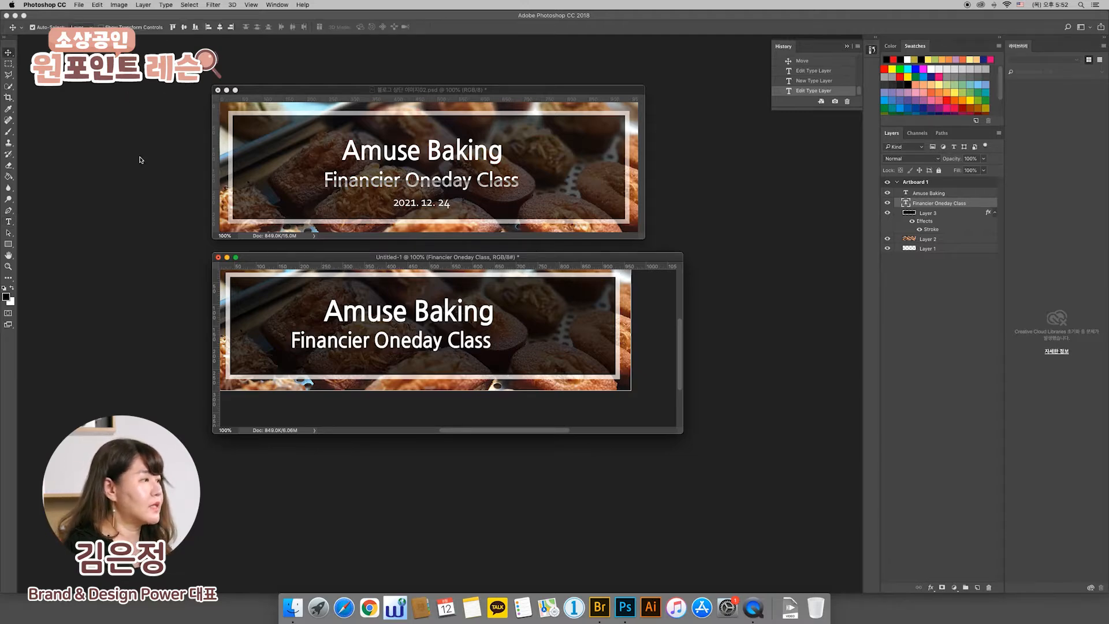
left_click_drag(428, 343, 453, 343)
left_click_drag(514, 432, 501, 431)
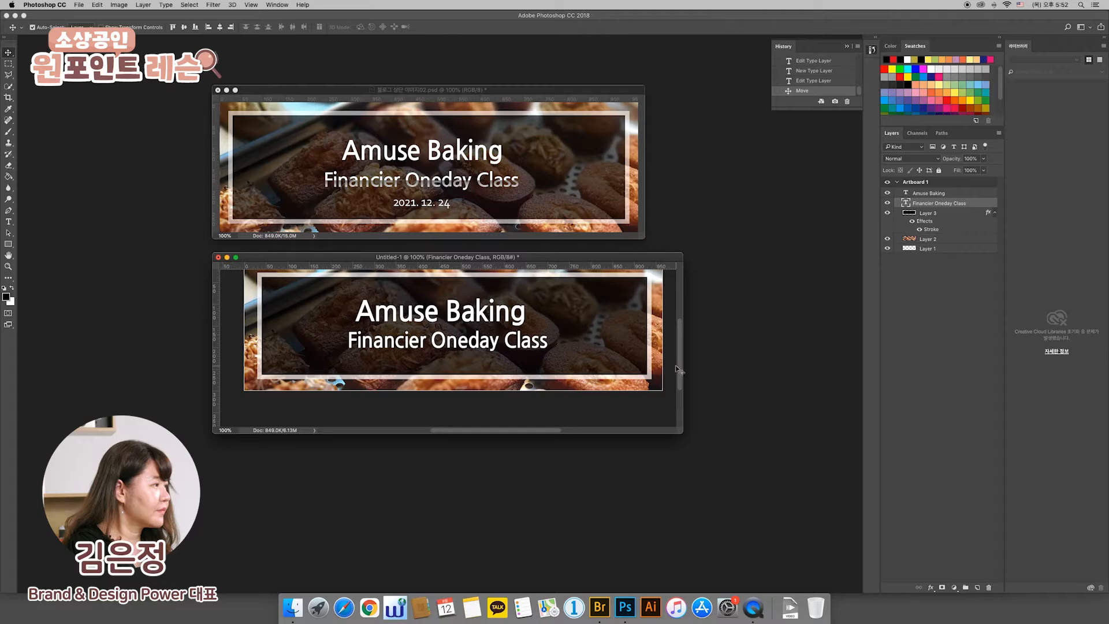
left_click_drag(679, 369, 682, 358)
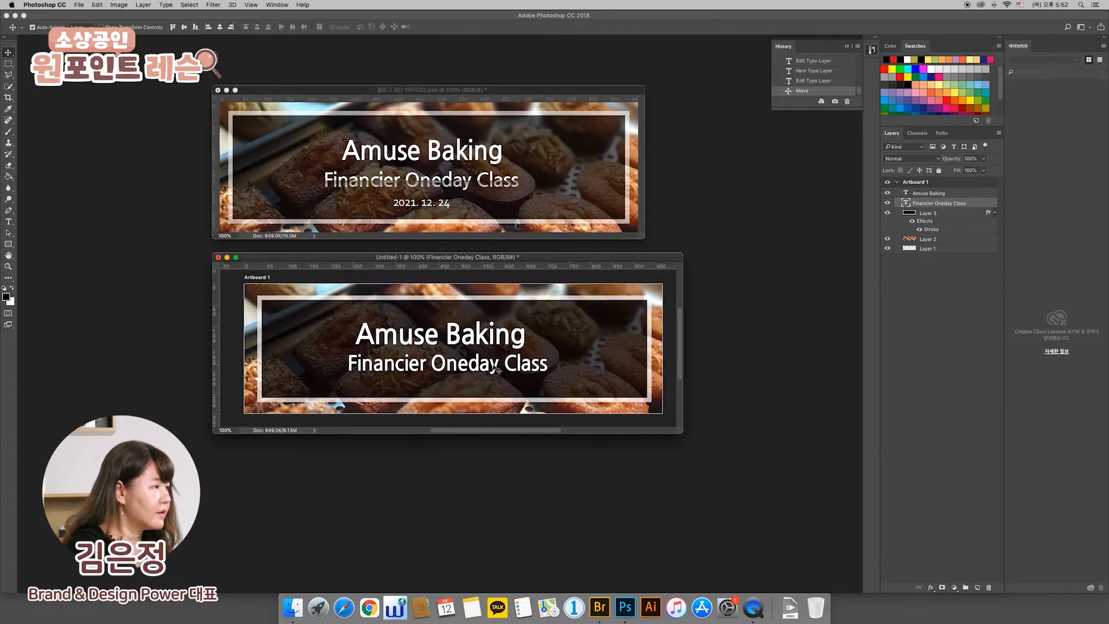
left_click_drag(493, 370, 483, 367)
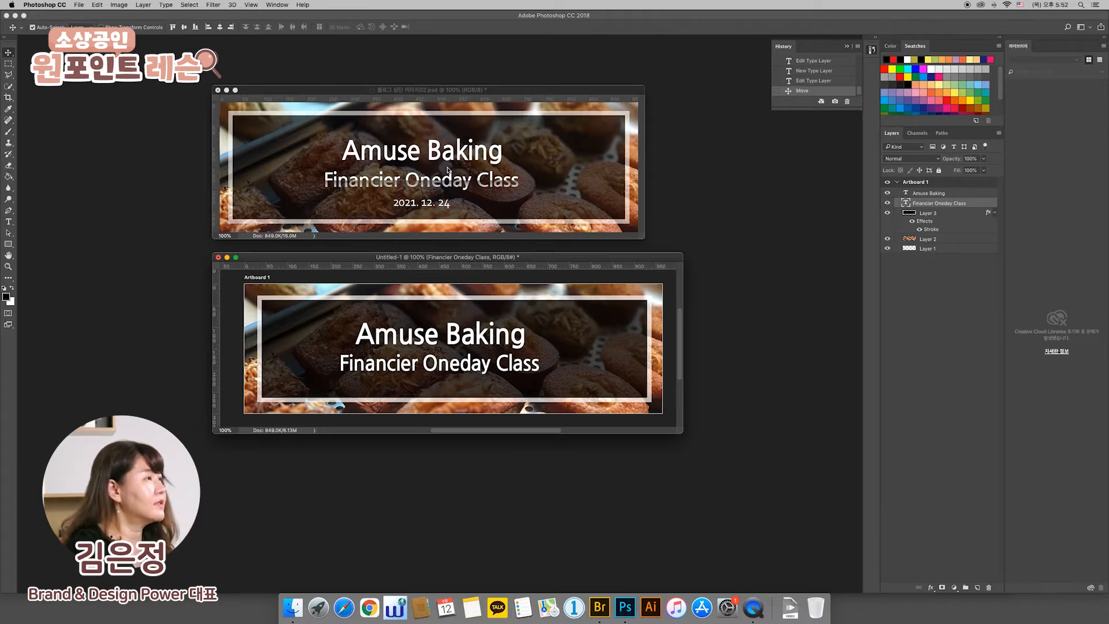
- Set the Financier Oneday Class text's tracking to 0 and horizontal scale to 100%, and recenter it under the title
left_click(276, 5)
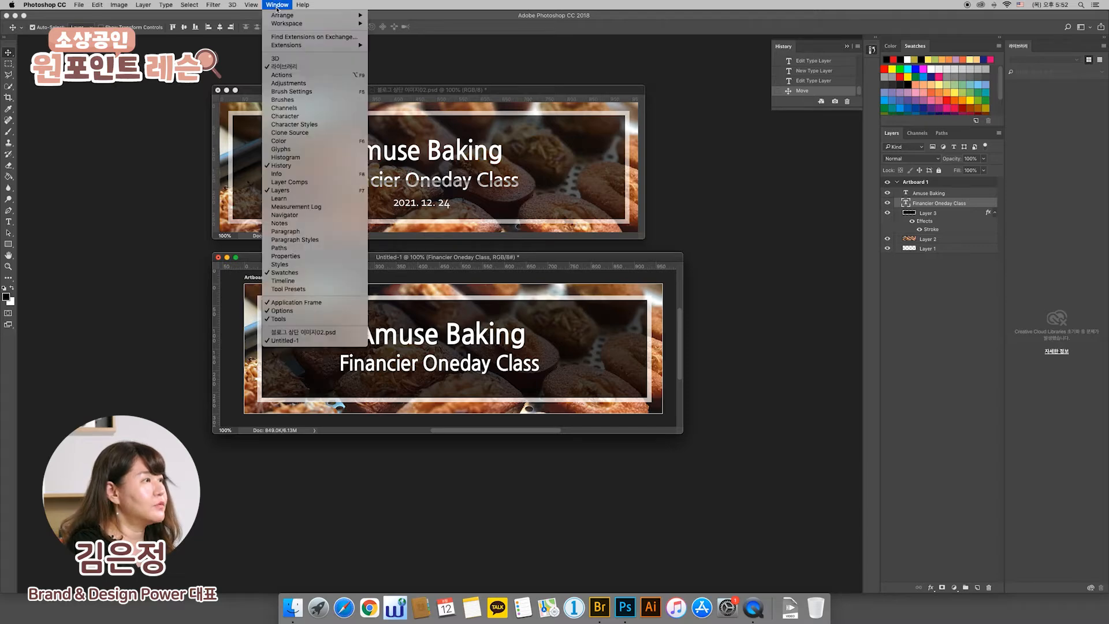
left_click(286, 116)
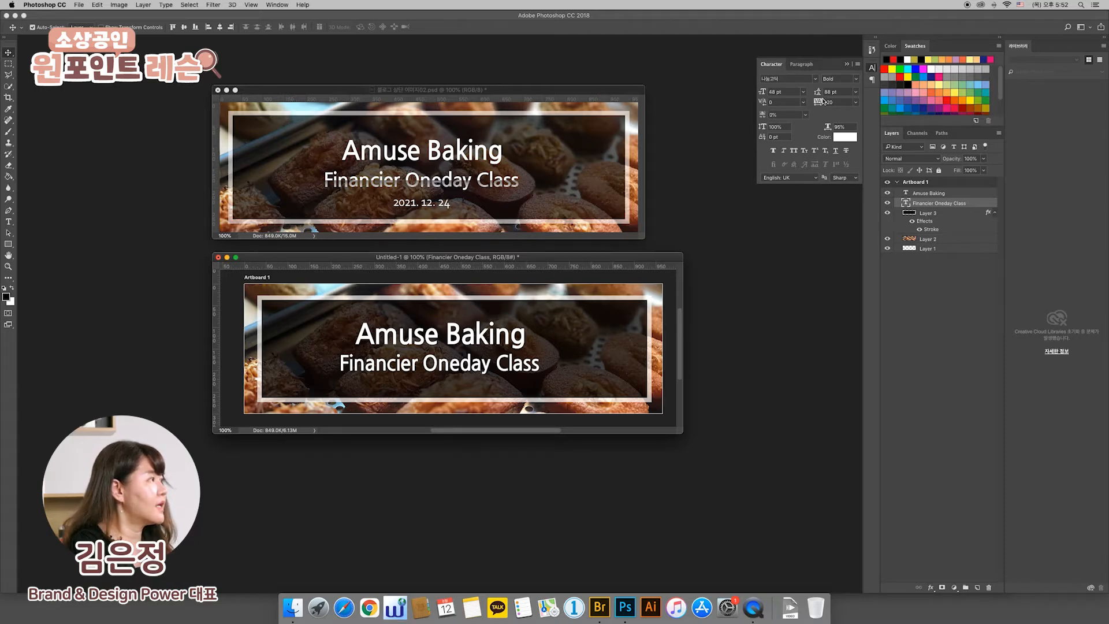
left_click(857, 103)
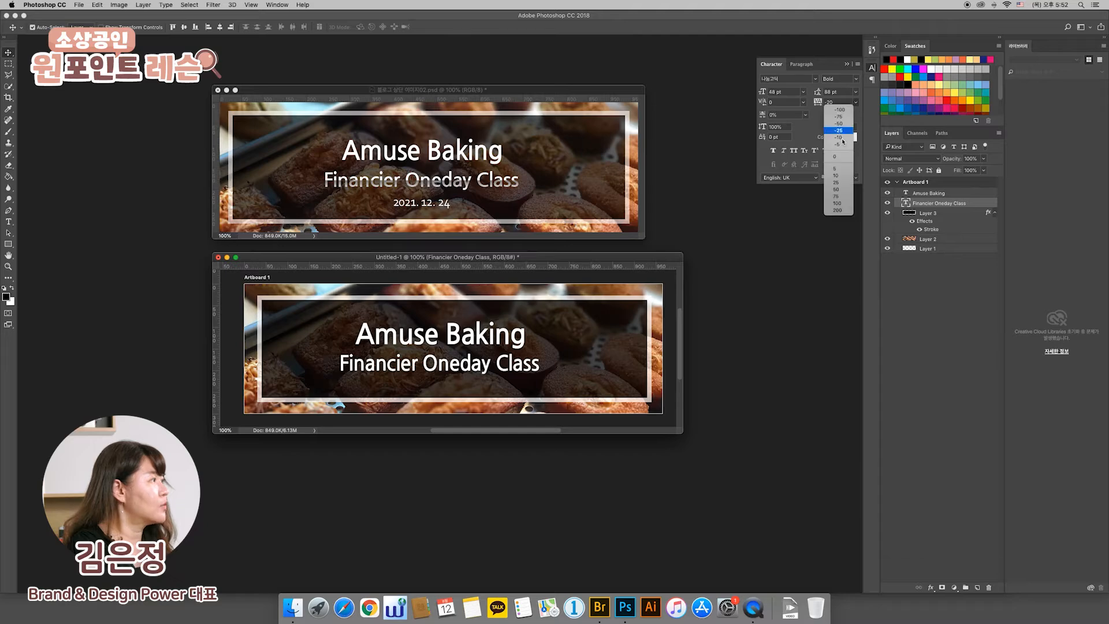
left_click(836, 158)
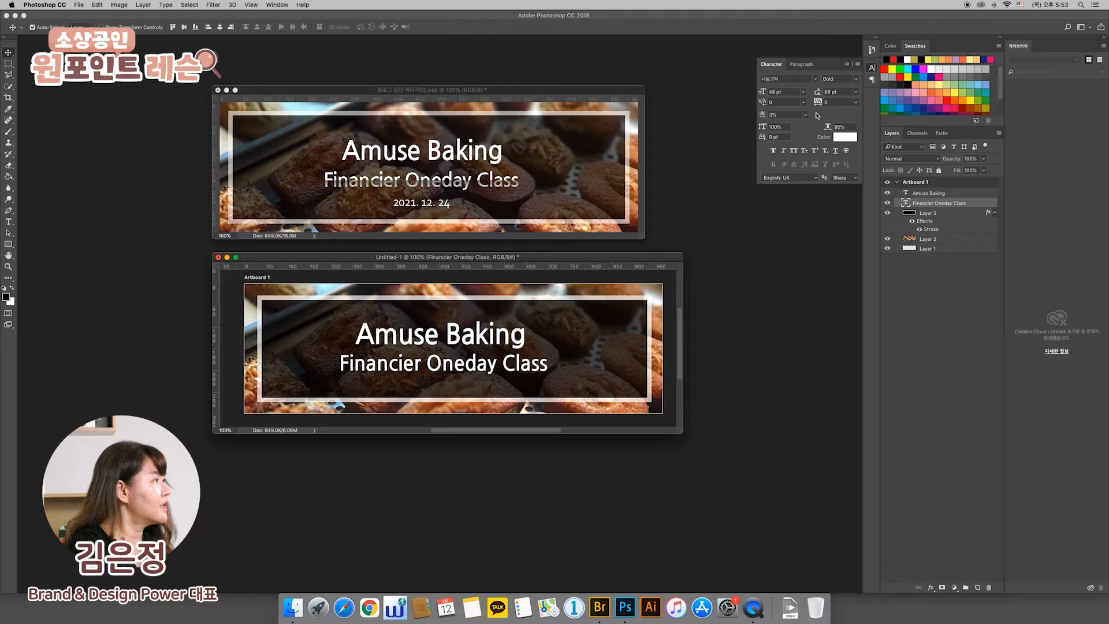
left_click(837, 126)
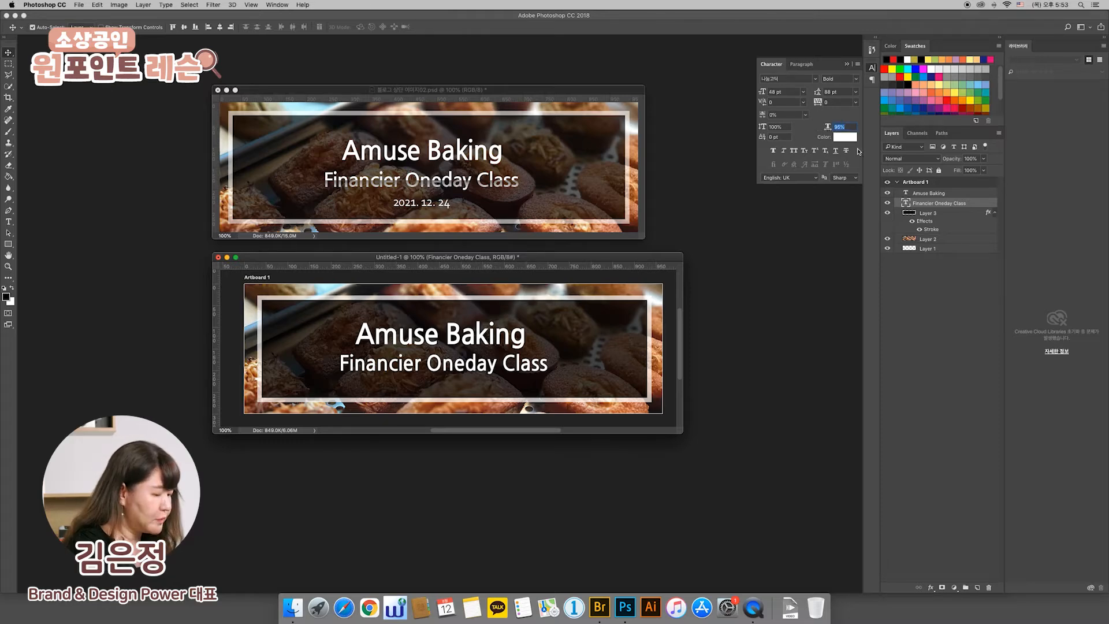
type("10")
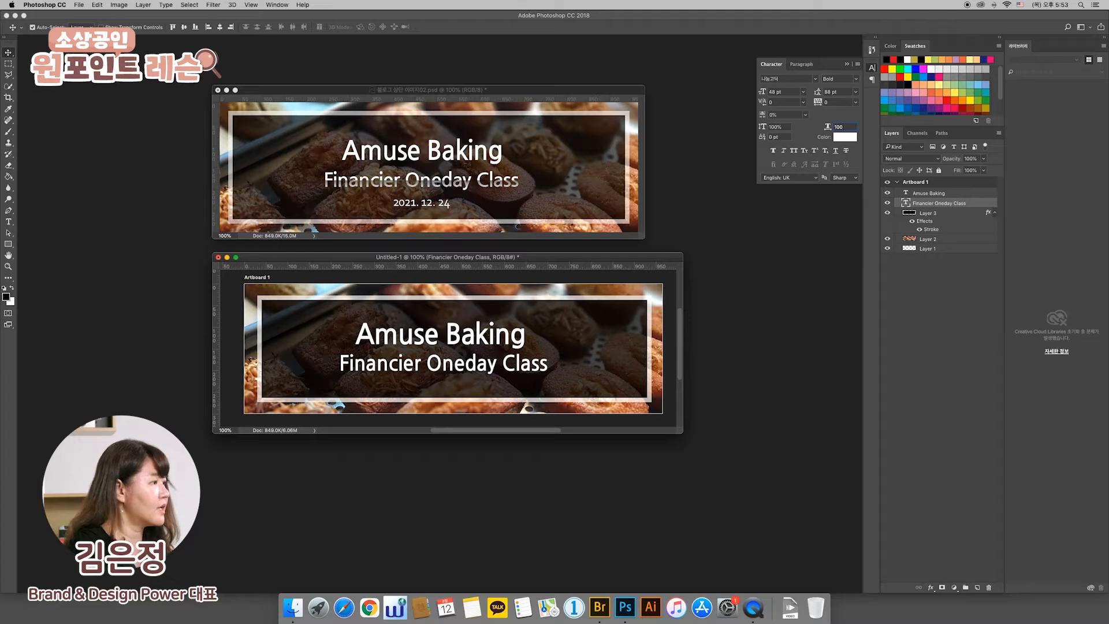
type("0")
key("Return")
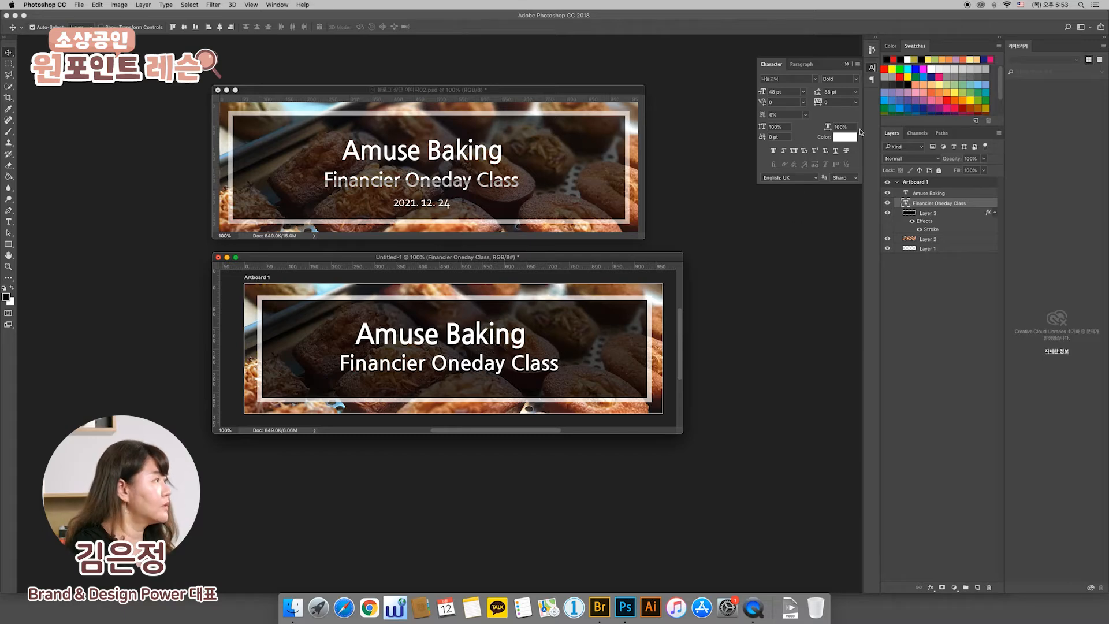
left_click_drag(486, 367, 468, 363)
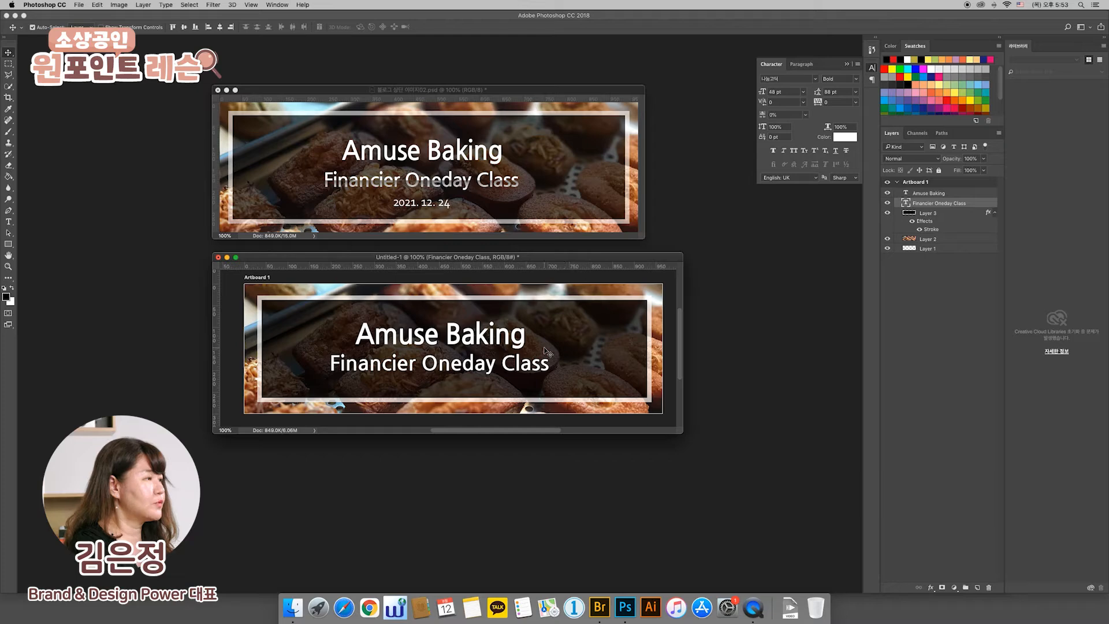
- Open the Gradient Overlay settings of the Financier Oneday Class layer in the finished reference banner document
left_click(434, 189)
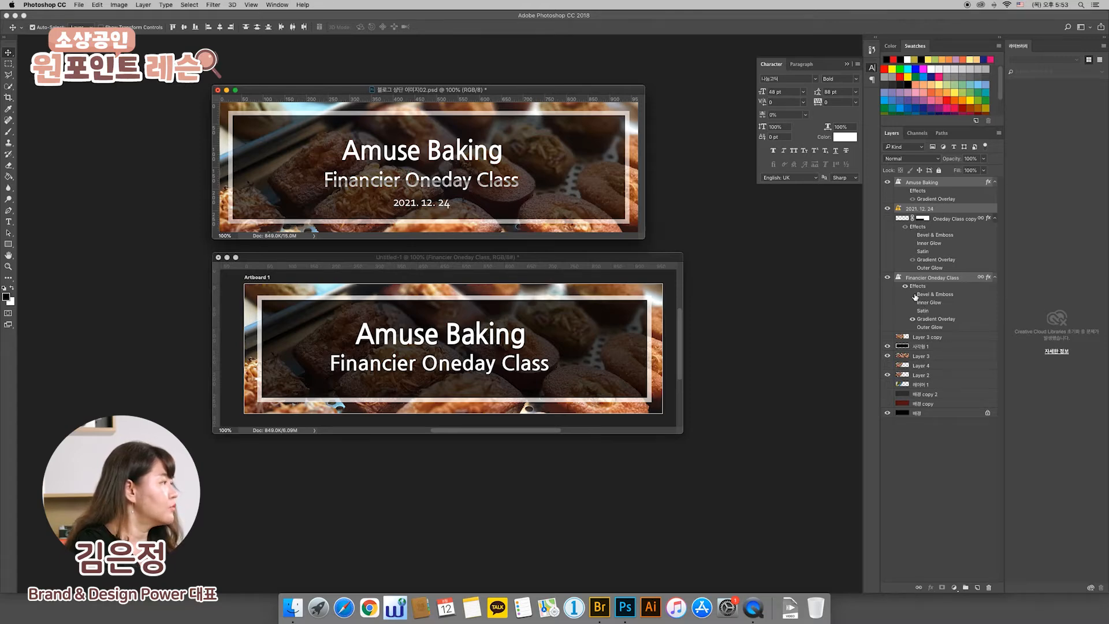
left_click(932, 321)
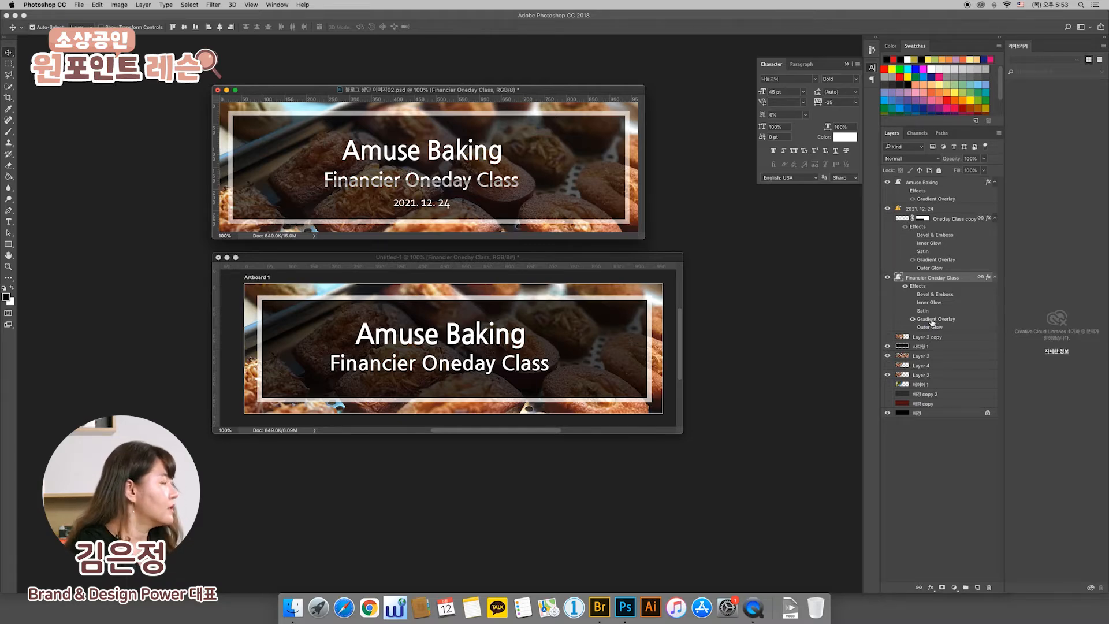
double_click(932, 321)
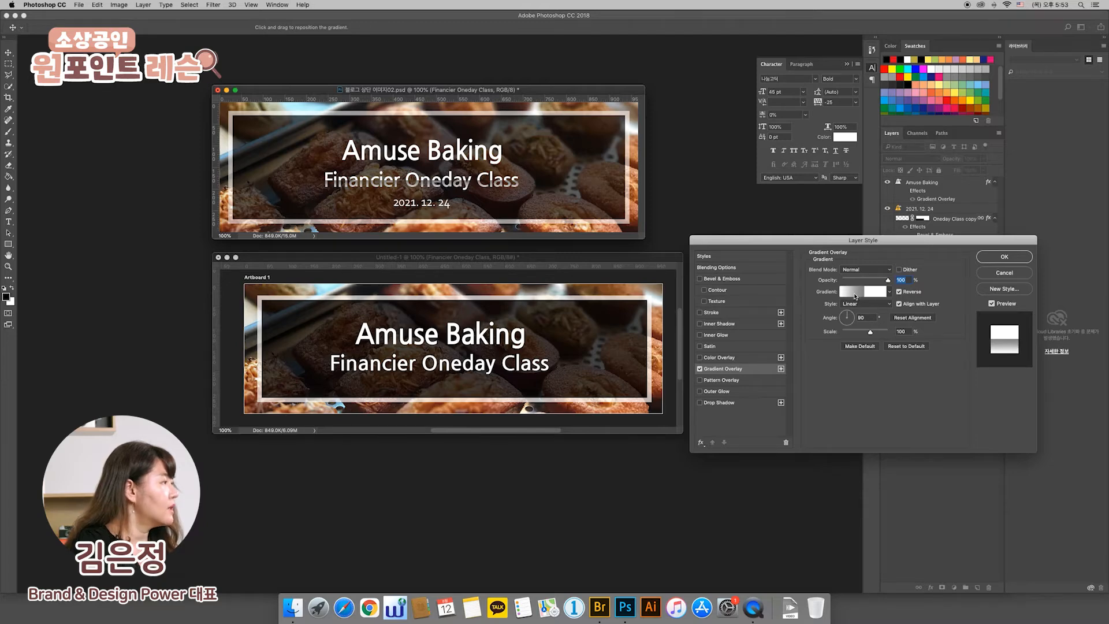
- Examine the gradient colour stops of the reference banner's overlay and close its layer style without changes
left_click(858, 296)
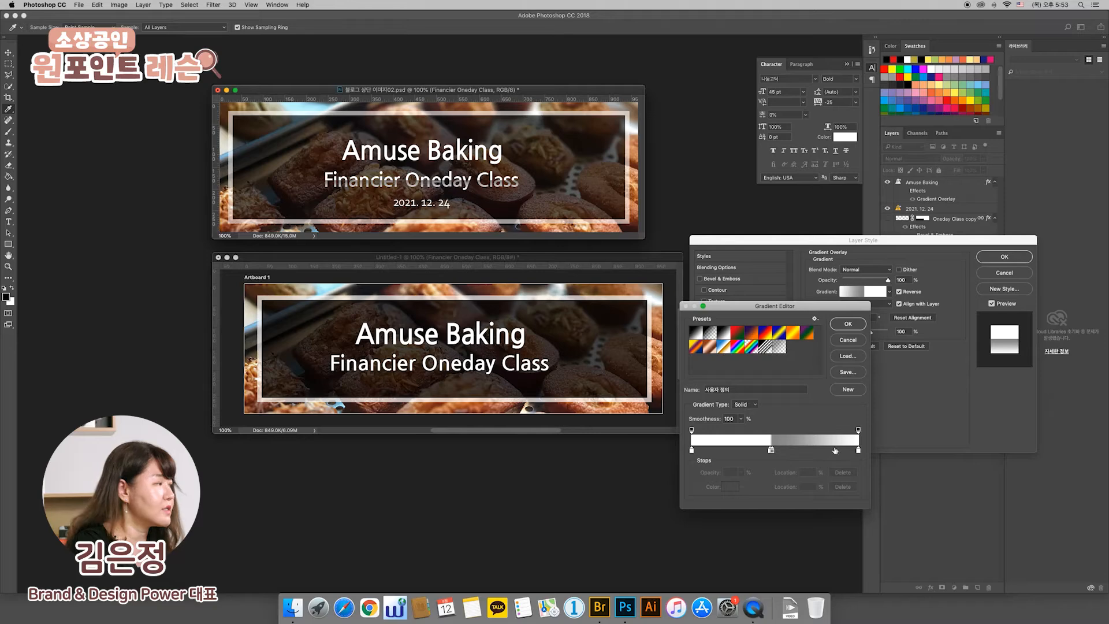
left_click(848, 340)
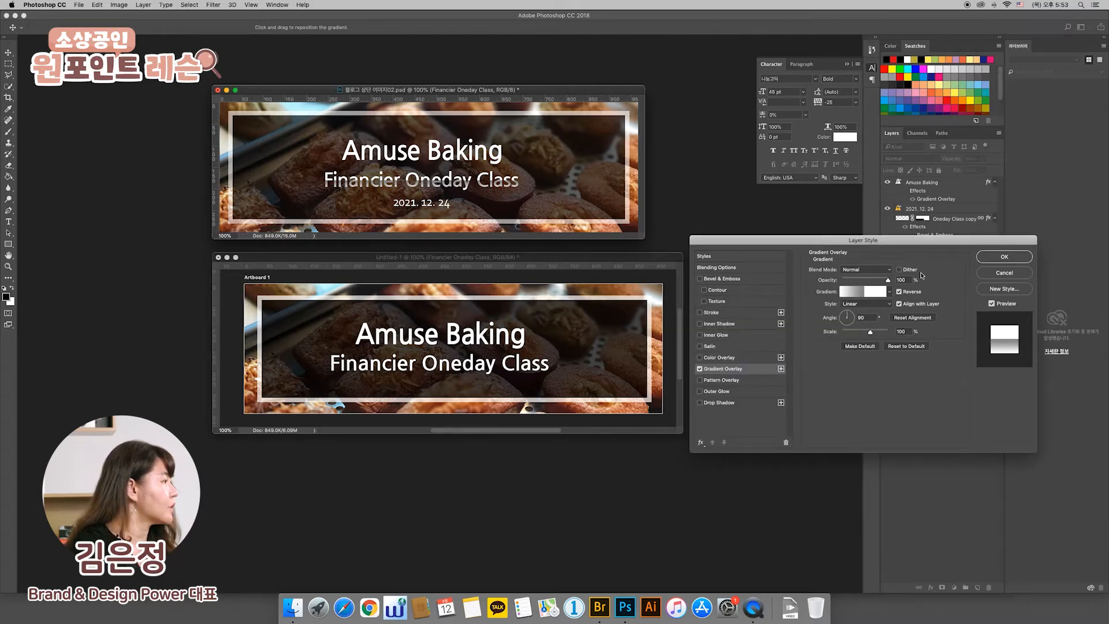
left_click(861, 294)
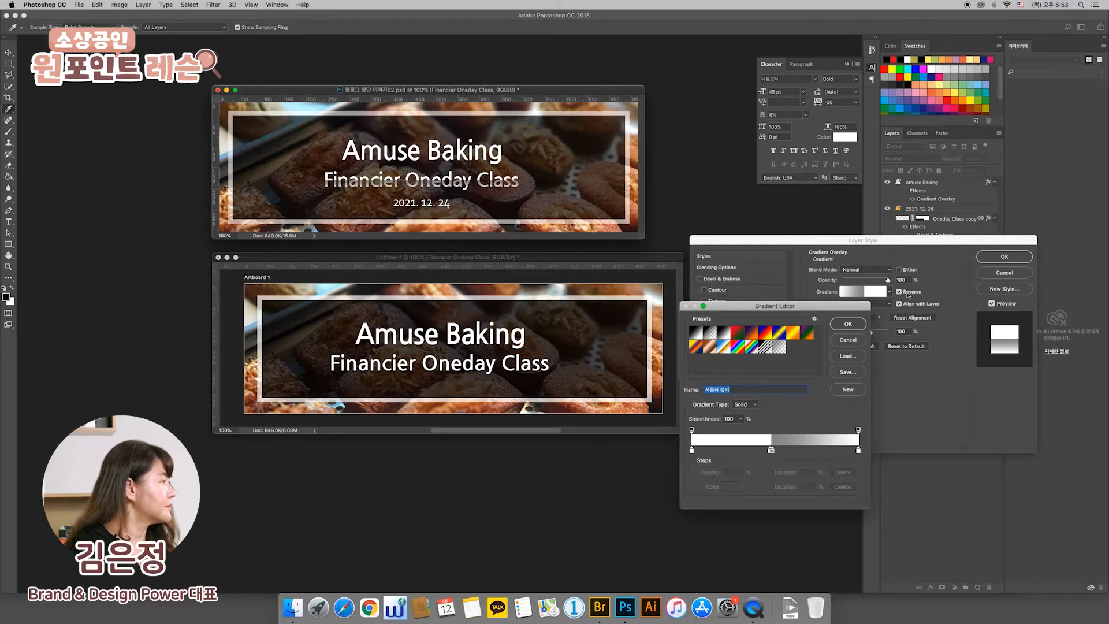
left_click(857, 340)
left_click_drag(897, 243, 886, 279)
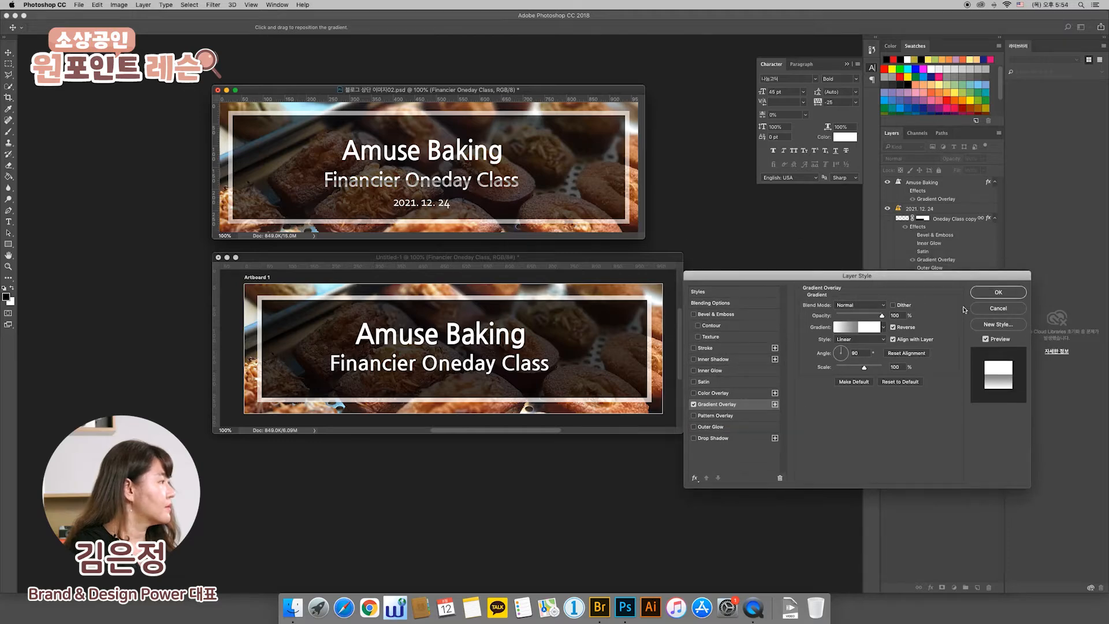
left_click(997, 308)
- Add a Gradient Overlay to the Financier Oneday Class layer in Untitled-1 and insert a white colour stop at 45%
left_click_drag(570, 261, 569, 267)
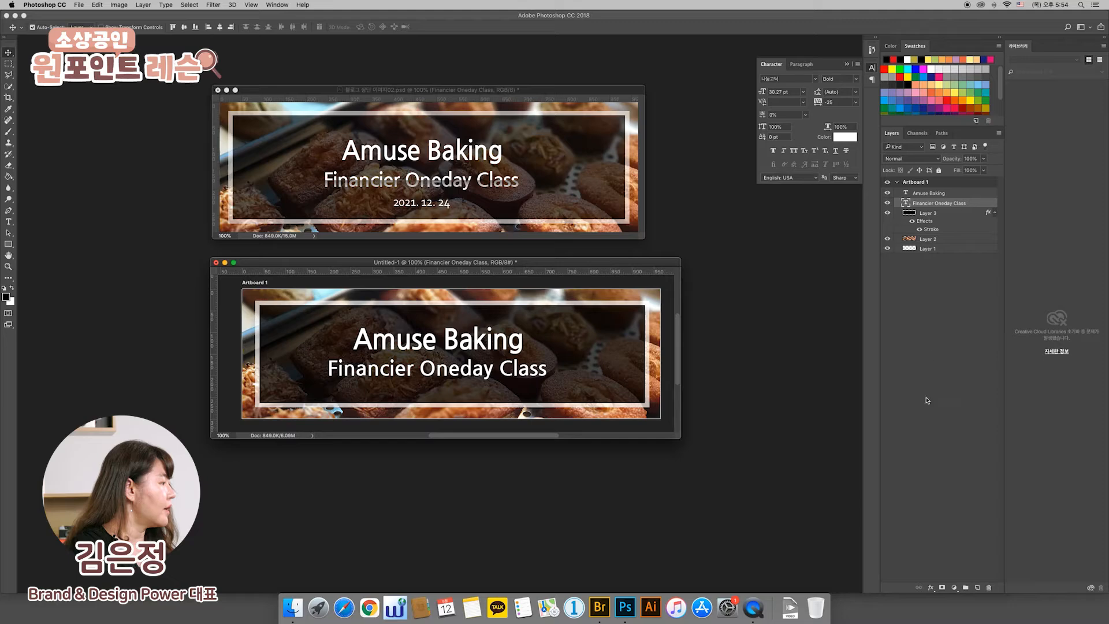
left_click(930, 587)
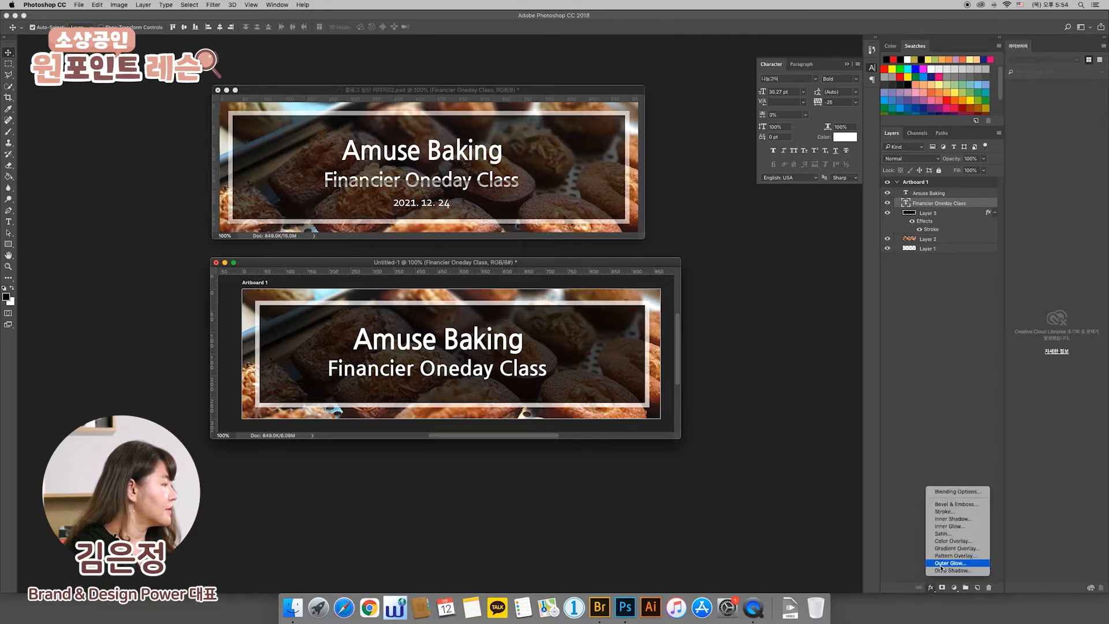
left_click(948, 549)
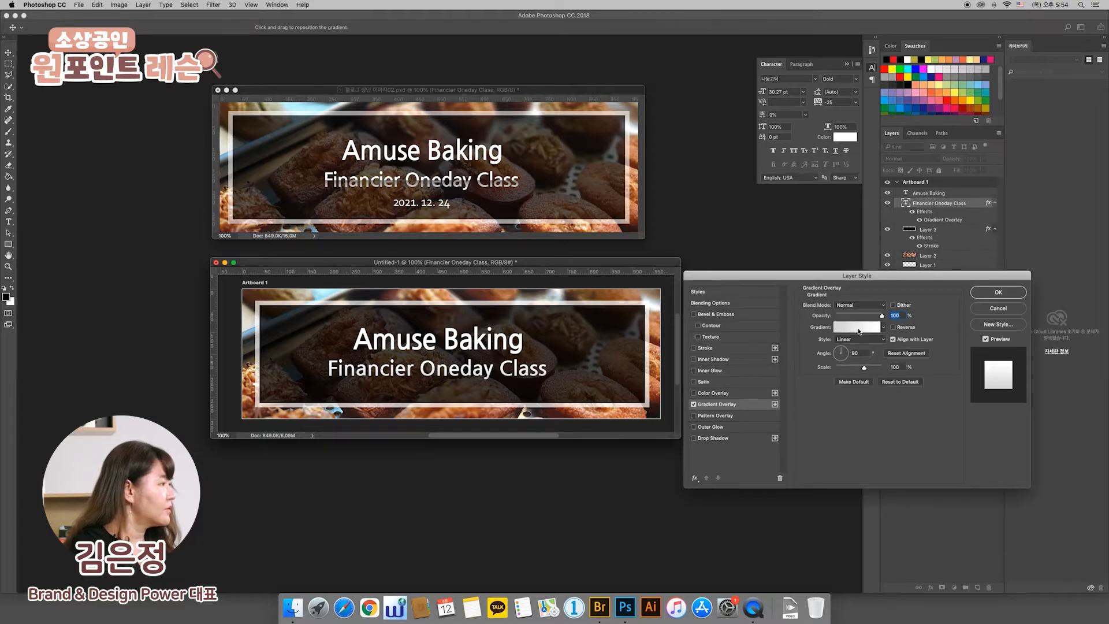
left_click(859, 331)
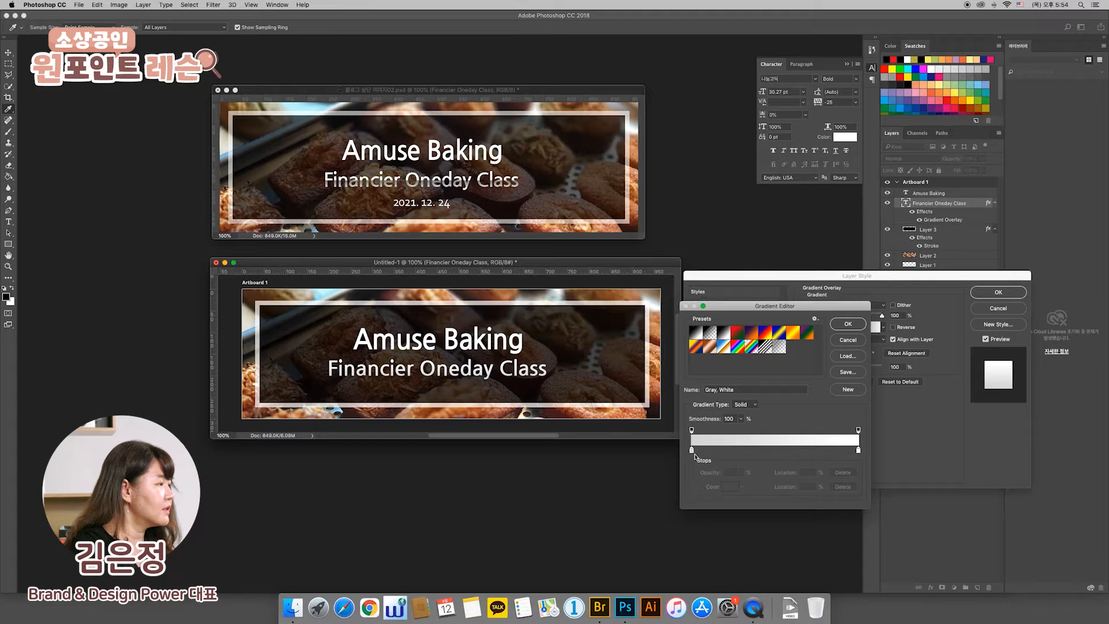
left_click(767, 451)
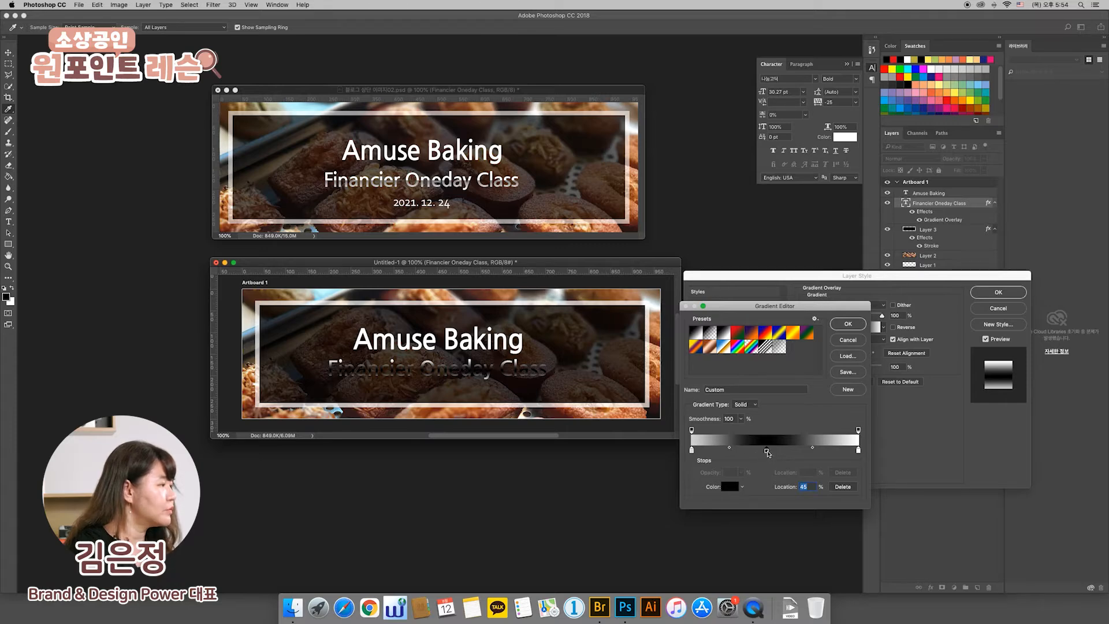
left_click(730, 488)
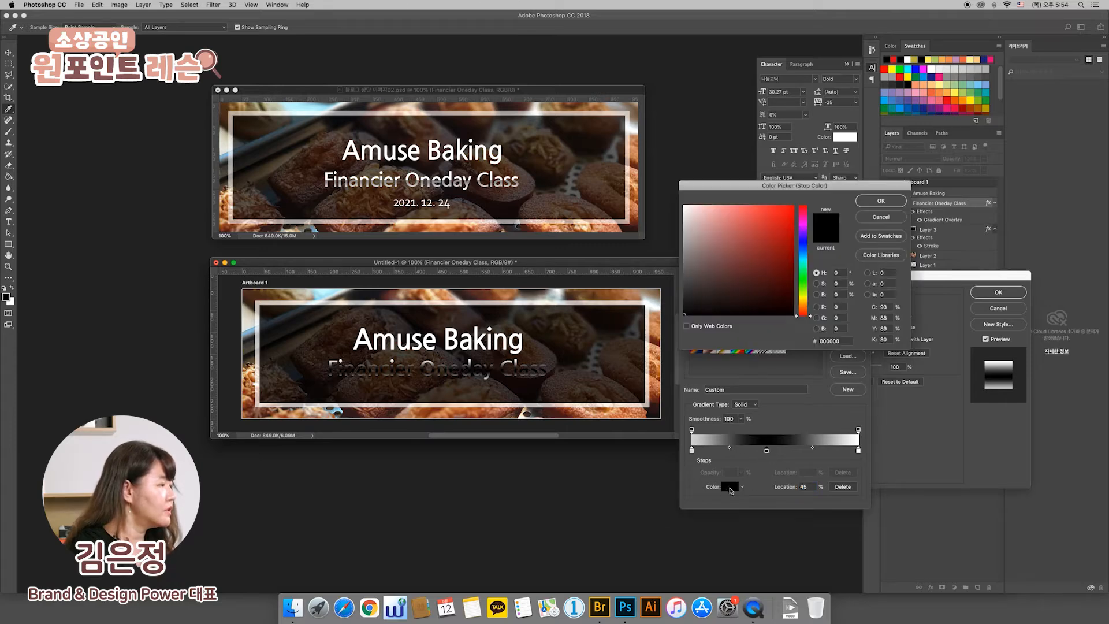
left_click_drag(689, 210, 676, 200)
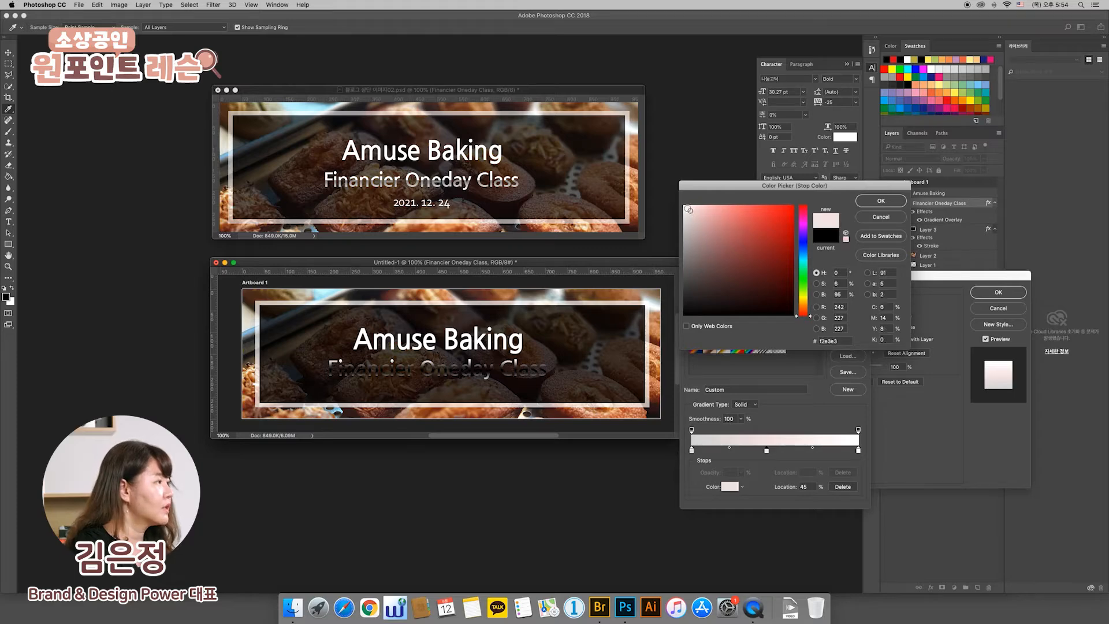
left_click(868, 205)
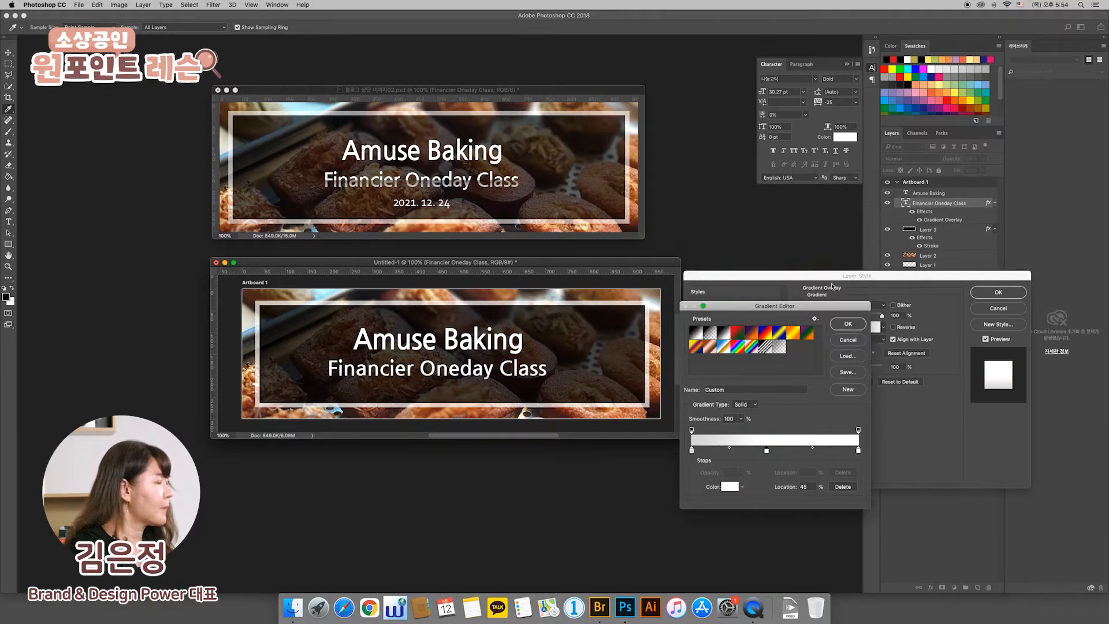
- Add a grey #797979 colour stop just after the white middle stop, moving it to 48% for a hard transition
left_click(775, 452)
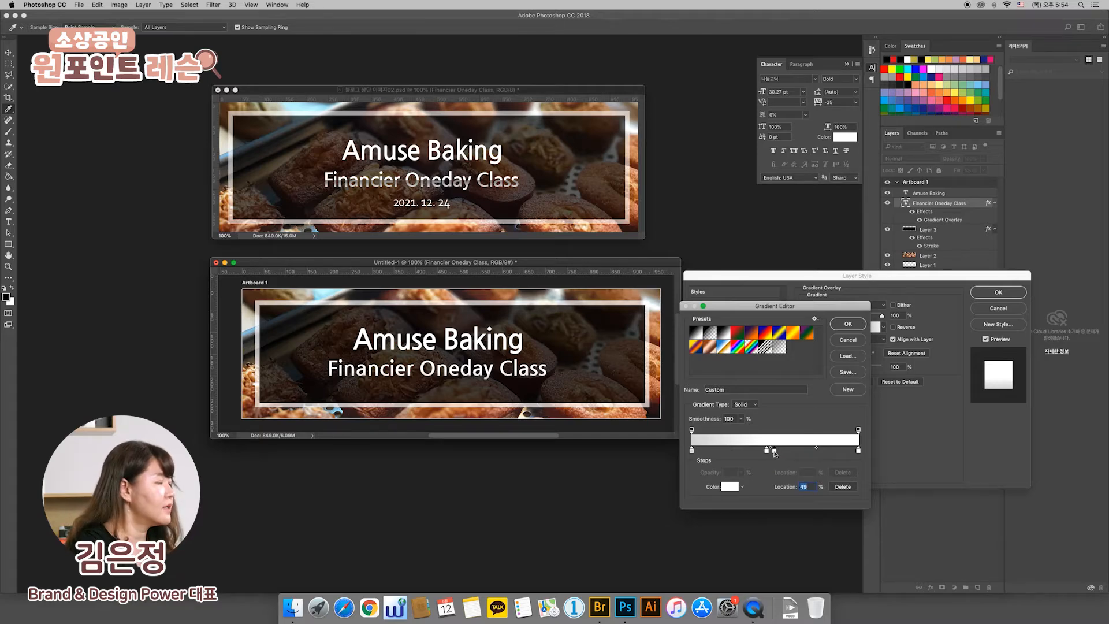
left_click(730, 486)
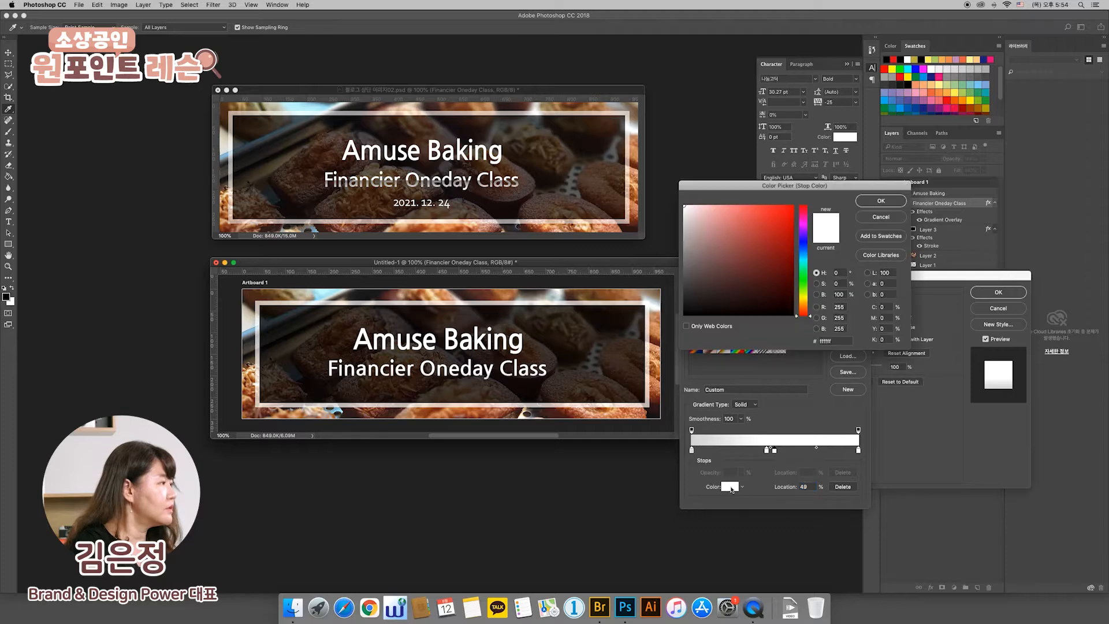
left_click(683, 252)
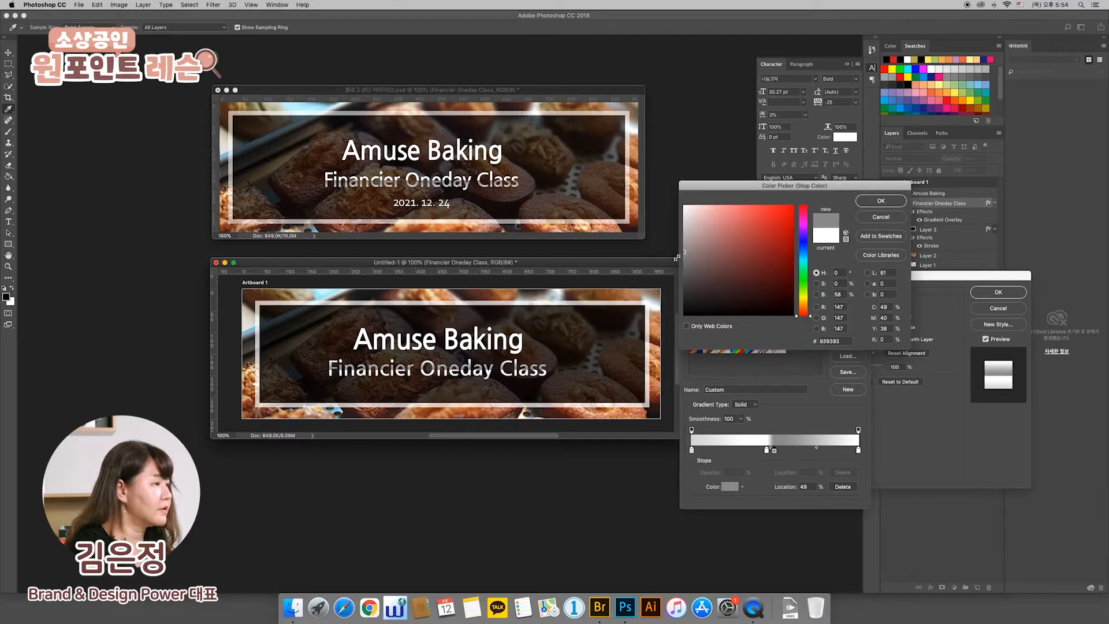
left_click(683, 262)
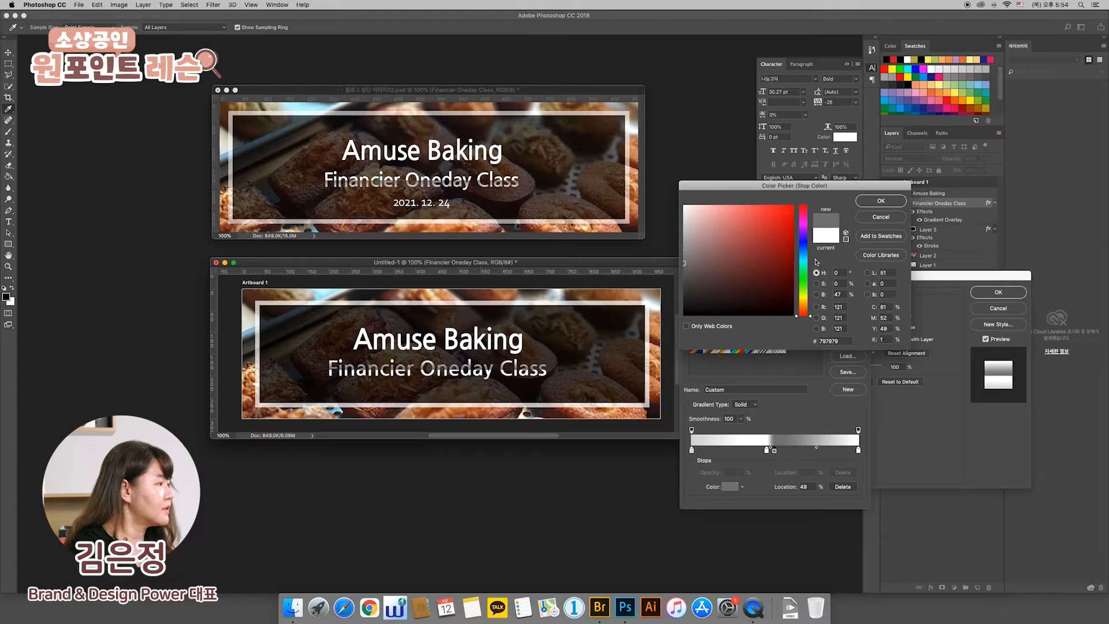
left_click(877, 203)
left_click(767, 454)
left_click_drag(768, 451, 772, 451)
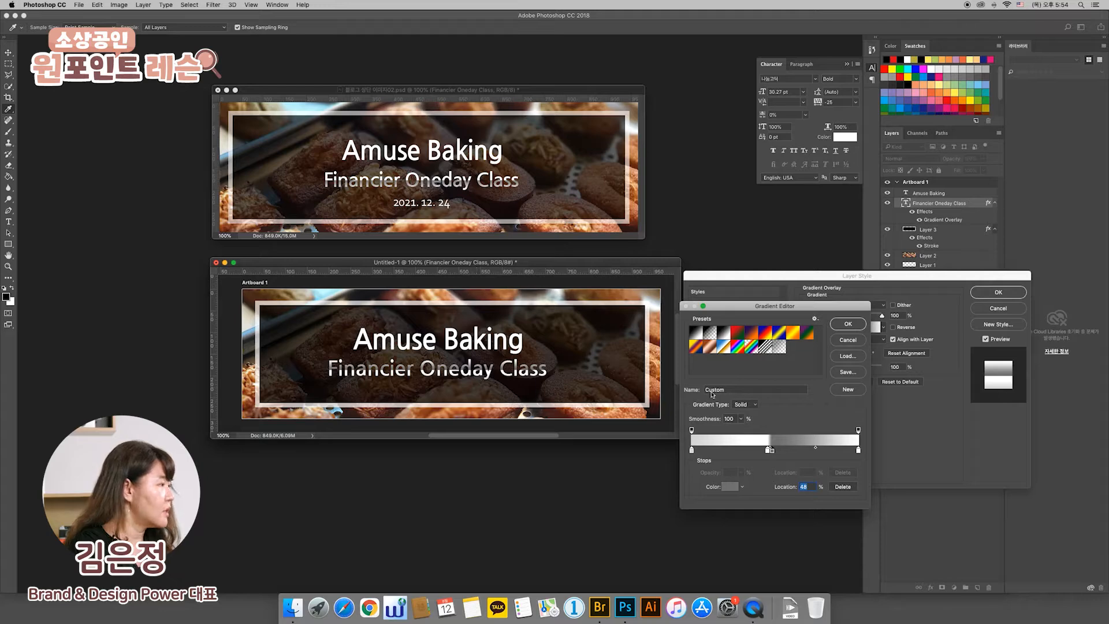
- Accept the custom gradient, reverse its direction and apply the Gradient Overlay to the Financier Oneday Class text
left_click(849, 325)
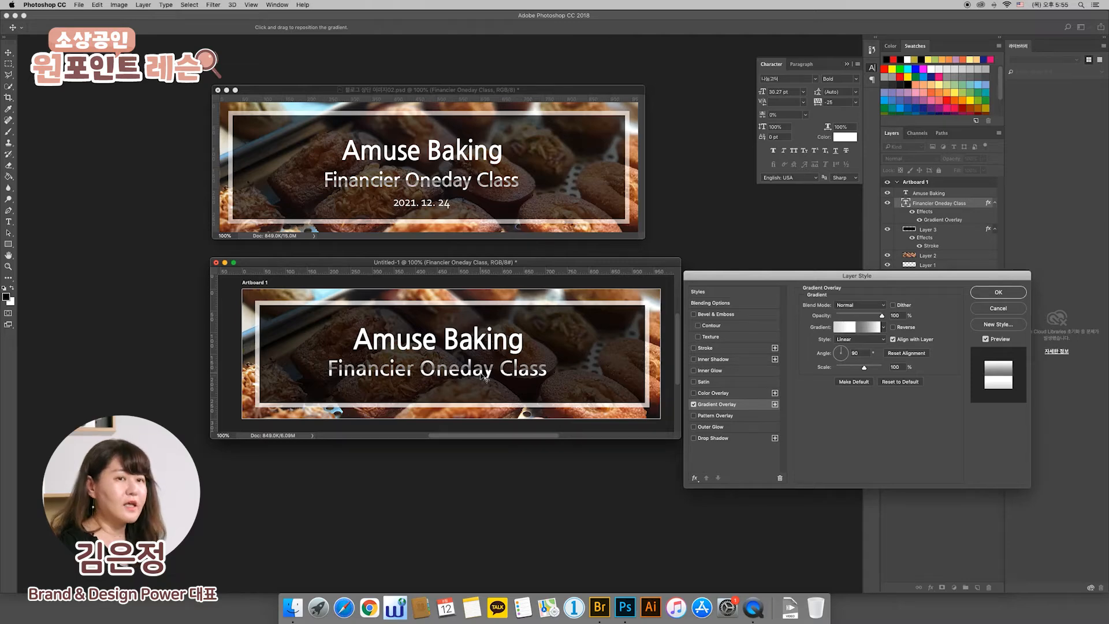
left_click(893, 327)
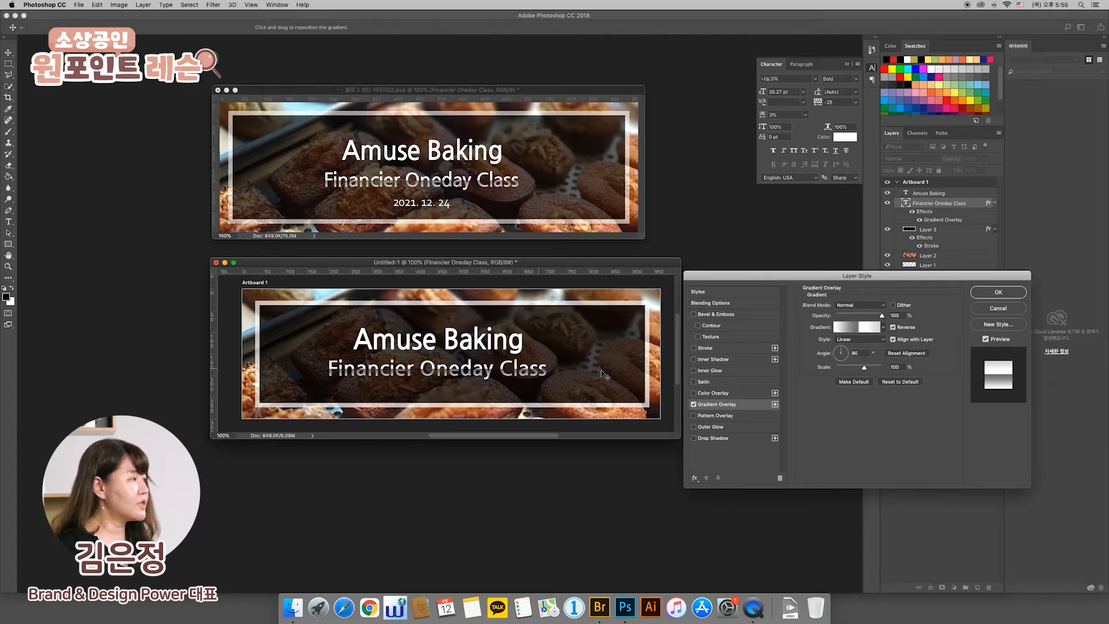
left_click(999, 293)
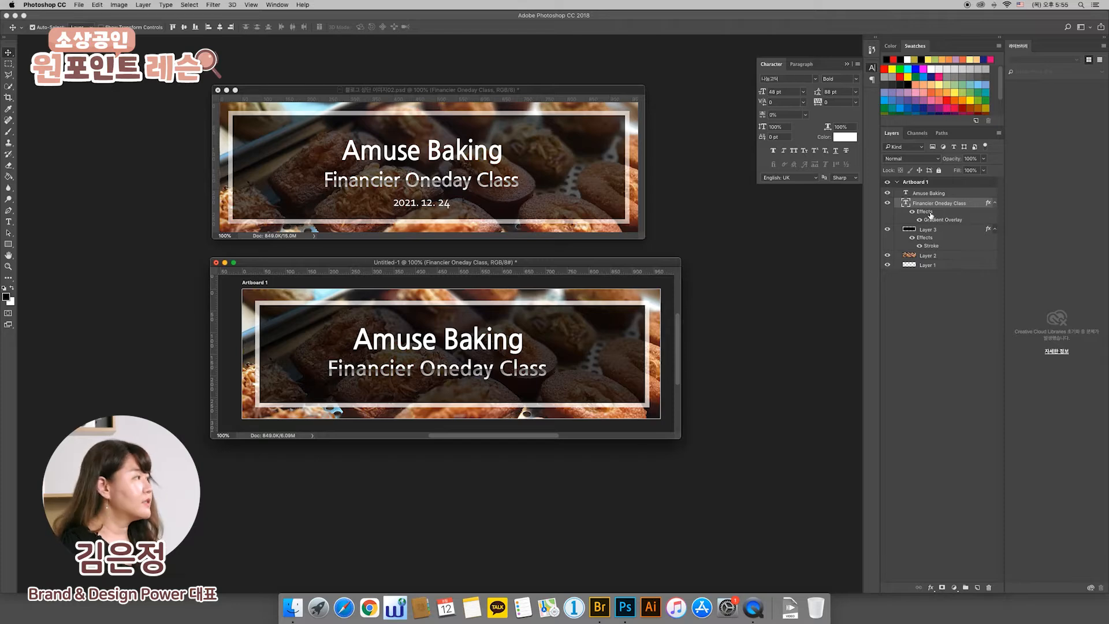
left_click(931, 587)
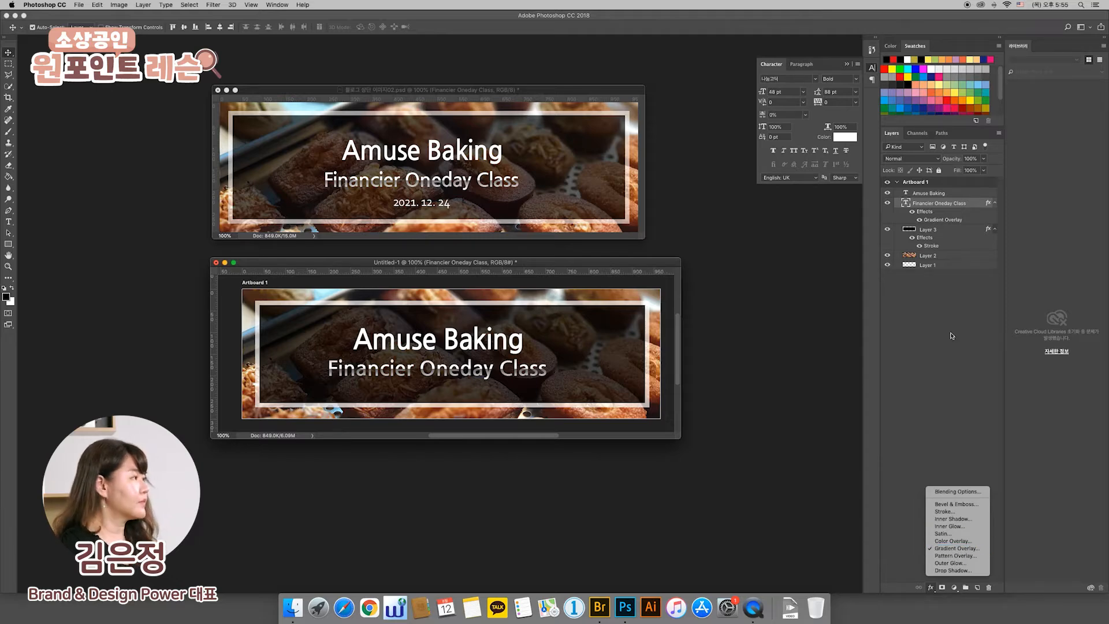
left_click(945, 206)
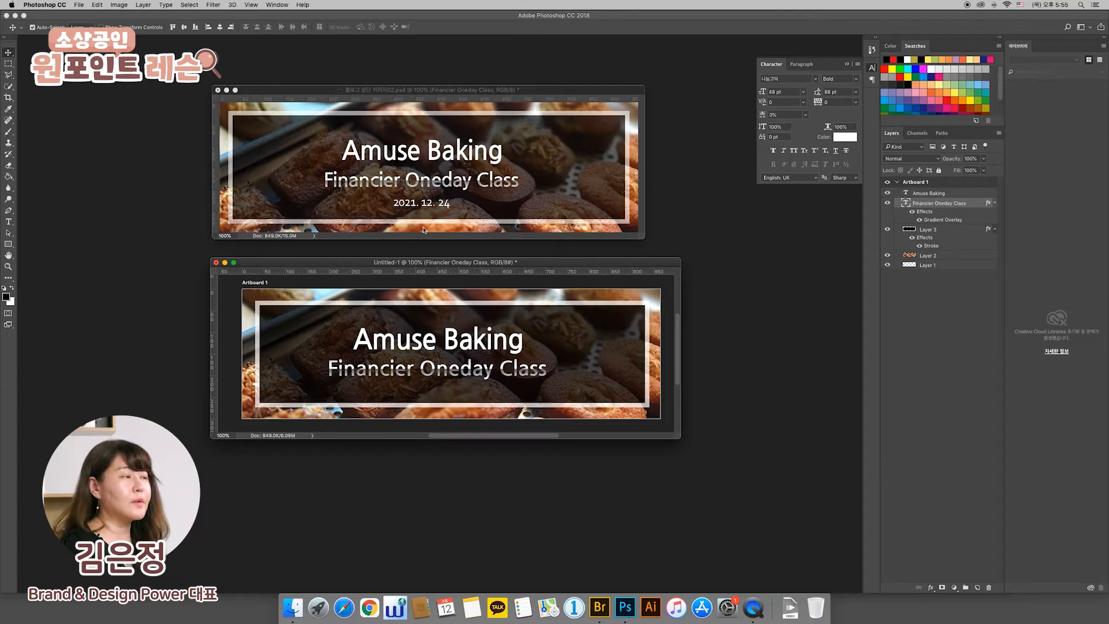
- Add a new text line reading 2021.12.24 beneath the Financier Oneday Class line and commit it
left_click(8, 222)
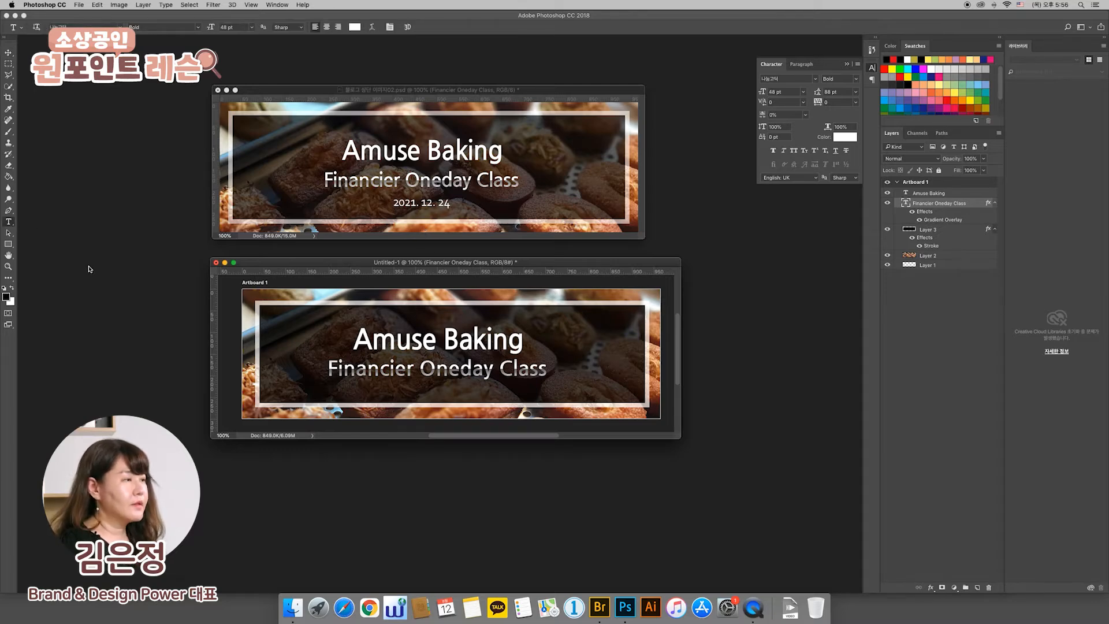
left_click(405, 388)
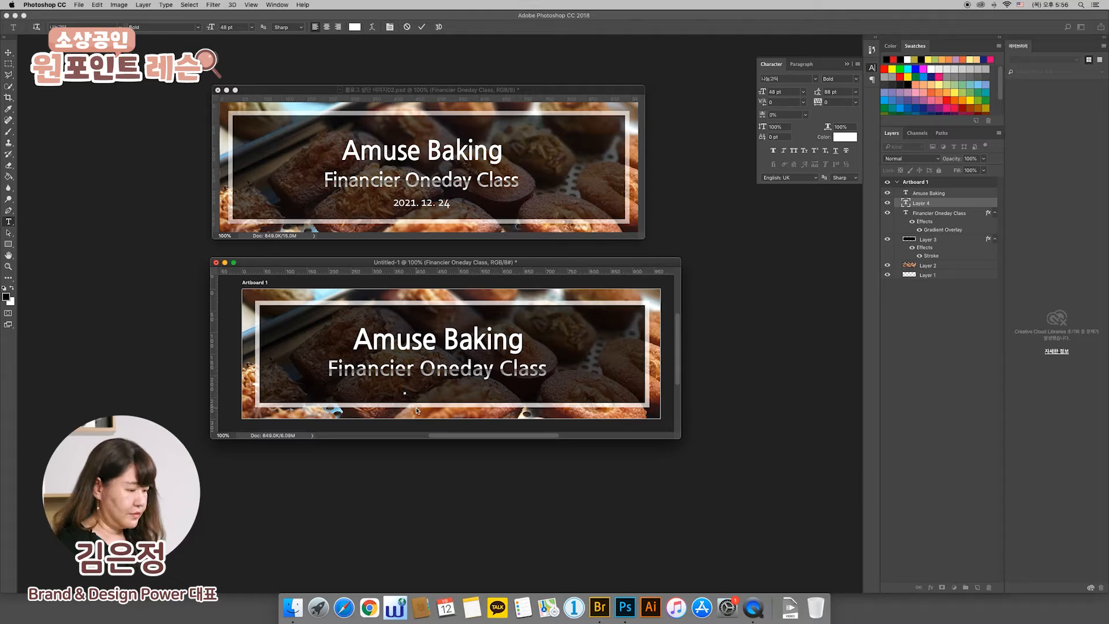
type("20")
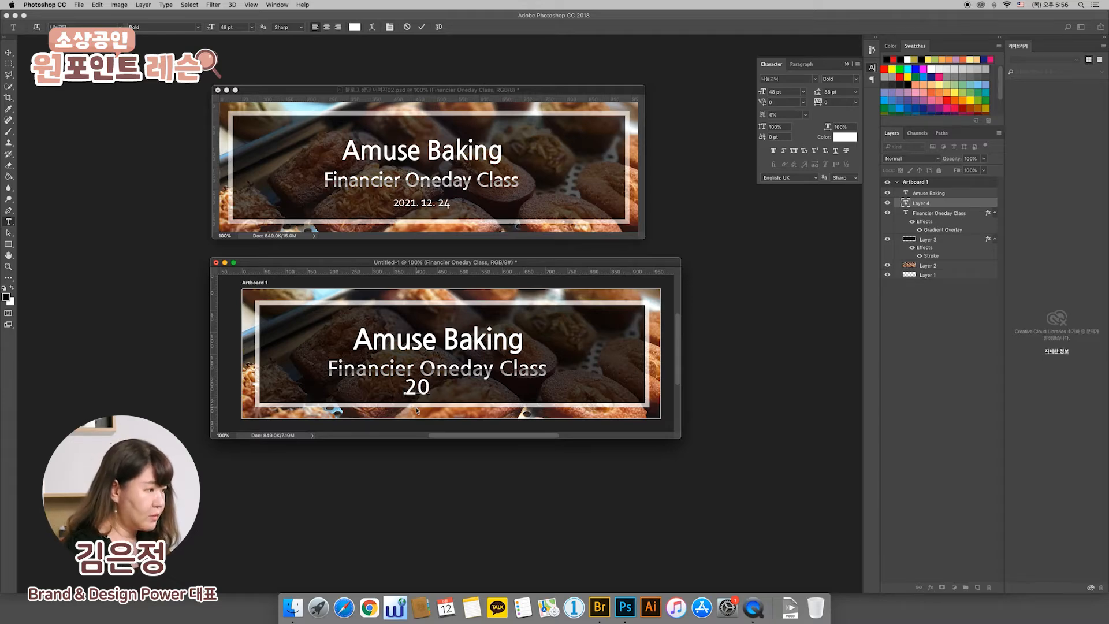
type("21.12.24")
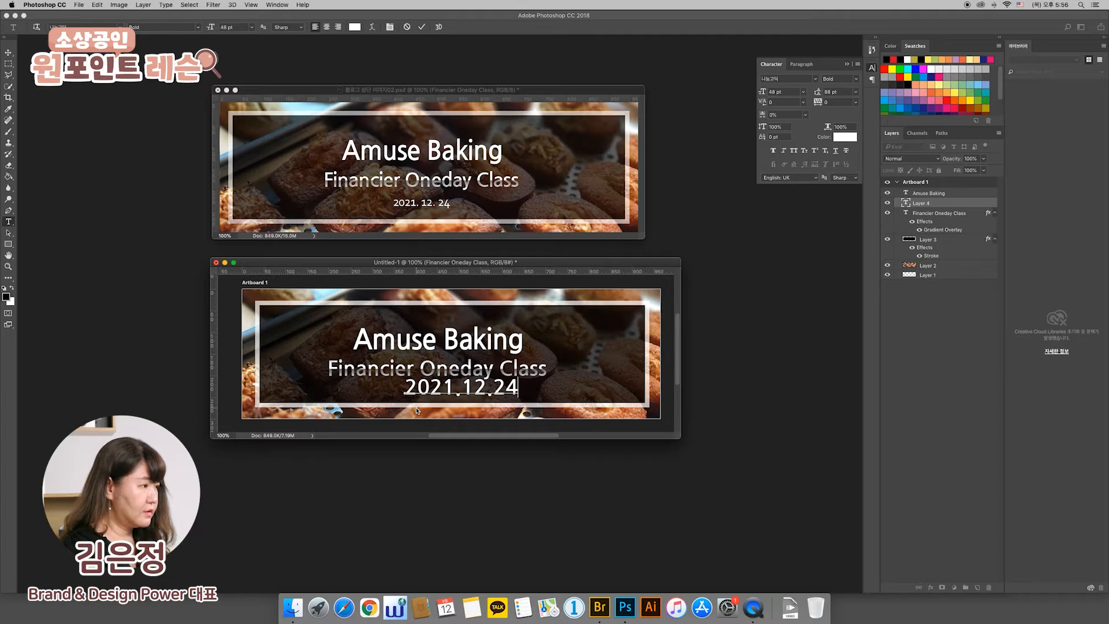
scroll(417, 411, "down", 5)
scroll(427, 411, "right", 10)
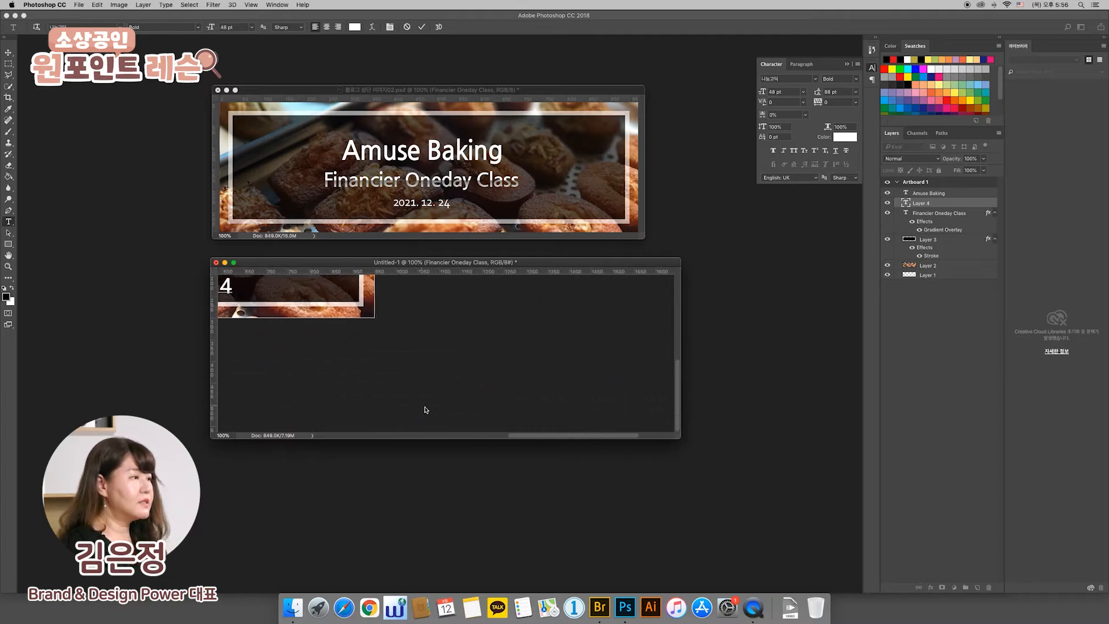
left_click_drag(530, 436, 452, 436)
left_click_drag(677, 387, 674, 341)
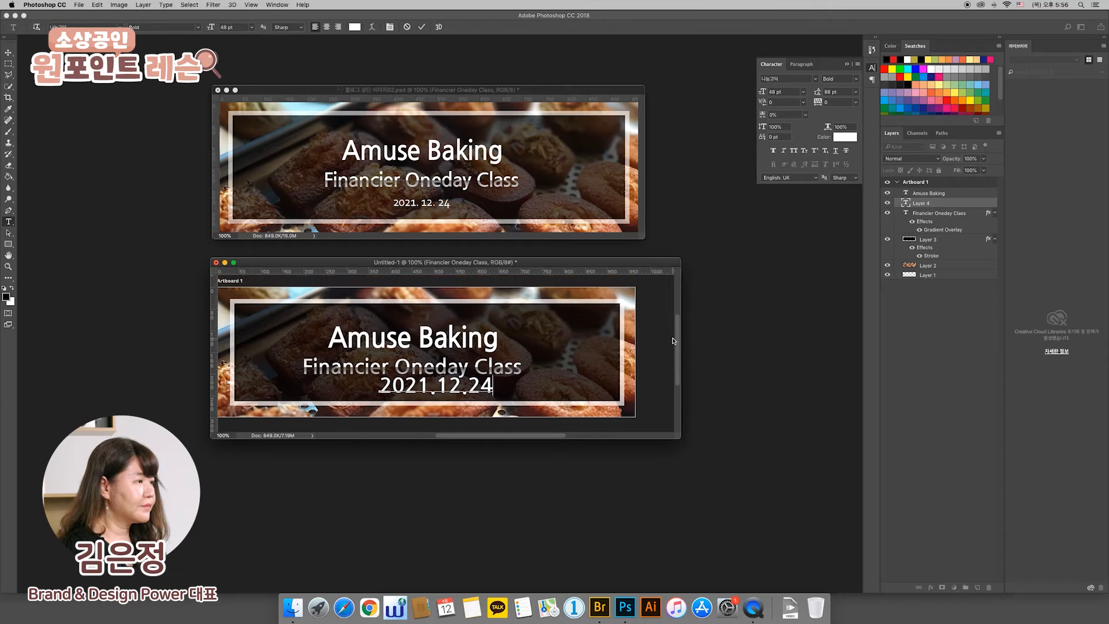
left_click(907, 205)
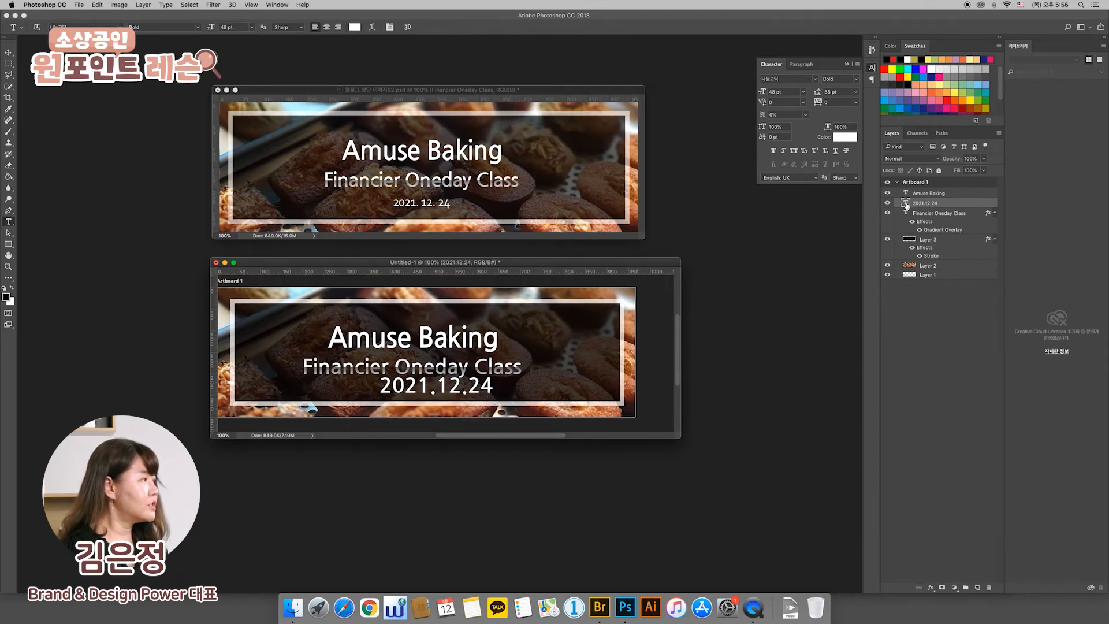
- Try a 30 pt font size on the whole 2021.12.24 text and set it to 24 pt
double_click(906, 205)
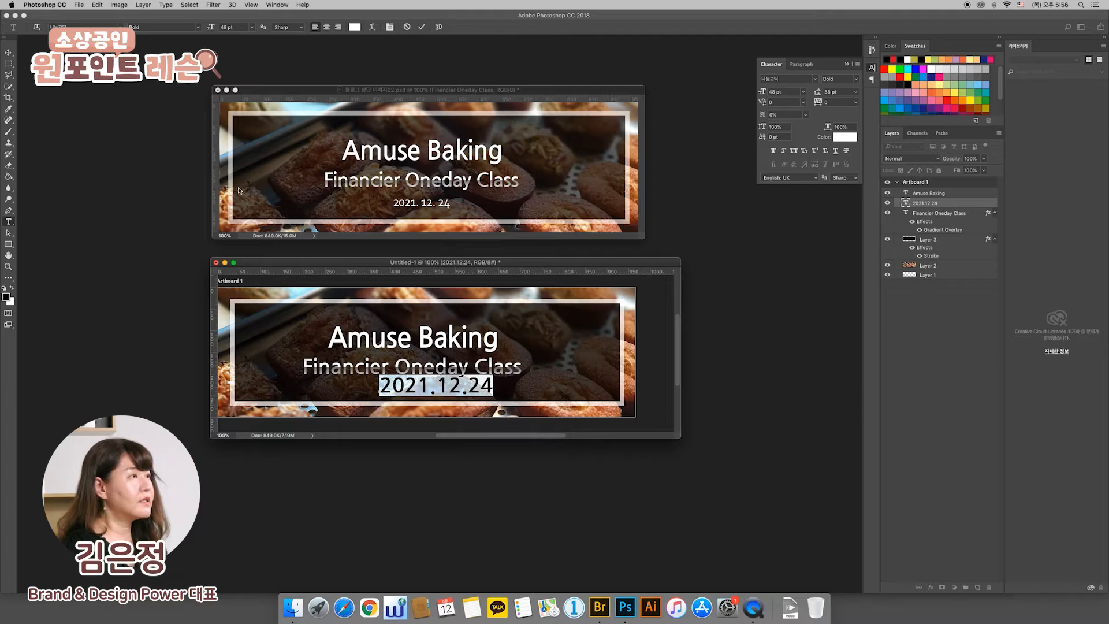
left_click(251, 27)
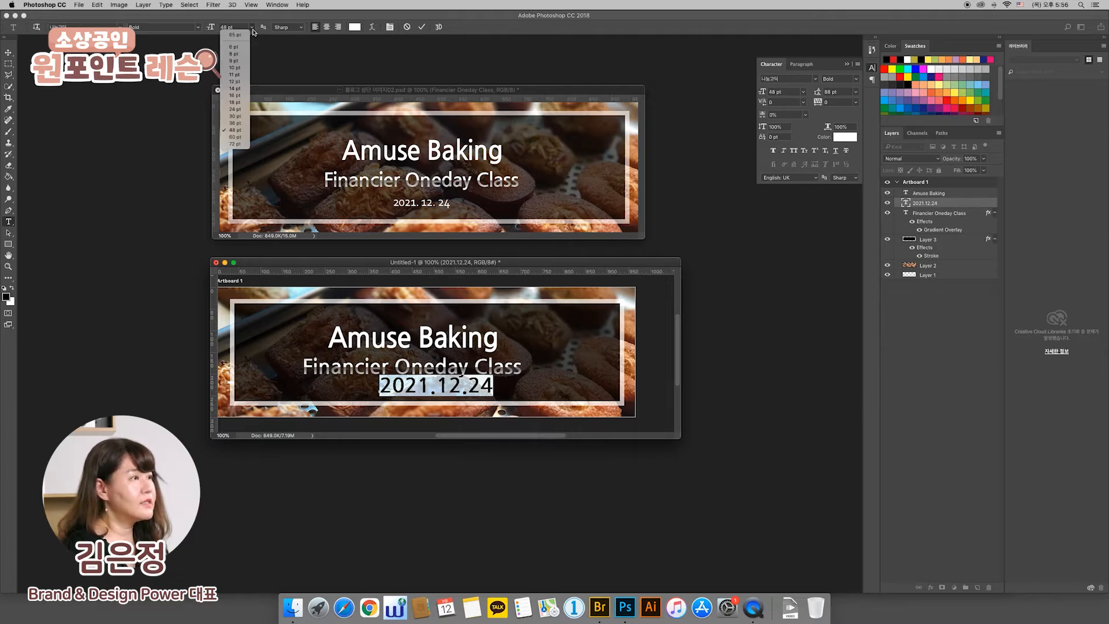
left_click(232, 117)
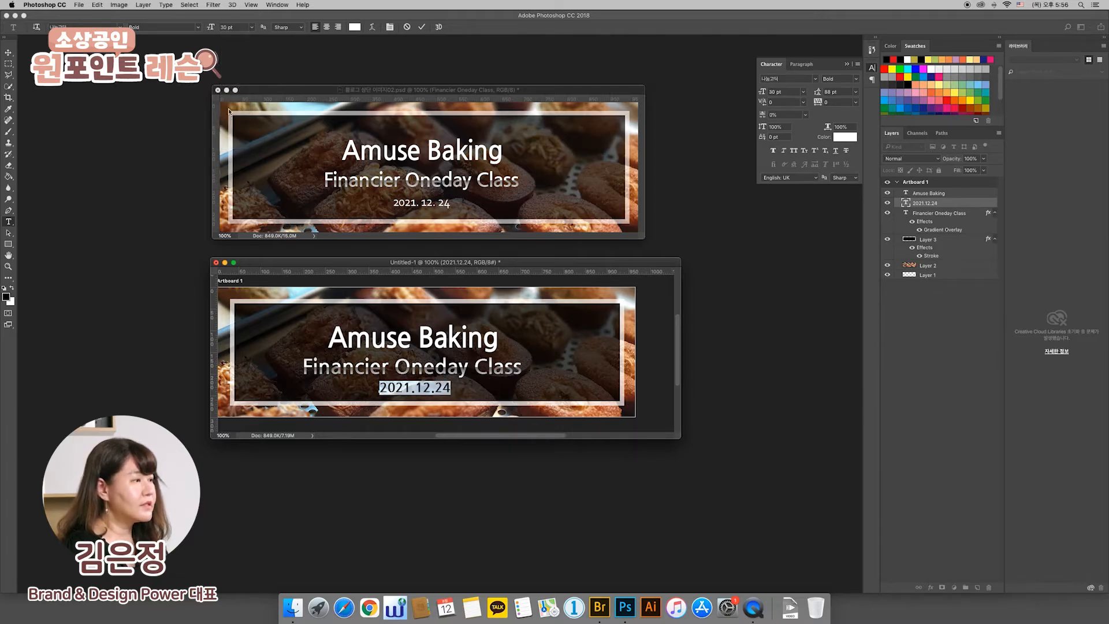
left_click(252, 27)
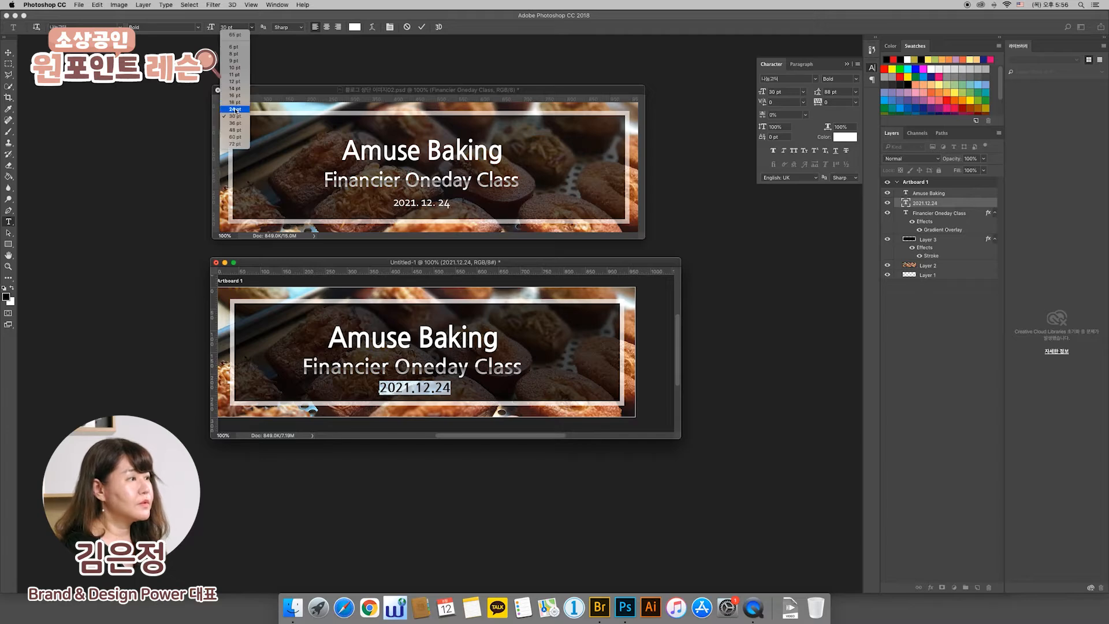
left_click(236, 110)
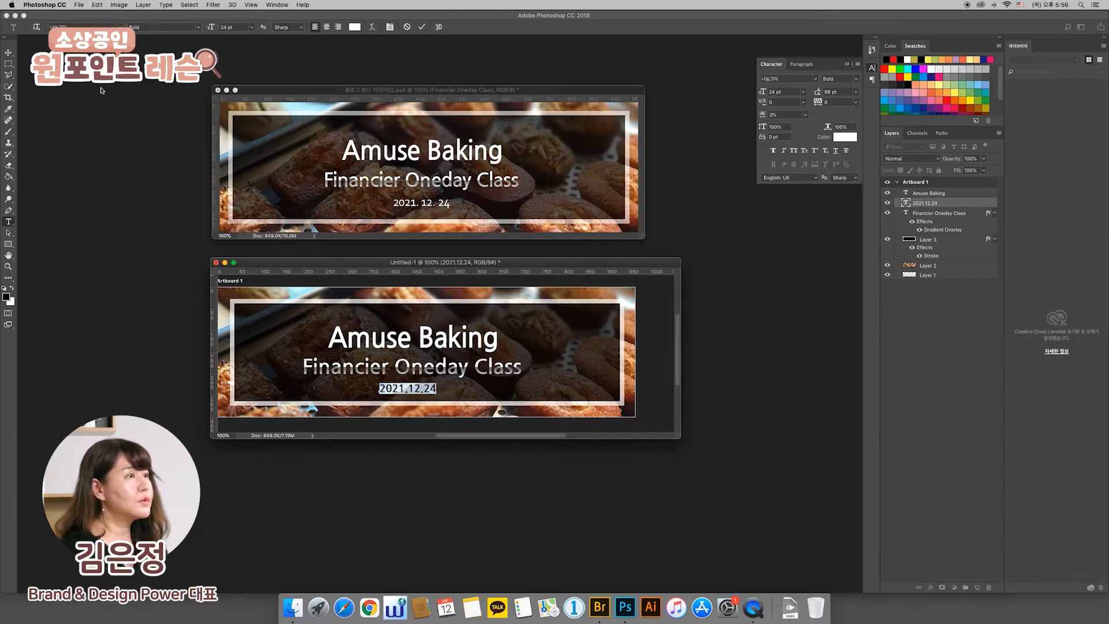
- Move the 2021.12.24 line so it sits centered beneath the Financier Oneday Class line
left_click(8, 52)
left_click_drag(415, 388, 422, 390)
left_click_drag(445, 436, 438, 438)
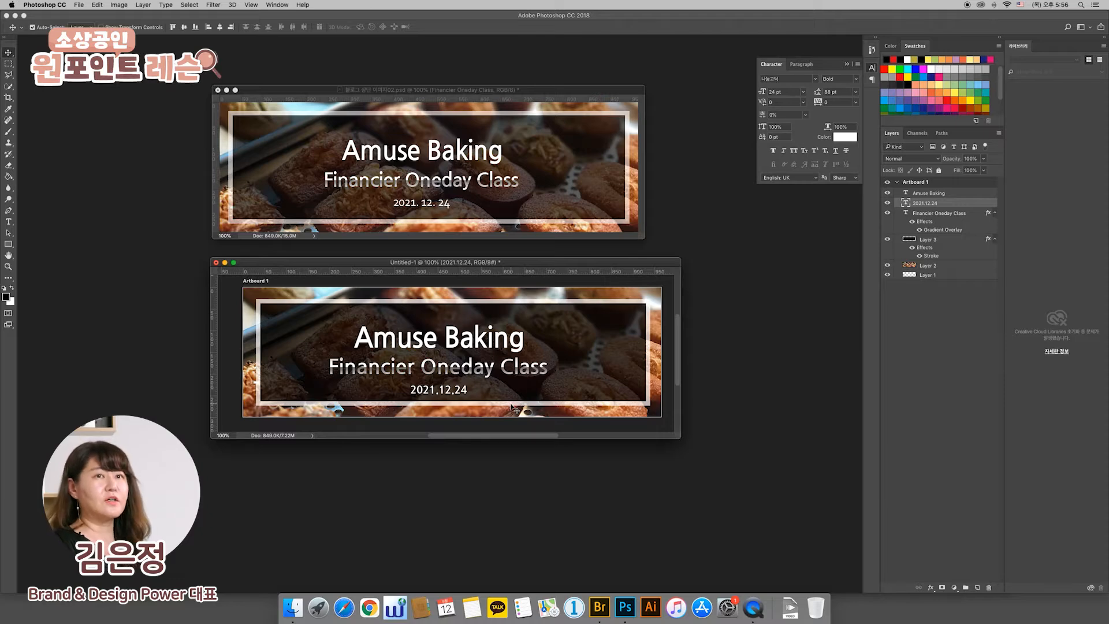
- Save the finished banner in Photoshop format with layers as 02.psd in the sample folder
left_click(80, 5)
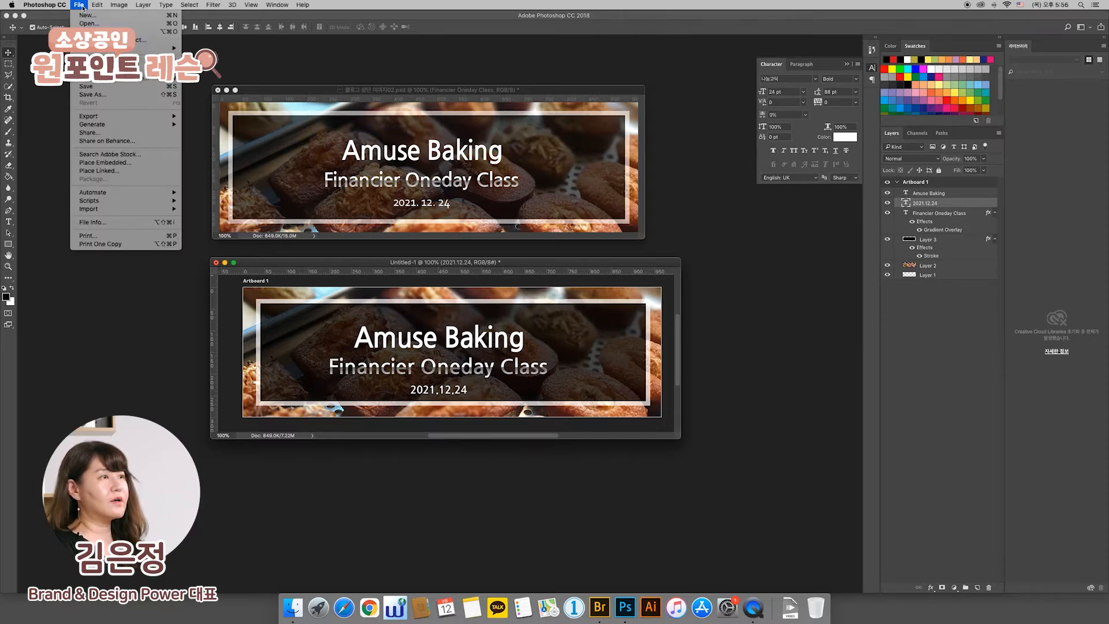
left_click(91, 87)
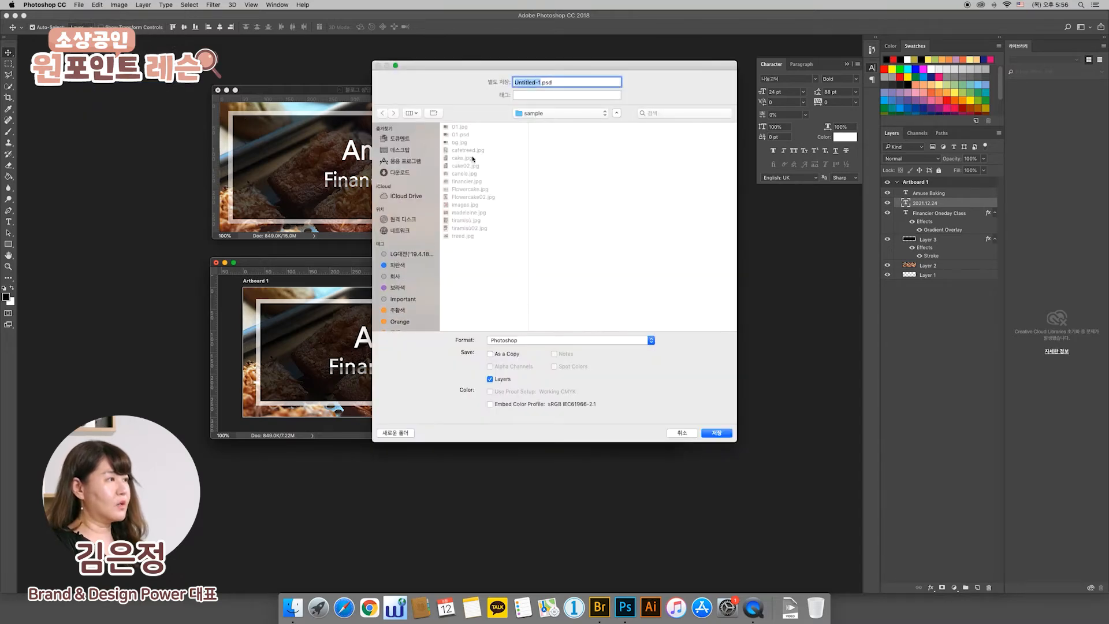
left_click(501, 340)
left_click(510, 340)
type("02")
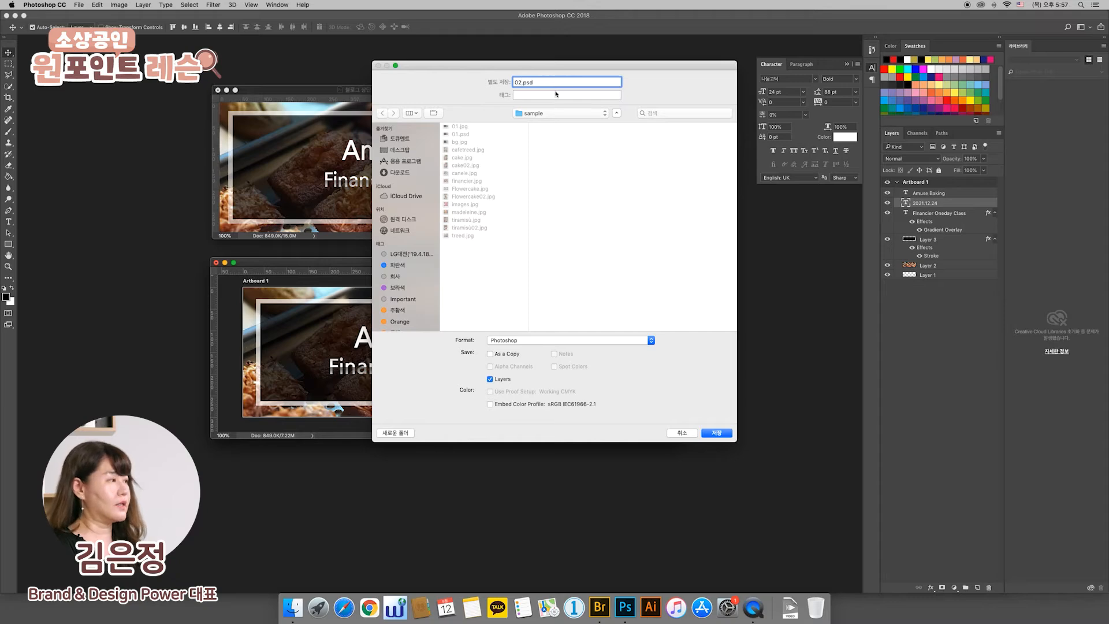
left_click(711, 432)
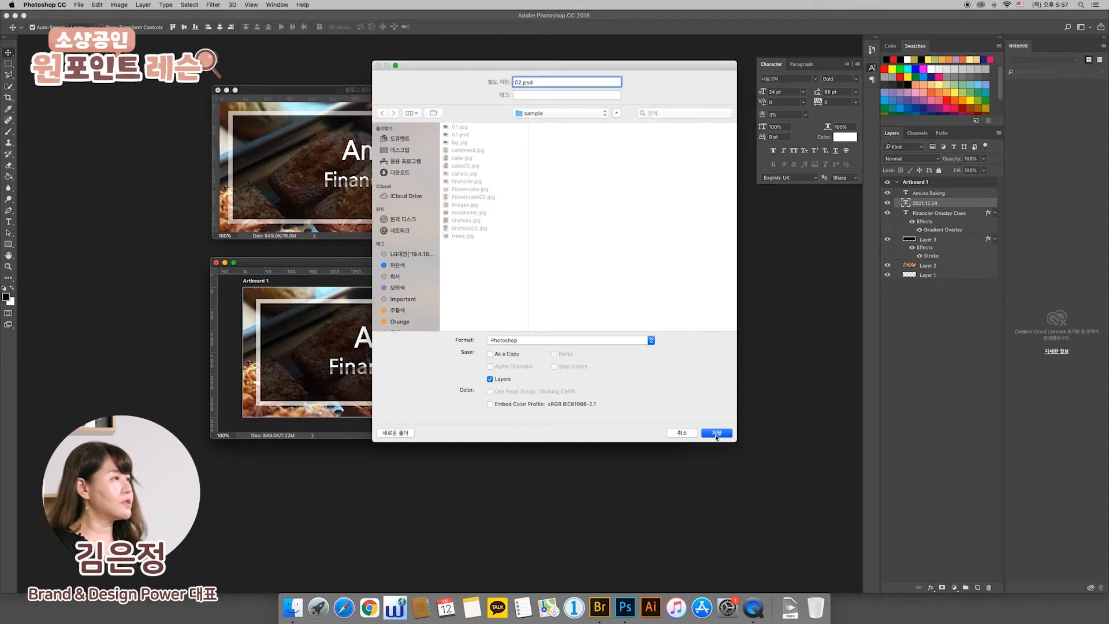
mouse_move(506, 264)
left_mouse_down()
mouse_move(488, 273)
mouse_move(498, 268)
left_mouse_up()
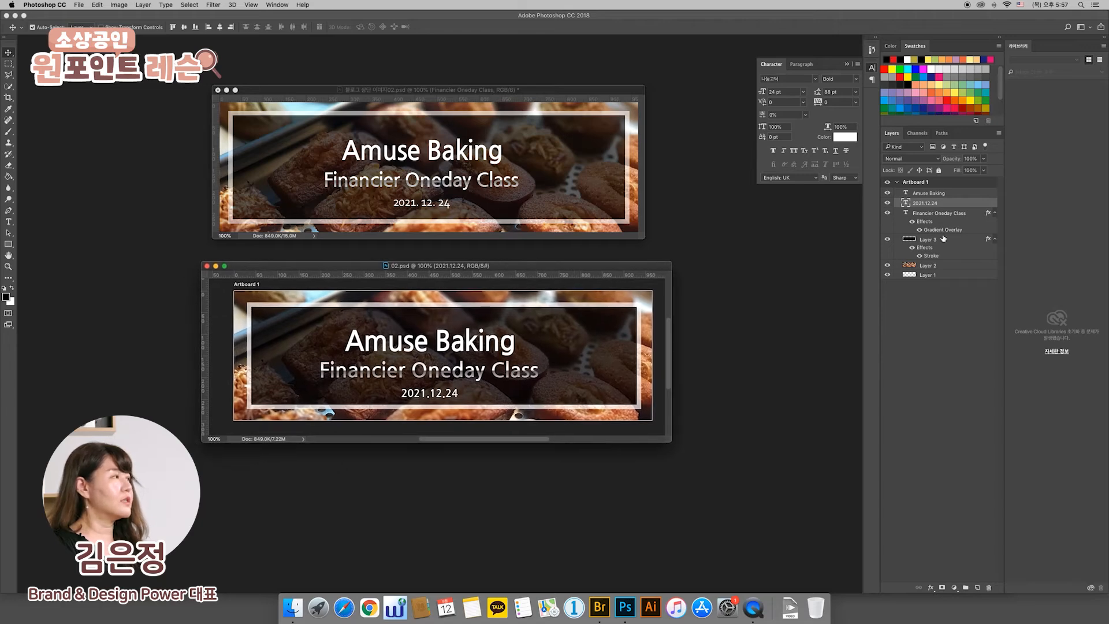
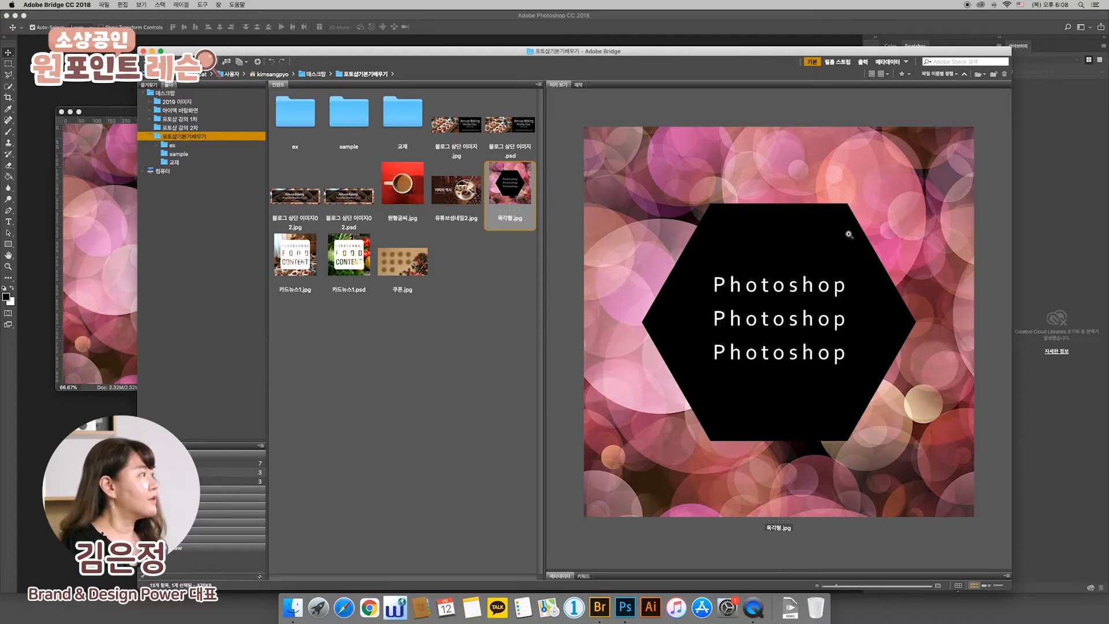
- Switch from Bridge to Photoshop and resample images.jpg to a resolution of 72 pixels/inch
left_click(122, 83)
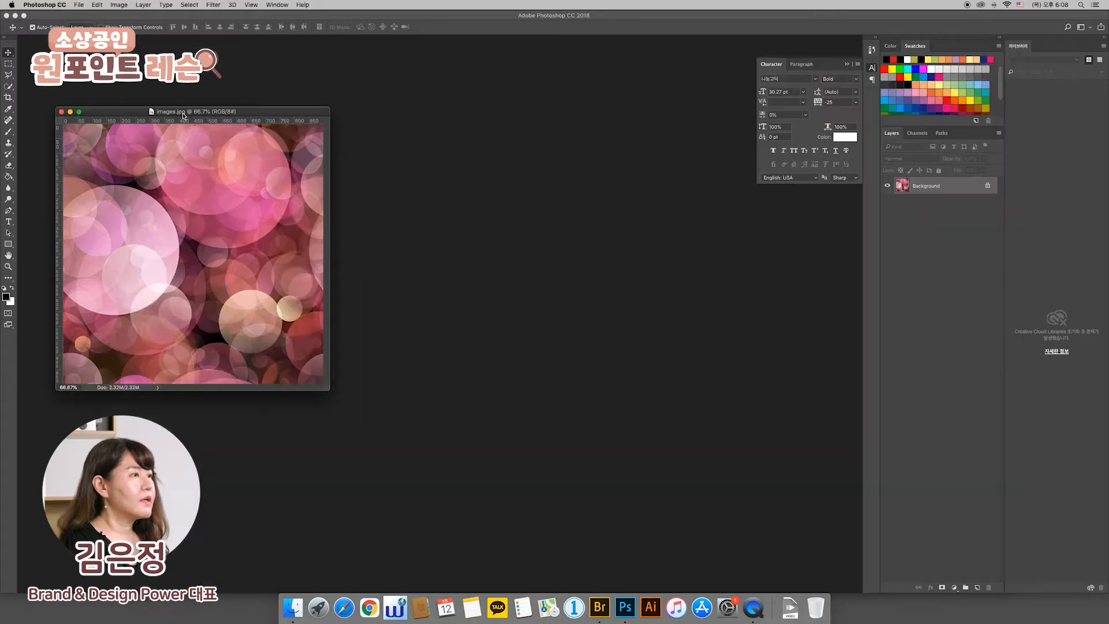
left_click_drag(248, 112, 305, 97)
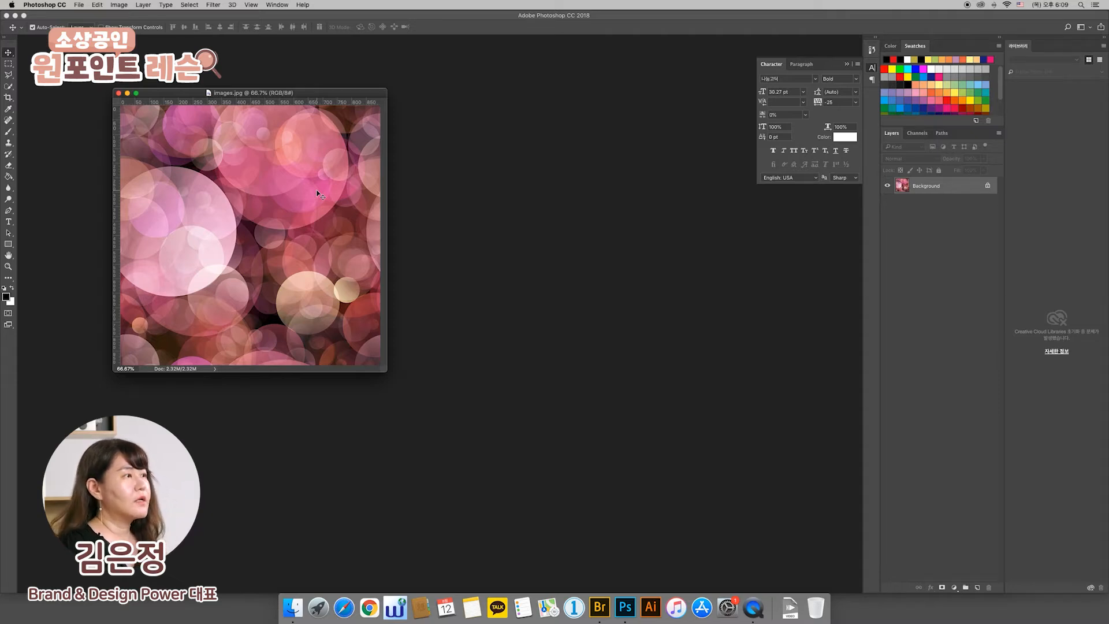
left_click_drag(316, 92, 369, 95)
right_click(370, 97)
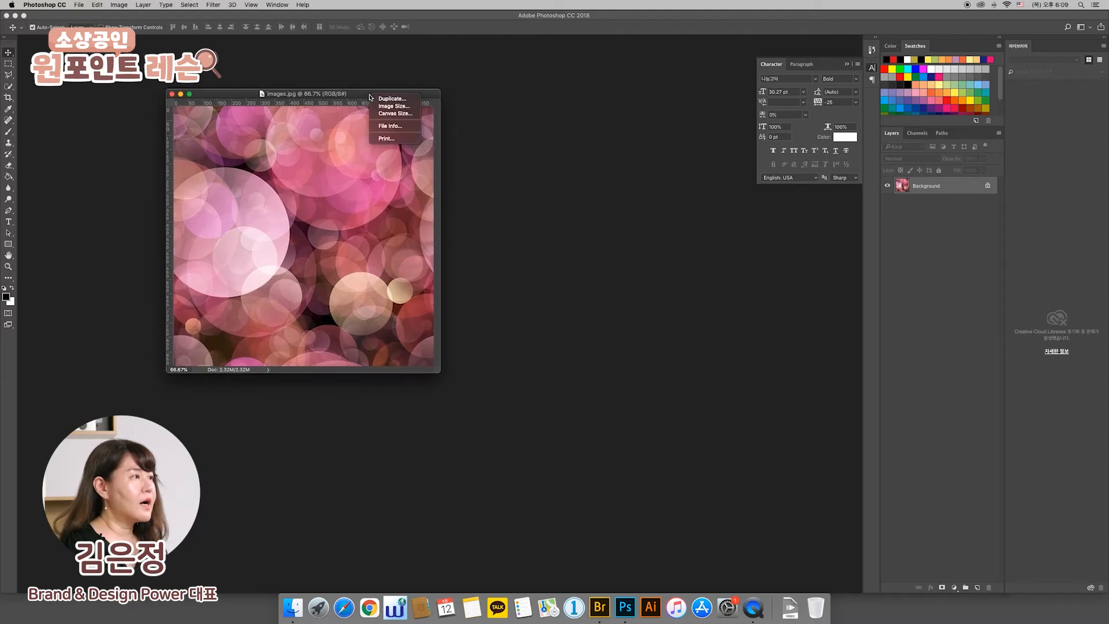
left_click(394, 106)
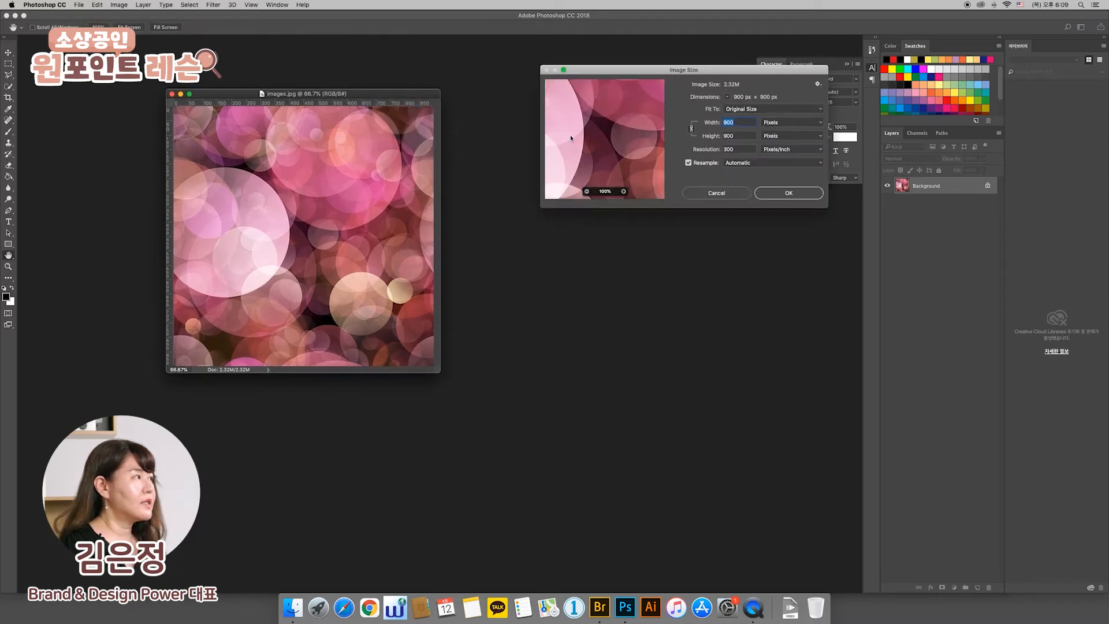
left_click_drag(640, 72, 566, 81)
double_click(663, 159)
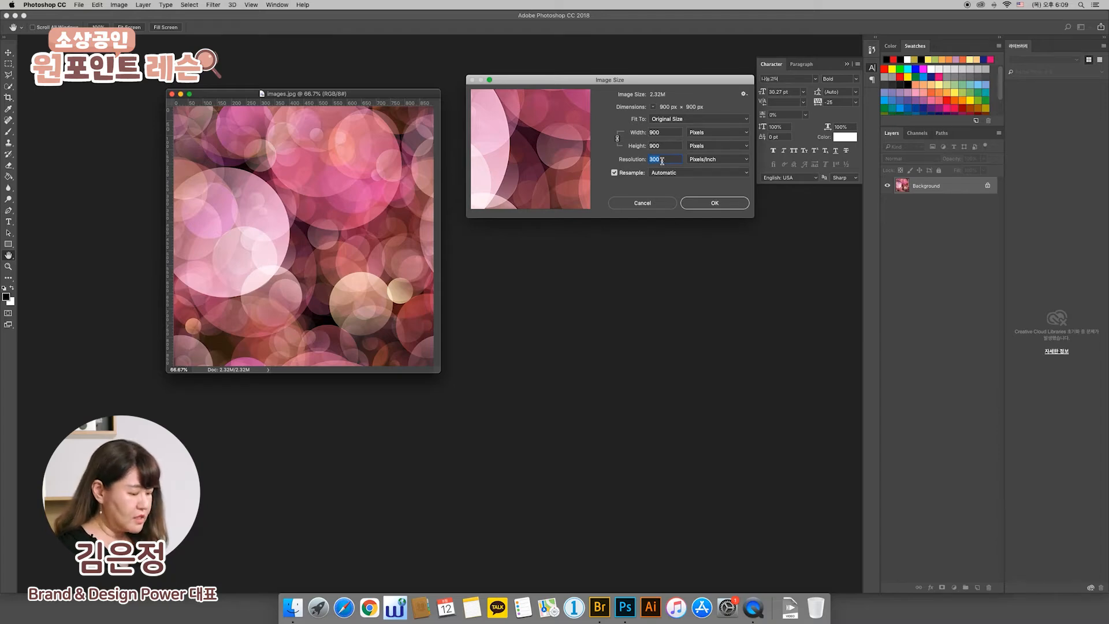
type("72")
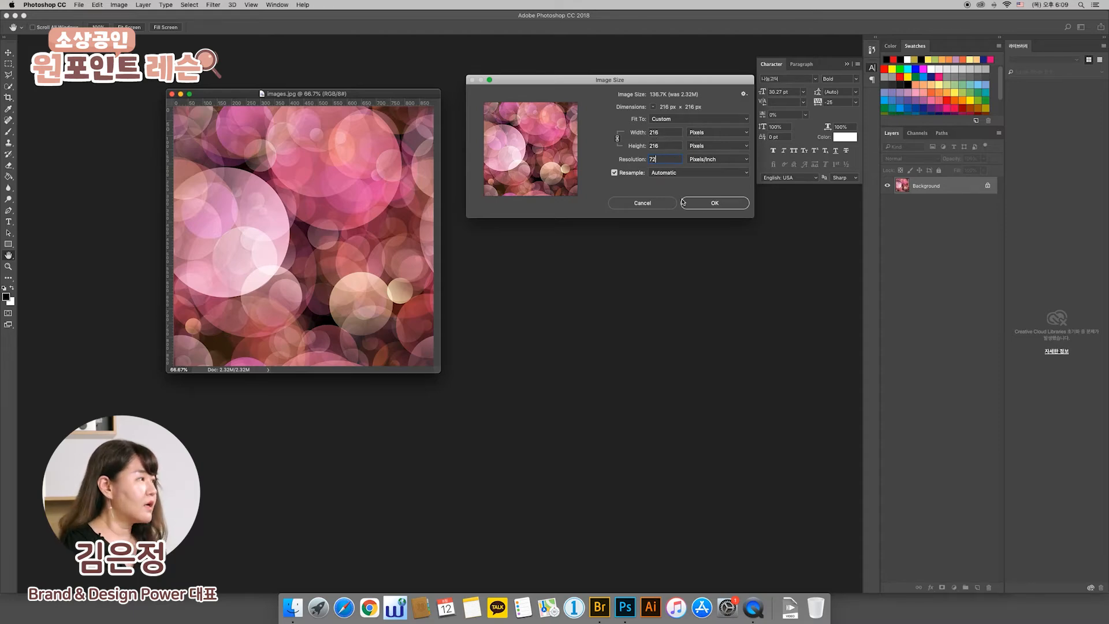
left_click(706, 209)
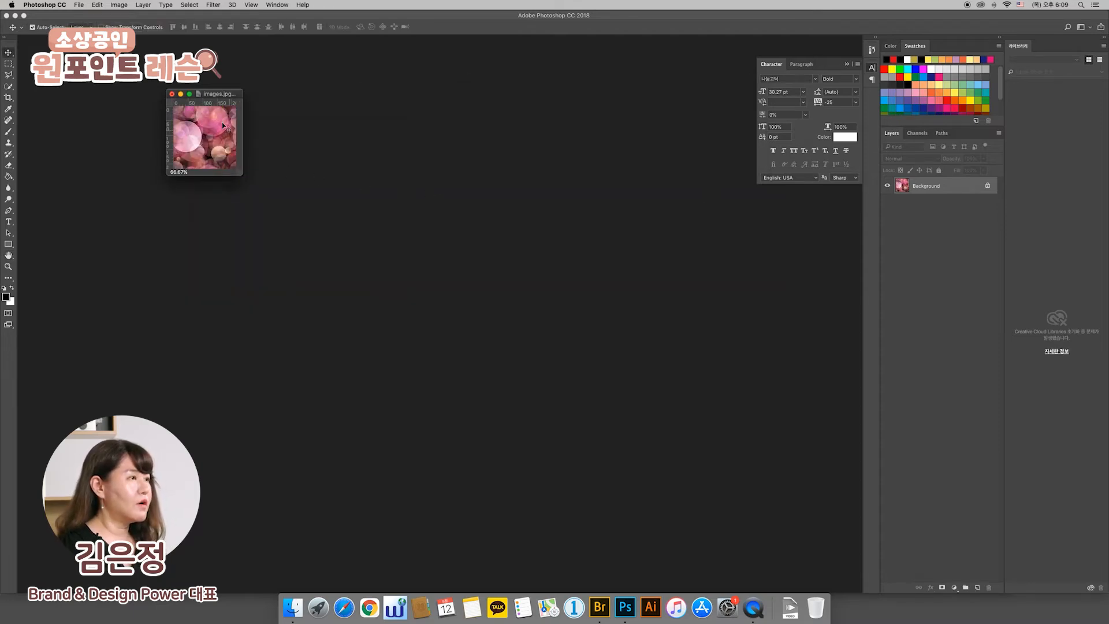
- View the resampled images.jpg at 100% and revert it to its original opened state using the history
left_click_drag(213, 97, 217, 99)
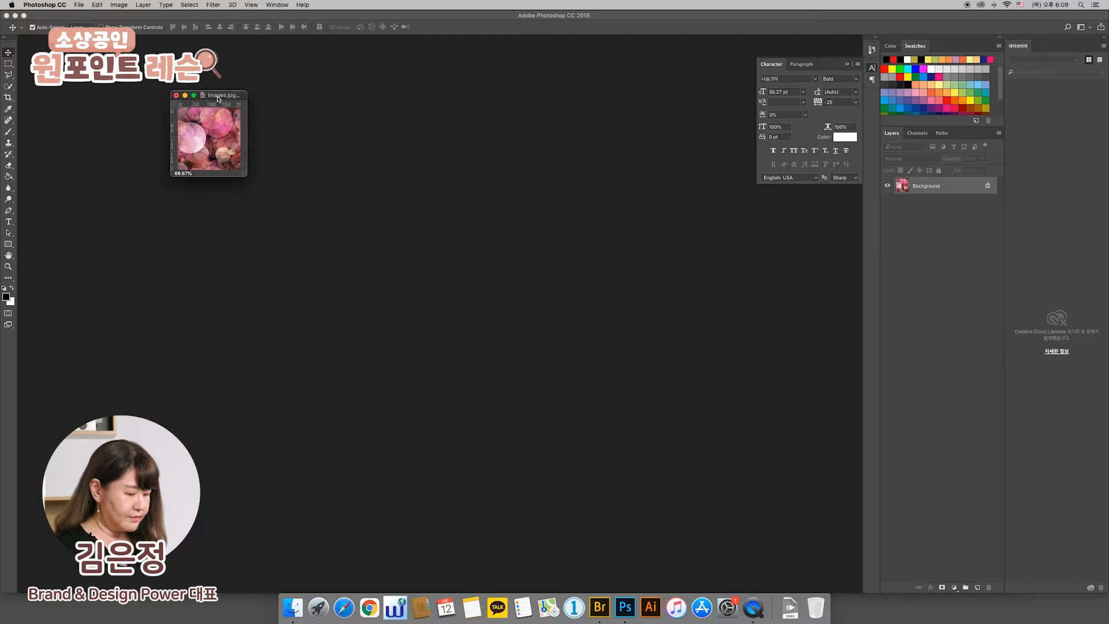
key("super+1")
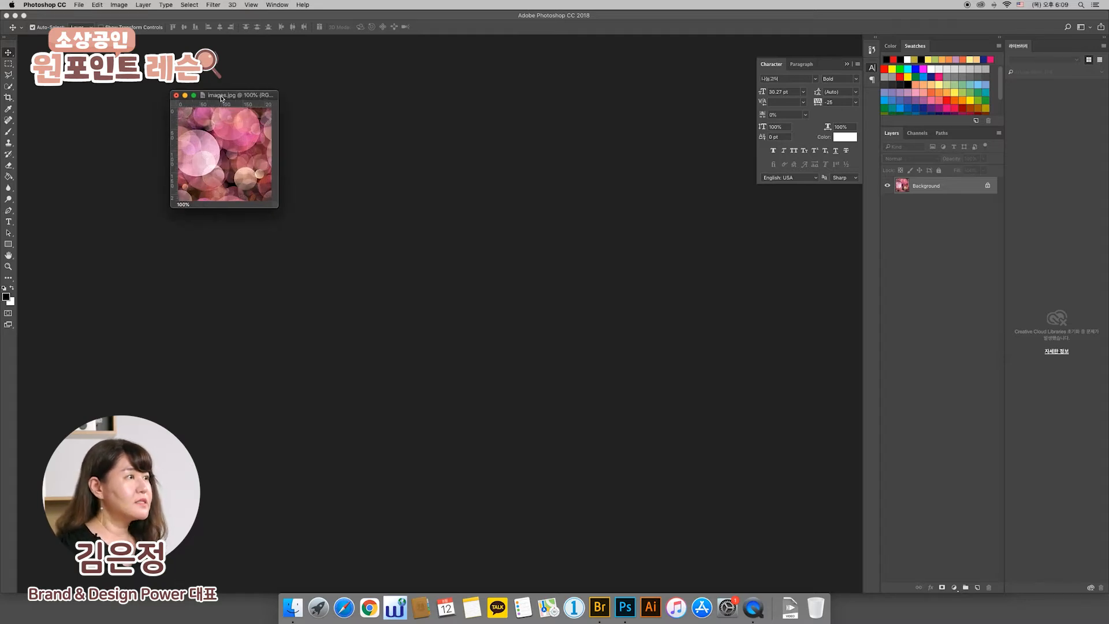
left_click_drag(218, 99, 311, 102)
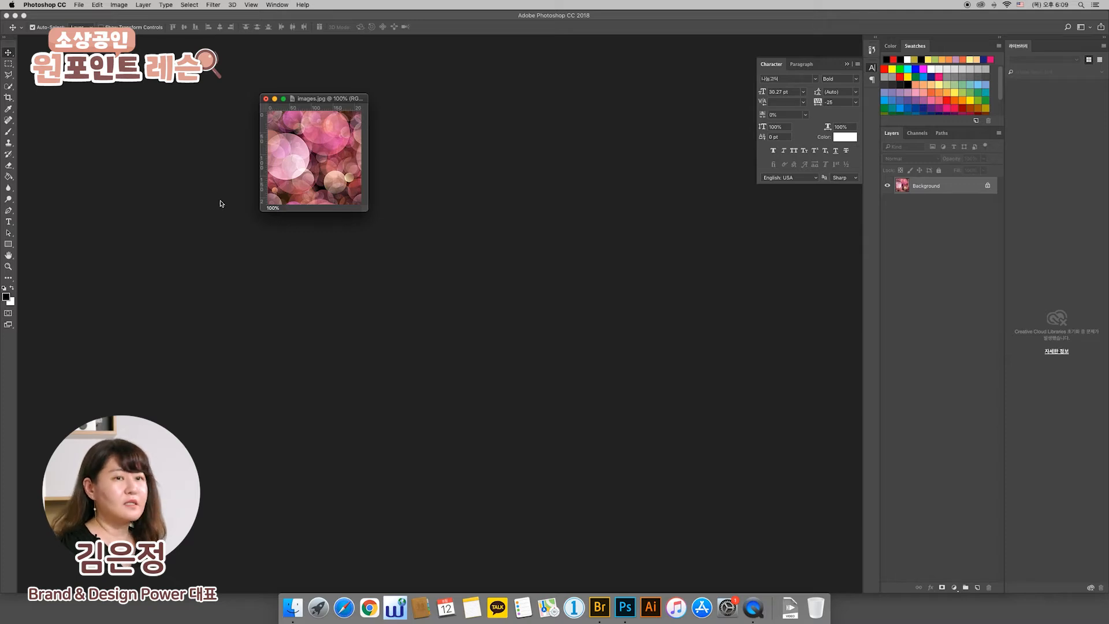
left_click_drag(313, 100, 224, 100)
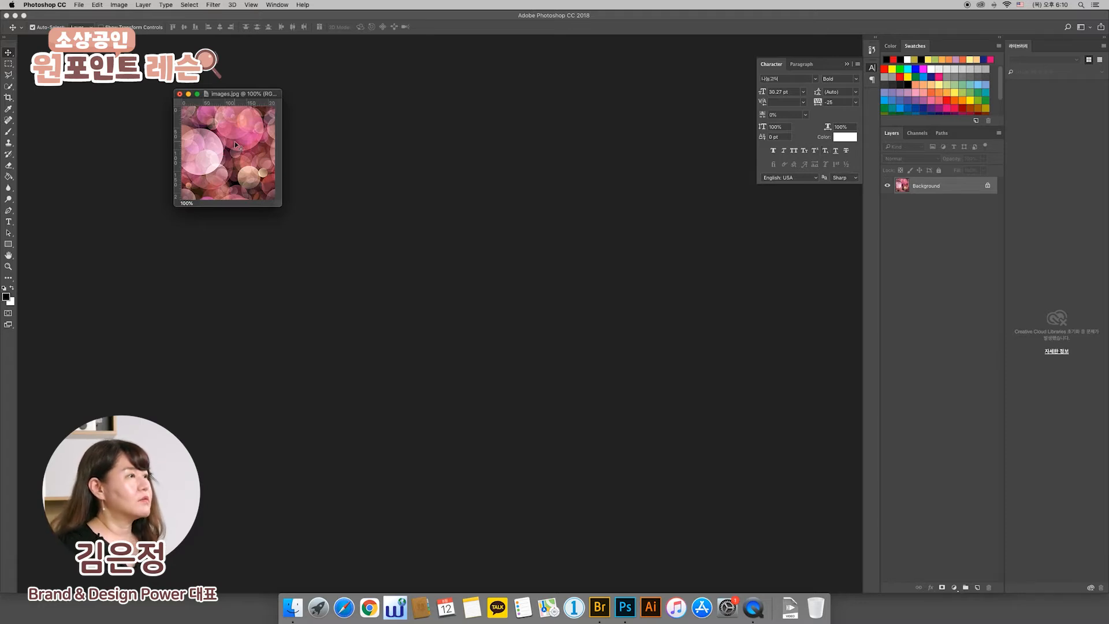
left_click_drag(234, 96, 236, 100)
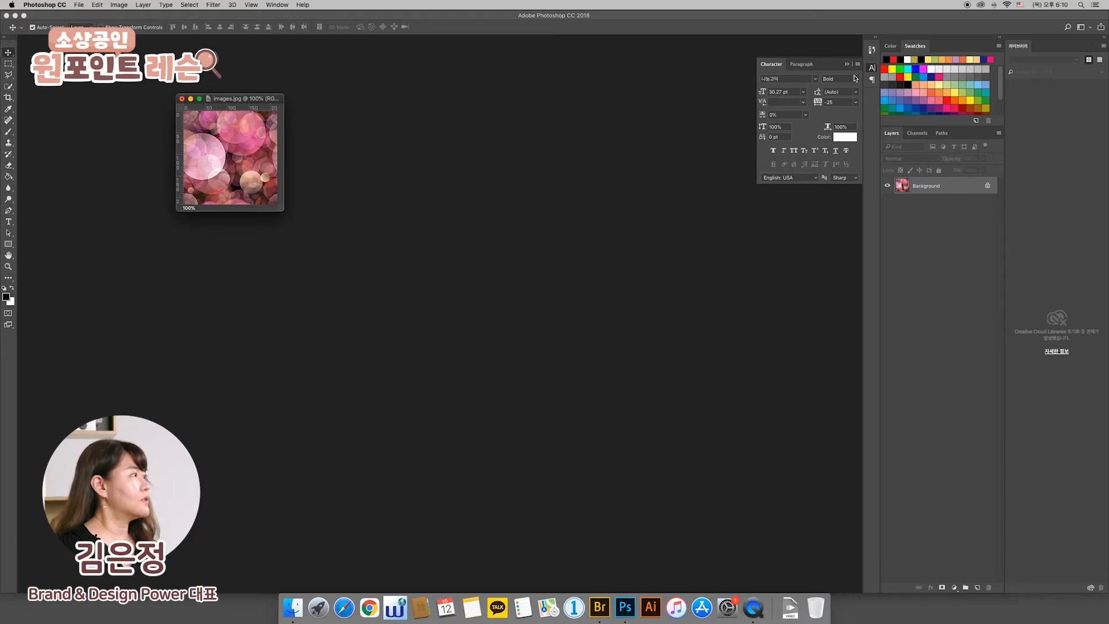
left_click(872, 50)
left_click(834, 63)
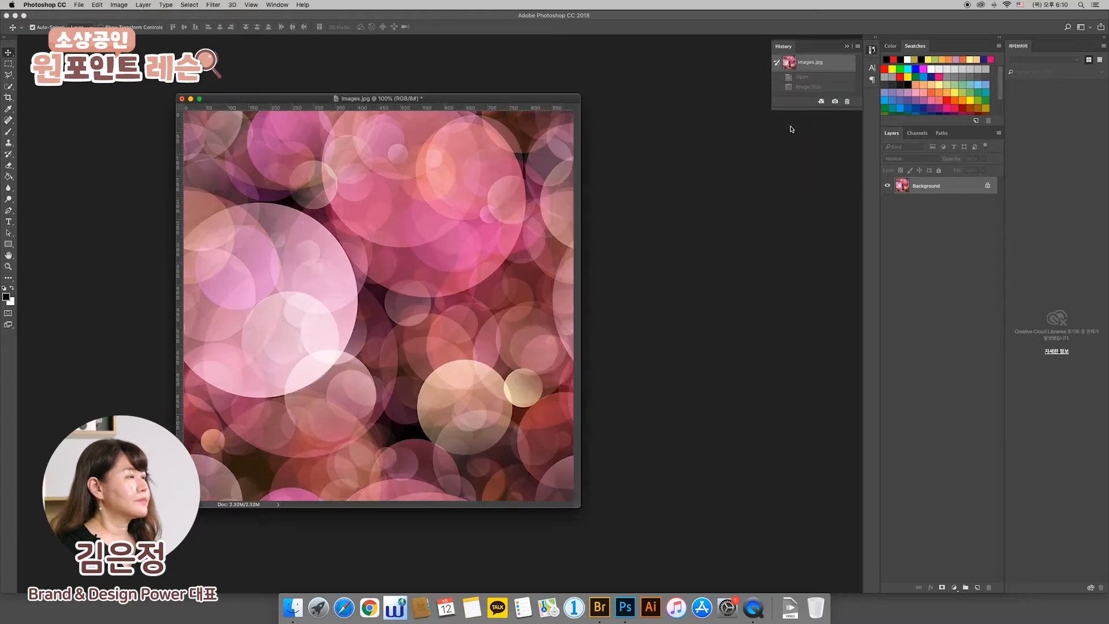
left_click_drag(454, 100, 428, 90)
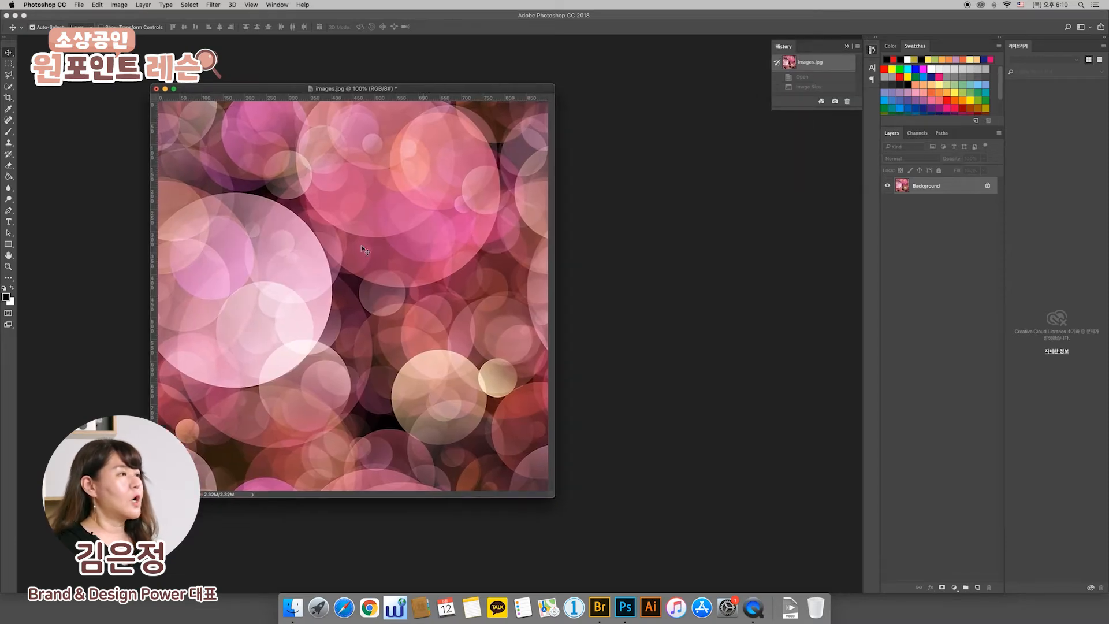
- Check the black hexagon reference image in Adobe Bridge and return to Photoshop with the Polygon Tool active
left_click(606, 602)
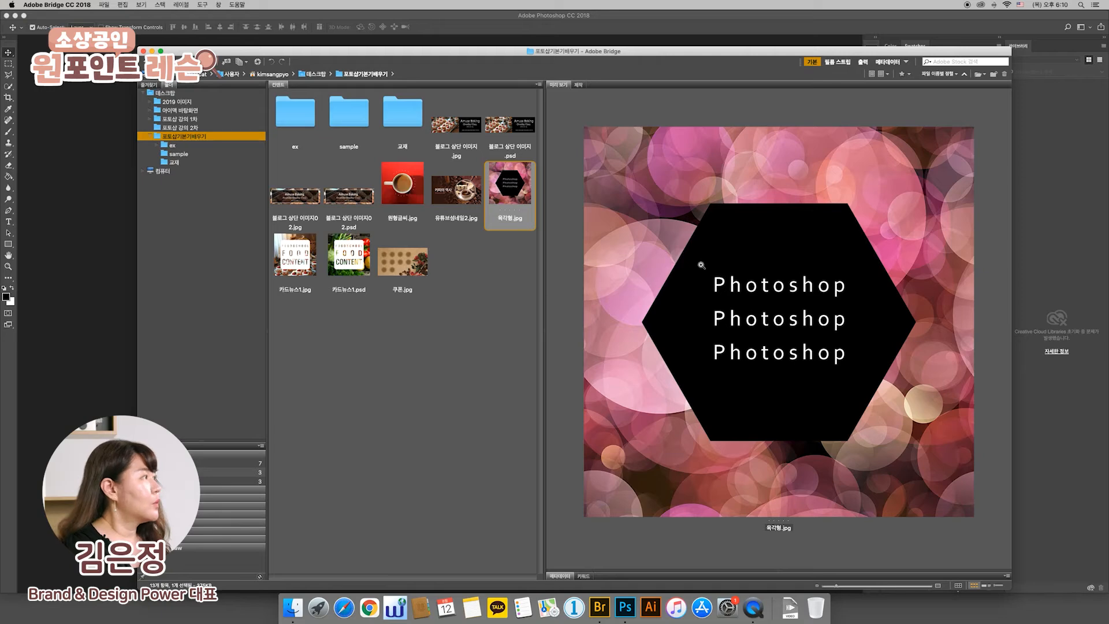
left_click(68, 157)
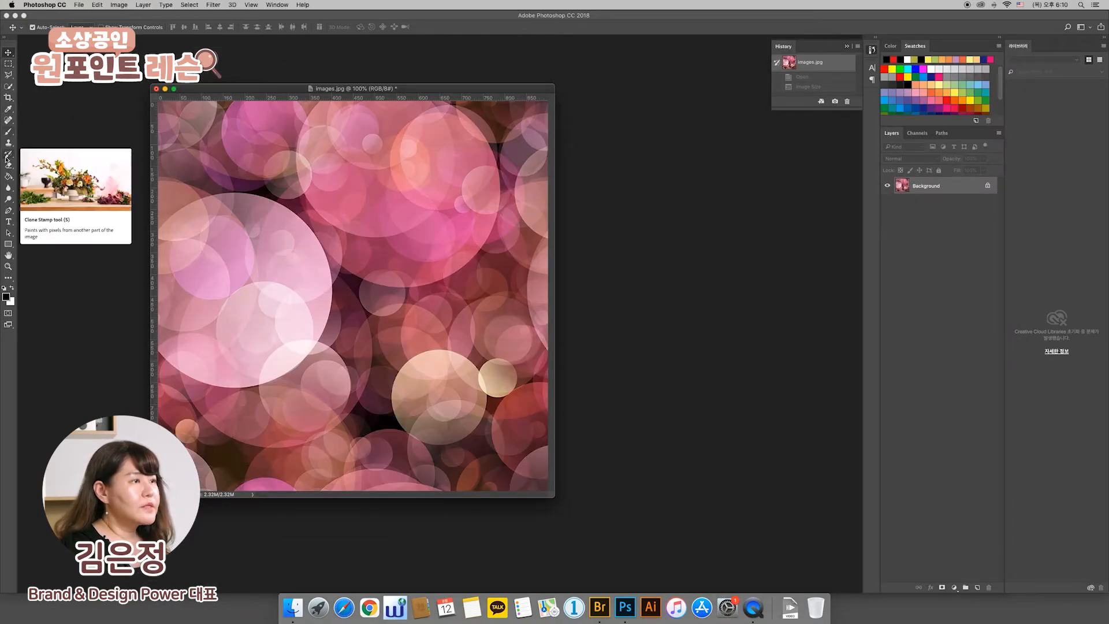
left_click(9, 245)
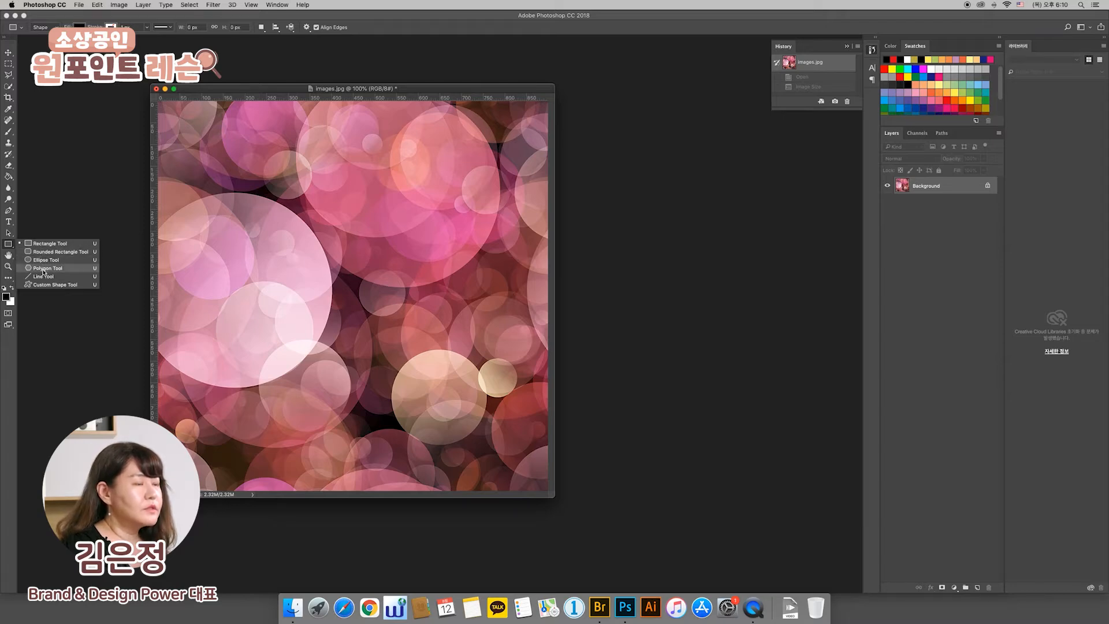
left_click(42, 269)
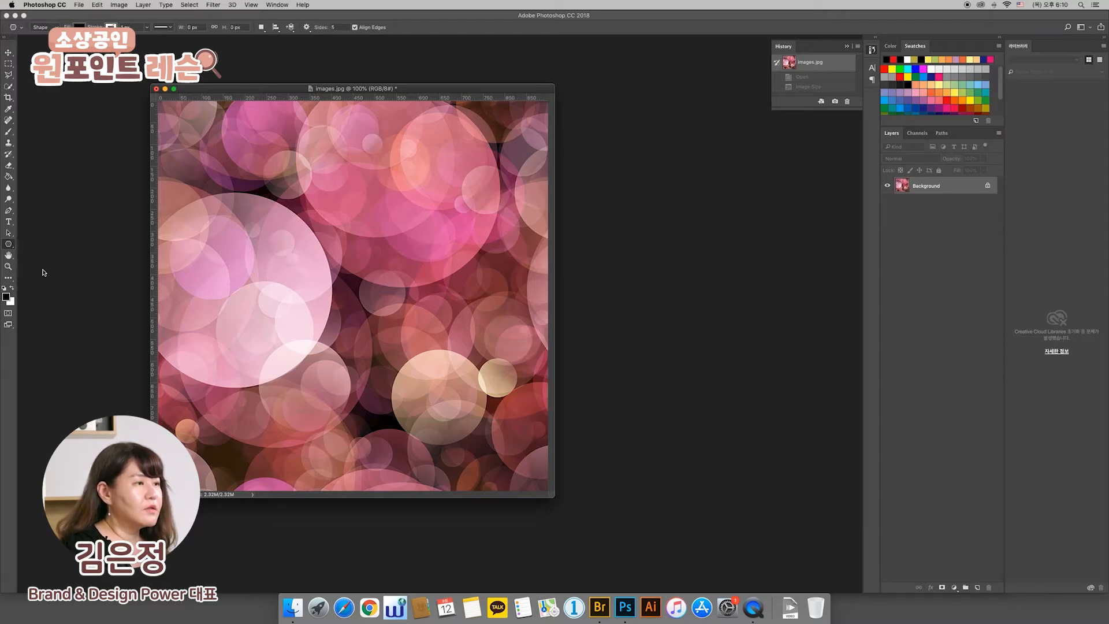
- Switch to the Custom Shape Tool and load the All shape set into its shape picker
left_click(10, 244)
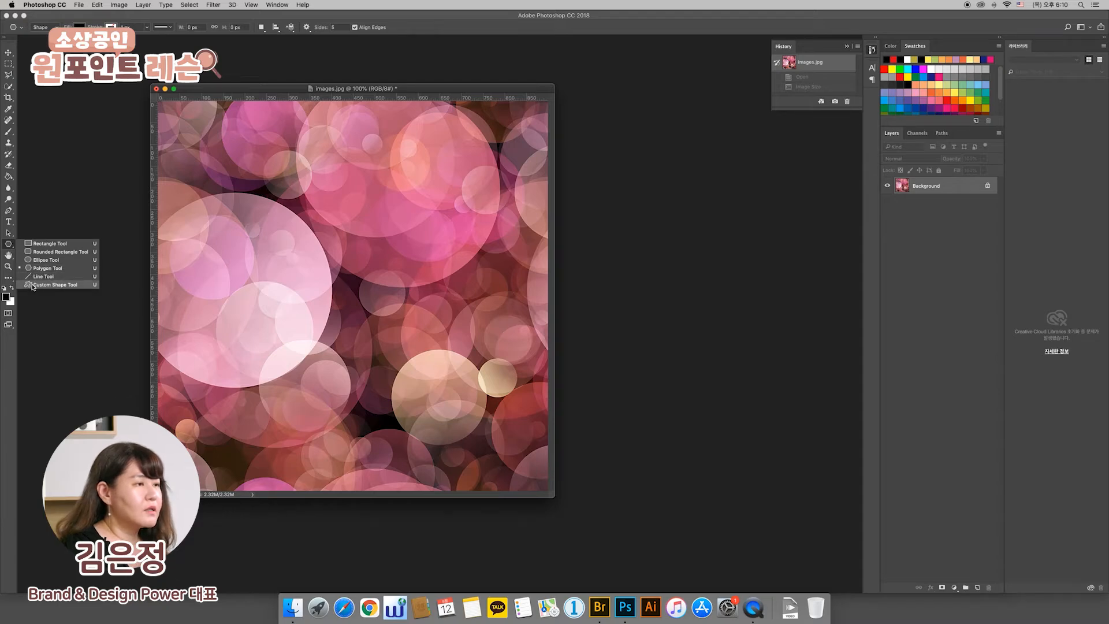
left_click(30, 285)
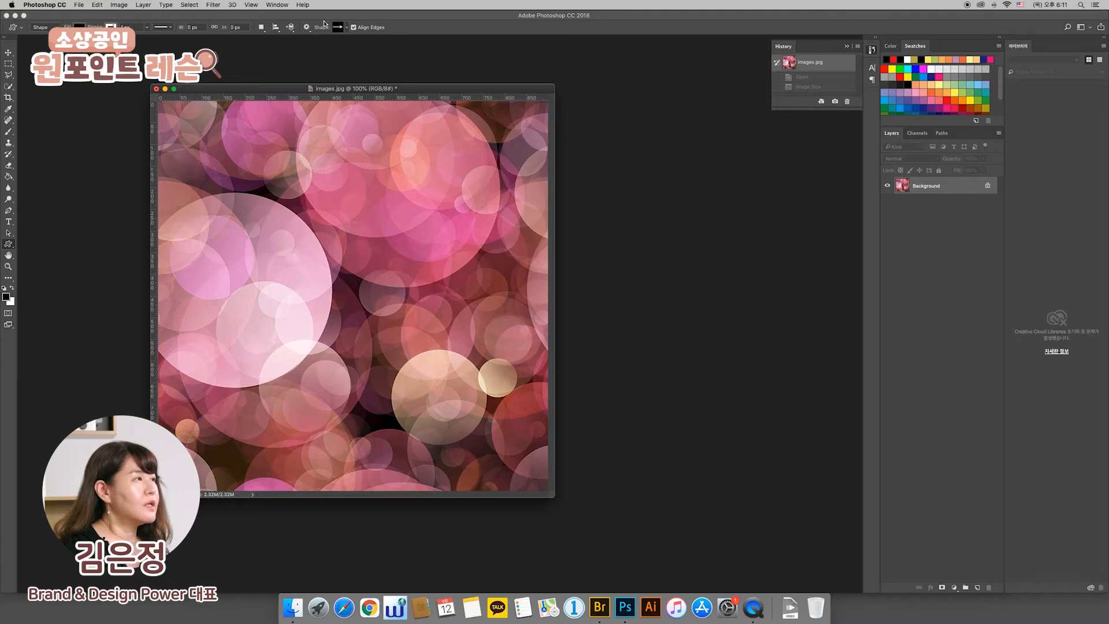
left_click(348, 27)
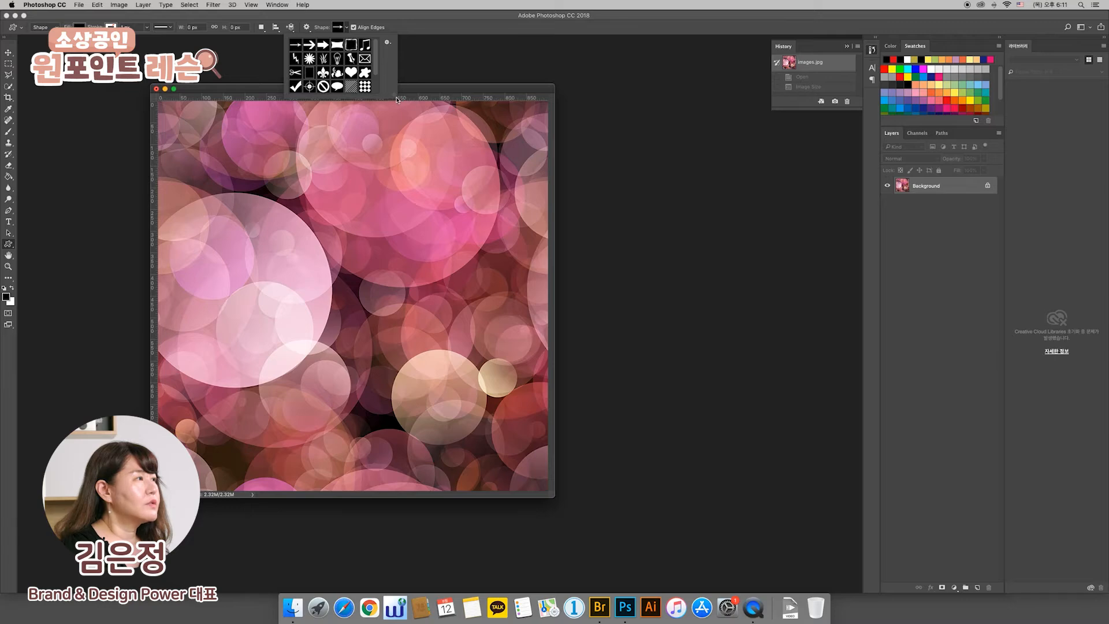
left_click_drag(378, 75, 376, 93)
scroll(376, 92, "up", 3)
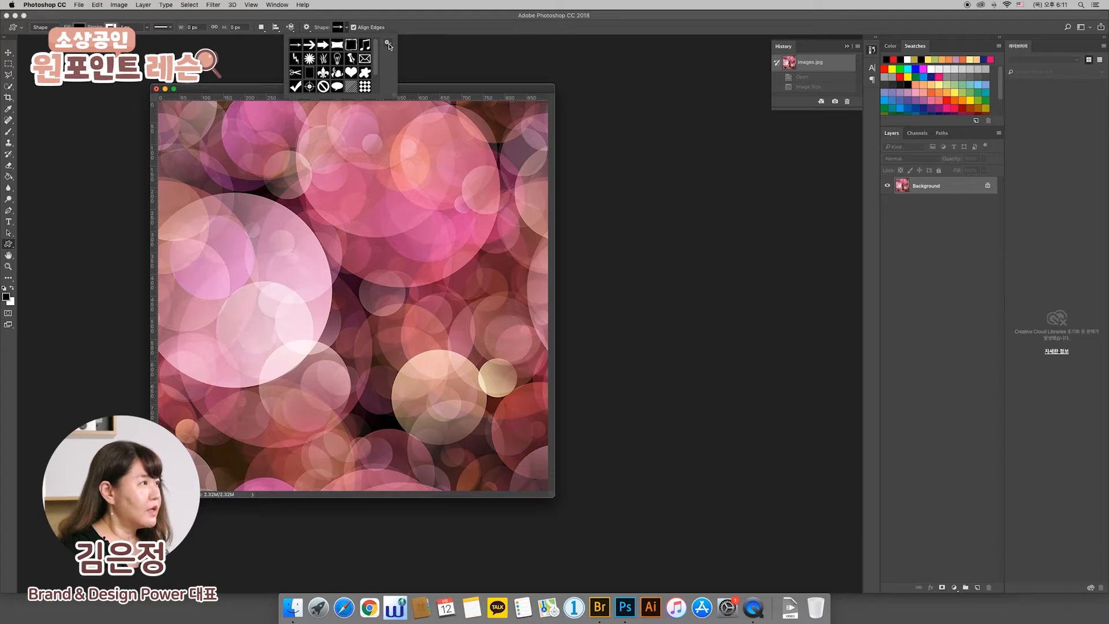
left_click(387, 44)
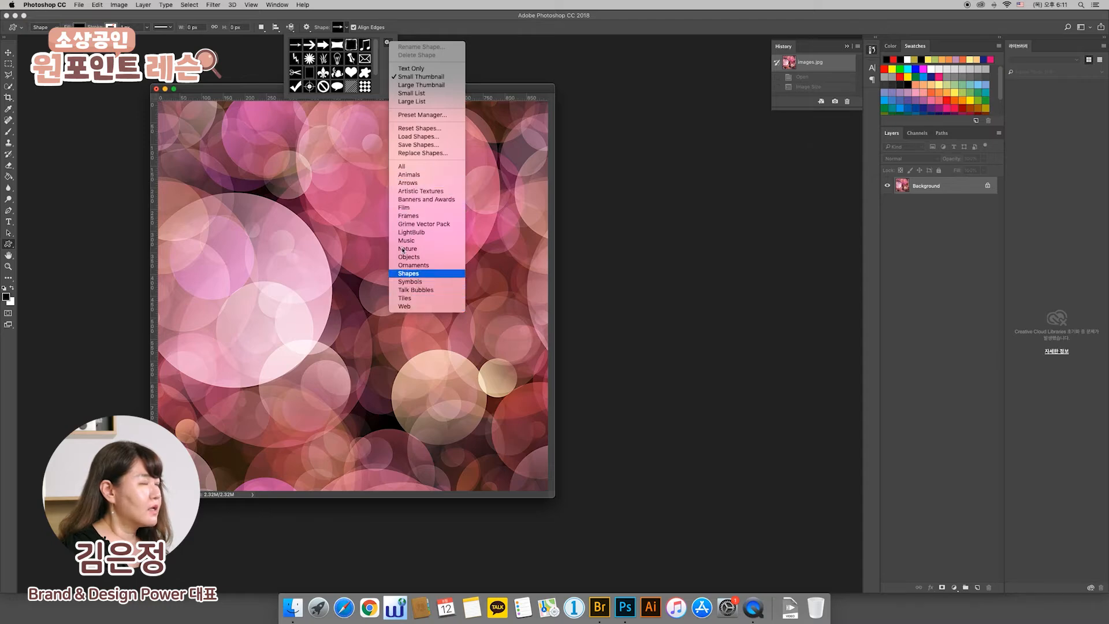
left_click(402, 167)
left_click(538, 195)
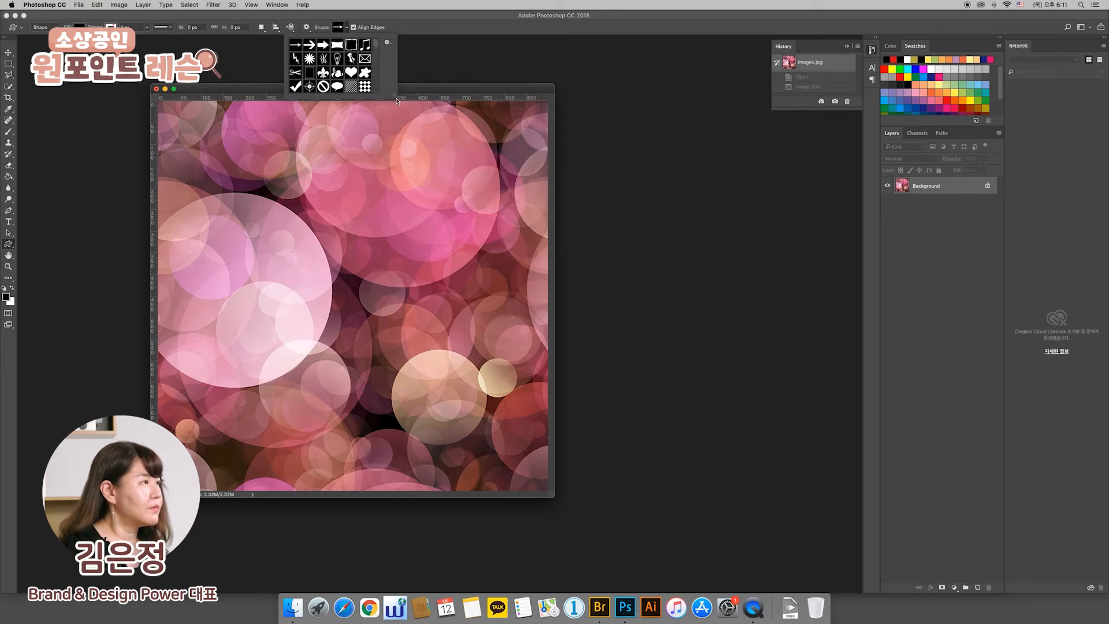
- Choose the heart shape in Shape mode and draw a black heart about 547 × 253 px across the image's upper middle
mouse_move(375, 46)
left_mouse_down()
mouse_move(376, 88)
mouse_move(378, 46)
left_mouse_up()
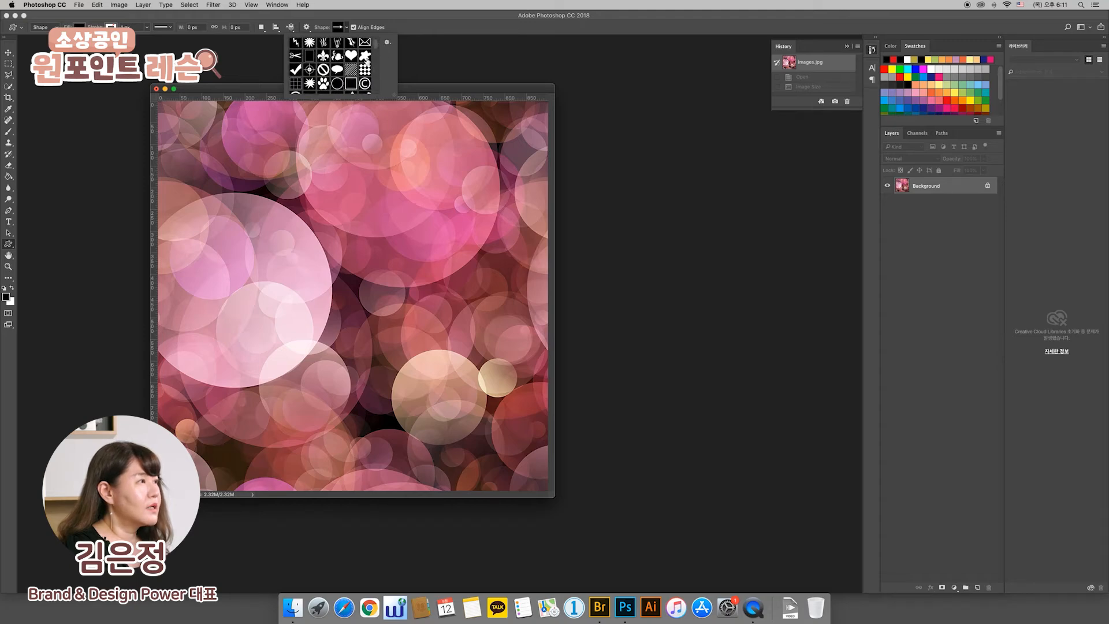
left_click(351, 56)
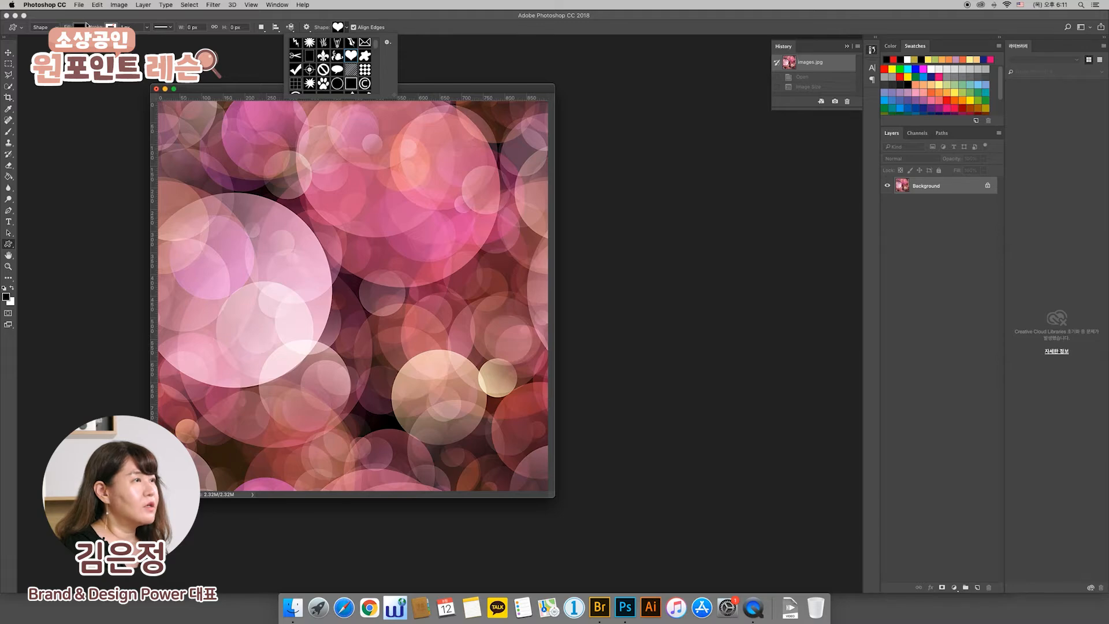
left_click(41, 27)
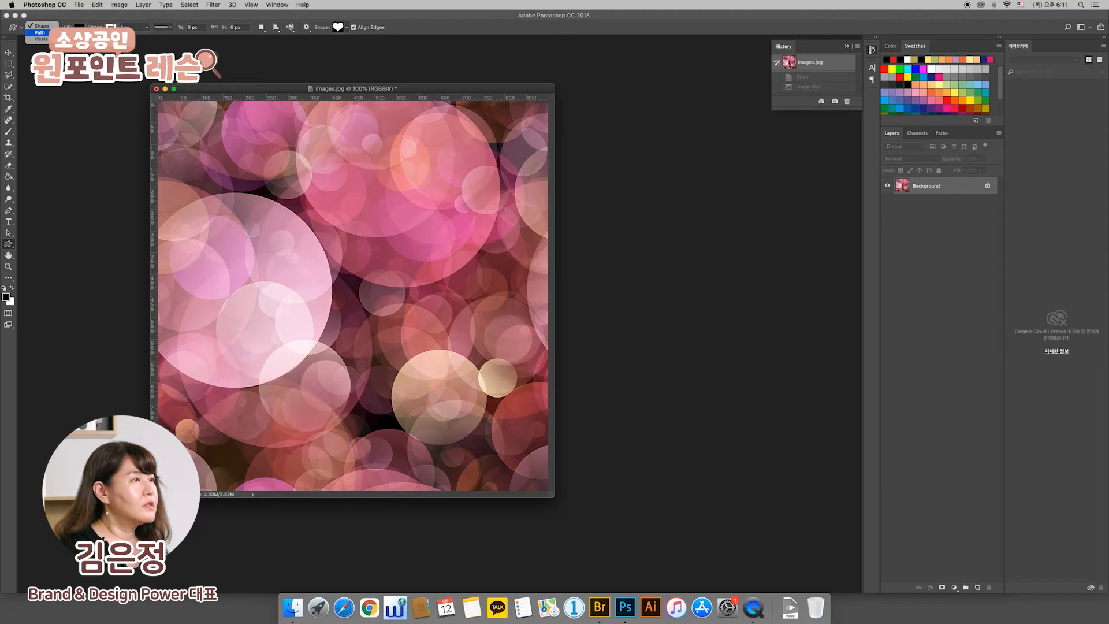
left_click(41, 30)
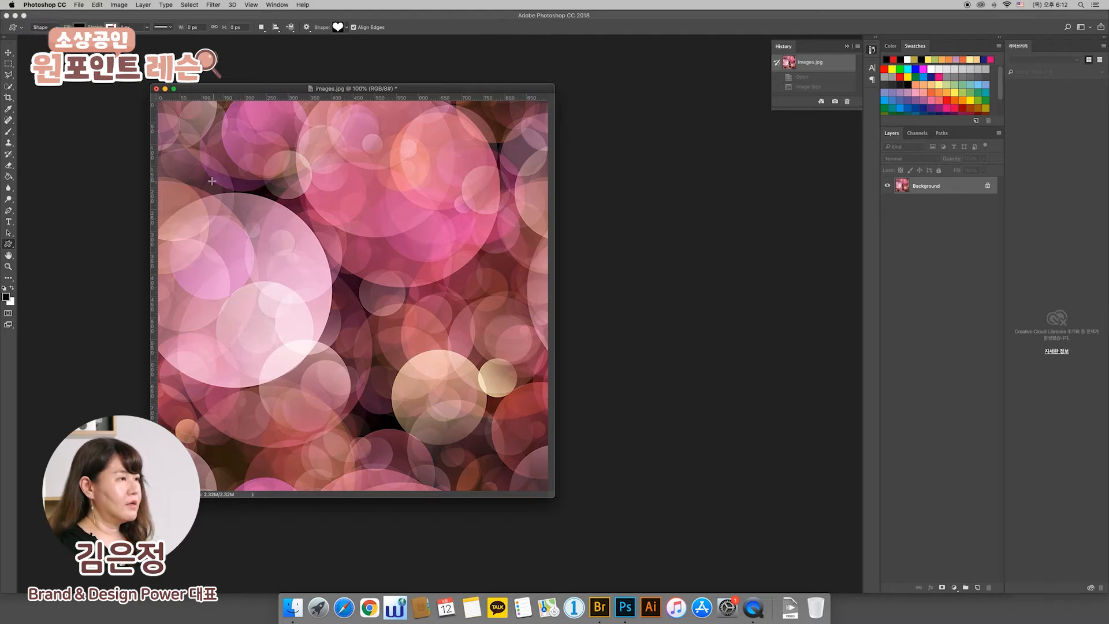
left_click_drag(205, 181, 442, 290)
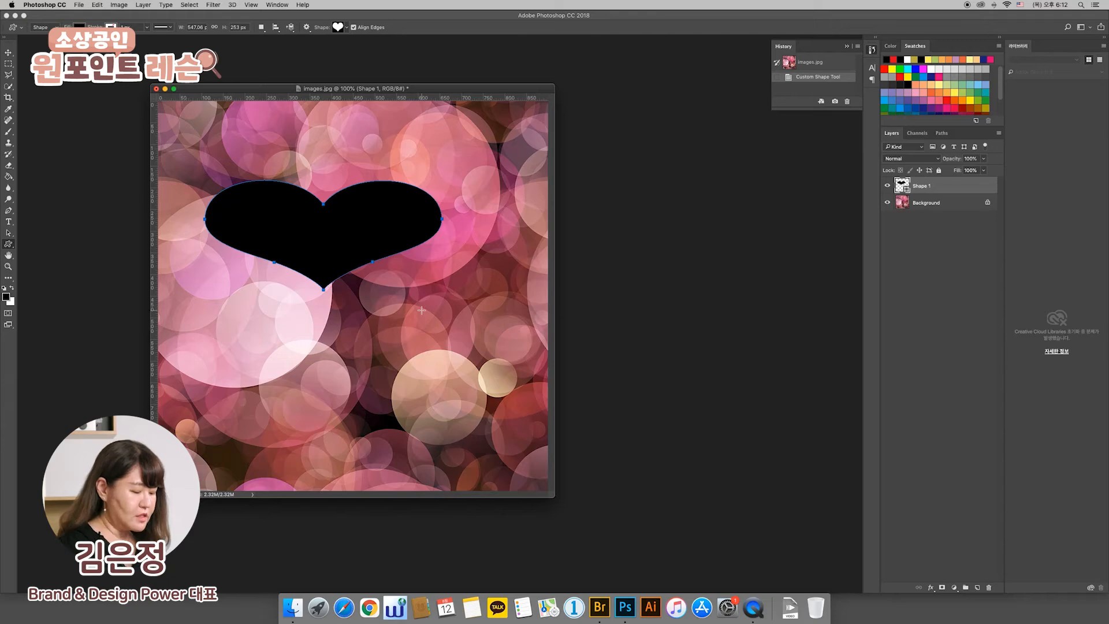
- Undo the small heart and draw a larger black heart about 650 × 566 px across the middle of the image
key("super+z")
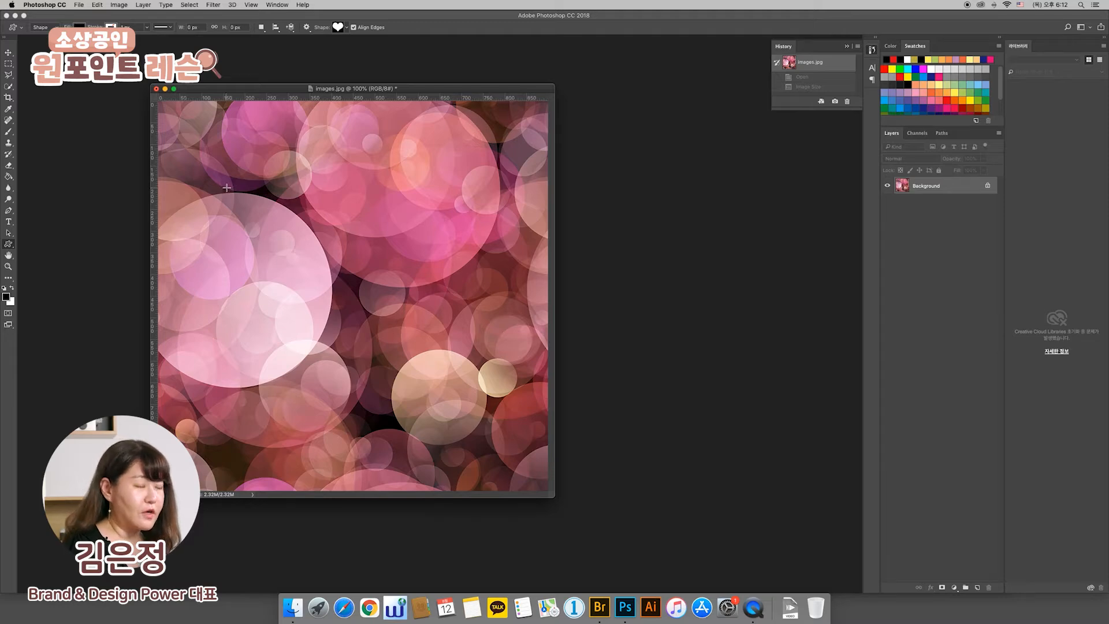
left_click_drag(229, 180, 529, 423)
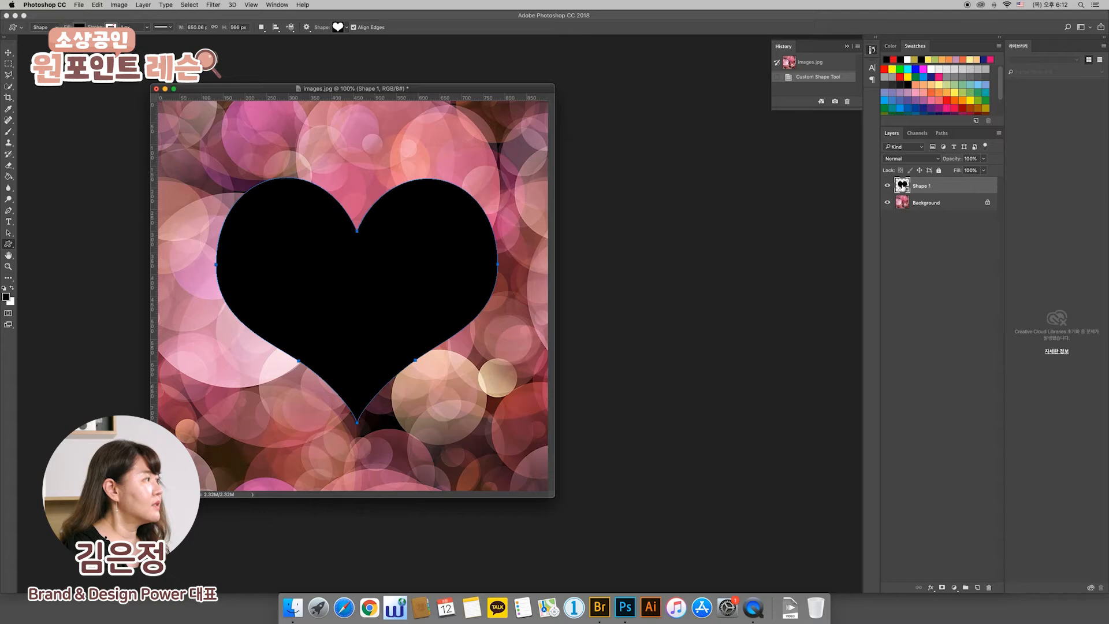
- Change the heart shape's fill colour to white (ffffff)
double_click(901, 186)
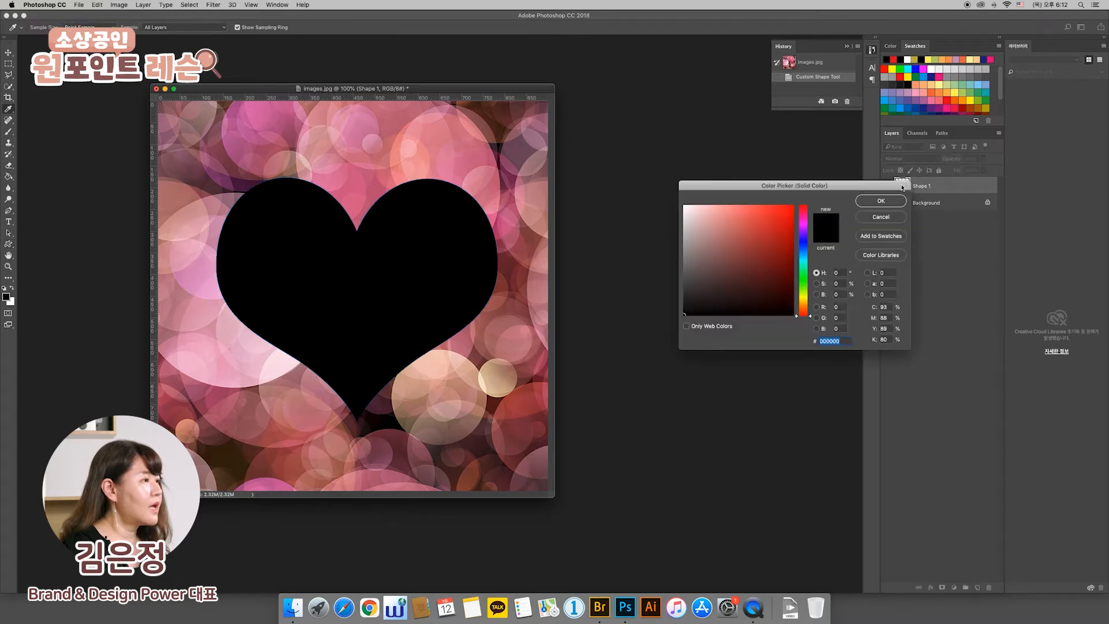
left_click_drag(745, 240, 676, 192)
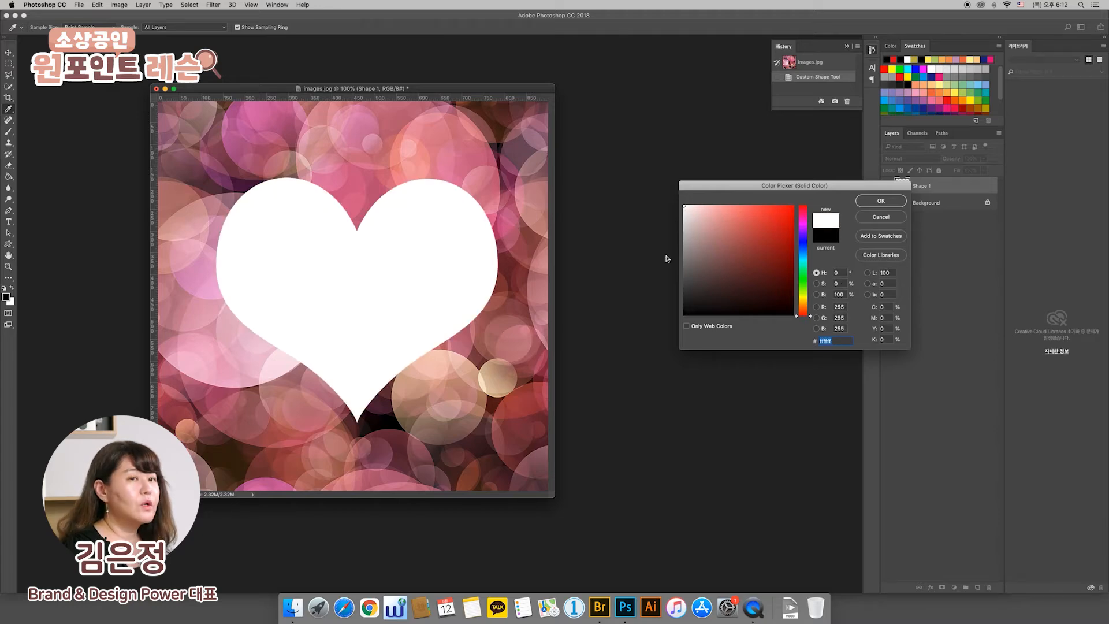
left_click(875, 206)
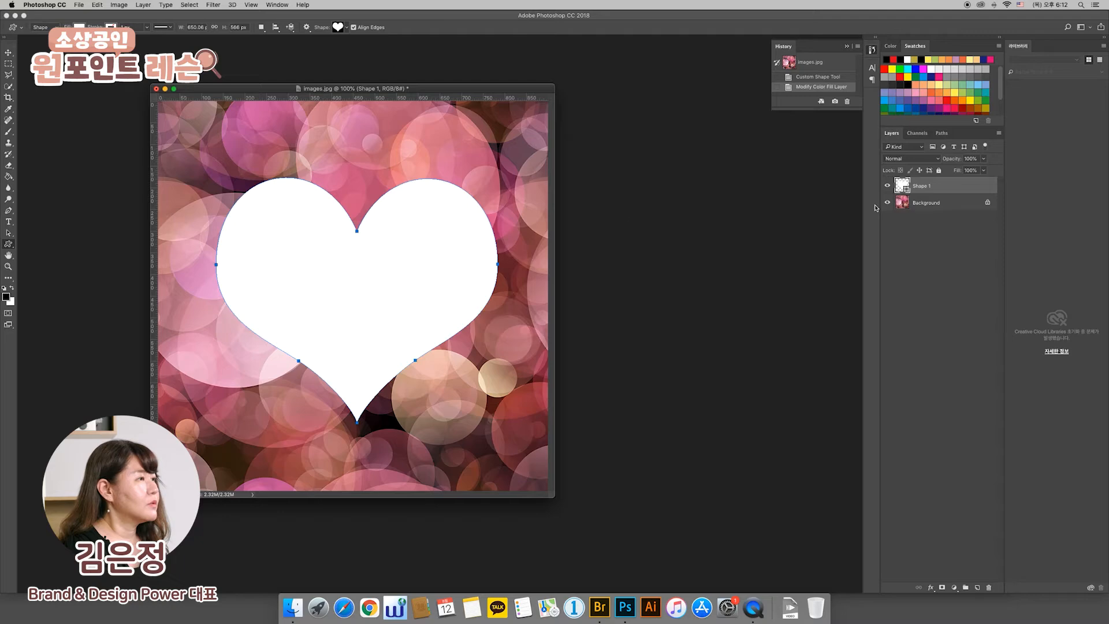
- Browse the custom shape picker down to the arrow shapes, close it, and delete the heart's shape layer
left_click(346, 27)
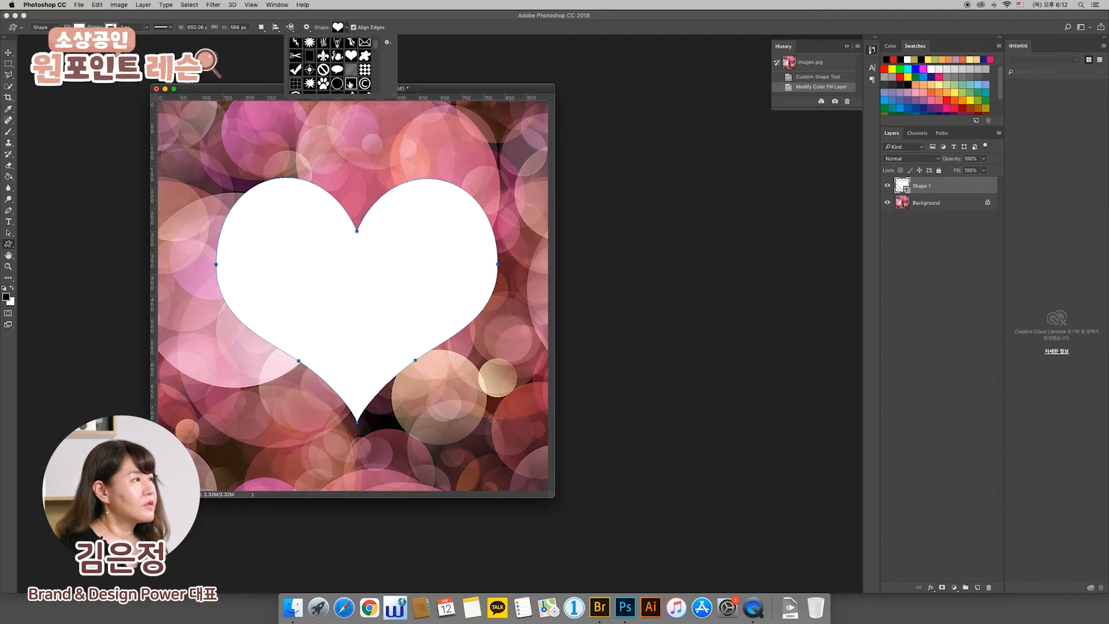
scroll(375, 52, "down", 5)
scroll(375, 52, "down", 8)
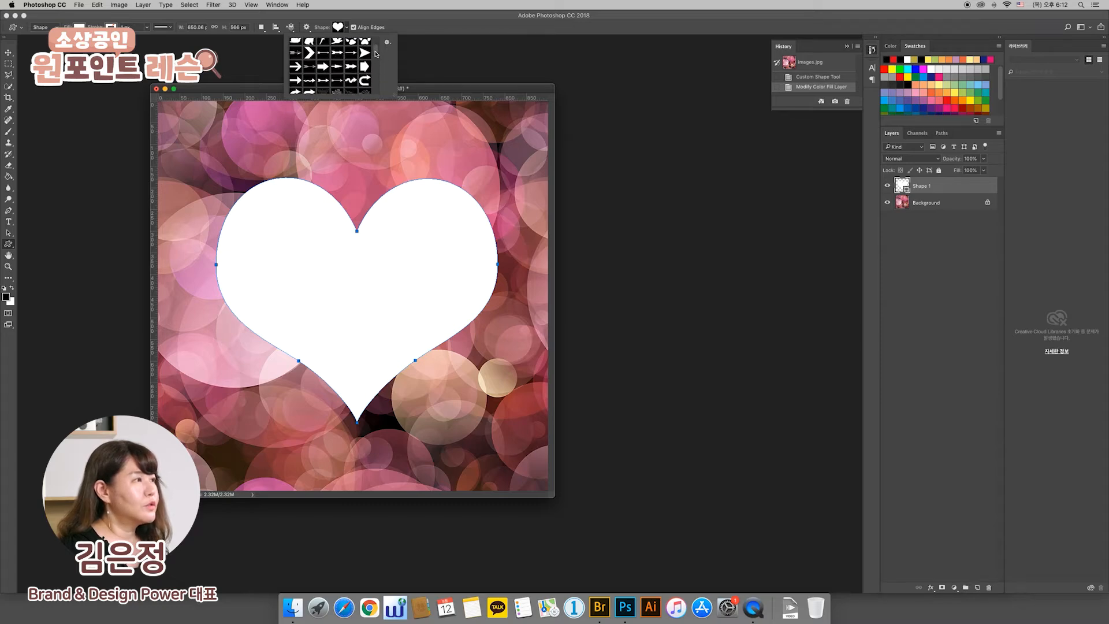
mouse_move(374, 58)
left_mouse_down()
mouse_move(373, 89)
mouse_move(377, 55)
left_mouse_up()
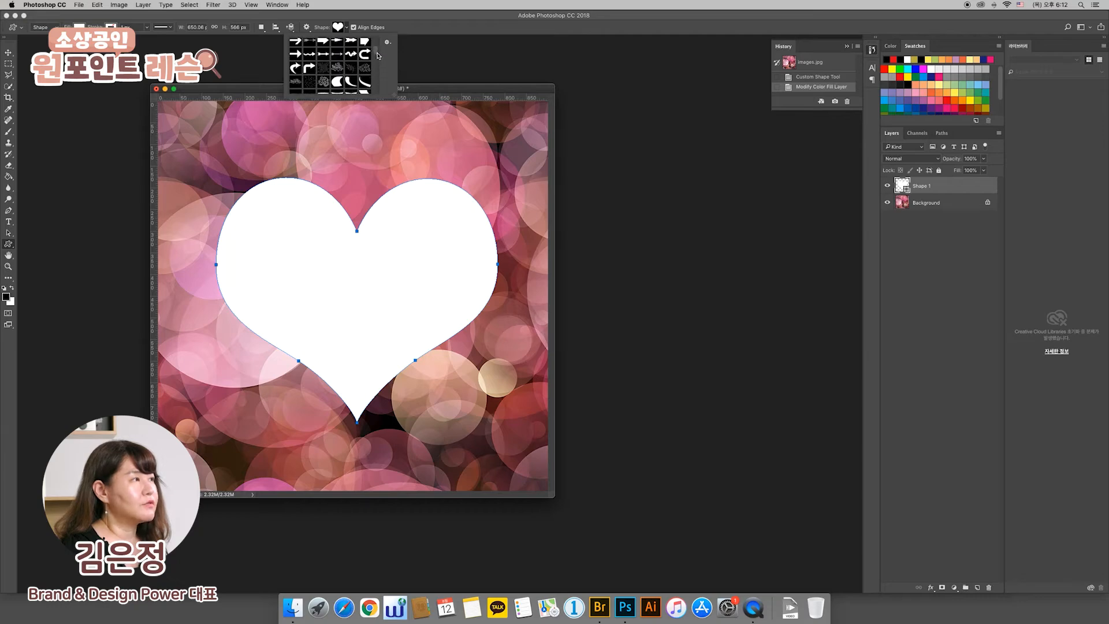
left_click(414, 91)
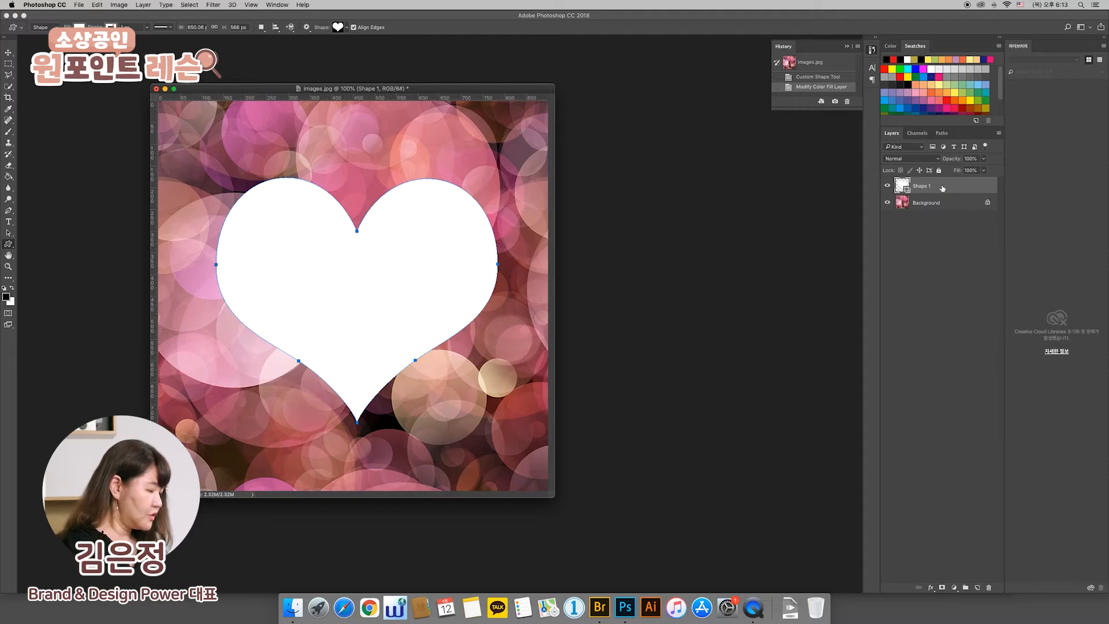
key("Delete")
- Draw a black five-sided polygon over the image's upper-left area with the Polygon Tool, and delete it
left_click(10, 243)
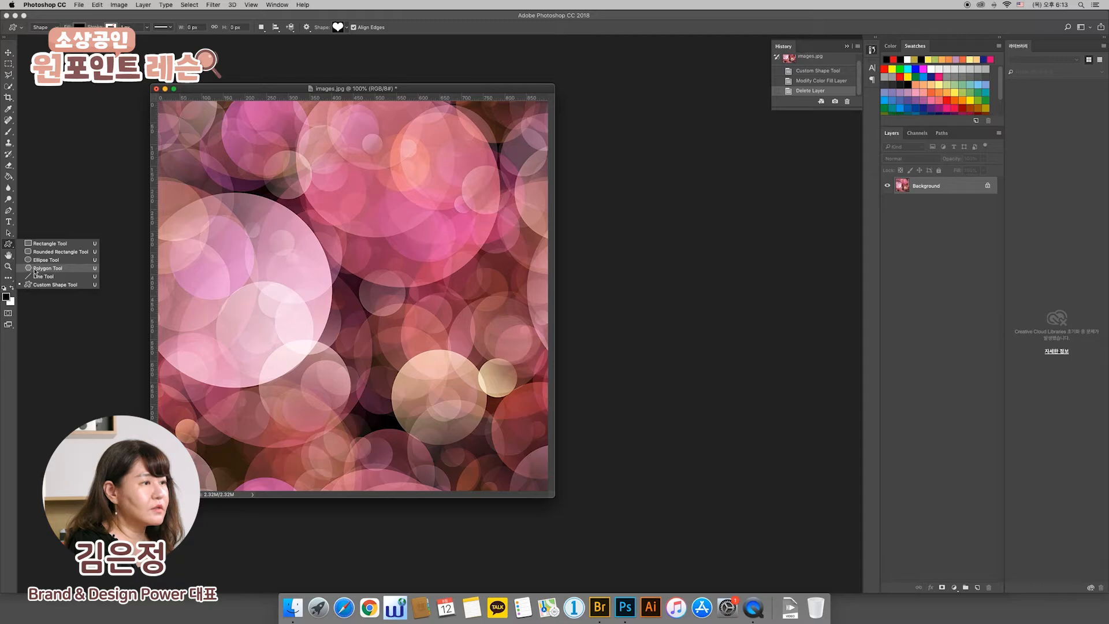
left_click(44, 270)
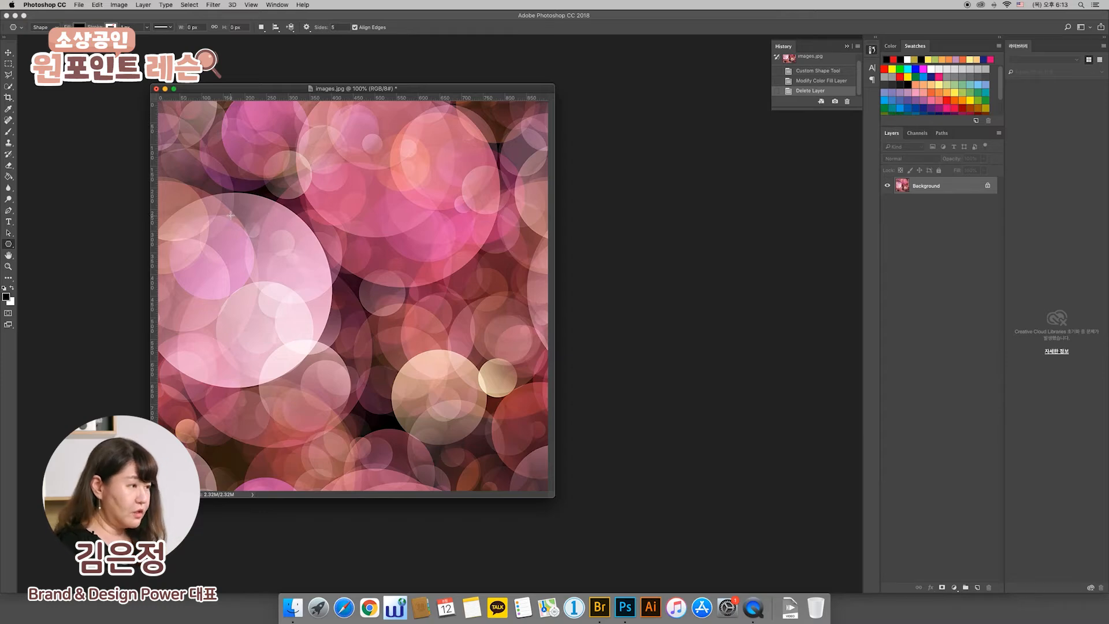
left_click_drag(230, 209, 344, 265)
key("z")
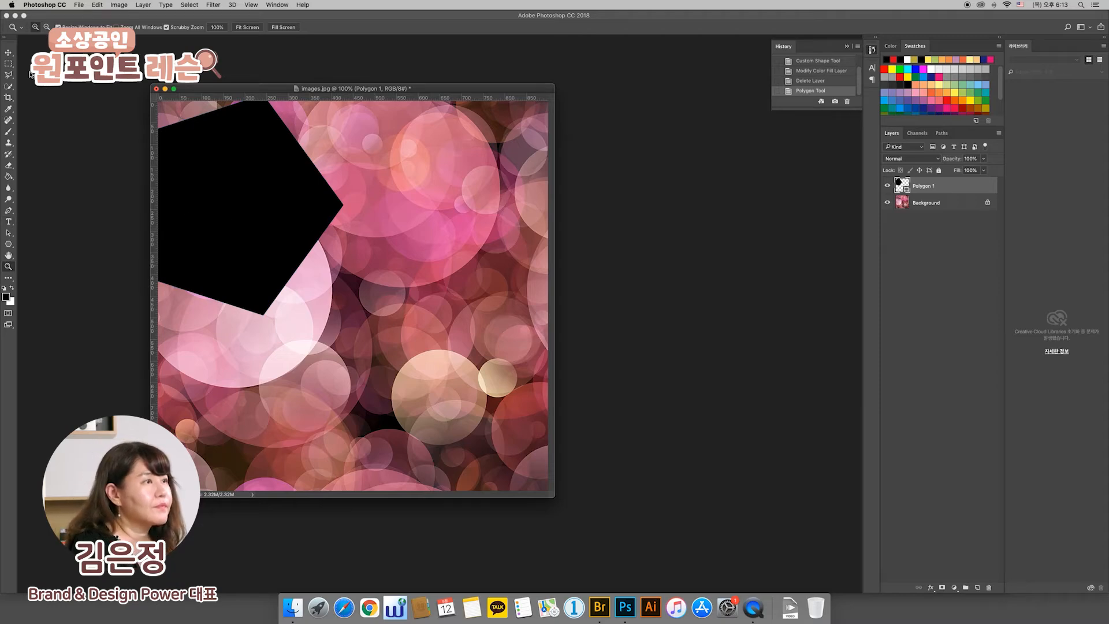
left_click(9, 53)
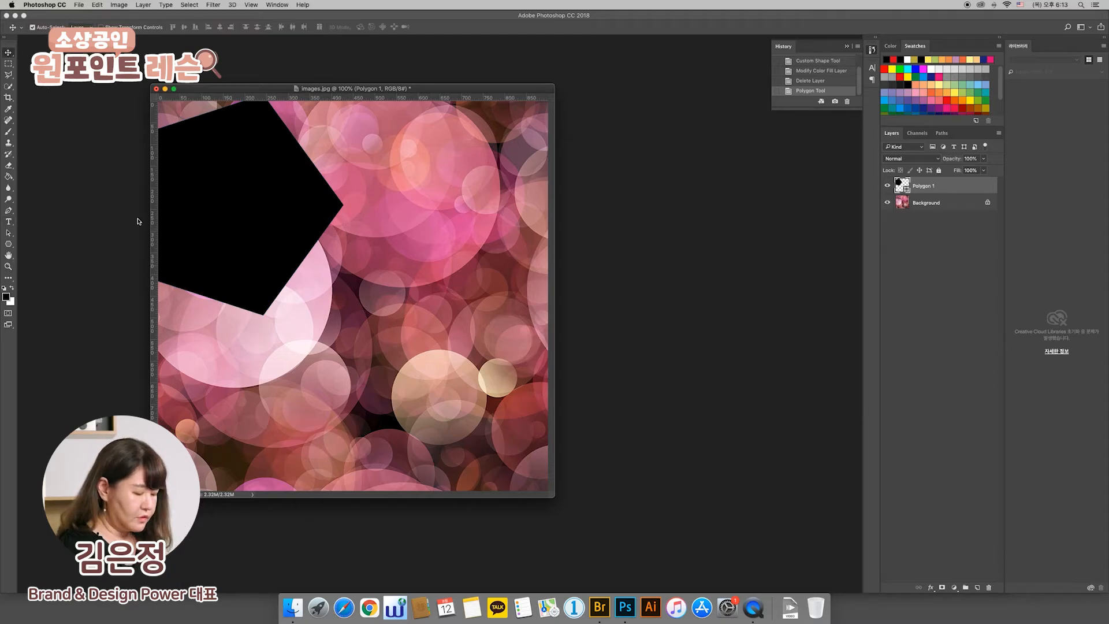
key("Delete")
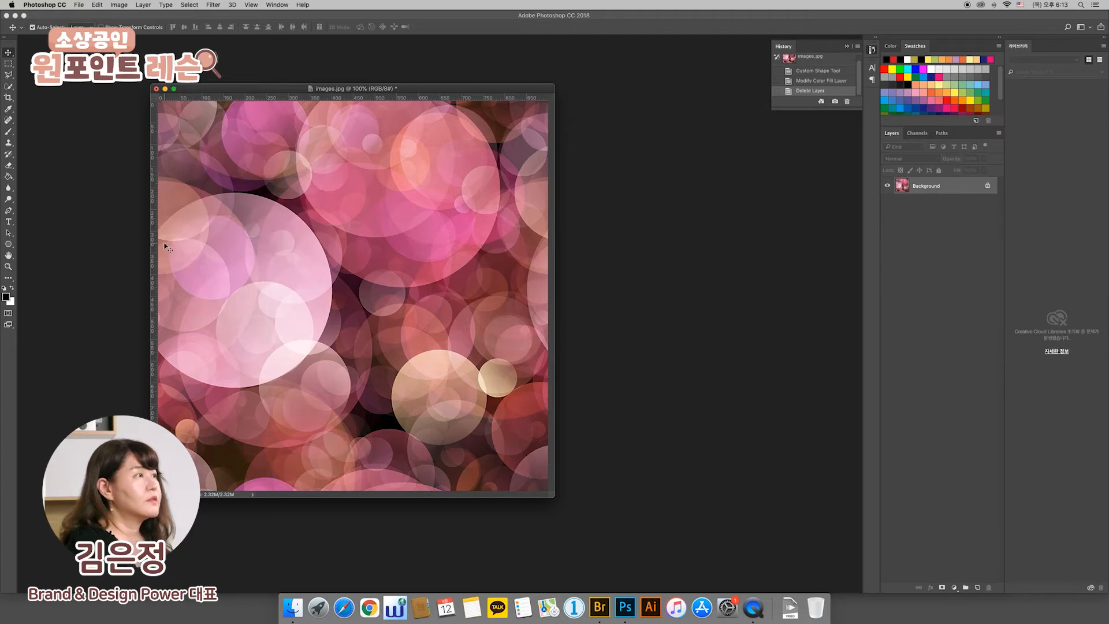
- Set the Polygon Tool to 6 sides and draw a black hexagon about 646 × 646 px outward from the image's centre
left_click(9, 244)
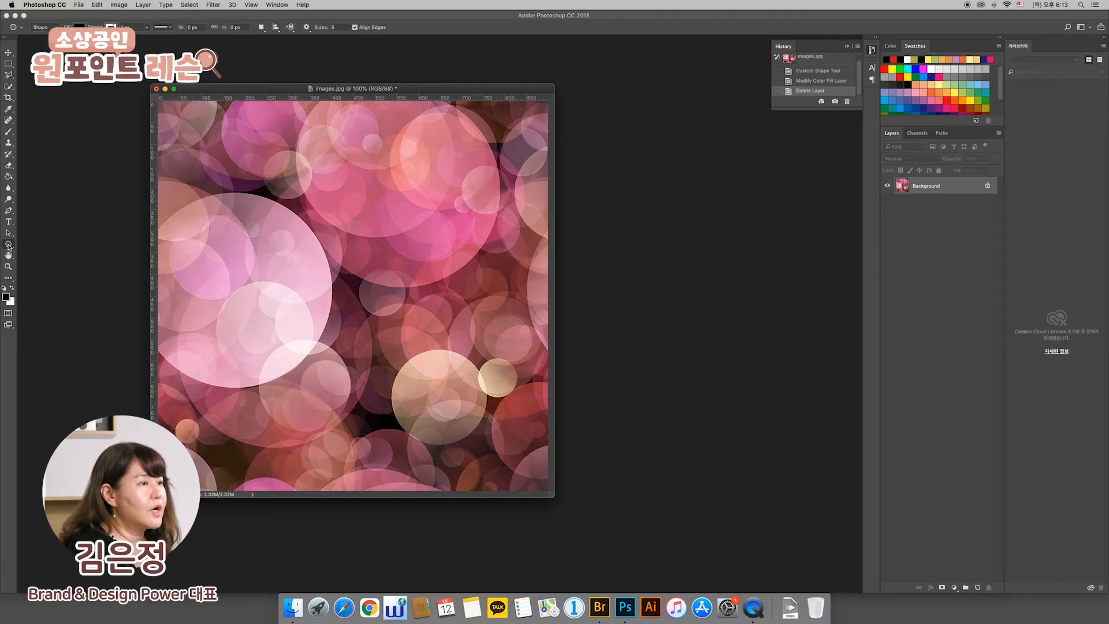
left_click(332, 27)
type("6")
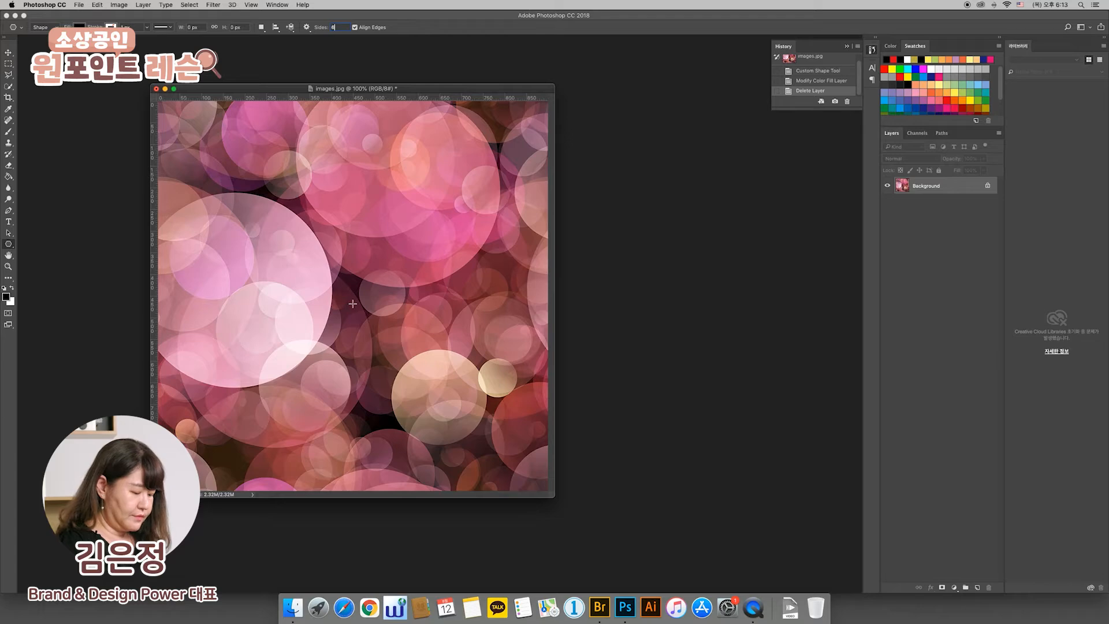
left_click_drag(352, 303, 452, 426)
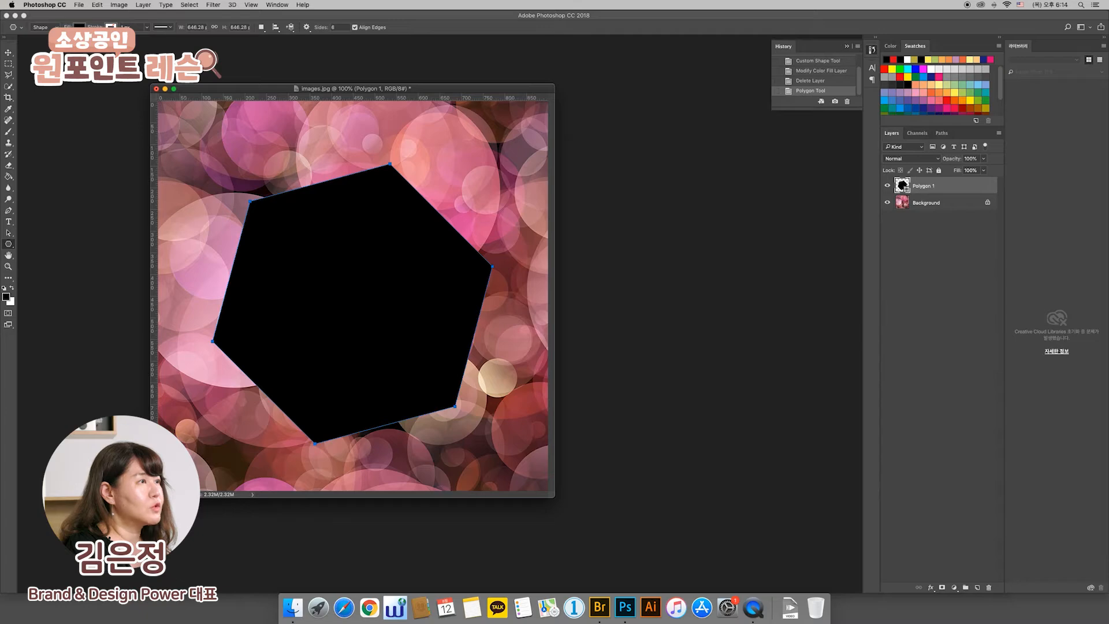
left_click(79, 27)
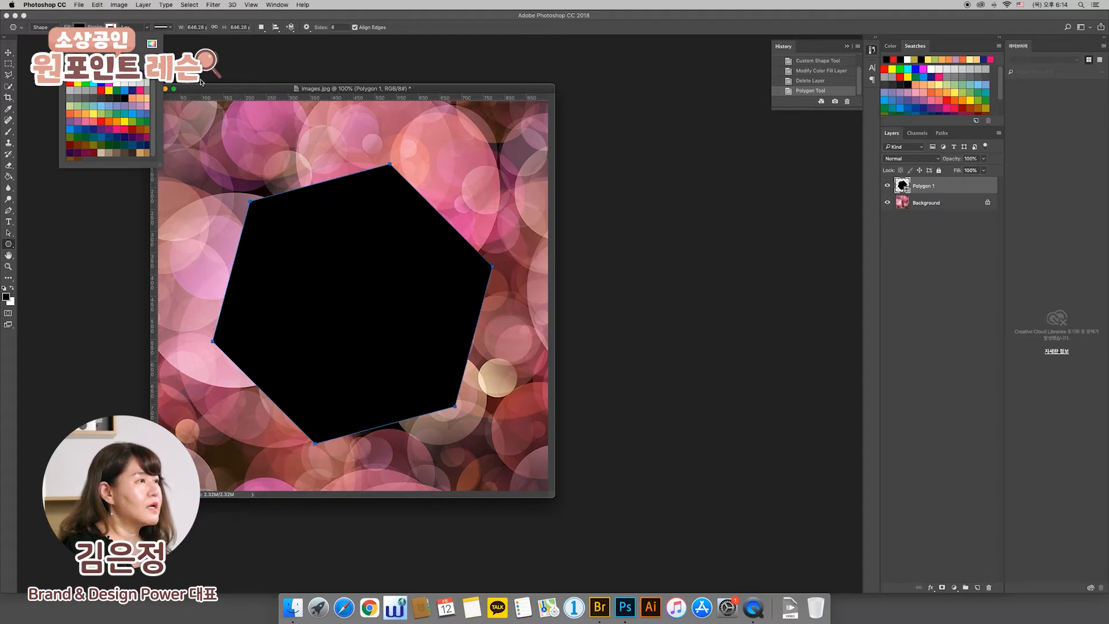
left_click(218, 87)
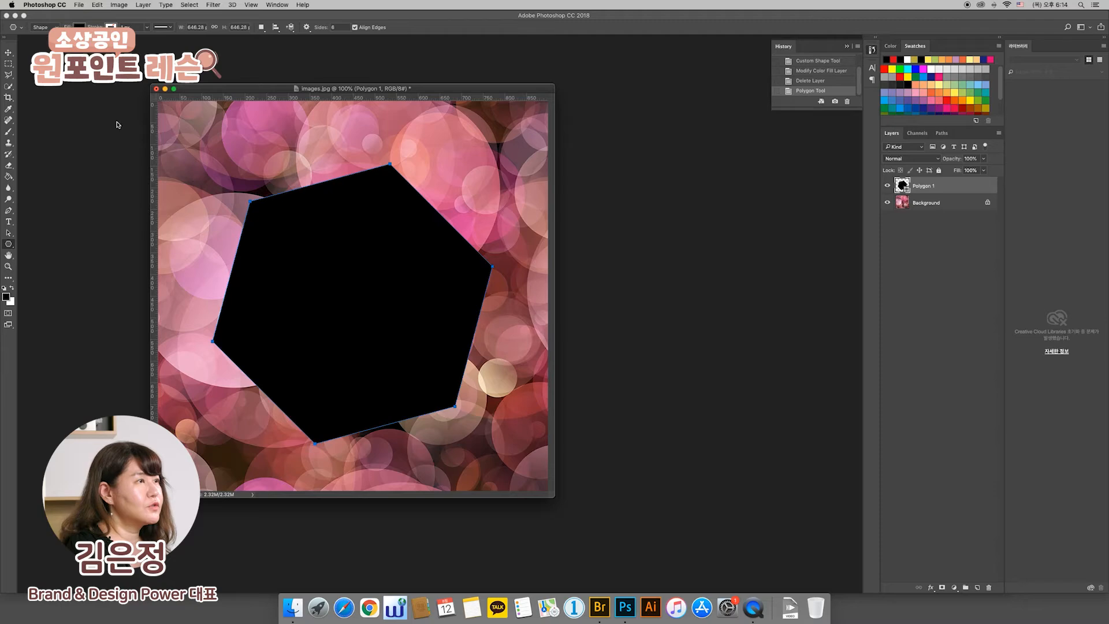
- Rotate the hexagon's path until its upper and lower edges are horizontal, and apply the transformation
left_click(97, 5)
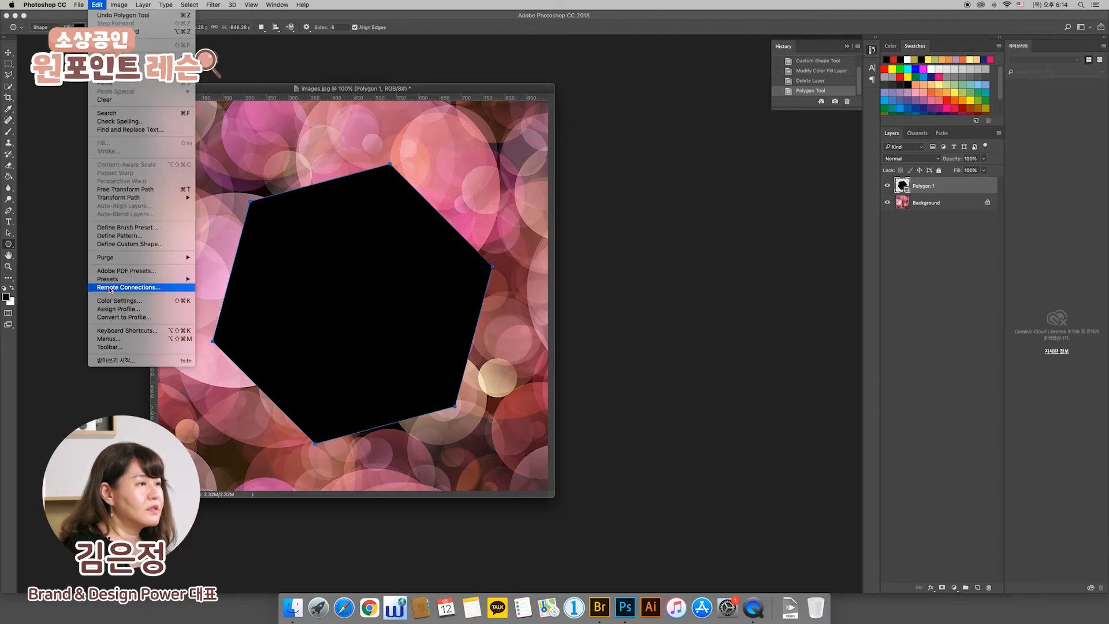
mouse_move(130, 201)
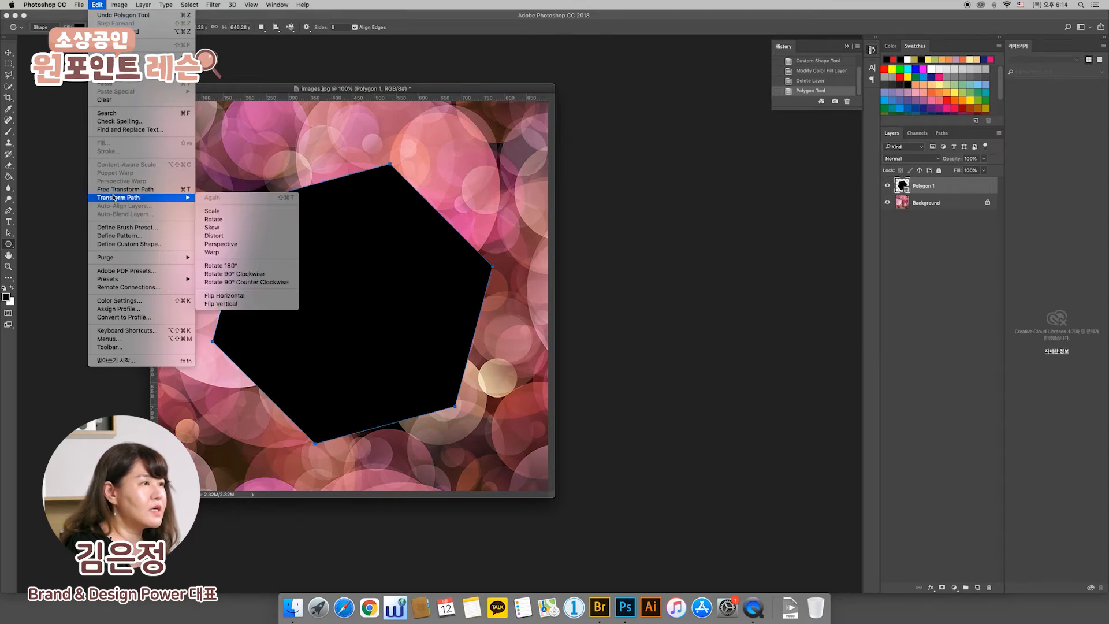
left_click(213, 220)
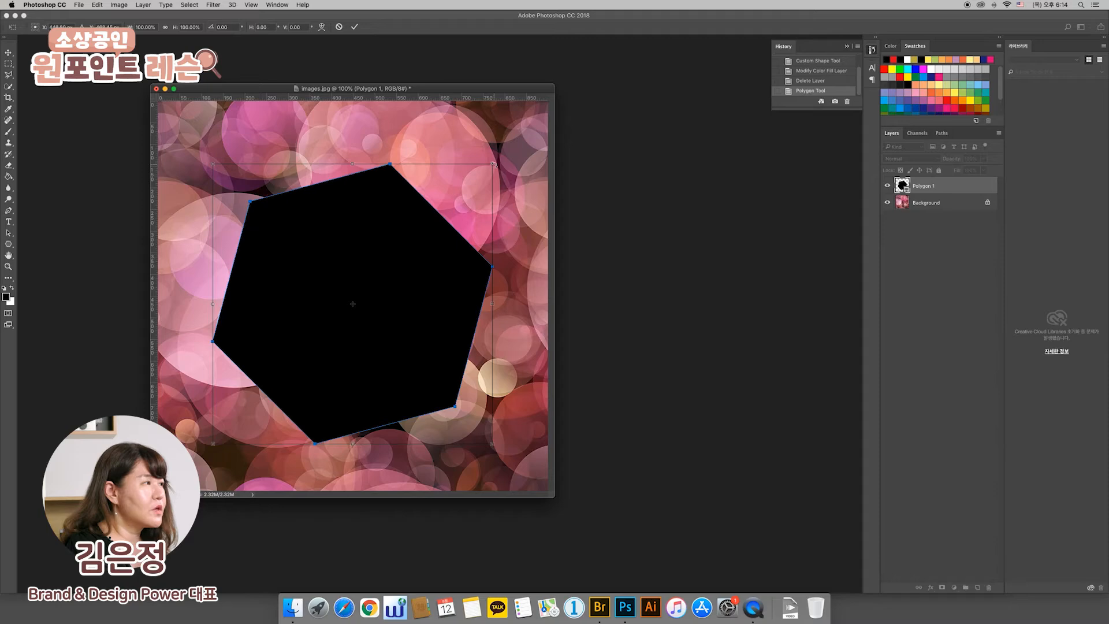
left_click_drag(497, 161, 520, 204)
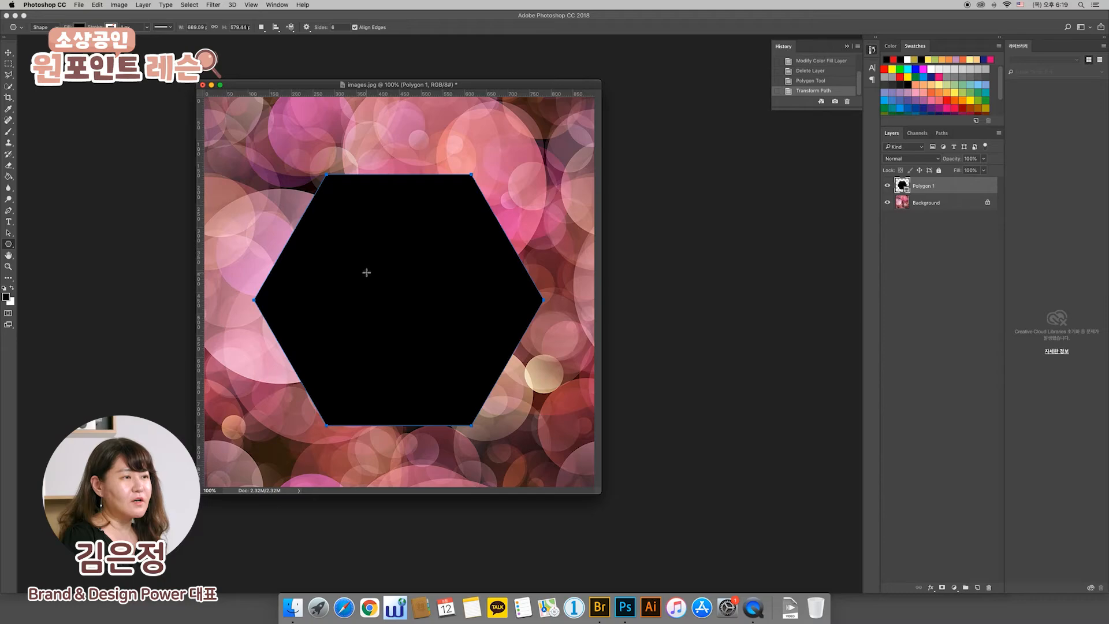
- Add the white text "Photoshop" above the hexagon and move it onto the hexagon's middle
left_click(10, 223)
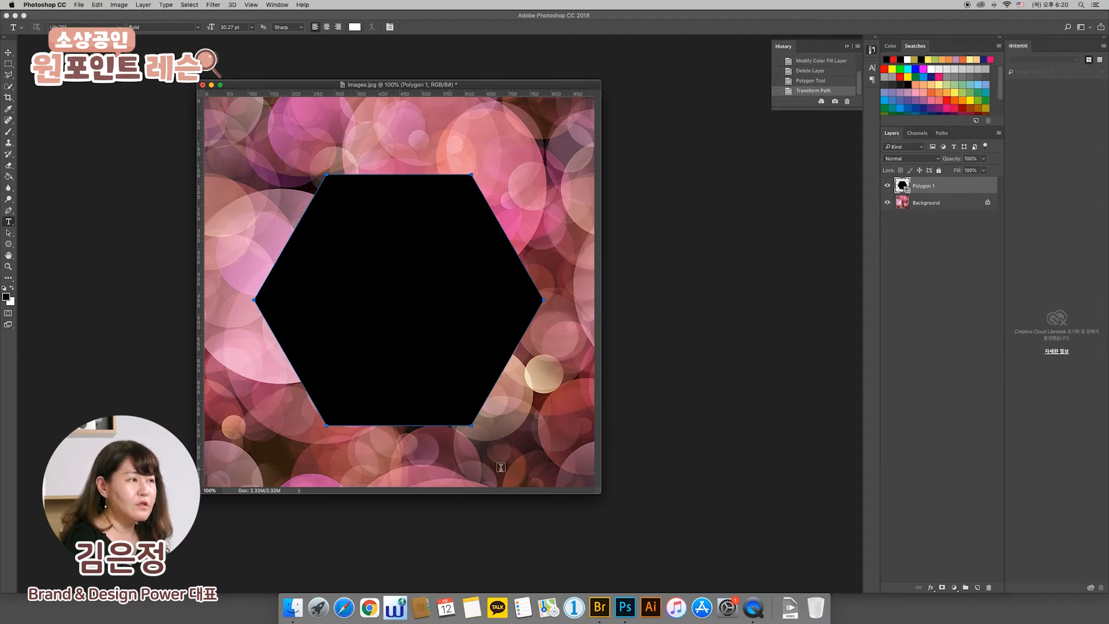
left_click(251, 135)
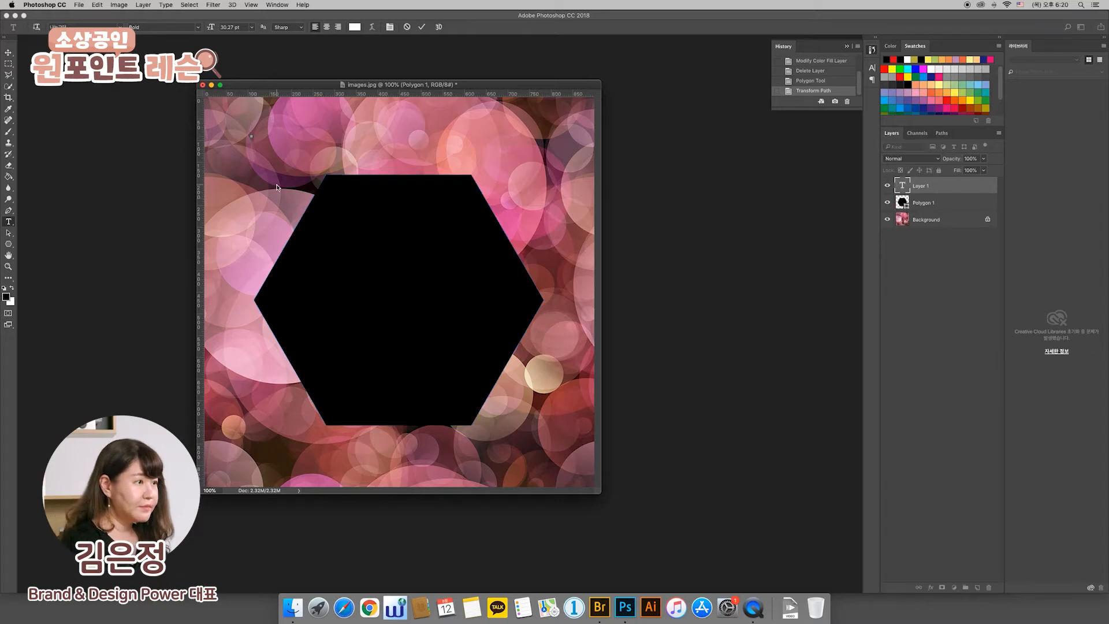
type("Photosh")
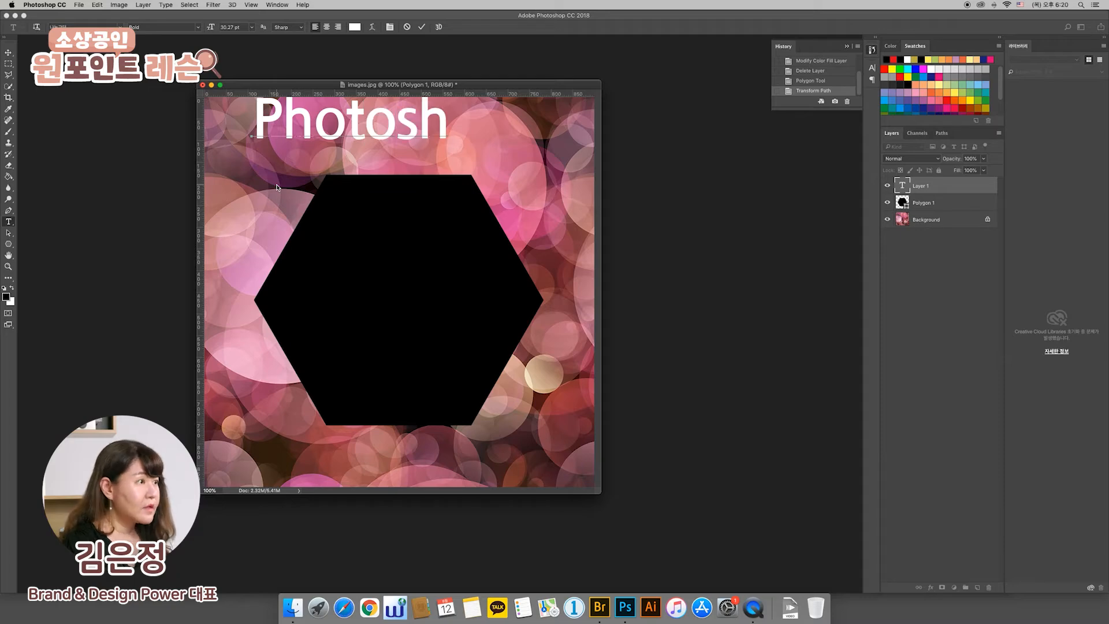
type("op")
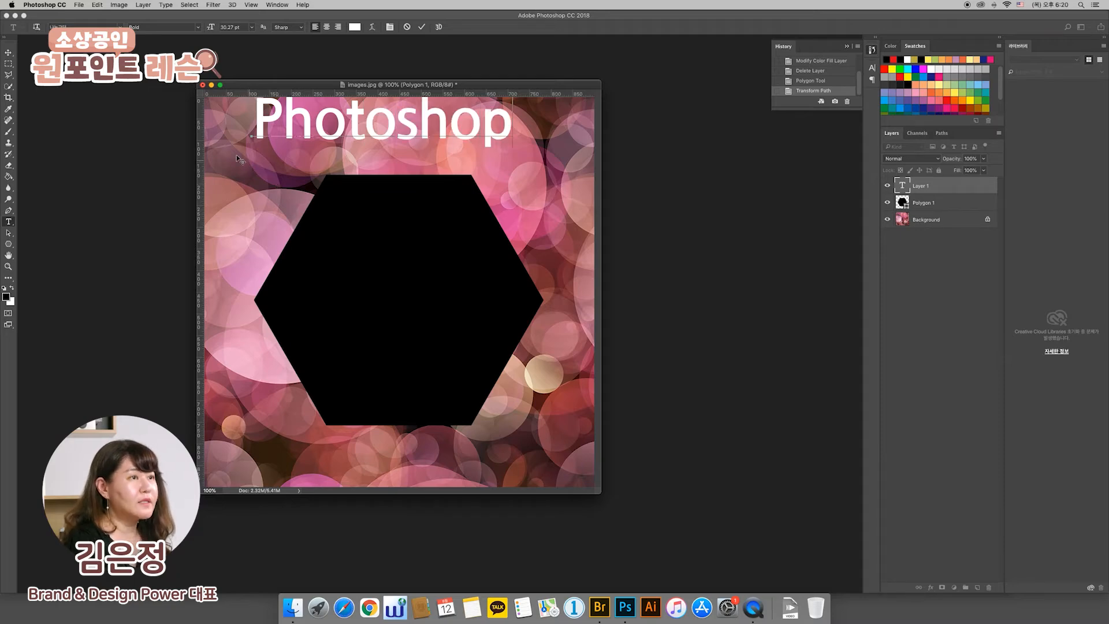
left_click(9, 53)
left_click_drag(388, 142, 396, 305)
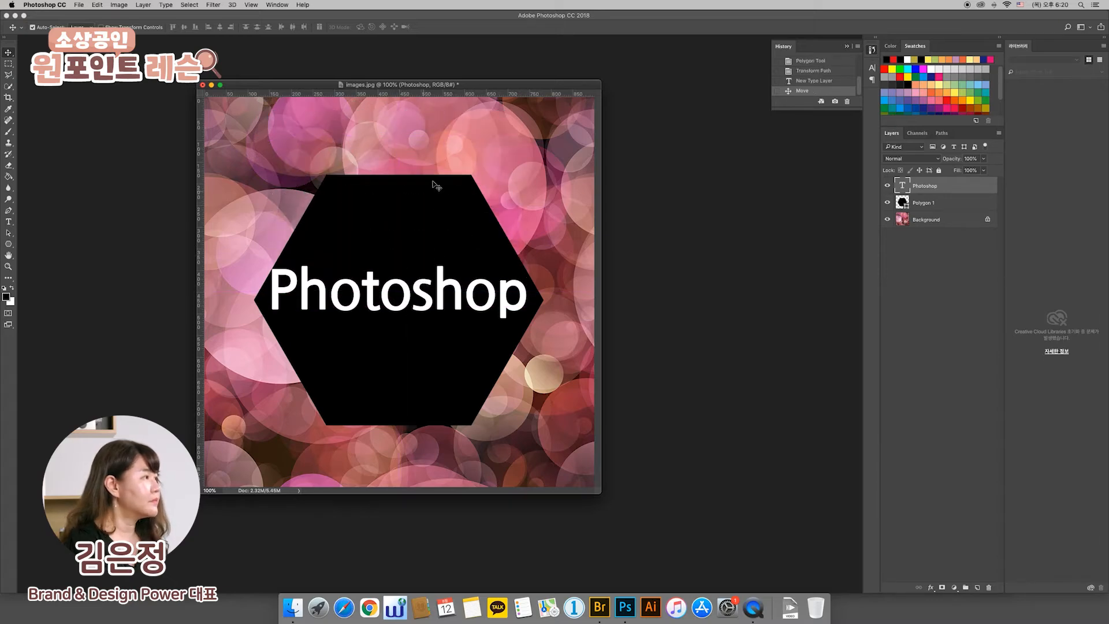
- Set the "Photoshop" text size to 24 pt and centre the text inside the black hexagon
double_click(902, 187)
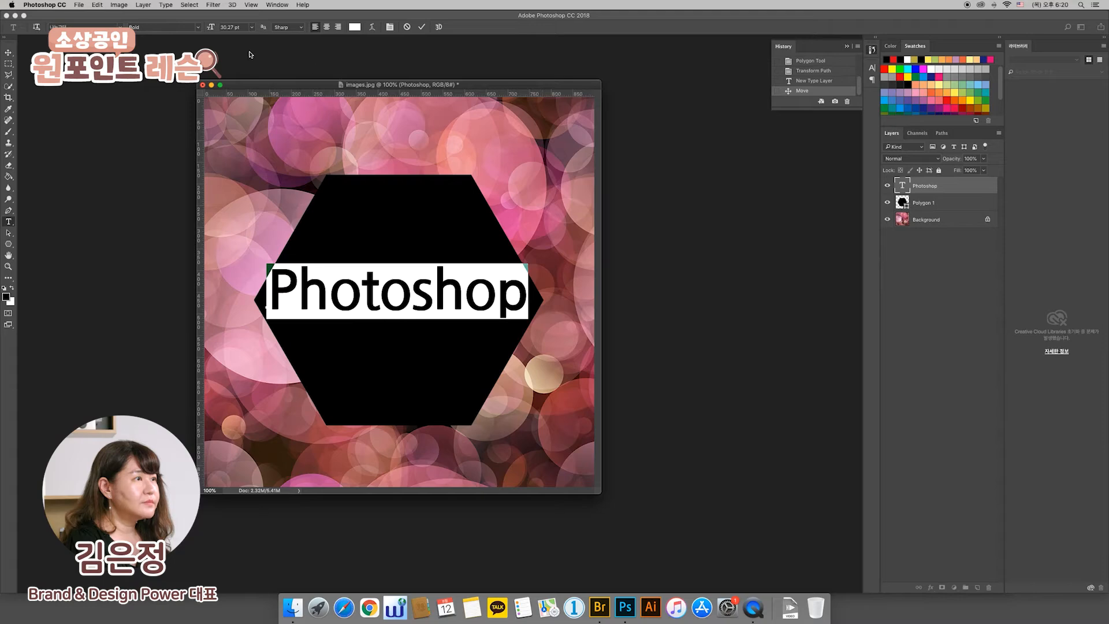
left_click(252, 27)
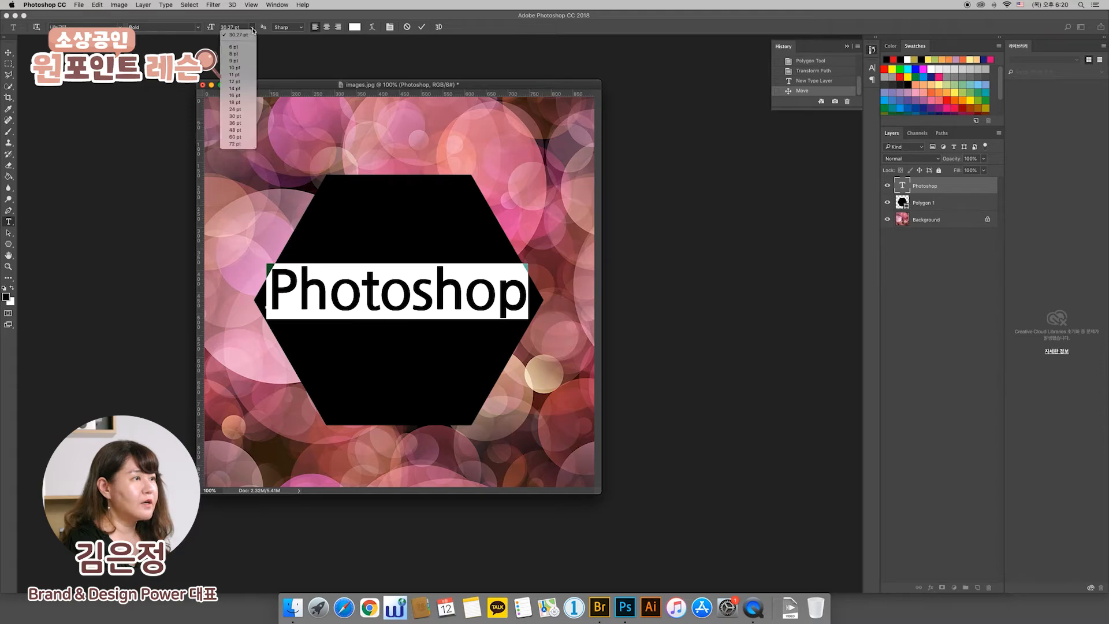
left_click(236, 112)
left_click(8, 52)
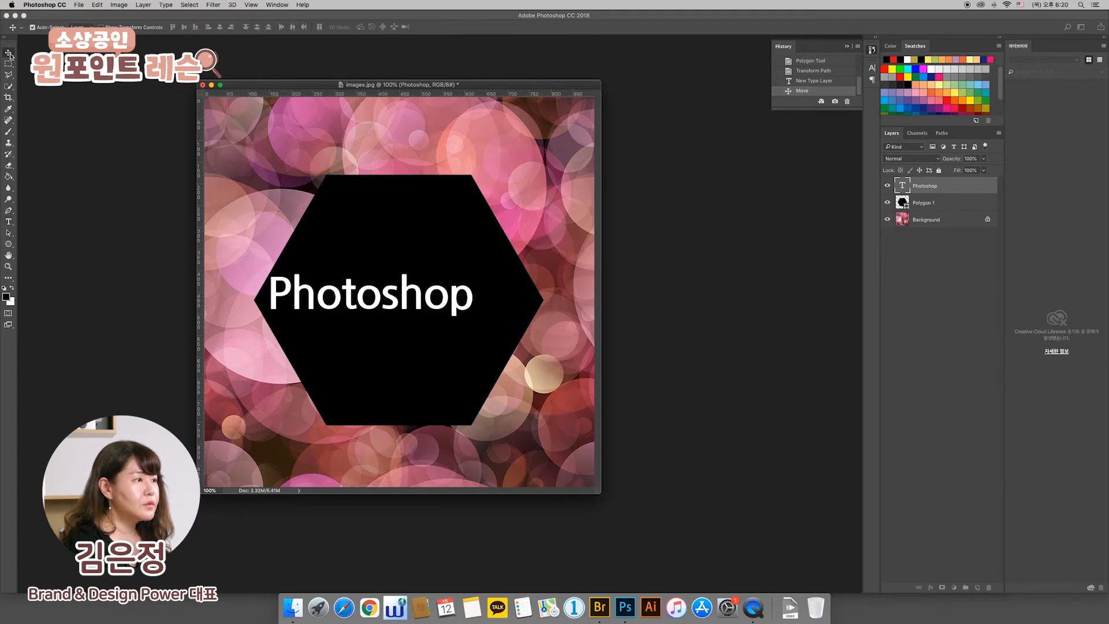
left_click_drag(397, 298, 428, 300)
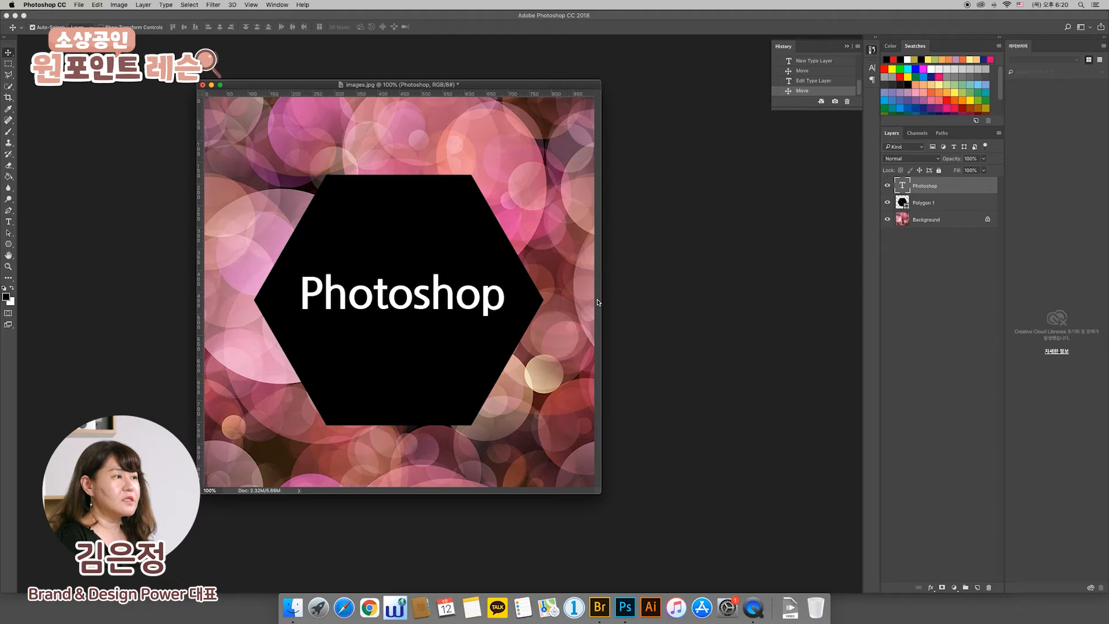
left_click_drag(433, 312, 428, 275)
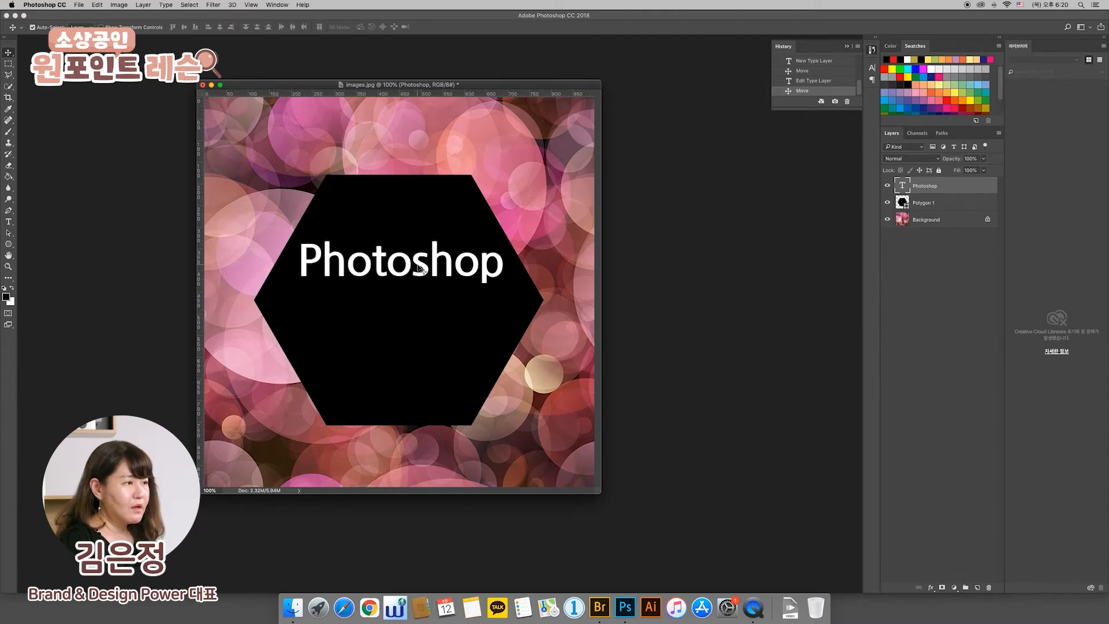
left_click_drag(421, 271, 421, 308)
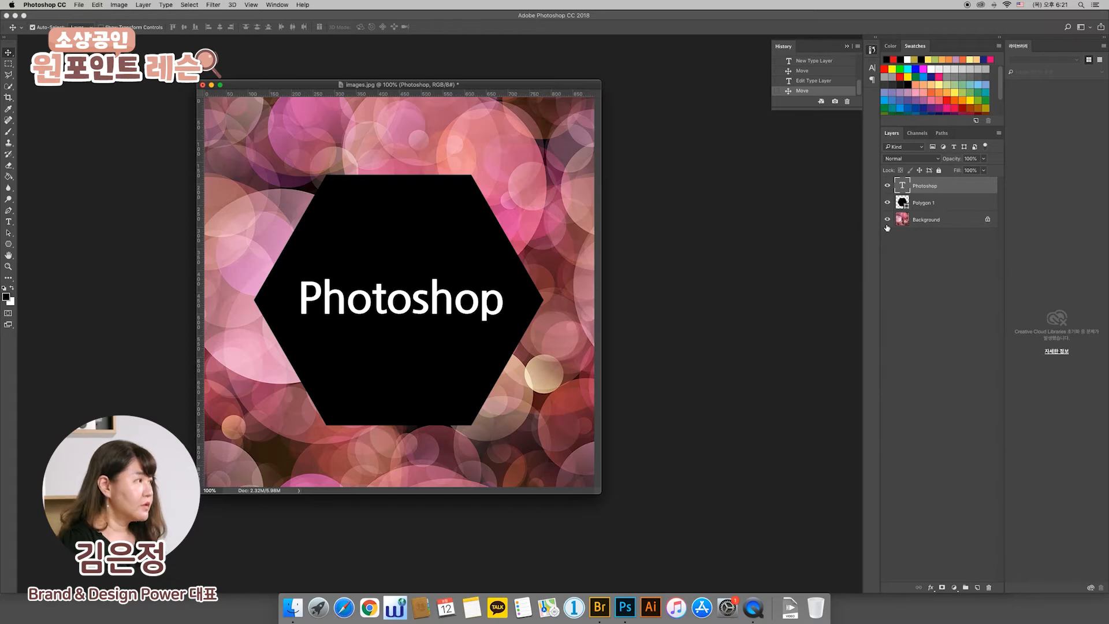
- Load the "Photoshop" text's outline as a selection and hide the text and hexagon layers
left_click(904, 188, "super")
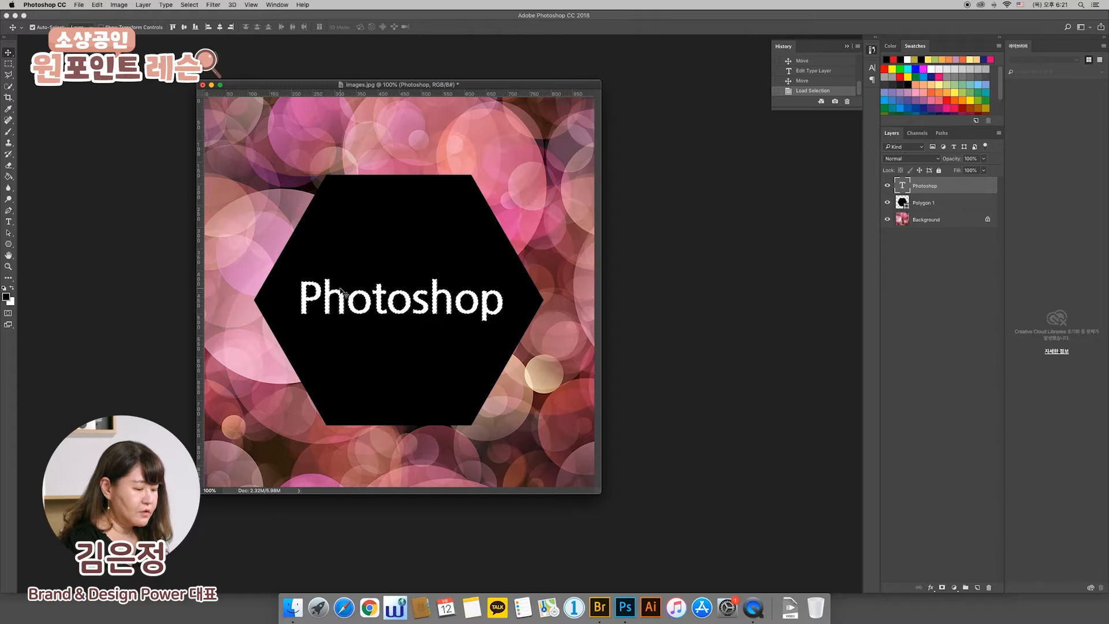
key("super+d")
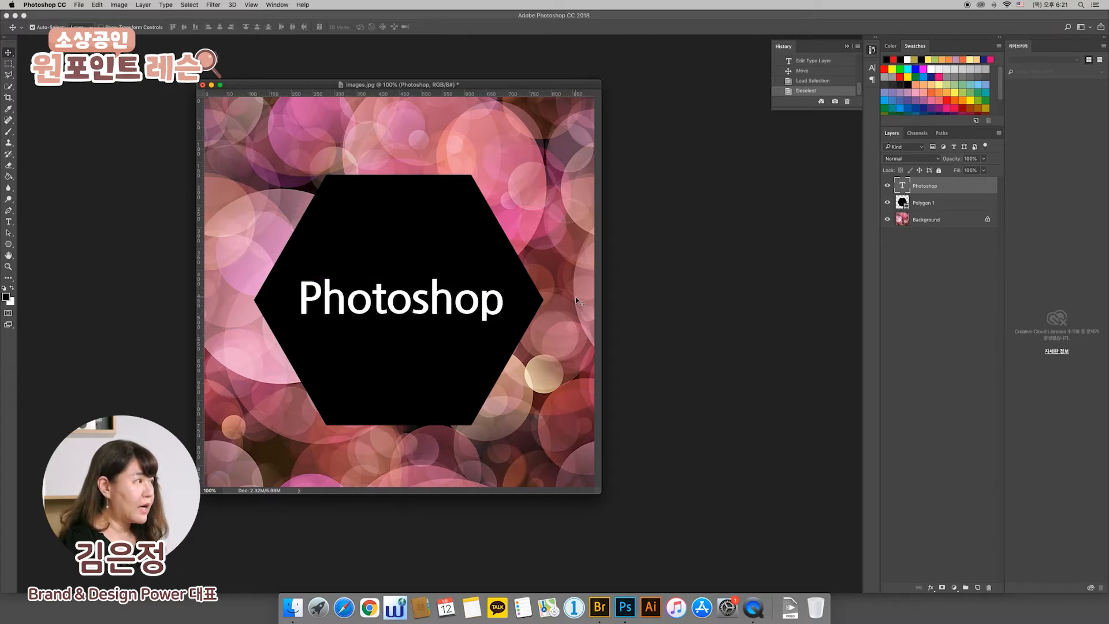
left_click(903, 187, "super")
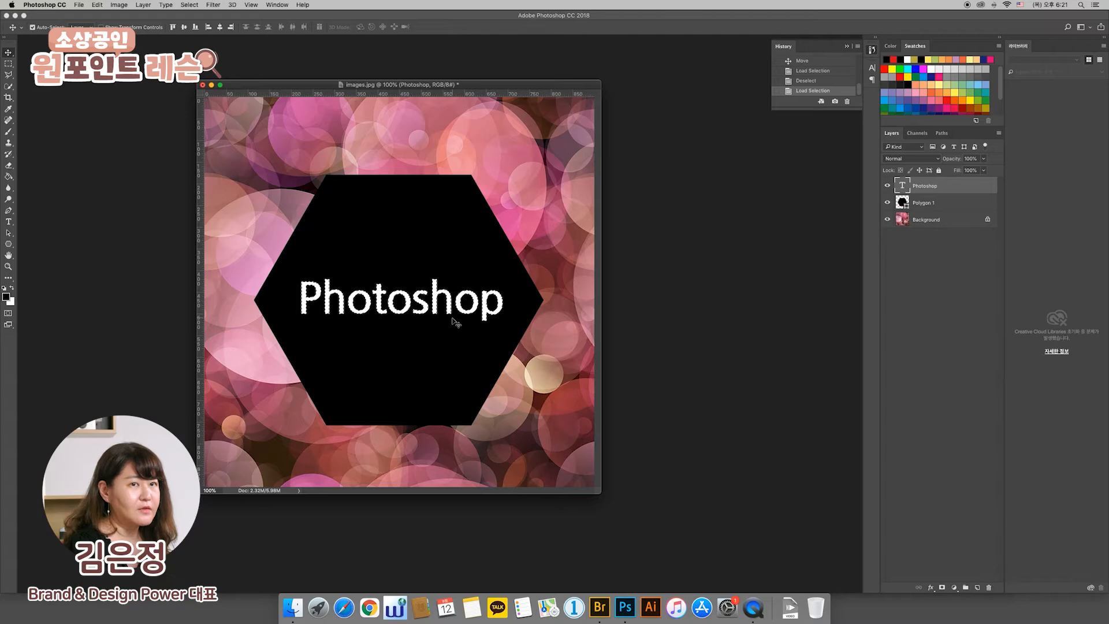
left_click(887, 203)
left_click(888, 186)
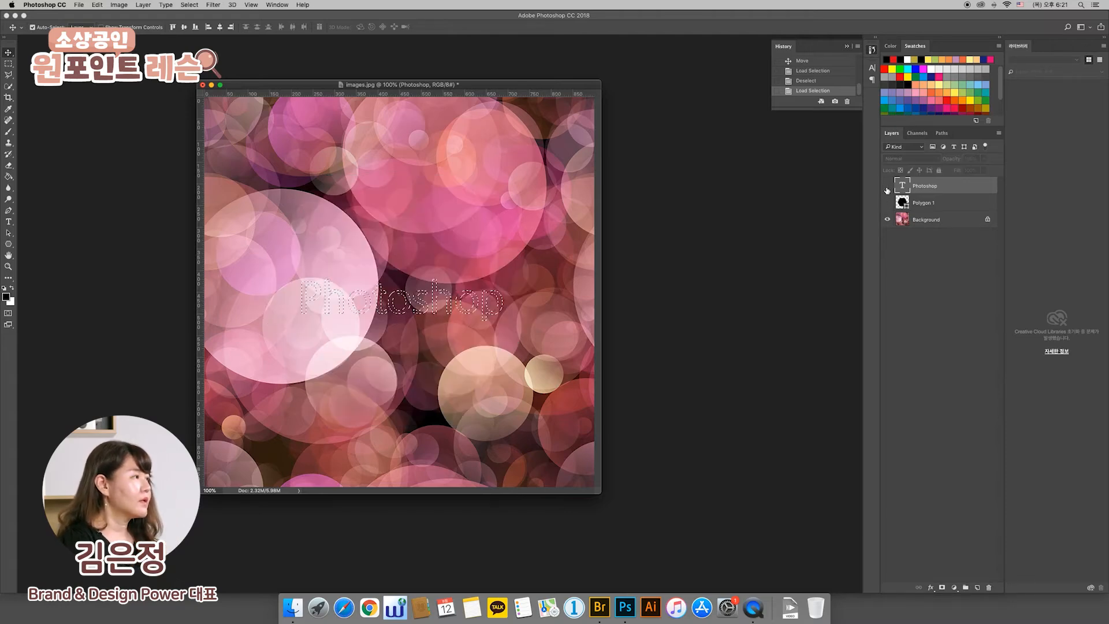
- Copy the text-shaped area of the Background layer and clear the selection
left_click(927, 220)
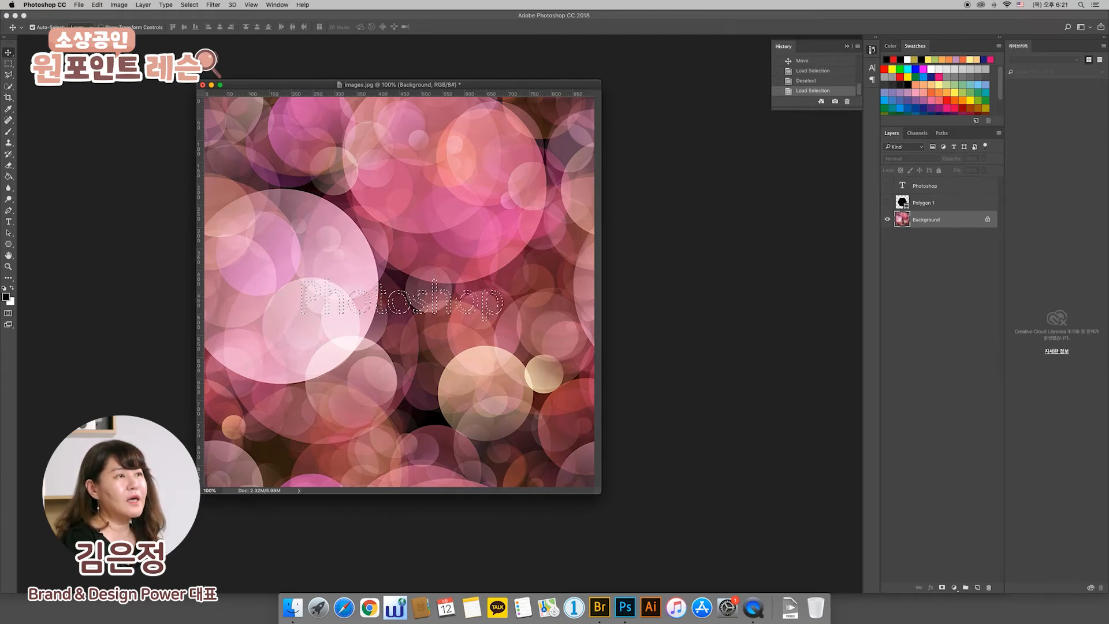
left_click(97, 5)
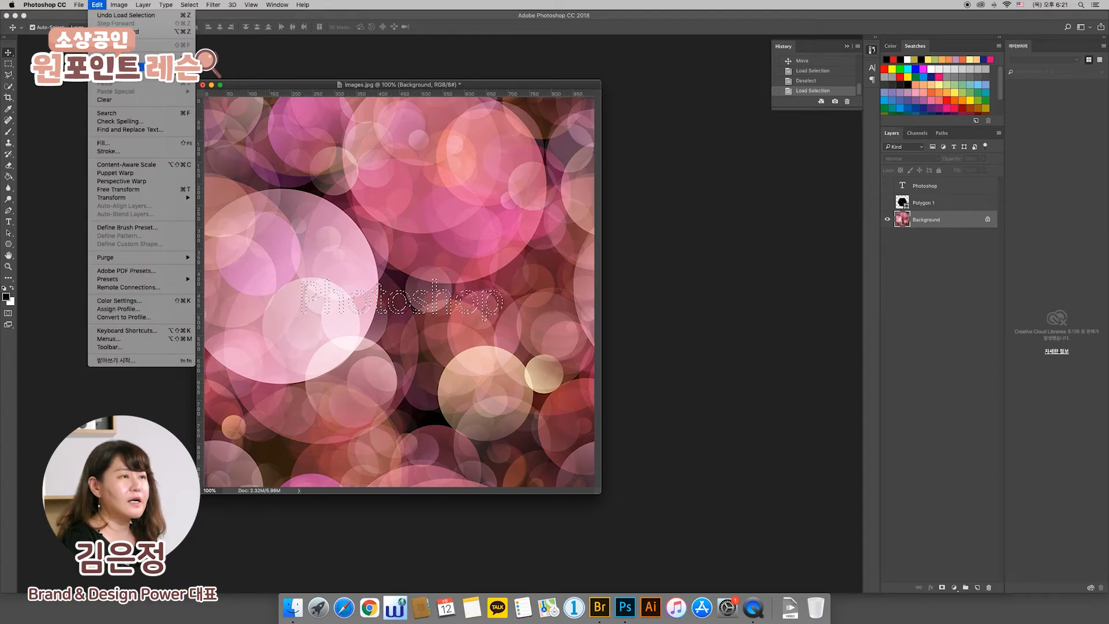
left_click(116, 66)
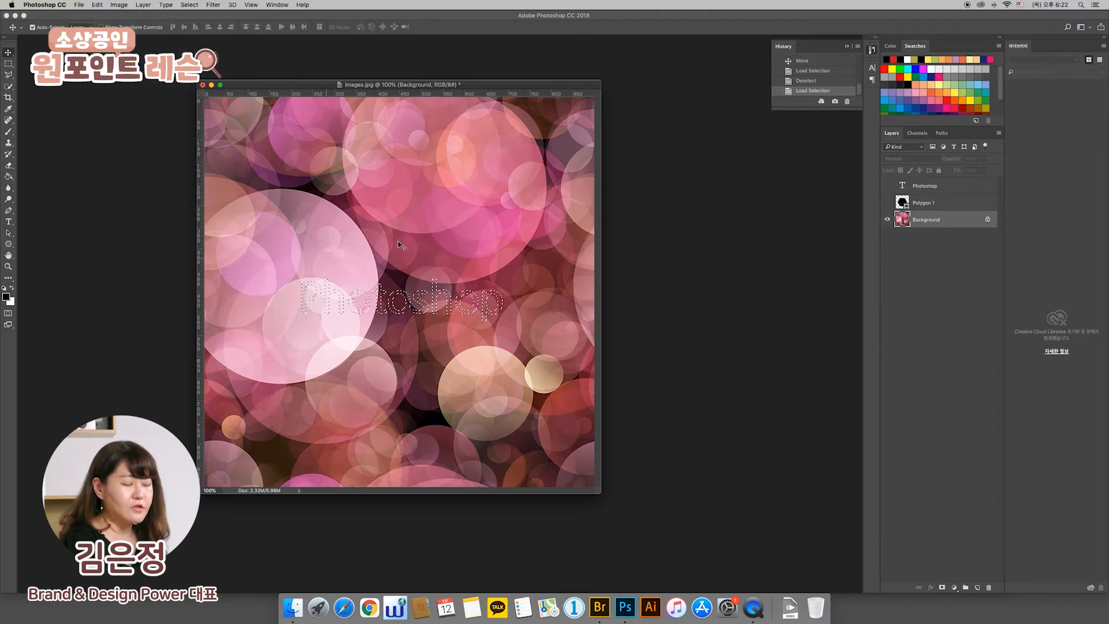
key("super+d")
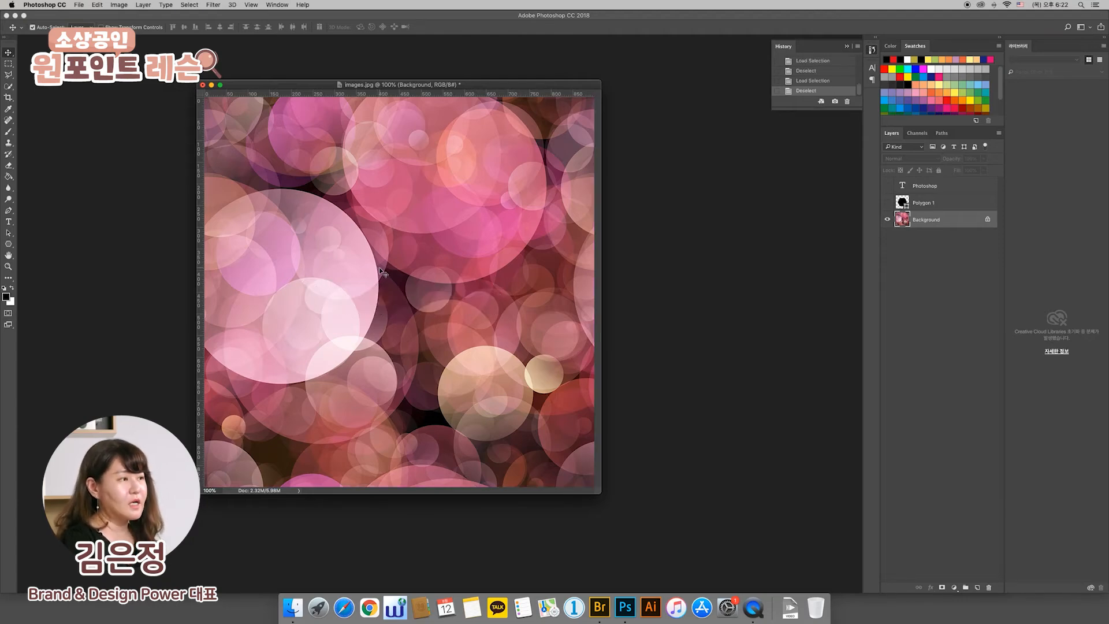
- Paste the copied text-shaped image piece as a new layer and move it slightly upward
left_click(97, 5)
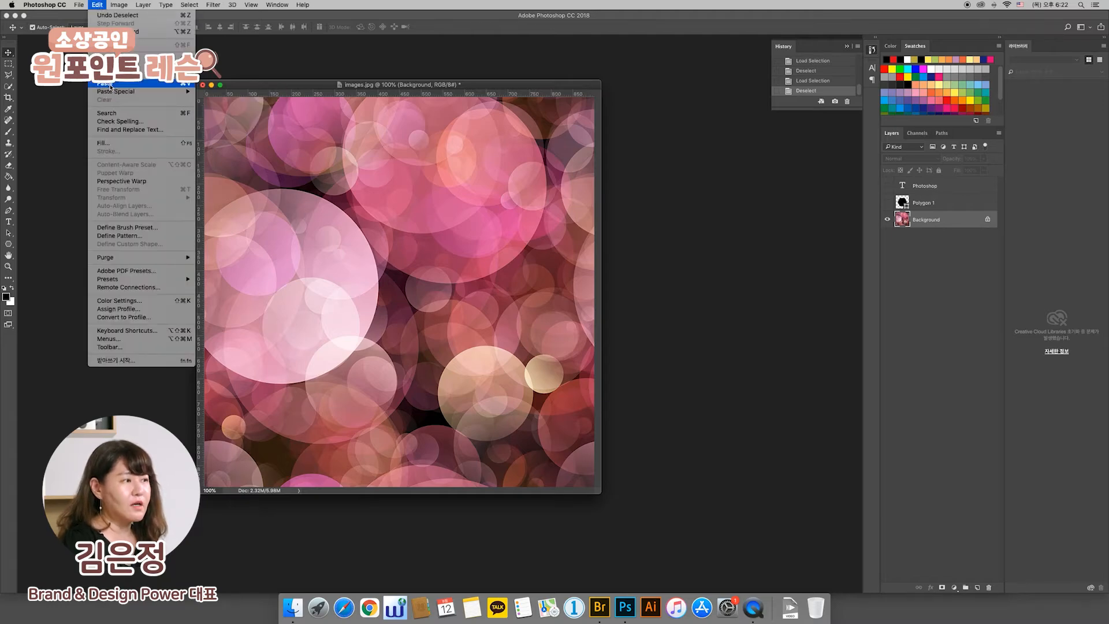
left_click(110, 86)
mouse_move(379, 296)
left_mouse_down()
mouse_move(368, 199)
mouse_move(328, 186)
mouse_move(315, 157)
mouse_move(390, 185)
mouse_move(376, 257)
mouse_move(383, 280)
left_mouse_up()
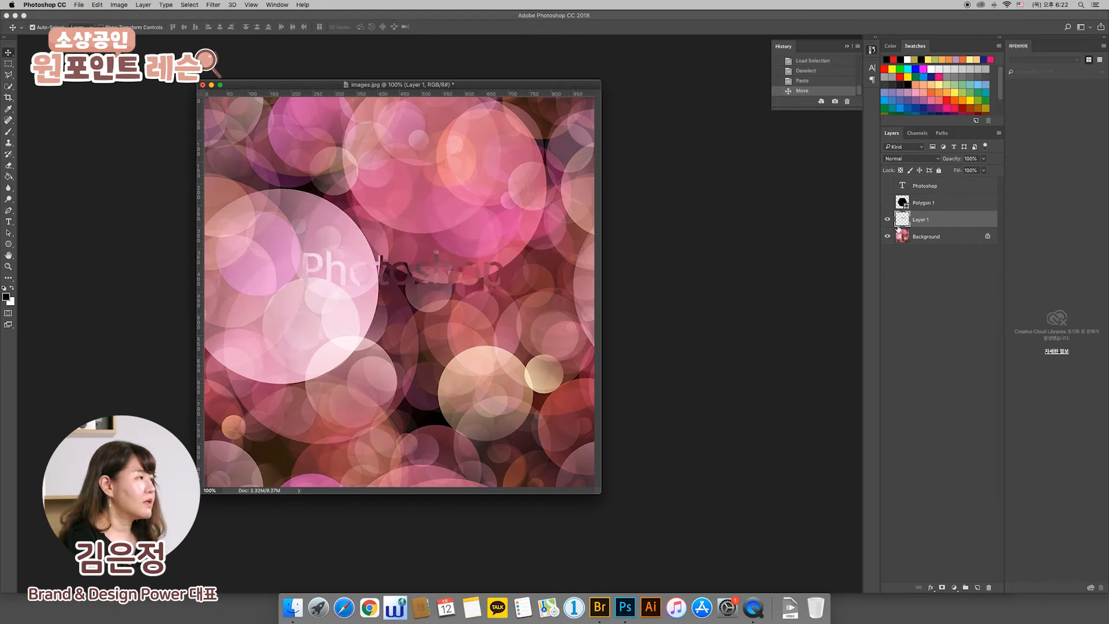
- Show the Polygon 1 layer and turn off Auto-Select for the Move tool
left_click(888, 203)
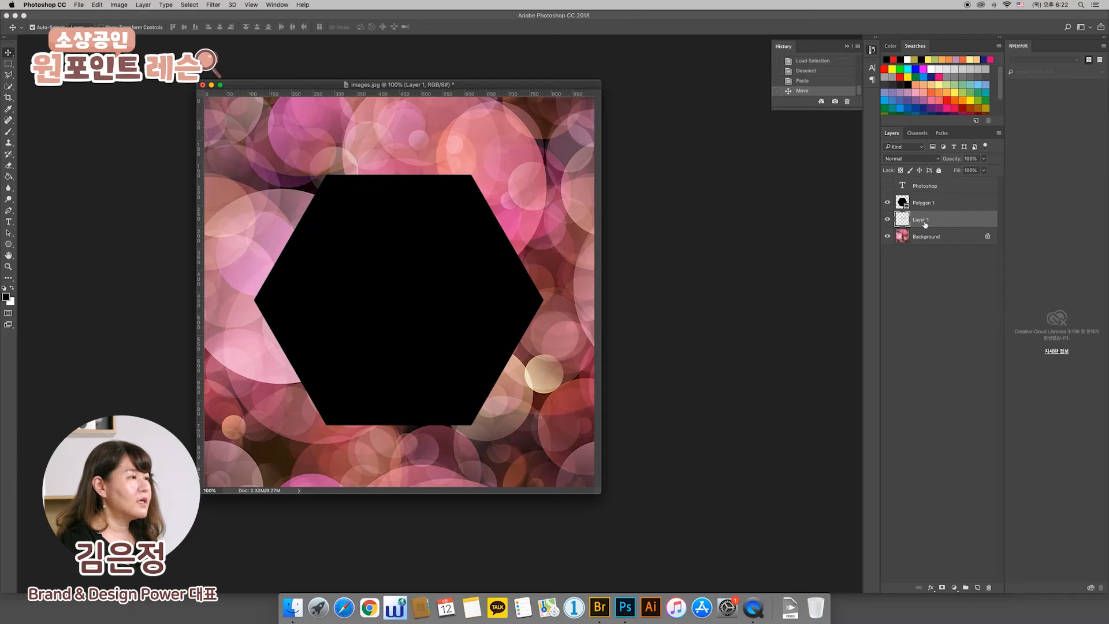
left_click_drag(435, 293, 452, 280)
key("super+z")
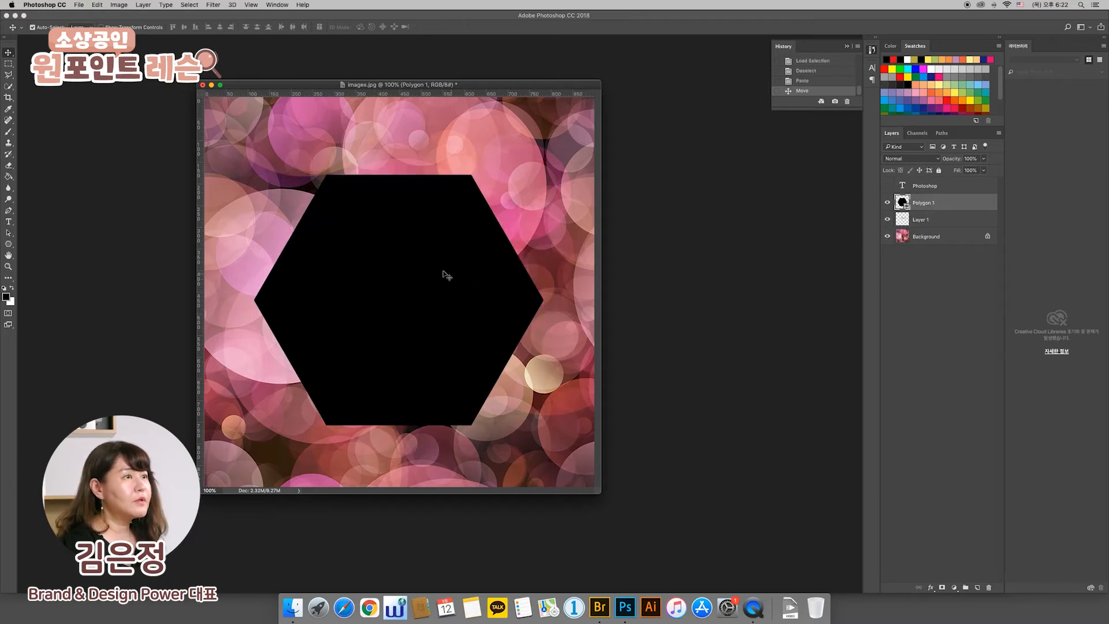
left_click(32, 27)
- Reorder Layer 1 above Polygon 1 and move its cut-out lettering to the middle of the black hexagon
left_click(930, 227)
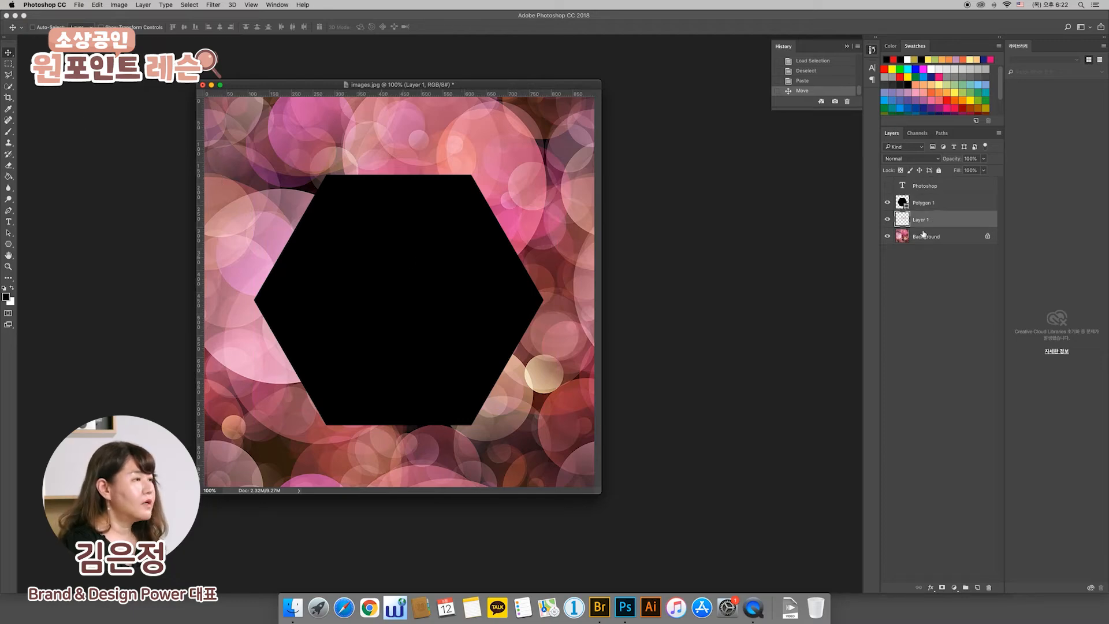
left_click_drag(427, 305, 419, 201)
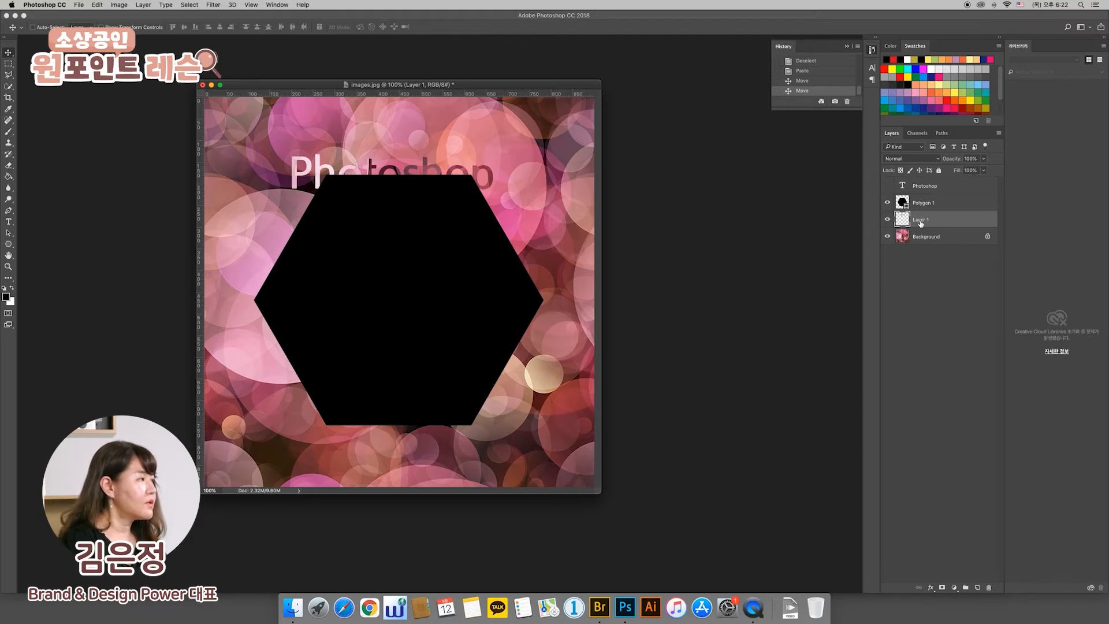
left_click_drag(922, 224, 924, 197)
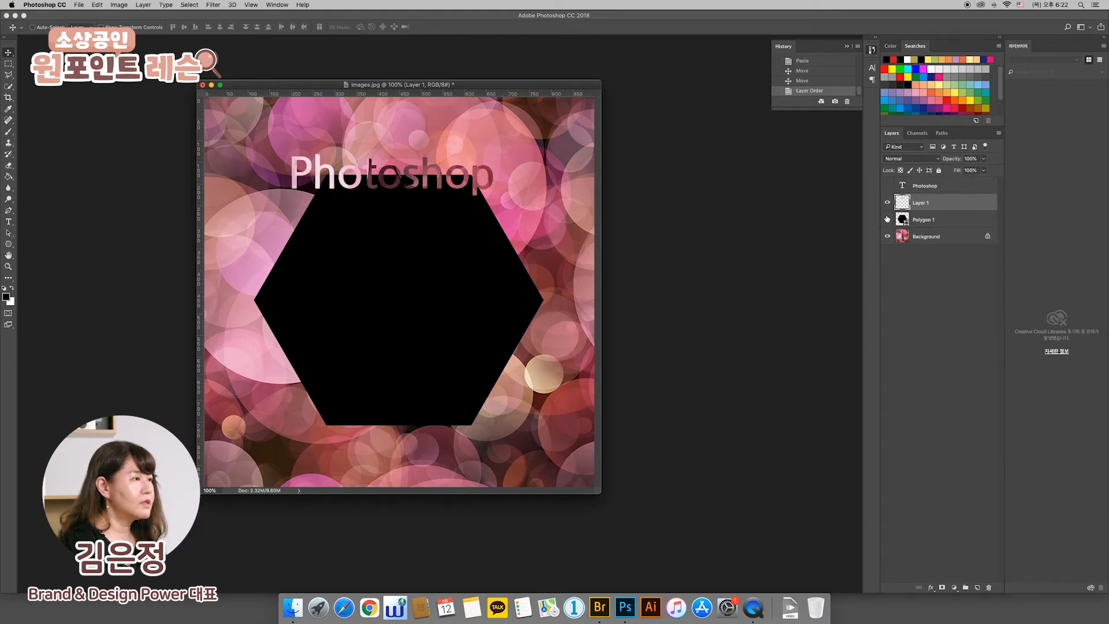
left_click_drag(452, 192, 464, 315)
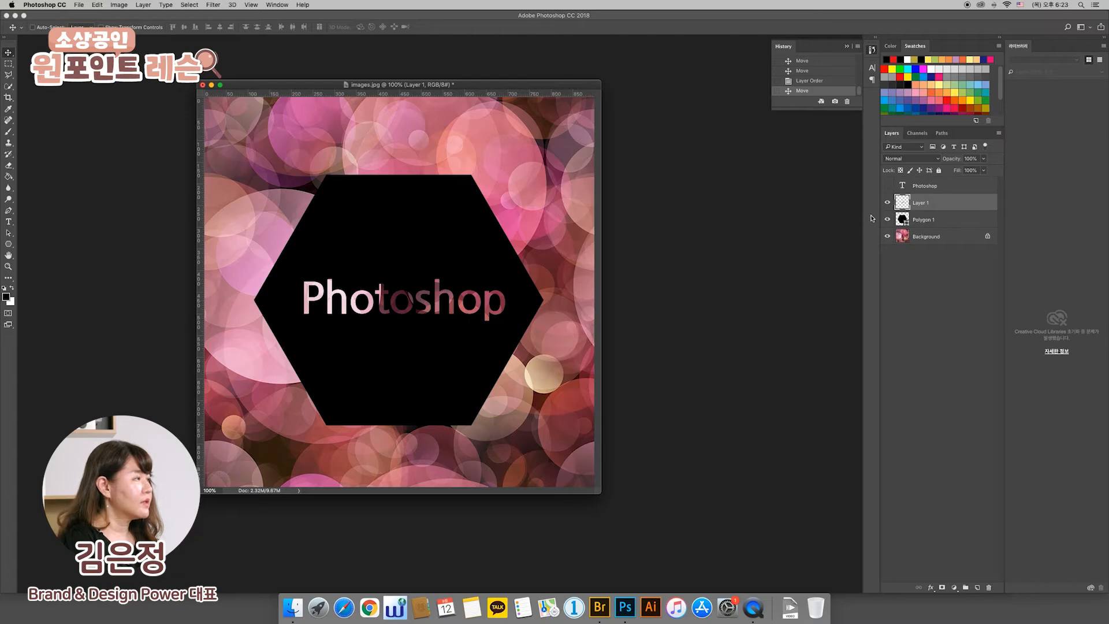
- Delete Layer 1 and make the Photoshop text layer visible
key("Delete")
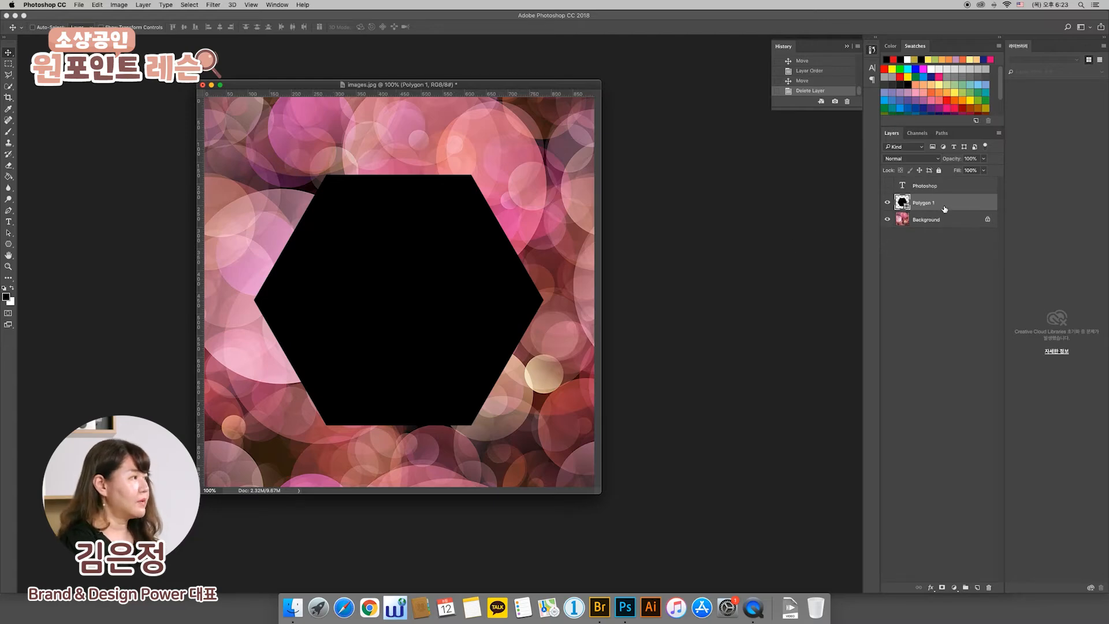
left_click(888, 186)
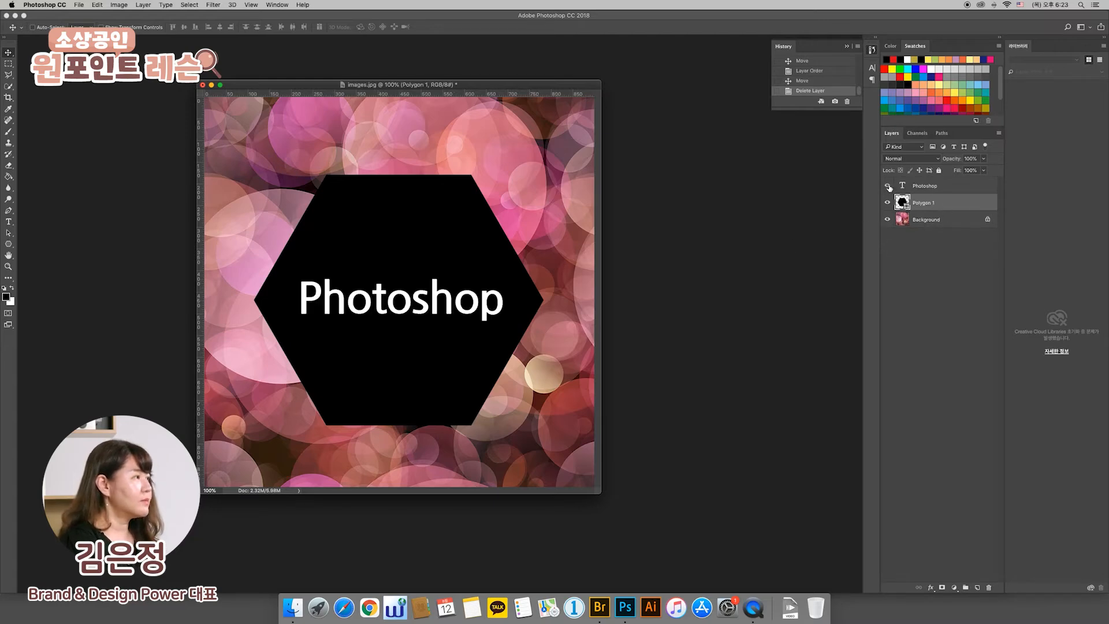
- Split the Photoshop text into two lines with a line break after "Photo"
left_click(919, 189)
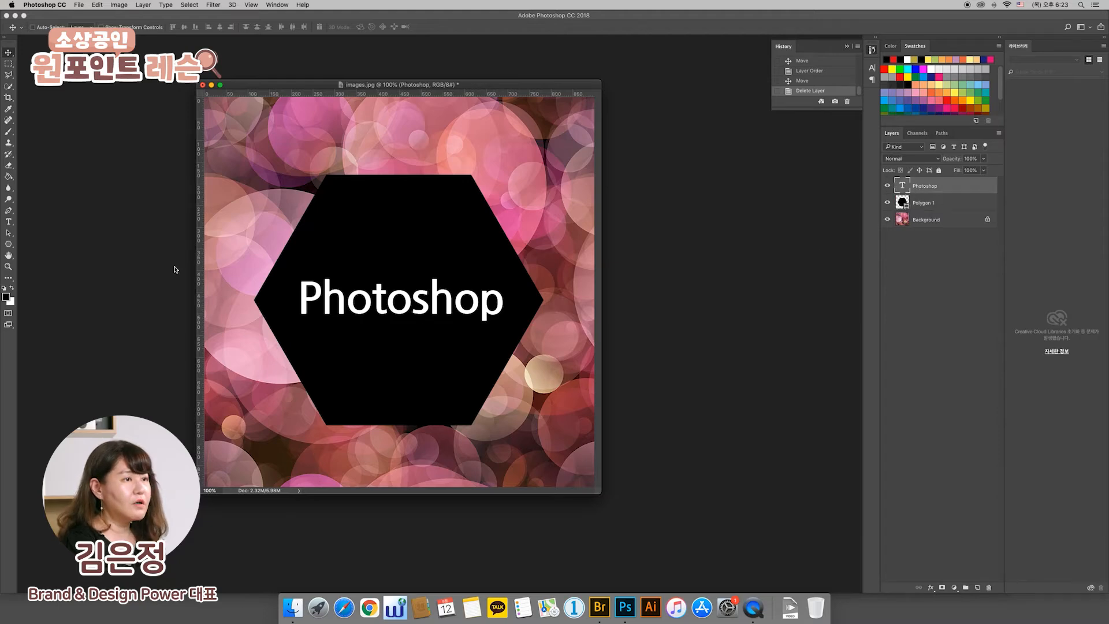
left_click(9, 221)
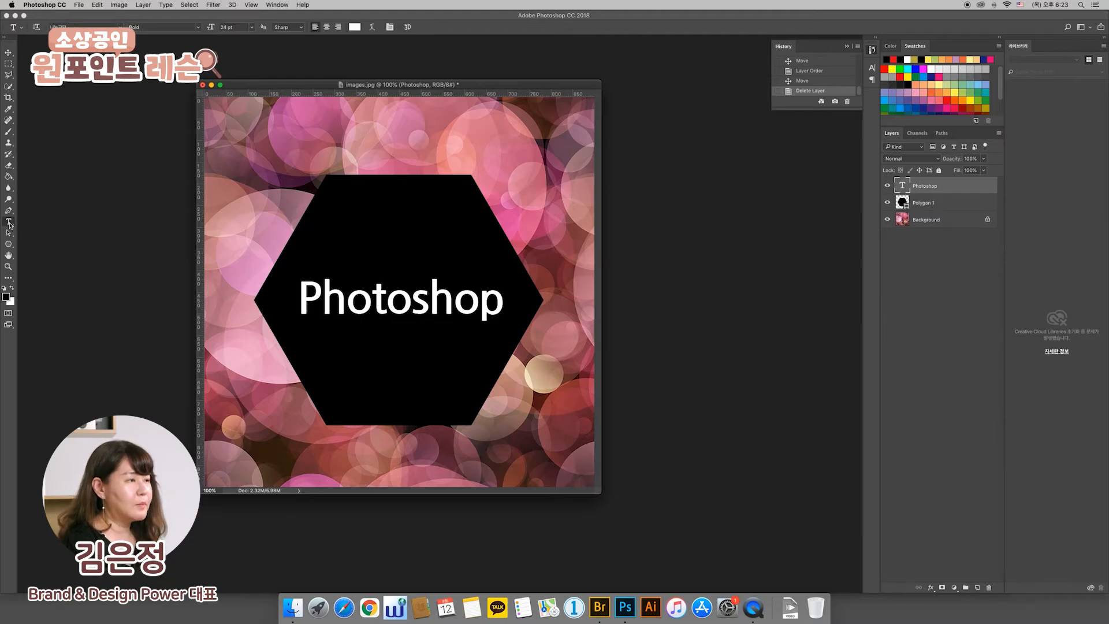
left_click(413, 304)
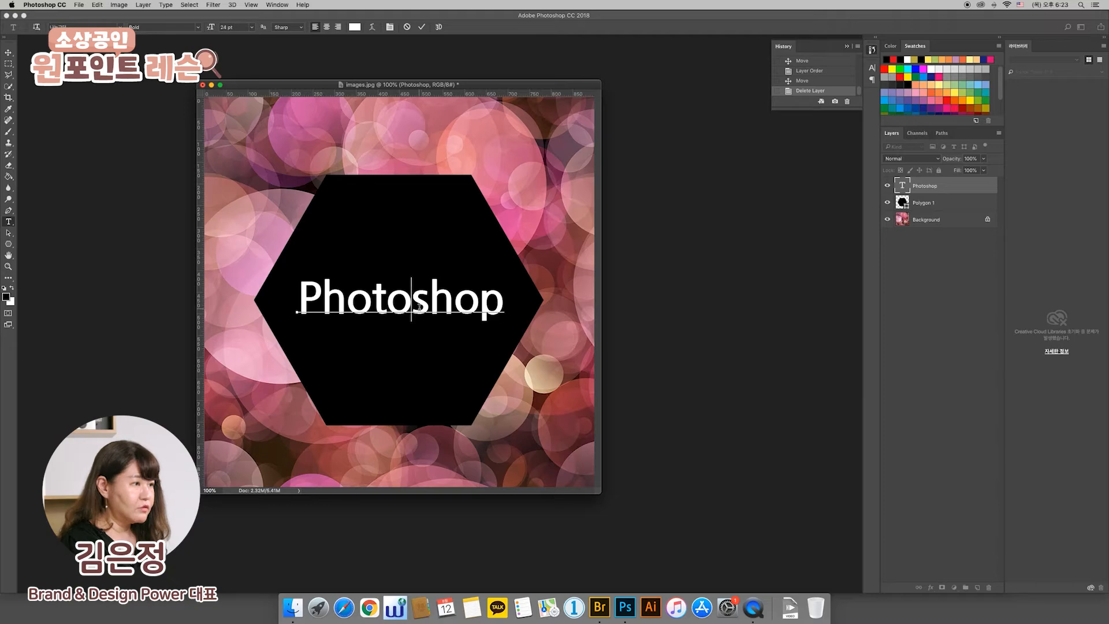
key("Return")
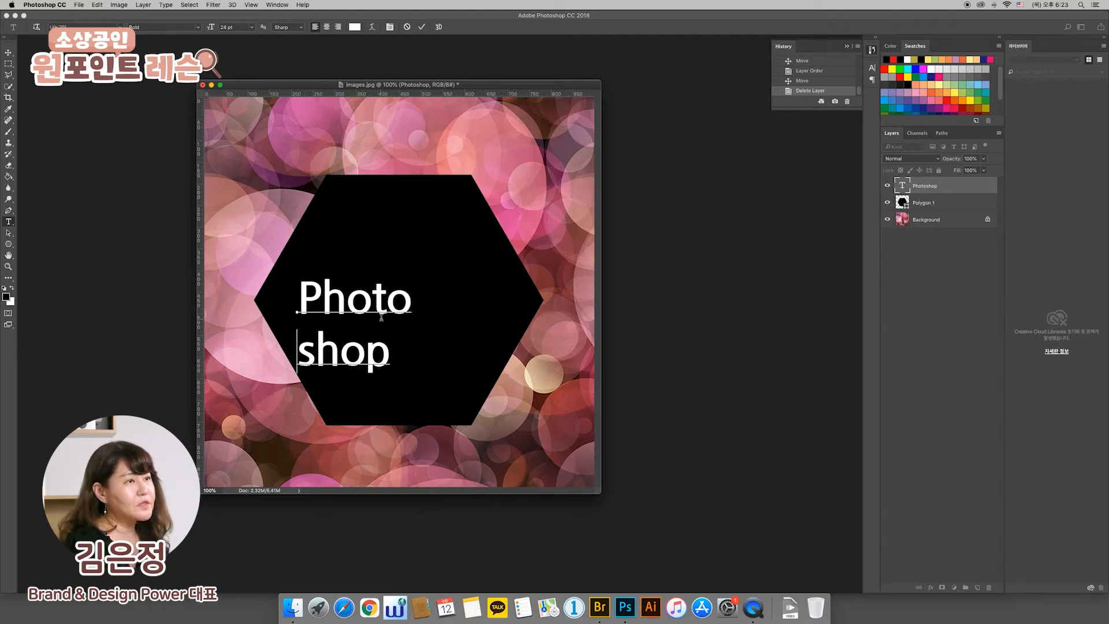
left_click(906, 187)
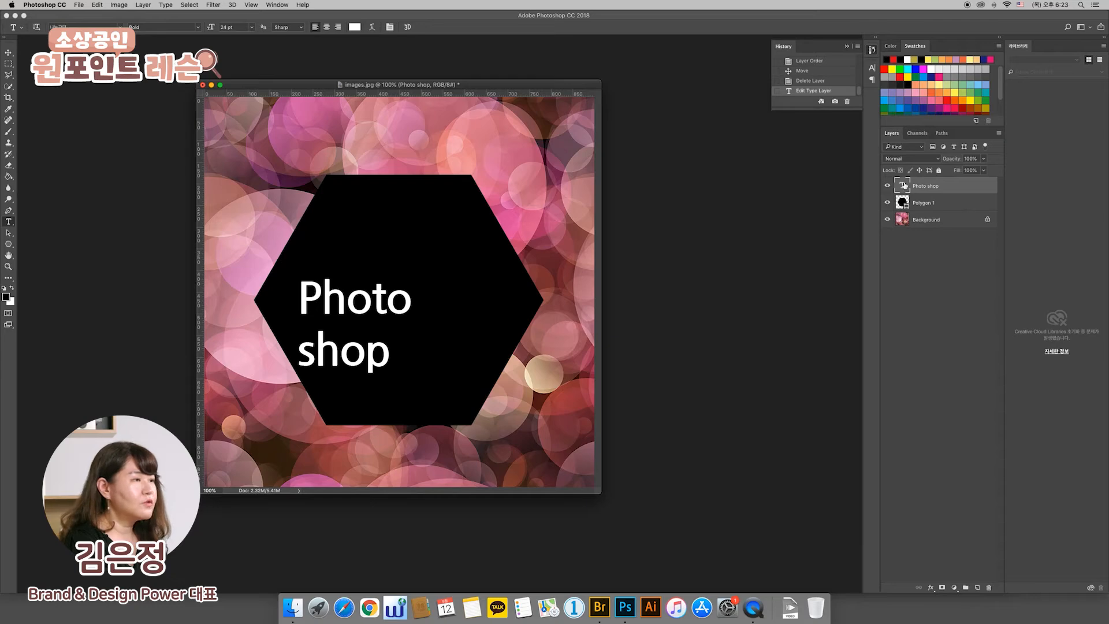
- Center-align the two-line text and move it to the middle of the black hexagon
double_click(903, 185)
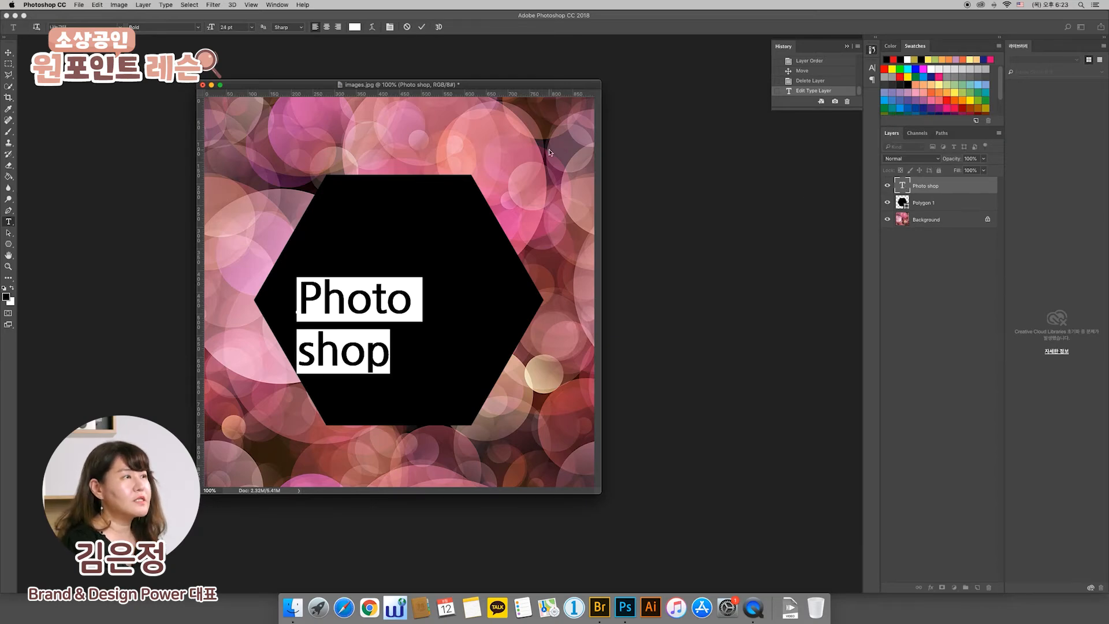
left_click(327, 28)
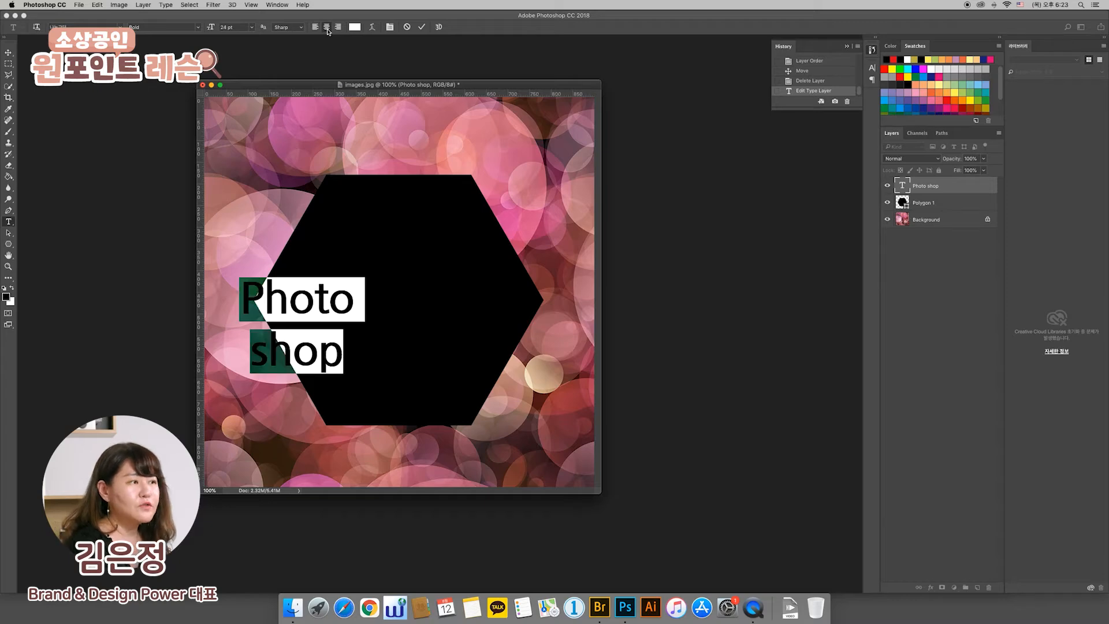
left_click(11, 53)
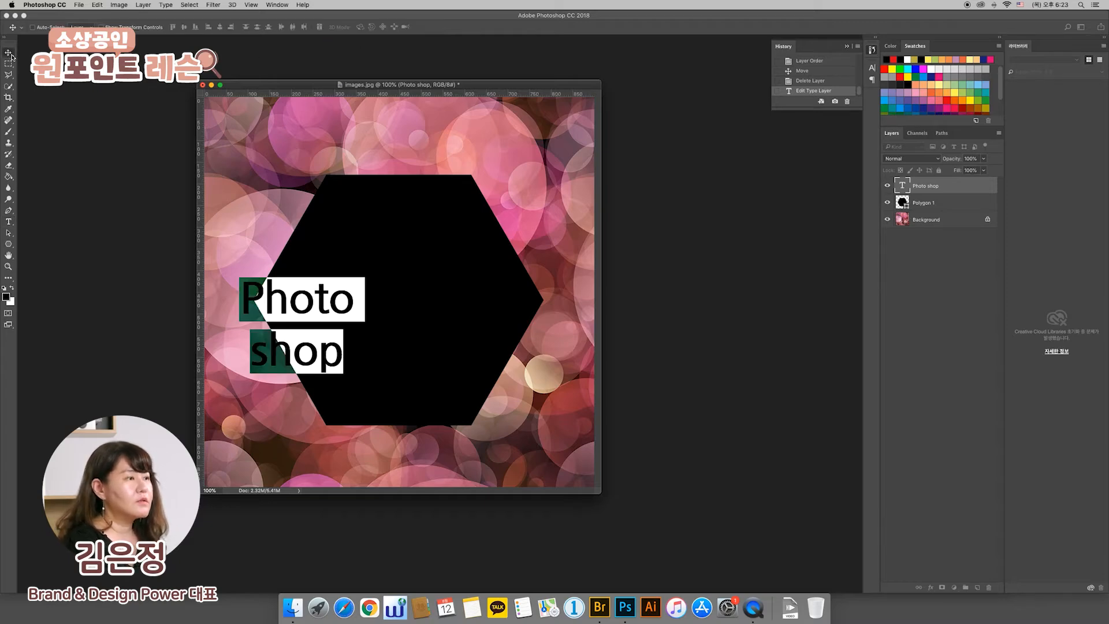
left_click_drag(297, 301, 398, 279)
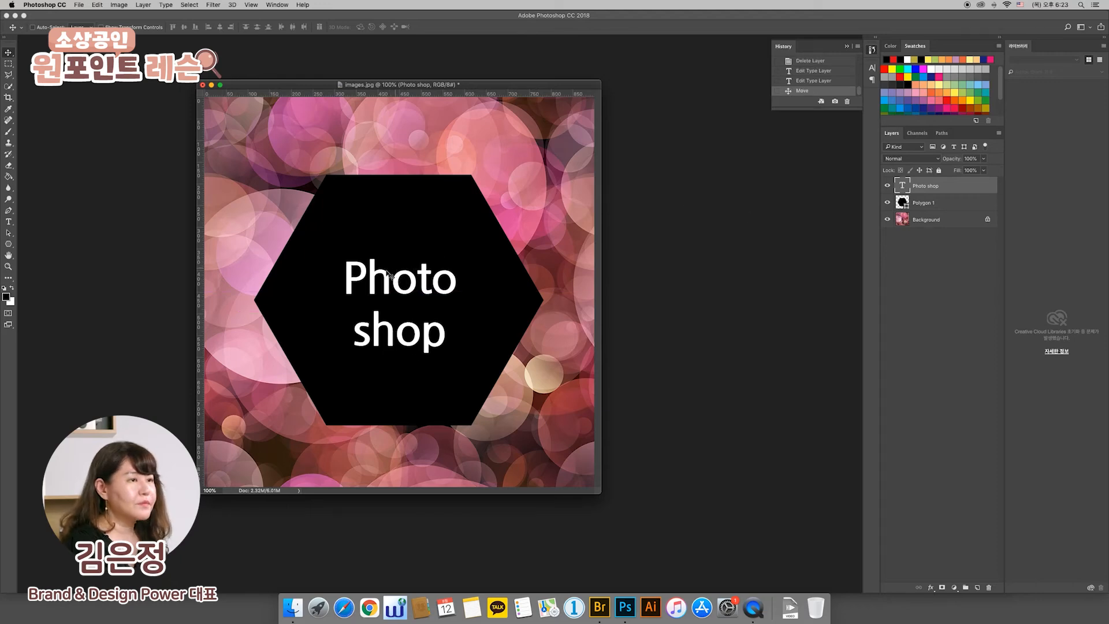
- Capitalize the first letter of the second text line so it reads "Shop"
left_click(8, 222)
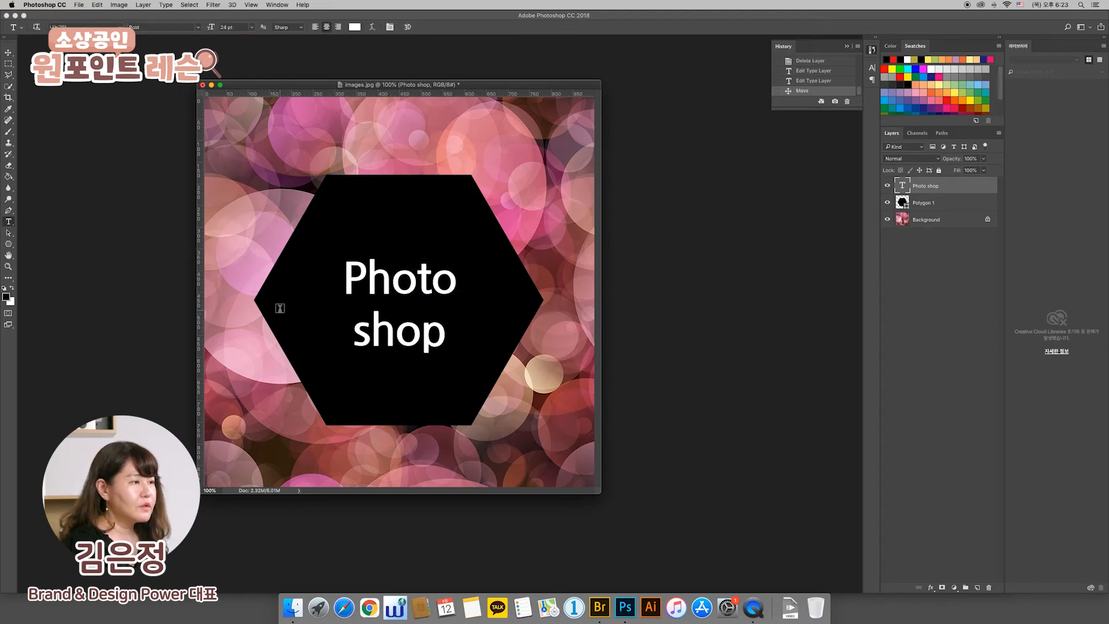
left_click(360, 333)
left_click_drag(362, 333, 354, 328)
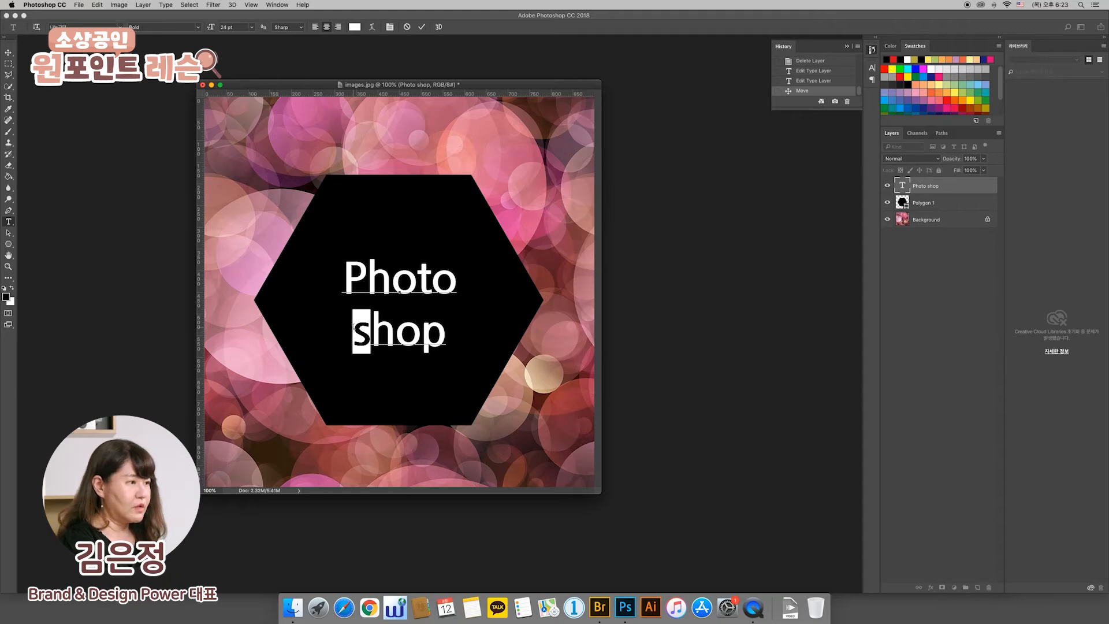
type("S")
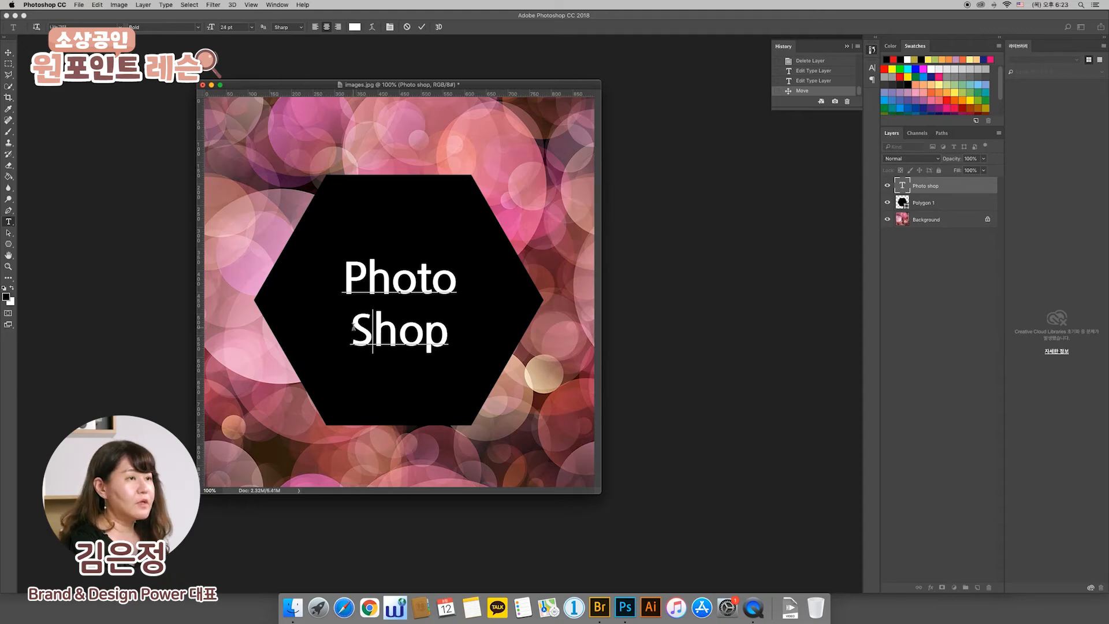
left_click(9, 52)
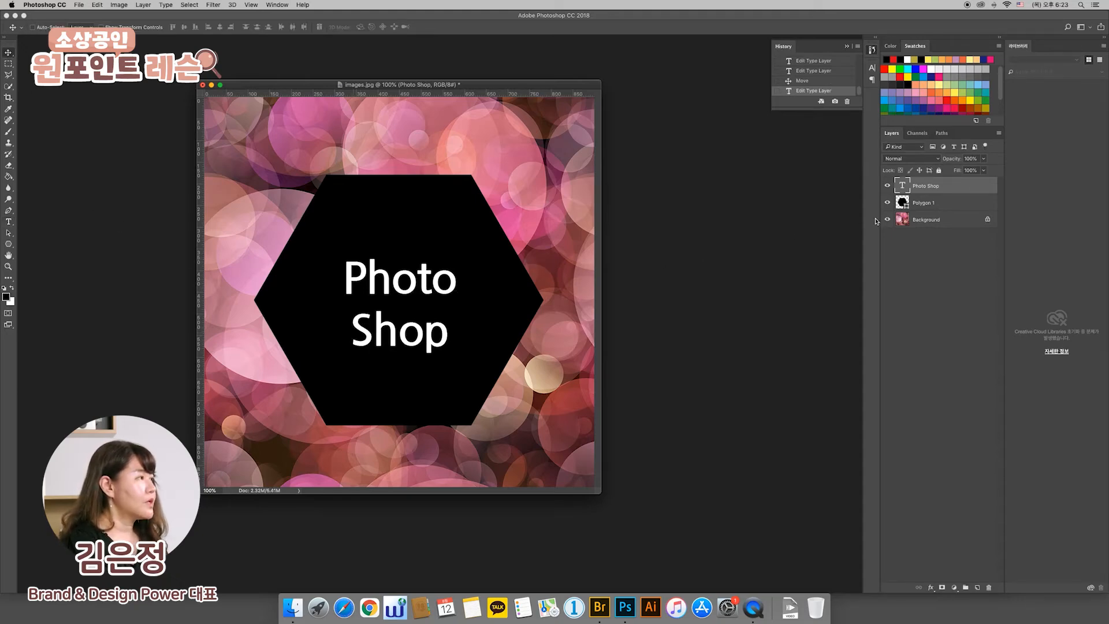
- Set the Photo Shop text to ExtraBold at 36 pt and nudge it slightly upward within the hexagon
double_click(903, 190)
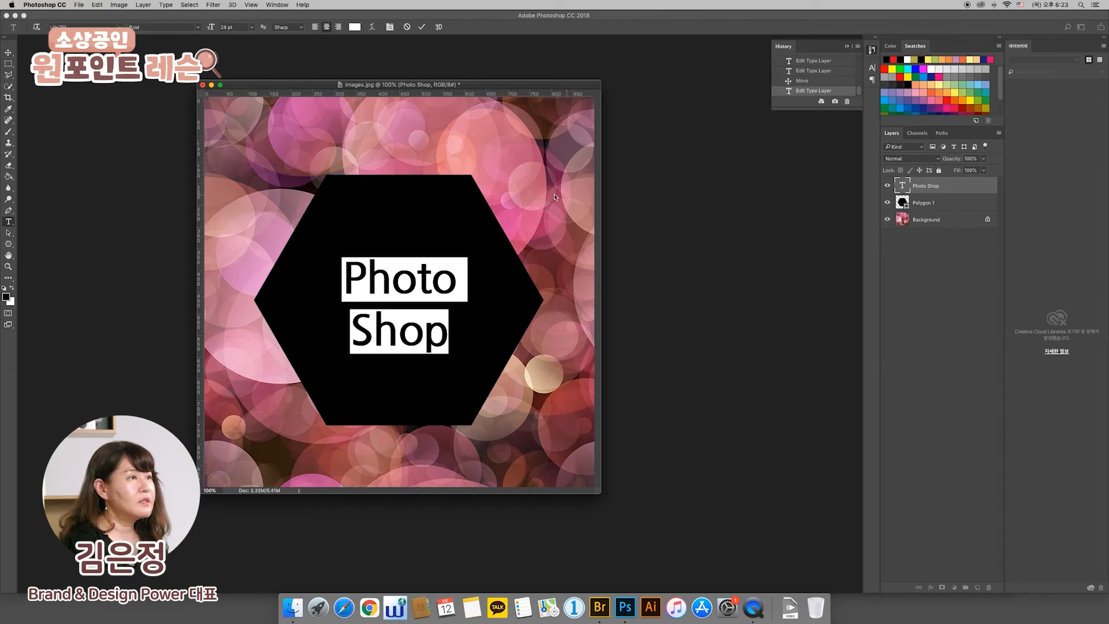
left_click(197, 27)
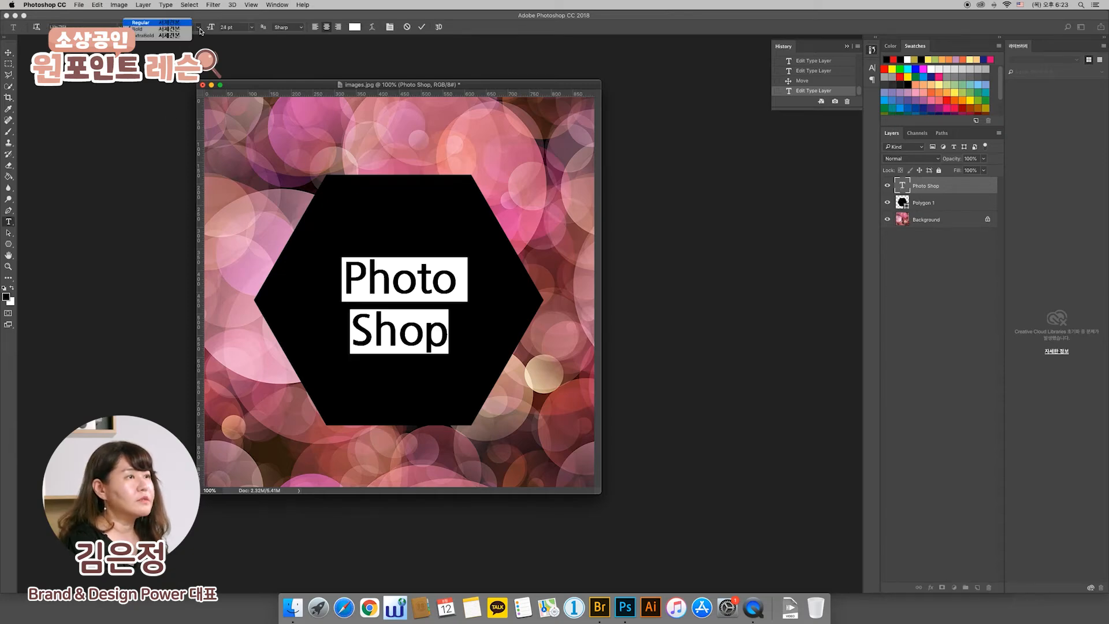
left_click(144, 36)
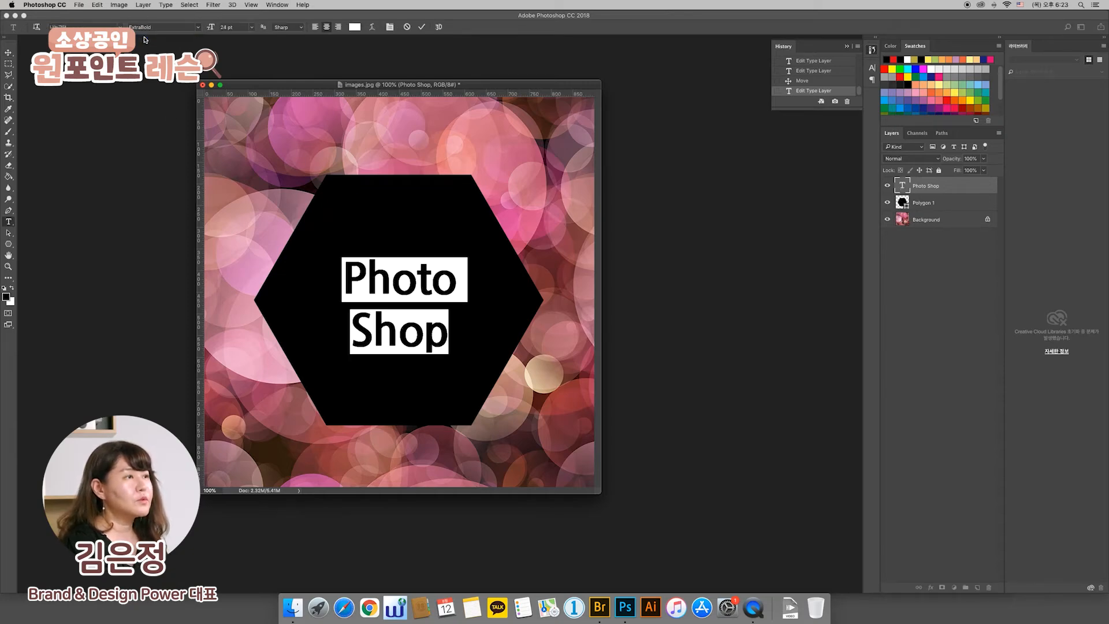
left_click(250, 28)
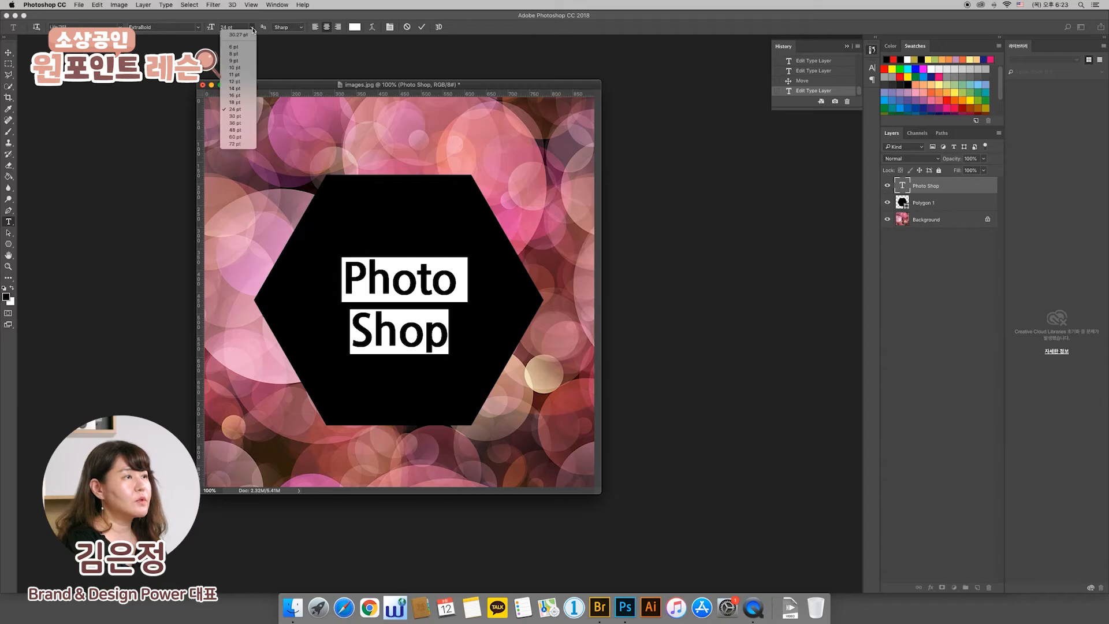
left_click(232, 123)
left_click(8, 52)
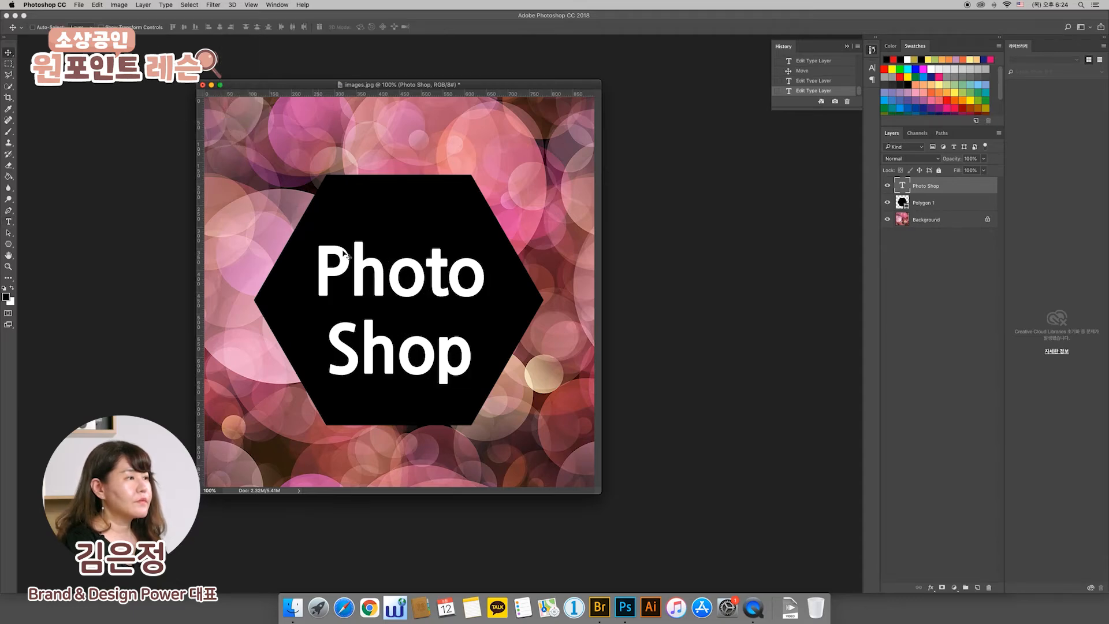
left_click_drag(400, 289, 390, 283)
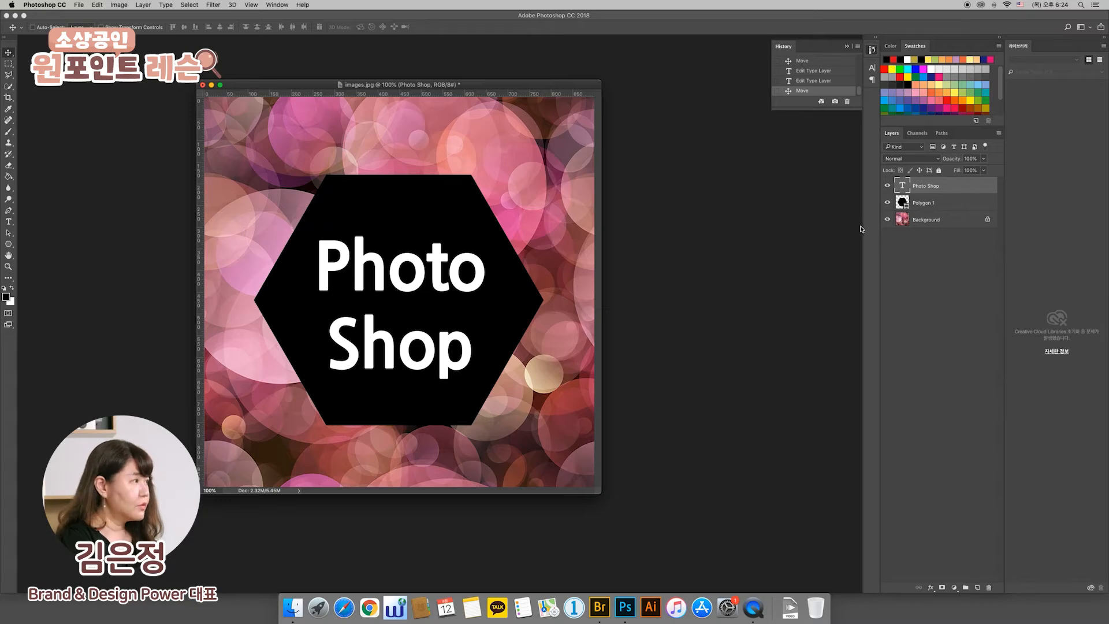
- Load the Photo Shop text outline as a selection and hide both the text and Polygon 1 layers
key("super")
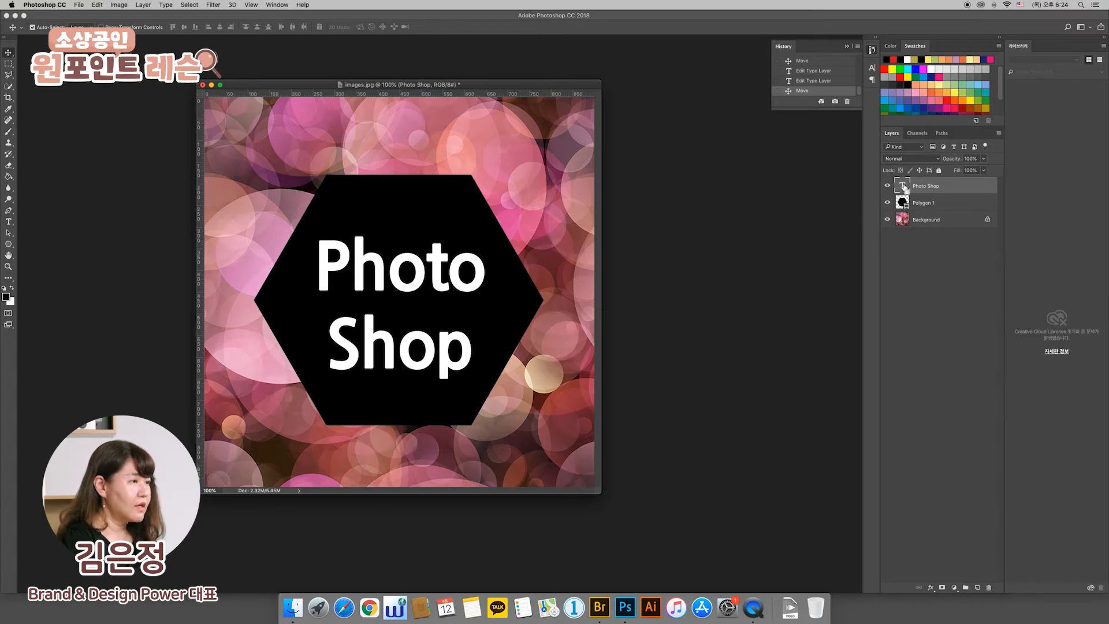
left_click(904, 189, "super")
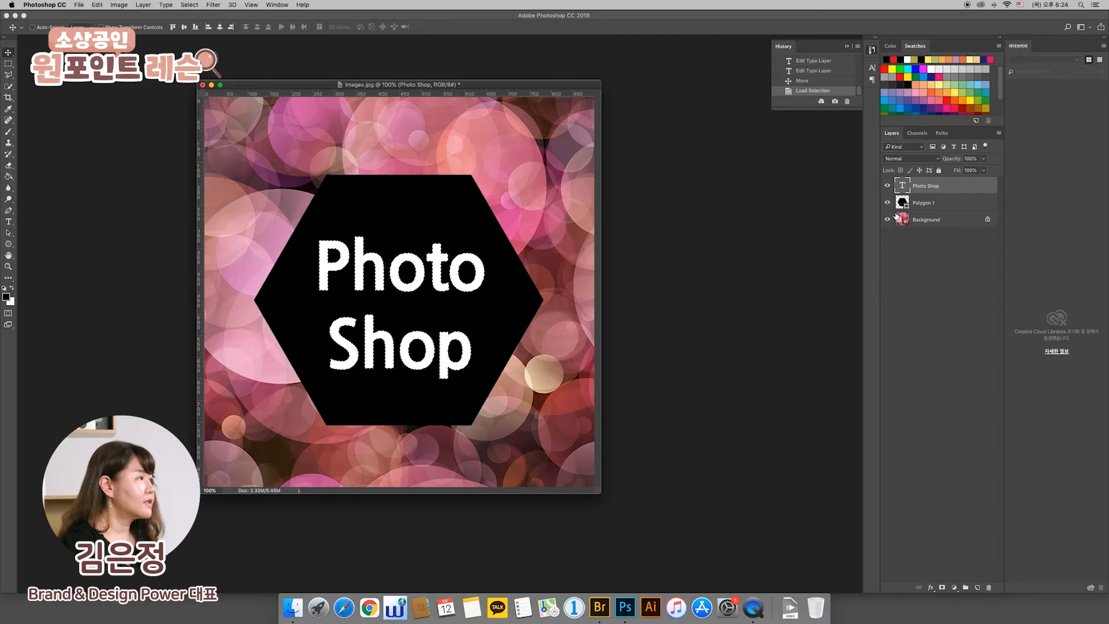
left_click(887, 203)
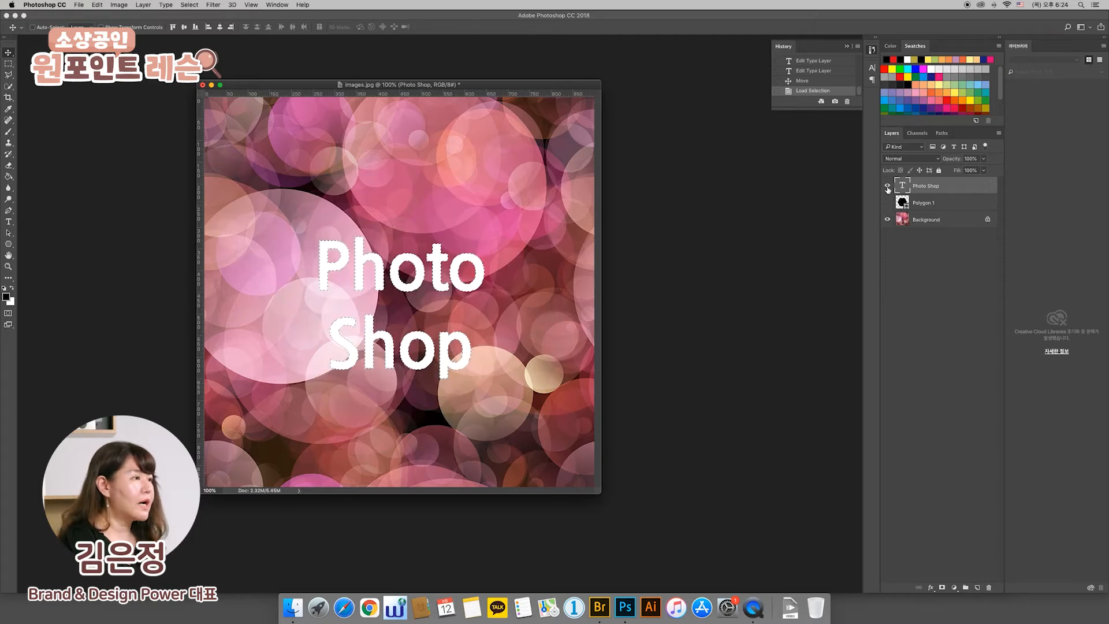
left_click(888, 186)
- Copy the letter-shaped selection from the Background layer and paste it as a new layer
left_click(935, 222)
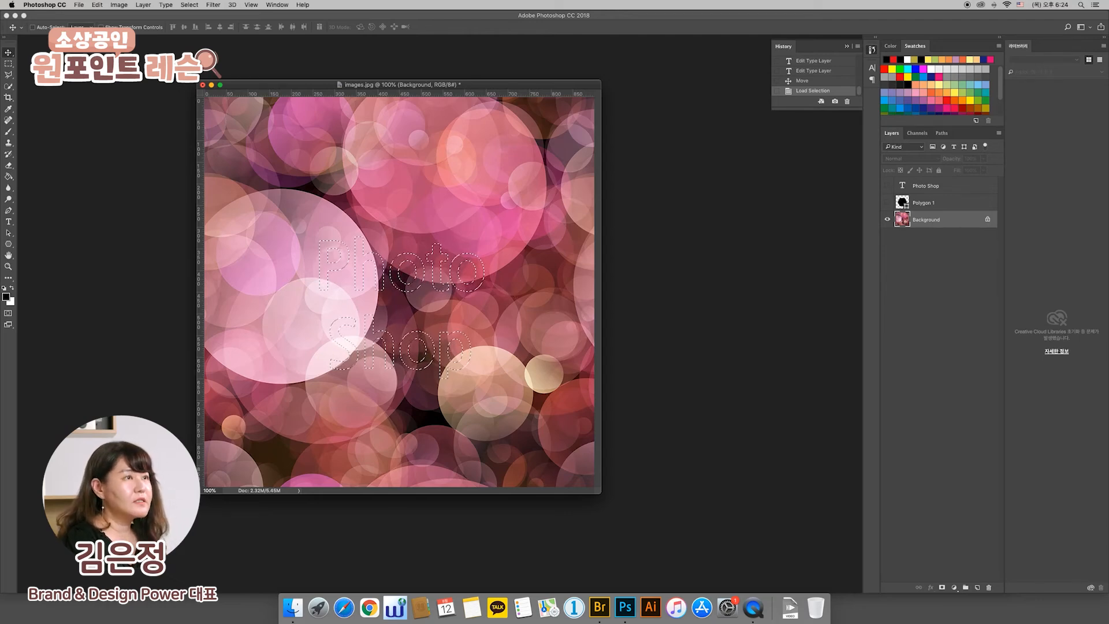
left_click(97, 5)
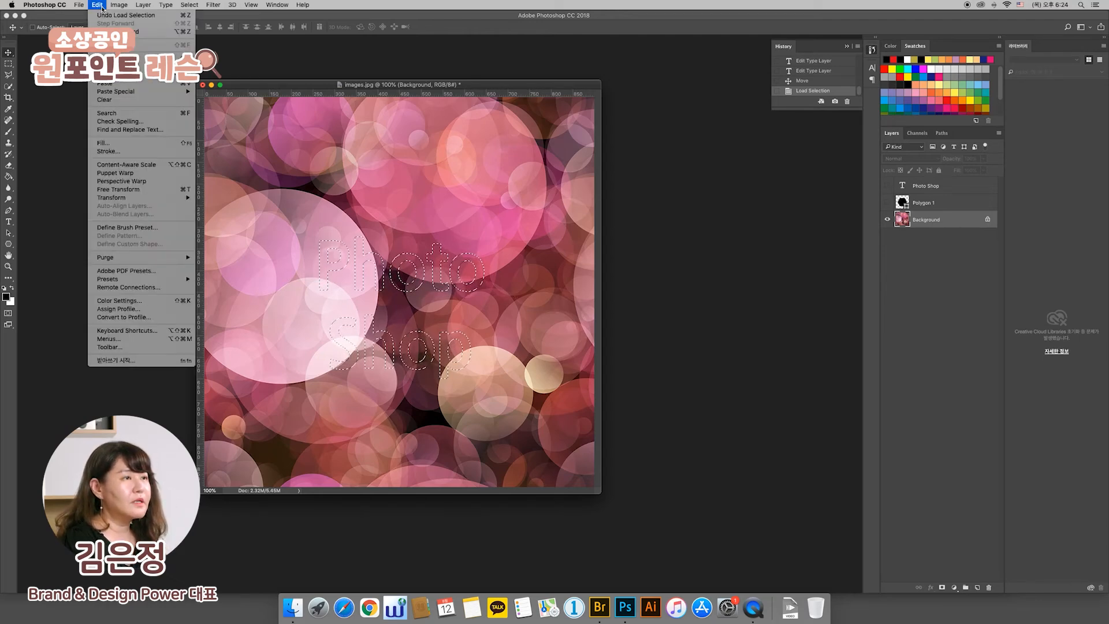
left_click(141, 66)
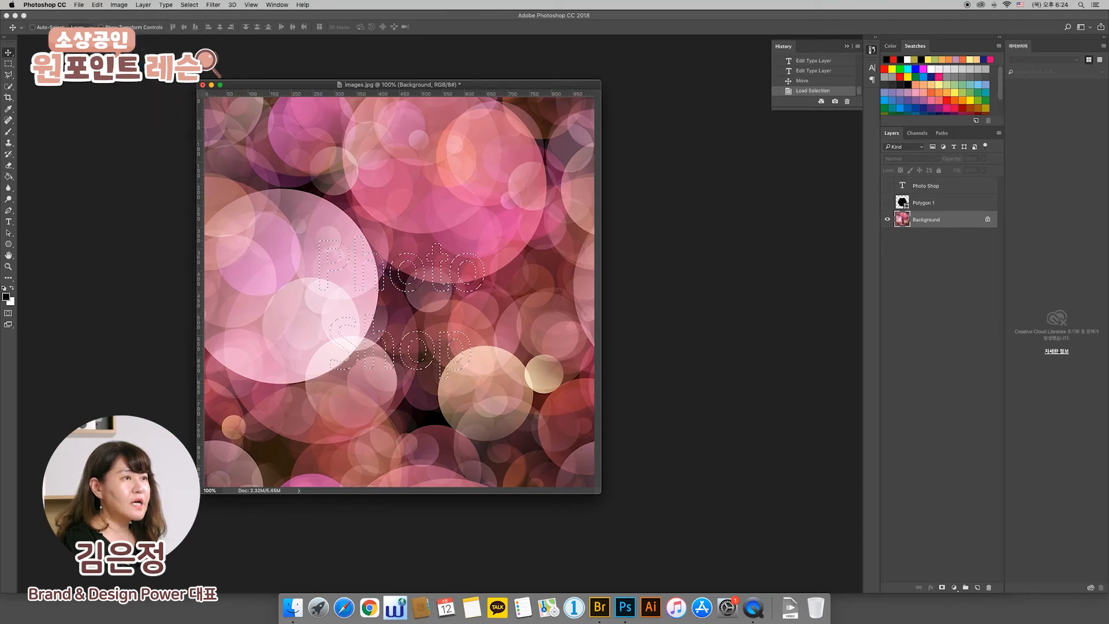
left_click(96, 5)
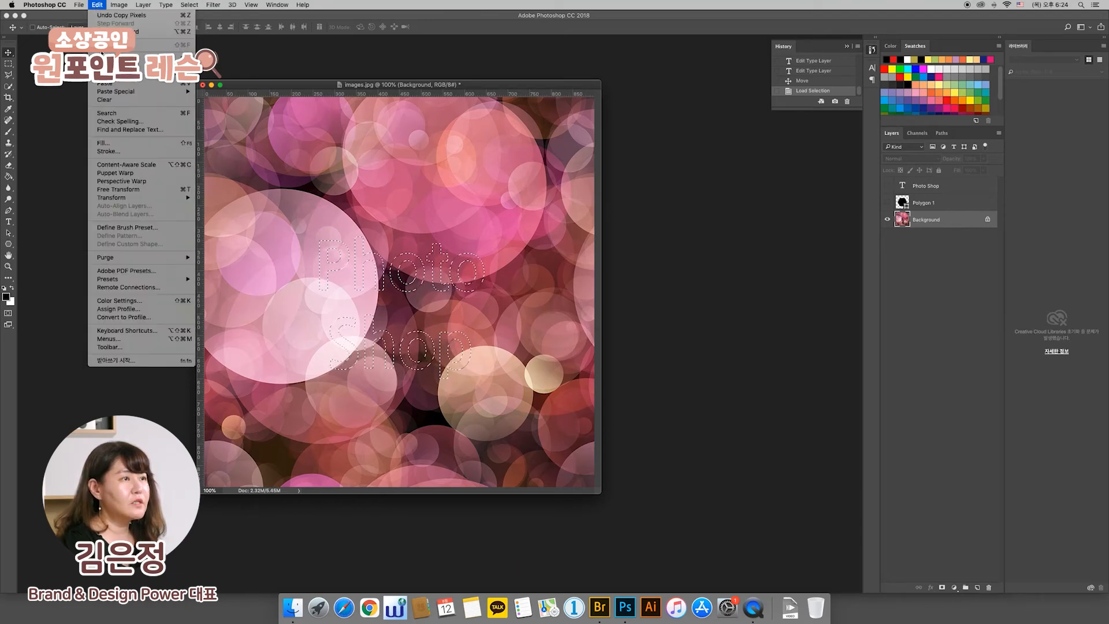
left_click(105, 85)
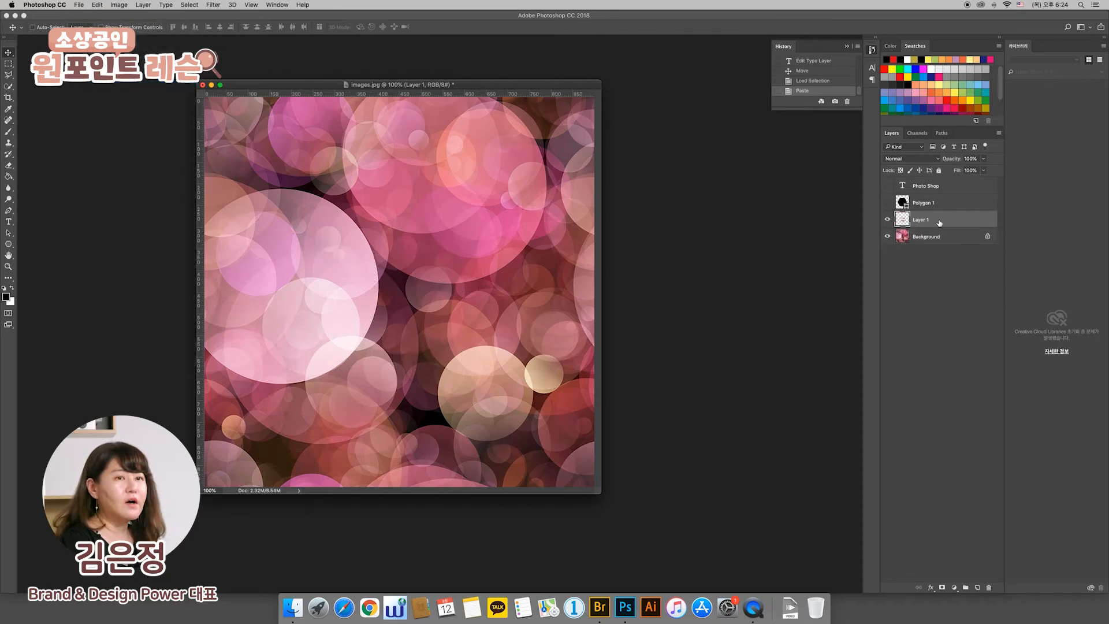
- Make the Polygon 1 layer visible again and move the letter-shaped Layer 1 above it in the layer order
left_click(888, 203)
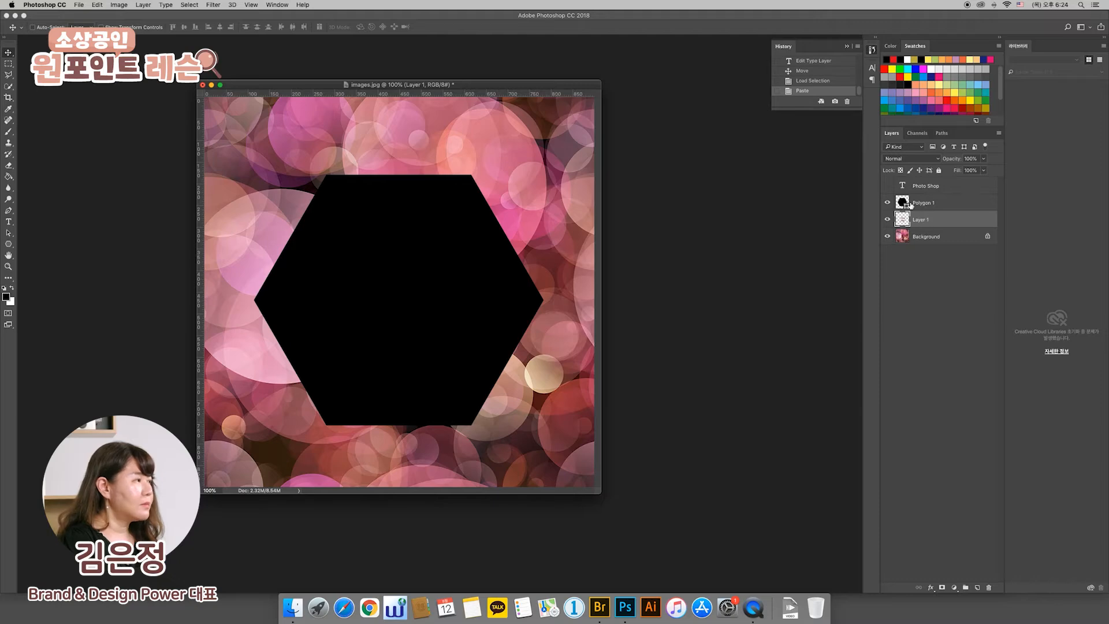
left_click_drag(926, 221, 931, 197)
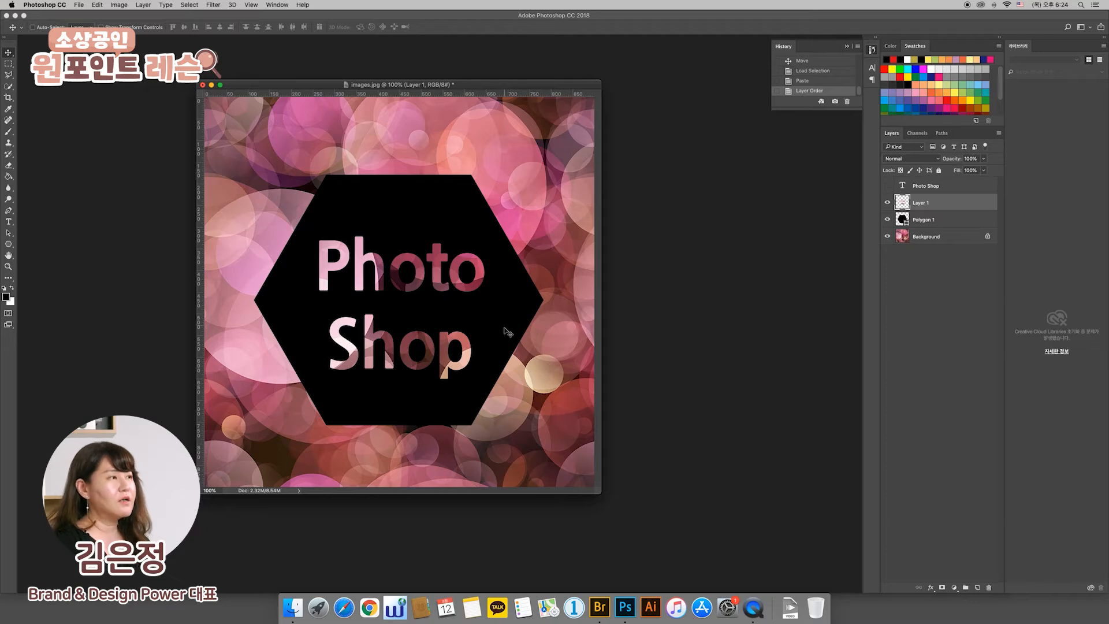
left_click_drag(481, 87, 411, 89)
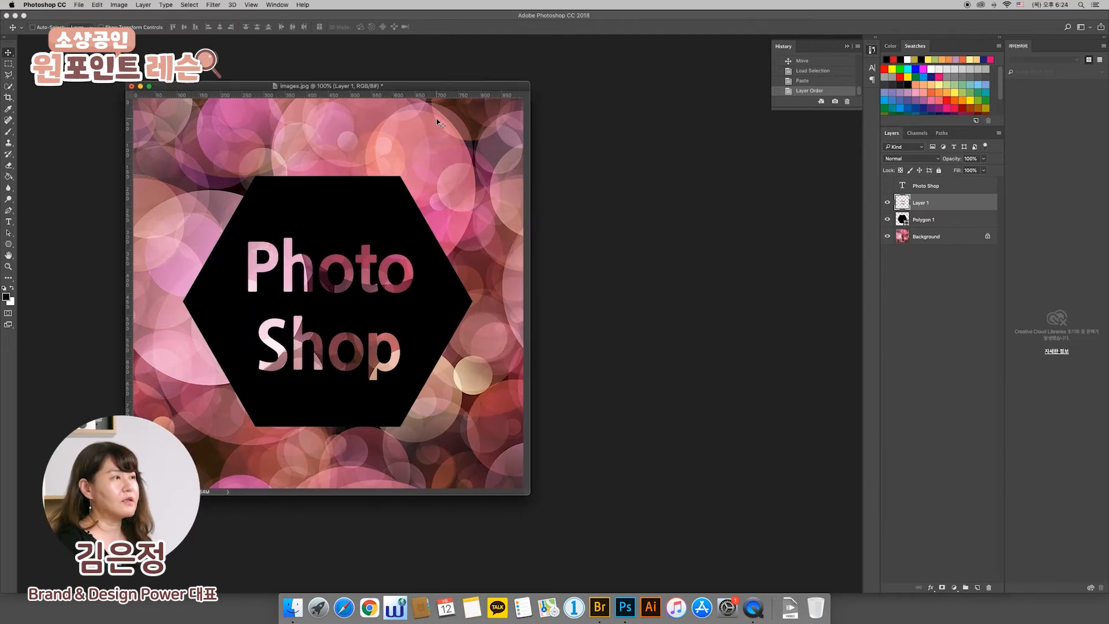
mouse_move(413, 88)
left_mouse_down()
mouse_move(386, 84)
mouse_move(404, 83)
left_mouse_up()
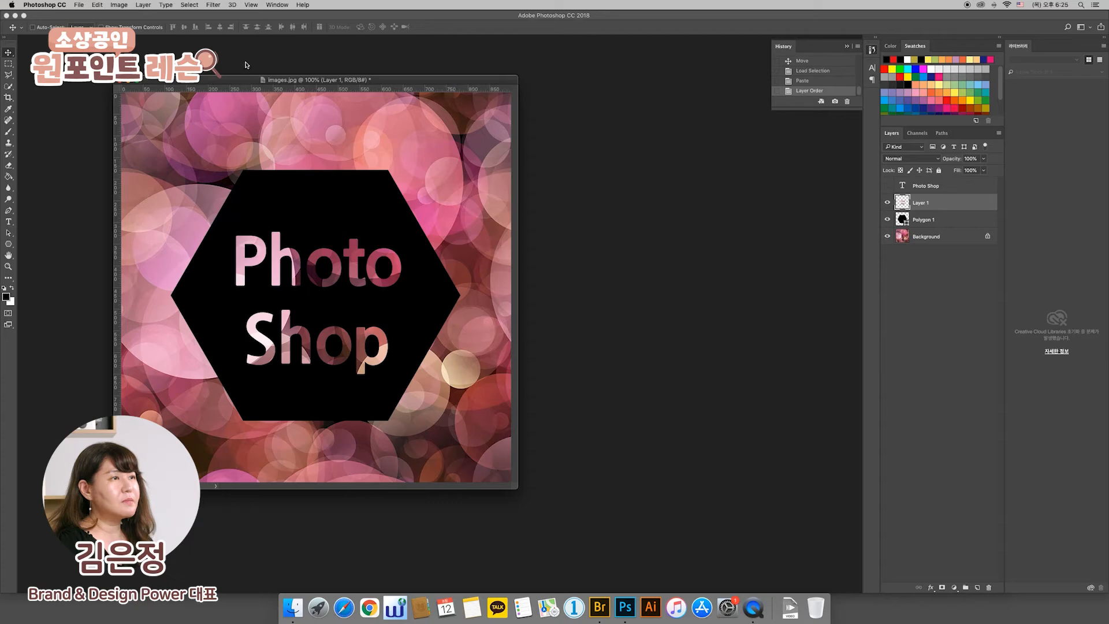
- Save the document as a layered Photoshop file named 03.psd in the sample folder
left_click(78, 6)
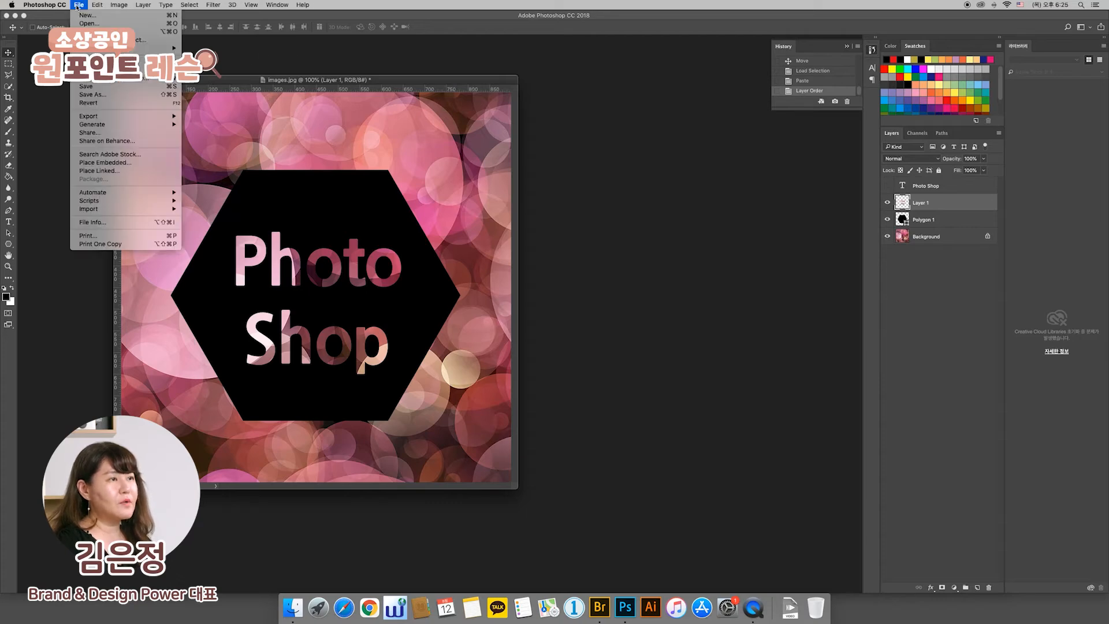
left_click(91, 95)
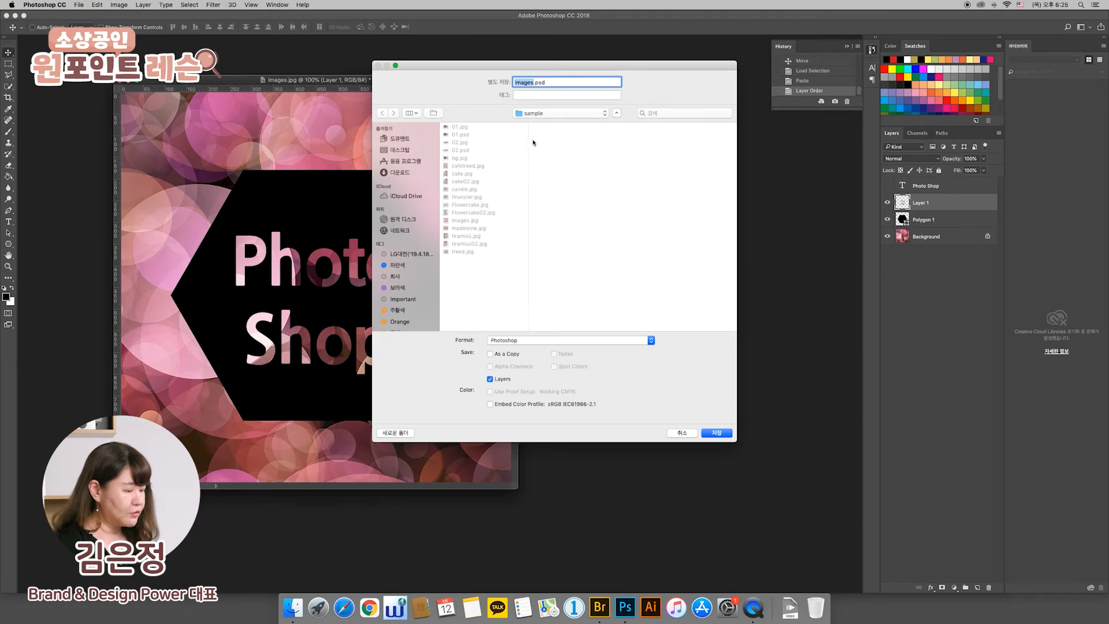
type("03")
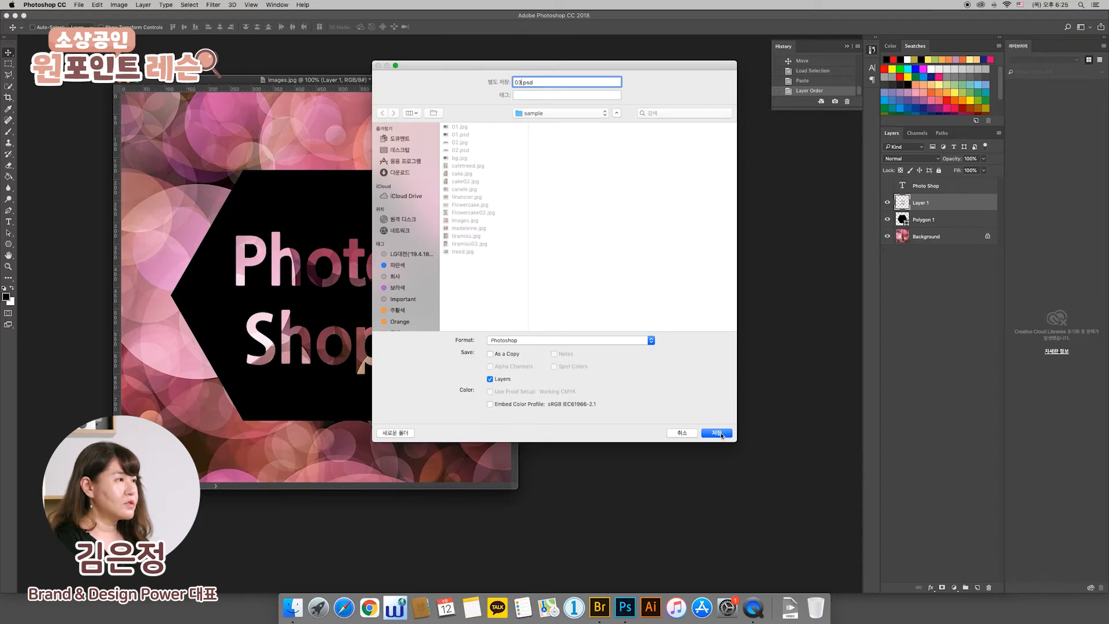
left_click(717, 434)
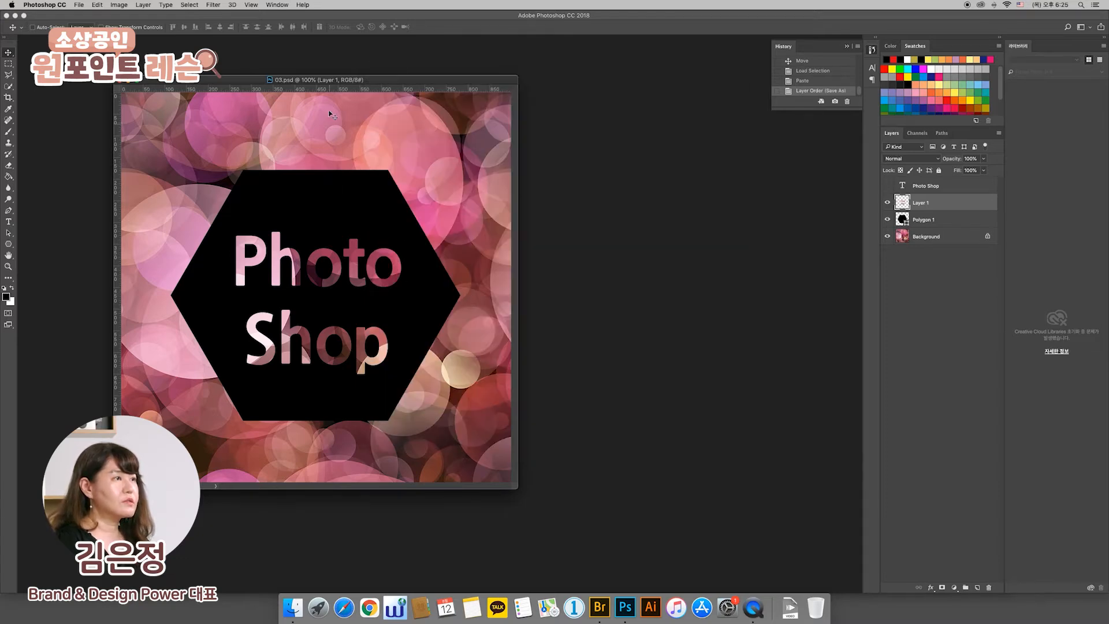
left_click_drag(332, 80, 338, 87)
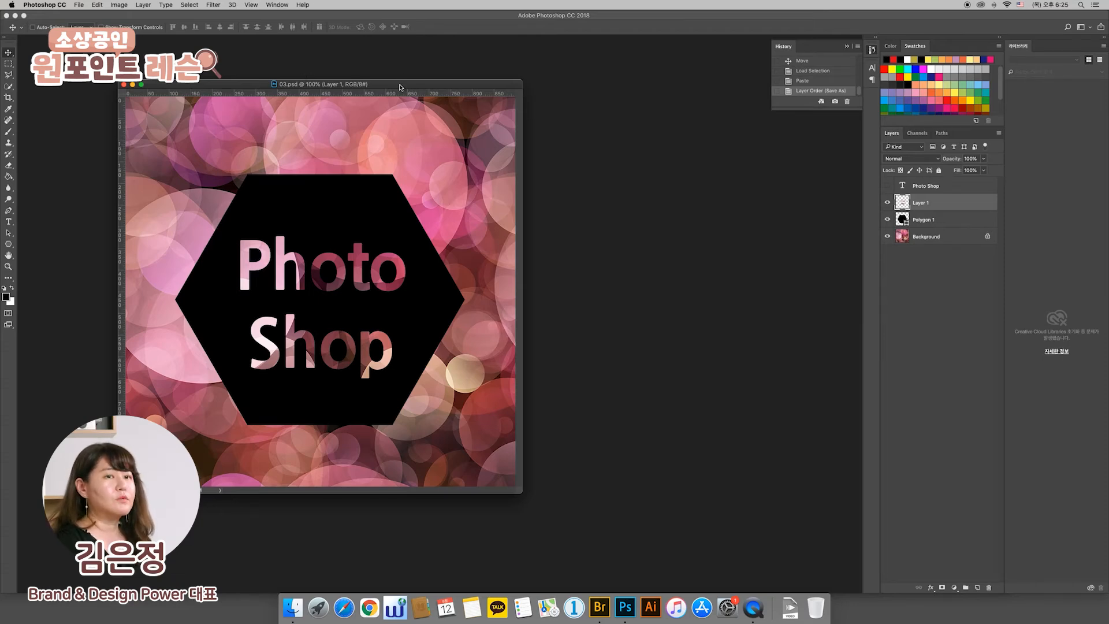
left_click_drag(400, 88, 396, 83)
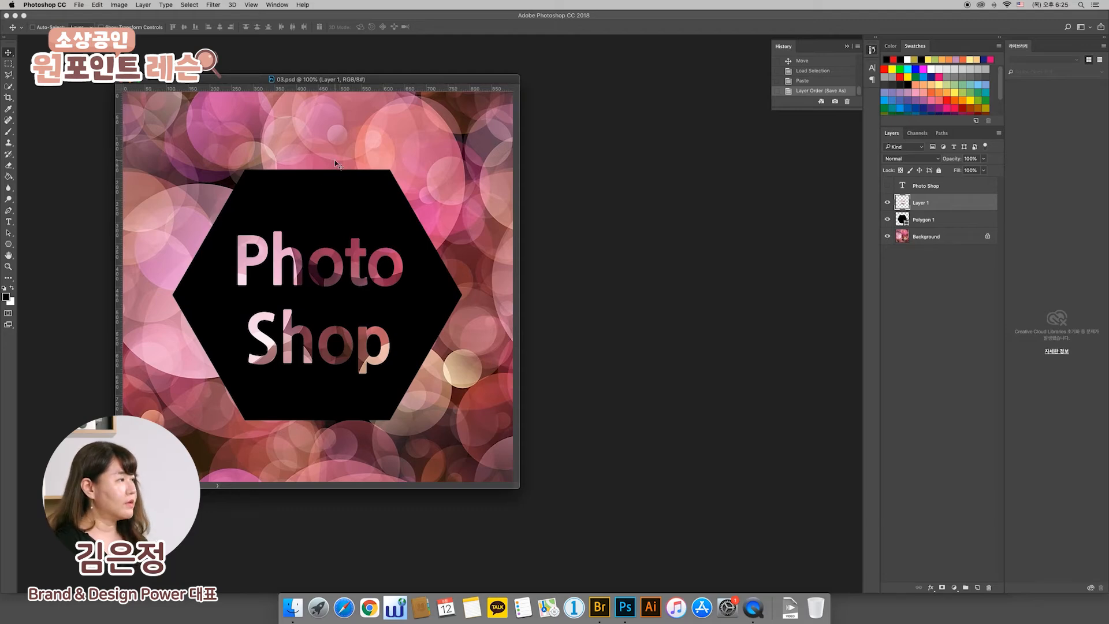
- Select the Polygon 1 layer and check its visibility and fill color without changing them
left_click(924, 222)
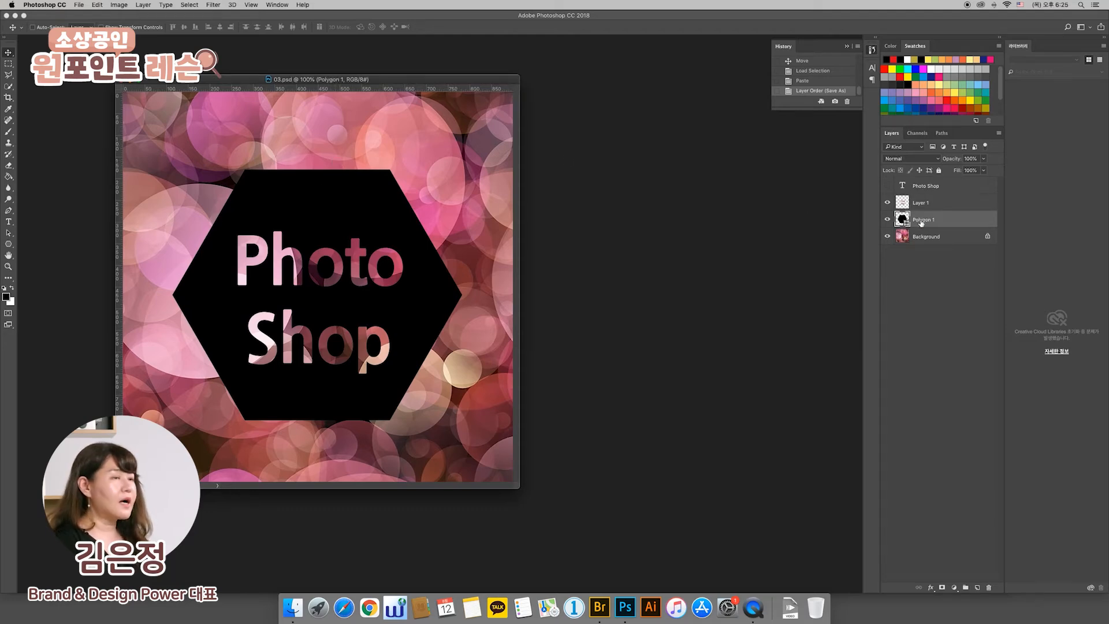
left_click(888, 220)
left_click(888, 221)
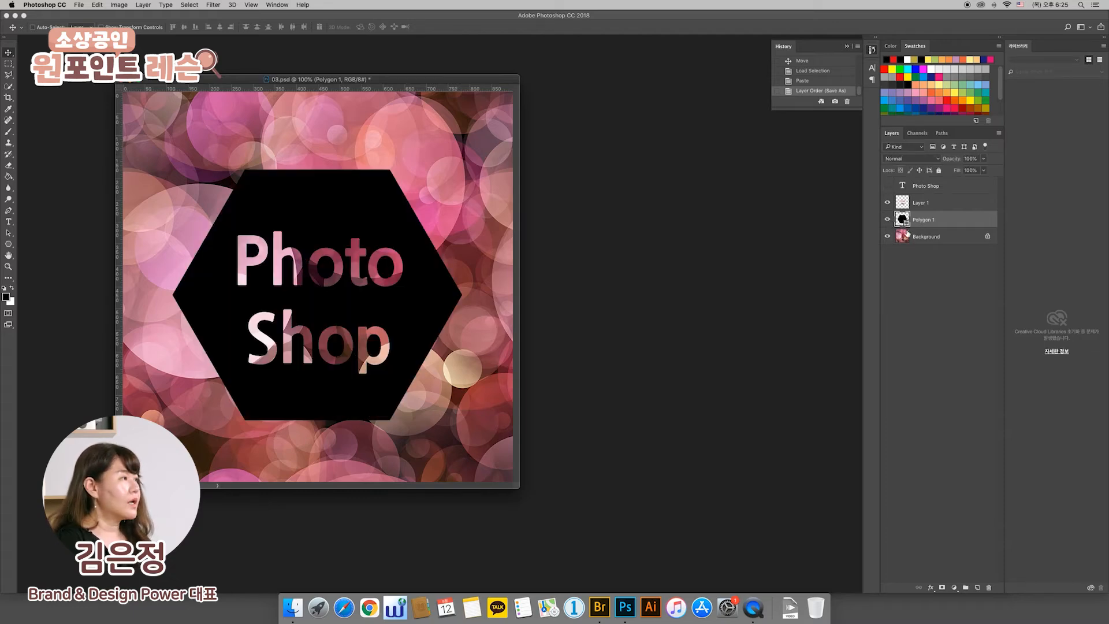
double_click(902, 220)
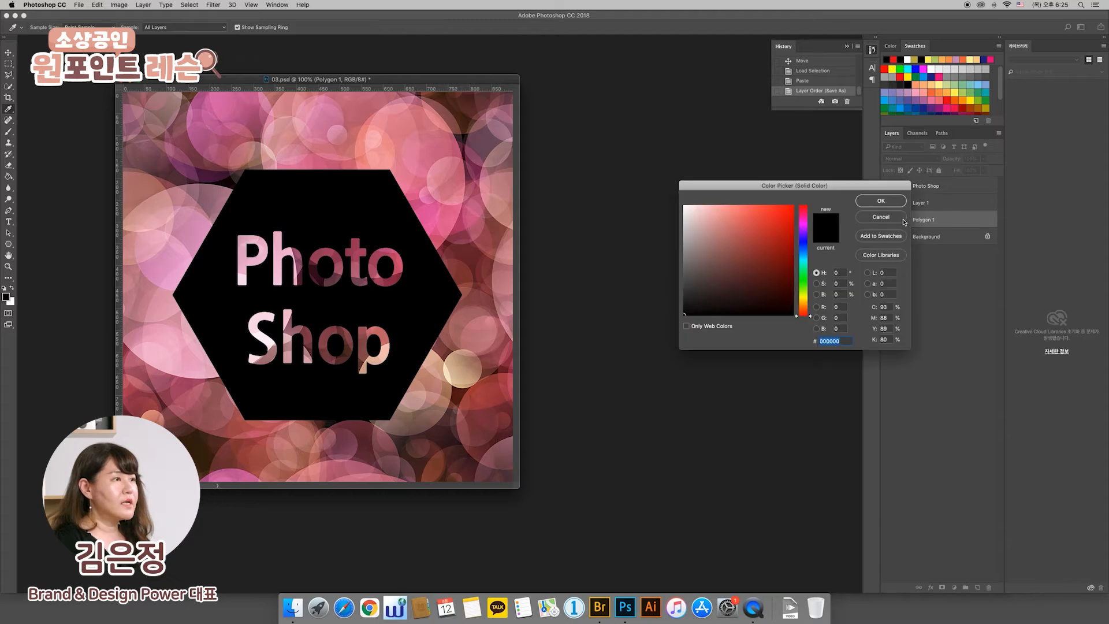
left_click(873, 220)
- With the Polygon tool's shape options, try a white fill on the hexagon and return it to black
left_click(9, 245)
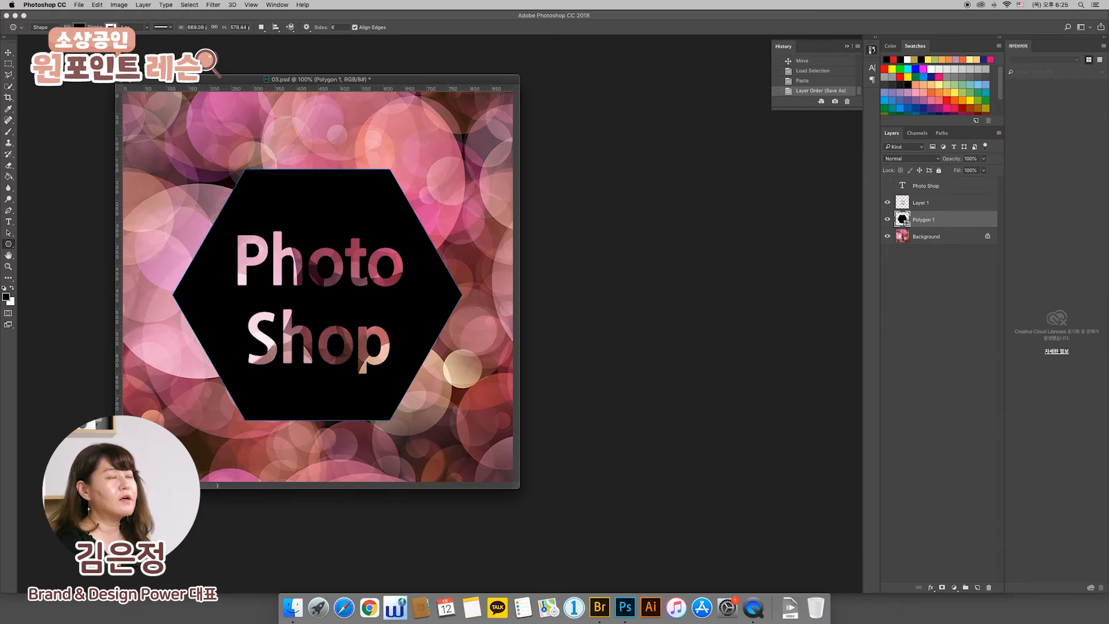
left_click(78, 28)
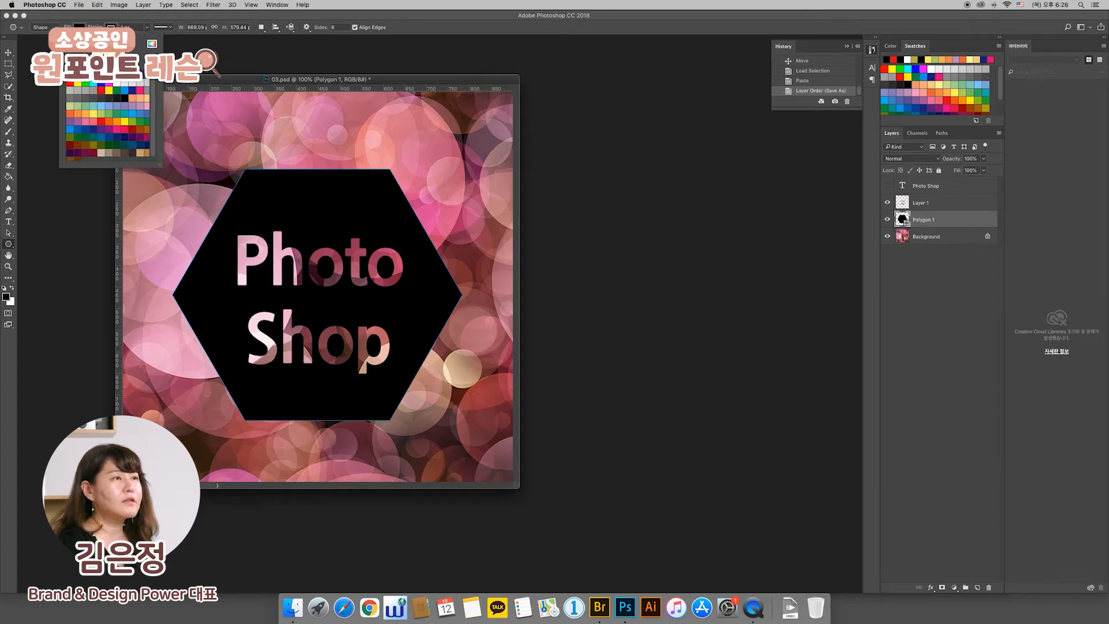
left_click(78, 27)
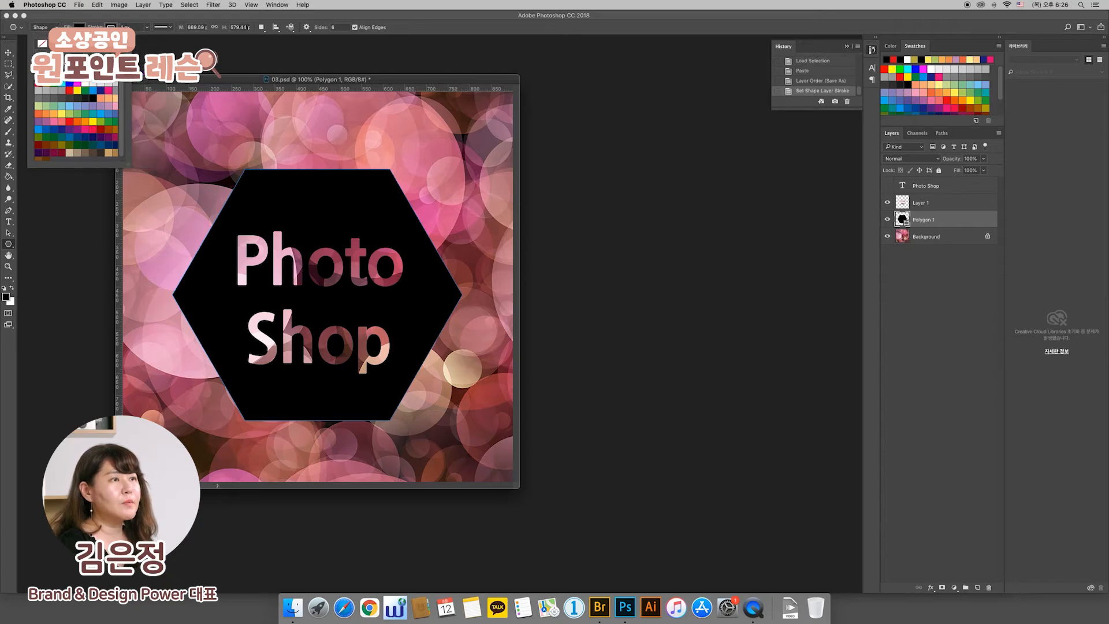
left_click(85, 83)
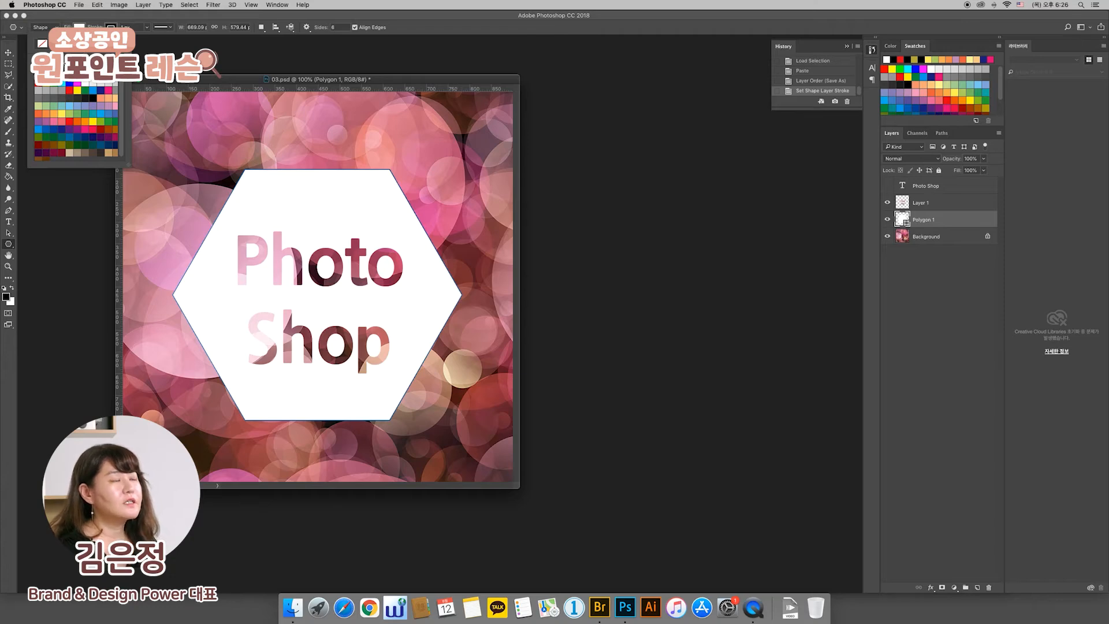
left_click(46, 72)
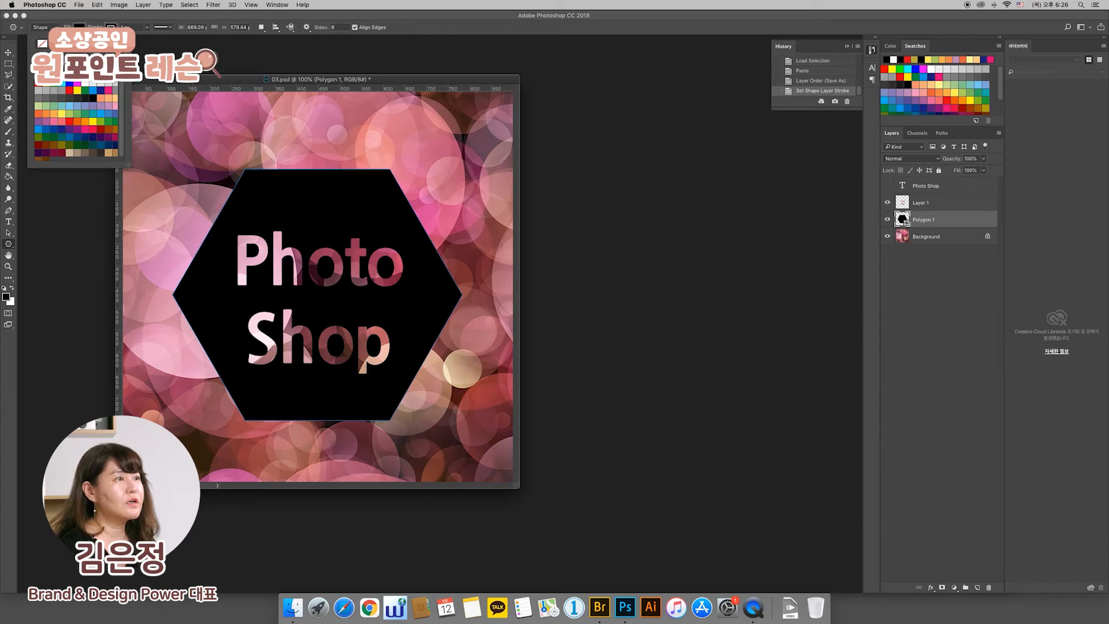
- Give the hexagon a white stroke and increase the stroke width to a thick outline
left_click(110, 28)
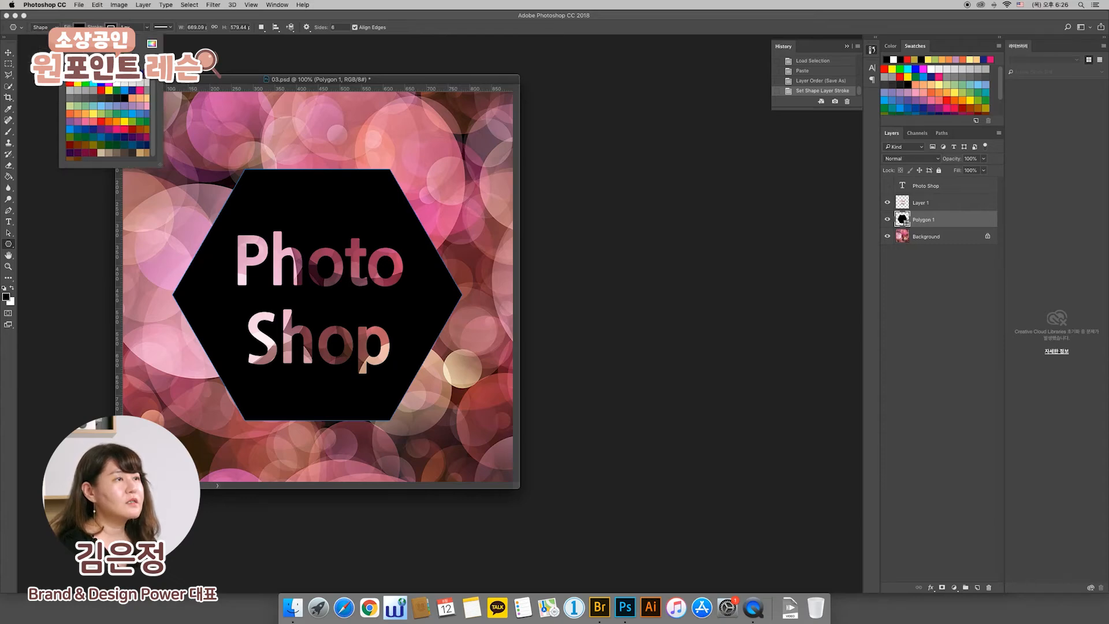
left_click(78, 72)
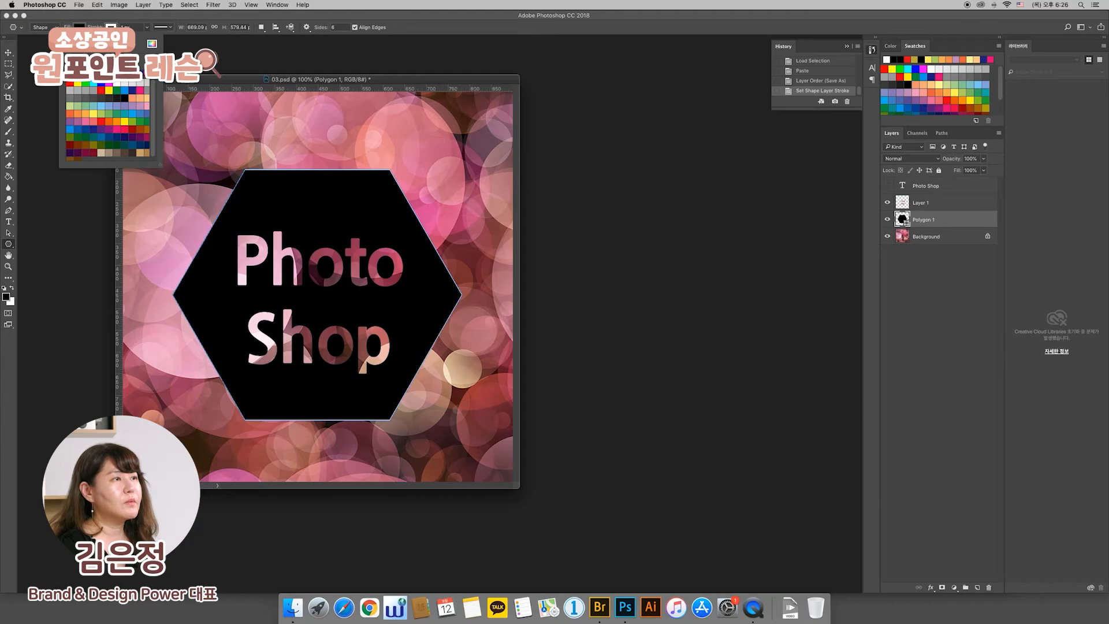
left_click(147, 29)
left_click(147, 28)
left_click_drag(147, 40, 149, 40)
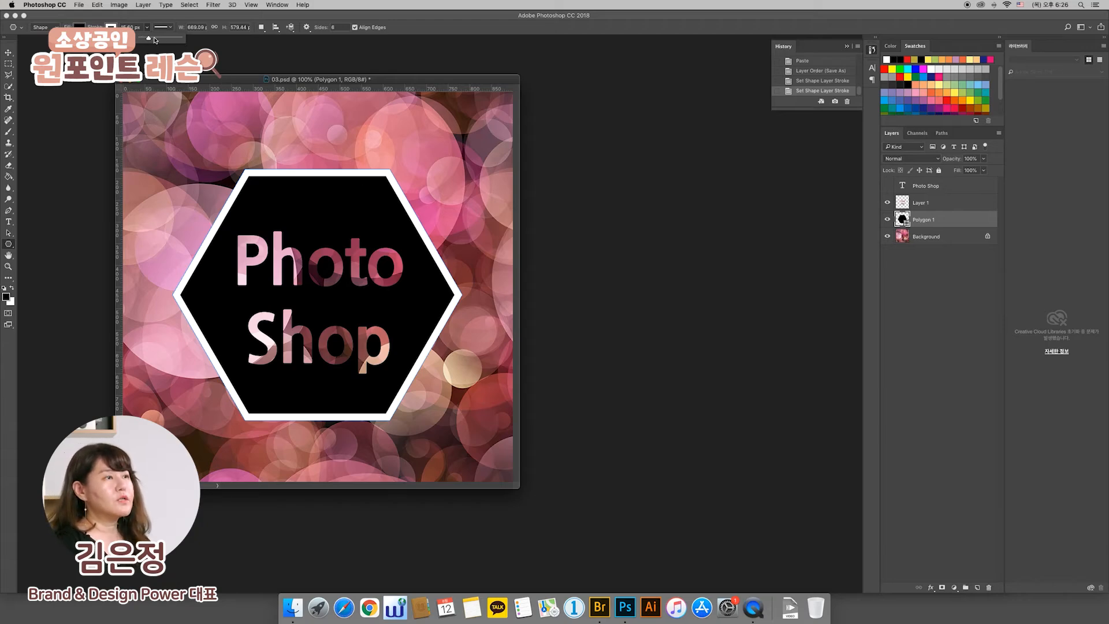
- Try a dashed style on the hexagon's white stroke and return it to a solid line
left_click(171, 28)
left_click(156, 59)
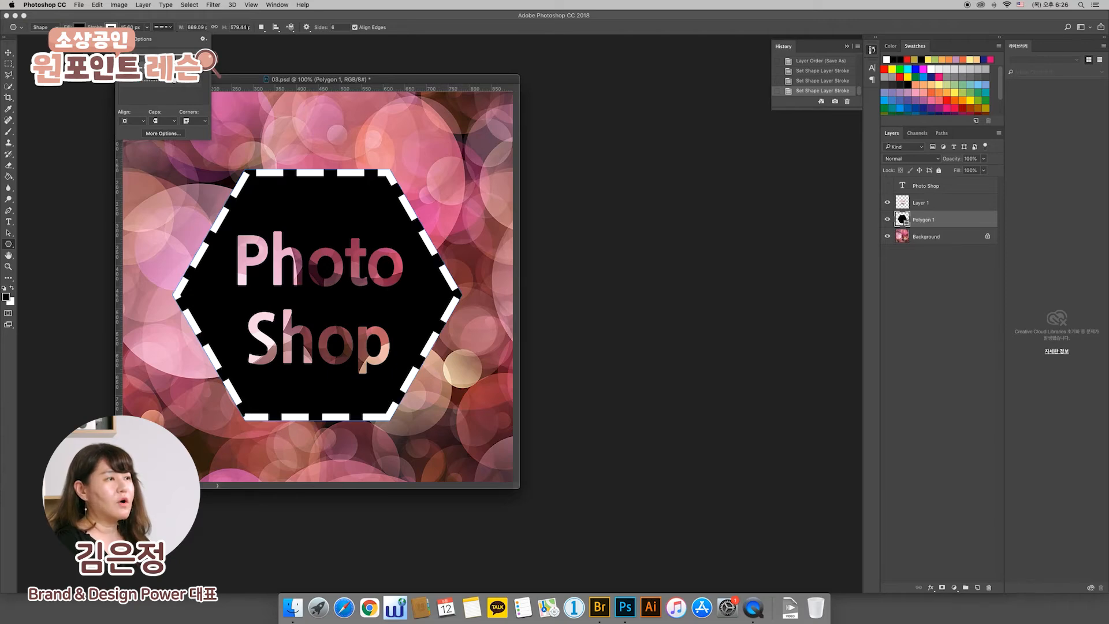
left_click(173, 83)
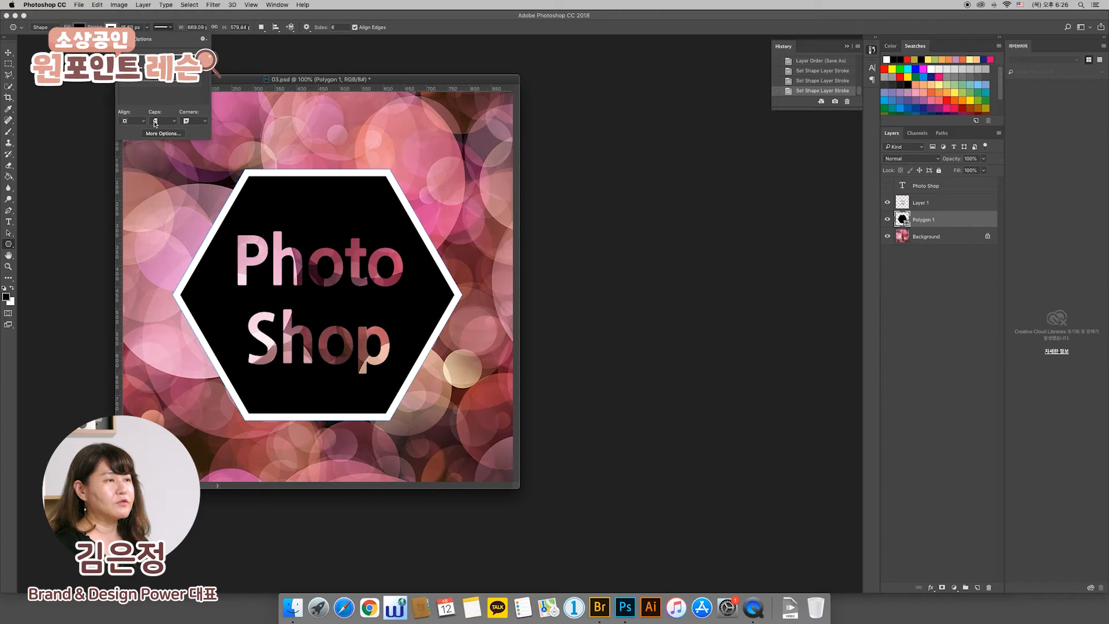
- Change the hexagon's stroke to round caps with a dotted line style
left_click(173, 121)
left_click(162, 136)
left_click(169, 123)
left_click(163, 114)
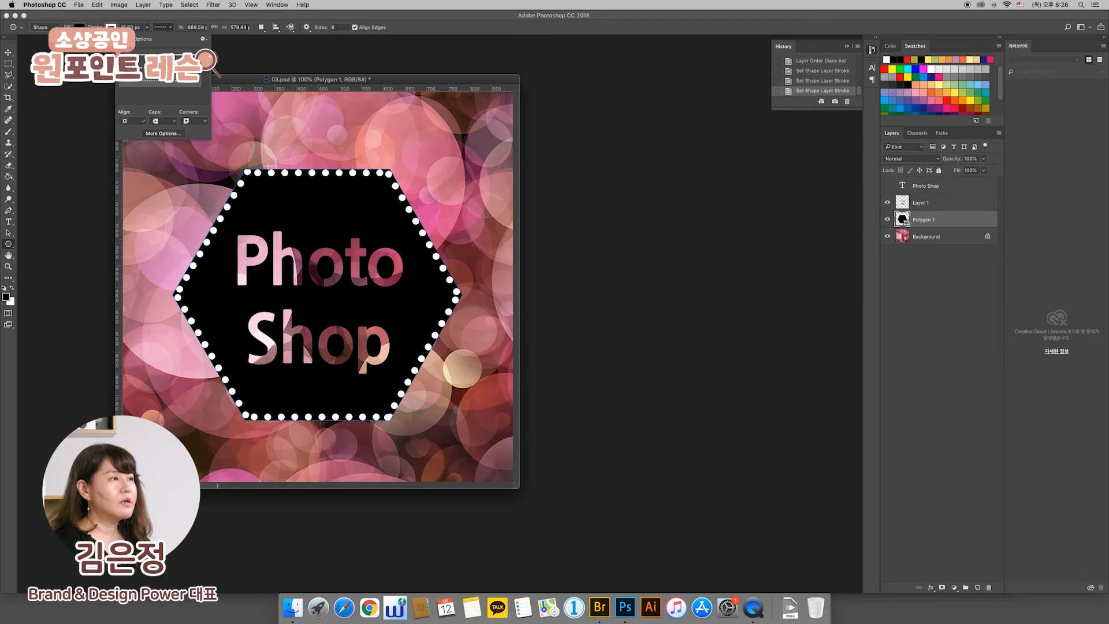
left_click(346, 87)
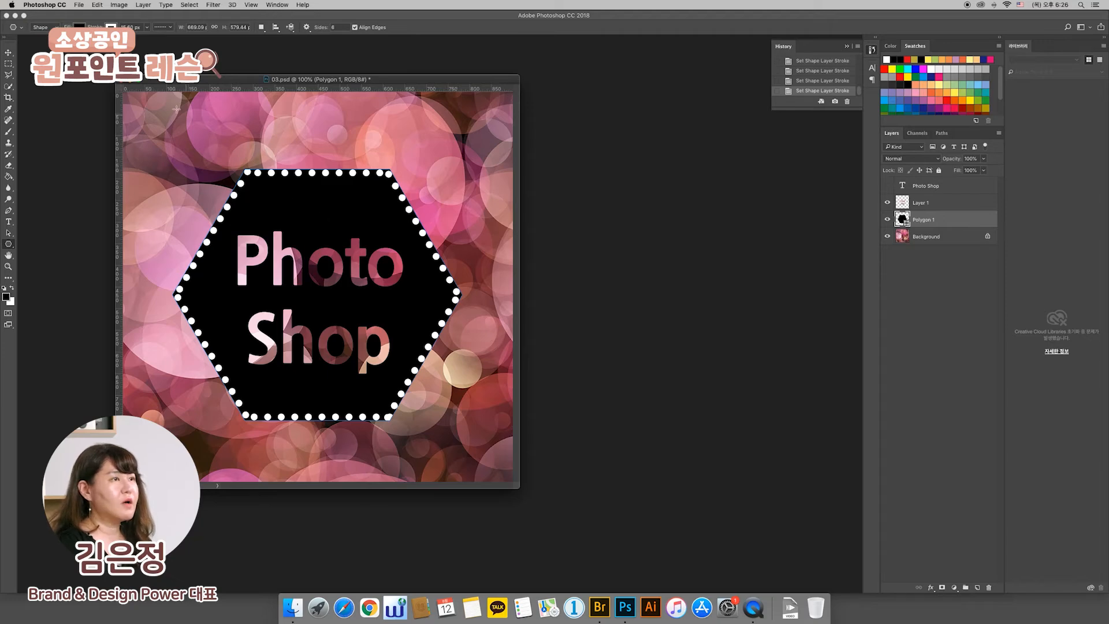
- Remove the stroke from the hexagon, leaving only its black fill
left_click(78, 27)
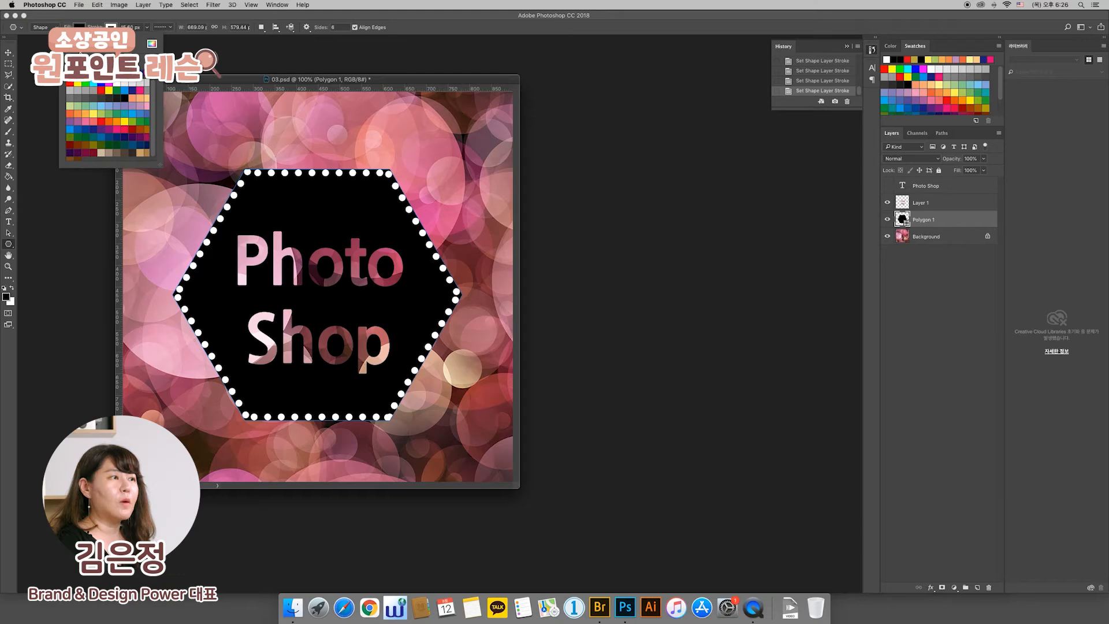
left_click(365, 82)
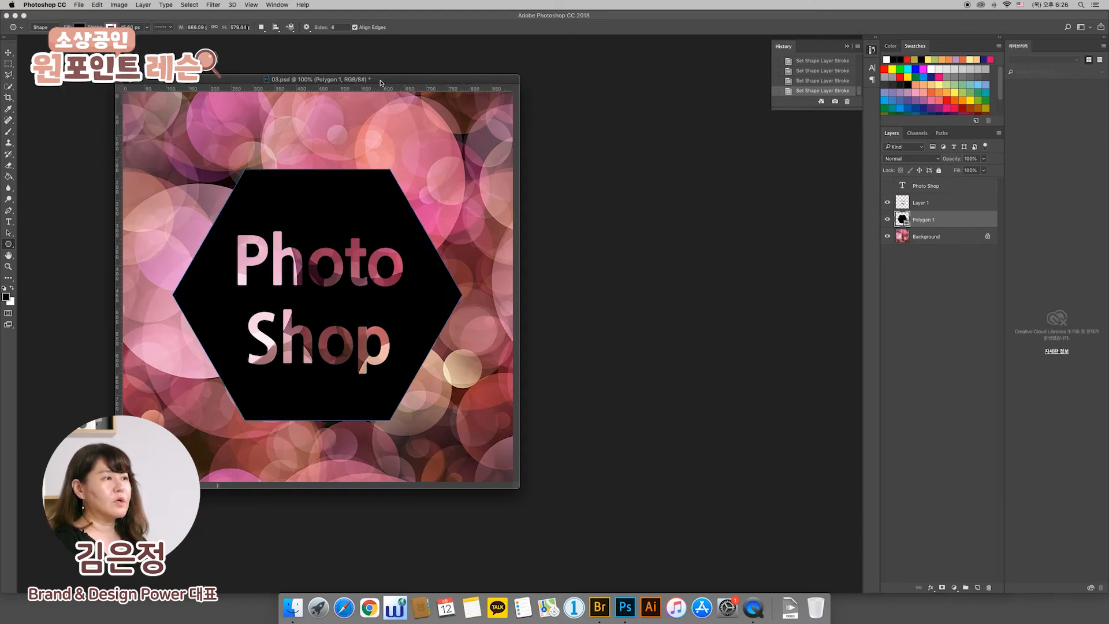
left_click_drag(382, 84, 390, 84)
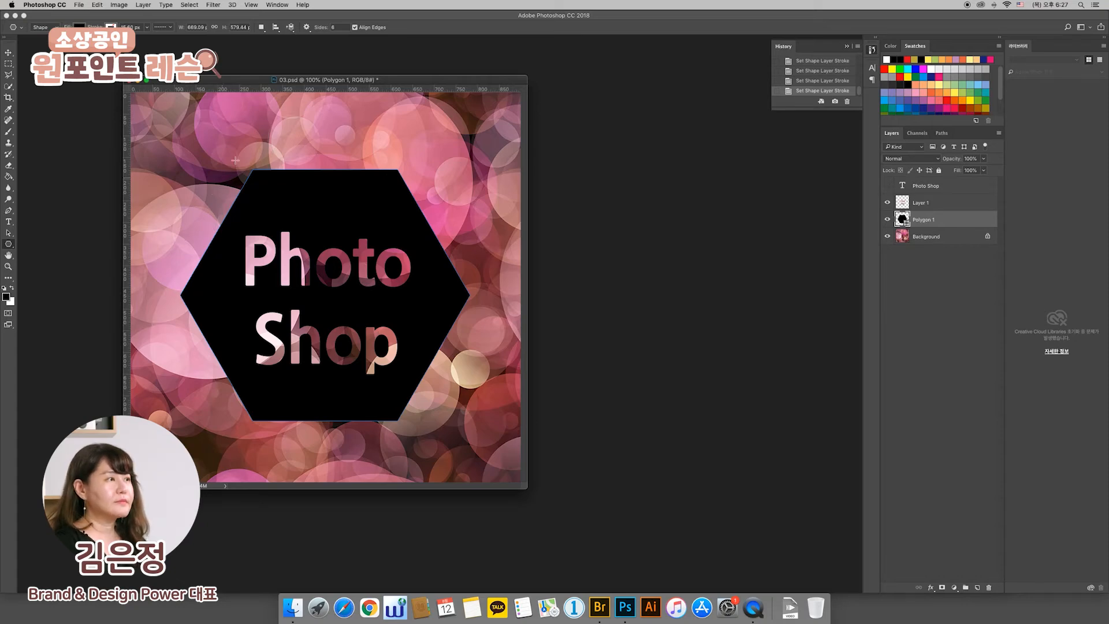
left_click_drag(391, 82, 419, 79)
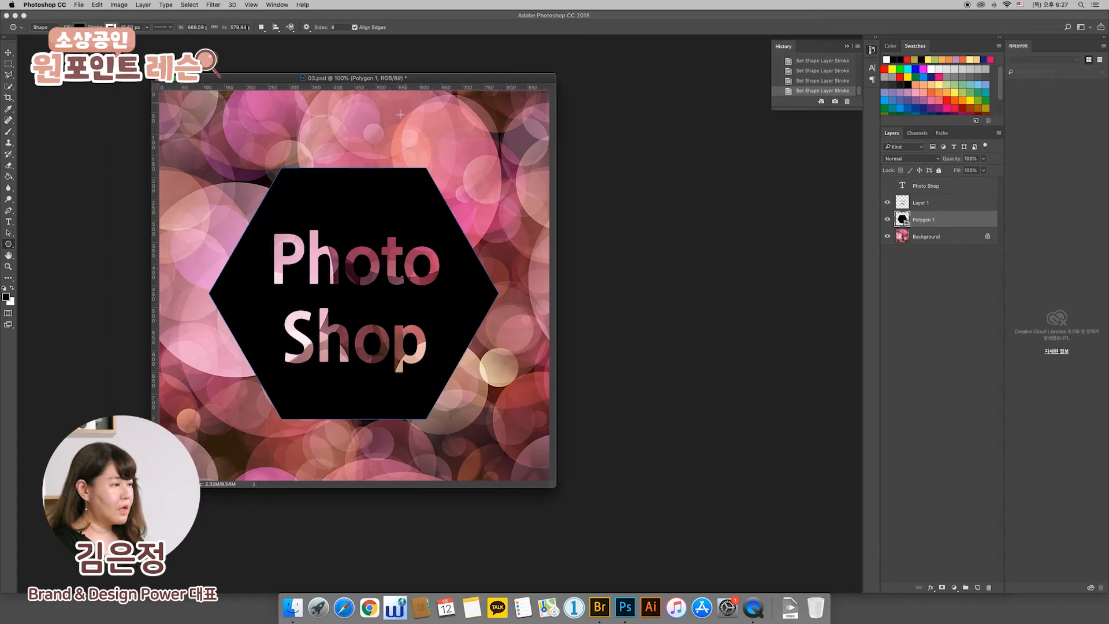
- Switch to Adobe Bridge and preview the example images 원형글씨.jpg, 유튜브썸네일2.jpg and 카드뉴스1.jpg
left_click(600, 609)
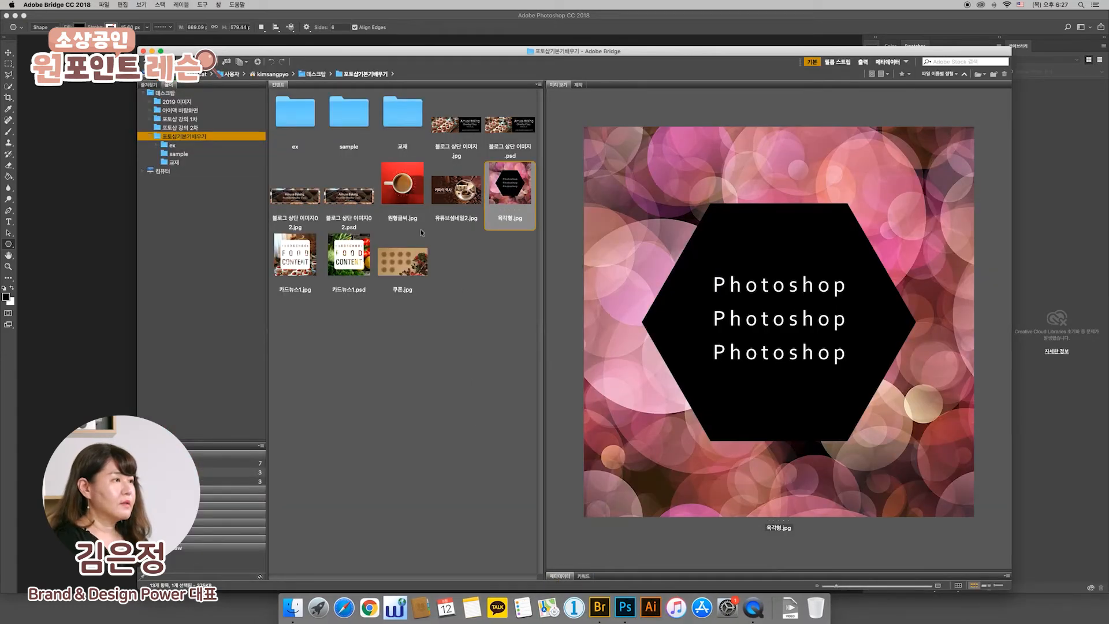
left_click(401, 193)
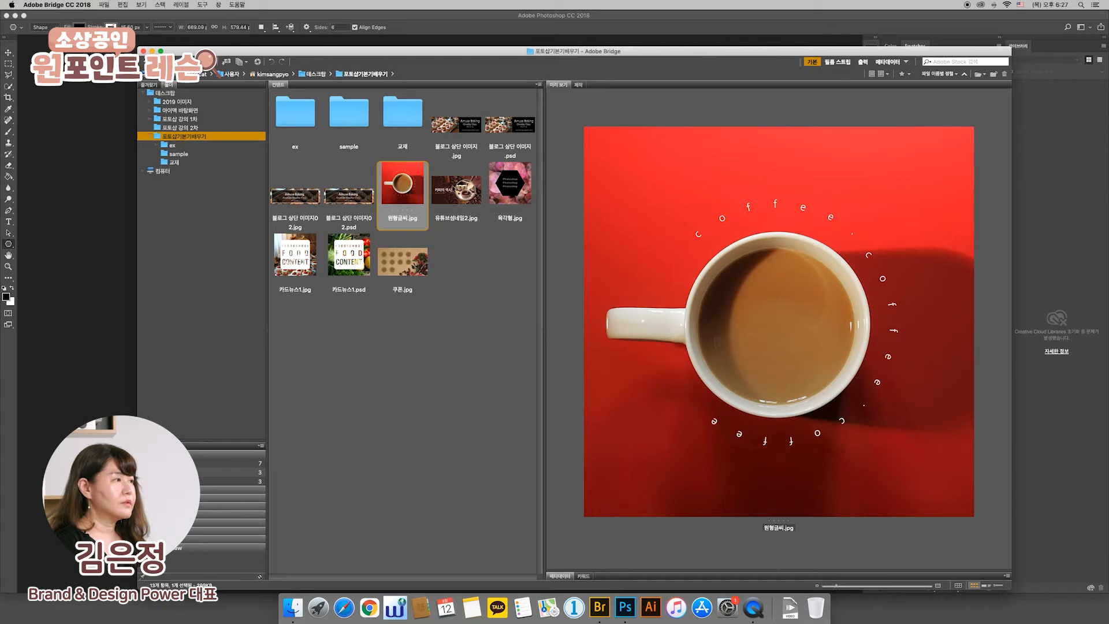
left_click(454, 189)
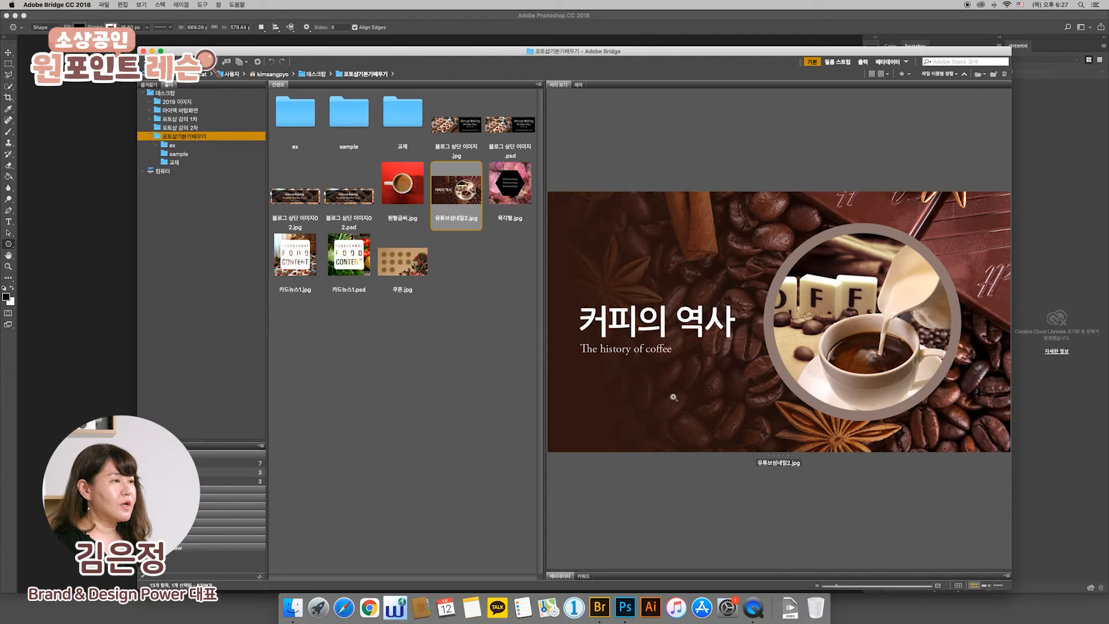
left_click(304, 268)
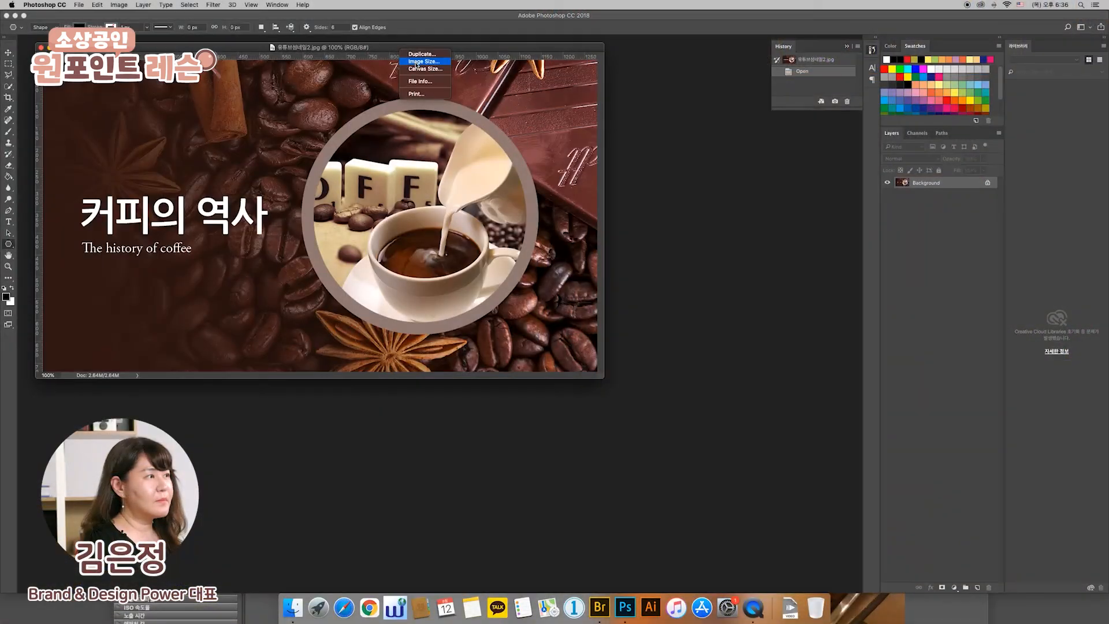
- Check the pixel dimensions of the coffee thumbnail 유튜브썸네일2.jpg with Image Size and leave them unchanged
left_click(417, 61)
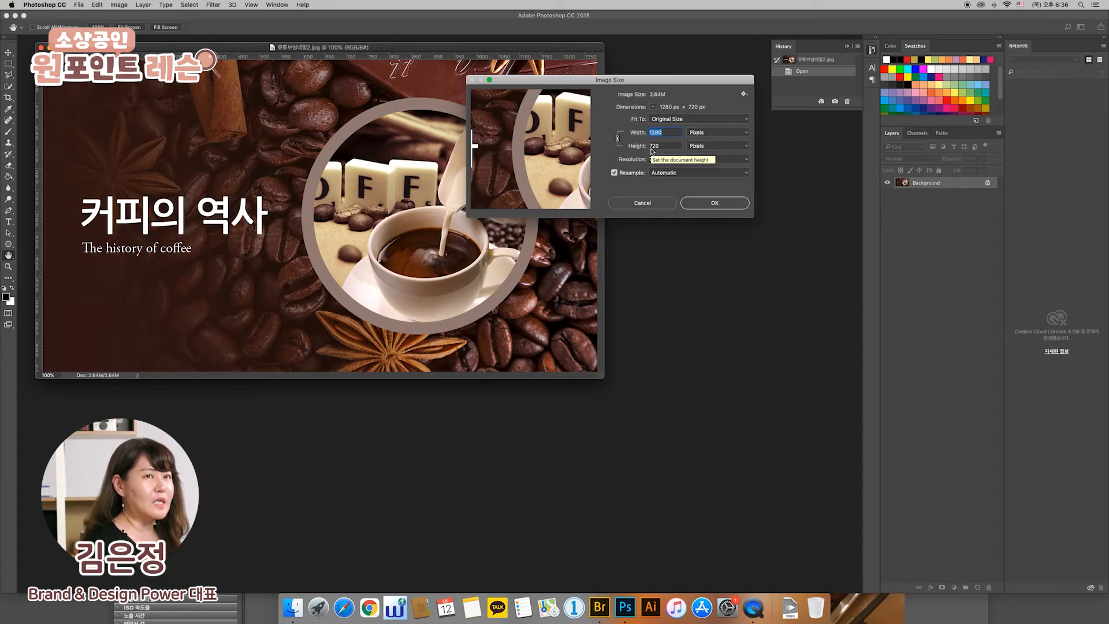
left_click(651, 203)
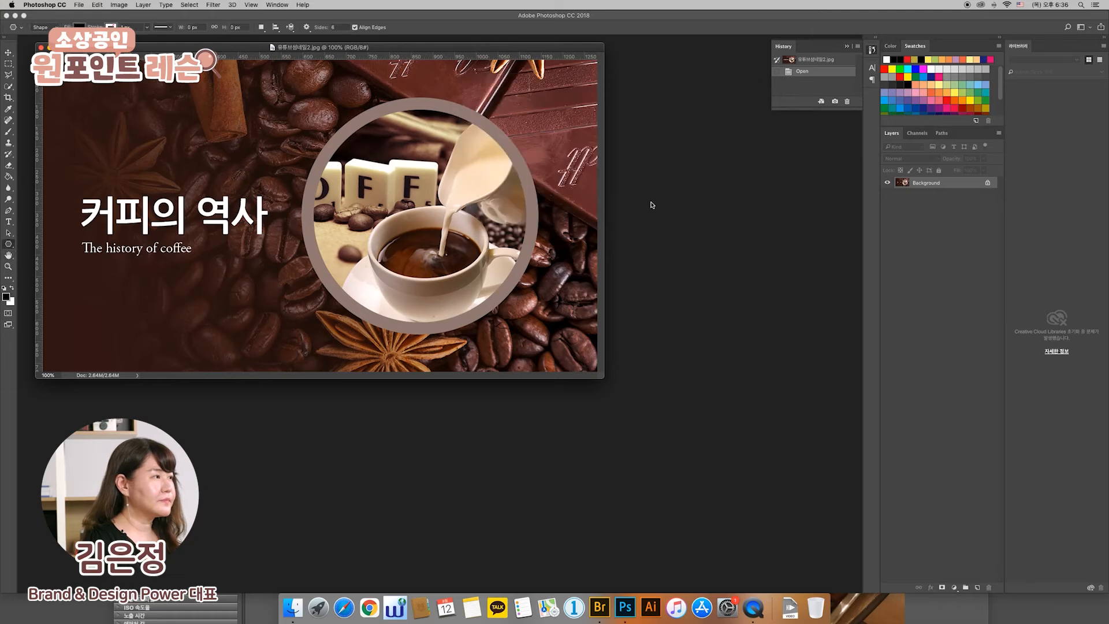
- Create a new document from the Web Small preset, 1280 x 800 px at 72 ppi
left_click(79, 6)
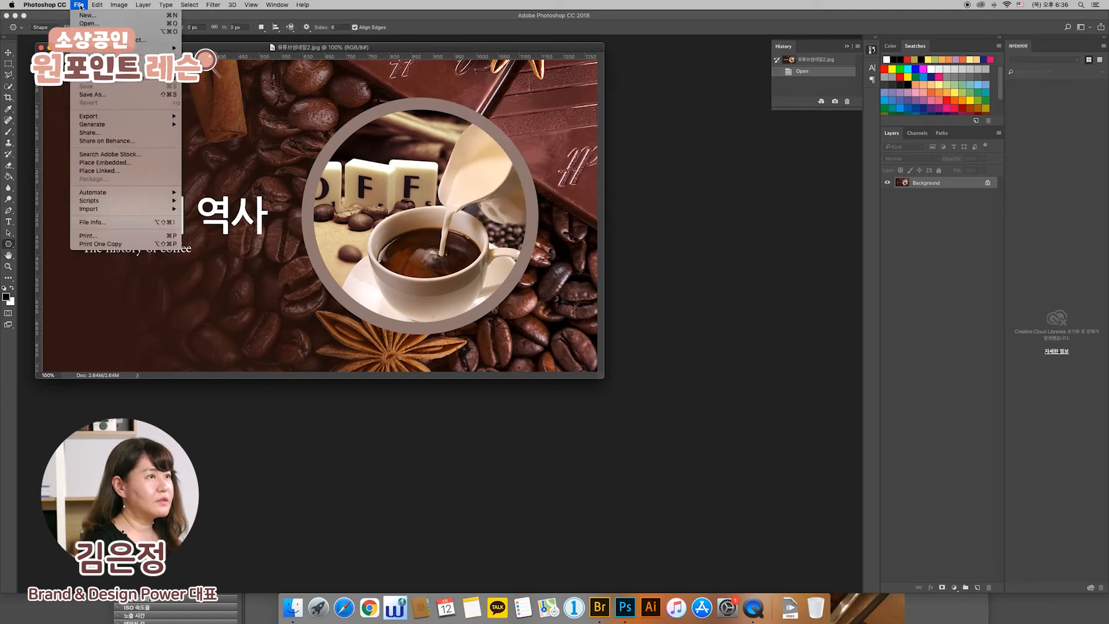
left_click(82, 21)
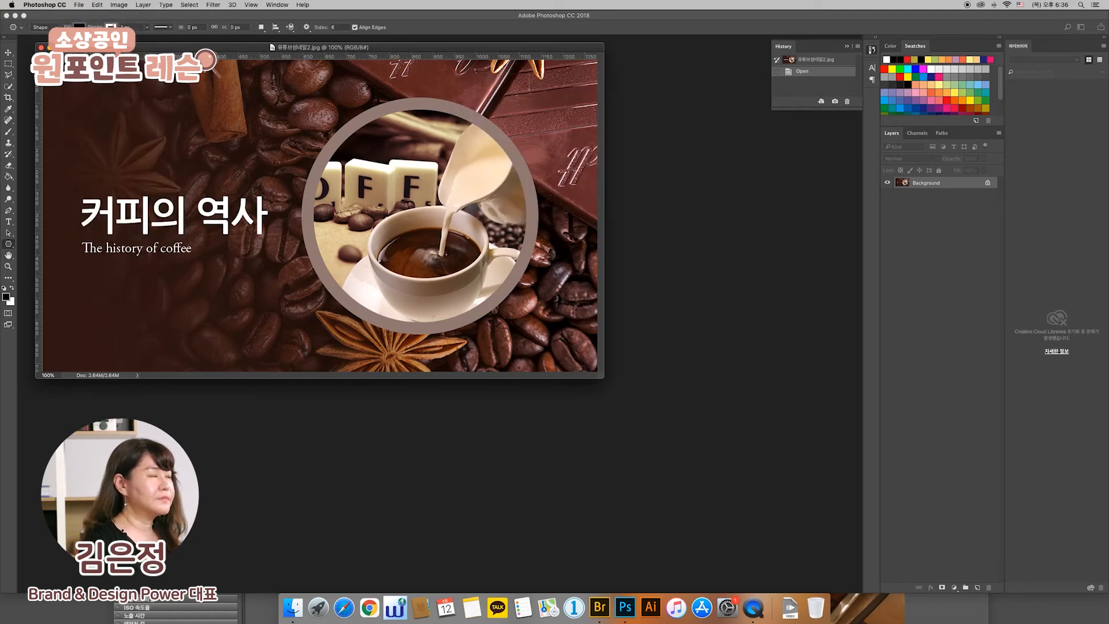
left_click_drag(614, 299, 647, 254)
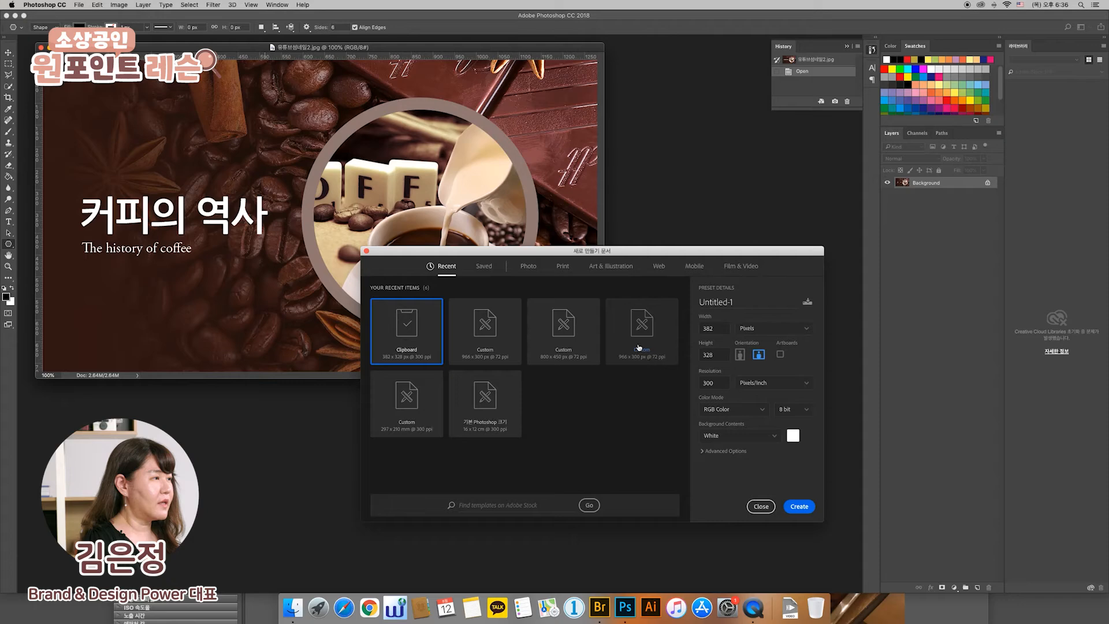
left_click(658, 267)
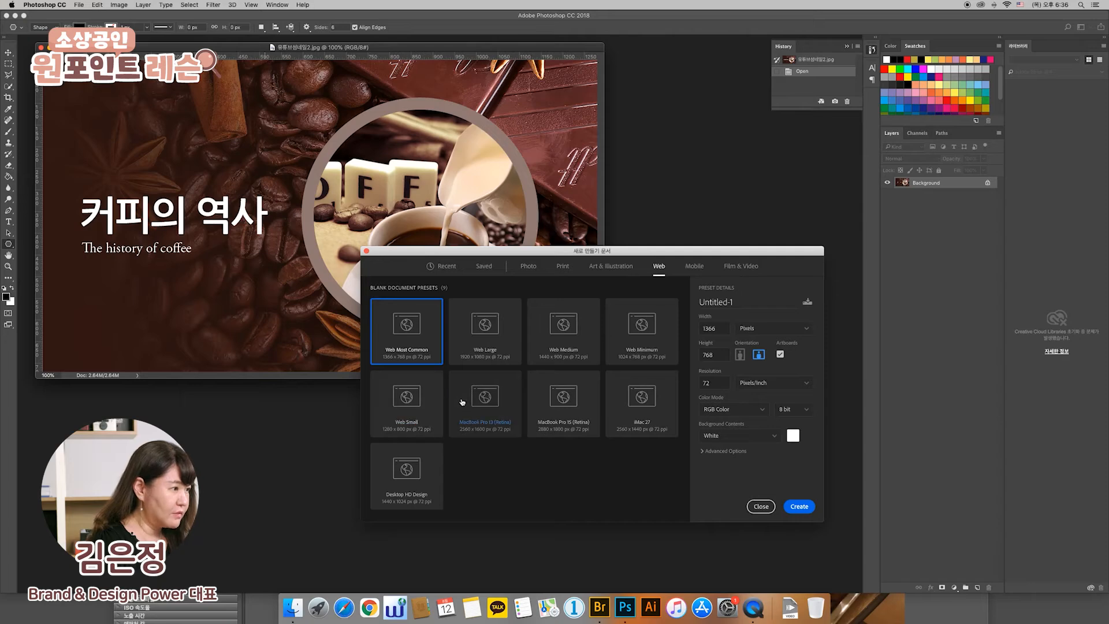
left_click(397, 417)
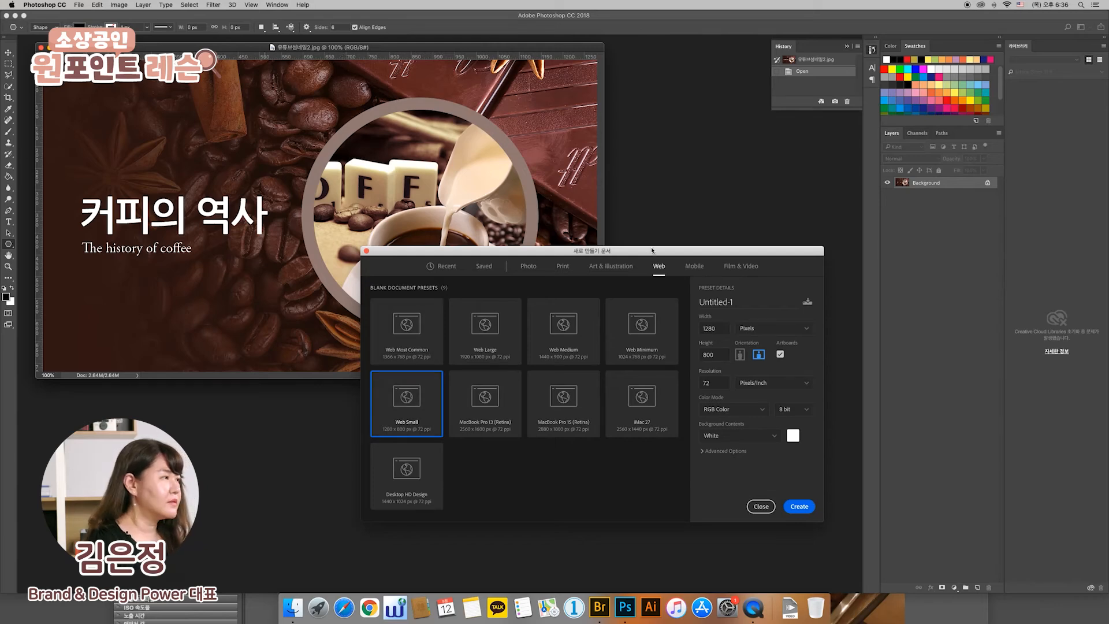
left_click(800, 506)
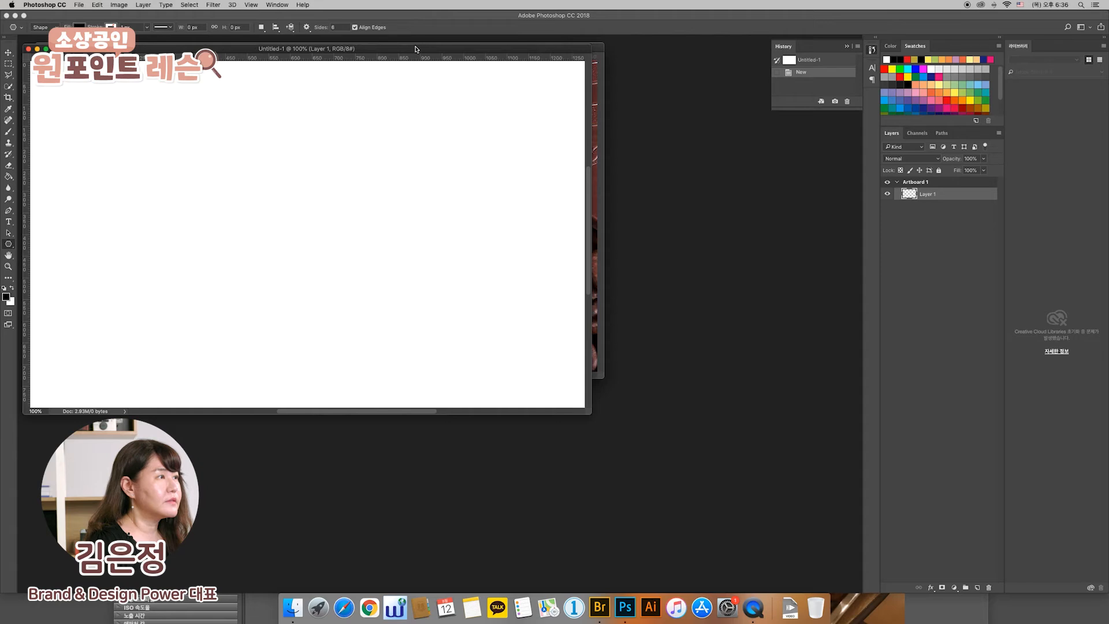
- Move the blank document aside and recheck the coffee thumbnail's pixel dimensions with Image Size, leaving them unchanged
left_click_drag(415, 49, 468, 184)
left_click(435, 47)
right_click(436, 49)
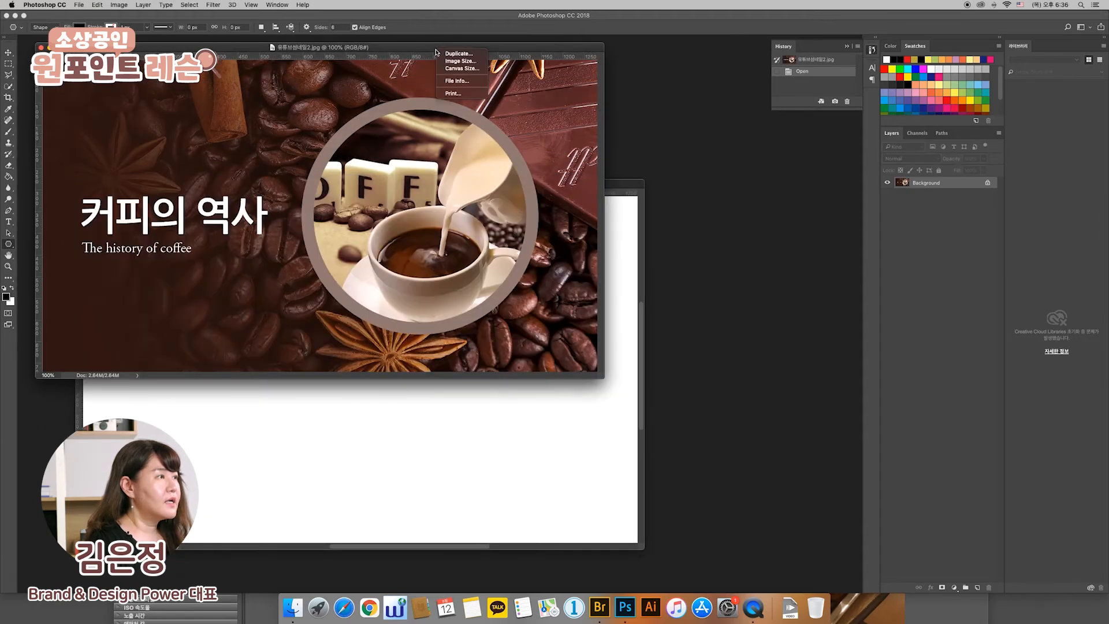
left_click(461, 61)
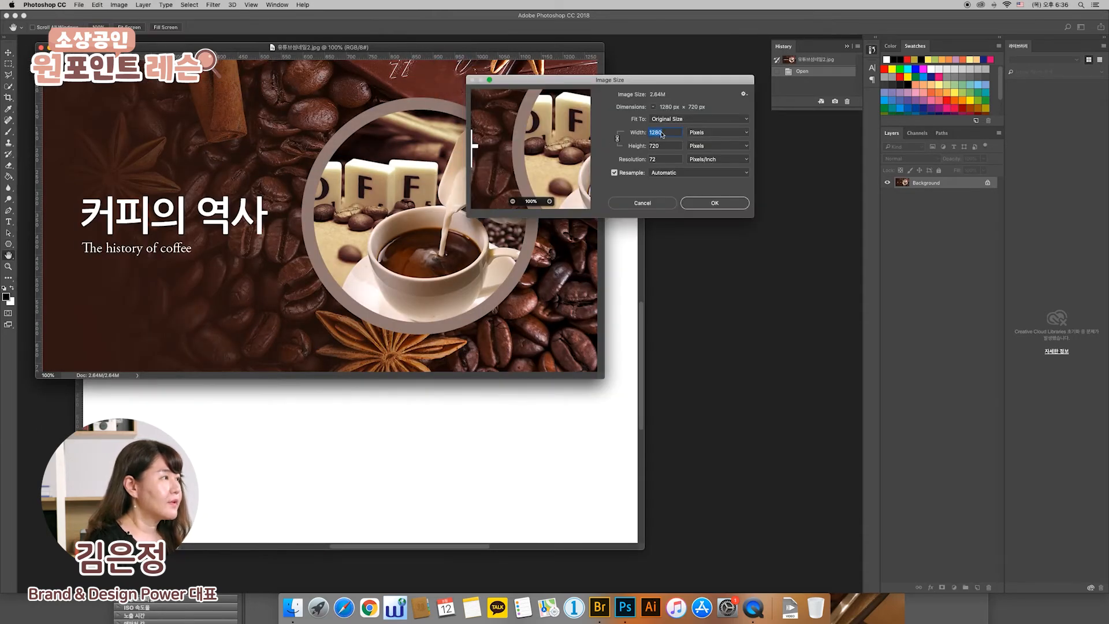
left_click(654, 204)
- Resize the blank document with Image Size to a height of 720 px, with width and height unlinked
left_click(626, 247)
right_click(564, 185)
left_click(580, 196)
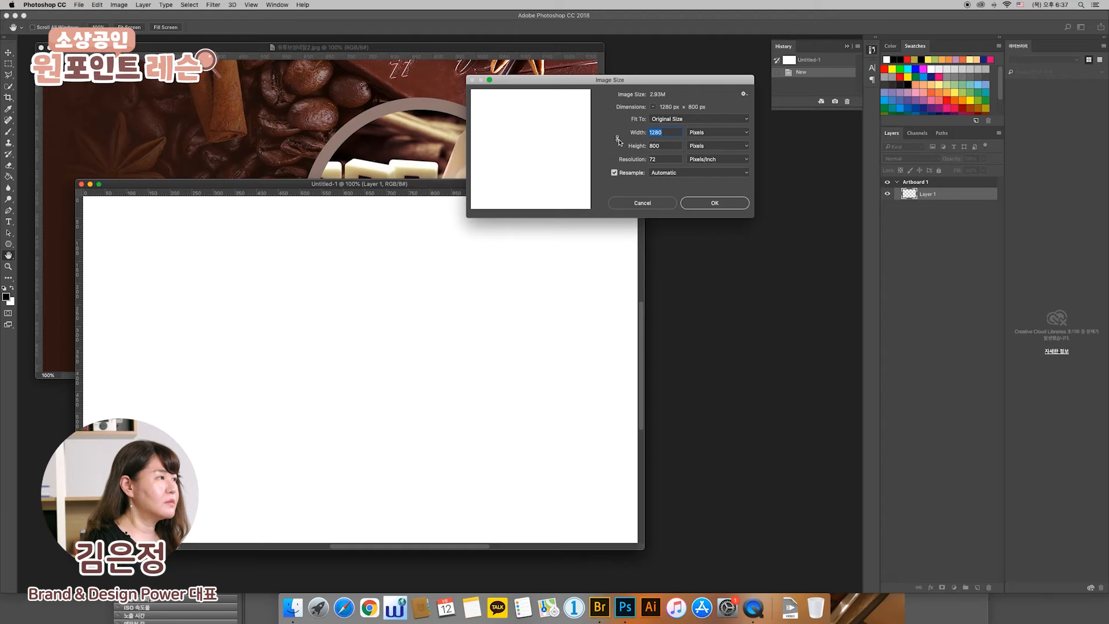
double_click(659, 146)
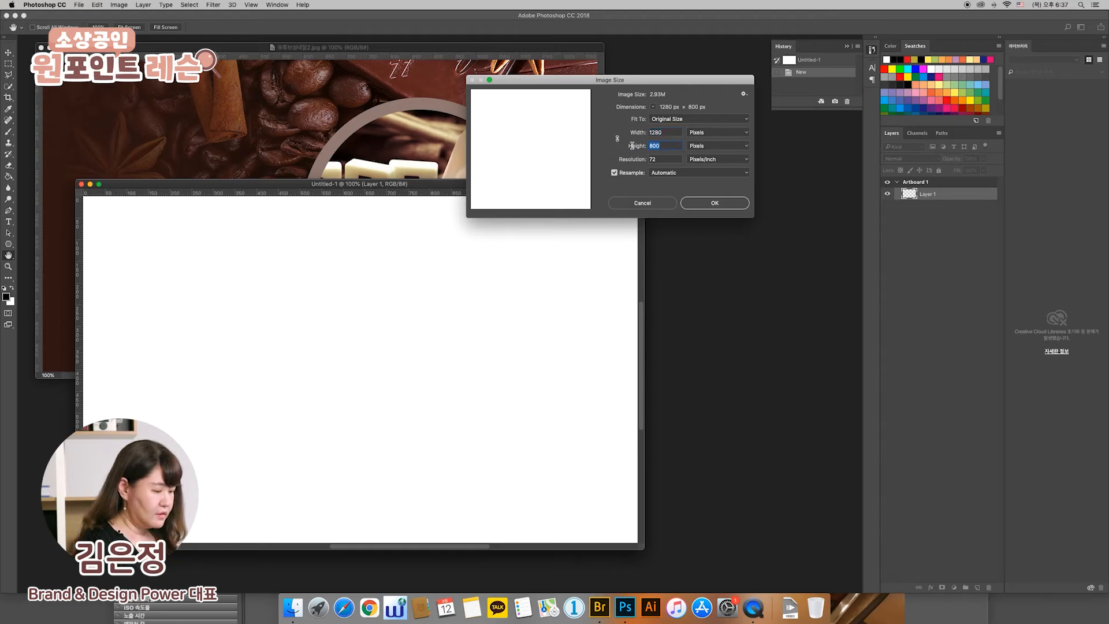
type("720")
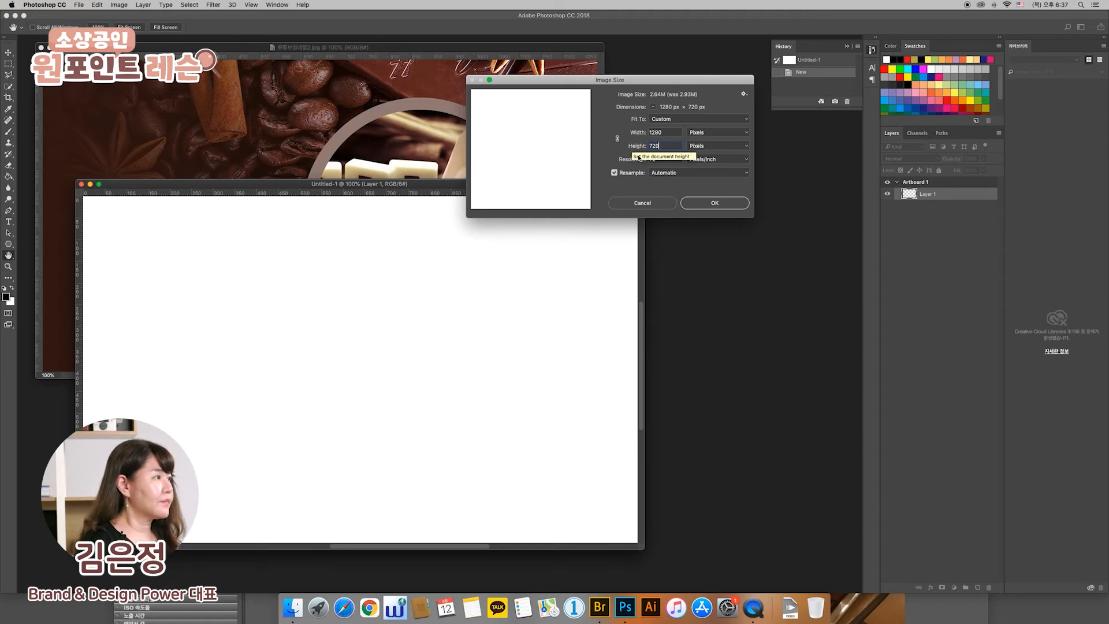
double_click(661, 146)
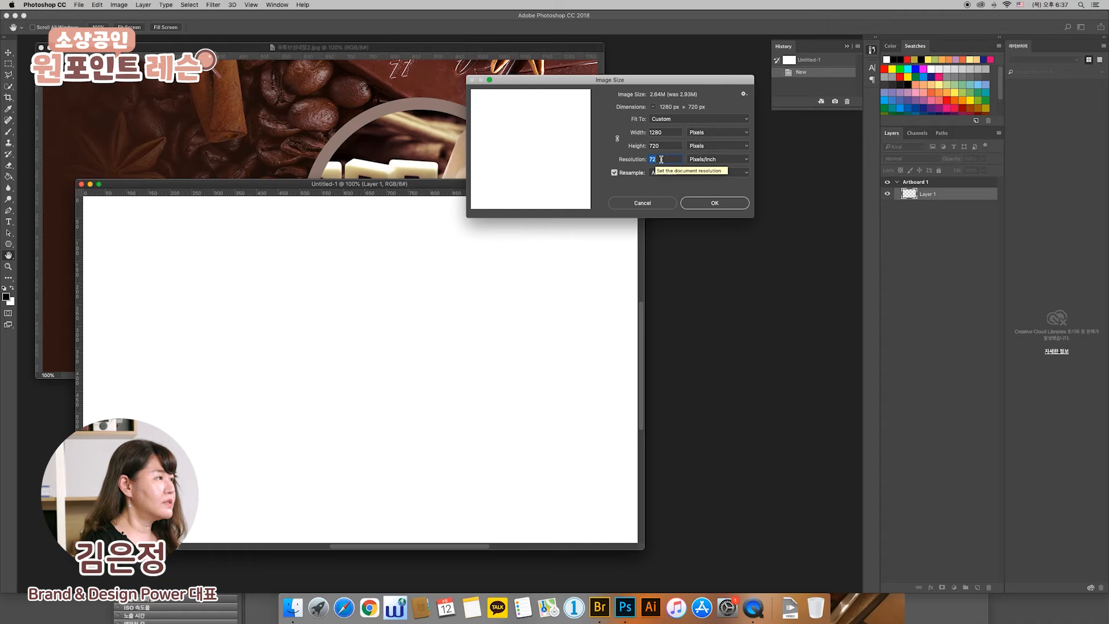
left_click(711, 203)
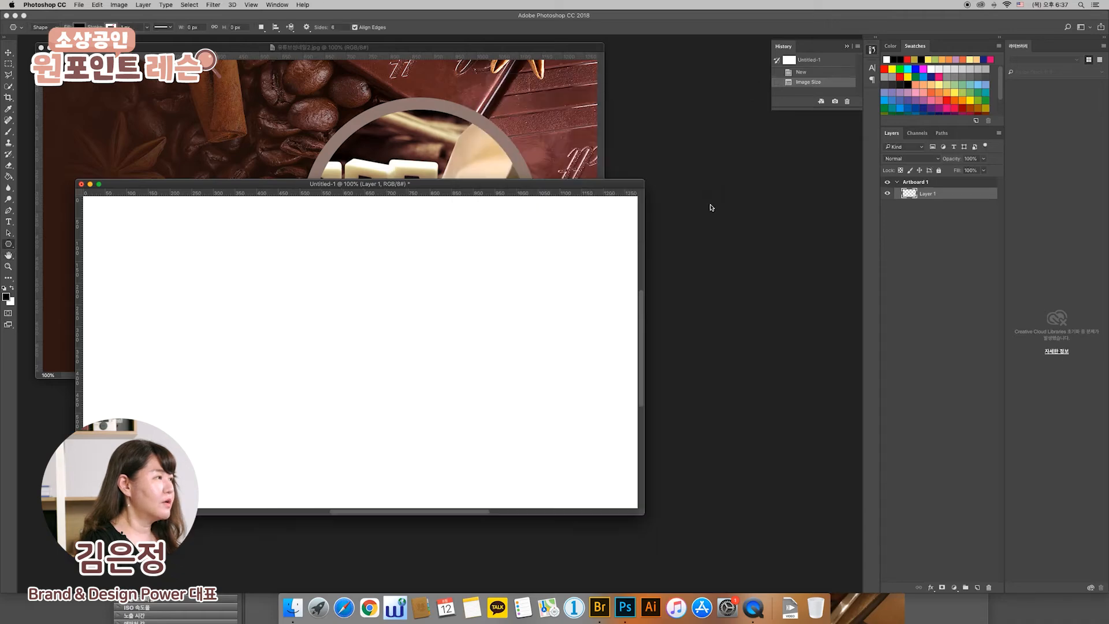
- Arrange the blank document's window so it can be compared with the coffee thumbnail
left_click_drag(461, 189, 657, 242)
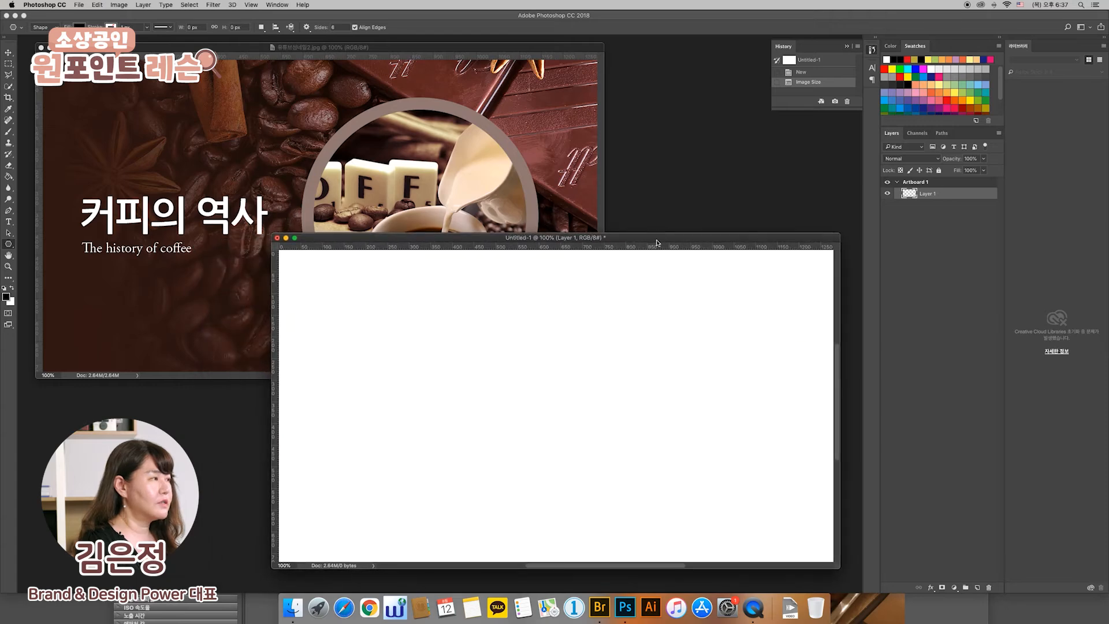
left_click(434, 51)
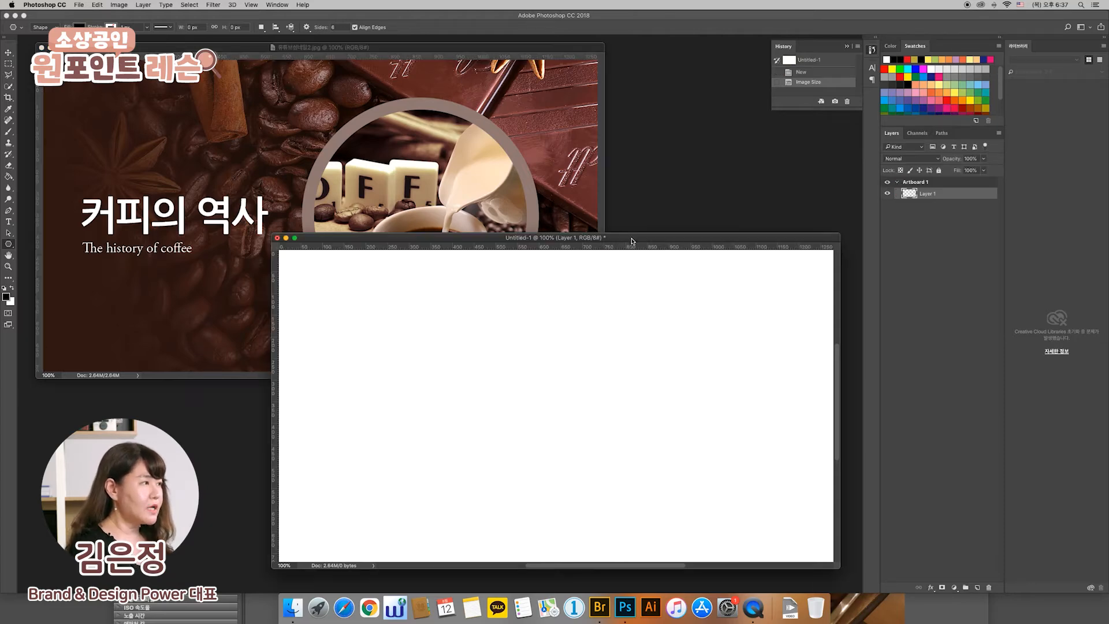
left_click_drag(631, 240, 606, 238)
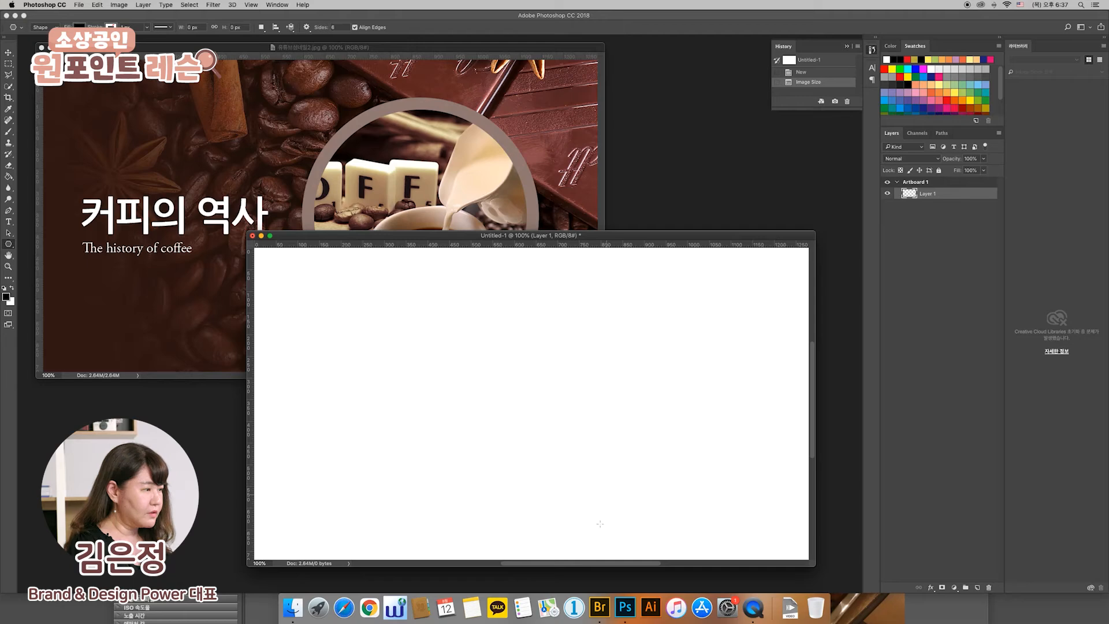
- Switch to Adobe Bridge, open canele.jpg and madeleine.jpg from the sample folder in Photoshop, and offset their windows
left_click(600, 607)
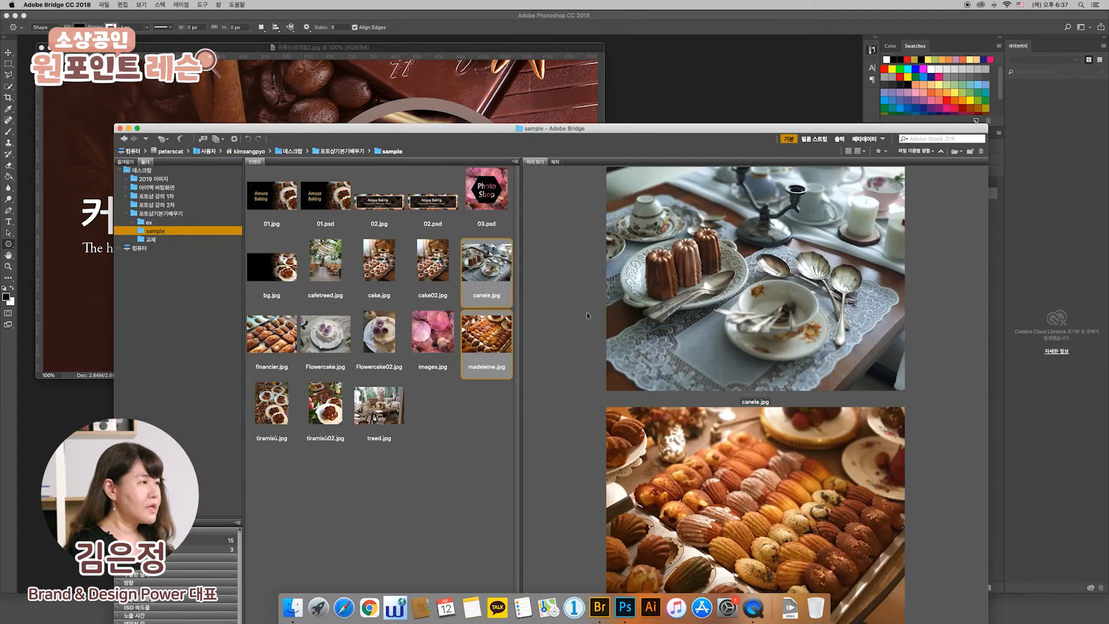
left_click_drag(591, 130, 556, 70)
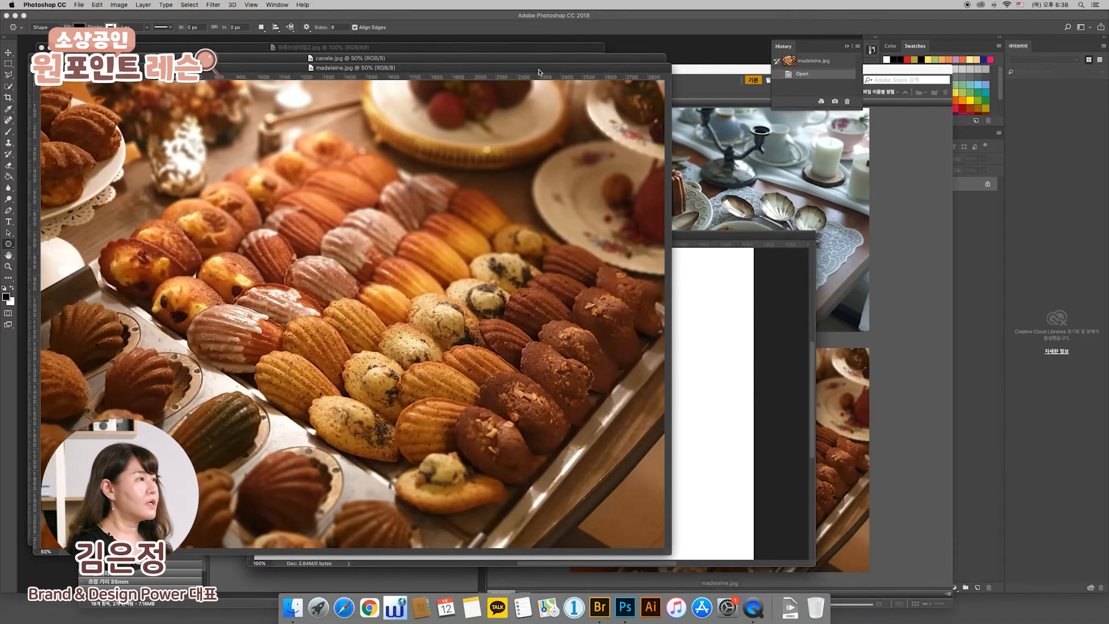
left_click_drag(539, 71, 569, 261)
left_click(495, 172)
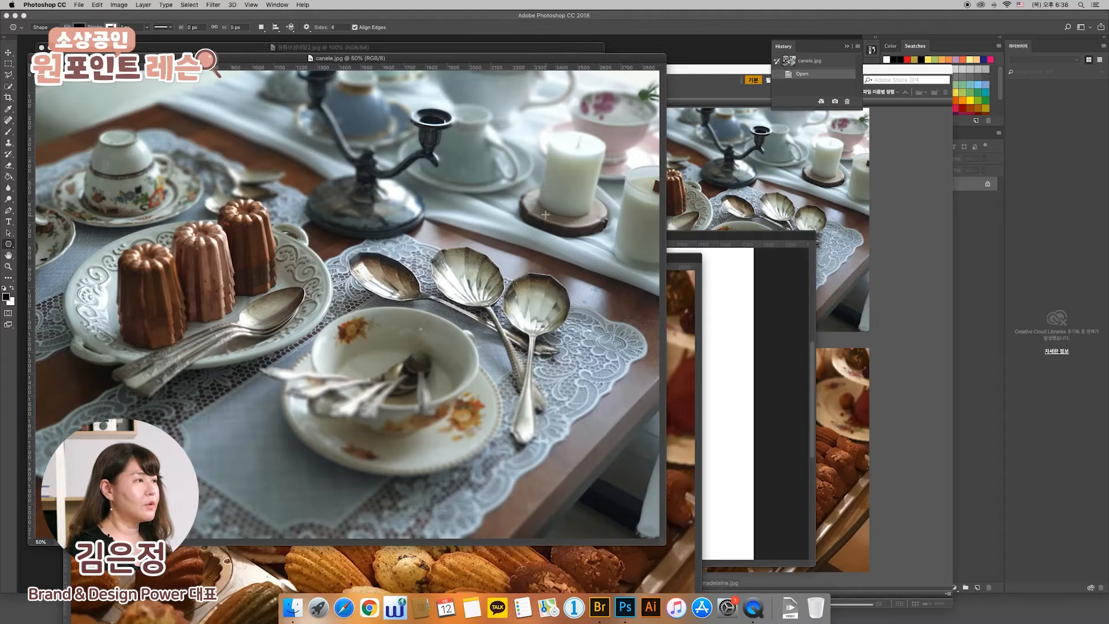
left_click(679, 327)
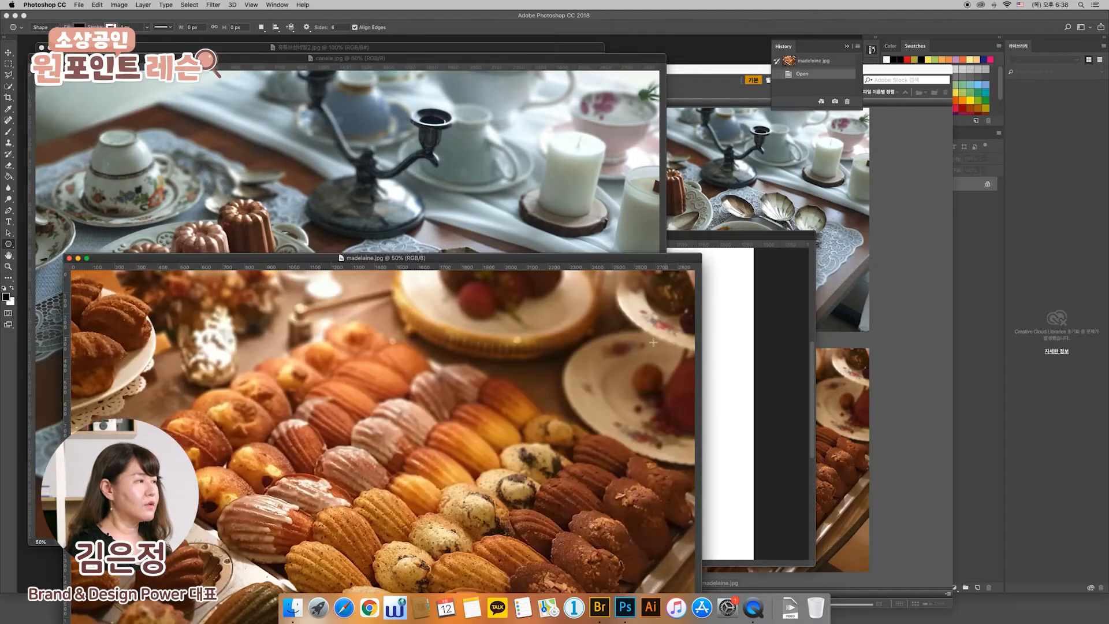
left_click_drag(589, 261, 576, 152)
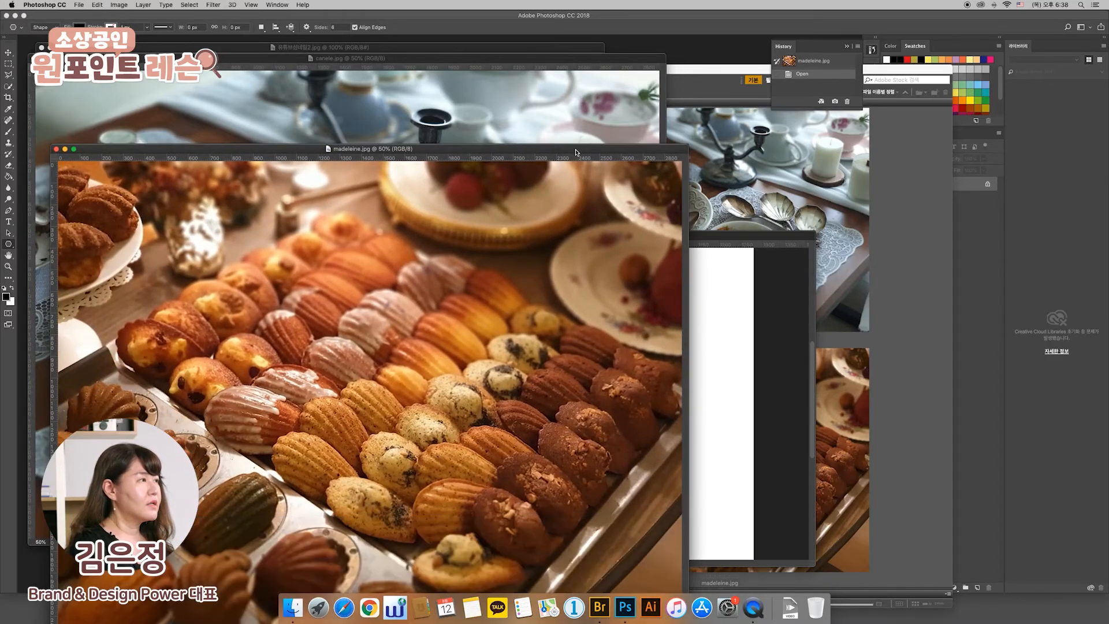
left_click(718, 318)
left_click_drag(659, 238, 545, 118)
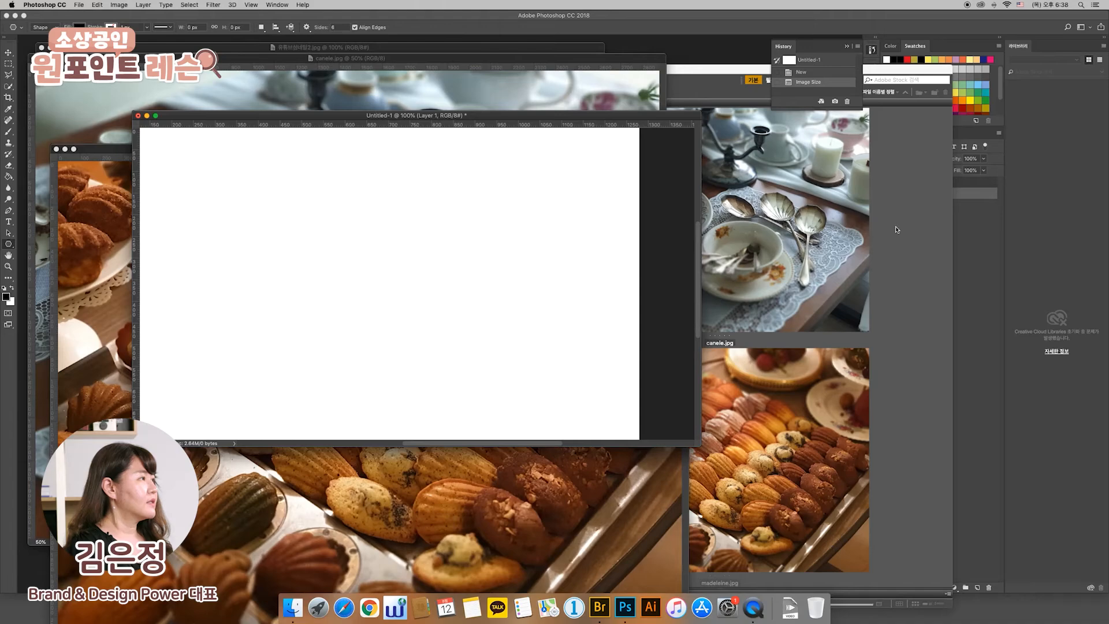
left_click(899, 232)
left_click(725, 52)
left_click_drag(565, 121, 569, 108)
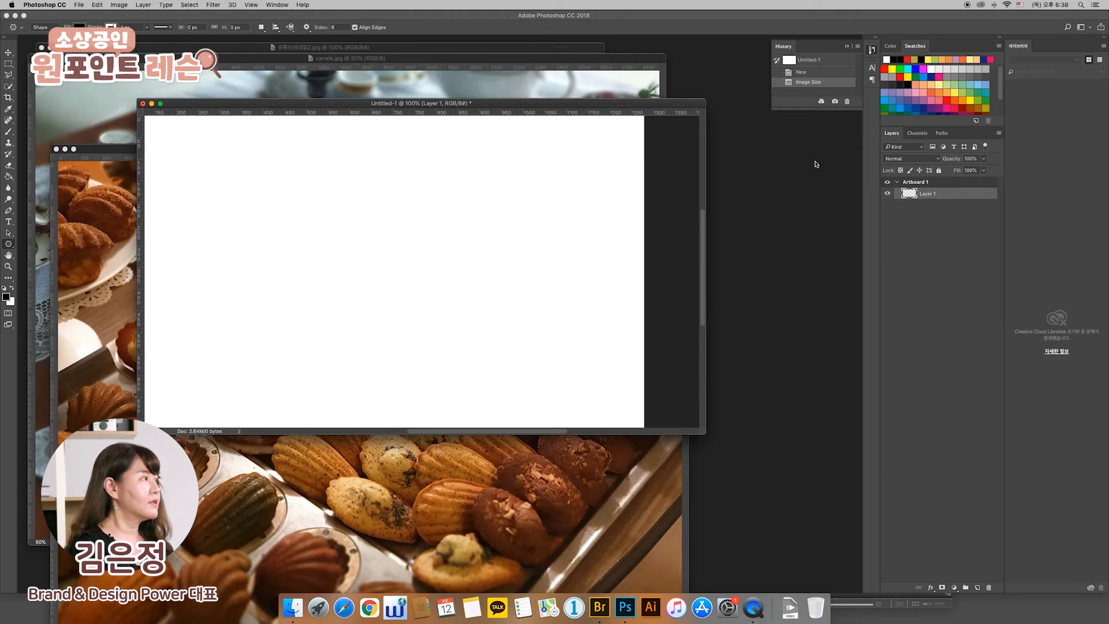
- Choose a dark brown foreground color and fill Layer 1 of the blank document with it
left_click(8, 298)
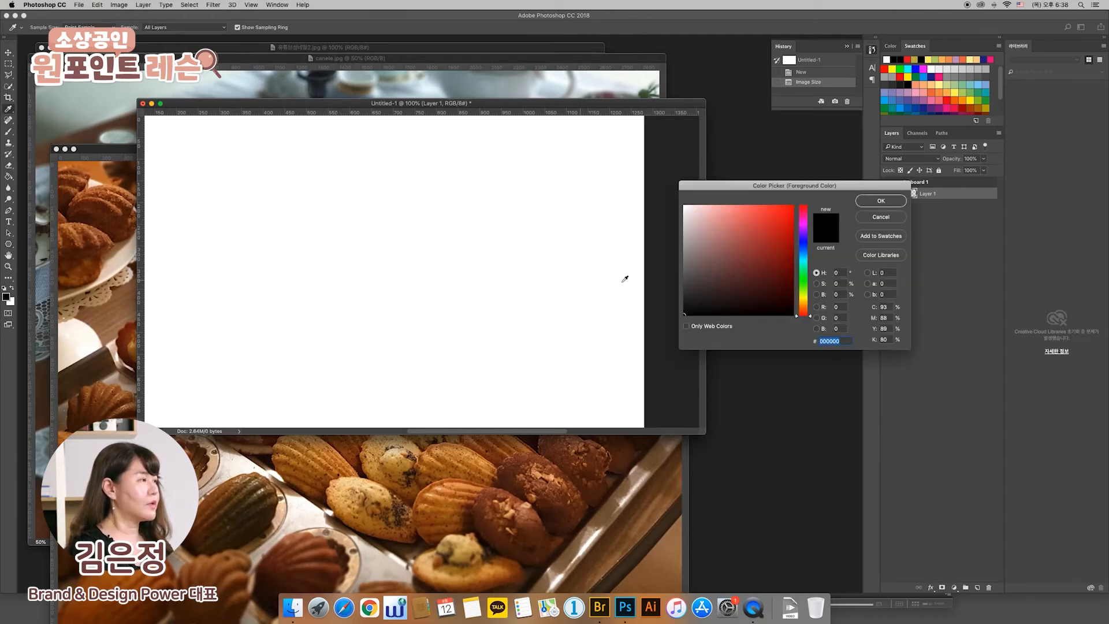
left_click(805, 306)
left_click_drag(740, 278, 737, 276)
left_click(881, 200)
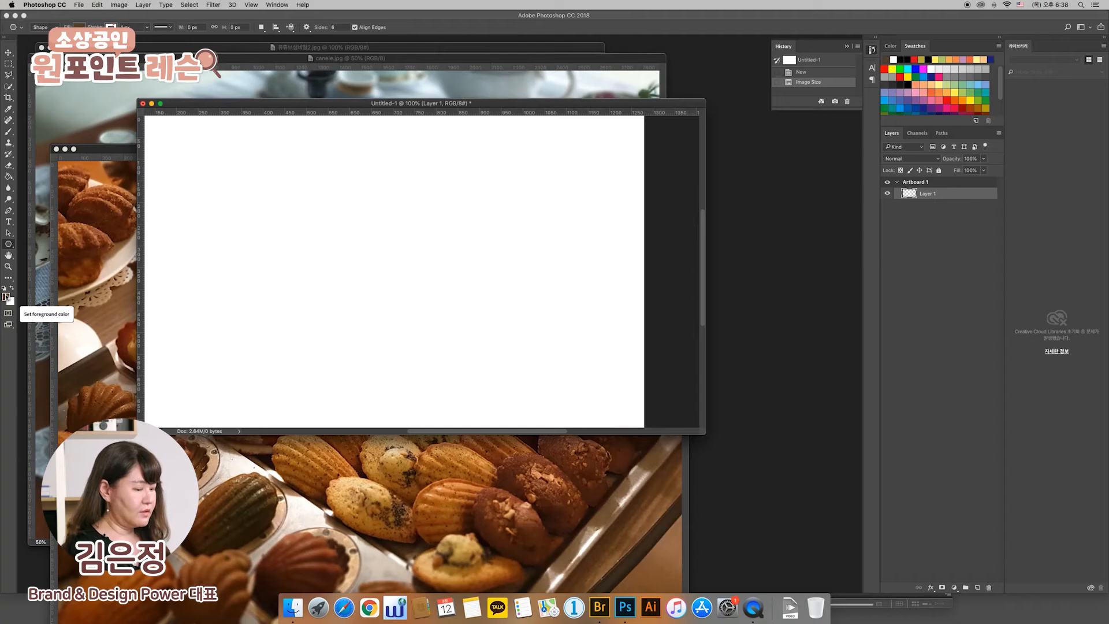
key("alt+BackSpace")
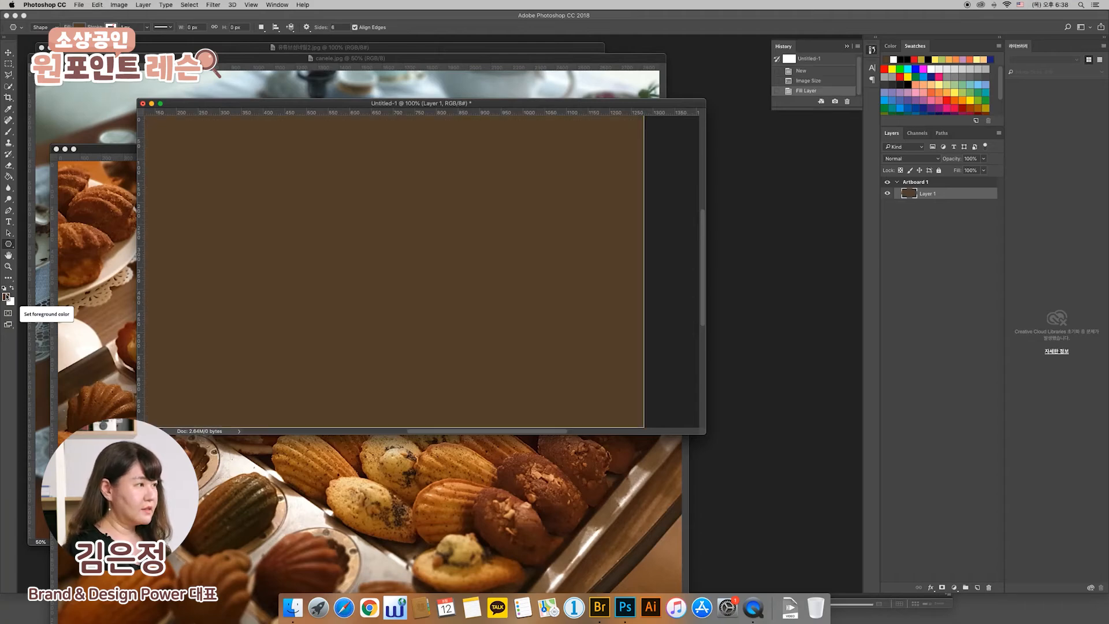
left_click_drag(223, 307, 295, 306)
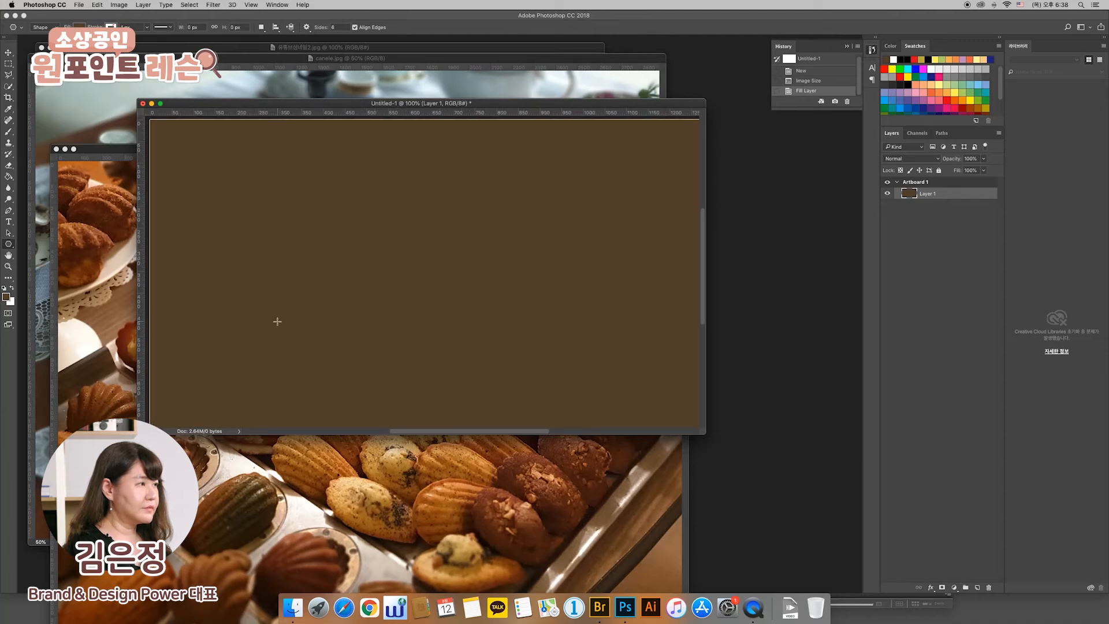
- Bring the canele.jpg photo window in front of the other open documents
left_click(106, 226)
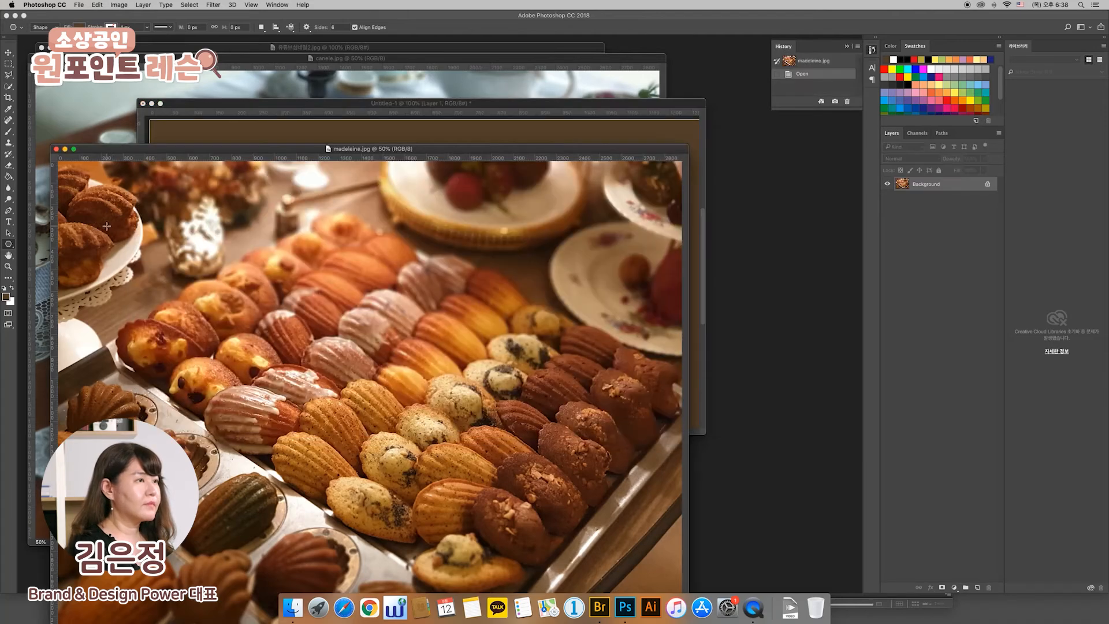
left_click(87, 131)
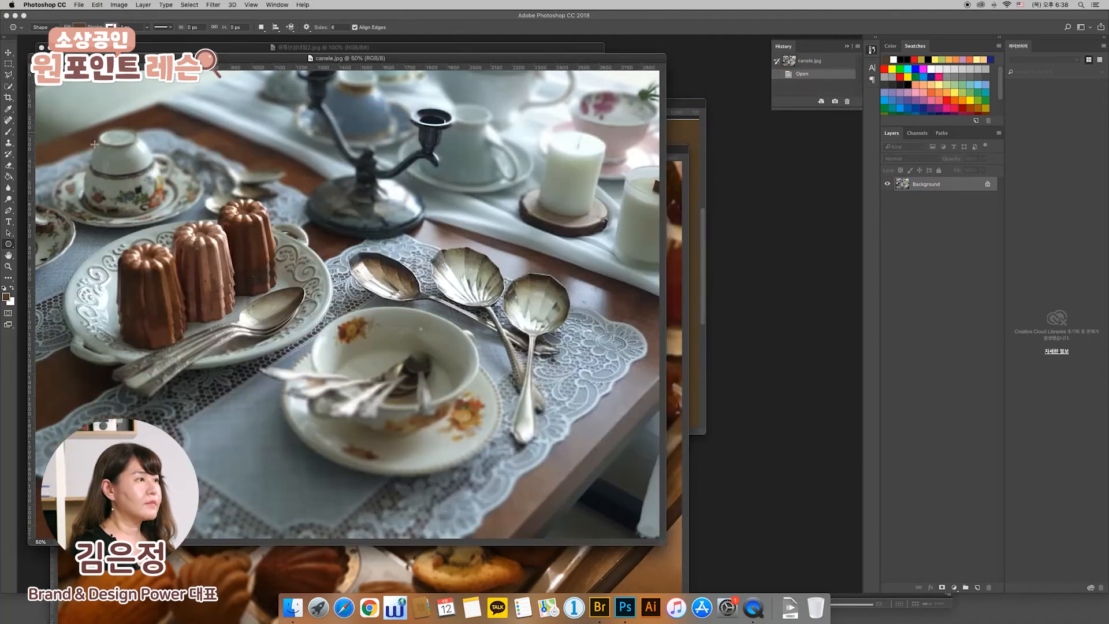
left_click_drag(393, 64, 395, 69)
right_click(395, 67)
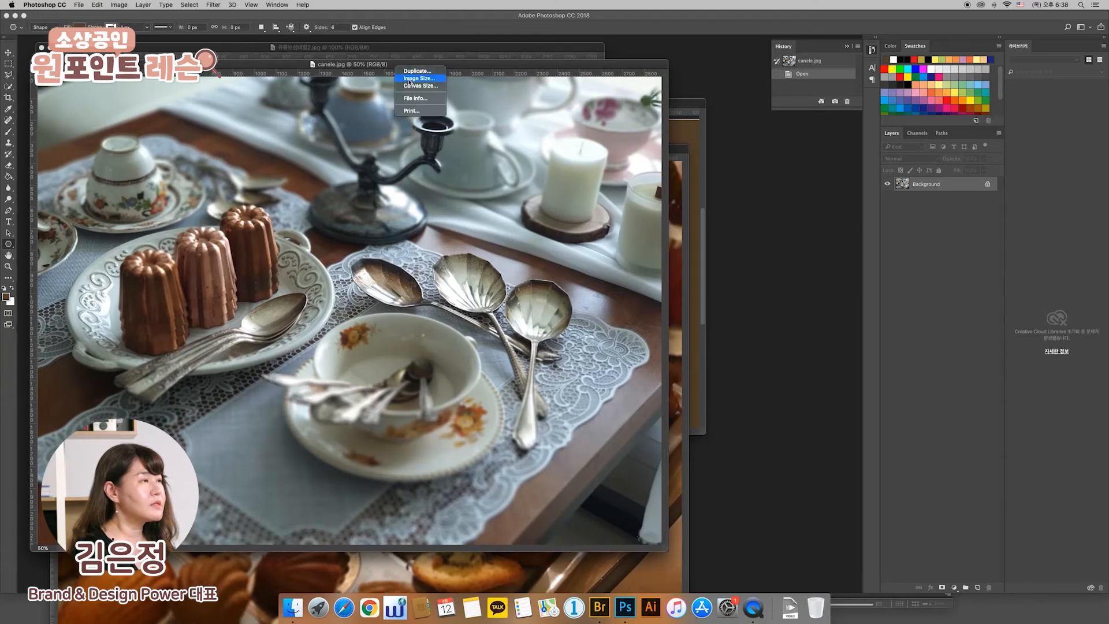
left_click(410, 80)
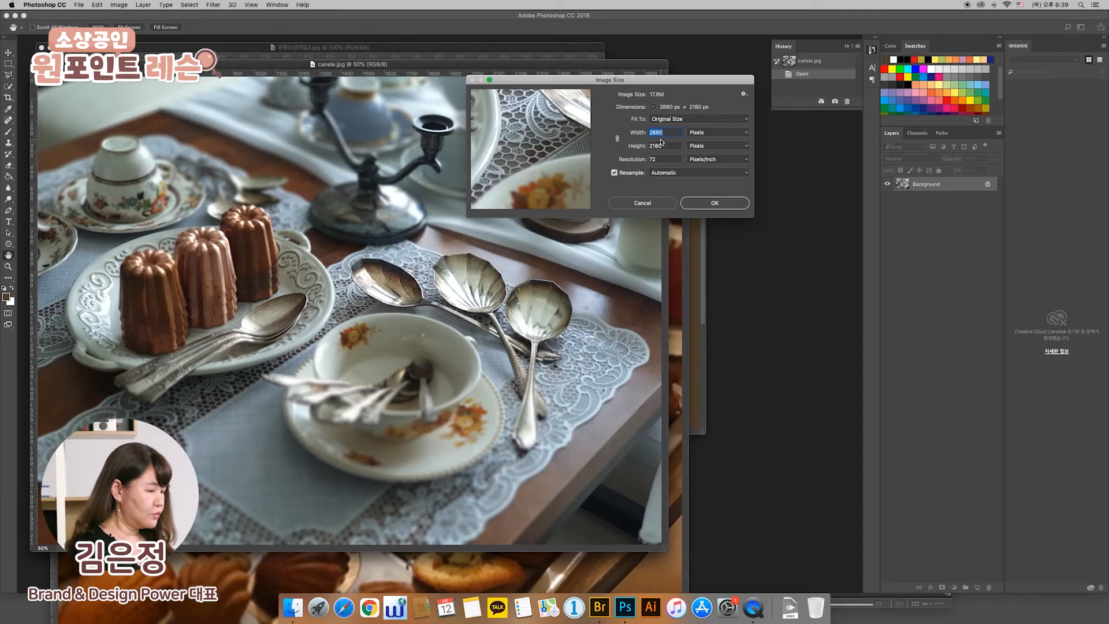
type("1280")
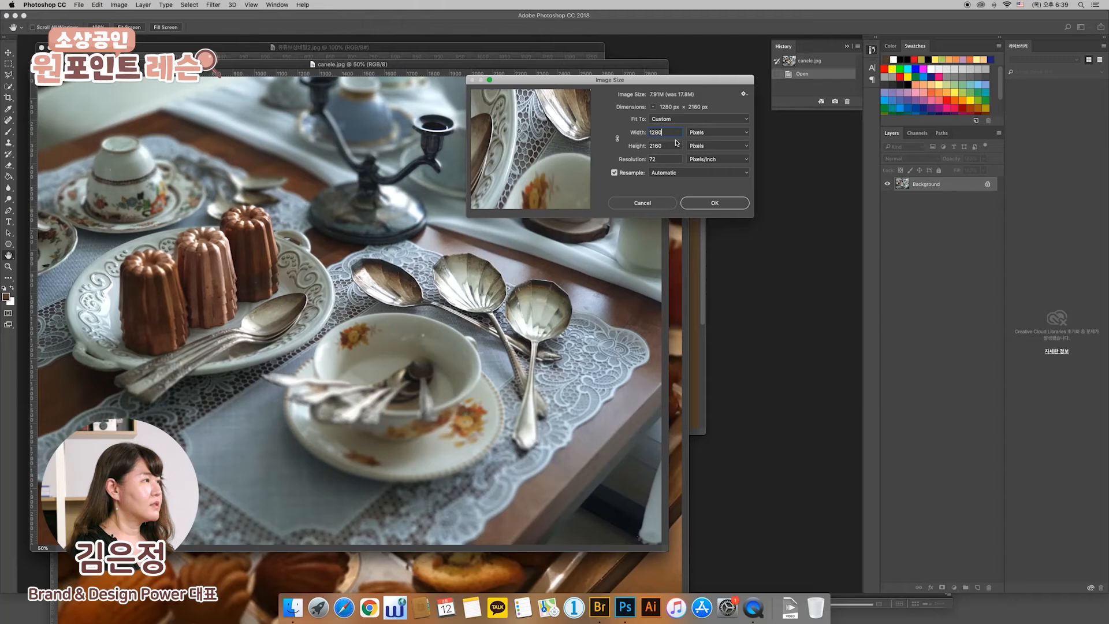
left_click(642, 203)
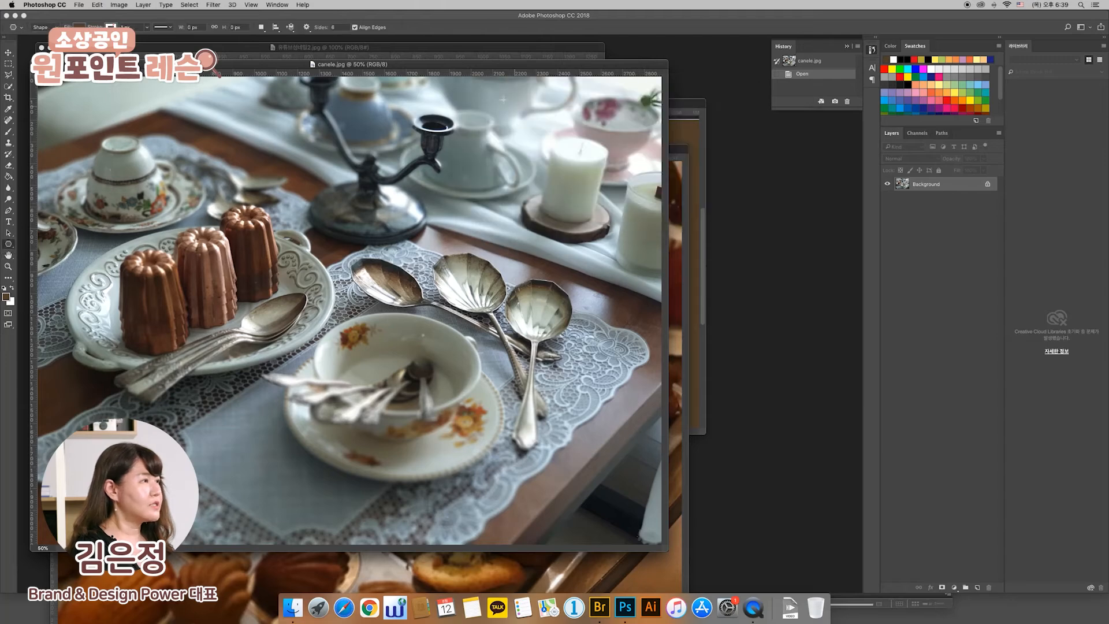
- Resize the canele.jpg image to 1280 pixels wide, keeping its proportions
right_click(506, 64)
left_click(516, 75)
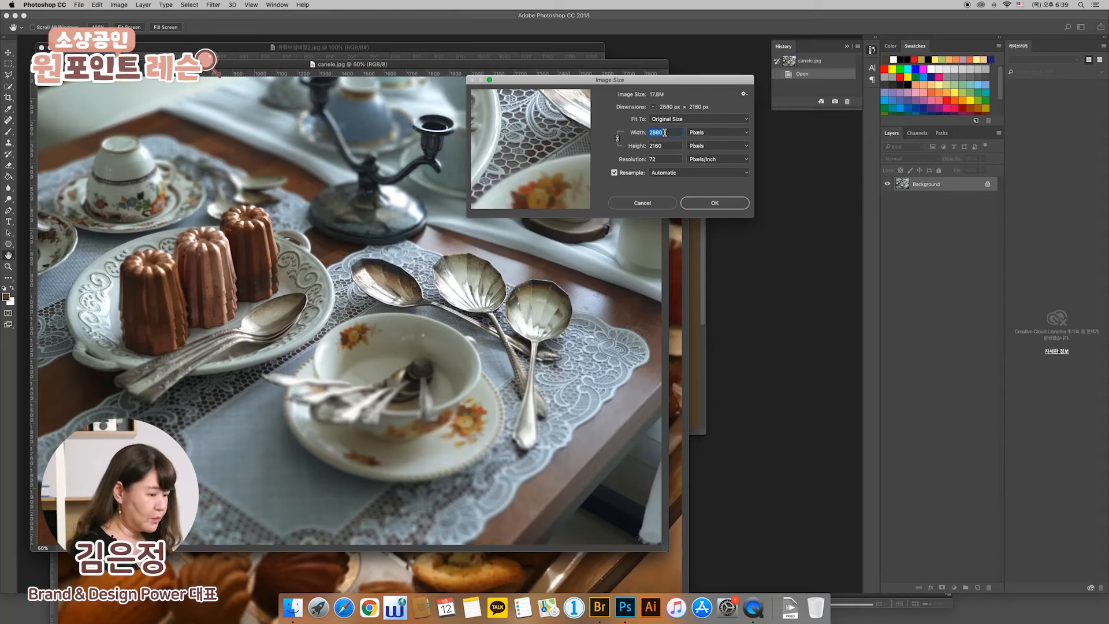
type("1280")
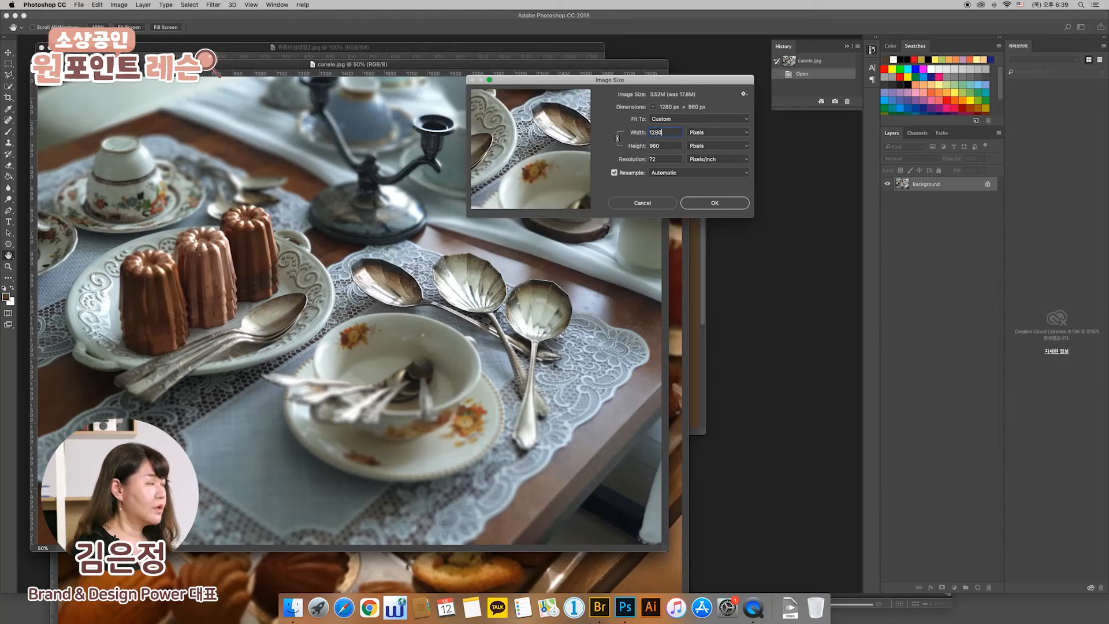
left_click(714, 204)
- Copy the resized canele photo into the brown Untitled-1 document and position it to cover the artboard
left_click_drag(479, 150, 603, 241)
left_click(190, 241)
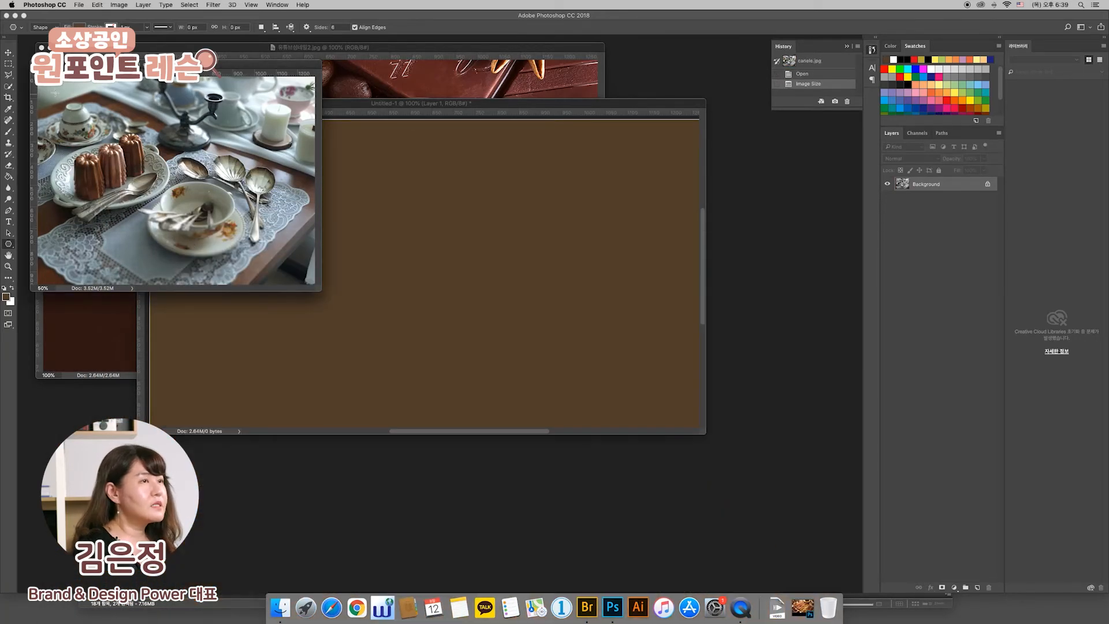
left_click(8, 52)
left_click_drag(376, 195, 410, 216)
left_click(214, 96)
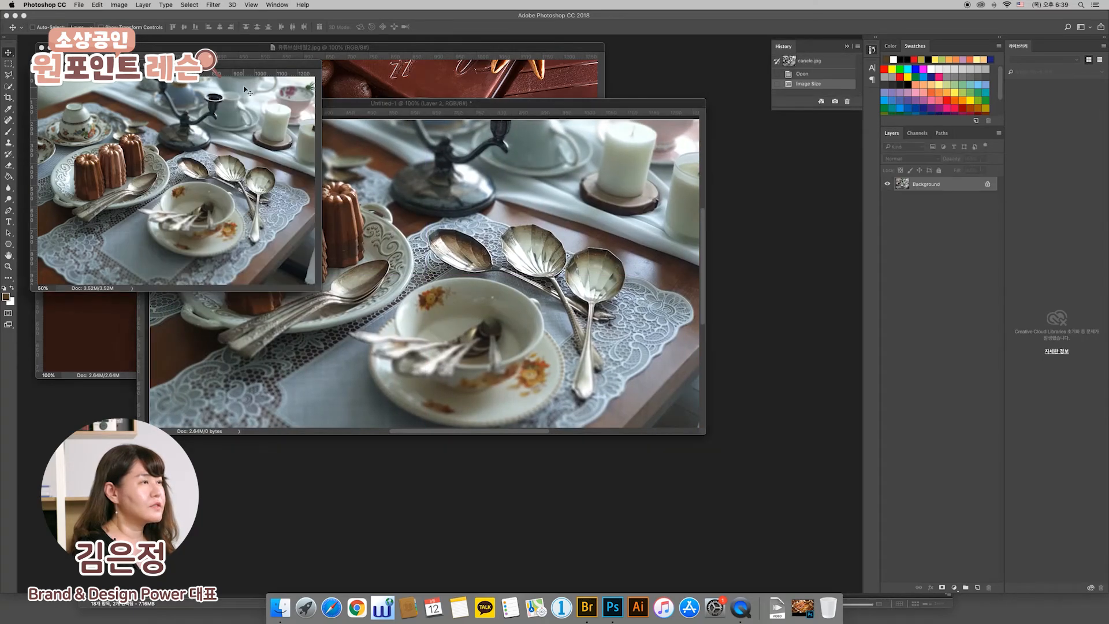
- Close canele.jpg without saving its changes and shift the Untitled-1 window so the coffee example's title is exposed
left_click_drag(221, 67, 261, 264)
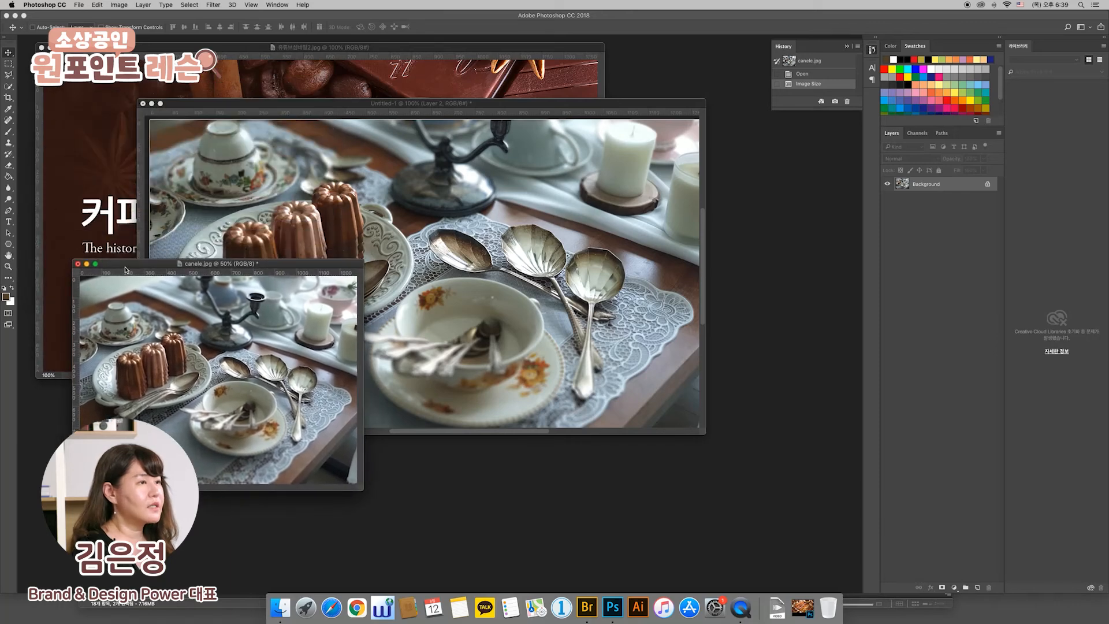
left_click(78, 264)
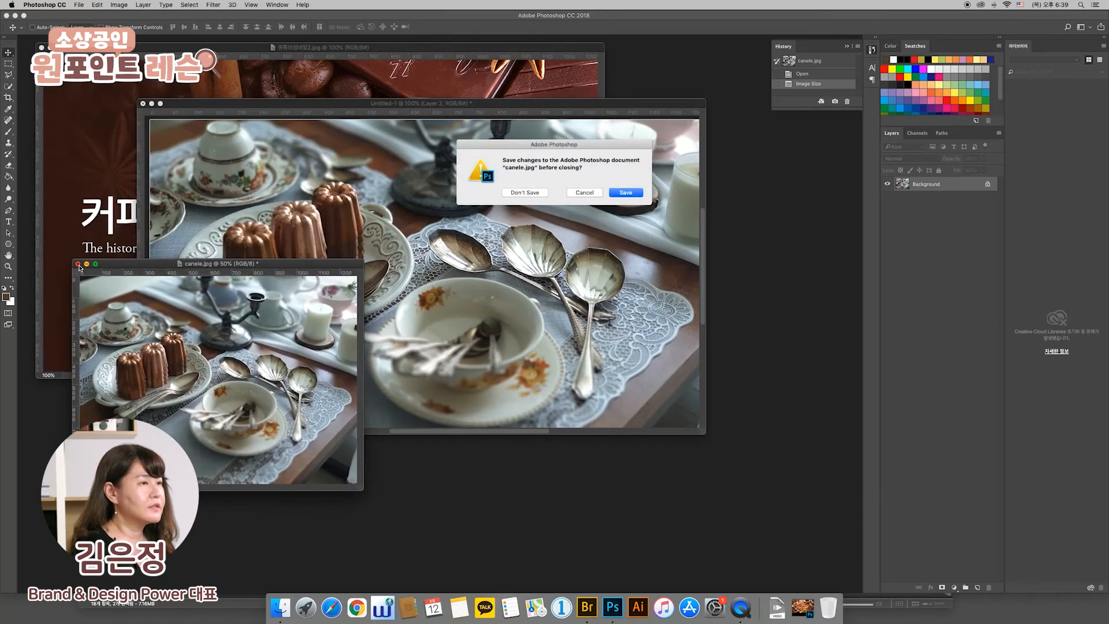
left_click(522, 195)
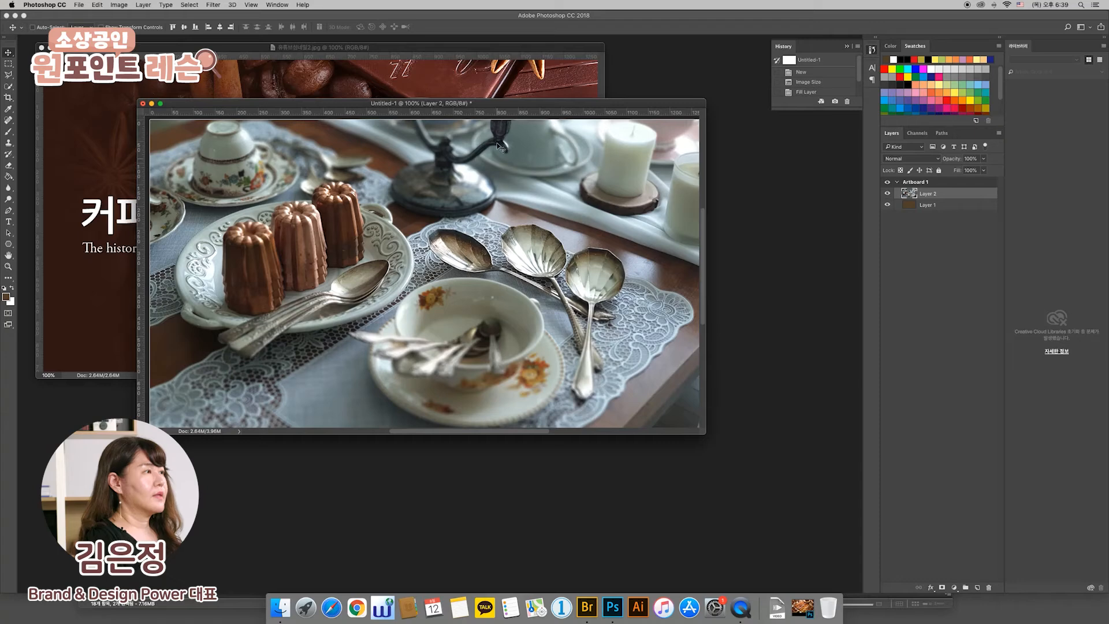
left_click_drag(502, 104, 601, 170)
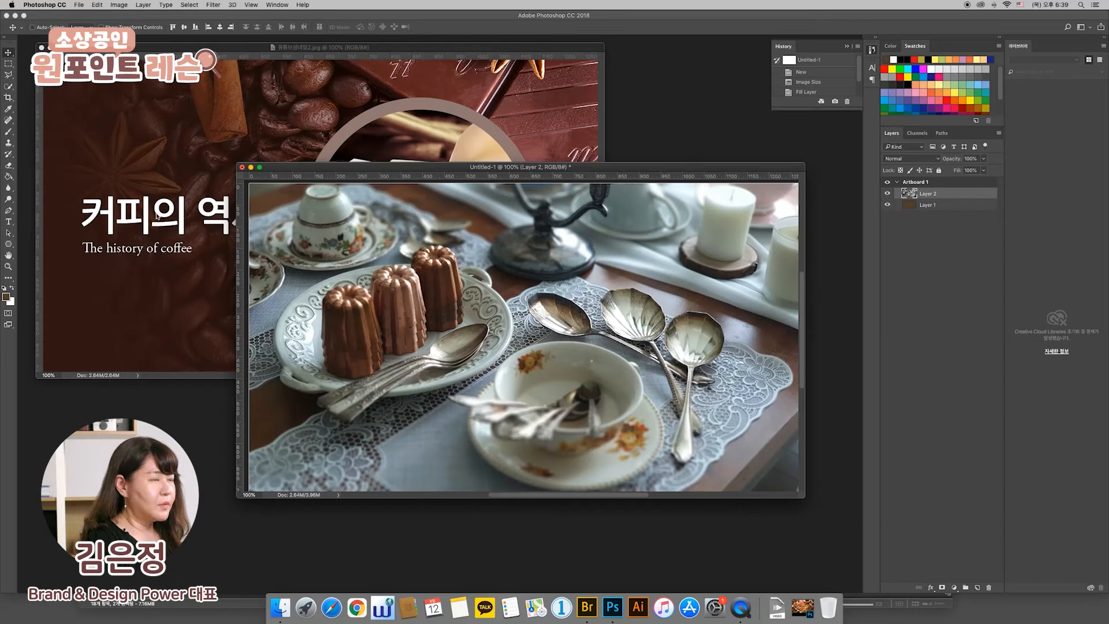
left_click_drag(413, 169, 400, 177)
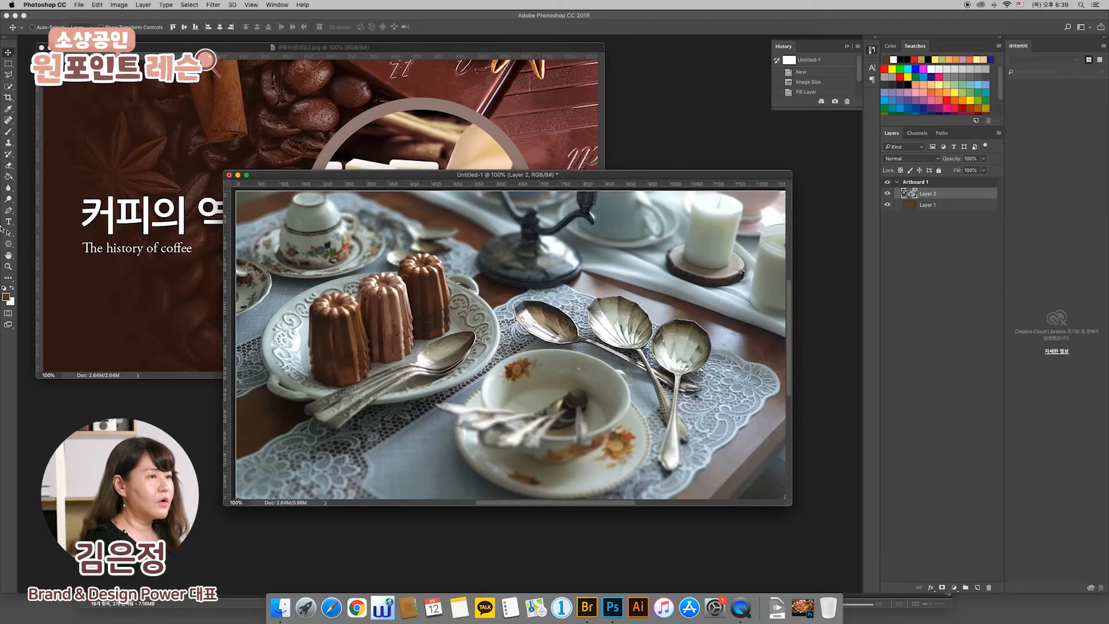
- Try erasing the left part of the canele photo on Layer 2 with a soft 700 px Eraser, and undo it
left_click(10, 167)
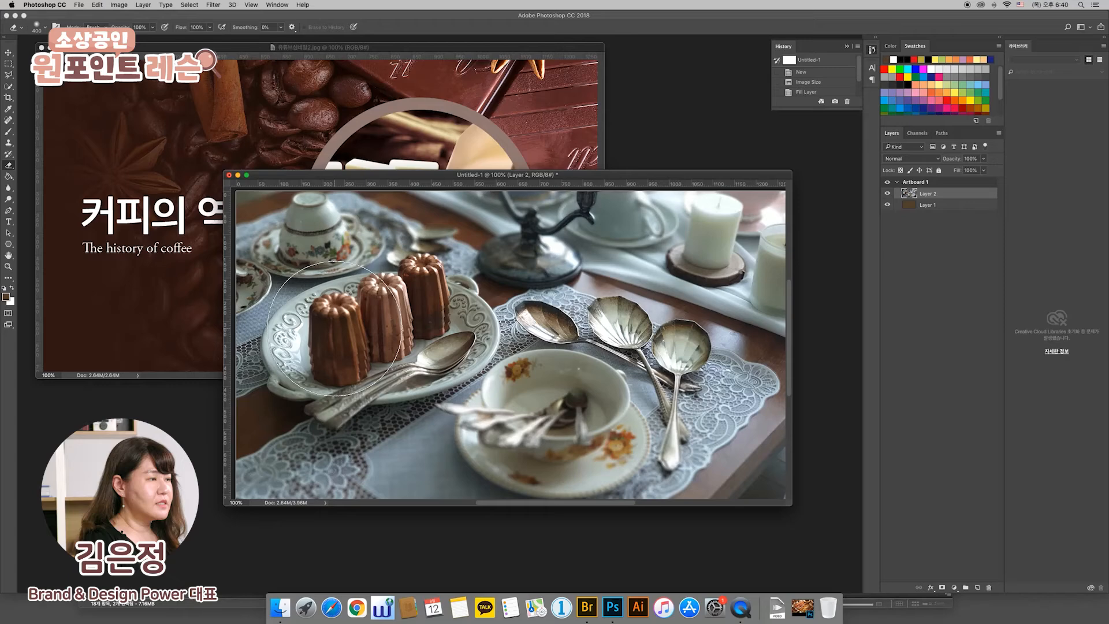
key("bracketright")
key("bracketright")
key("bracketright")
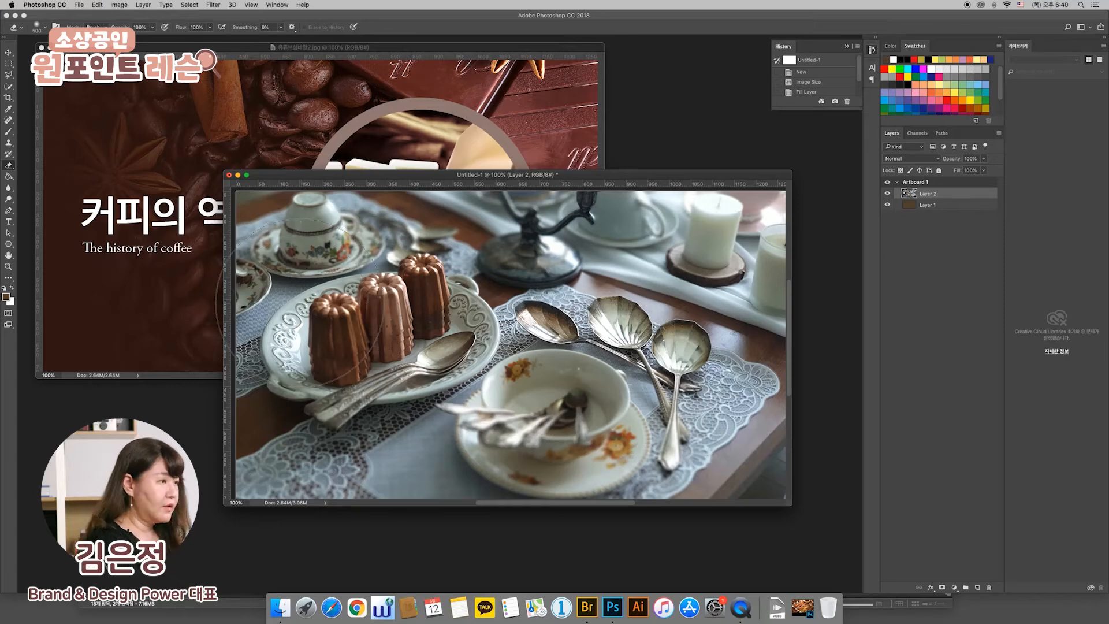
mouse_move(284, 279)
left_mouse_down()
mouse_move(398, 407)
mouse_move(399, 462)
mouse_move(320, 444)
mouse_move(280, 359)
mouse_move(262, 258)
mouse_move(290, 376)
left_mouse_up()
mouse_move(378, 492)
left_mouse_down()
mouse_move(314, 448)
mouse_move(240, 297)
mouse_move(255, 333)
mouse_move(394, 397)
mouse_move(524, 398)
mouse_move(383, 401)
left_mouse_up()
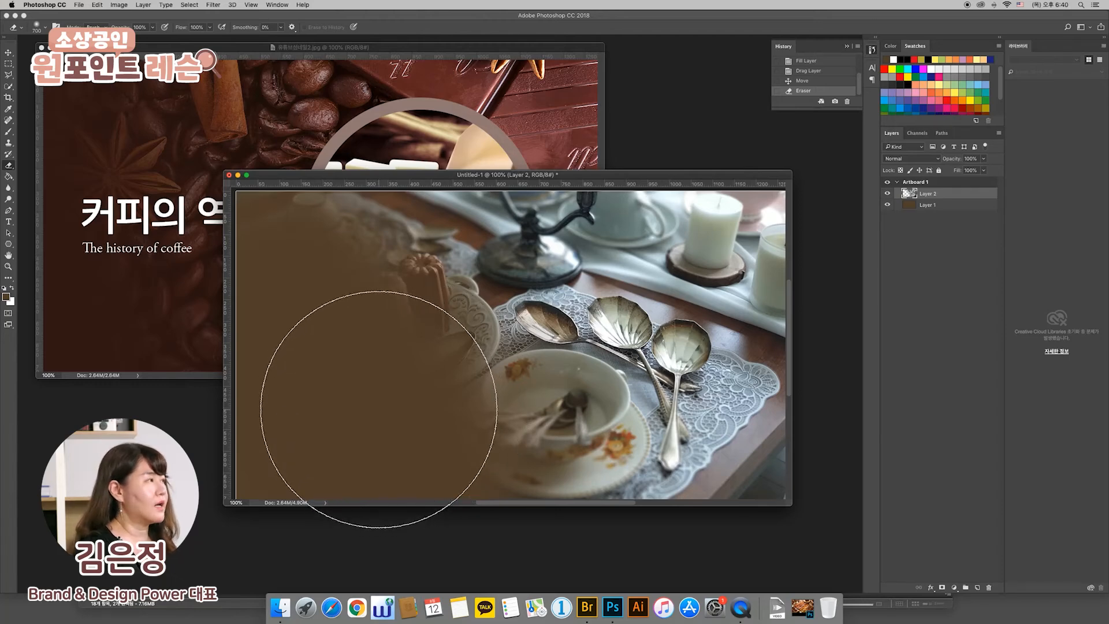
left_click(819, 84)
left_click_drag(655, 178, 653, 186)
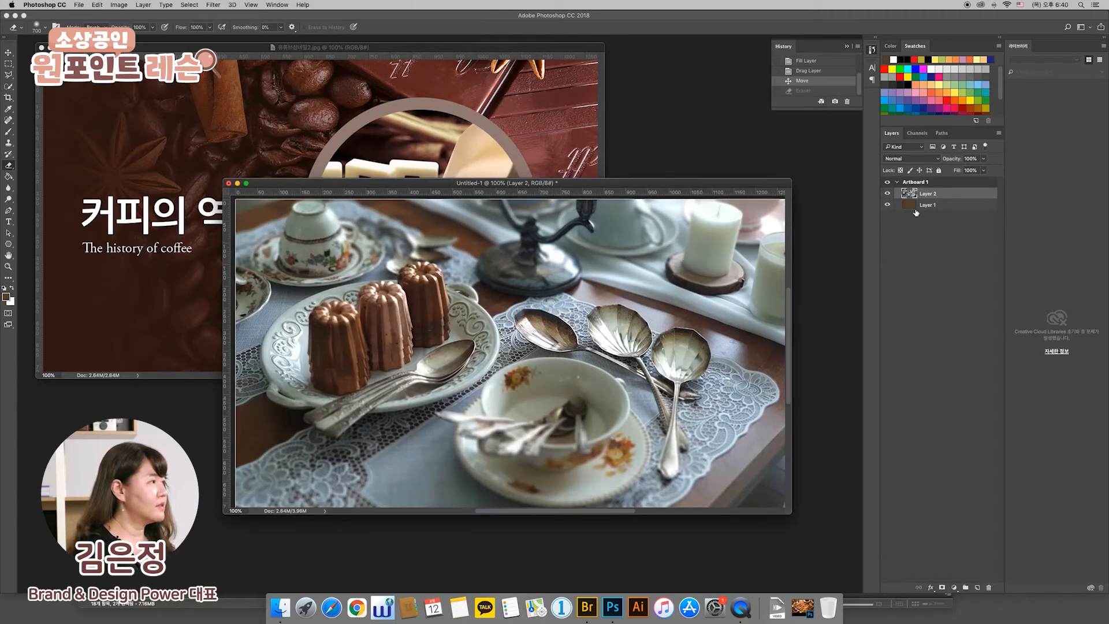
- Add a layer mask to Layer 2 and set the Gradient tool to the black-to-white foreground-to-background gradient
left_click(8, 52)
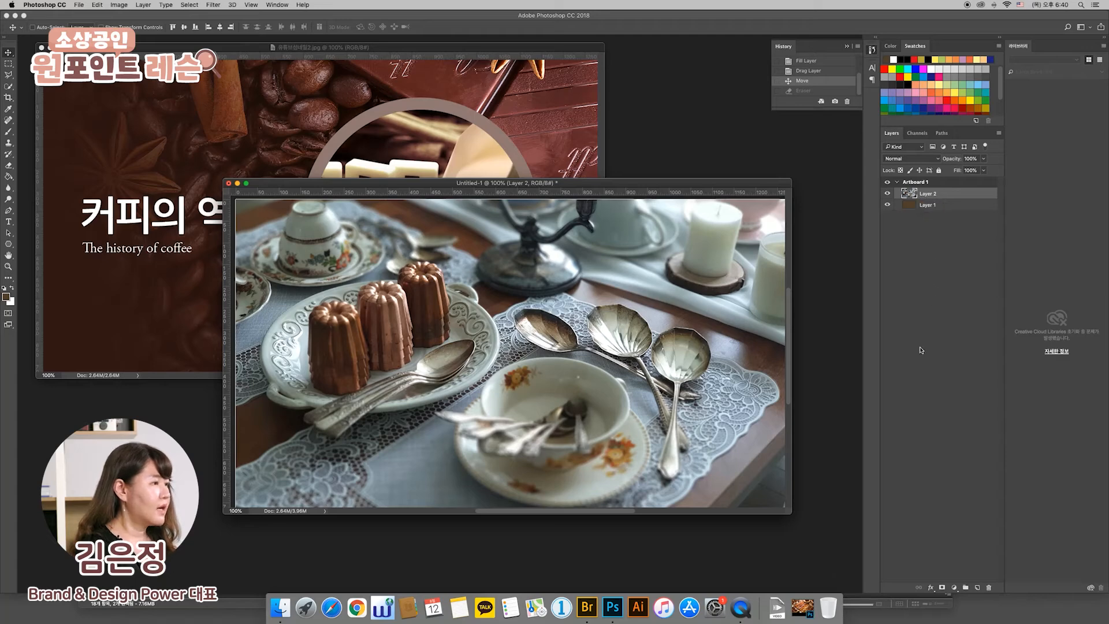
left_click(942, 588)
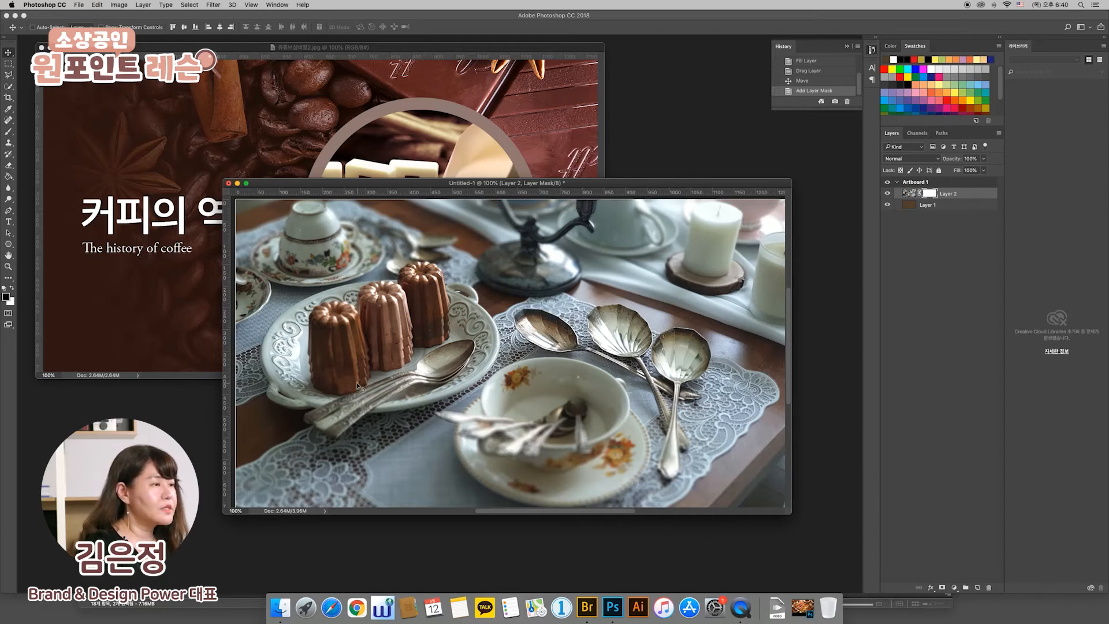
left_click(9, 177)
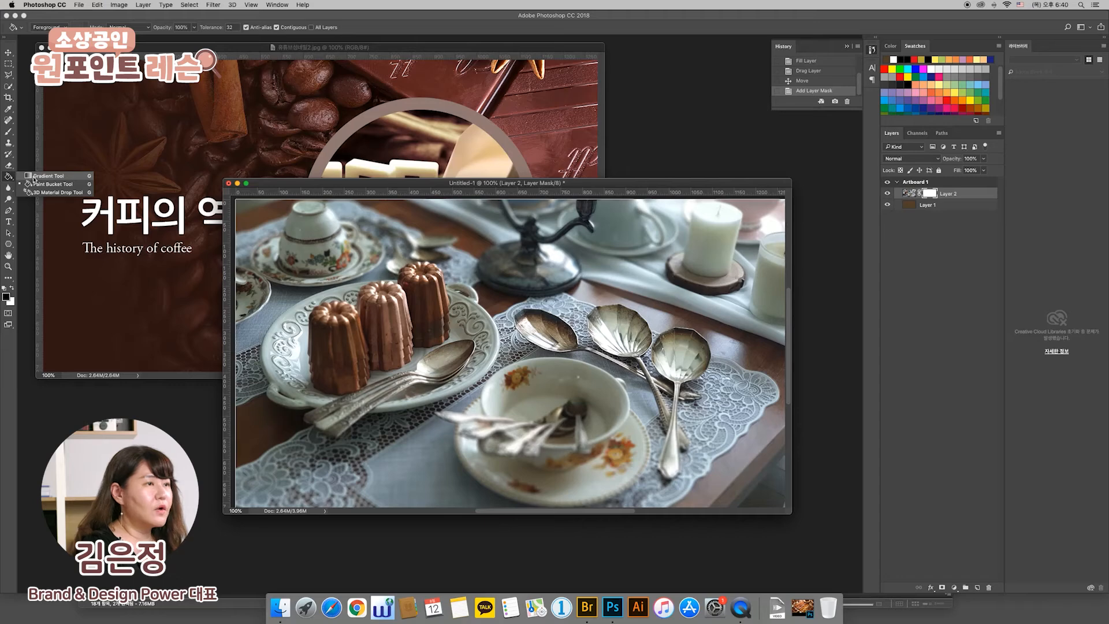
left_click(33, 177)
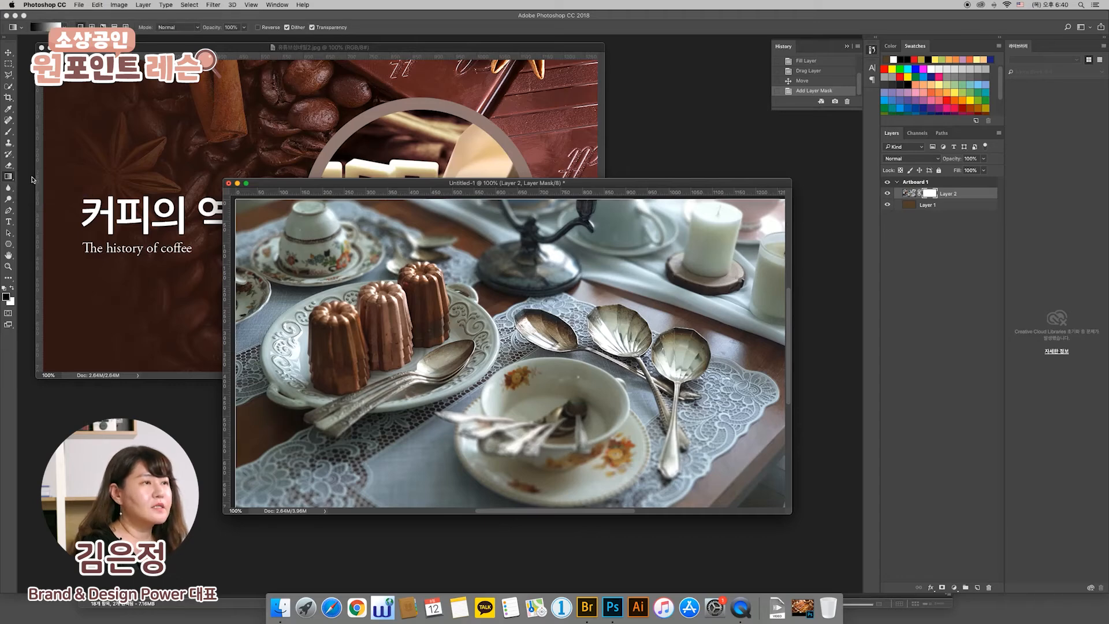
left_click(40, 29)
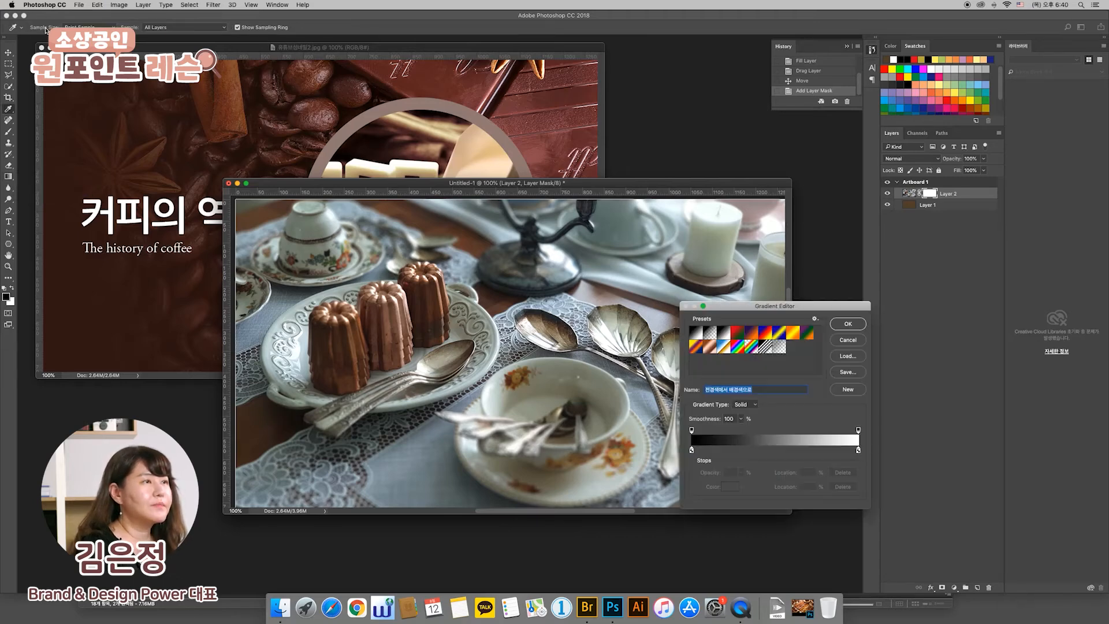
scroll(453, 257, "down", 1)
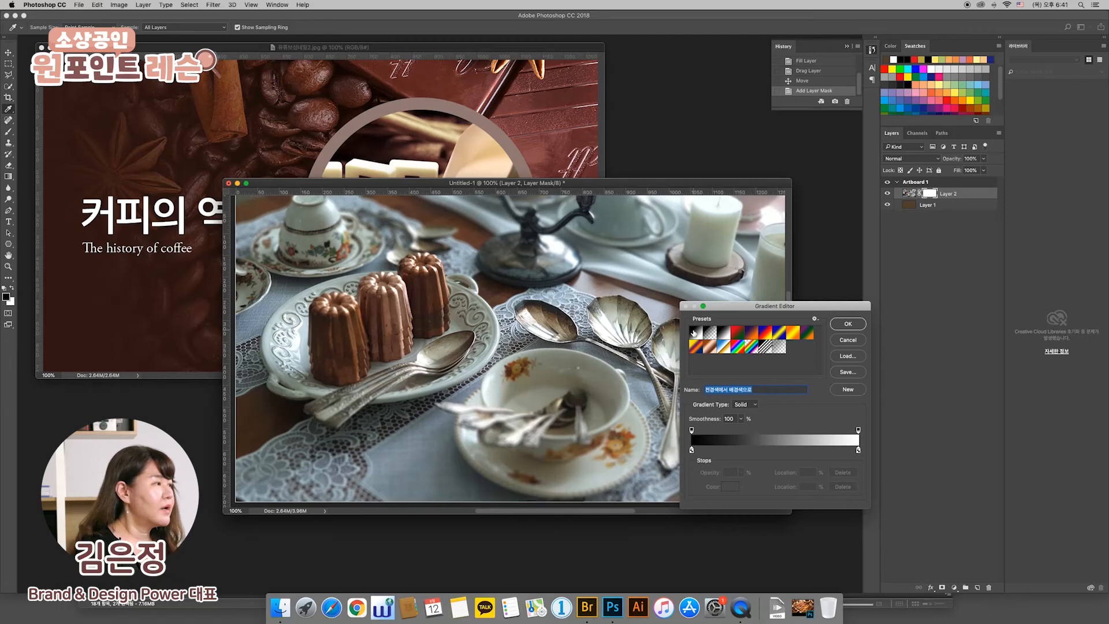
left_click(847, 324)
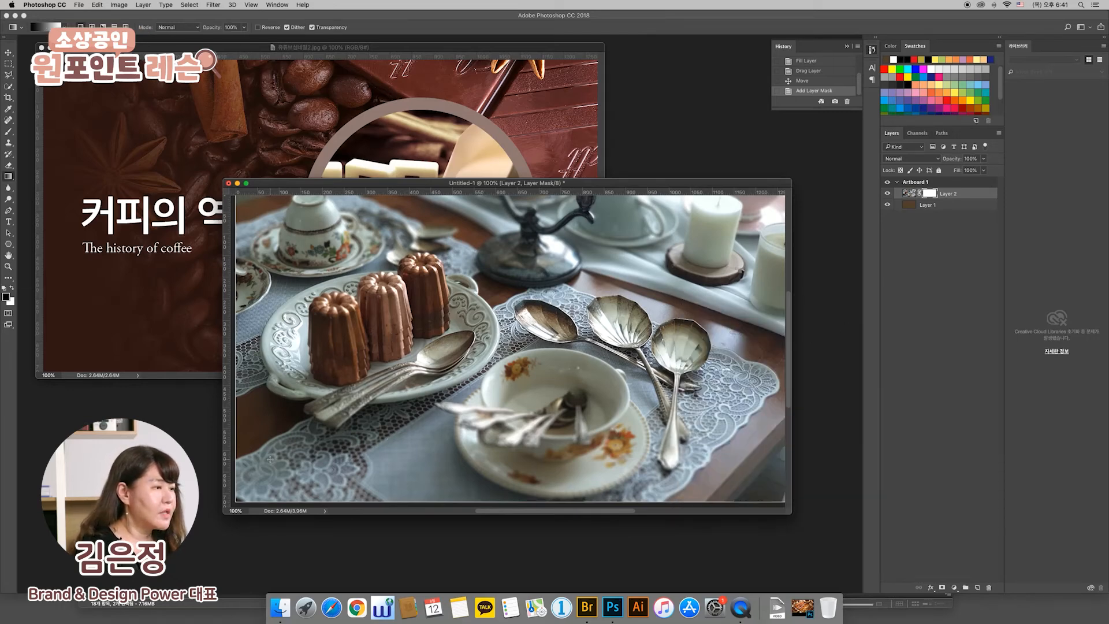
- Draw diagonal gradients on Layer 2's mask until the photo's lower-left corner fades softly into the brown background
left_click_drag(267, 460, 339, 422)
left_click_drag(292, 453, 350, 414)
left_click_drag(312, 449, 387, 393)
left_click_drag(270, 468, 385, 400)
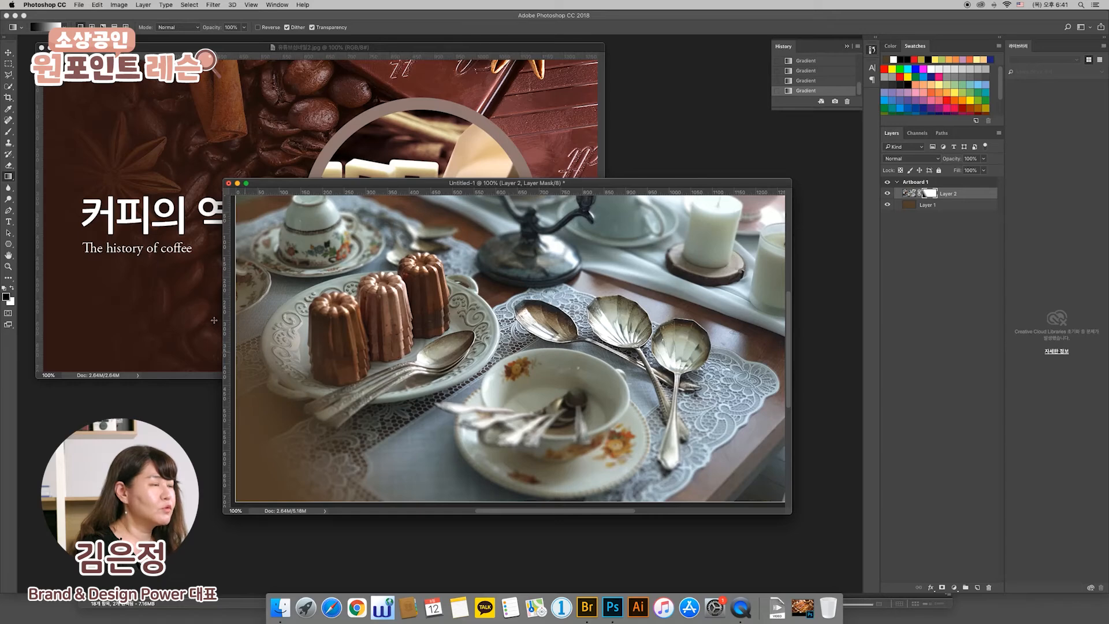
scroll(269, 301, "down", 2)
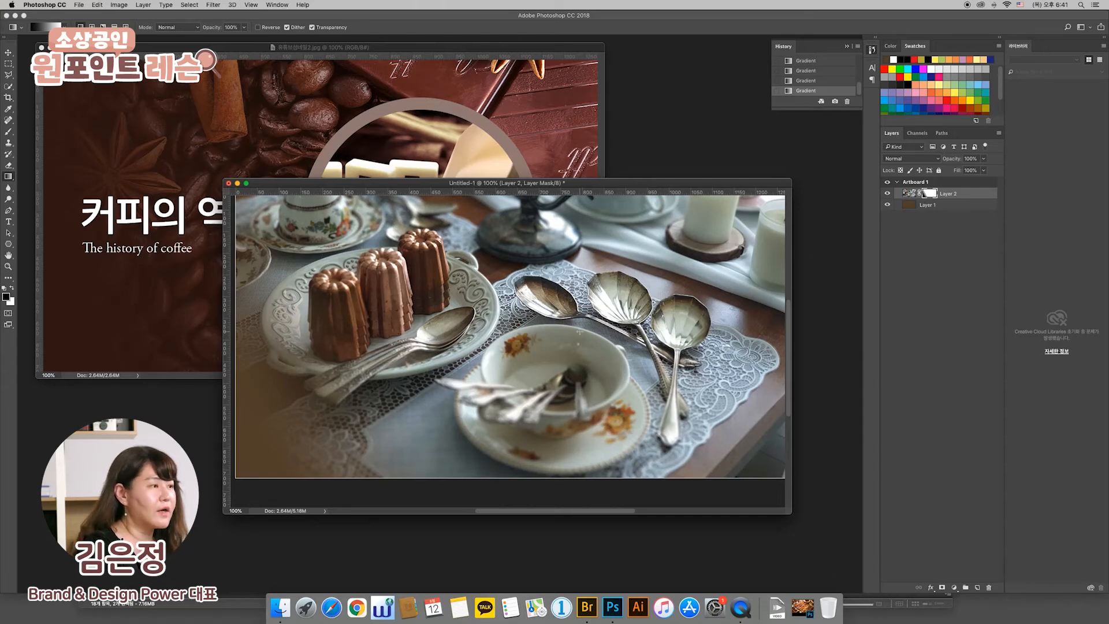
left_click_drag(301, 428, 434, 379)
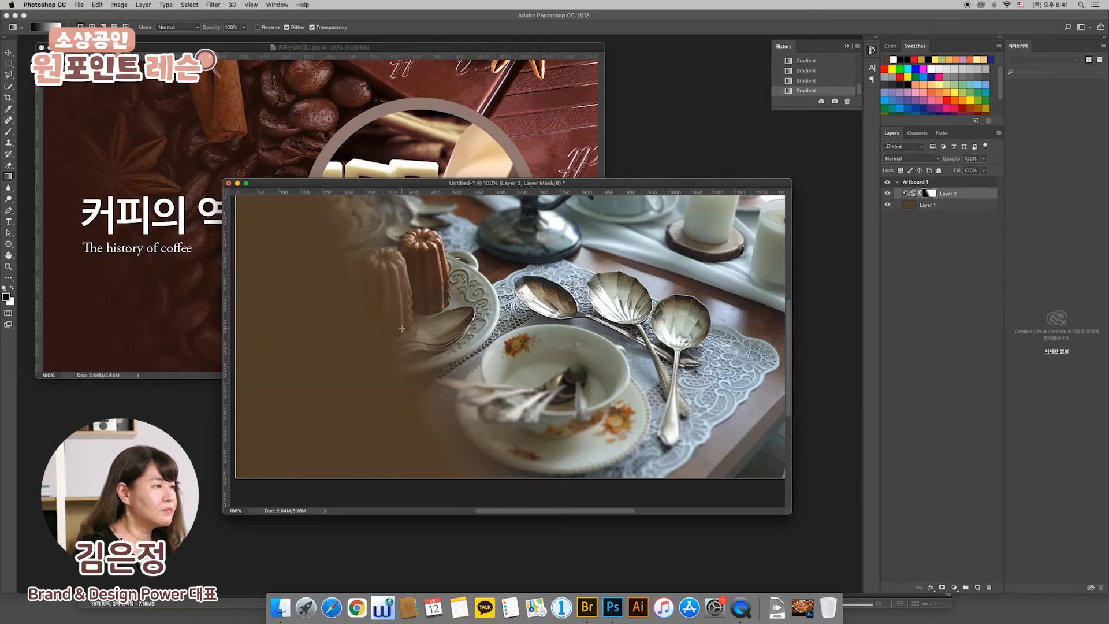
left_click_drag(300, 426, 394, 380)
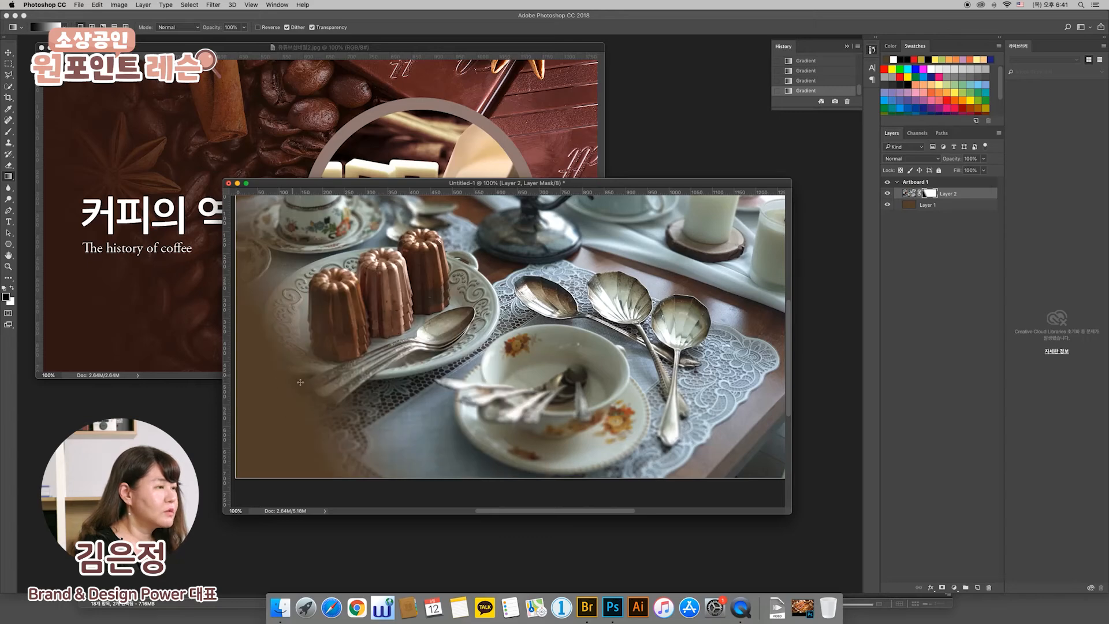
left_click_drag(326, 447, 443, 381)
left_click_drag(355, 418, 427, 379)
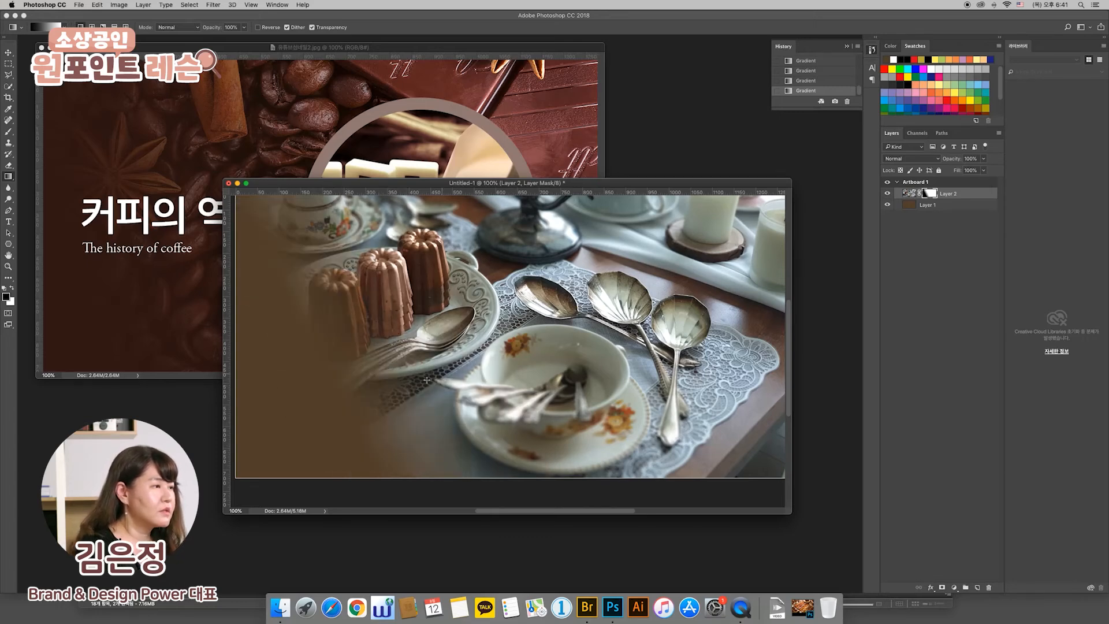
left_click_drag(313, 436, 394, 366)
left_click_drag(335, 430, 417, 364)
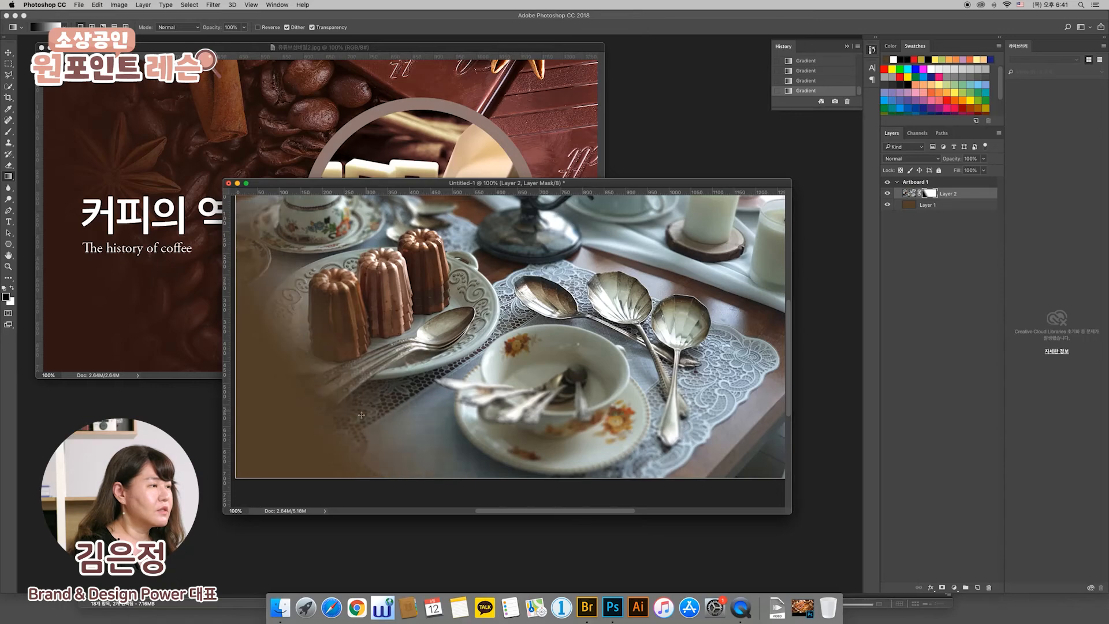
left_click_drag(342, 439, 414, 377)
left_click_drag(329, 431, 409, 374)
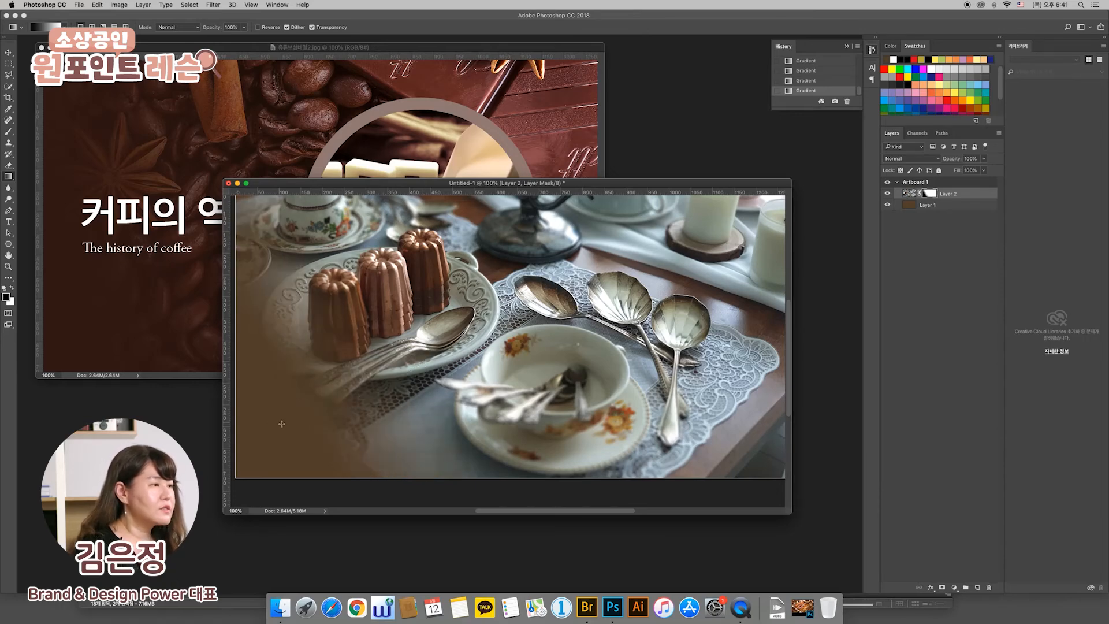
left_click_drag(278, 442, 406, 363)
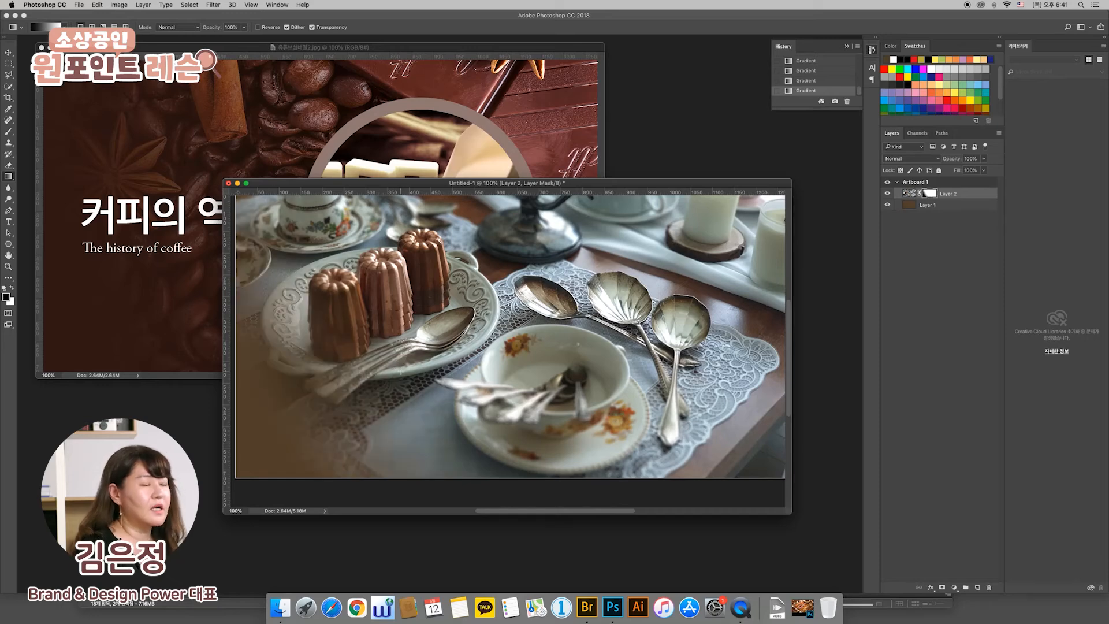
left_click_drag(298, 434, 407, 365)
left_click_drag(312, 426, 402, 375)
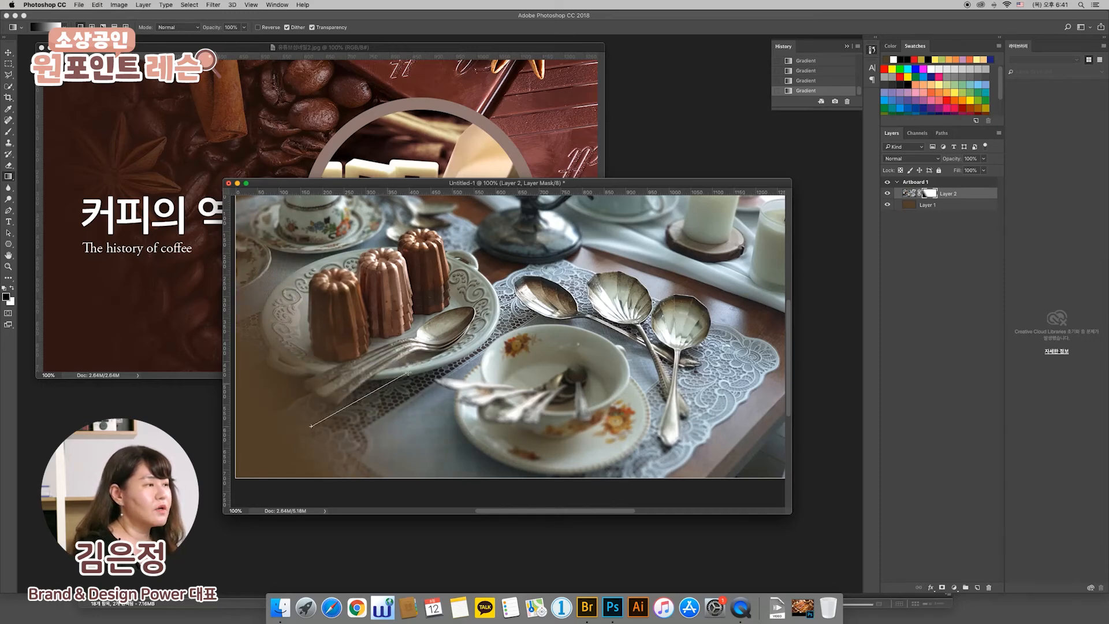
left_click_drag(279, 451, 398, 372)
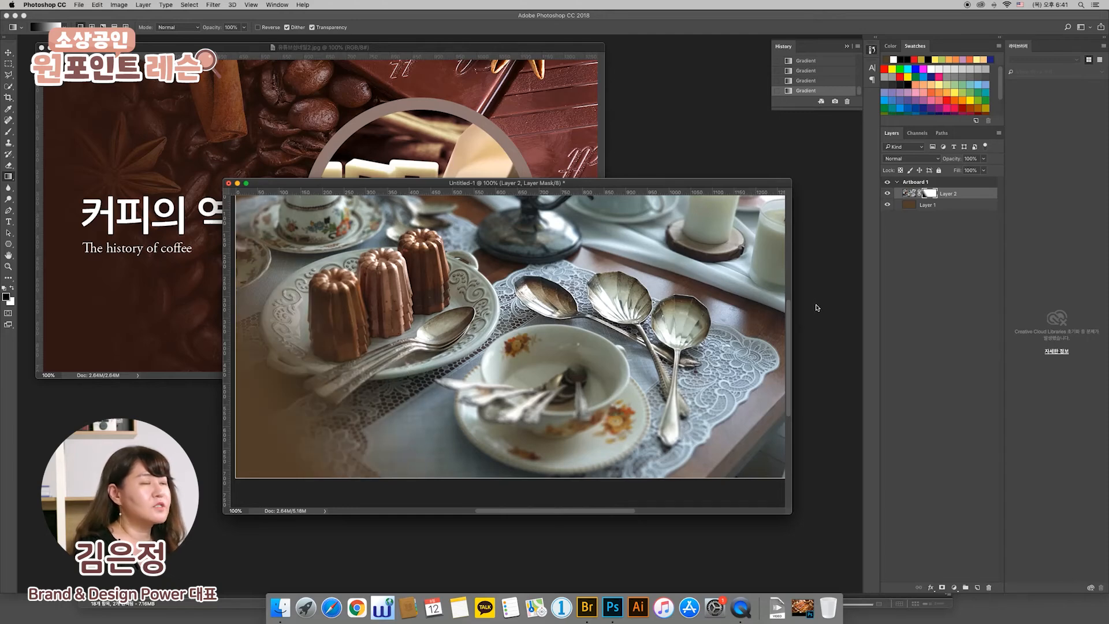
left_click_drag(326, 438, 423, 368)
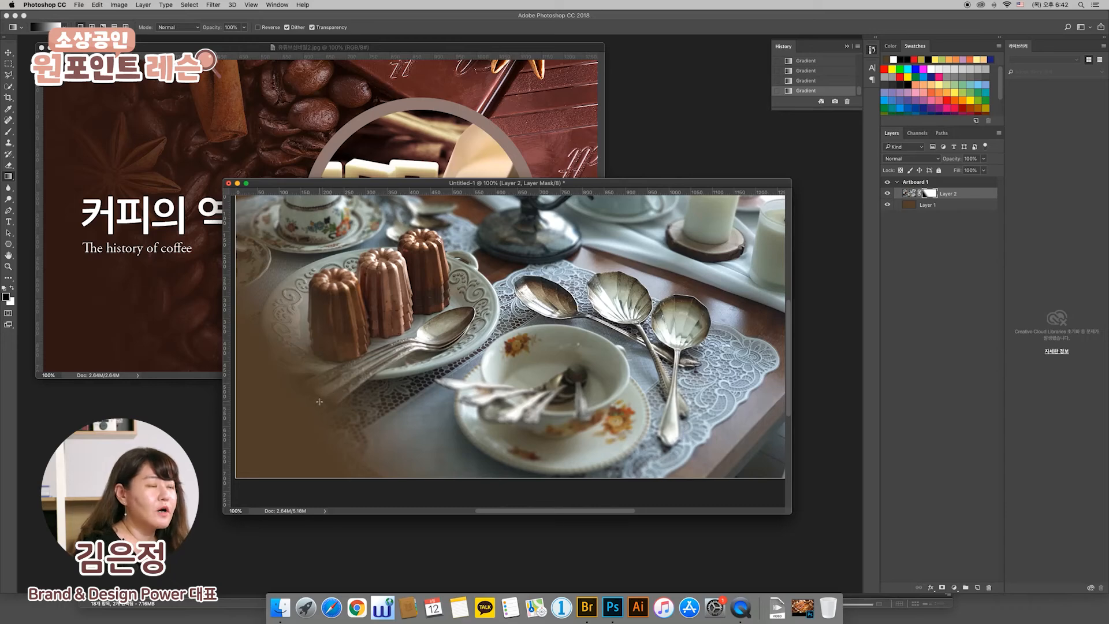
left_click_drag(278, 445, 397, 355)
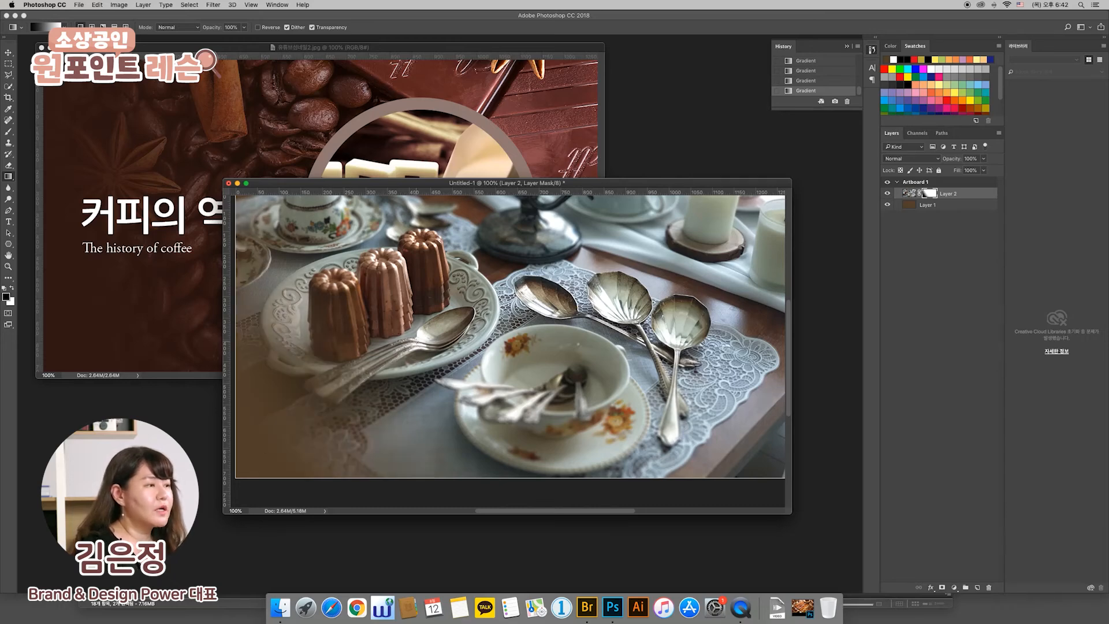
left_click_drag(284, 450, 379, 365)
left_click_drag(273, 439, 426, 336)
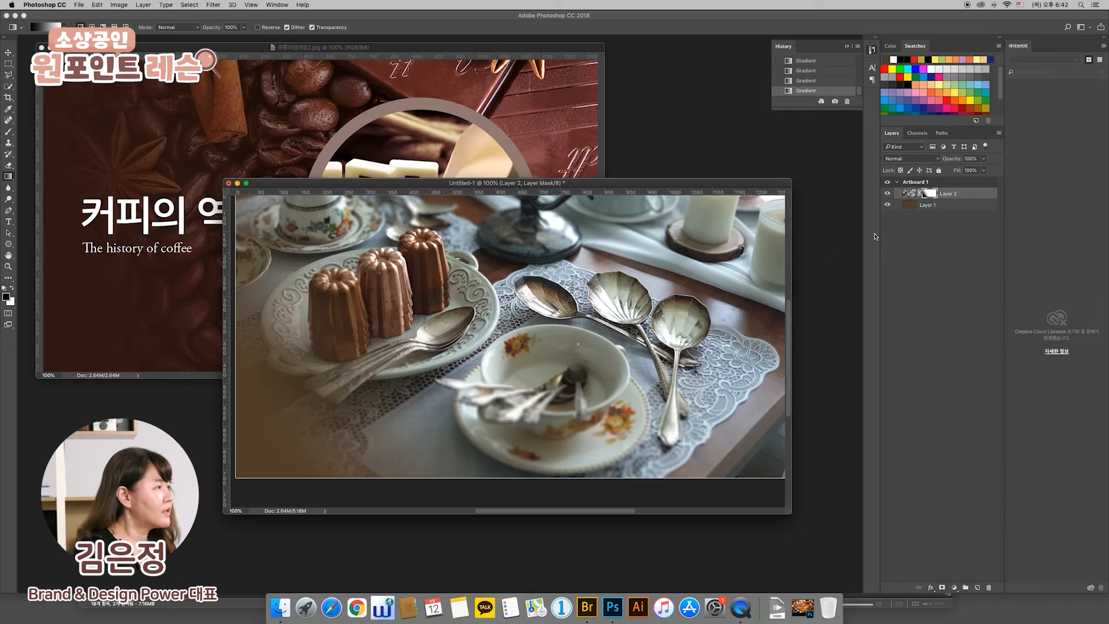
- Hide the canele photo on Layer 2 and select the brown background on Layer 1
left_click(887, 194)
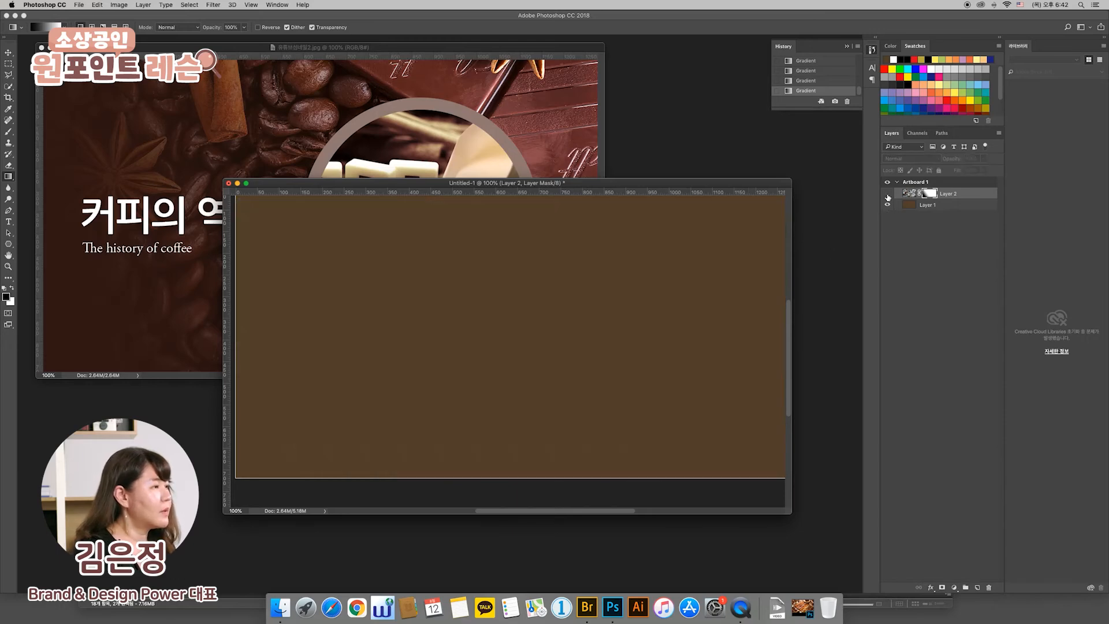
left_click(935, 208)
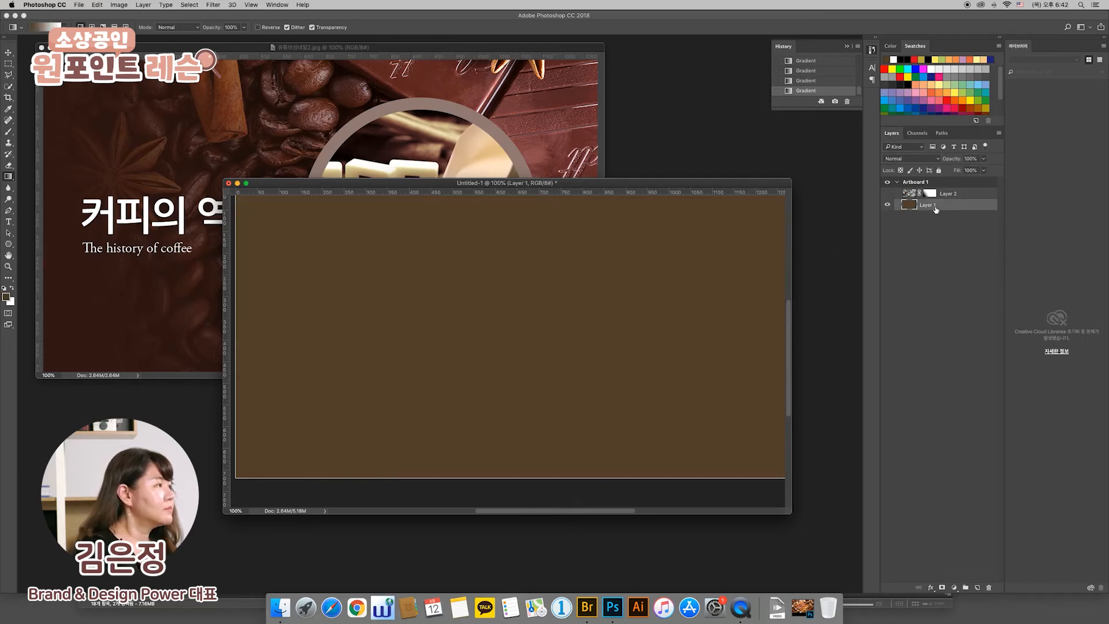
left_click(887, 206)
left_click(887, 206)
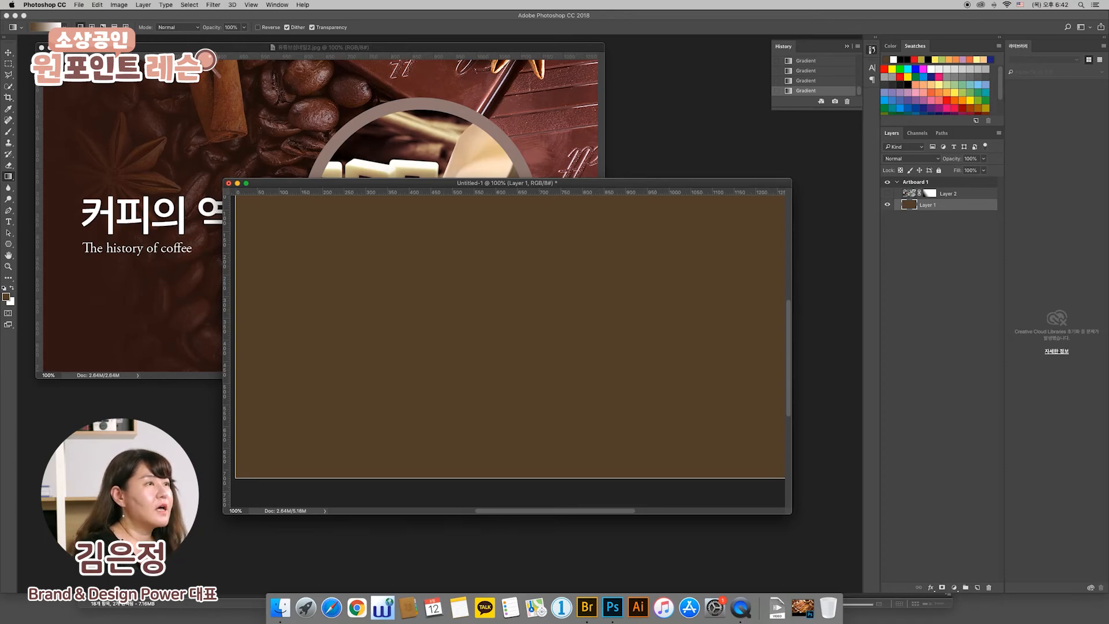
- Darken Layer 1's brown with a Hue/Saturation adjustment: hue -4, saturation +33 and lightness -40
left_click(119, 6)
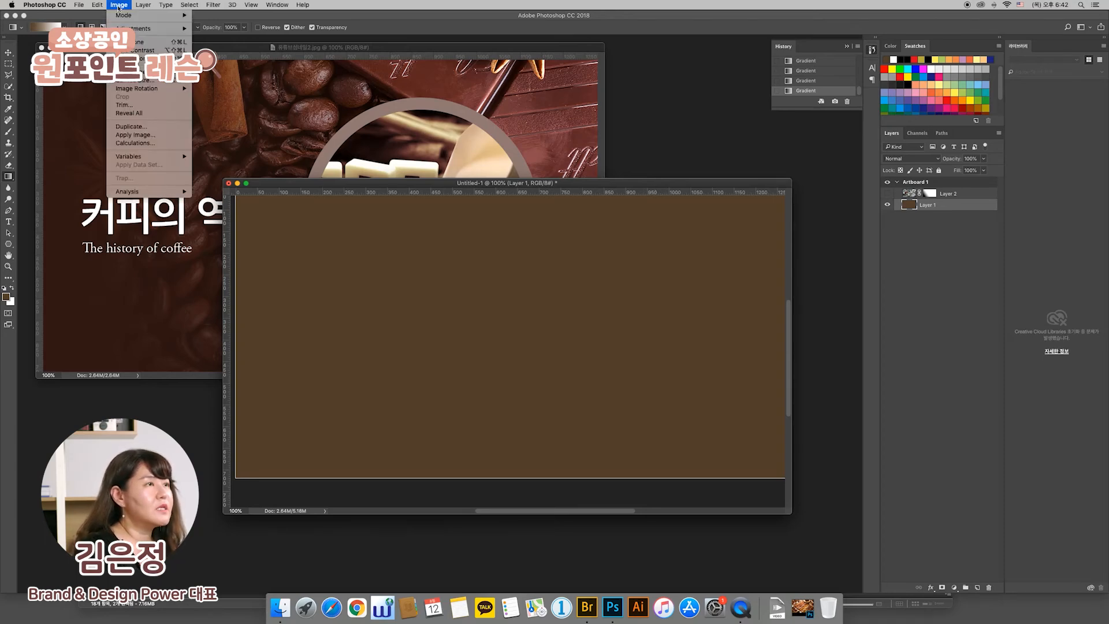
mouse_move(124, 28)
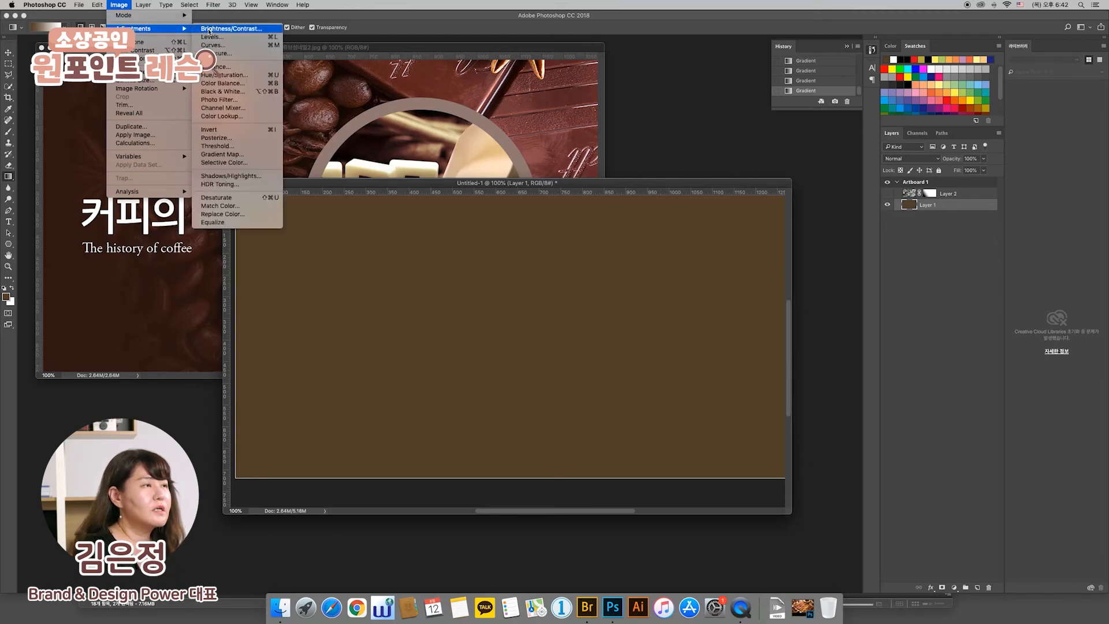
left_click(220, 75)
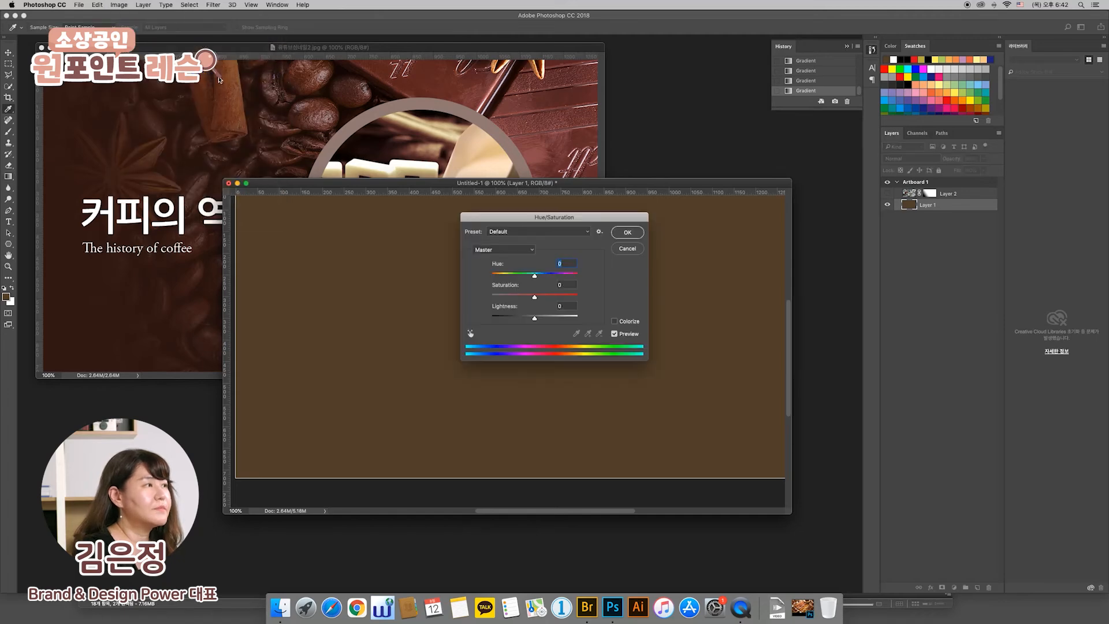
left_click_drag(533, 218, 596, 105)
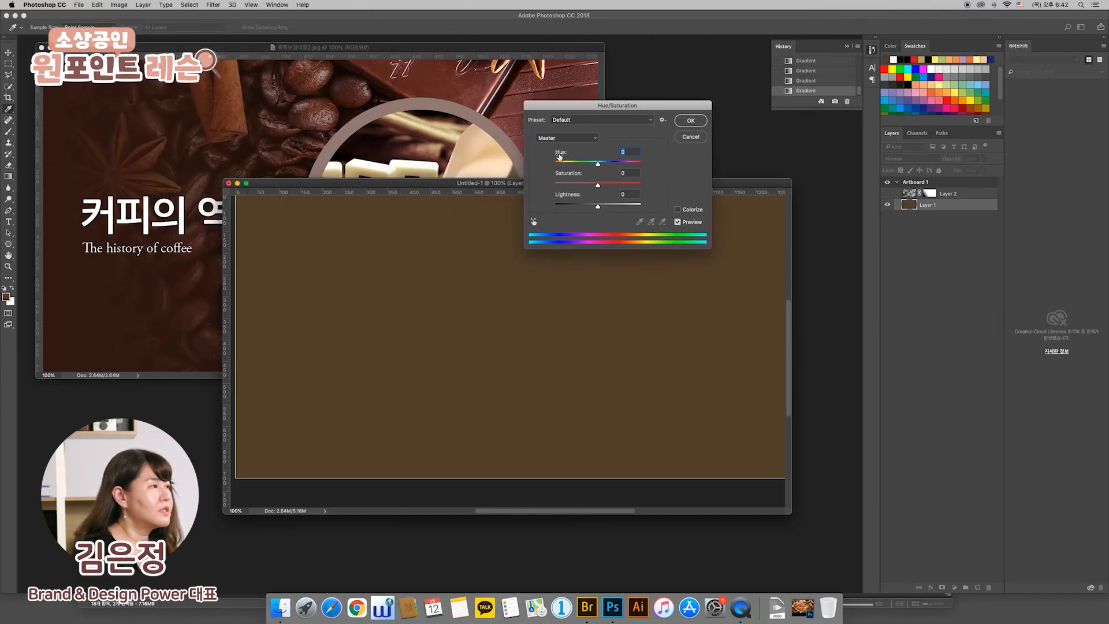
mouse_move(598, 165)
left_mouse_down()
mouse_move(579, 167)
mouse_move(619, 169)
mouse_move(595, 167)
left_mouse_up()
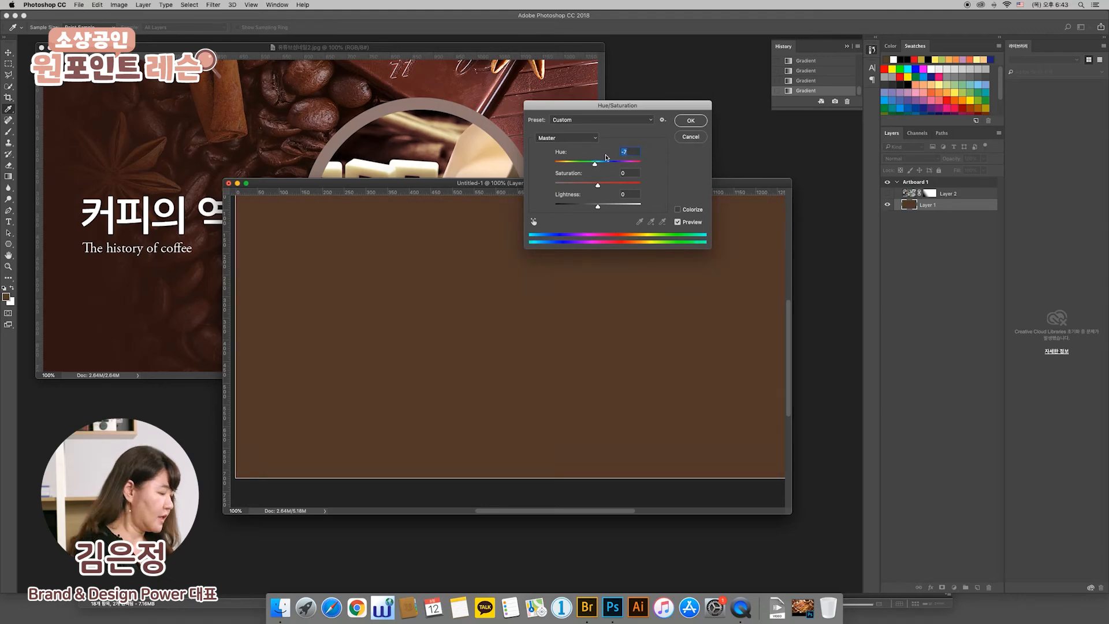
type("0")
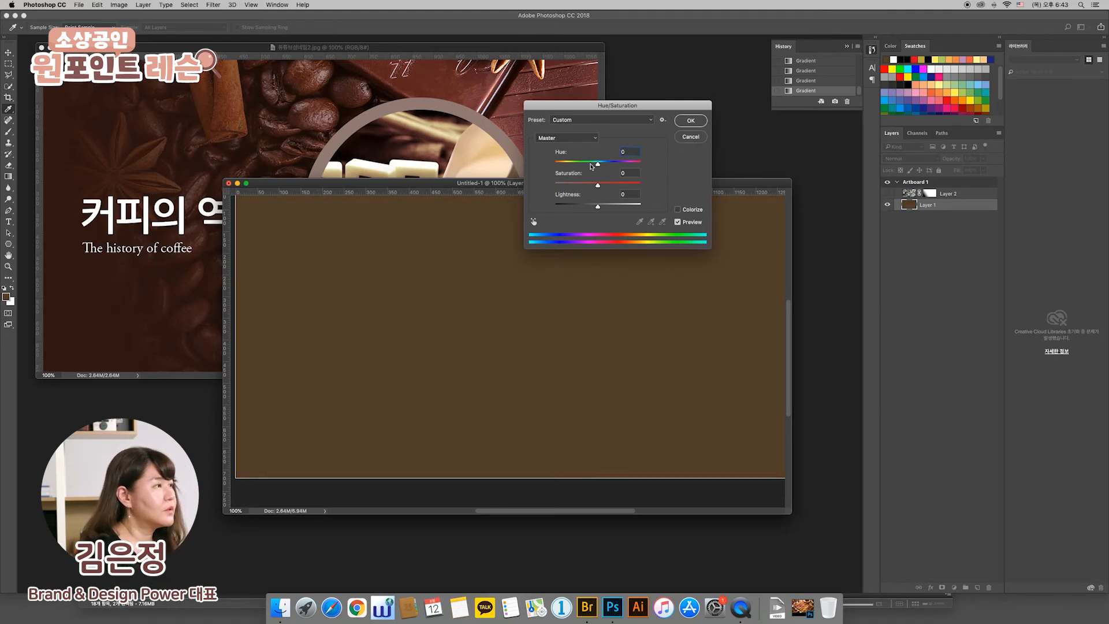
left_click_drag(598, 185, 581, 212)
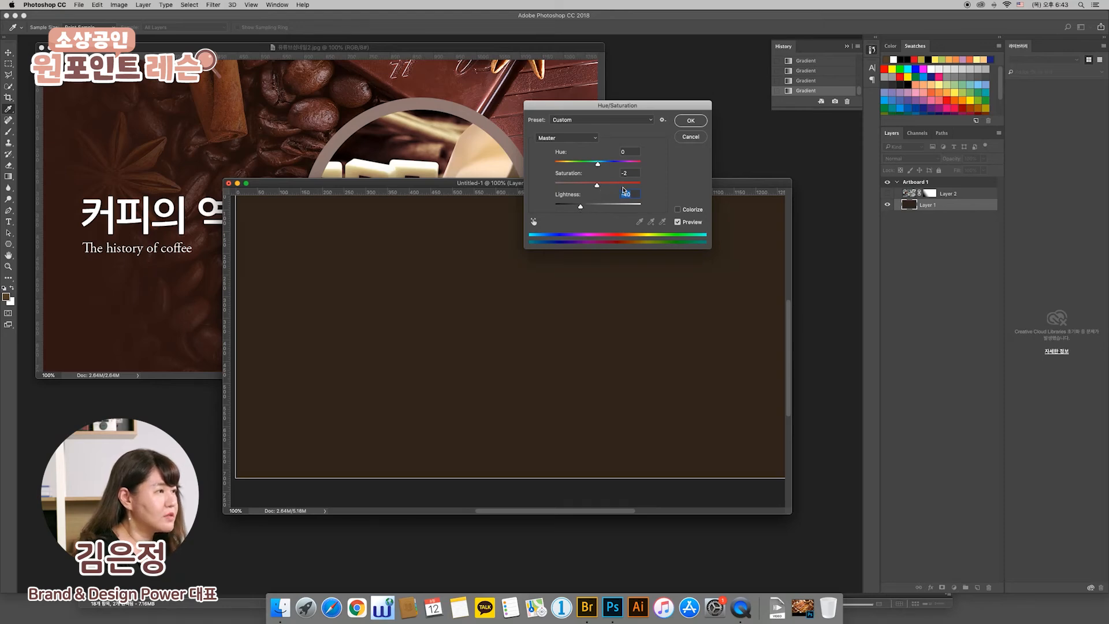
left_click_drag(599, 188, 612, 189)
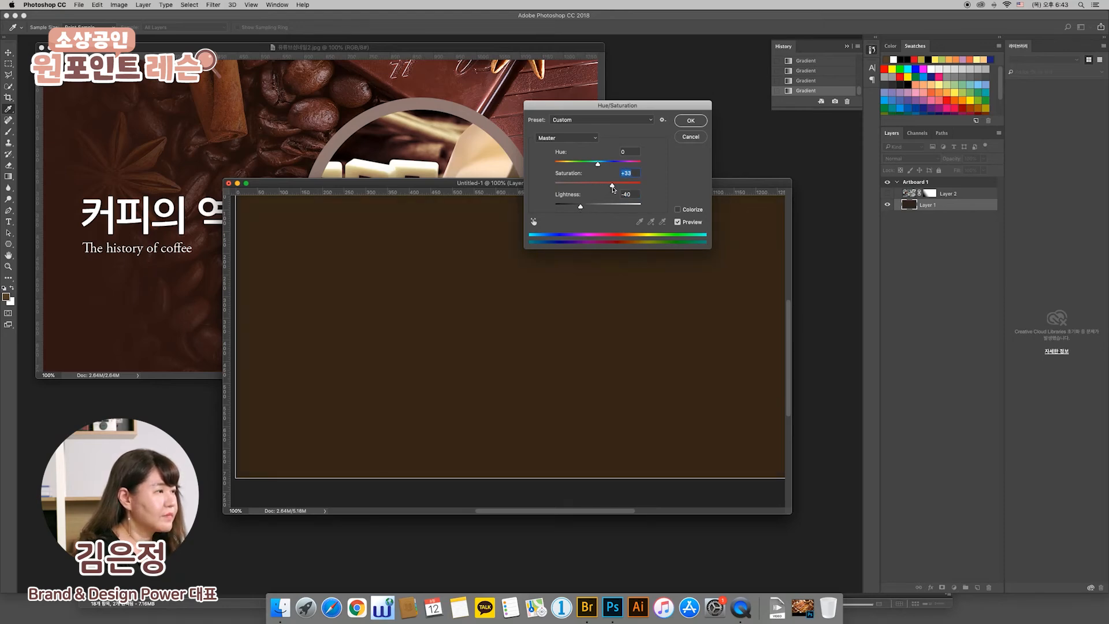
left_click(598, 165)
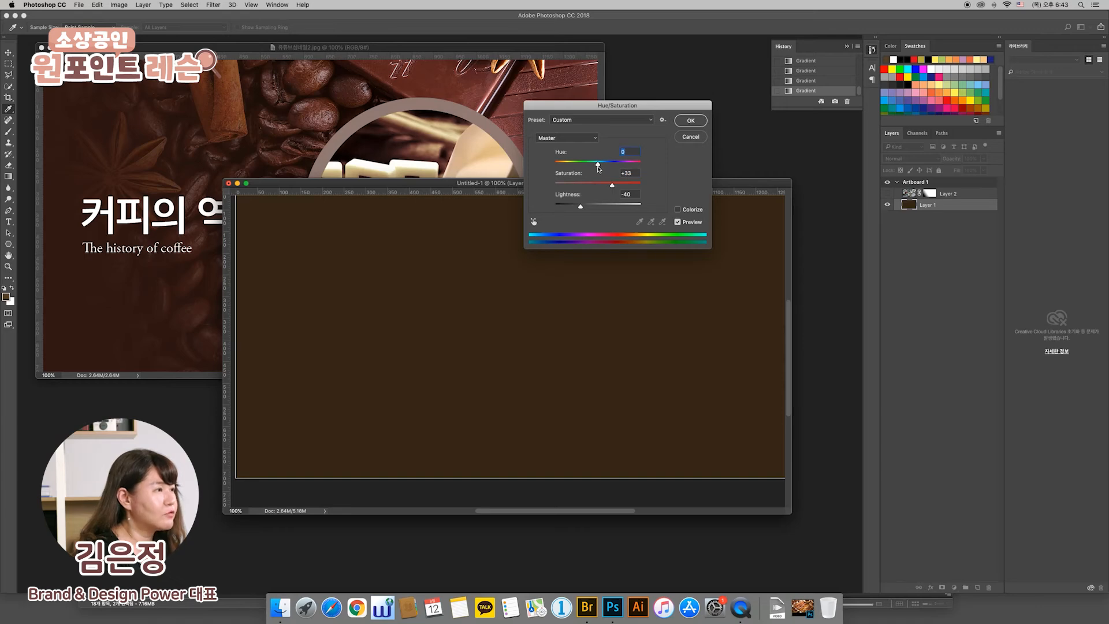
left_click_drag(598, 166, 596, 168)
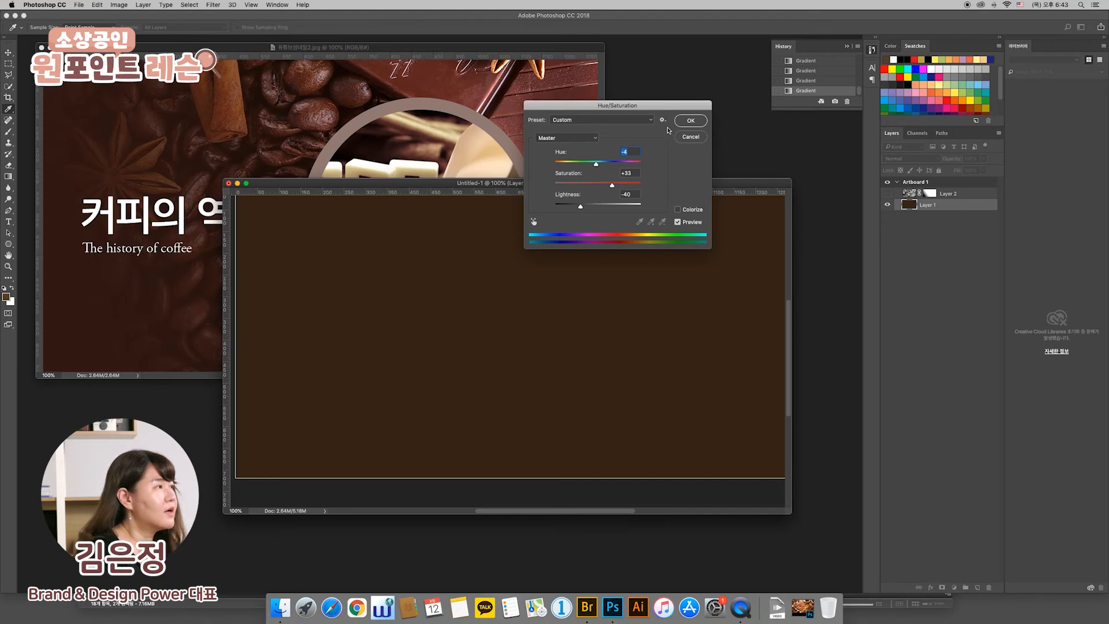
left_click(692, 122)
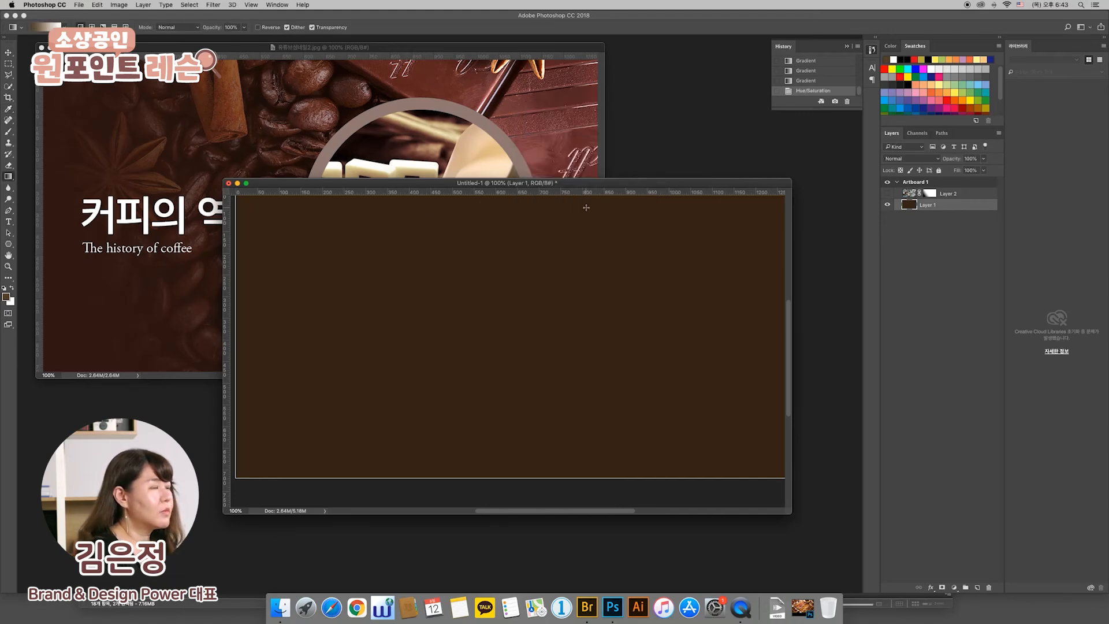
- Show the canele photo on Layer 2 again and lower that layer's opacity to 39%
left_click_drag(542, 230, 540, 271)
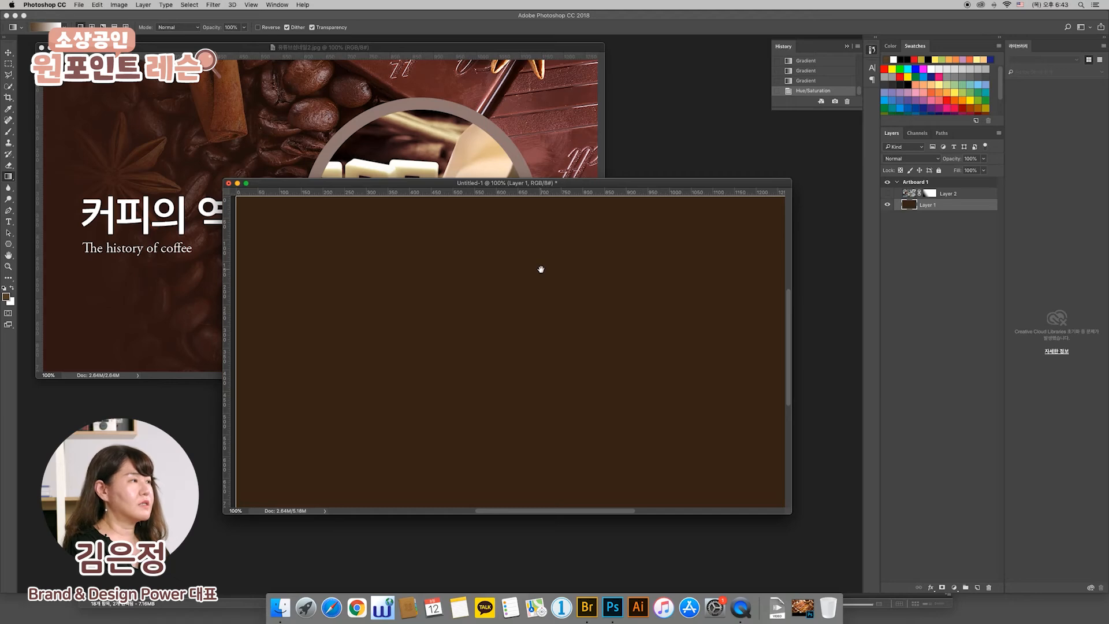
left_click(888, 193)
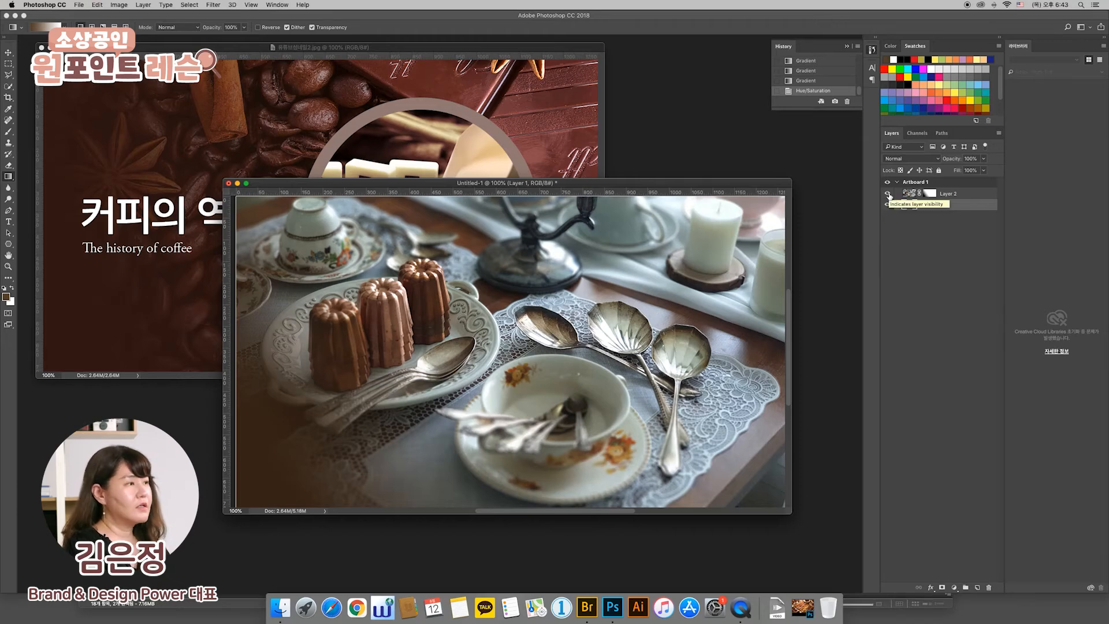
left_click(912, 196)
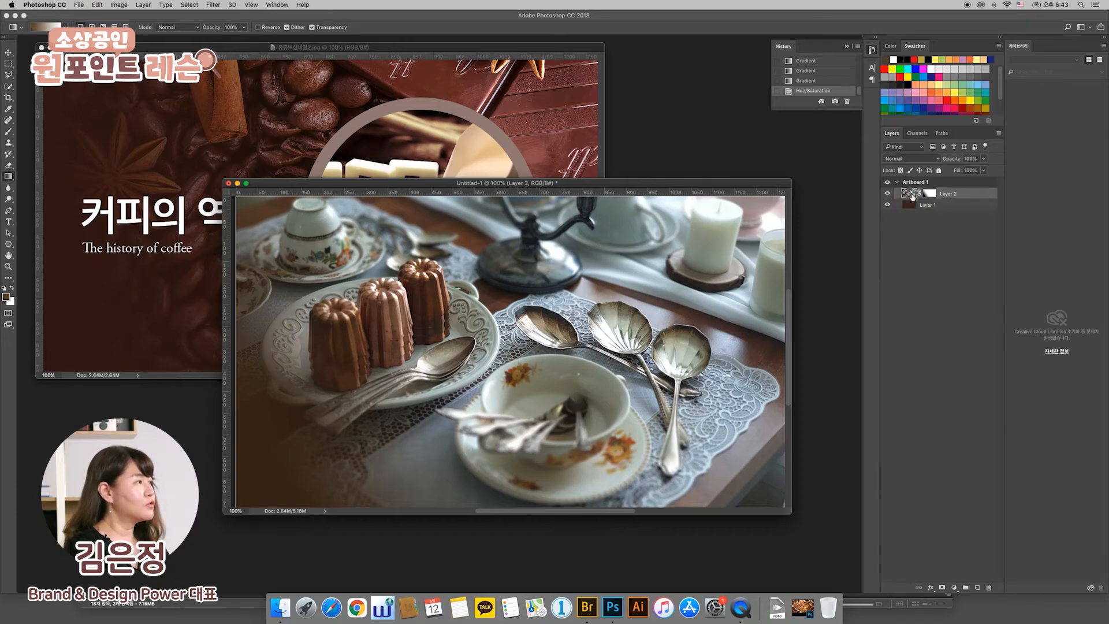
left_click(985, 162)
left_click_drag(985, 169, 959, 172)
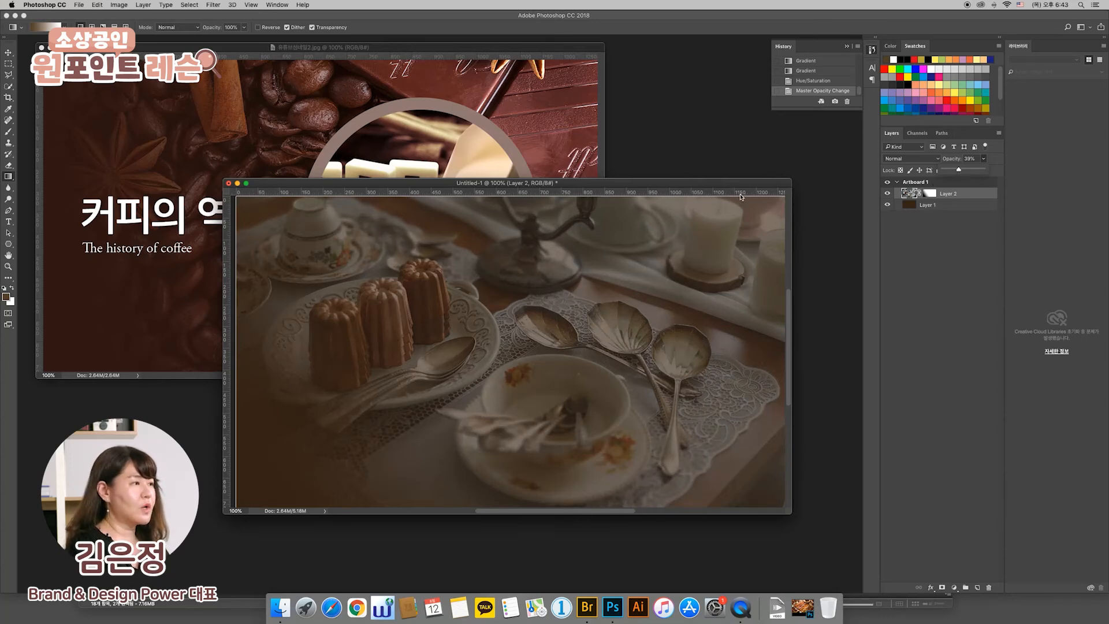
- Compare the coffee example with the dimmed Untitled-1 design and shift the Untitled-1 window slightly away from the example
left_click(463, 134)
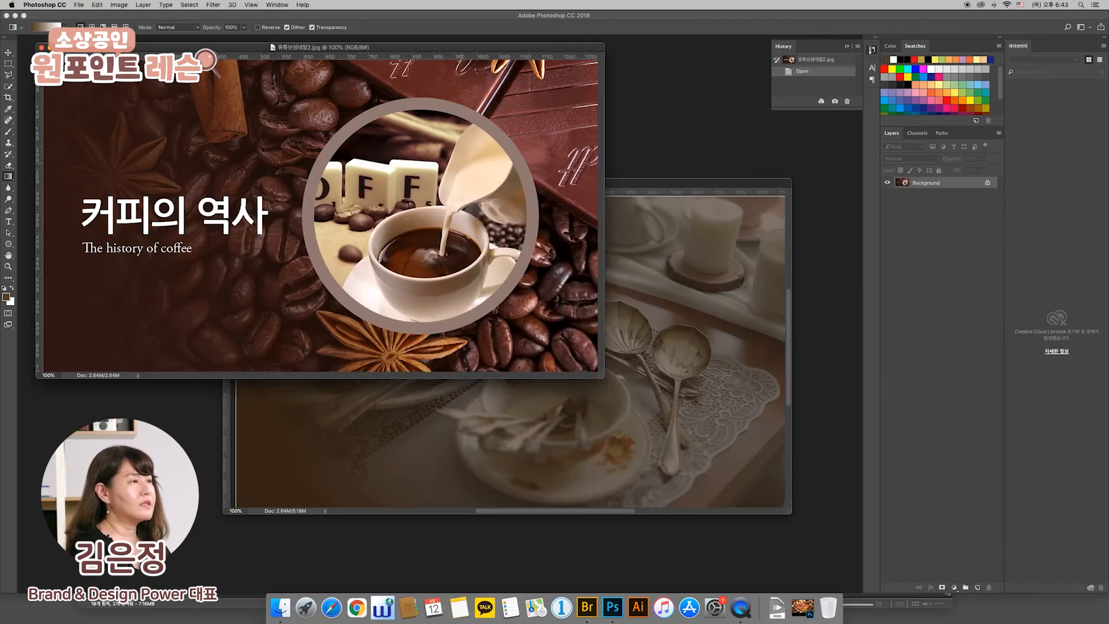
left_click(641, 183)
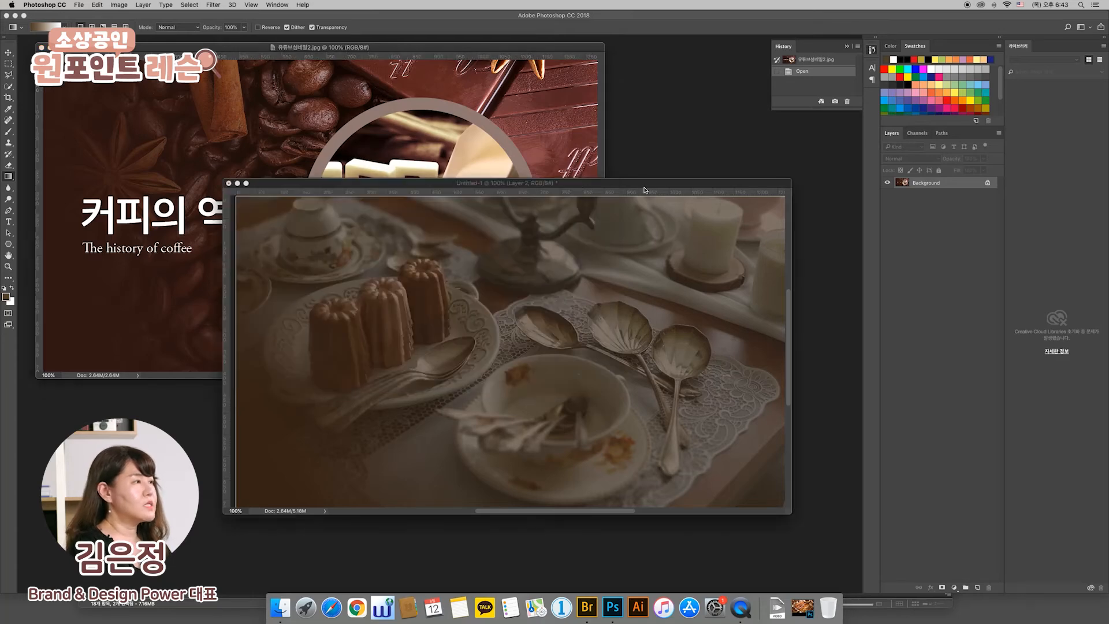
left_click_drag(641, 184, 651, 197)
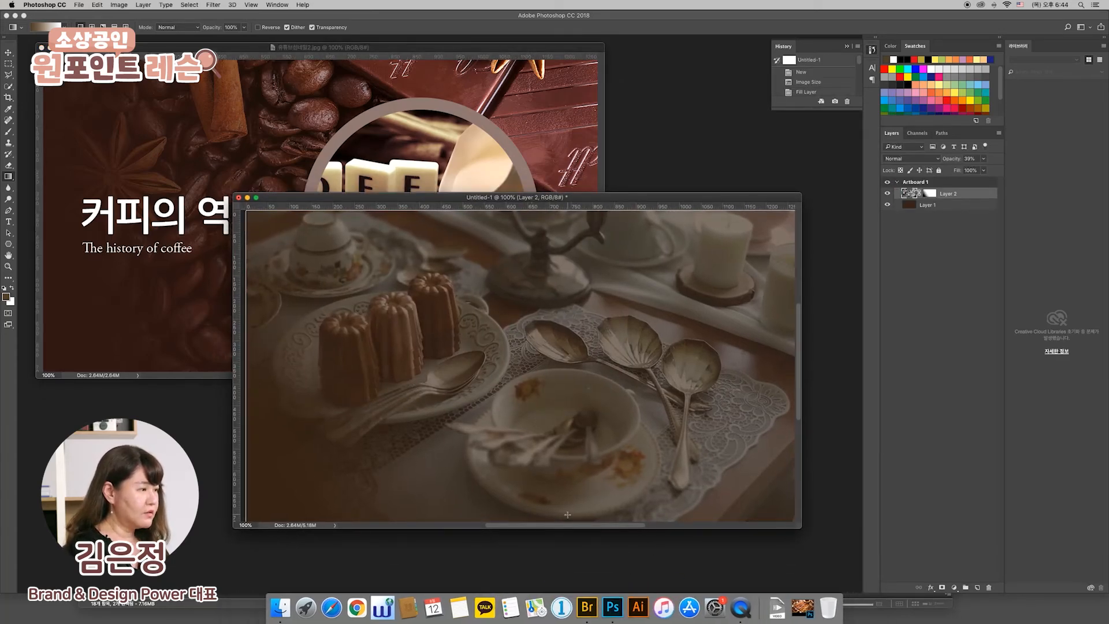
- Switch to Adobe Bridge, open madeleine.jpg from the sample folder in Photoshop, and place its window over the coffee example
left_click(586, 600)
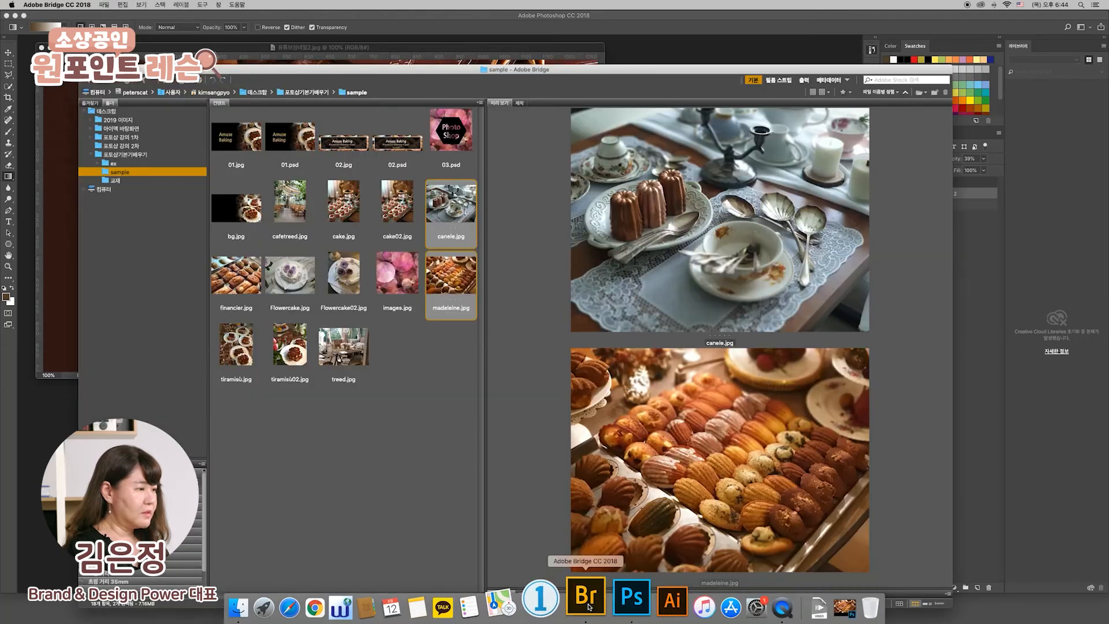
left_click(703, 461)
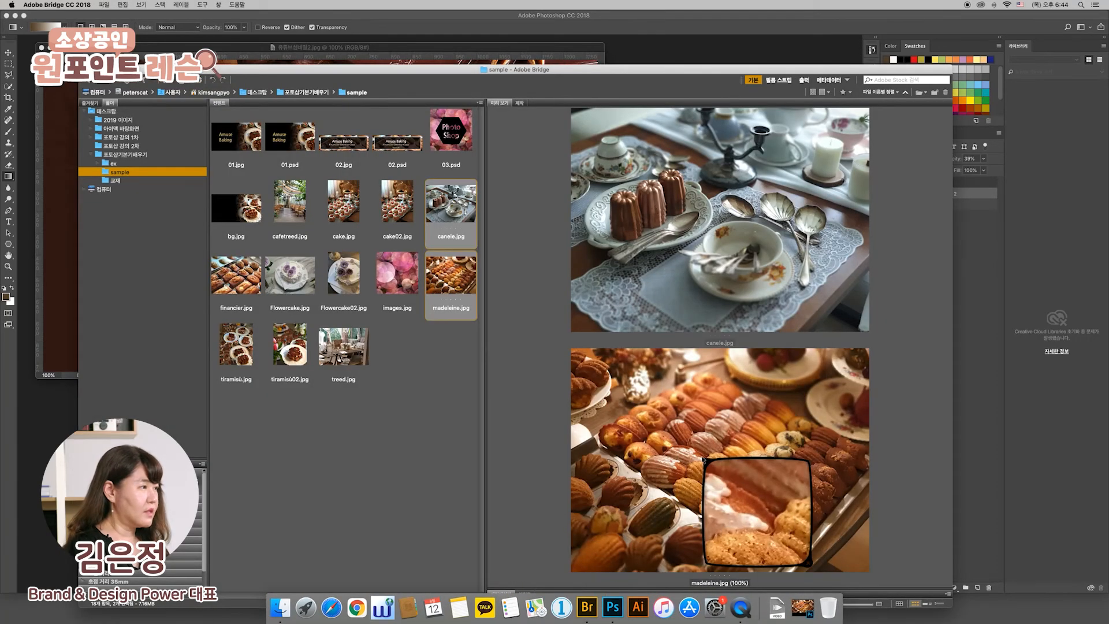
left_click(465, 364)
left_click(456, 299)
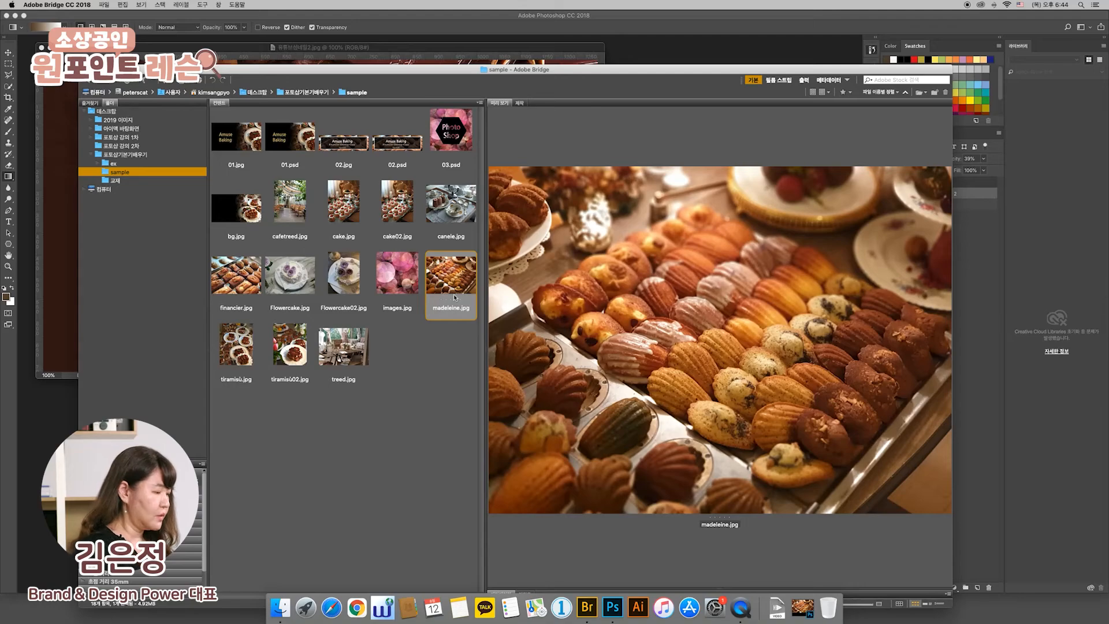
double_click(455, 298)
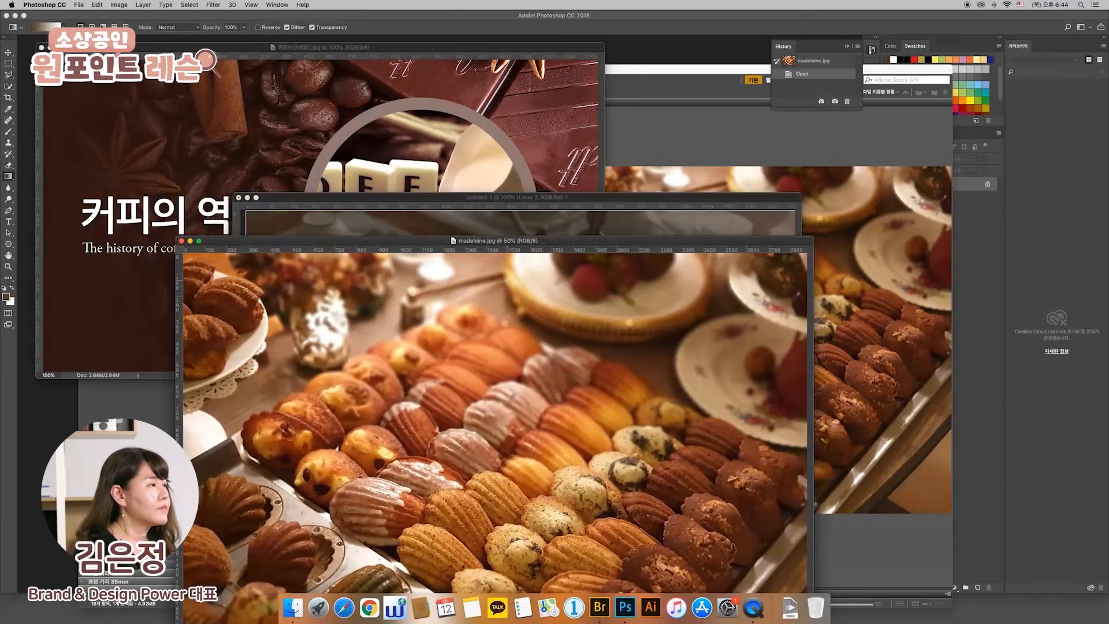
left_click_drag(576, 242, 546, 270)
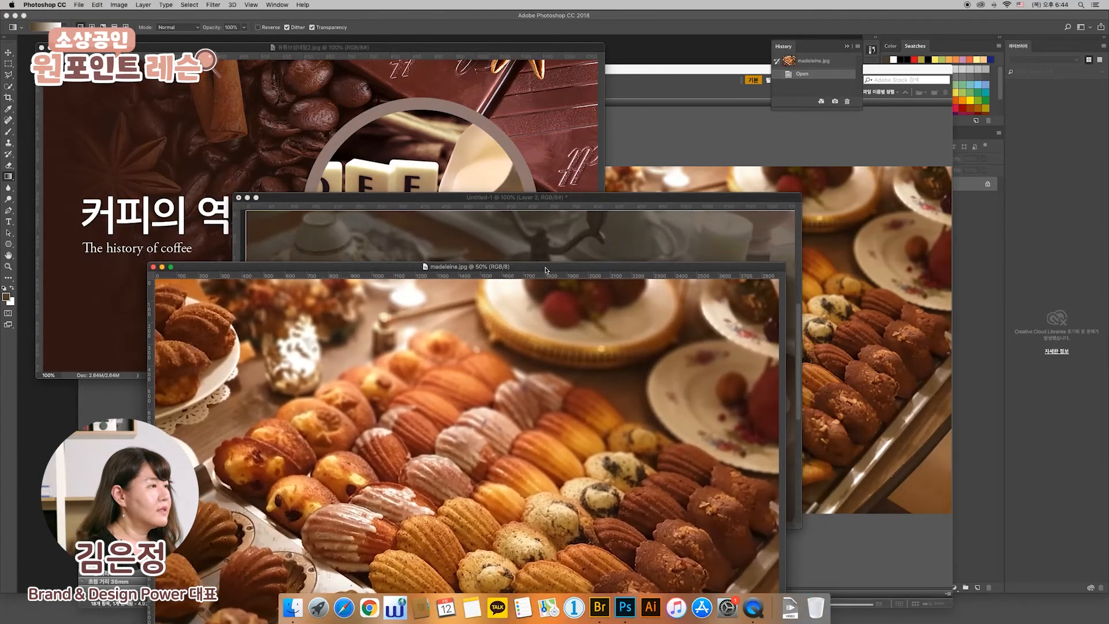
left_click(484, 185)
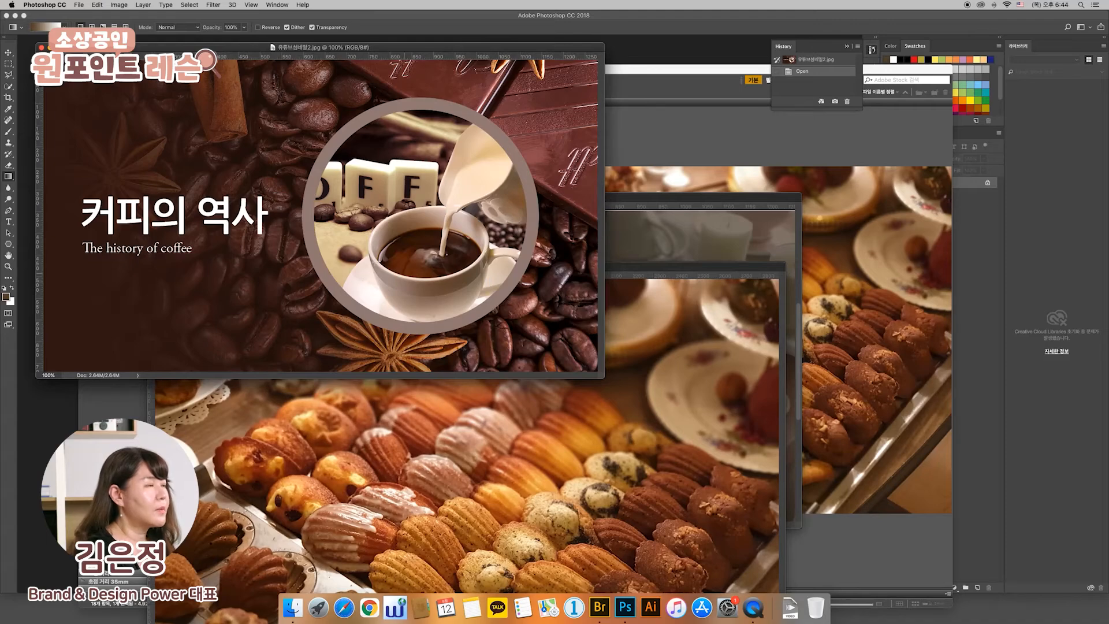
left_click(675, 60)
left_click_drag(639, 270, 531, 167)
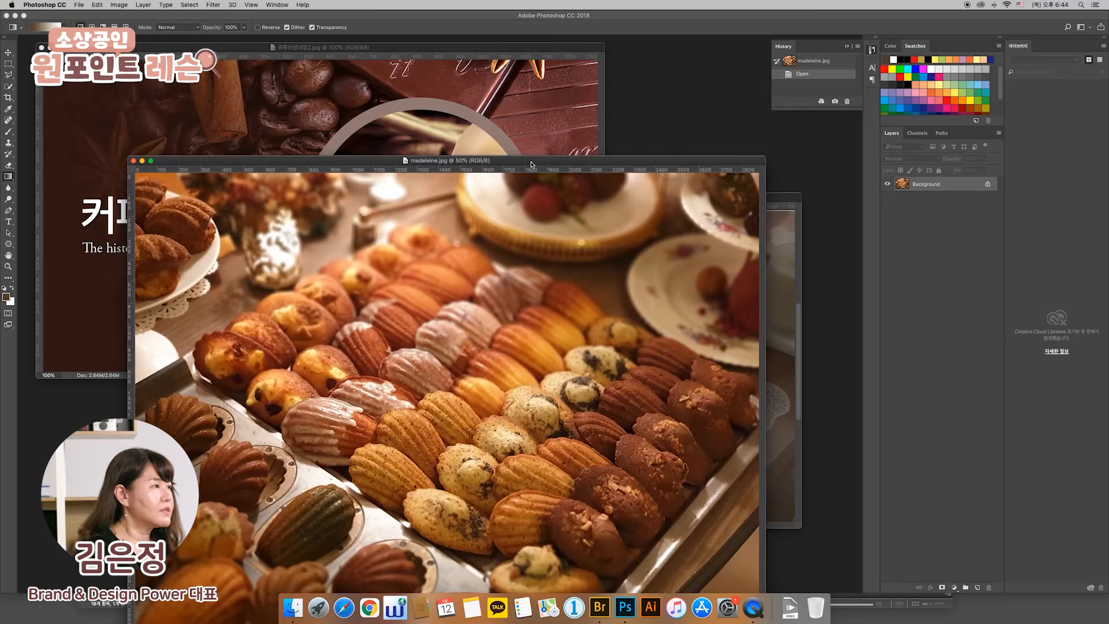
- Resize madeleine.jpg to 1280 px wide with its proportions kept, and view it at 100%
right_click(531, 162)
left_click(552, 173)
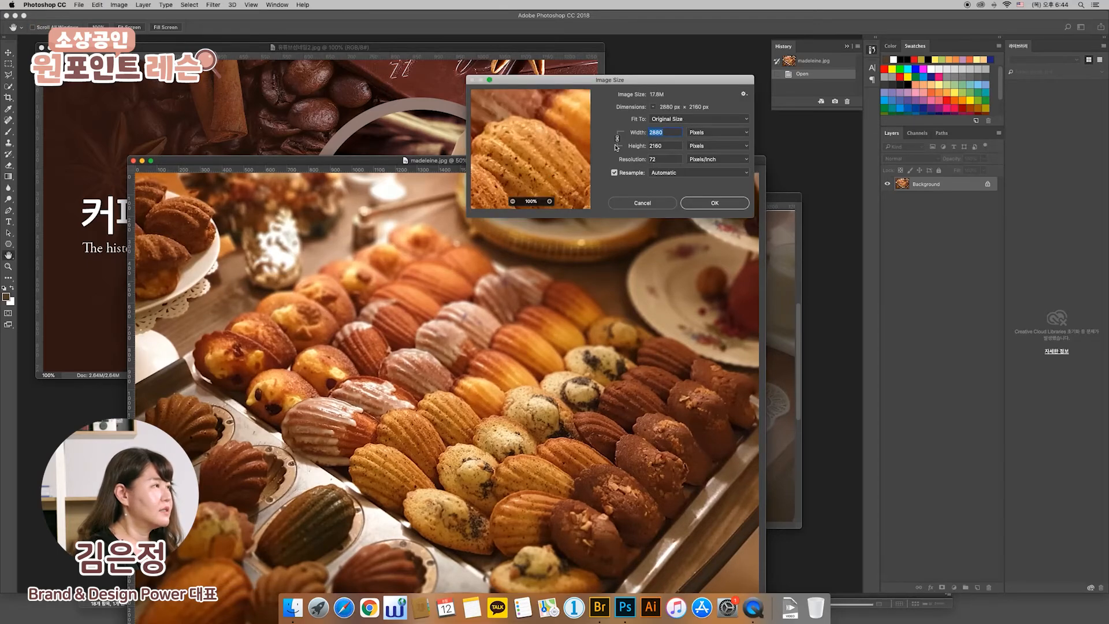
type("1280")
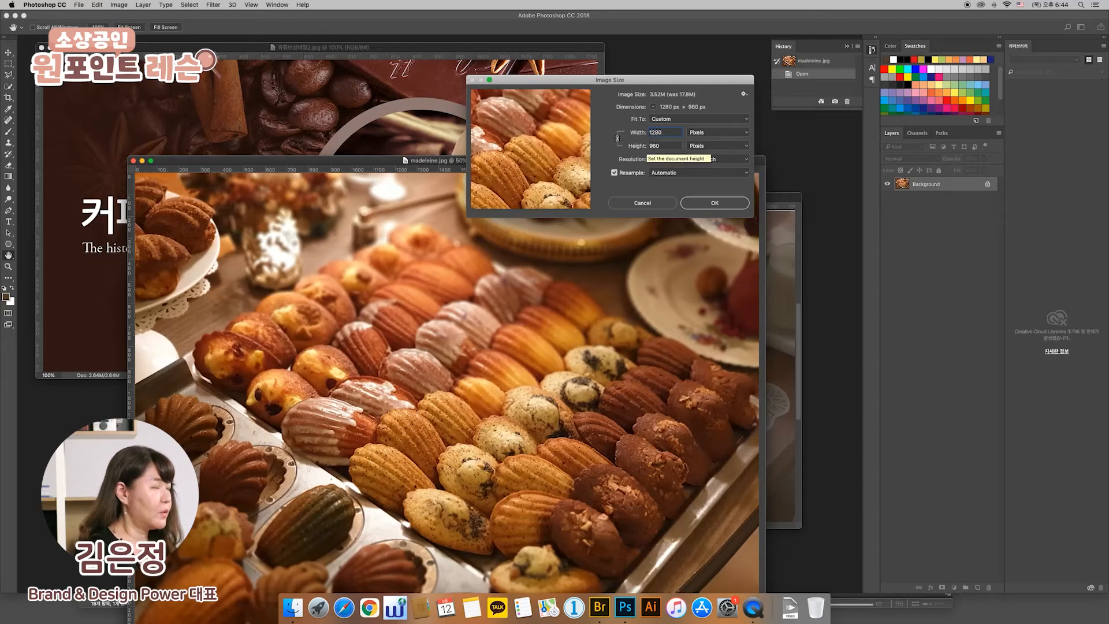
left_click(712, 202)
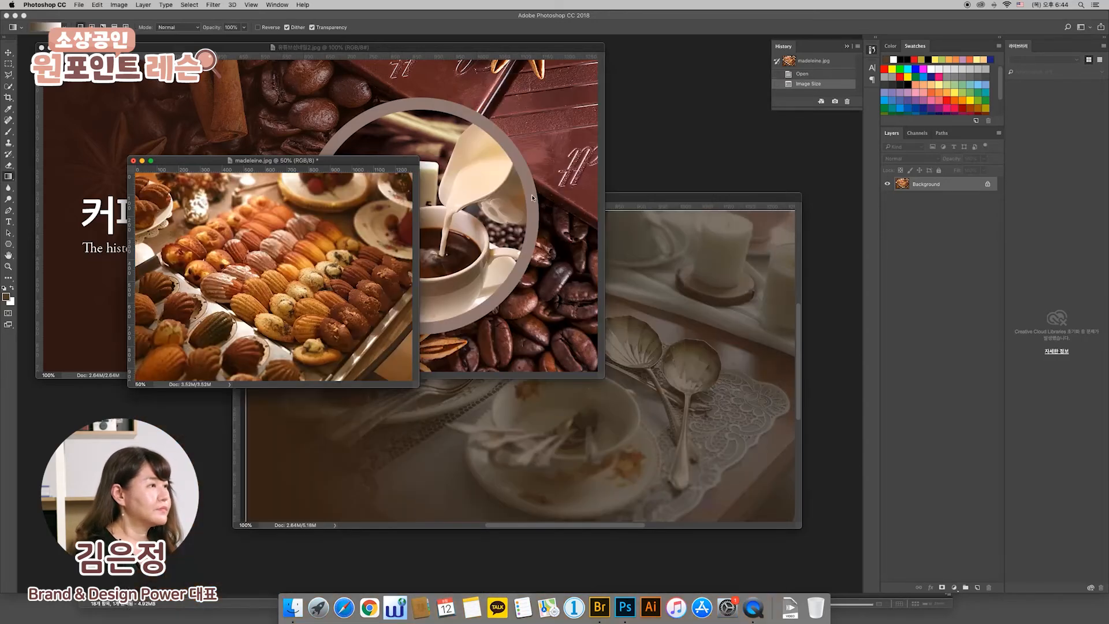
left_click_drag(352, 161, 350, 172)
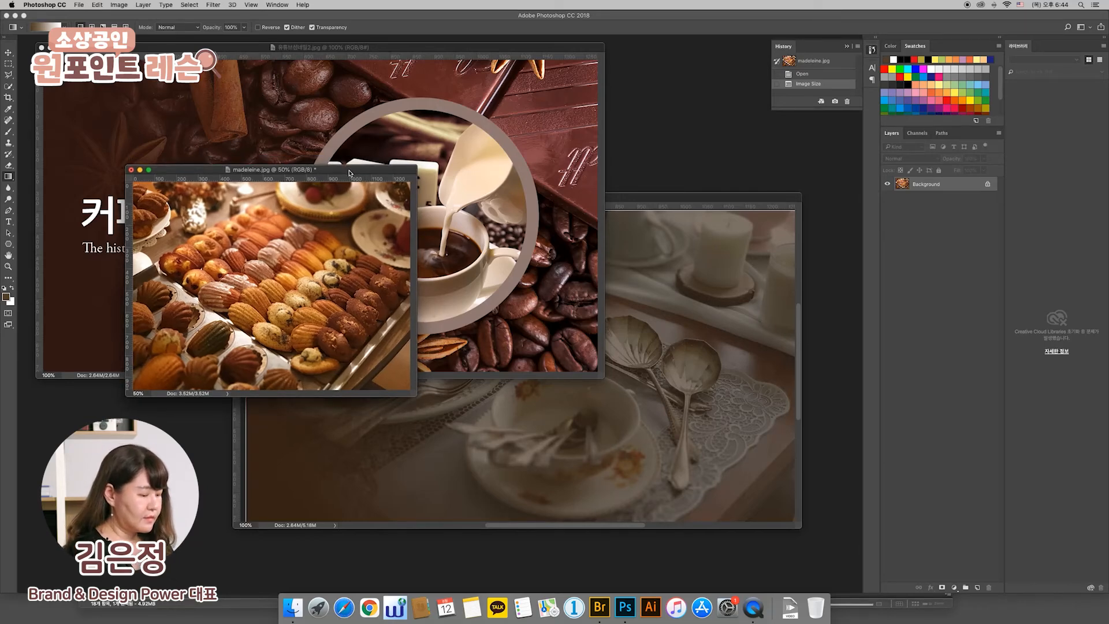
key("super+1")
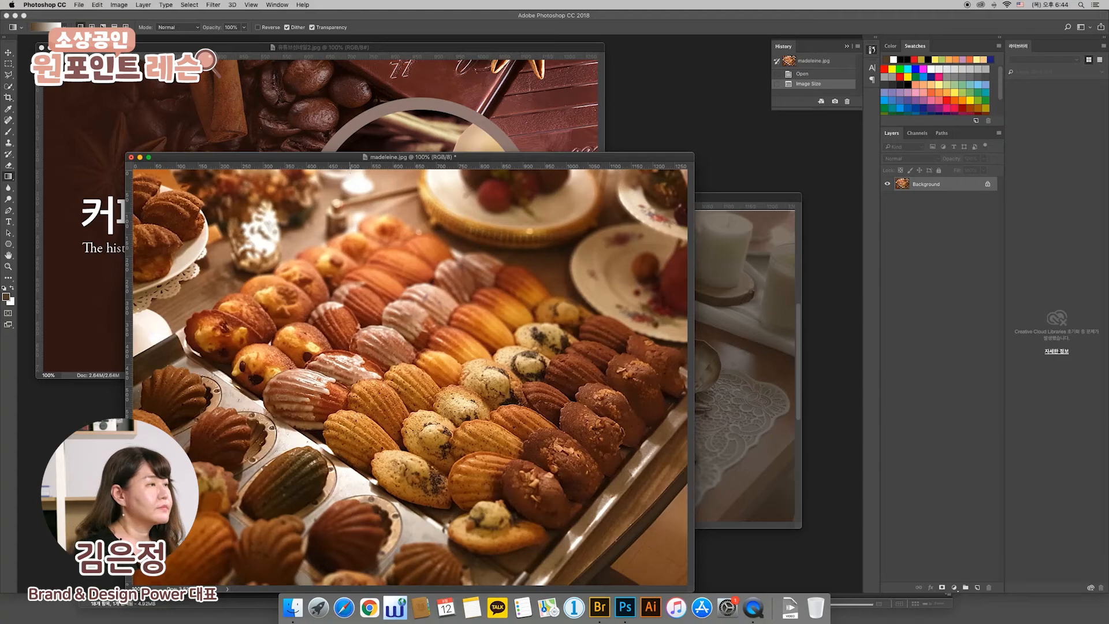
- Bring the coffee example forward and draw a circular marquee selection around its ringed coffee cup photo
left_click_drag(476, 155, 437, 142)
left_click(473, 114)
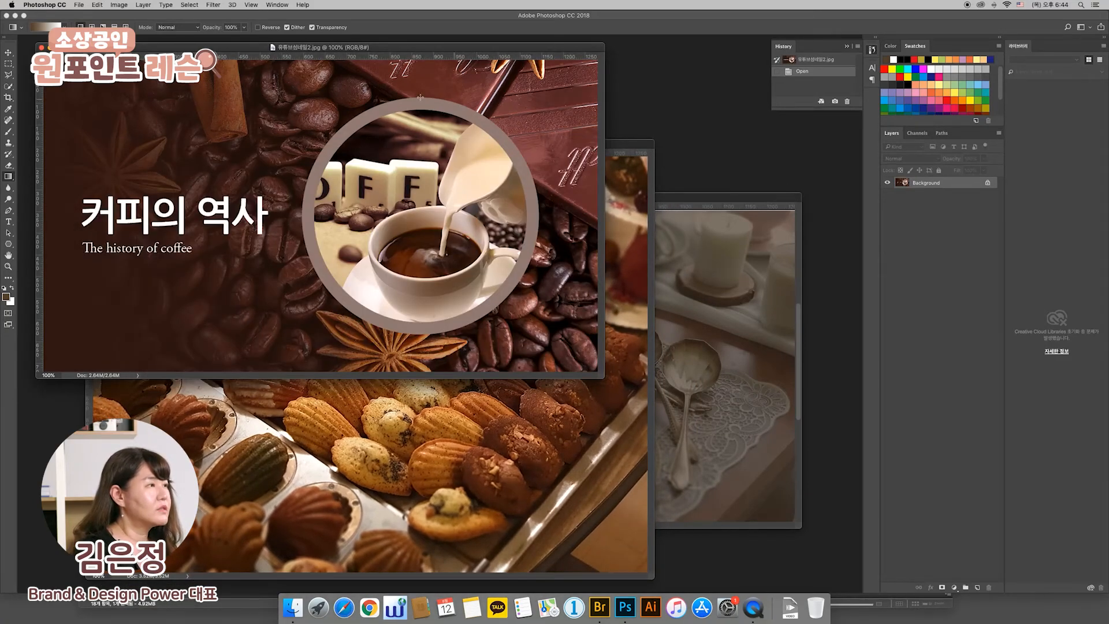
left_click(20, 71)
left_click(30, 73)
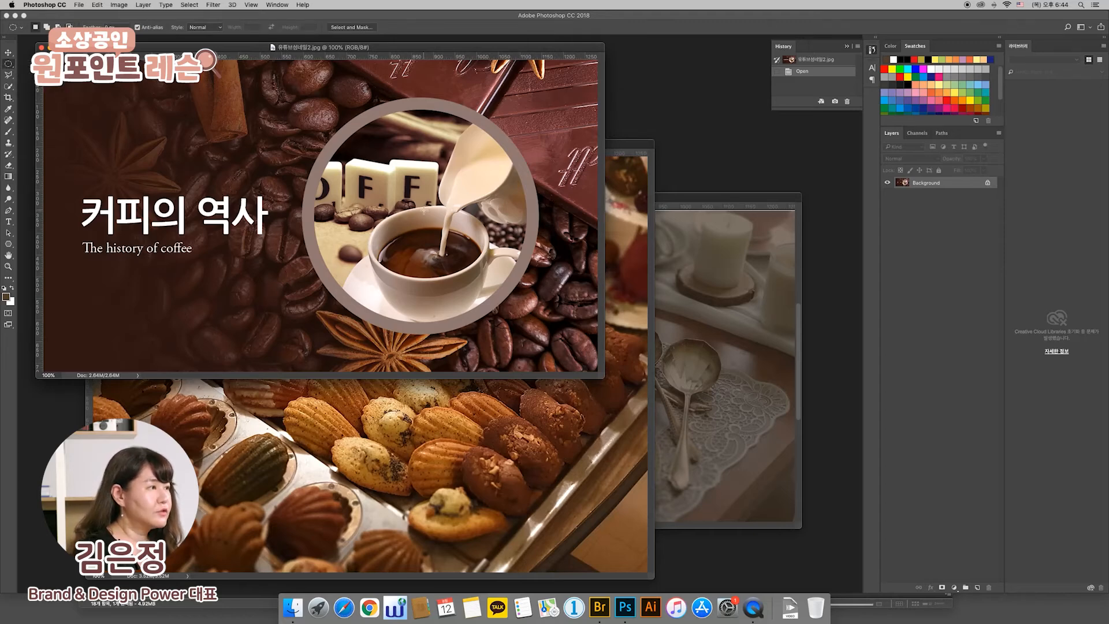
left_click_drag(425, 211, 556, 319)
- Transfer the circular selection onto the central madeleines in madeleine.jpg and copy that area into the Untitled-1 design
left_click_drag(493, 273, 389, 364)
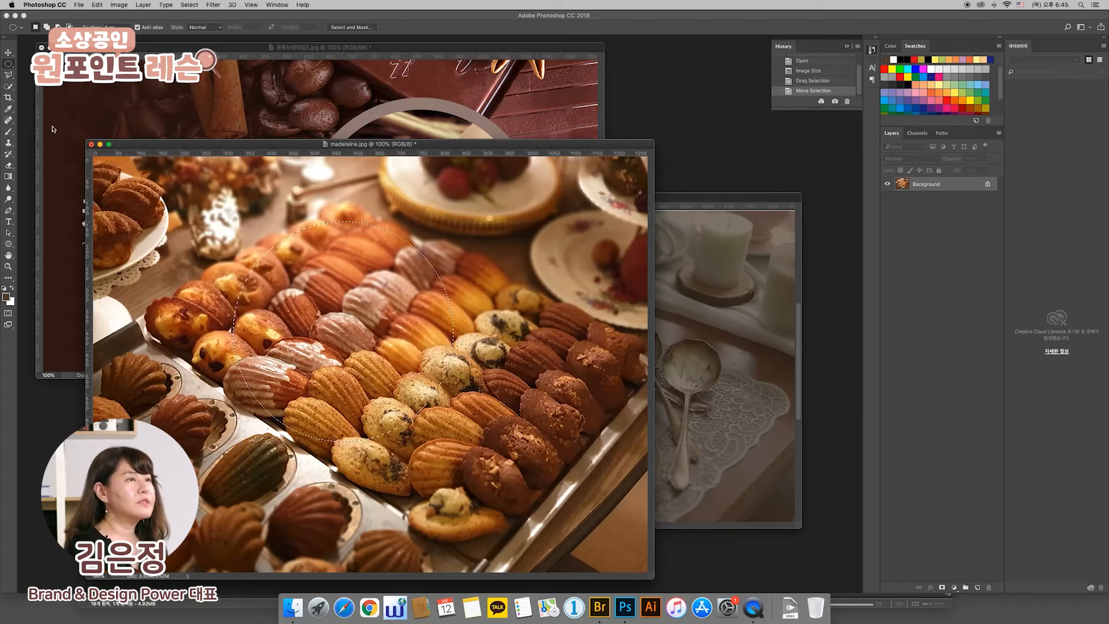
left_click(8, 54)
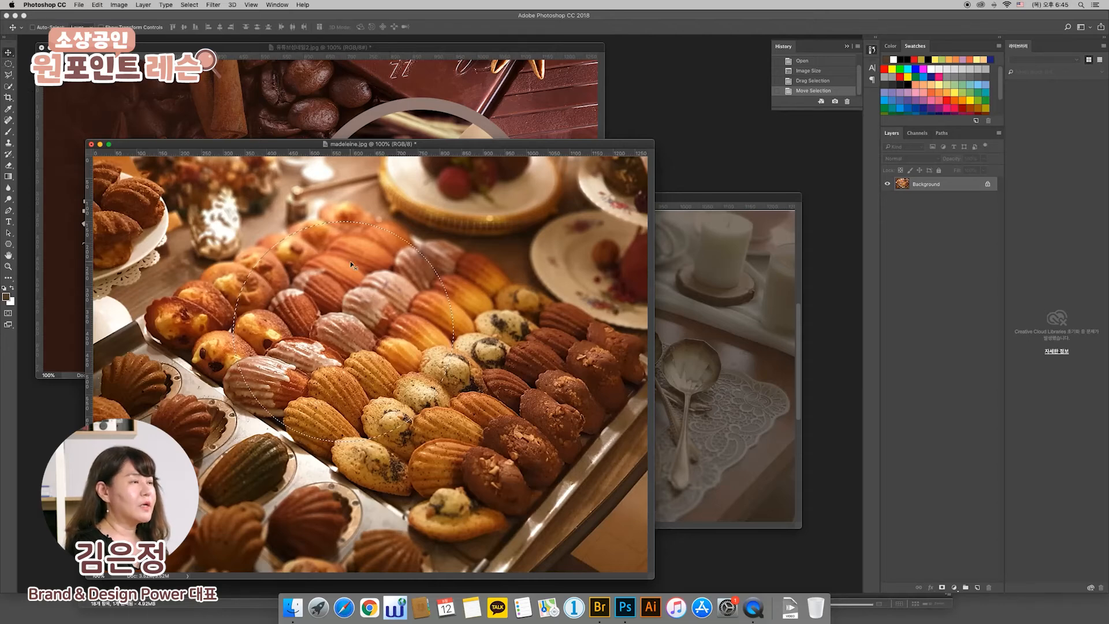
left_click_drag(385, 302, 647, 336)
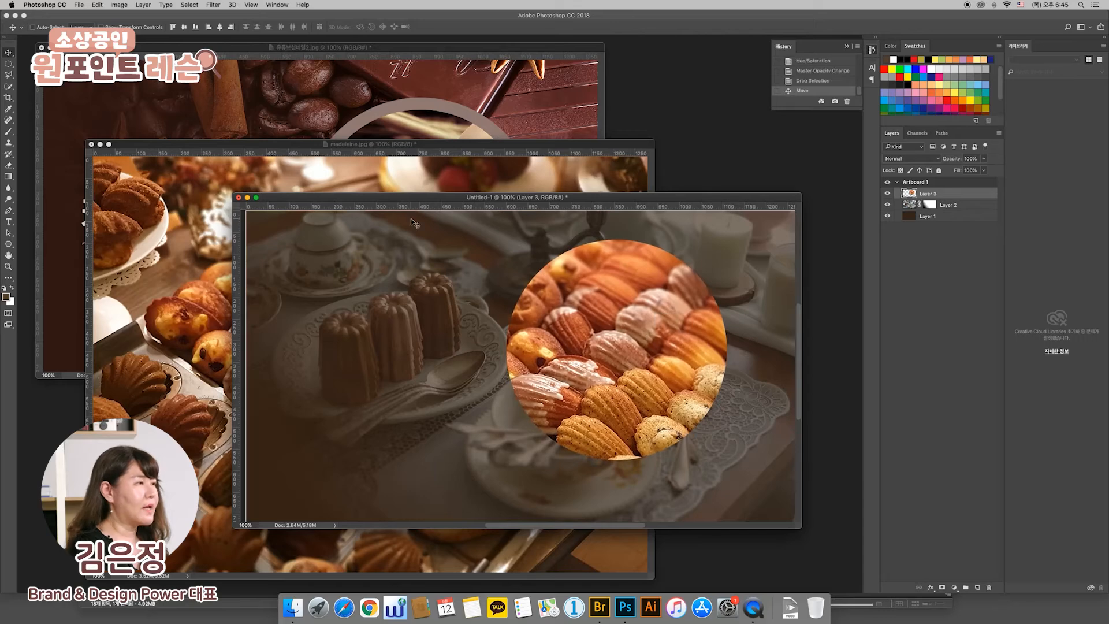
- Shift the circular selection to the lower-left madeleines in madeleine.jpg and copy that area over the first circle in Untitled-1
left_click(397, 151)
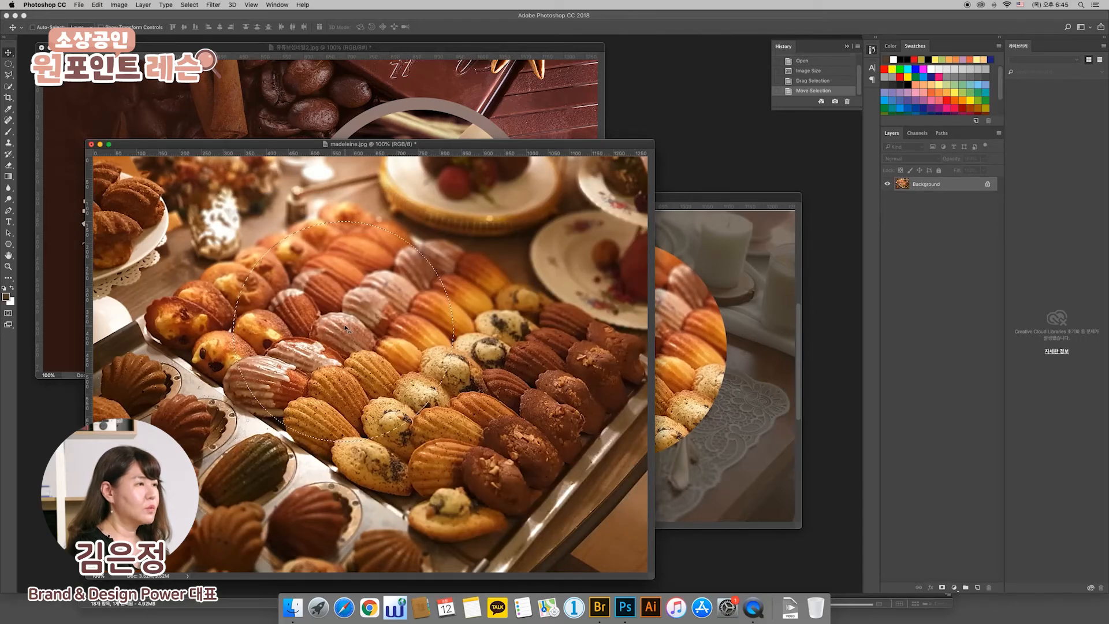
key("m")
left_click_drag(354, 359, 256, 439)
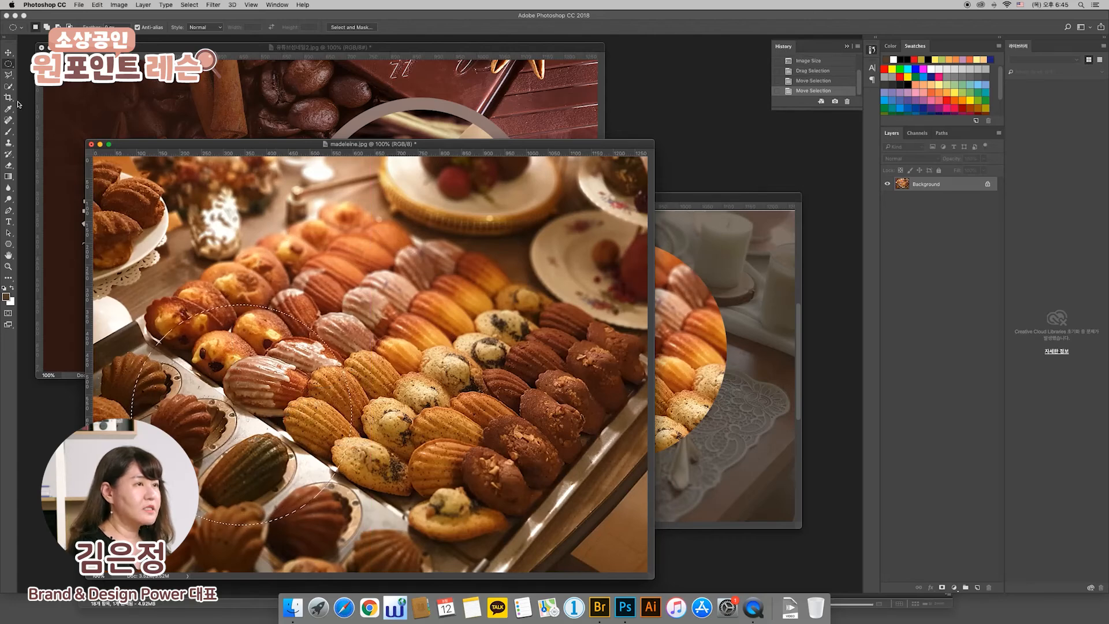
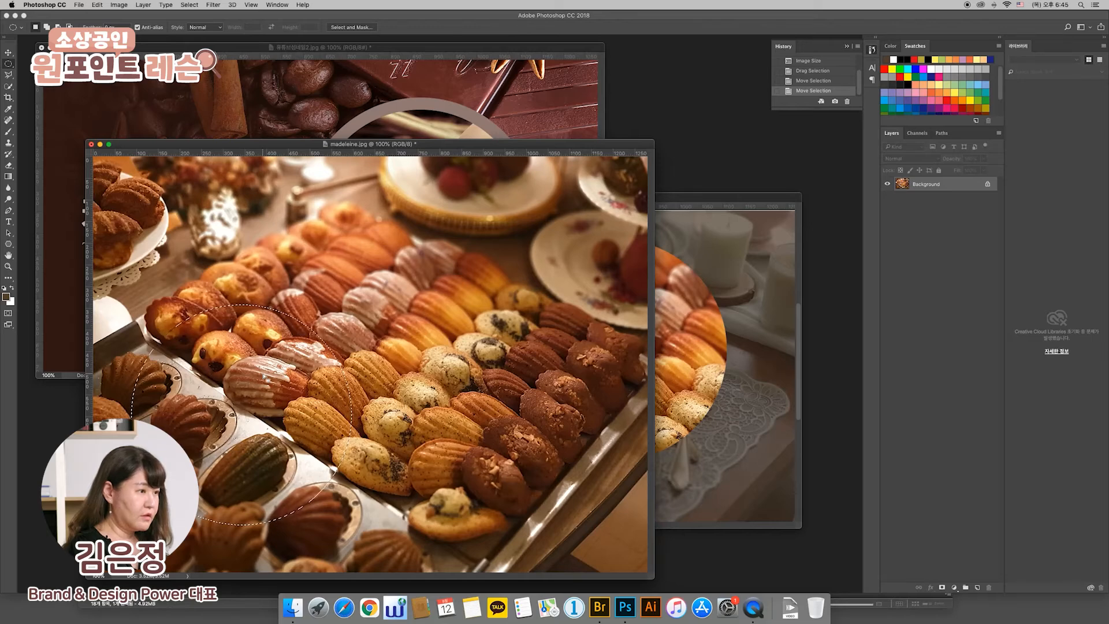
left_click_drag(269, 377, 631, 322)
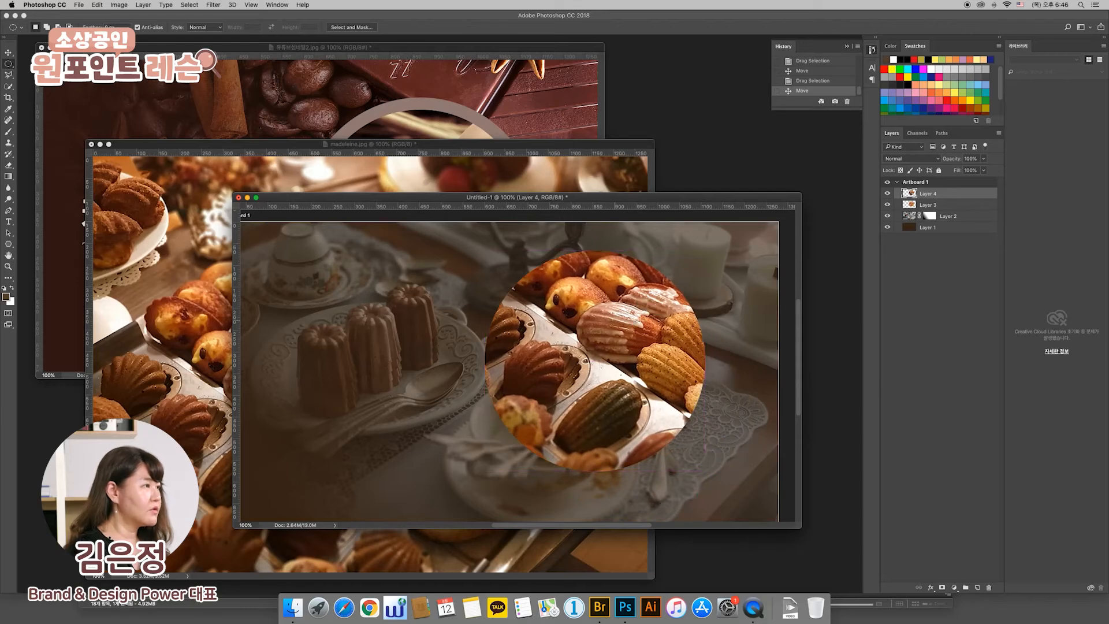
- Compare the two circular madeleine photos by toggling their visibility, then hide Layer 3 and keep Layer 4 shown
left_click(890, 195)
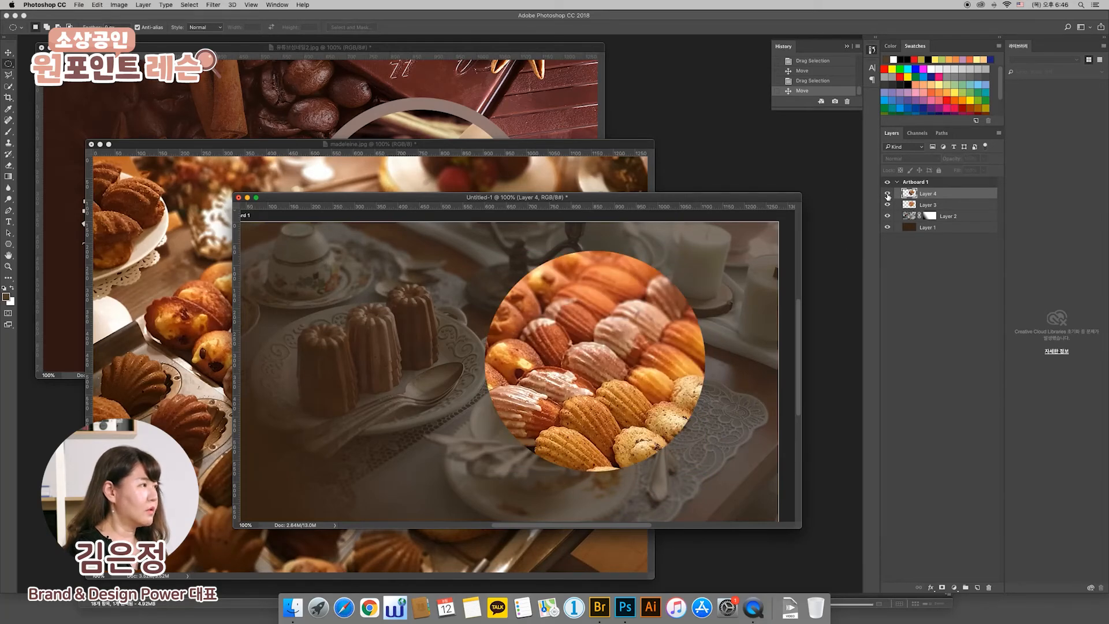
left_click(888, 195)
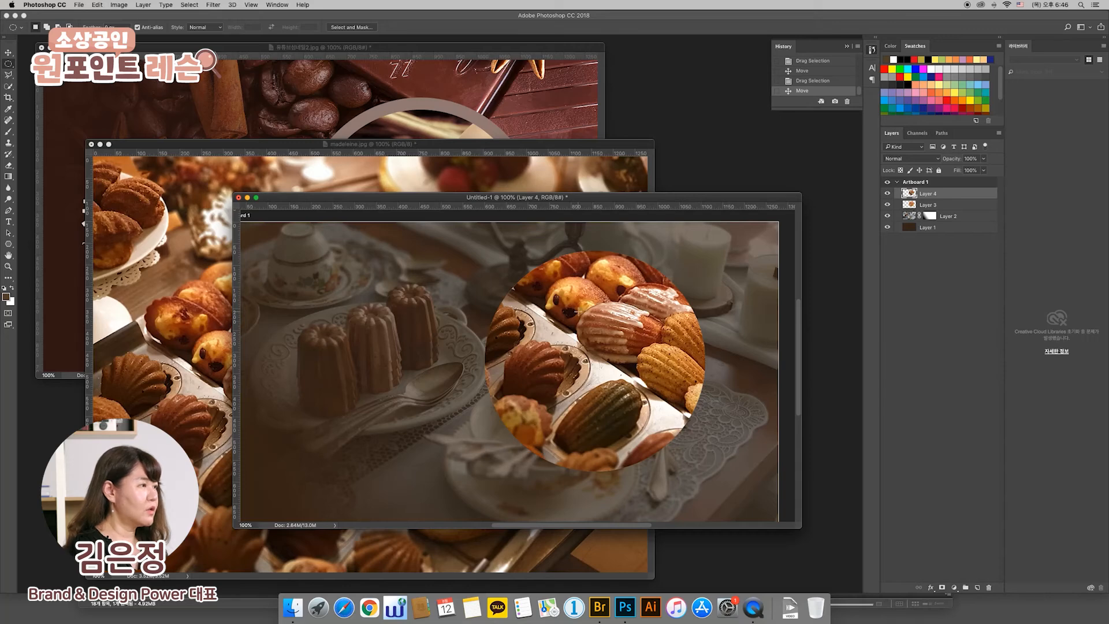
left_click(887, 195)
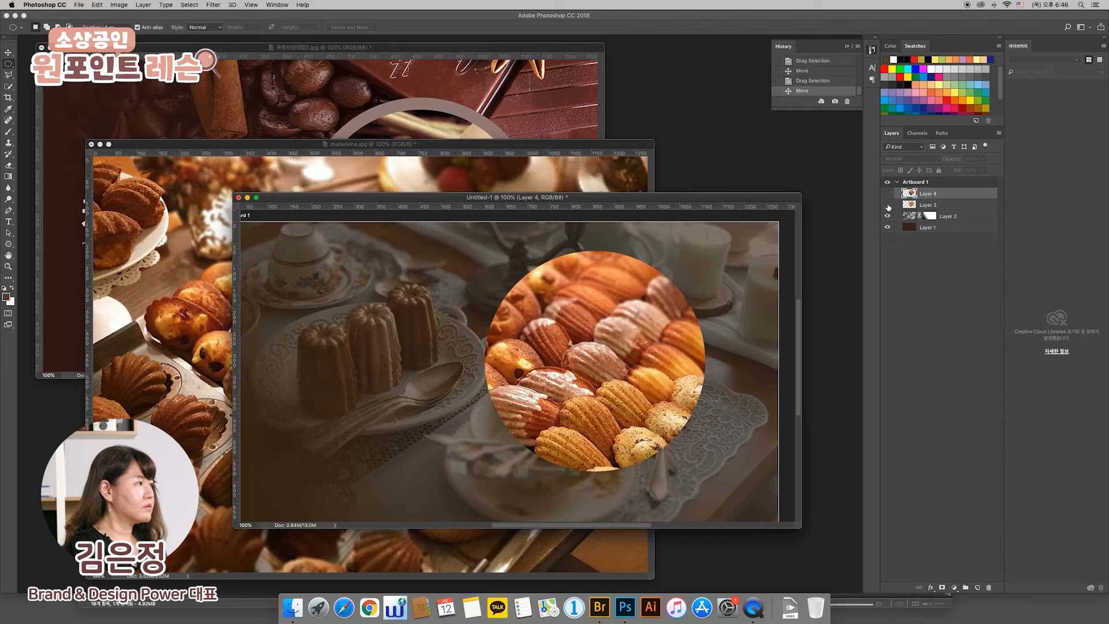
left_click(886, 205)
left_click(887, 195)
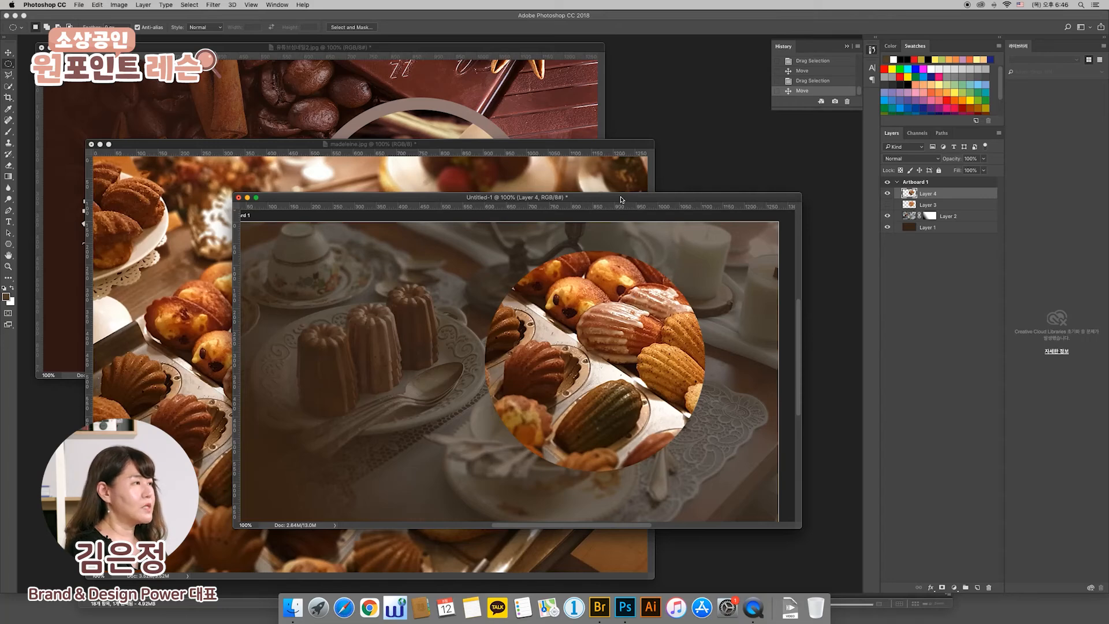
- Close madeleine.jpg without saving its changes and reposition the Untitled-1 window beside the coffee example
left_click_drag(621, 200, 668, 210)
left_click(532, 147)
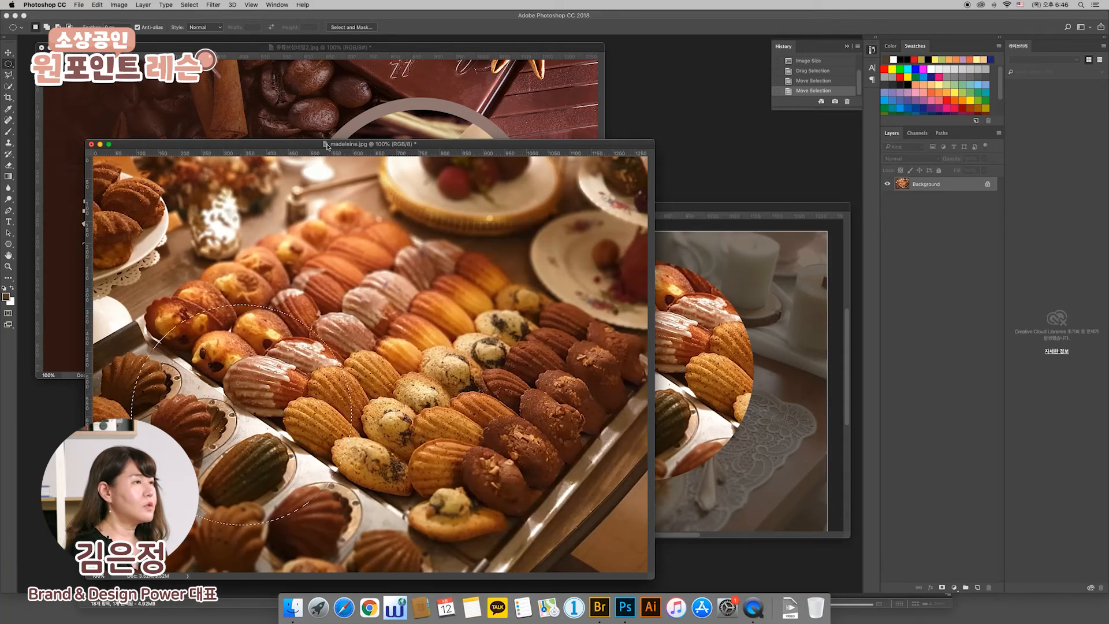
left_click(91, 145)
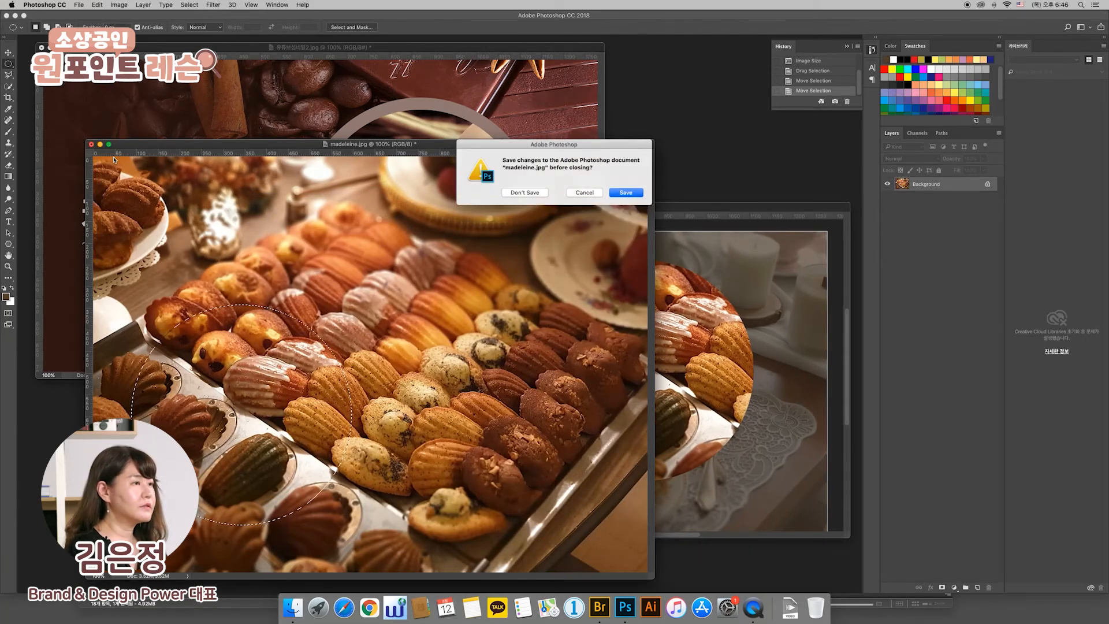
left_click(525, 193)
left_click_drag(540, 208, 513, 220)
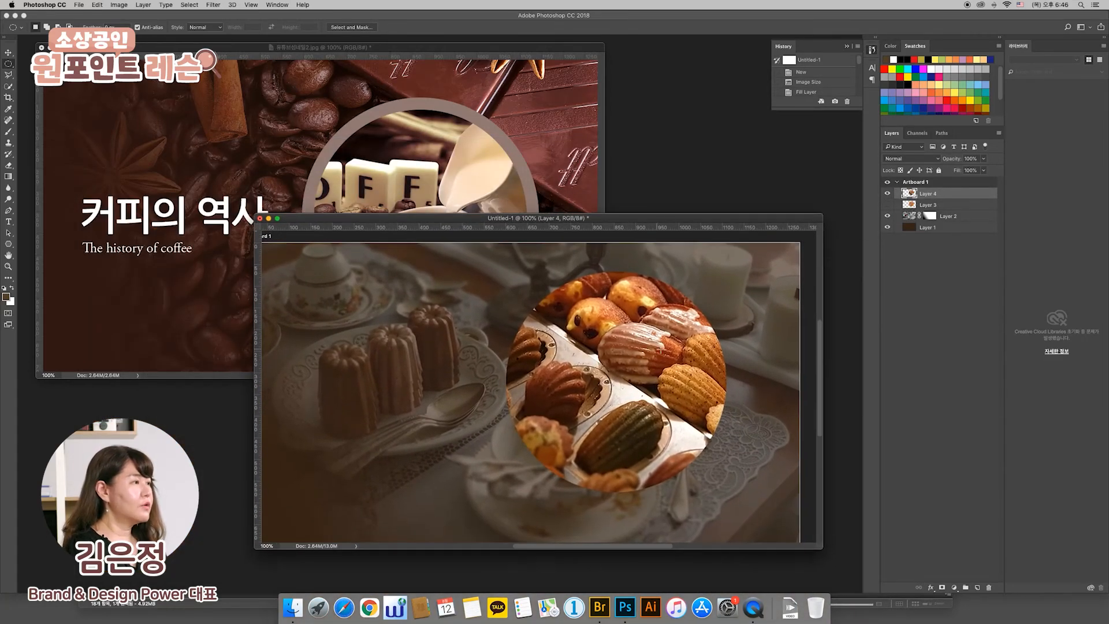
- Check the coffee example's ring and add a 25 px inside Stroke to the madeleine circle on Layer 4
left_click(489, 160)
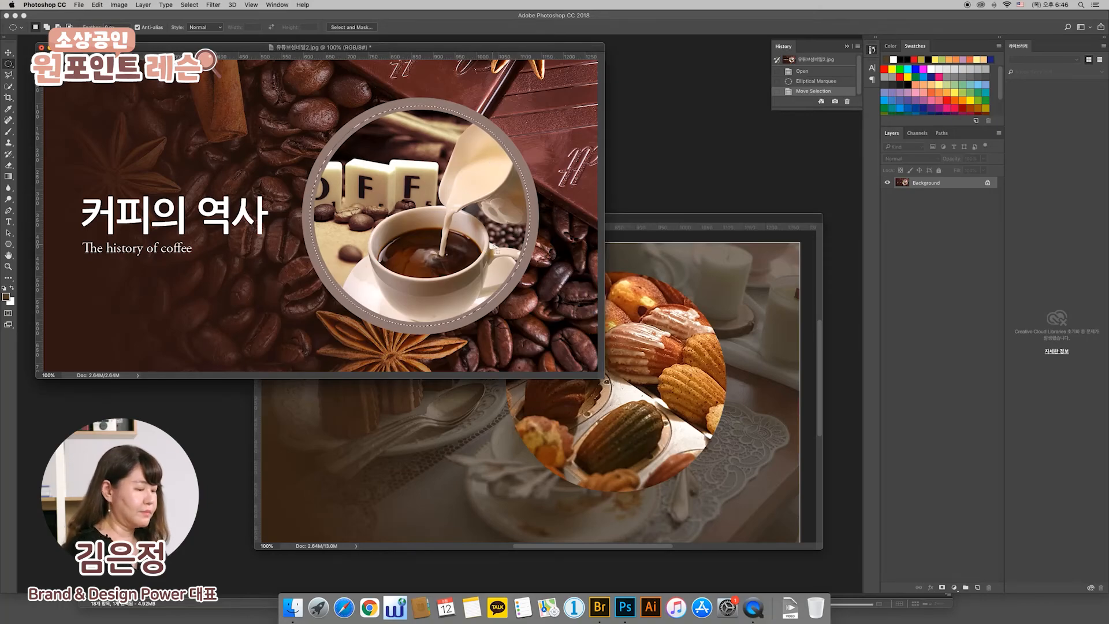
left_click(672, 228)
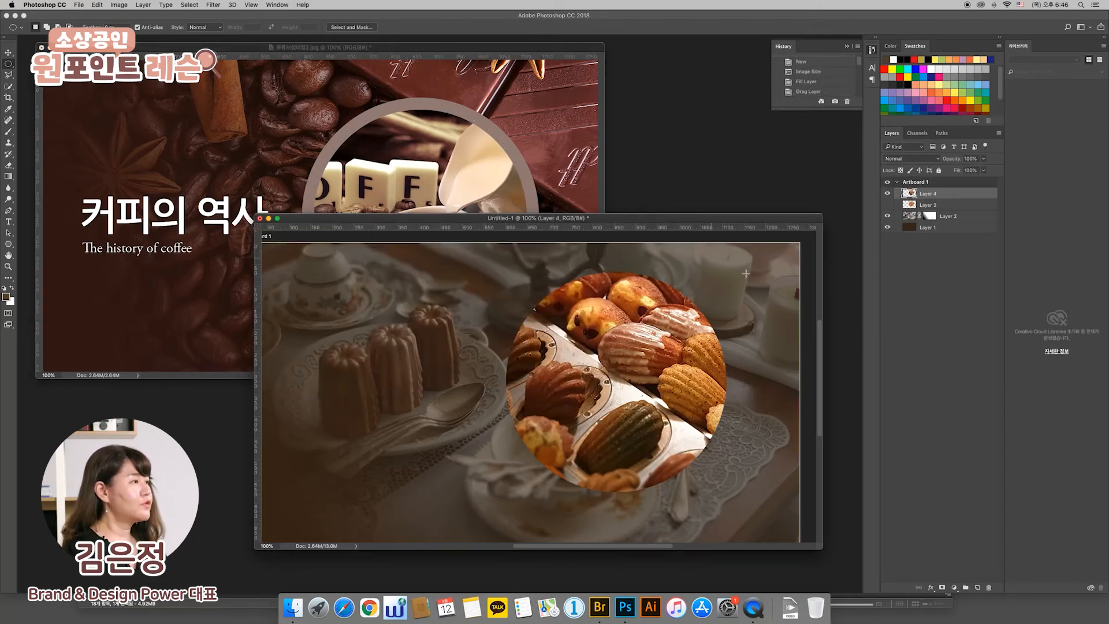
scroll(672, 305, "left", 1)
scroll(672, 305, "down", 1)
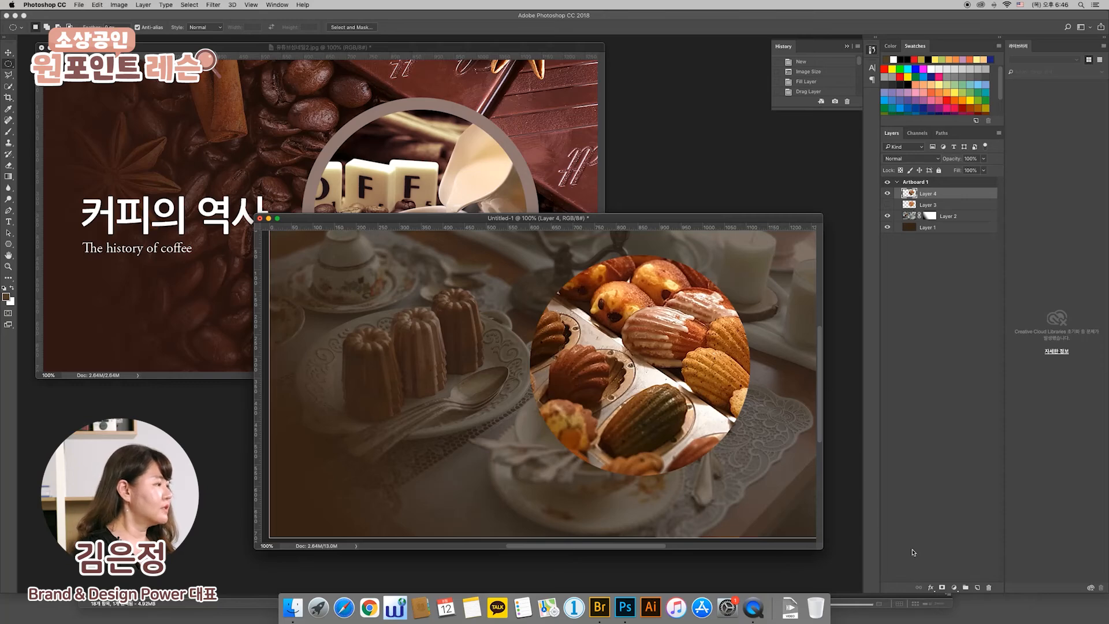
left_click(930, 588)
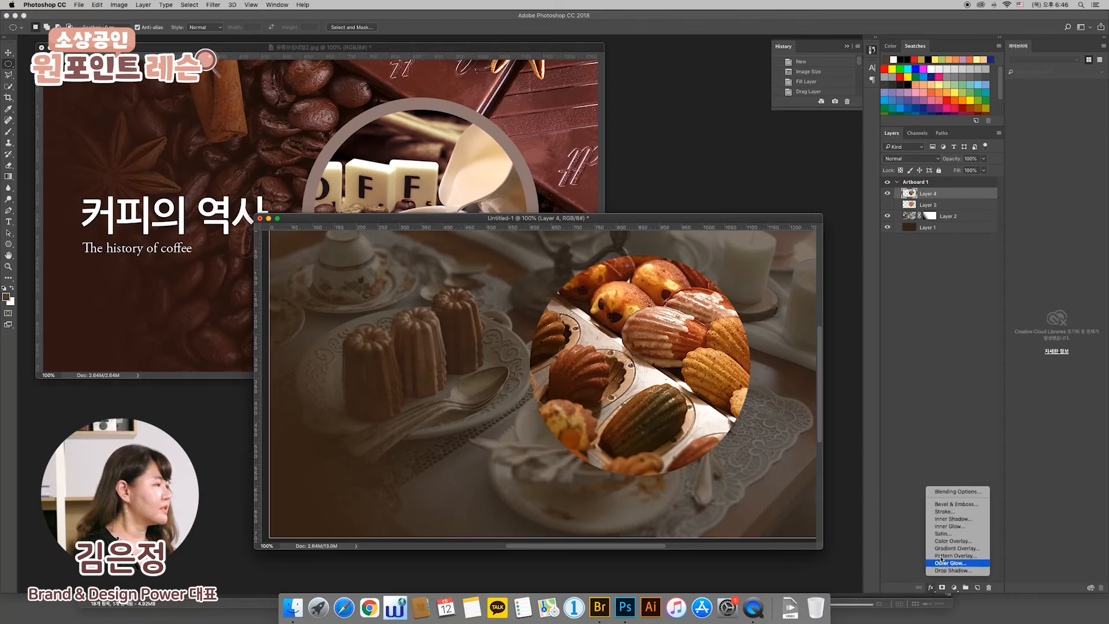
left_click(942, 512)
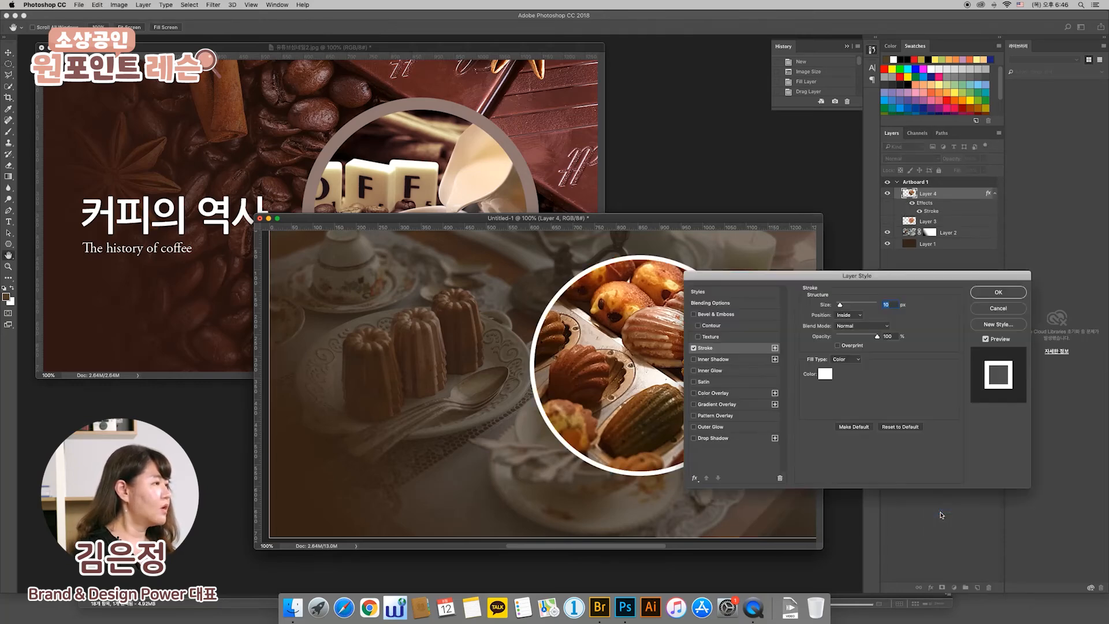
left_click_drag(787, 281, 874, 172)
left_click_drag(929, 198, 930, 197)
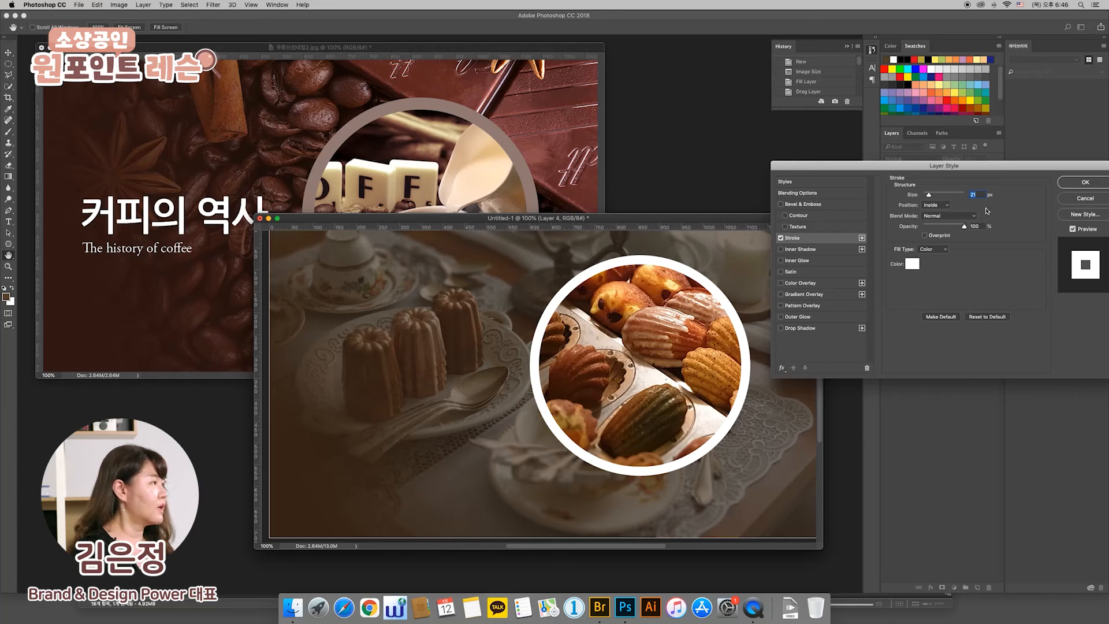
type("25")
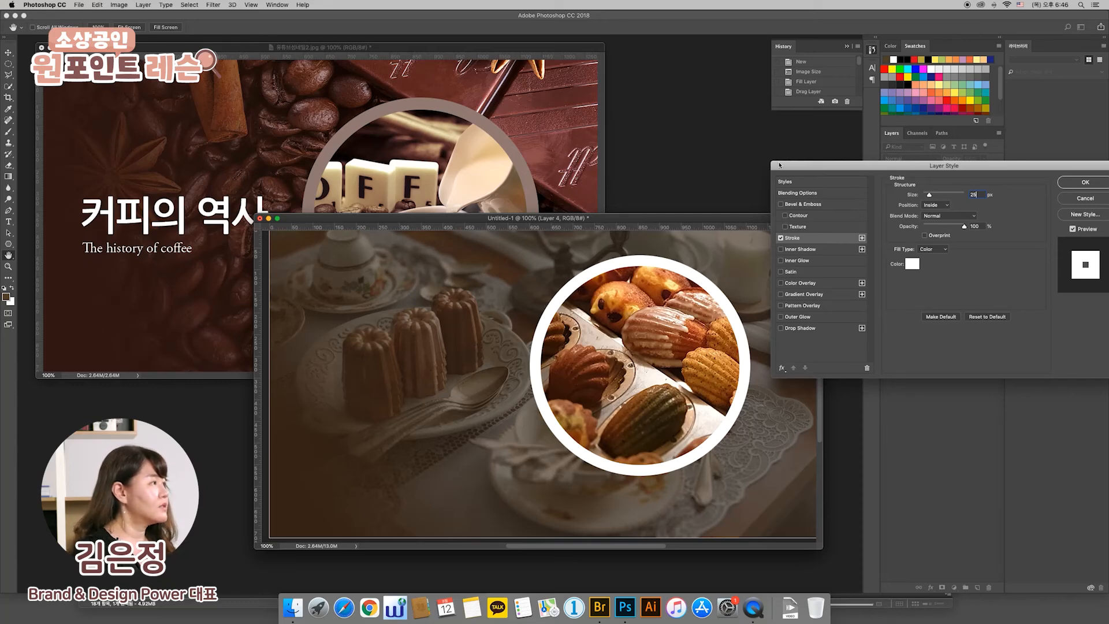
- Set the stroke colour to the greyish brown sampled from the coffee example's ring and apply the layer style
left_click(911, 264)
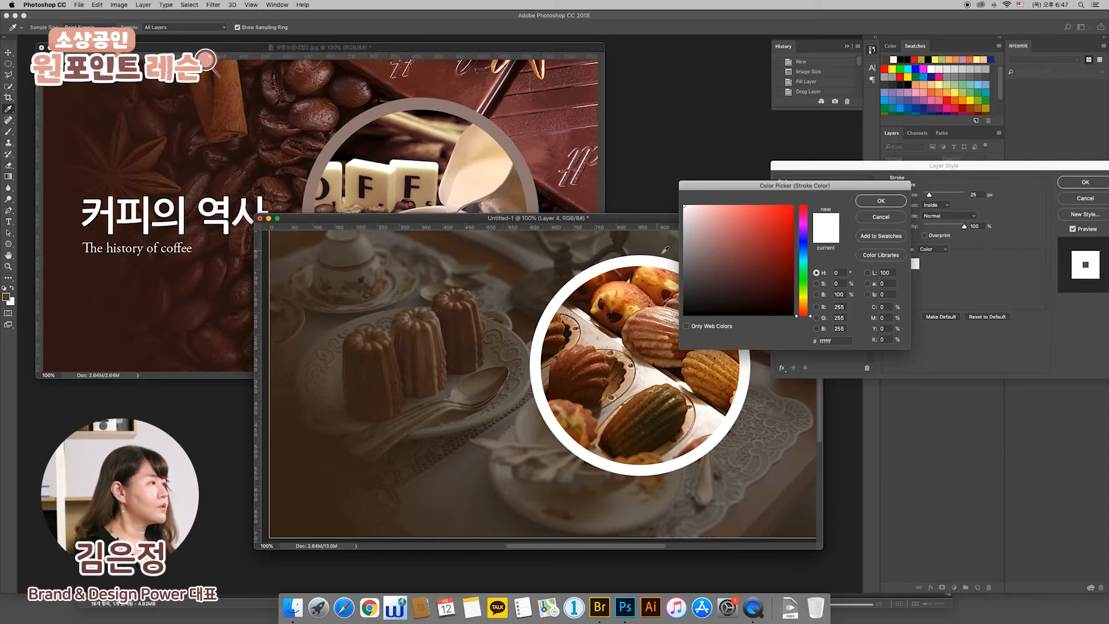
left_click(684, 264)
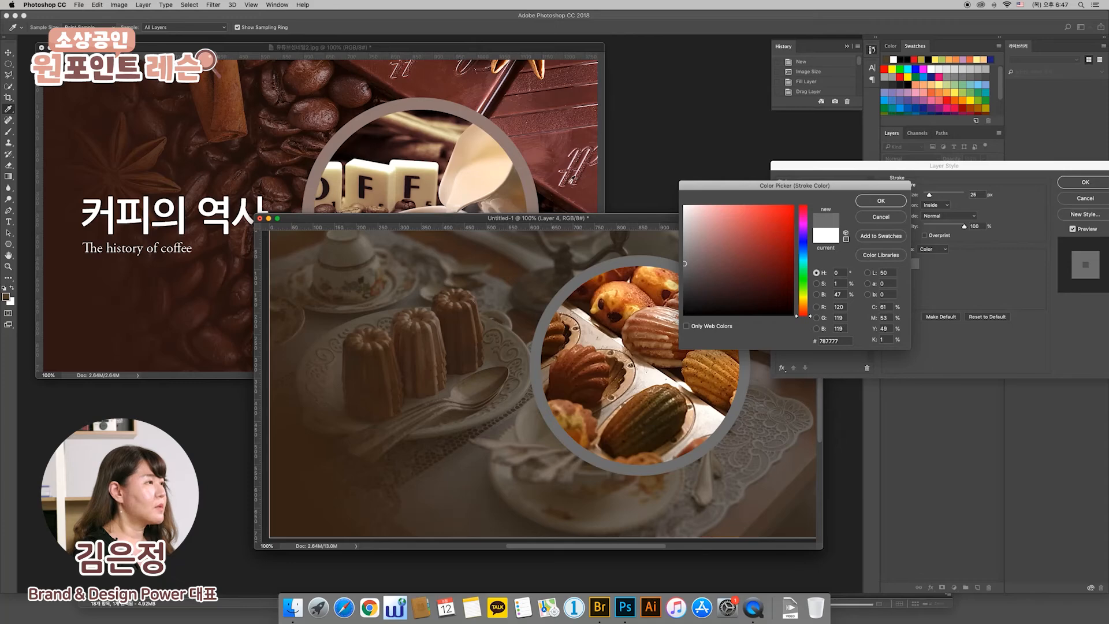
left_click(515, 139)
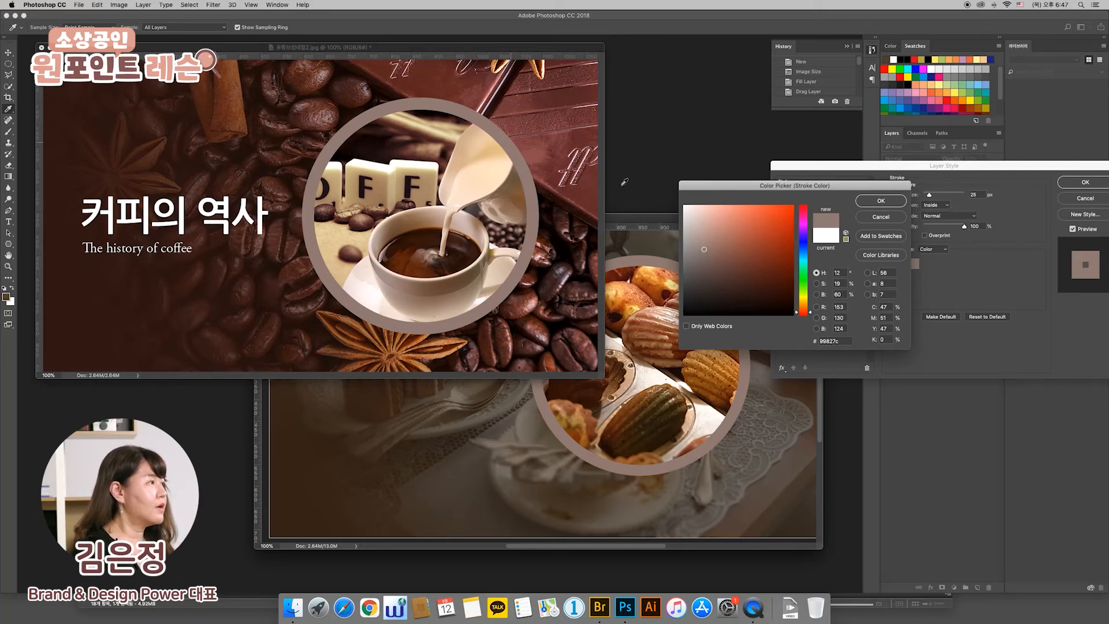
left_click(873, 204)
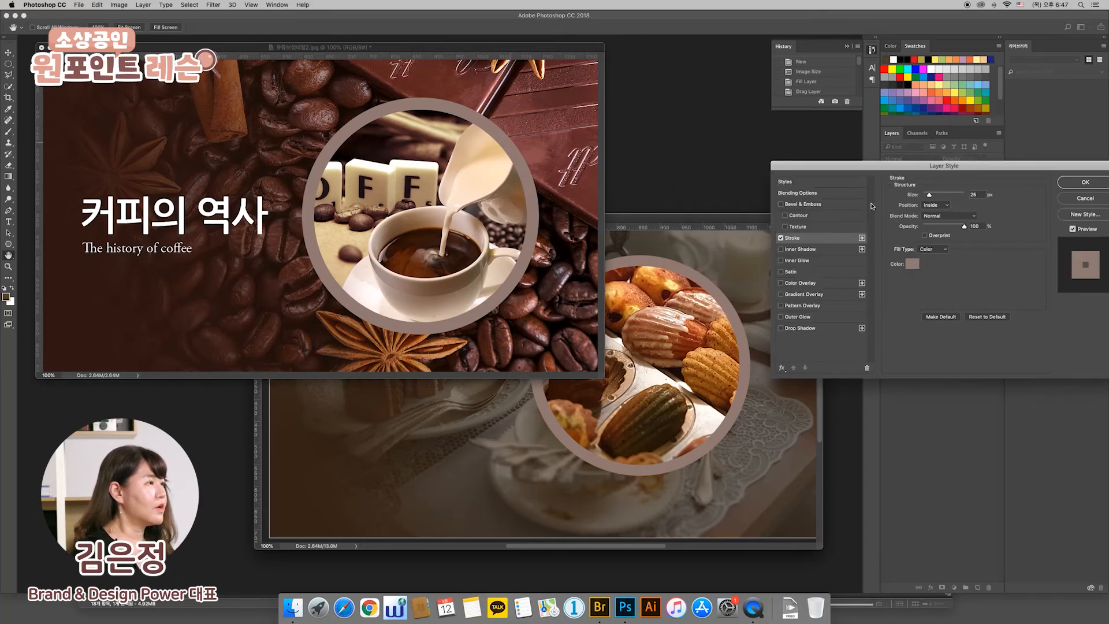
left_click(1072, 183)
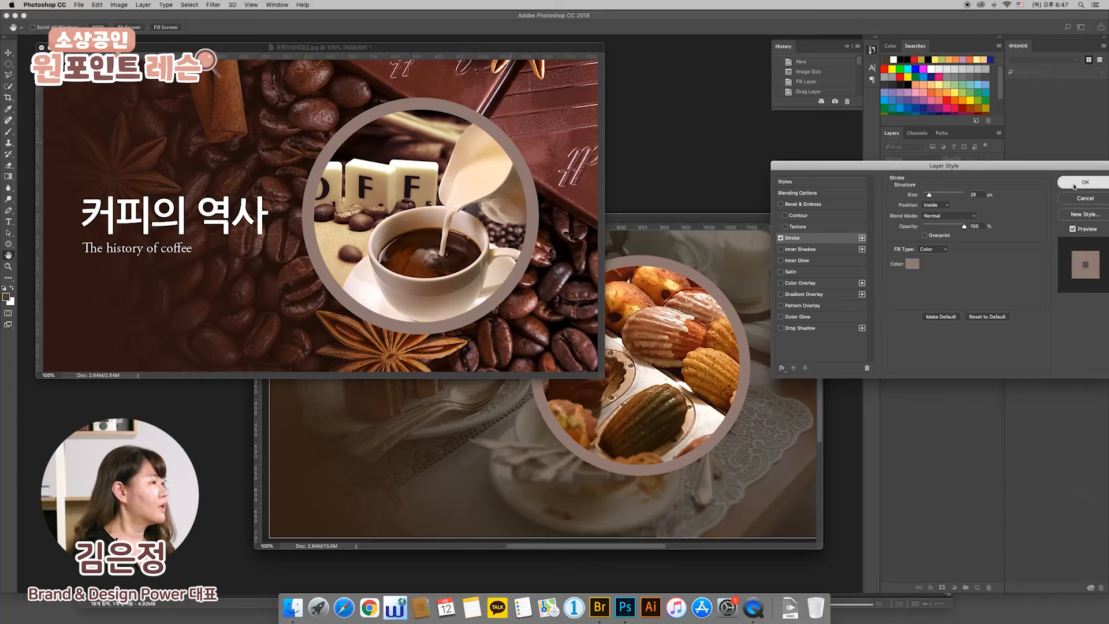
- Move the ringed madeleine circle farther right and slightly up on the artboard, and arrange the Untitled-1 window
mouse_move(702, 222)
left_mouse_down()
mouse_move(677, 297)
mouse_move(699, 200)
left_mouse_up()
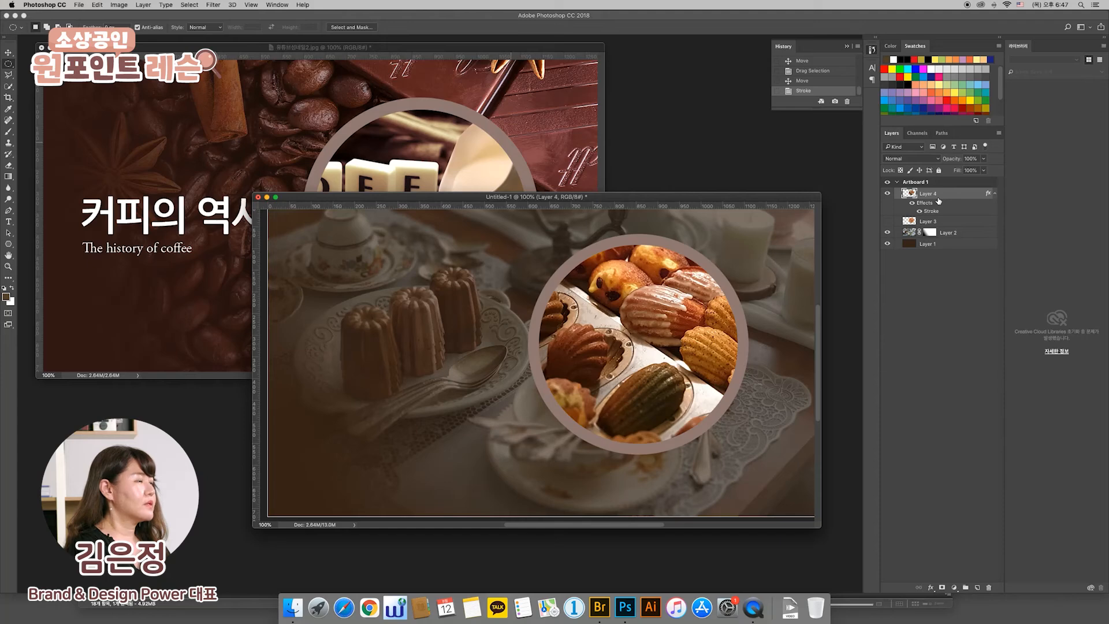
left_click(9, 53)
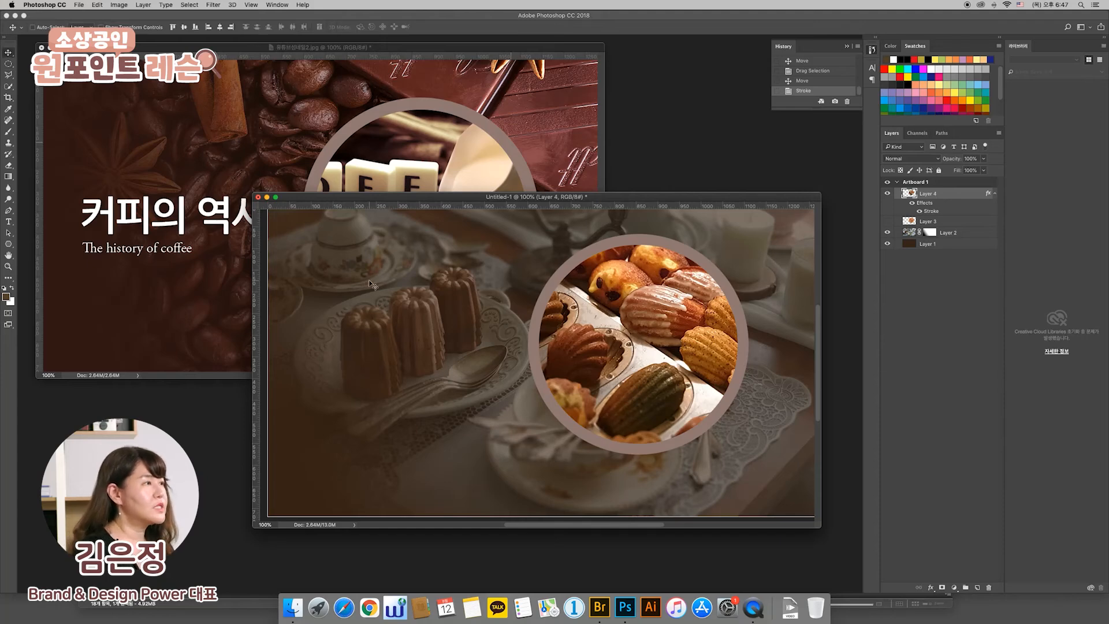
left_click_drag(626, 326, 653, 330)
mouse_move(668, 333)
left_mouse_down()
mouse_move(664, 325)
mouse_move(687, 327)
mouse_move(668, 320)
left_mouse_up()
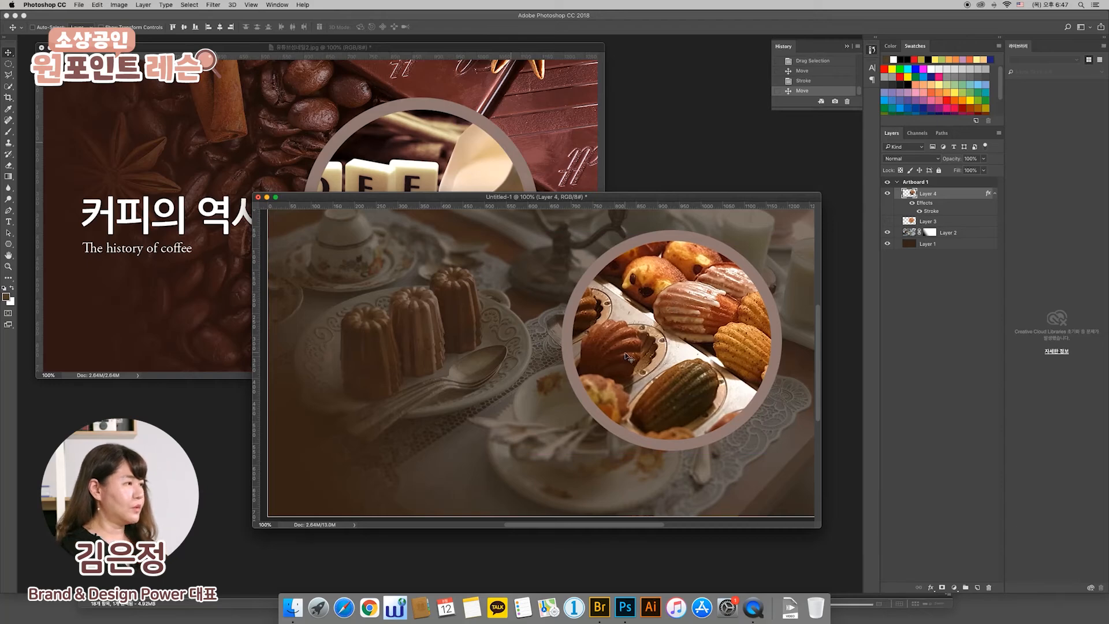
mouse_move(596, 200)
left_mouse_down()
mouse_move(564, 221)
mouse_move(580, 211)
left_mouse_up()
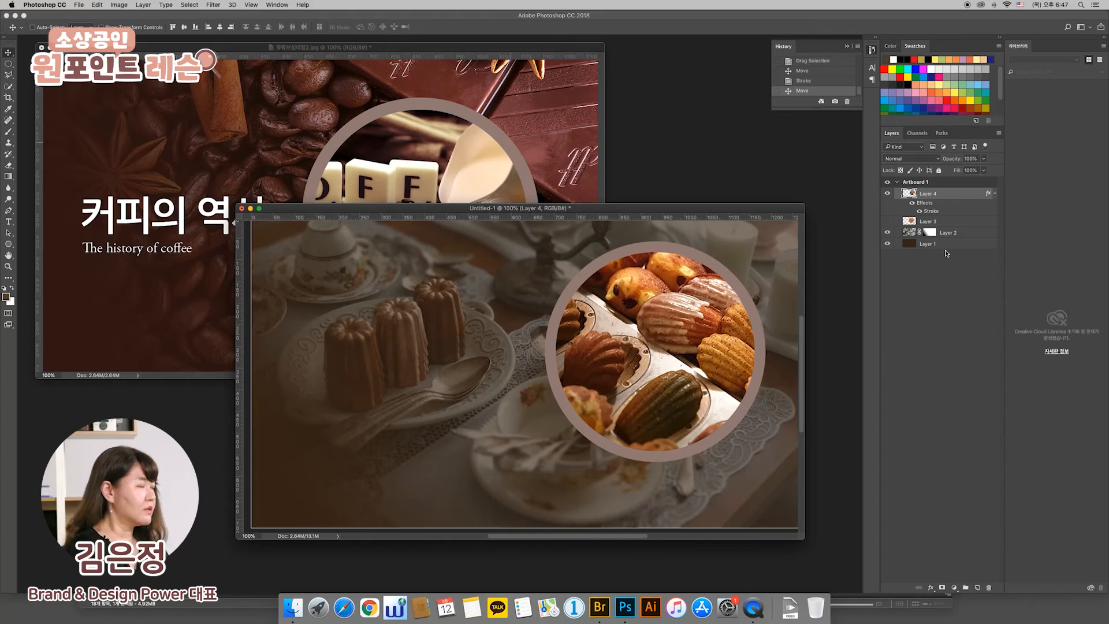
- Raise the opacity of the canele photo on Layer 2 to 100% and shift the Untitled-1 window slightly
left_click(958, 234)
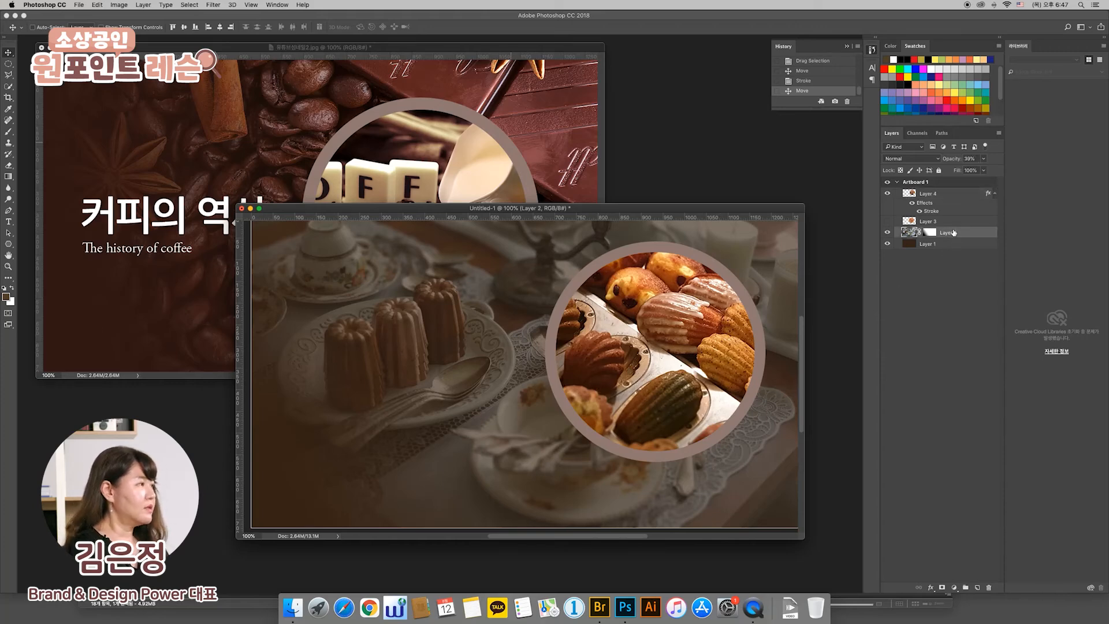
left_click(985, 160)
left_click_drag(975, 170, 1028, 176)
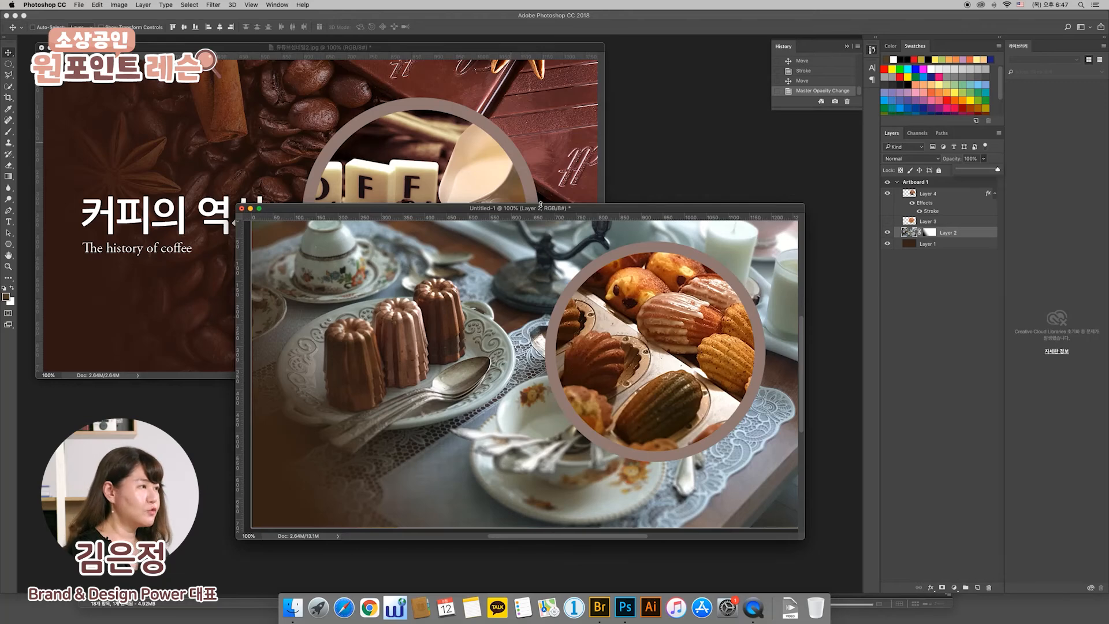
left_click_drag(540, 205, 530, 210)
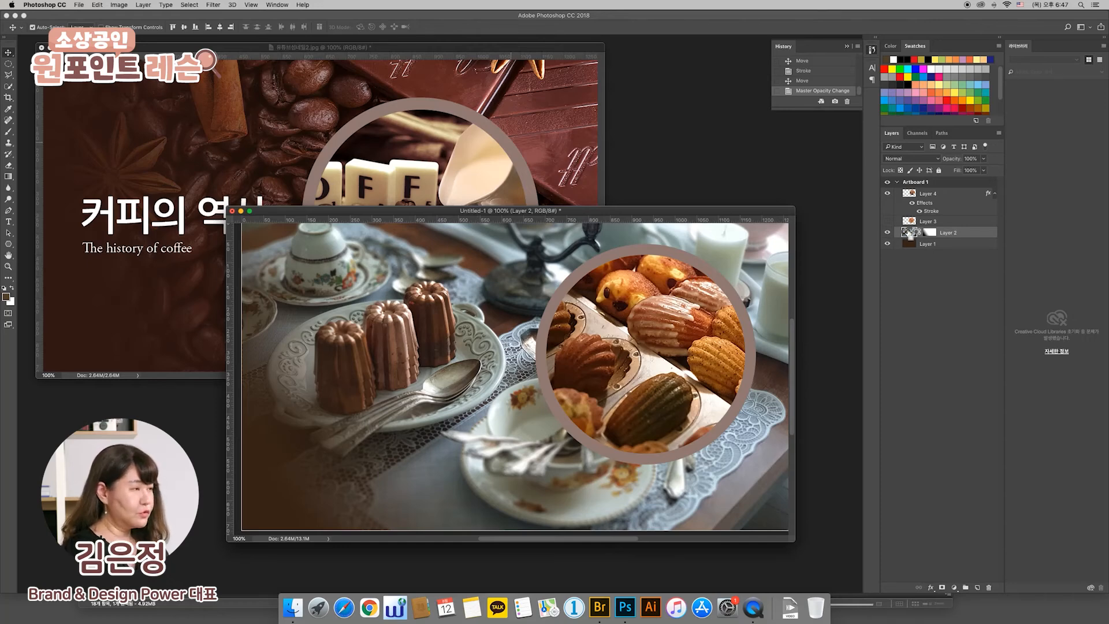
- Darken the canele photo on Layer 2 with Hue/Saturation at Lightness -54, and compare it with the earlier history state
key("super+u")
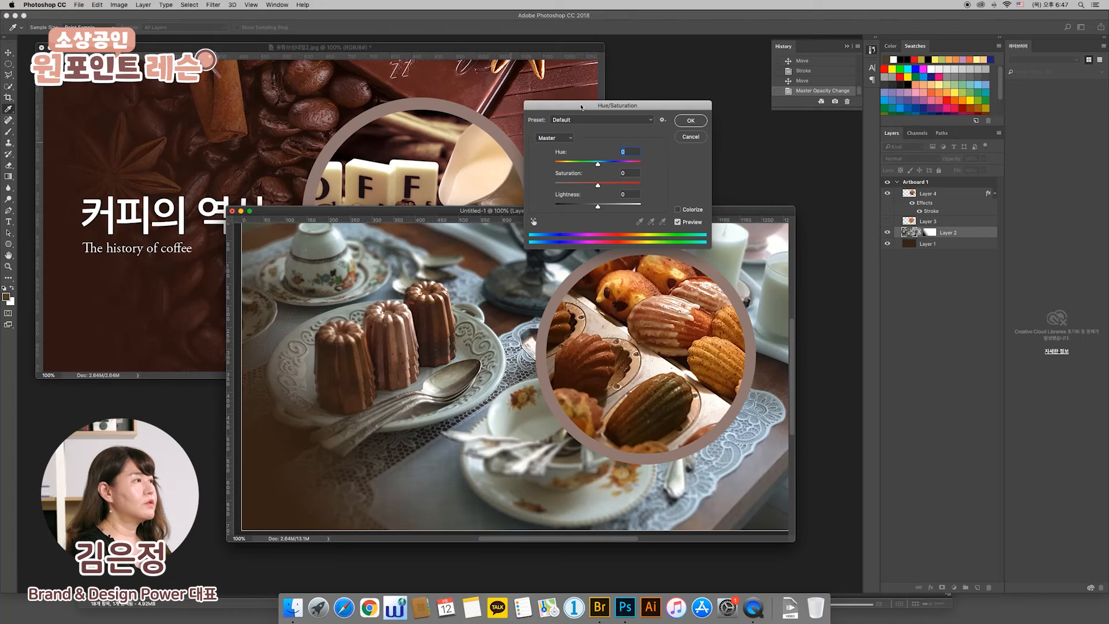
left_click_drag(581, 107, 598, 117)
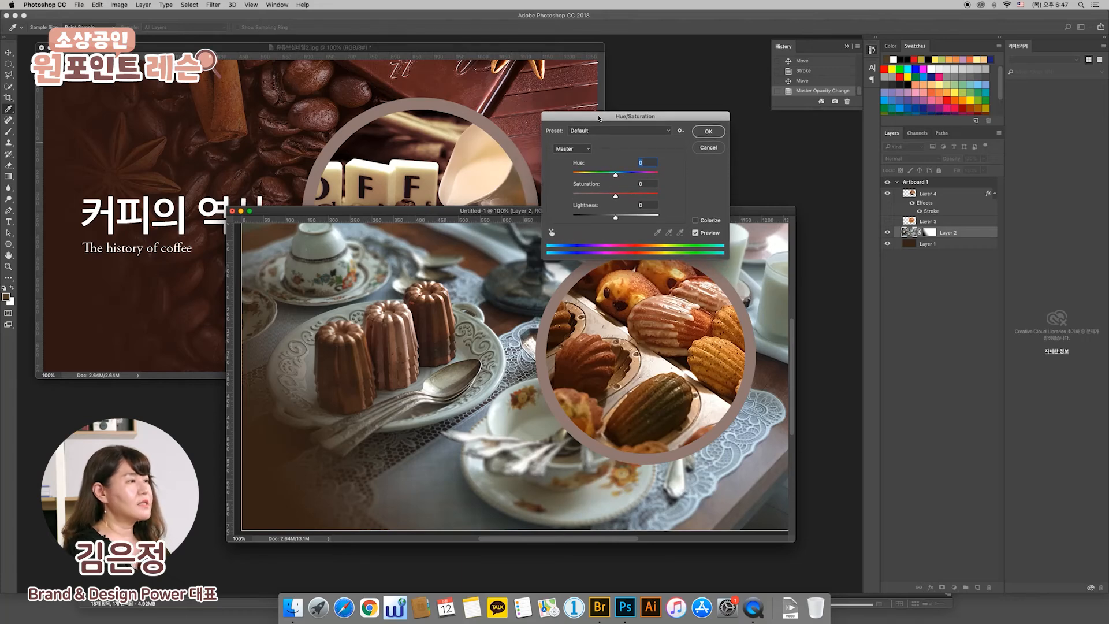
left_click_drag(618, 119, 624, 115)
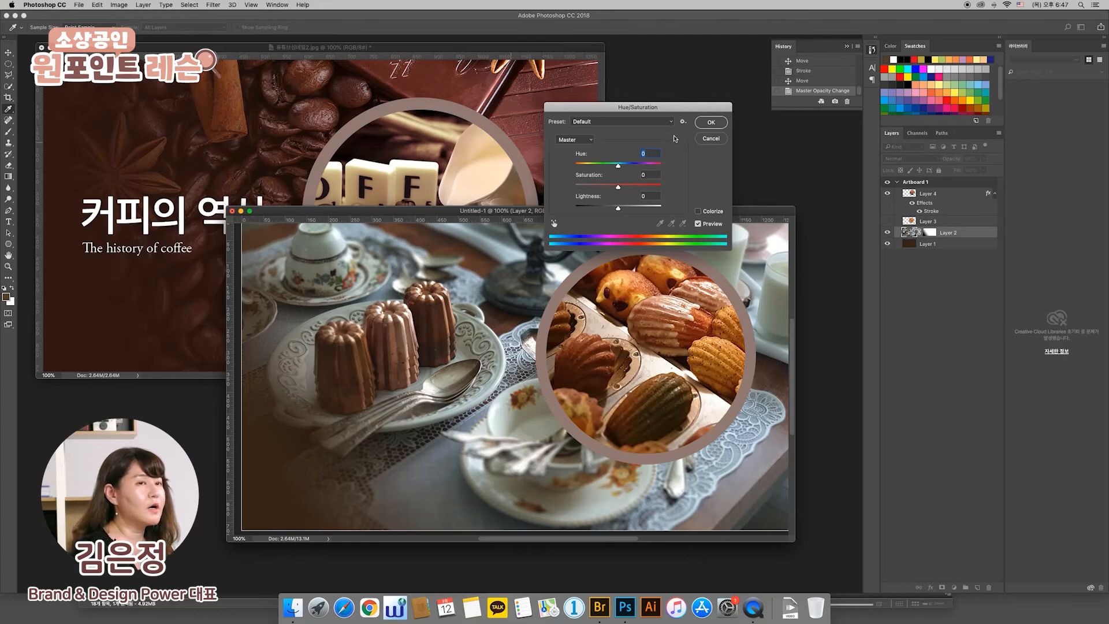
left_click_drag(618, 207, 609, 211)
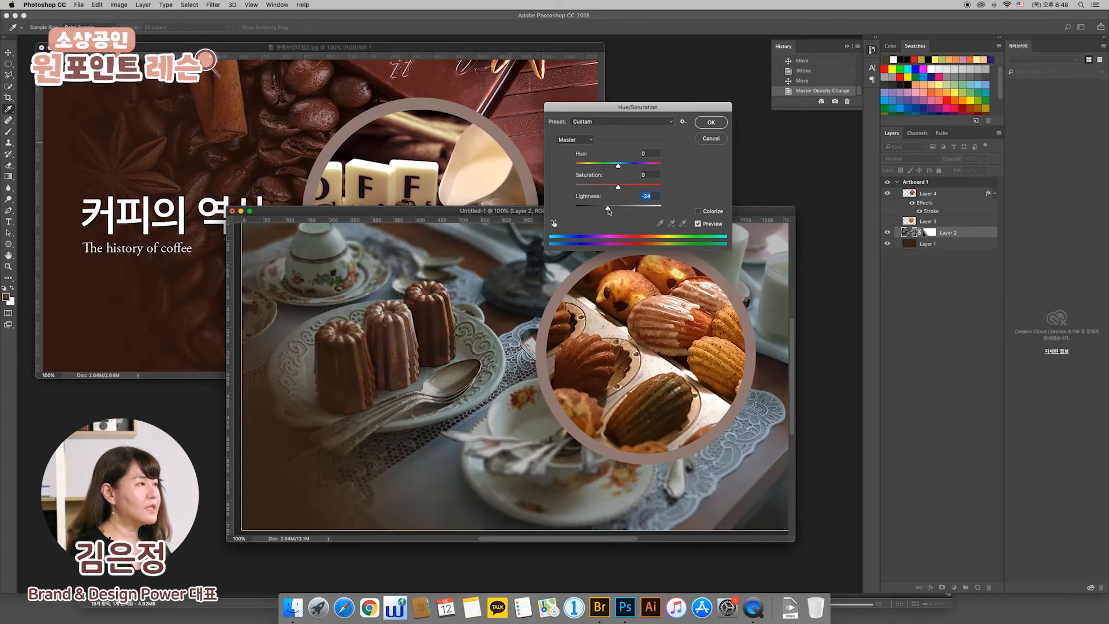
left_click_drag(607, 211, 595, 211)
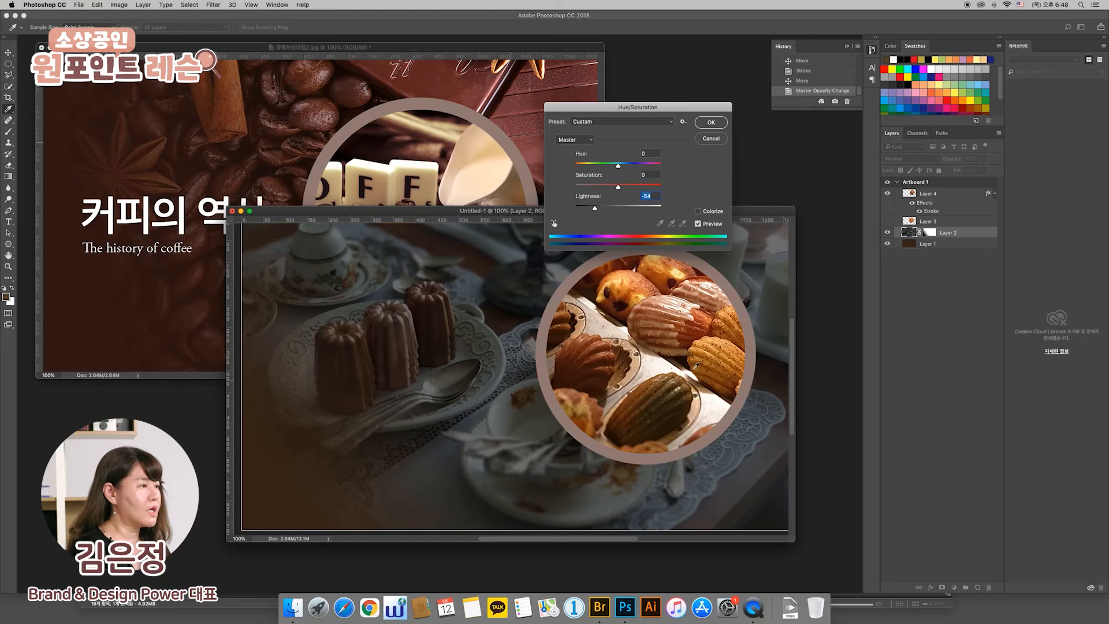
left_click(711, 125)
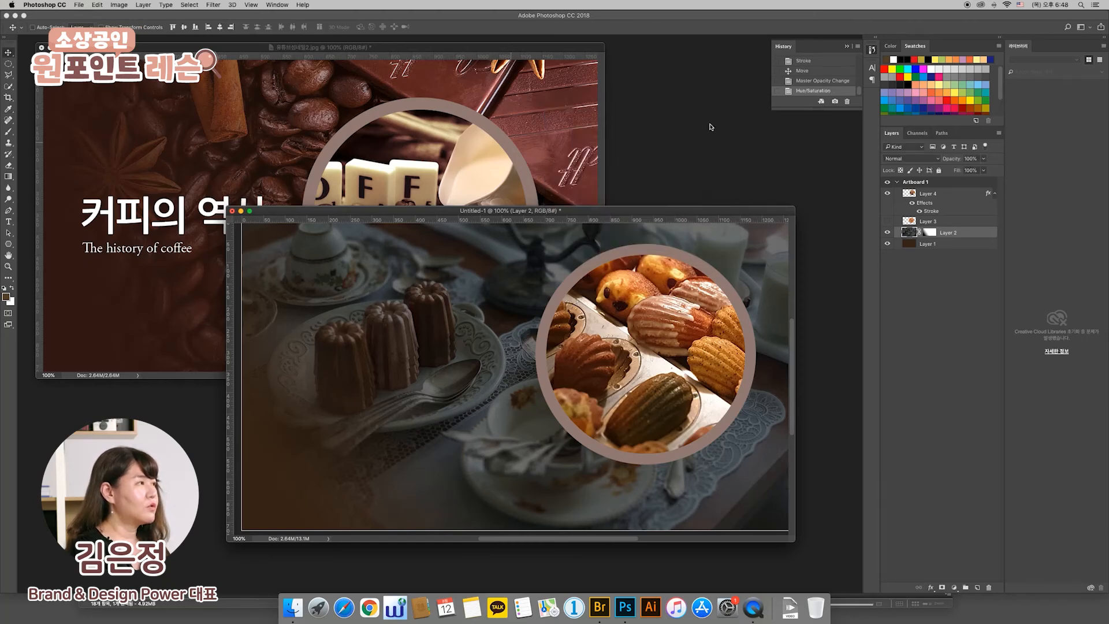
left_click(817, 81)
left_click(818, 91)
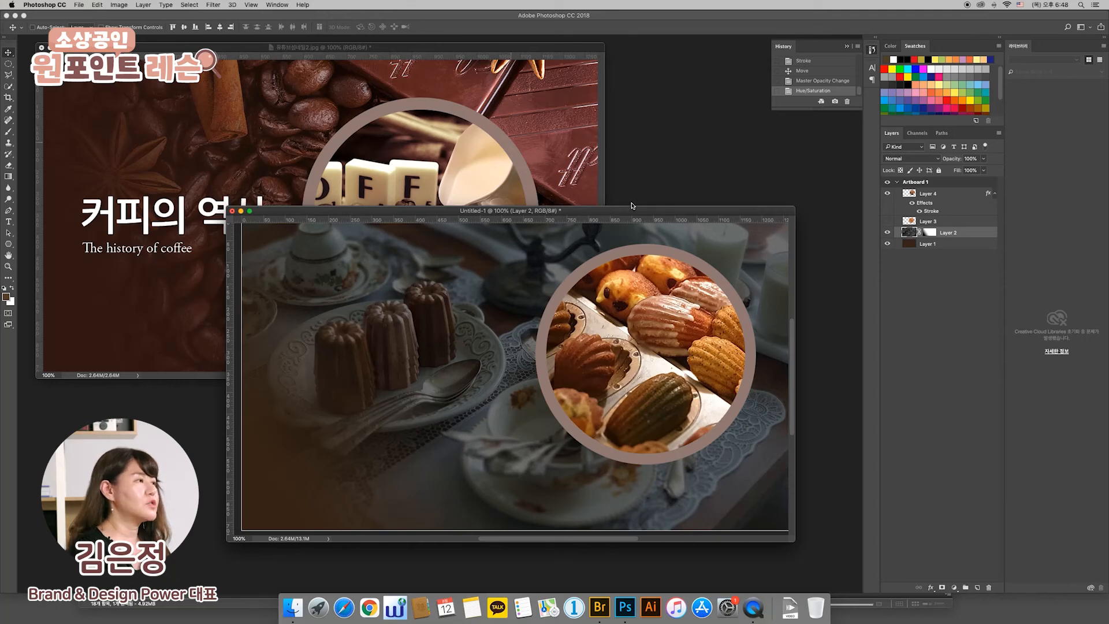
- Move the Untitled-1 window aside to uncover the coffee example's title text
left_click_drag(629, 212, 652, 216)
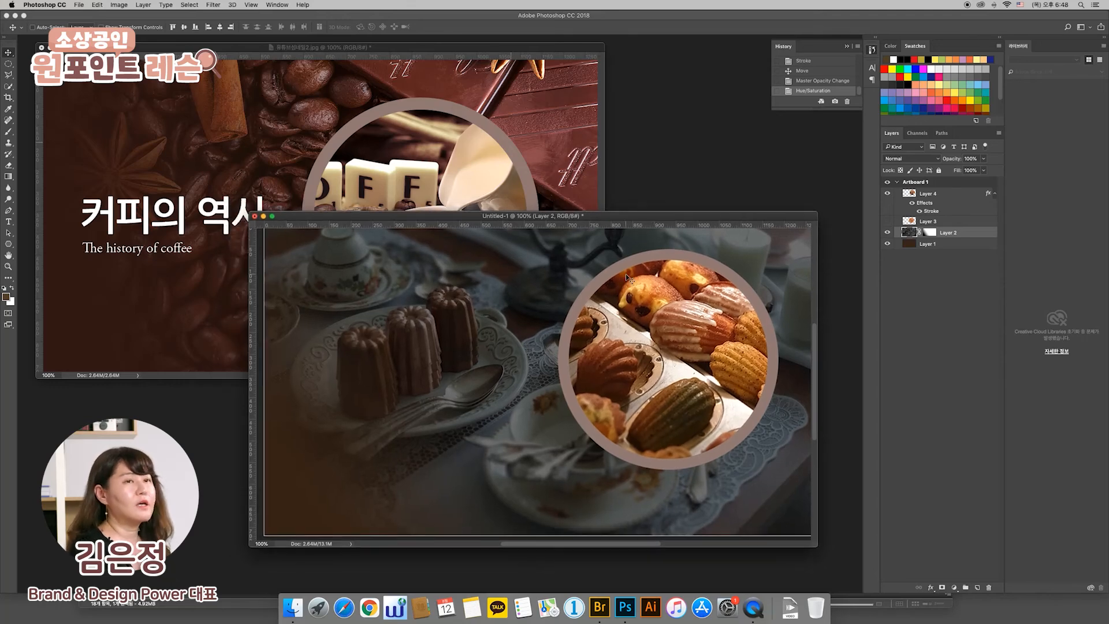
left_click_drag(606, 217, 622, 228)
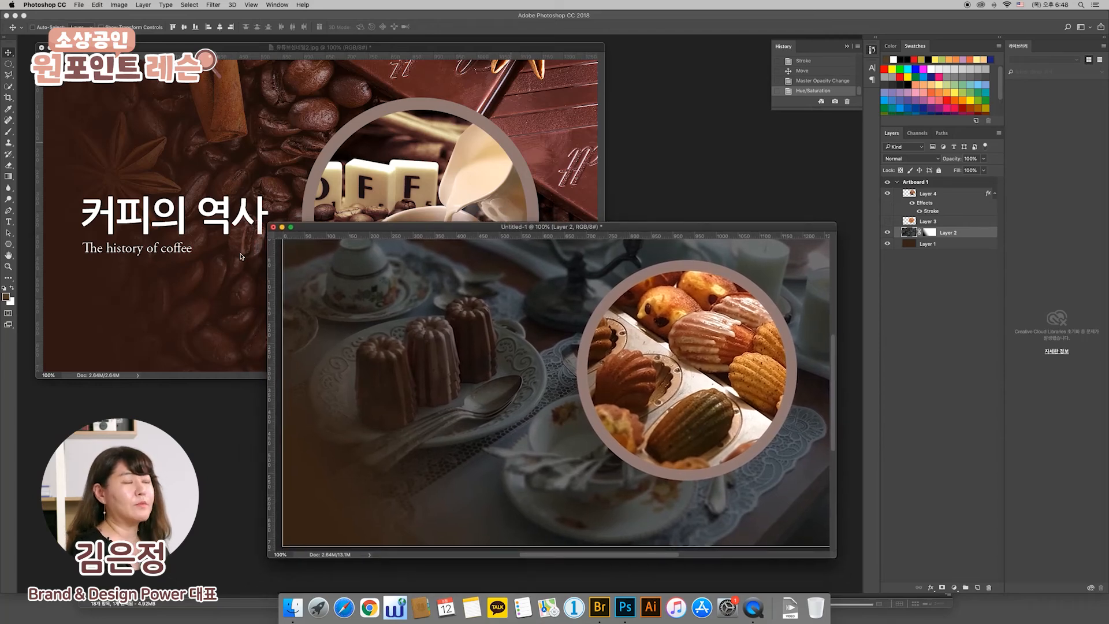
left_click_drag(457, 233, 477, 228)
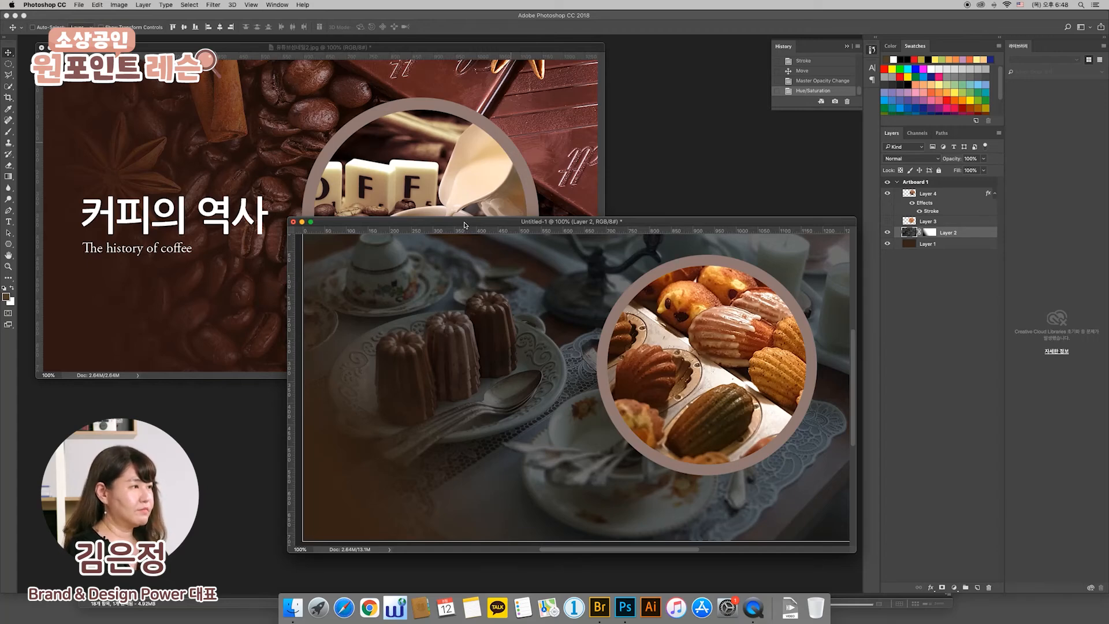
- Start a 72 pt point text over the canele plate and set its colour to white (ffffff)
left_click(9, 223)
scroll(8, 224, "down", 1)
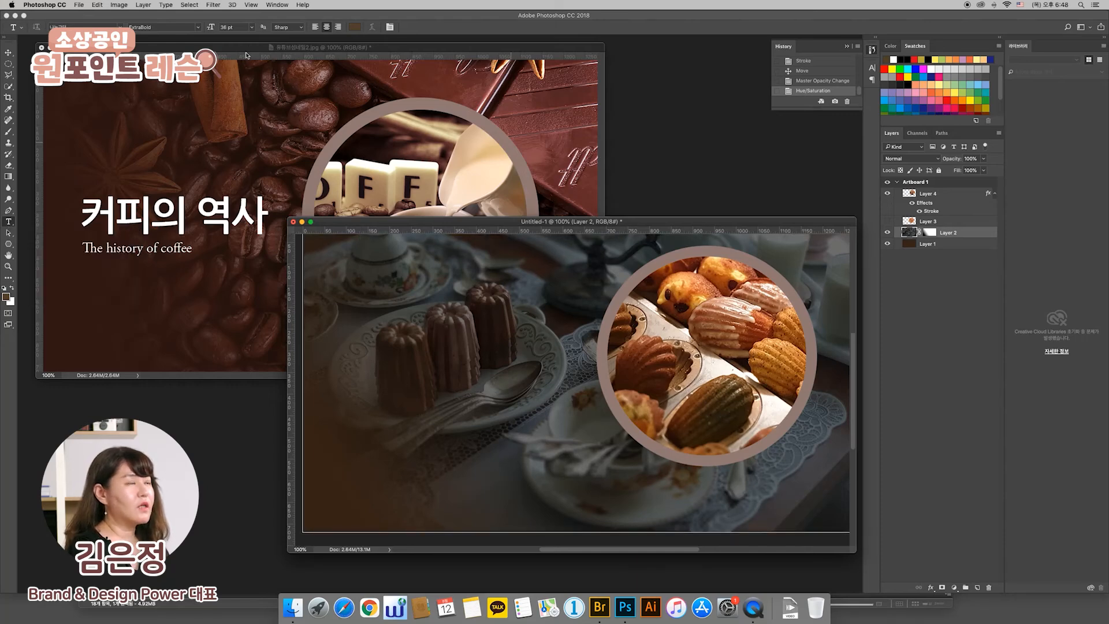
left_click(252, 27)
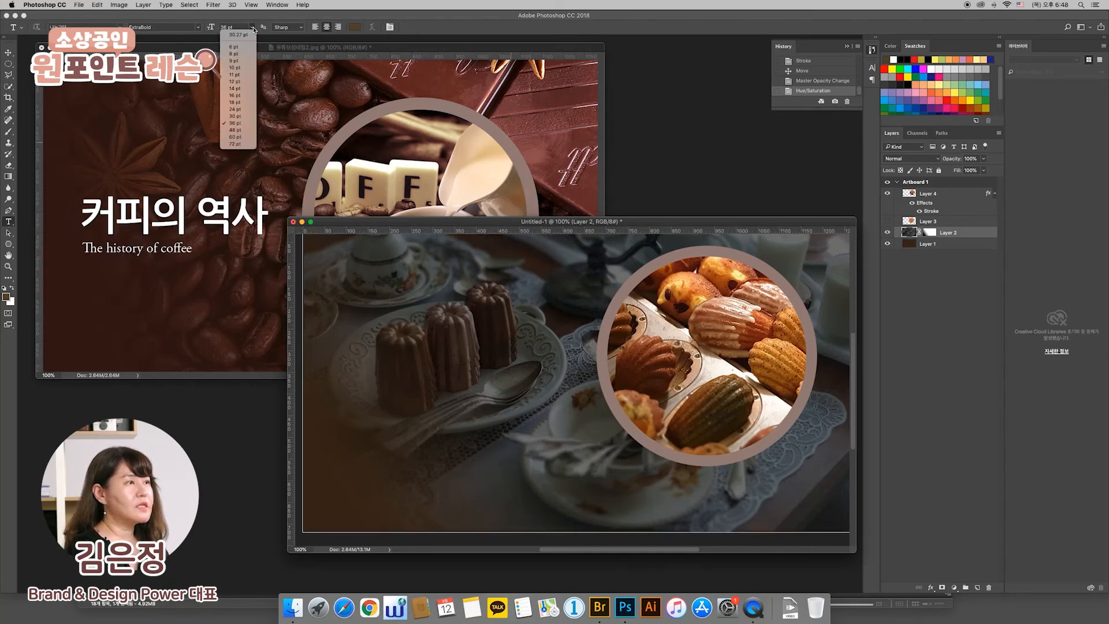
left_click(233, 144)
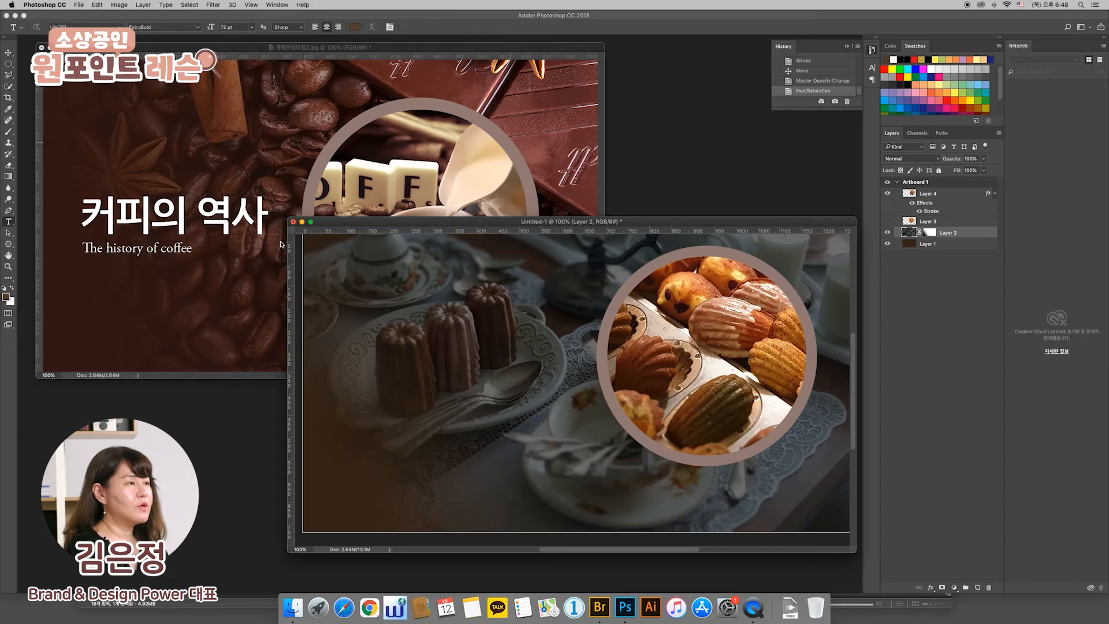
left_click(350, 353)
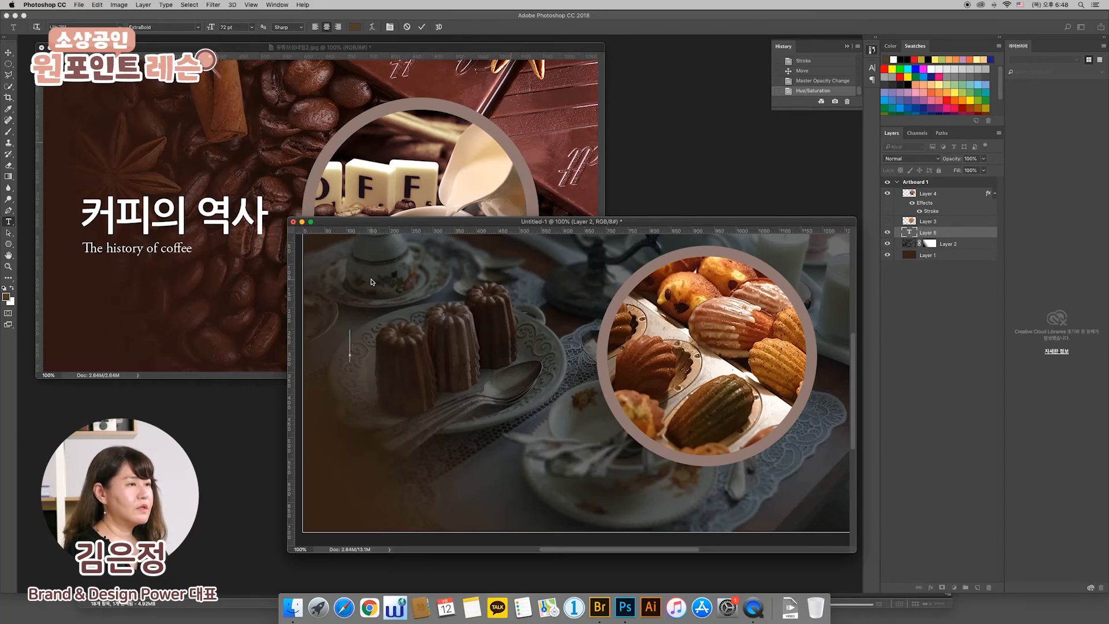
left_click(354, 27)
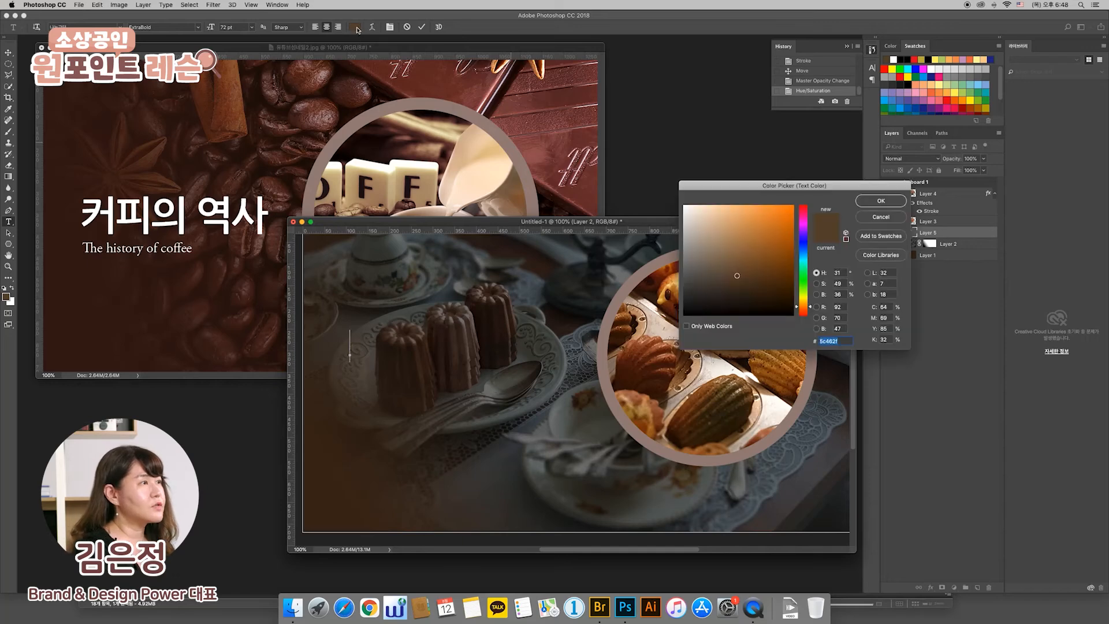
left_click(686, 213)
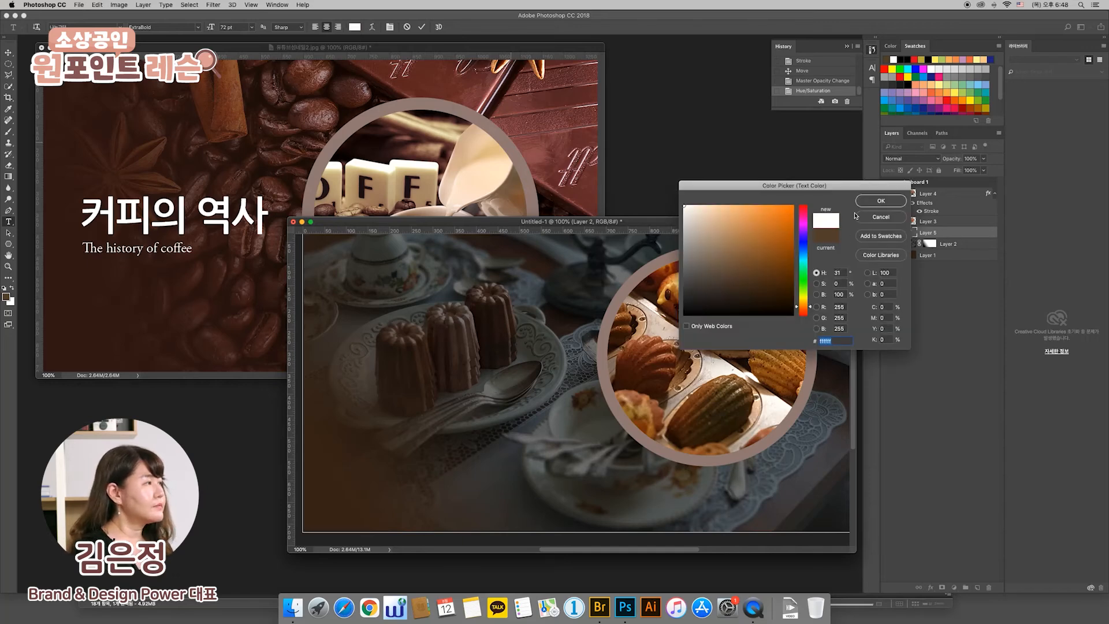
left_click(881, 201)
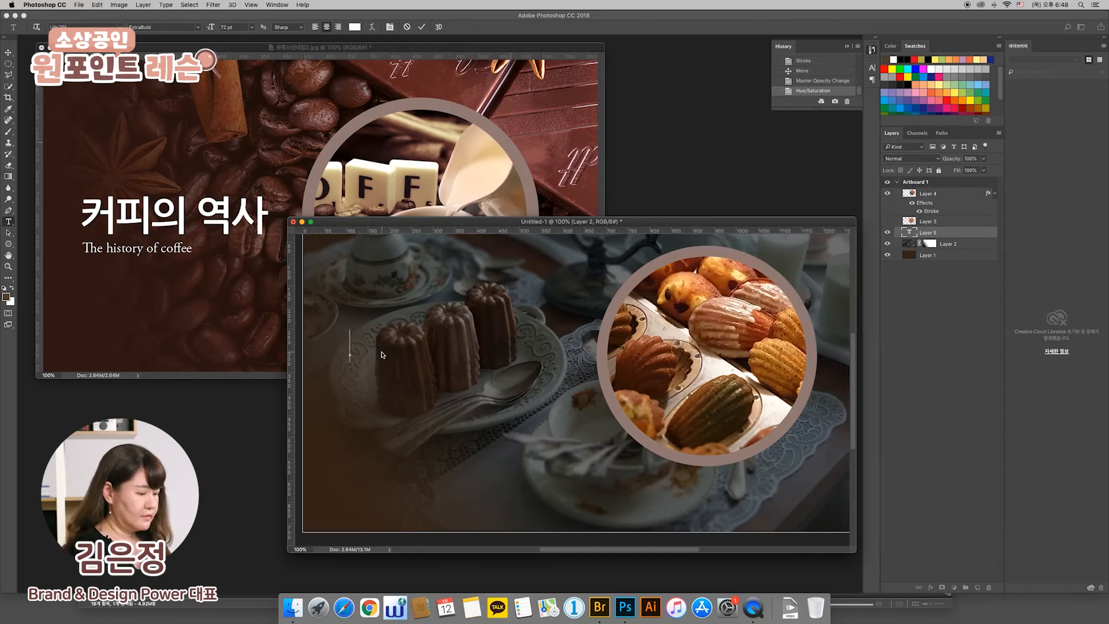
type("z")
key("BackSpace")
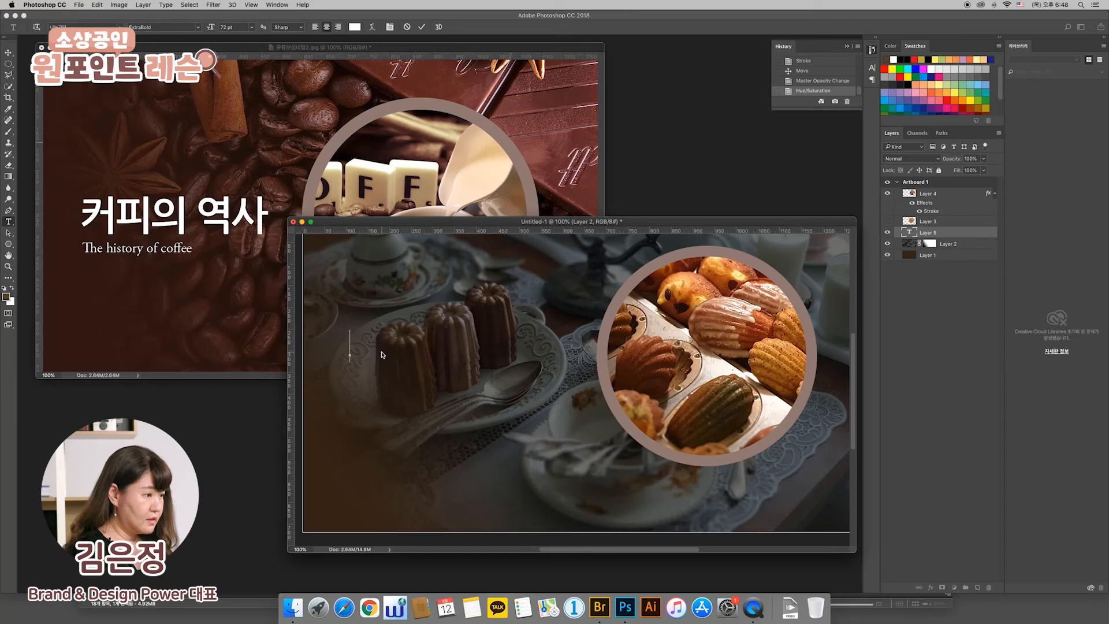
type("zj")
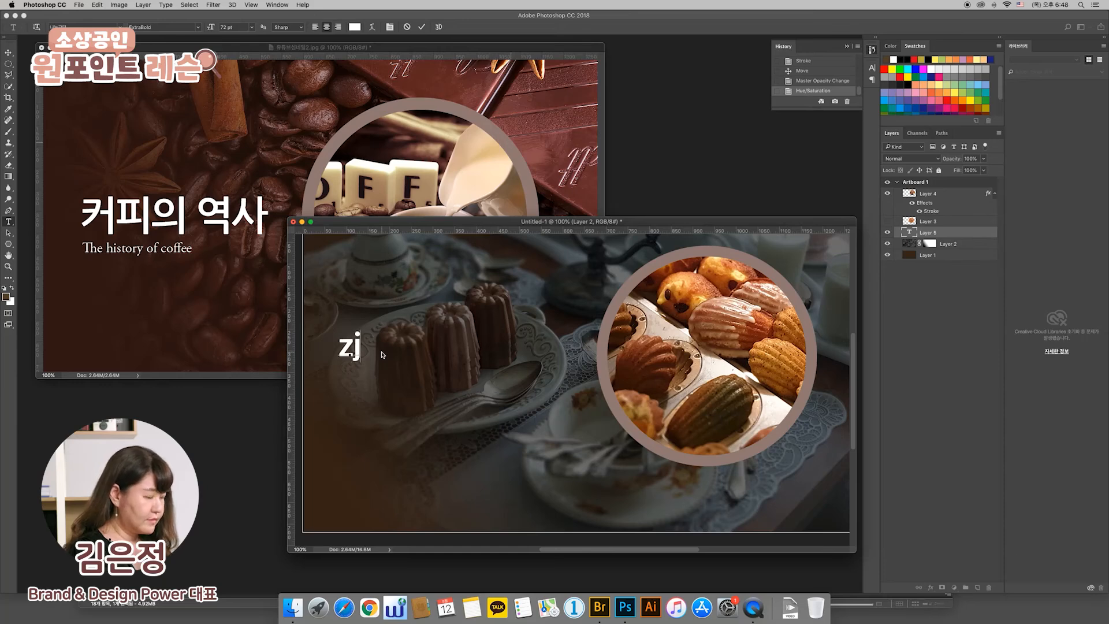
key("BackSpace")
key("BackSpace")
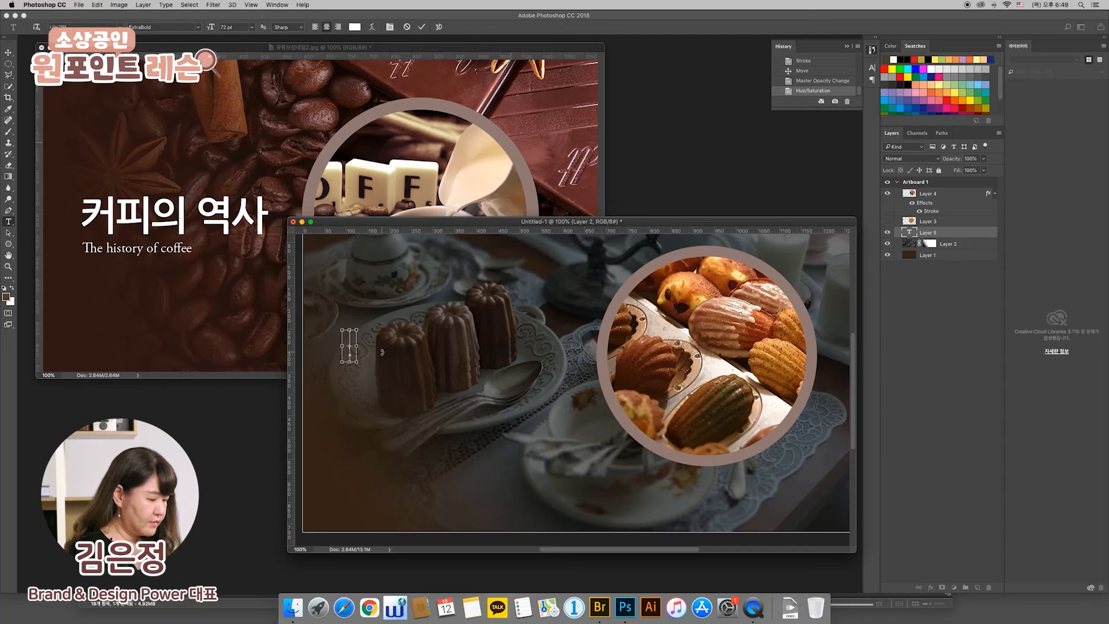
type("Z")
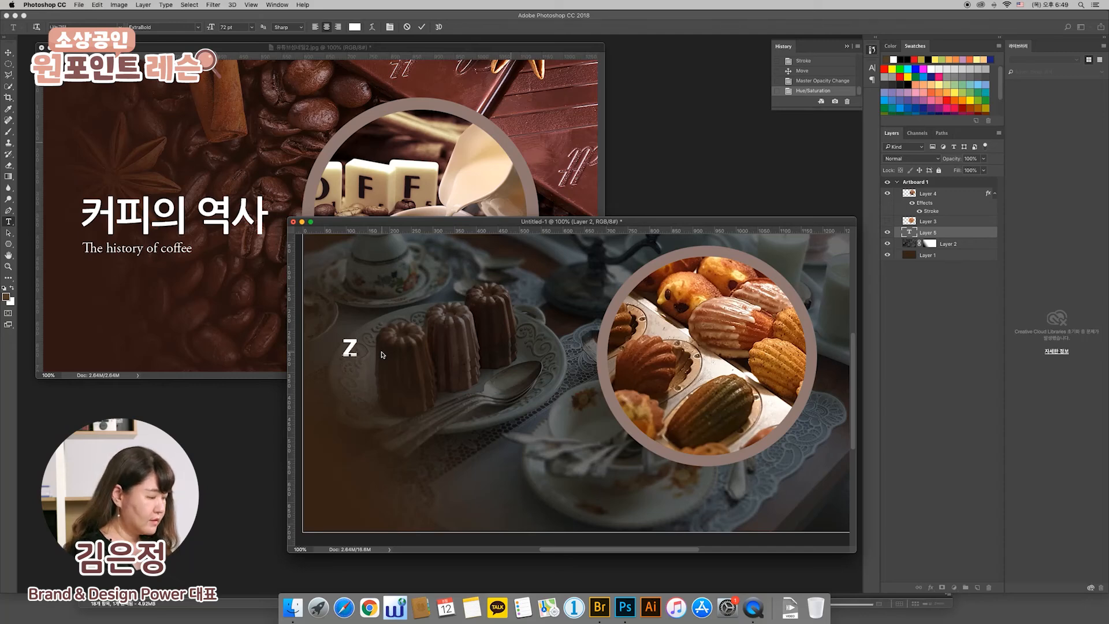
key("BackSpace")
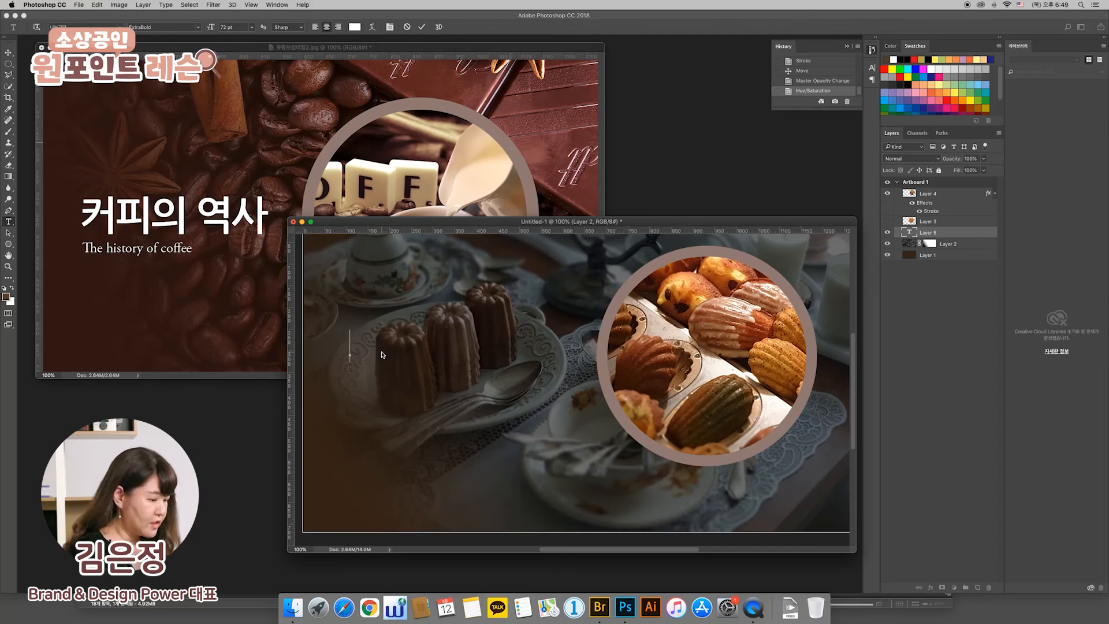
scroll(382, 355, "down", 5)
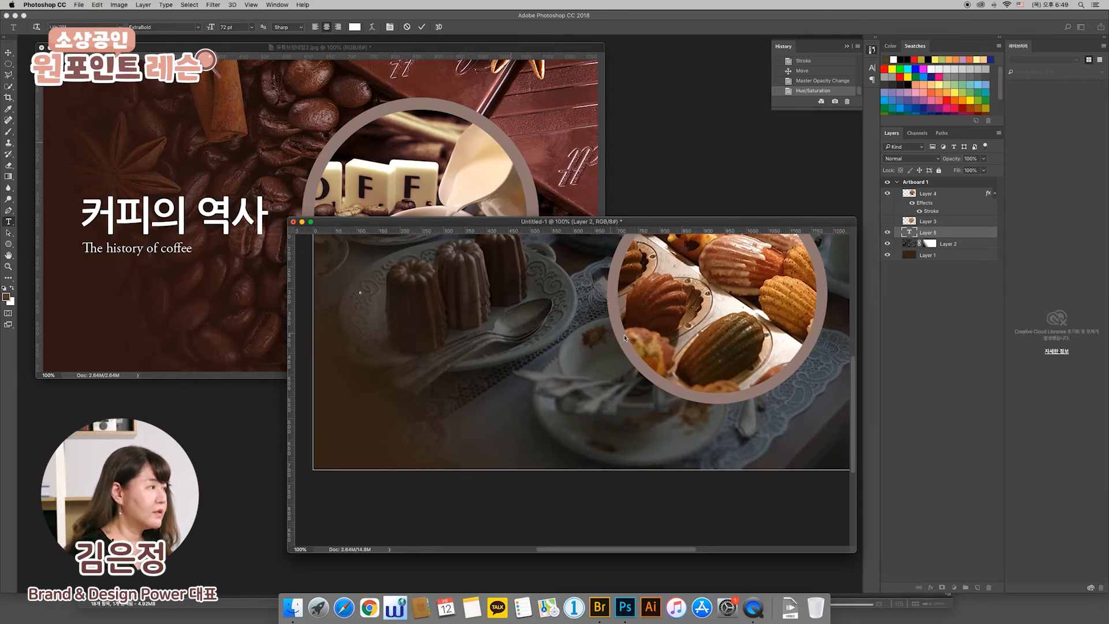
scroll(779, 370, "up", 5)
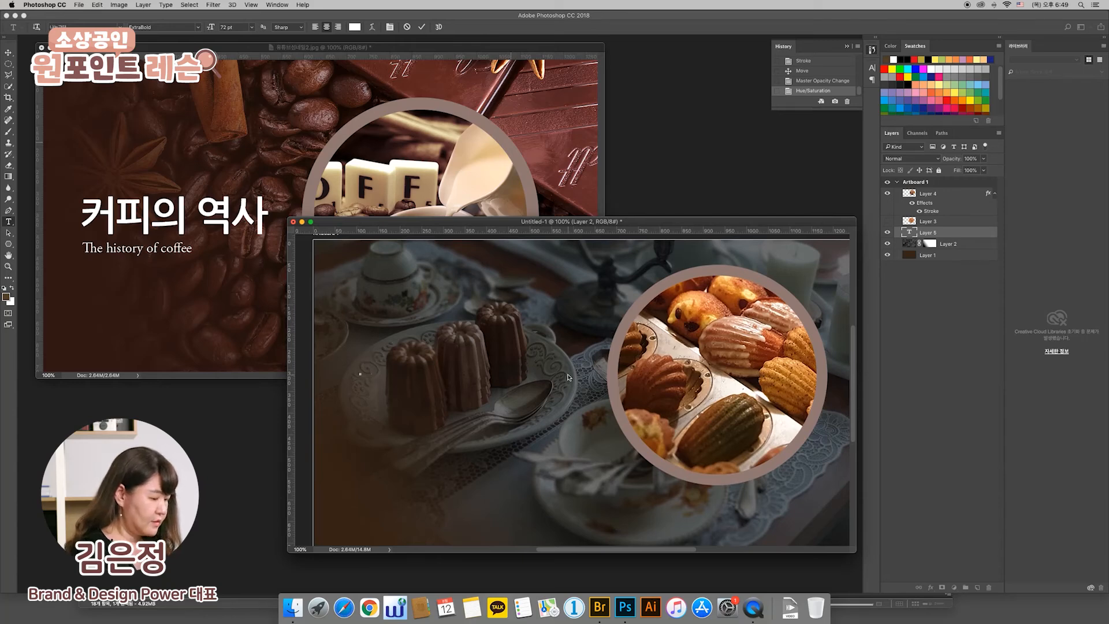
type("el")
key("BackSpace")
key("BackSpace")
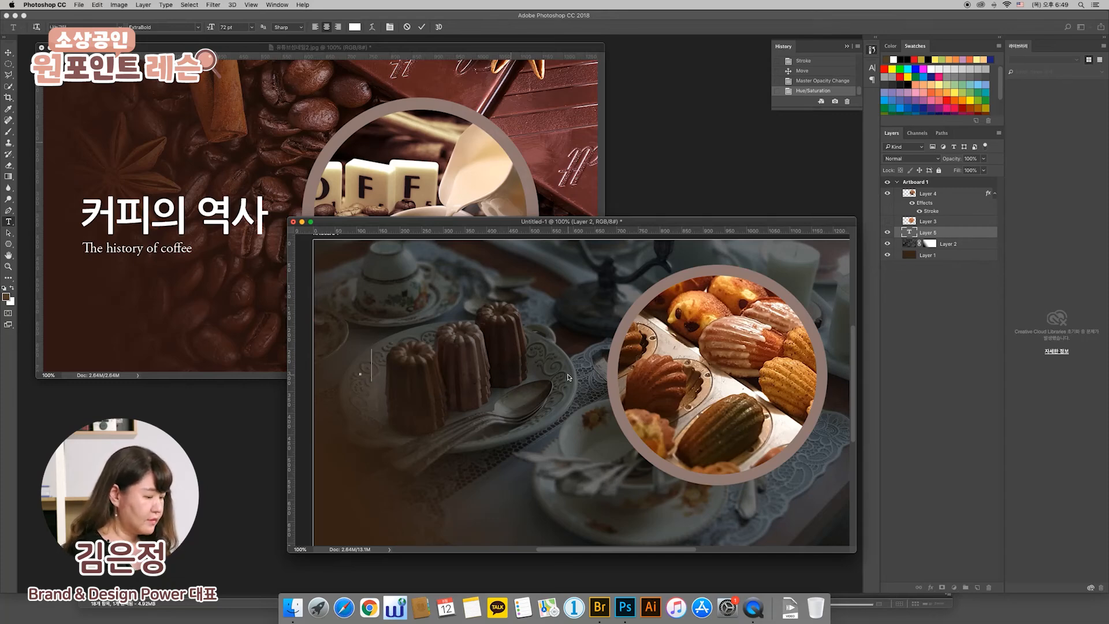
- Enter the title text "Dessert of history" on the new text layer
type("D")
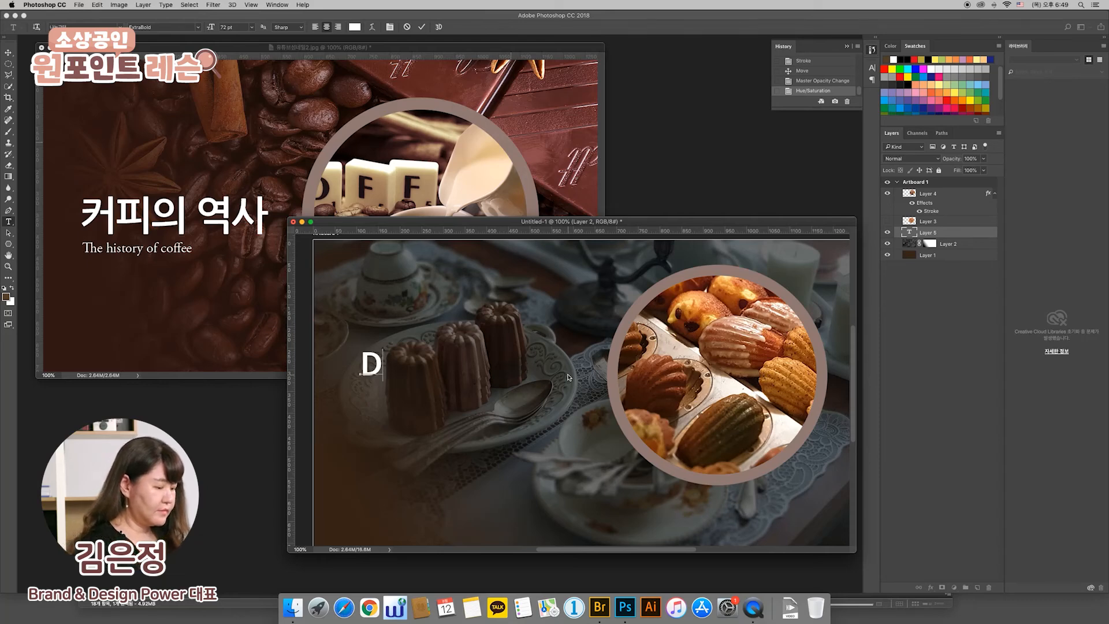
type("ess")
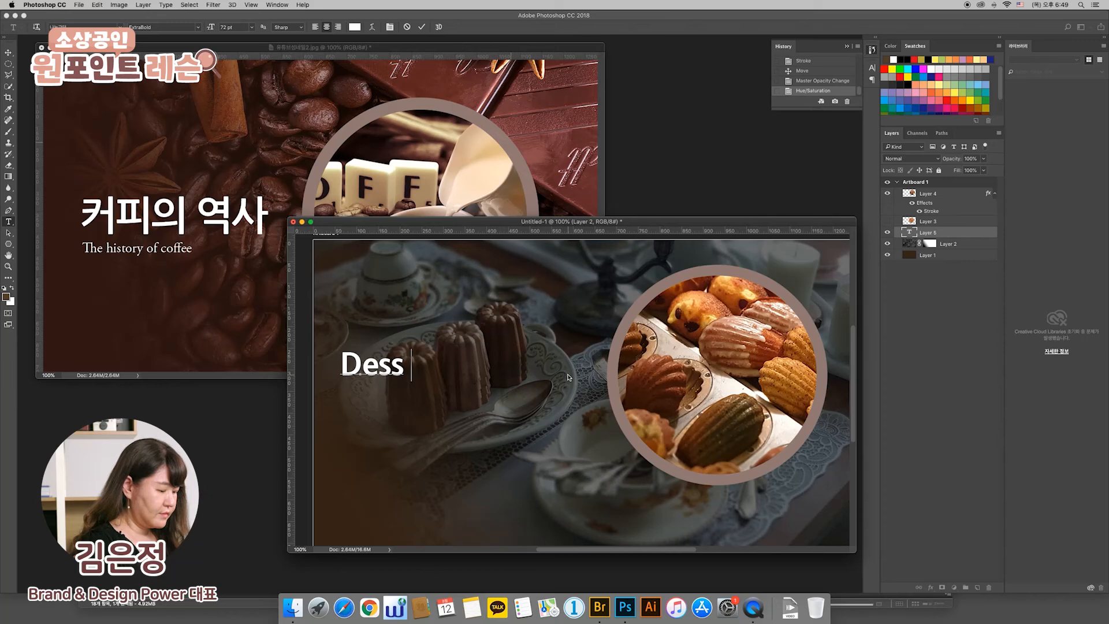
type("ert of")
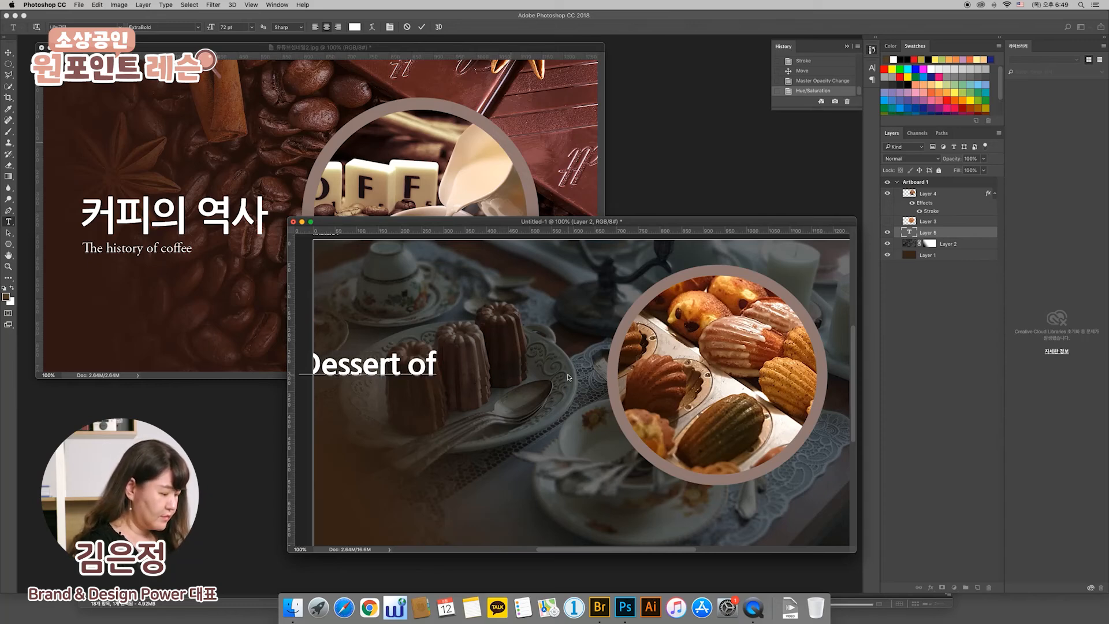
type(" his")
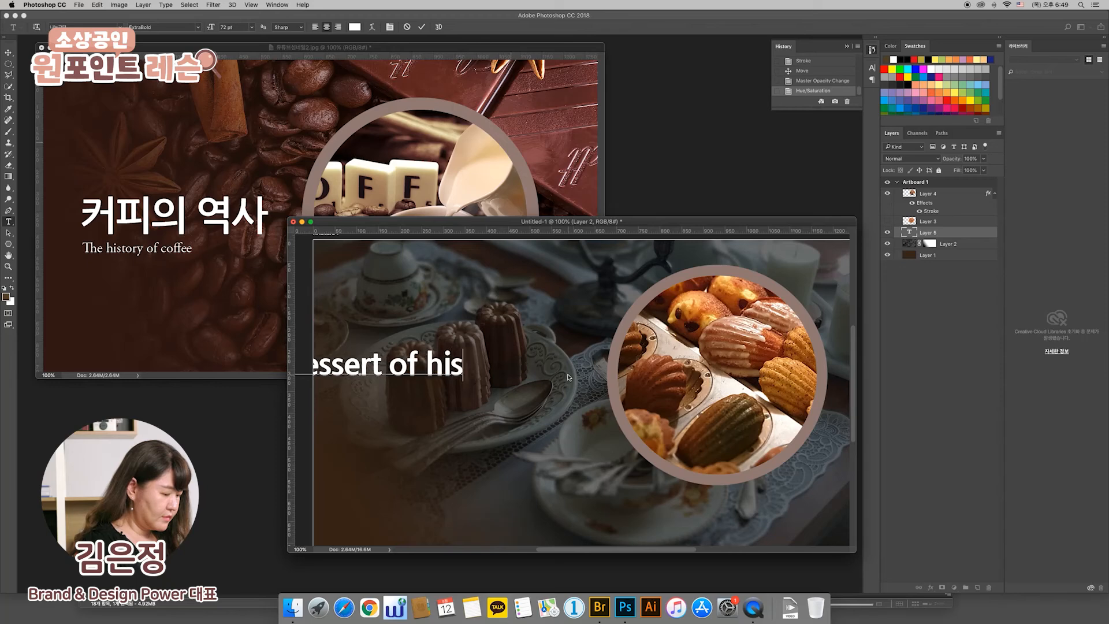
type("tory")
scroll(561, 364, "left", 5)
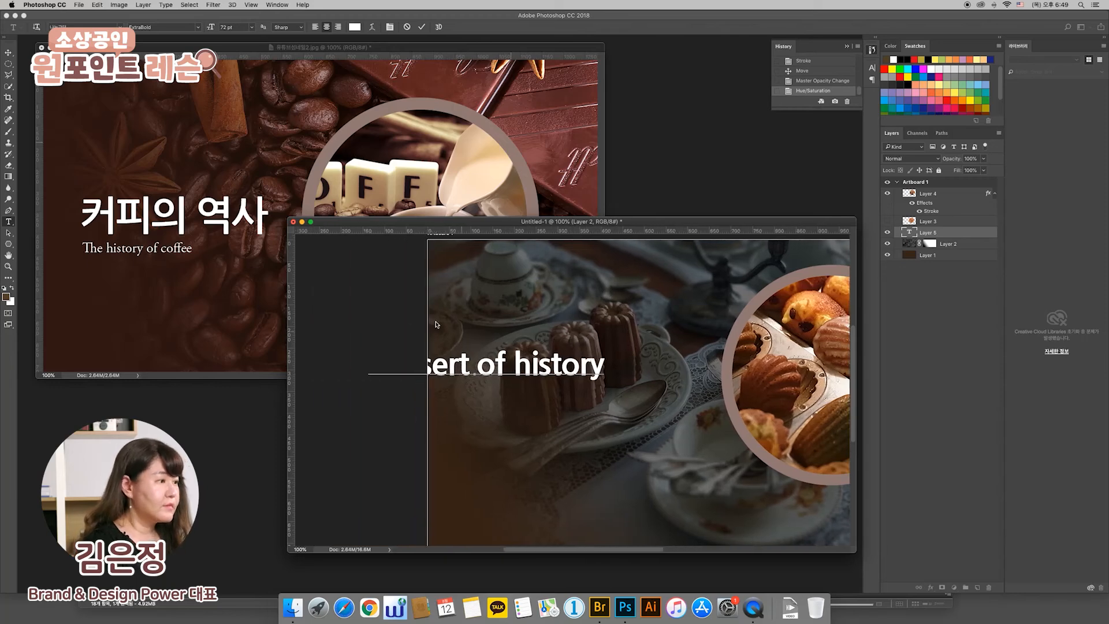
scroll(549, 345, "down", 2)
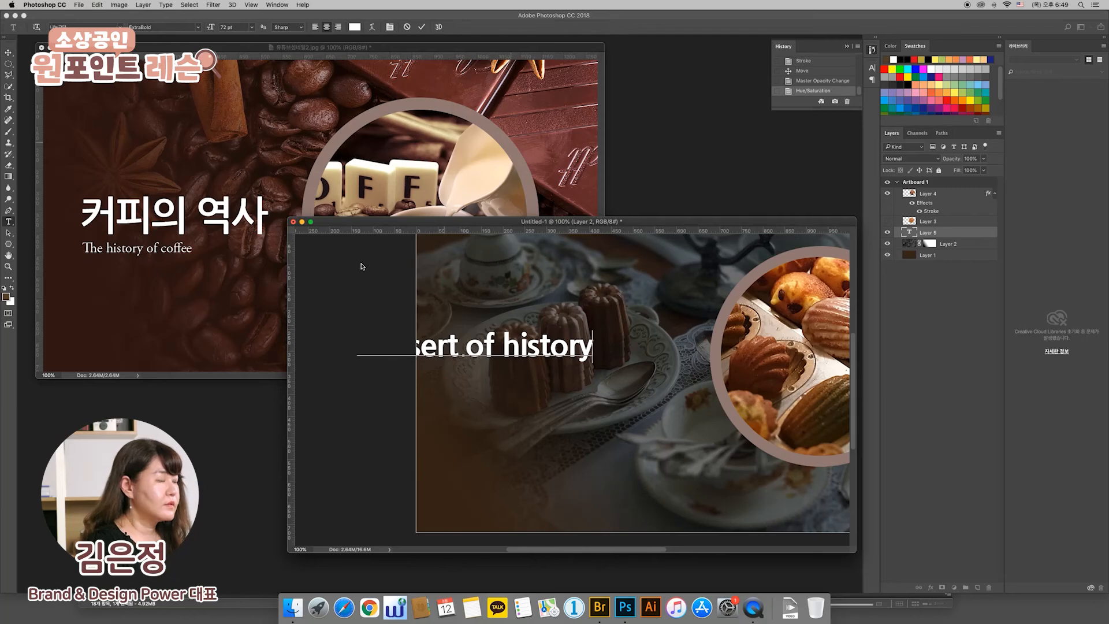
- Move the title right and slightly down so it lies fully on the artboard, and shift the Untitled-1 window left
left_click(10, 58)
left_click_drag(538, 354, 633, 373)
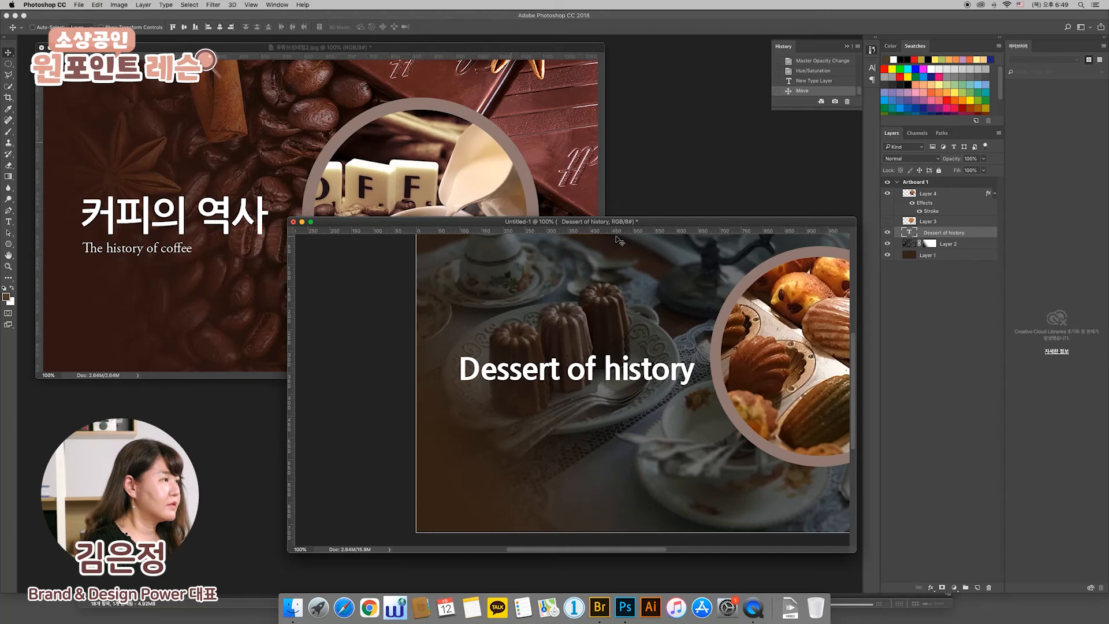
left_click_drag(650, 224, 525, 225)
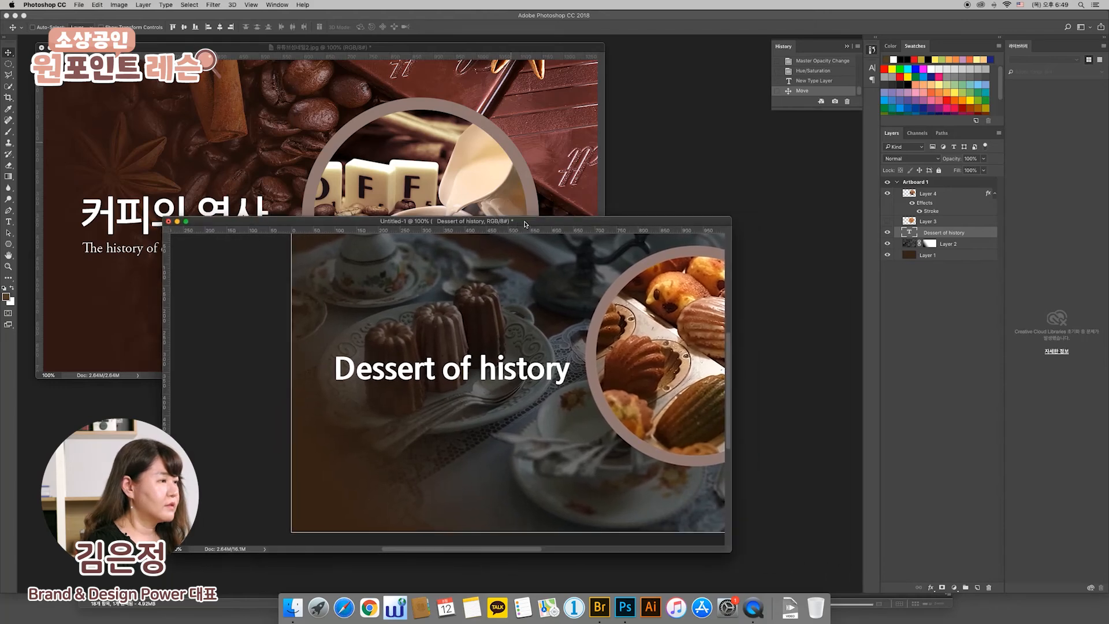
- Delete "history" from the end of the title and insert "History" with a capital H before "Dessert"
left_click(9, 222)
left_click_drag(478, 372, 574, 376)
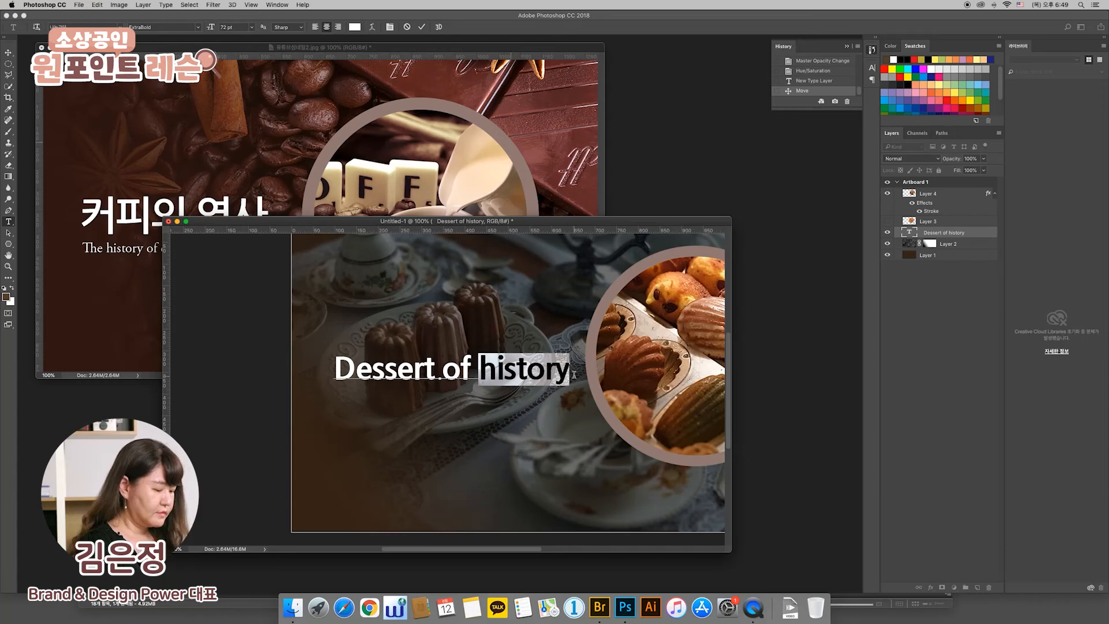
key("BackSpace")
scroll(574, 374, "right", 2)
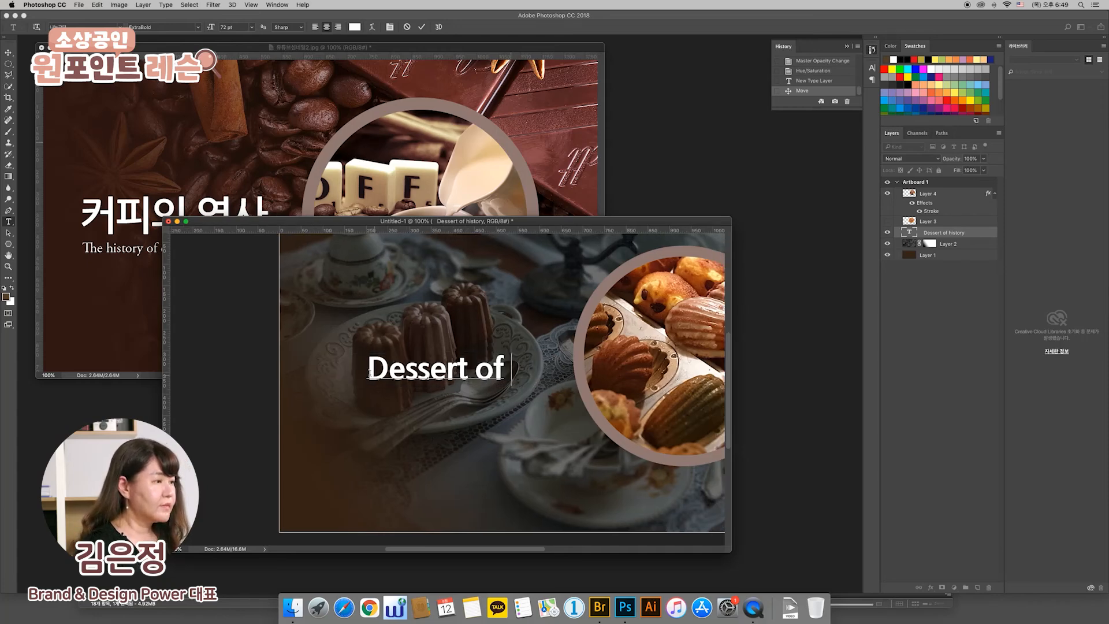
left_click(368, 373)
type("history")
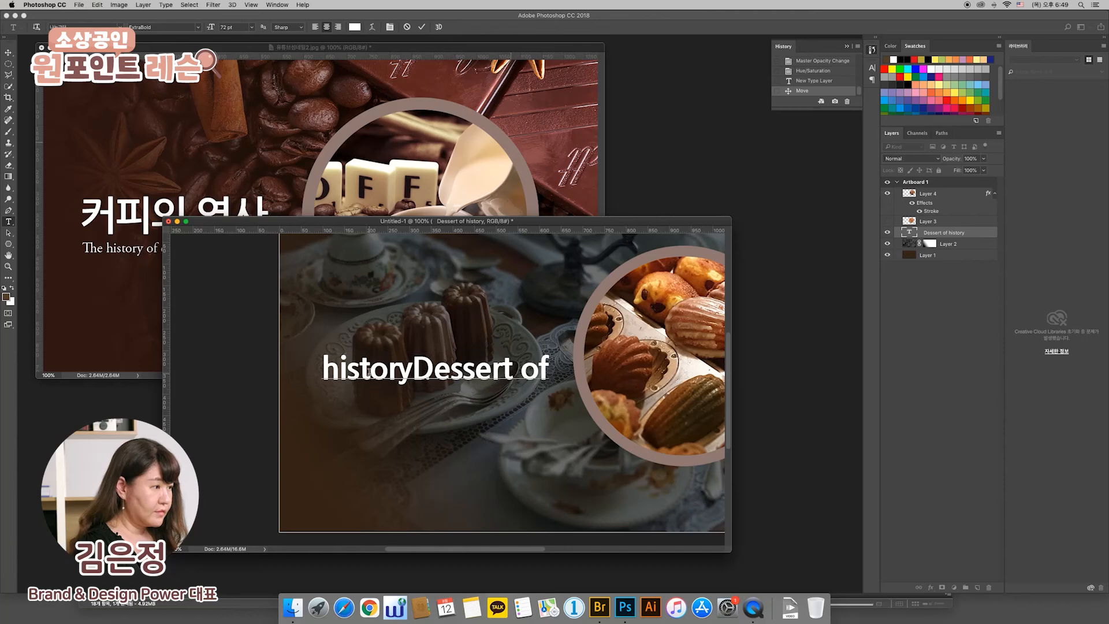
scroll(454, 379, "right", 2)
left_click_drag(329, 370, 319, 369)
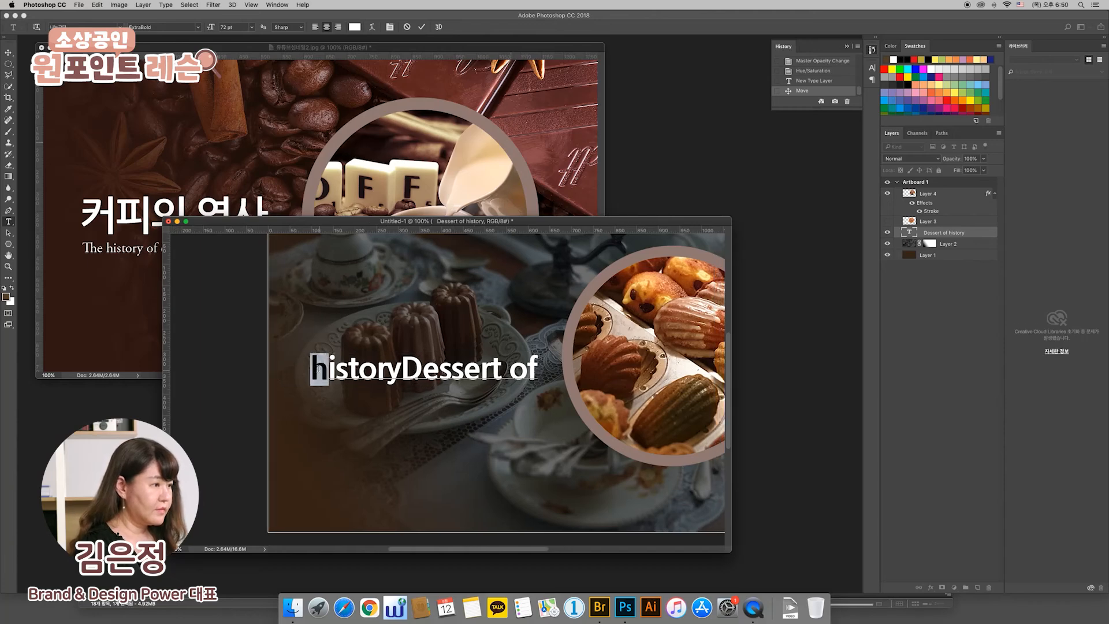
type("H")
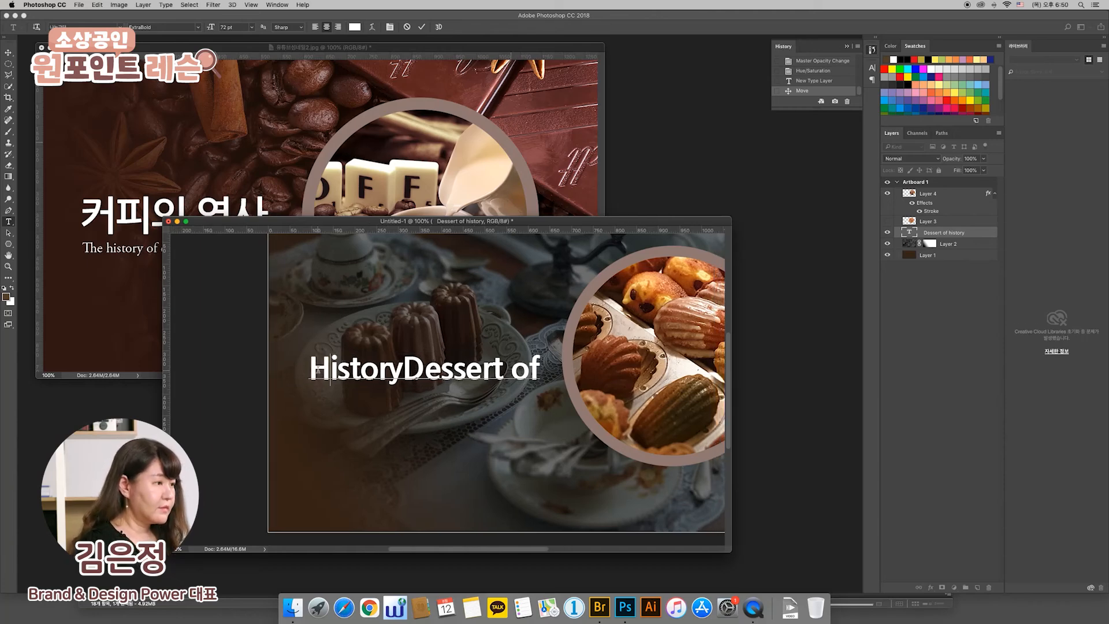
- Insert "of" before "Dessert", remove the trailing "of" and stray space so the title reads "History of Dessert", and nudge it slightly
scroll(322, 398, "right", 10)
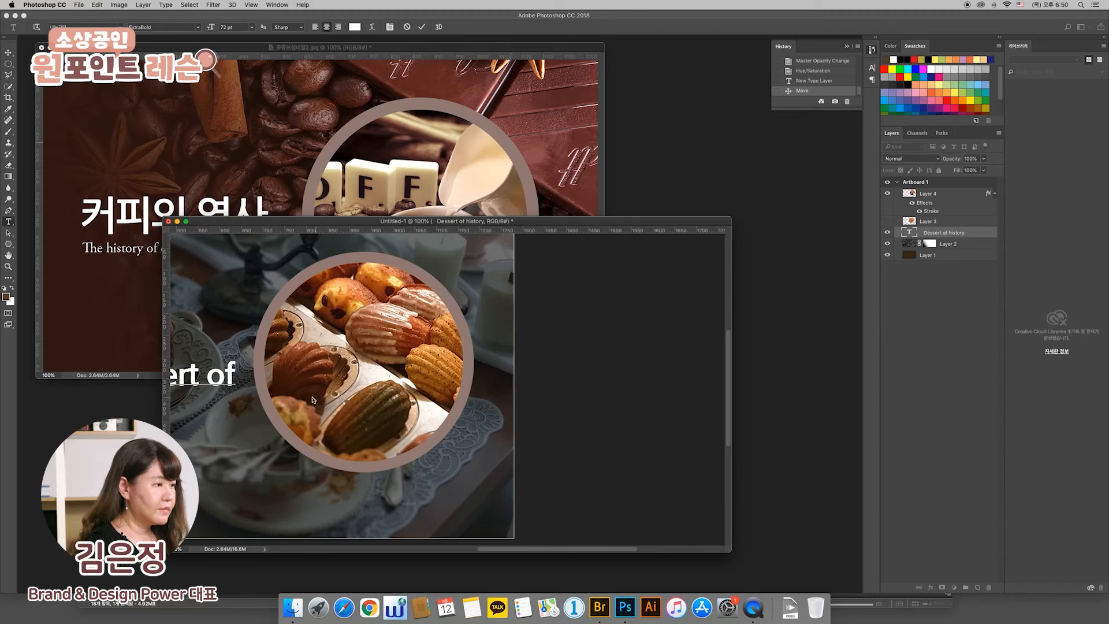
left_click_drag(515, 551, 436, 550)
left_click(374, 376)
type("of Dess")
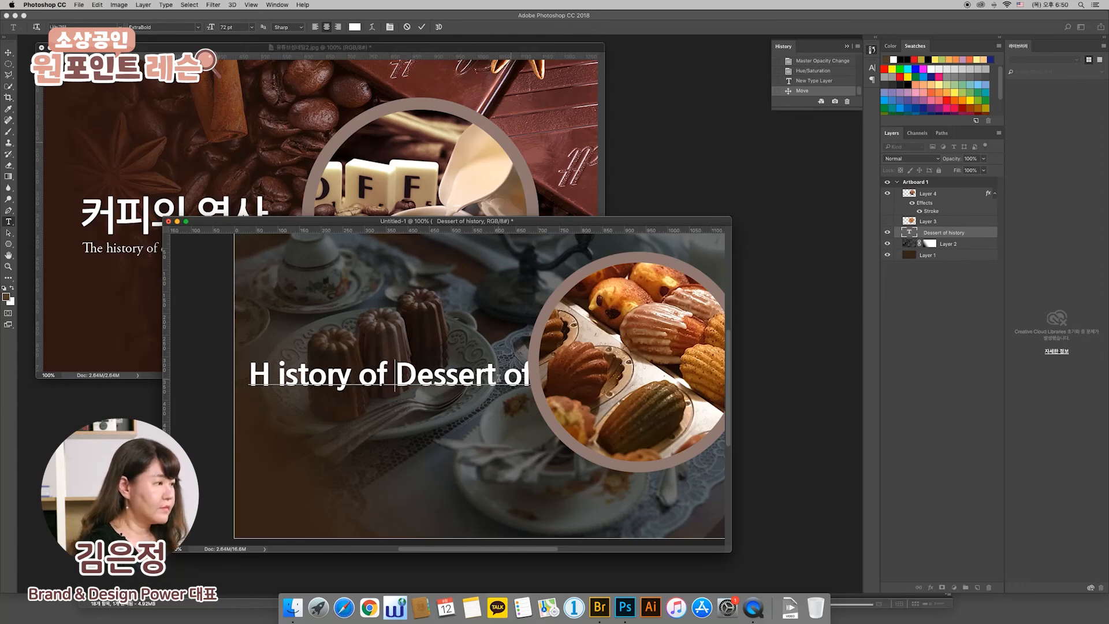
left_click_drag(502, 375, 546, 378)
key("BackSpace")
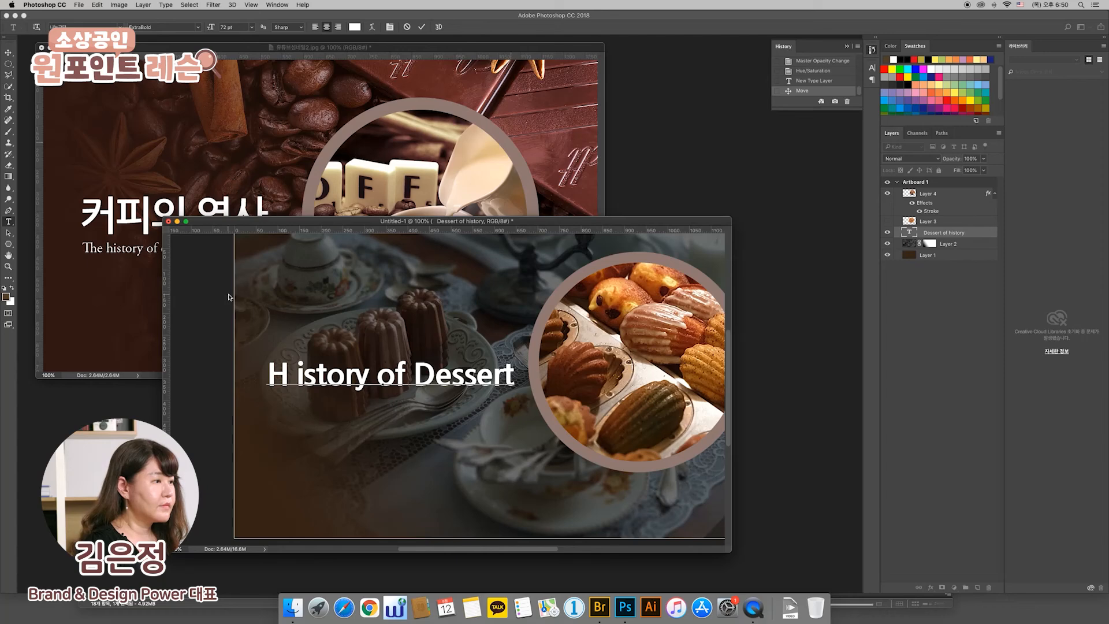
key("BackSpace")
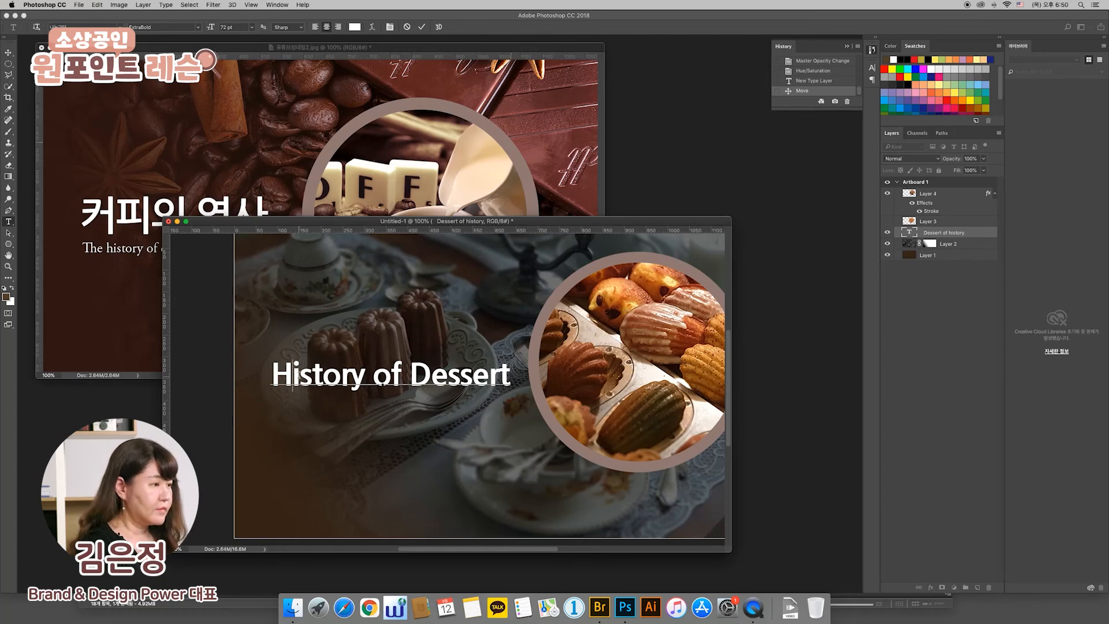
left_click(8, 52)
mouse_move(394, 382)
left_mouse_down()
mouse_move(394, 354)
mouse_move(396, 380)
left_mouse_up()
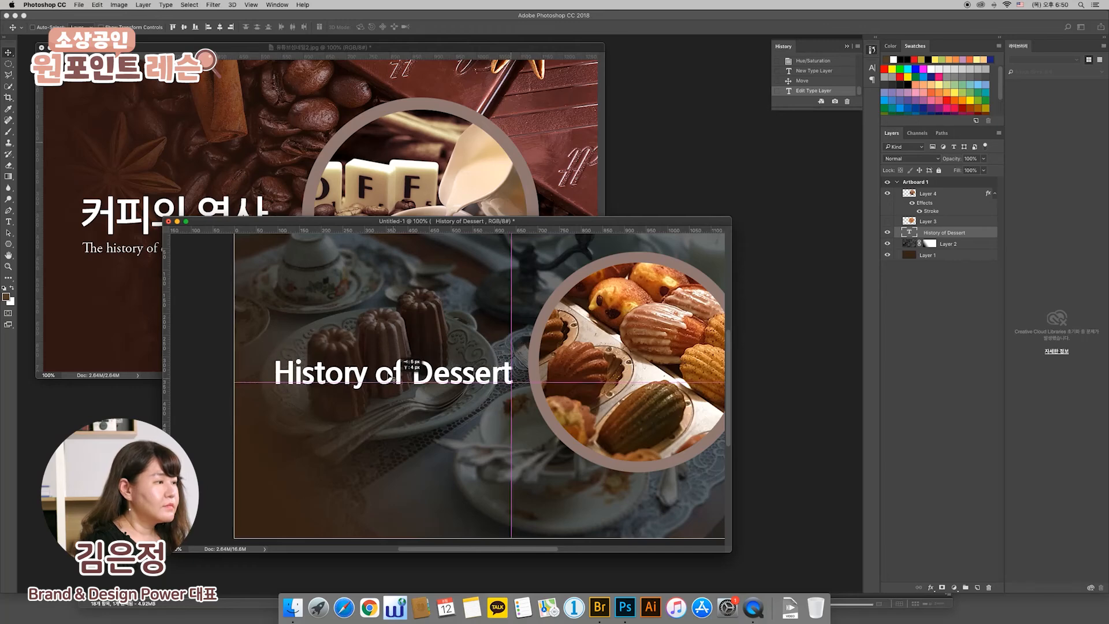
- Break the title into three lines: "History", "of" and "Dessert"
left_click(9, 222)
left_click(377, 374)
key("Return")
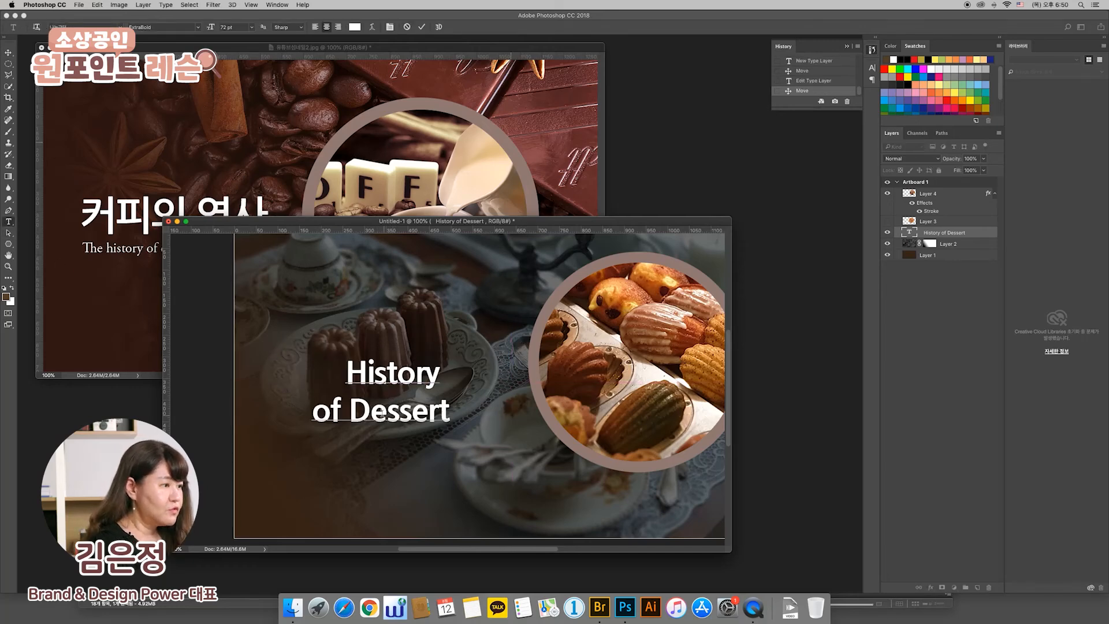
left_click(347, 411)
key("Return")
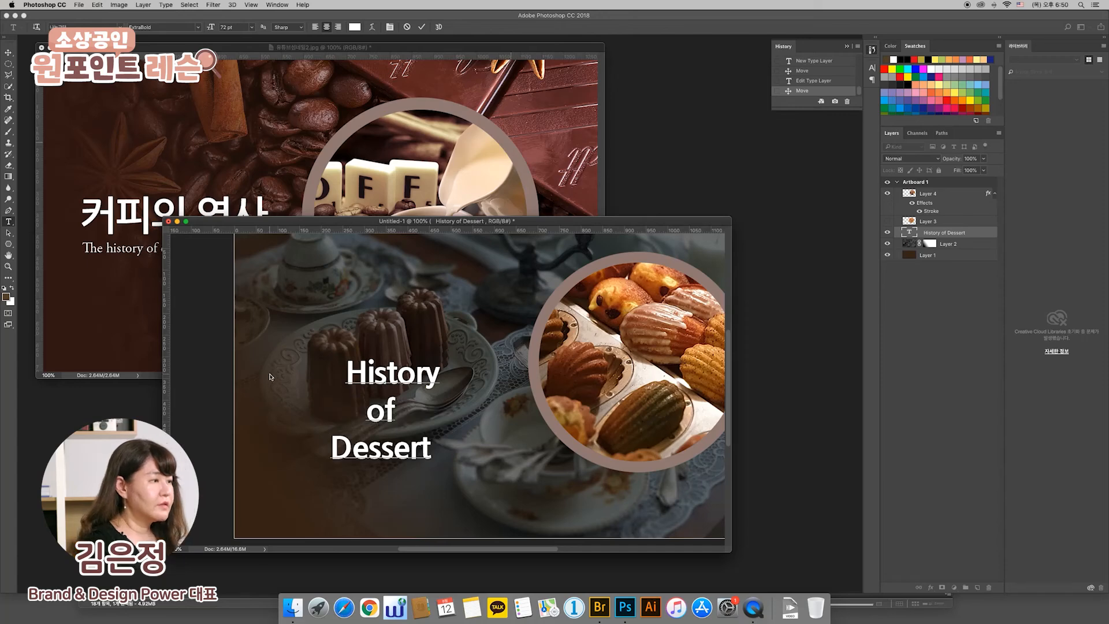
left_click(8, 52)
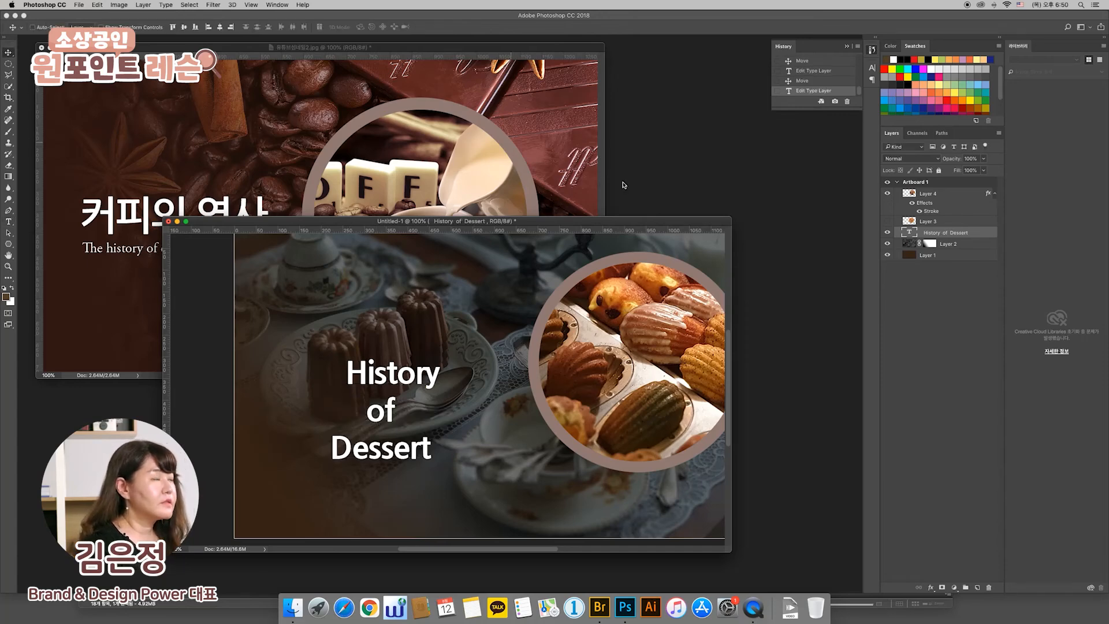
- Left-align the three-line title and delete the stray characters in front of "History"
double_click(909, 233)
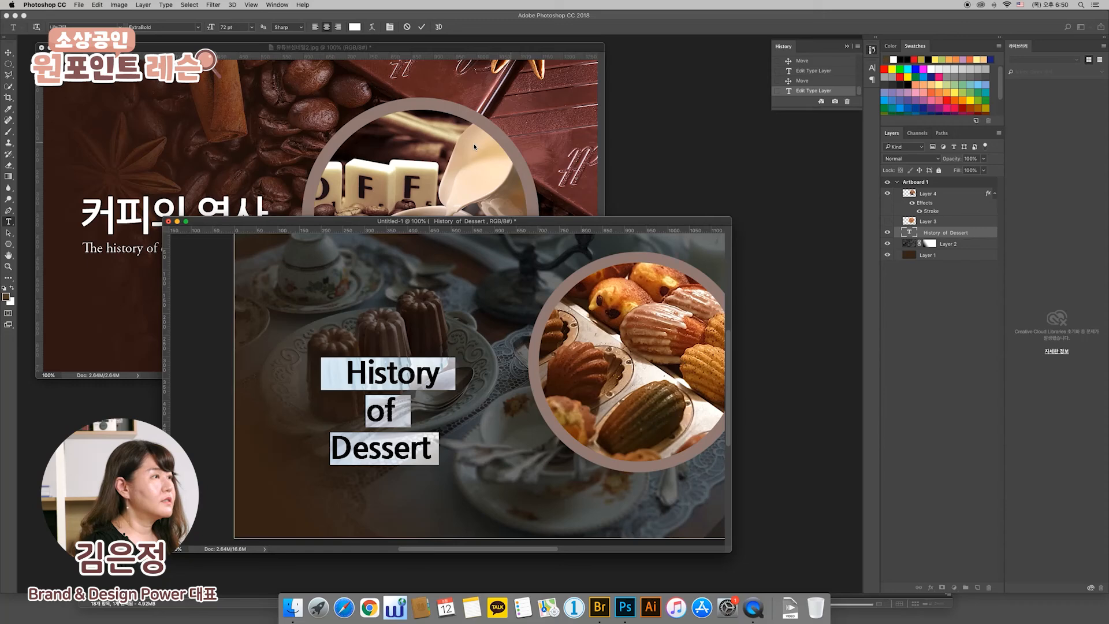
left_click(315, 27)
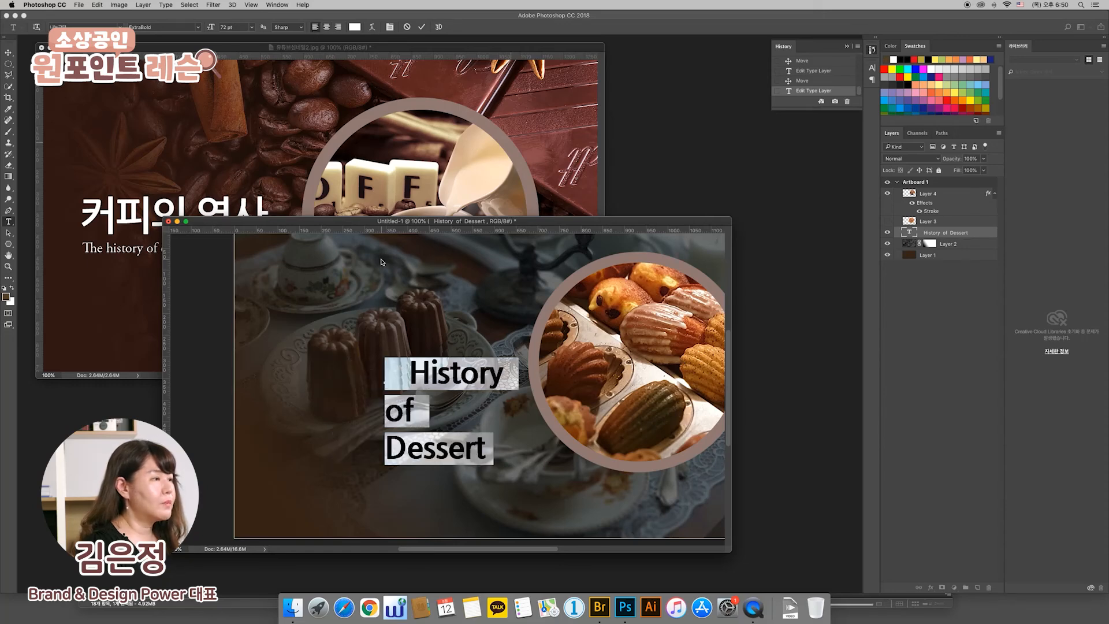
left_click(413, 377)
key("BackSpace")
key("BackSpace")
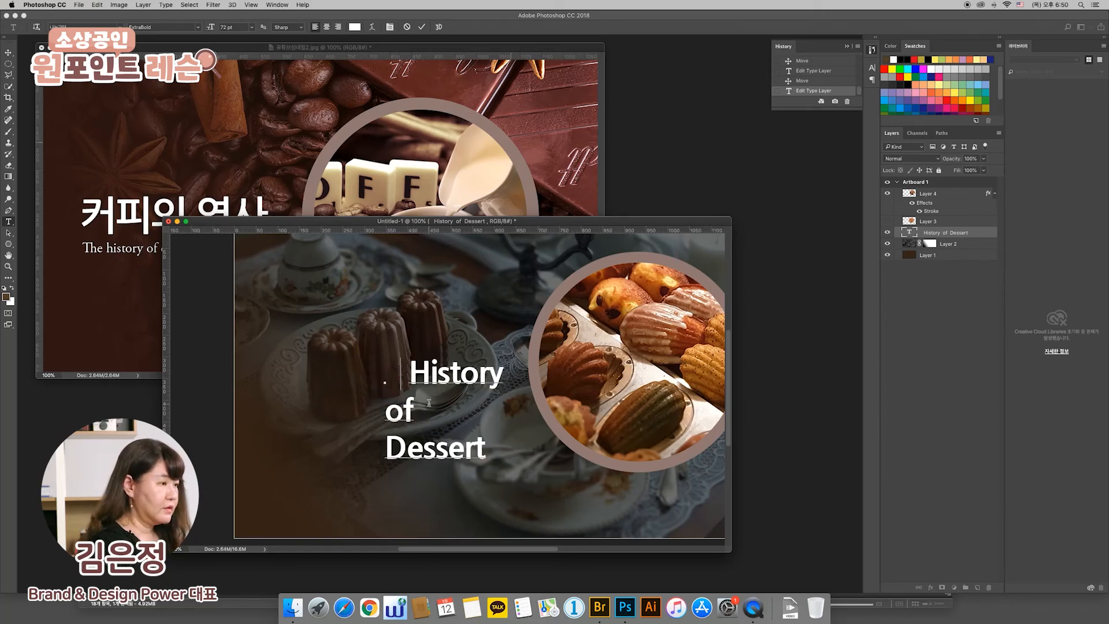
key("BackSpace")
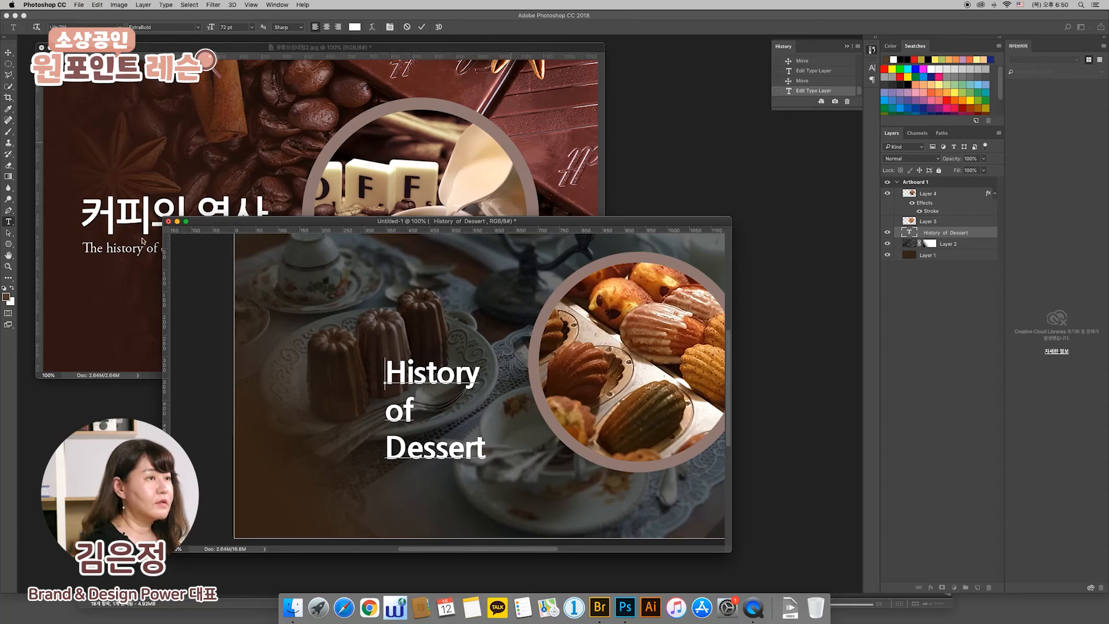
- Enlarge the title proportionally to about 149% and place it in the artboard's lower-left corner
left_click(8, 52)
left_click_drag(410, 413, 306, 388)
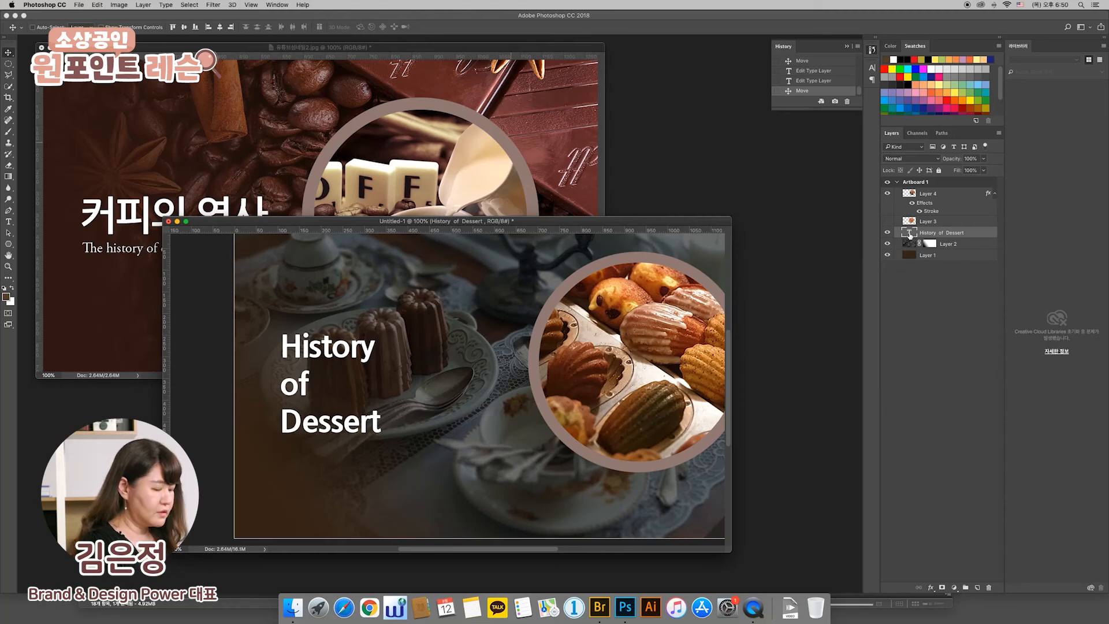
key("super+t")
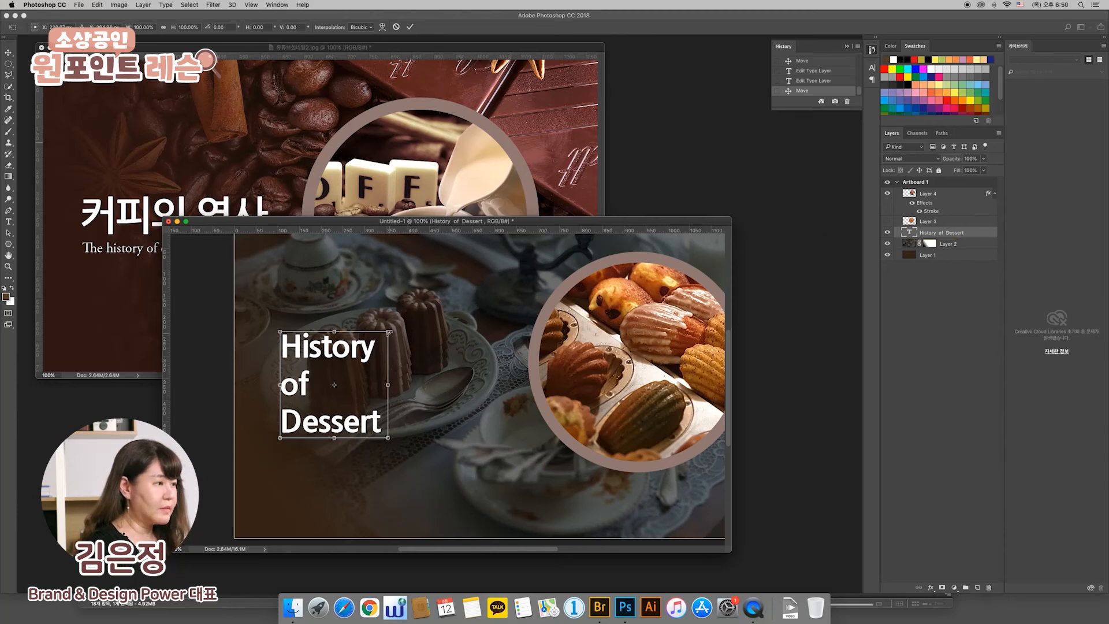
left_click_drag(389, 331, 440, 282)
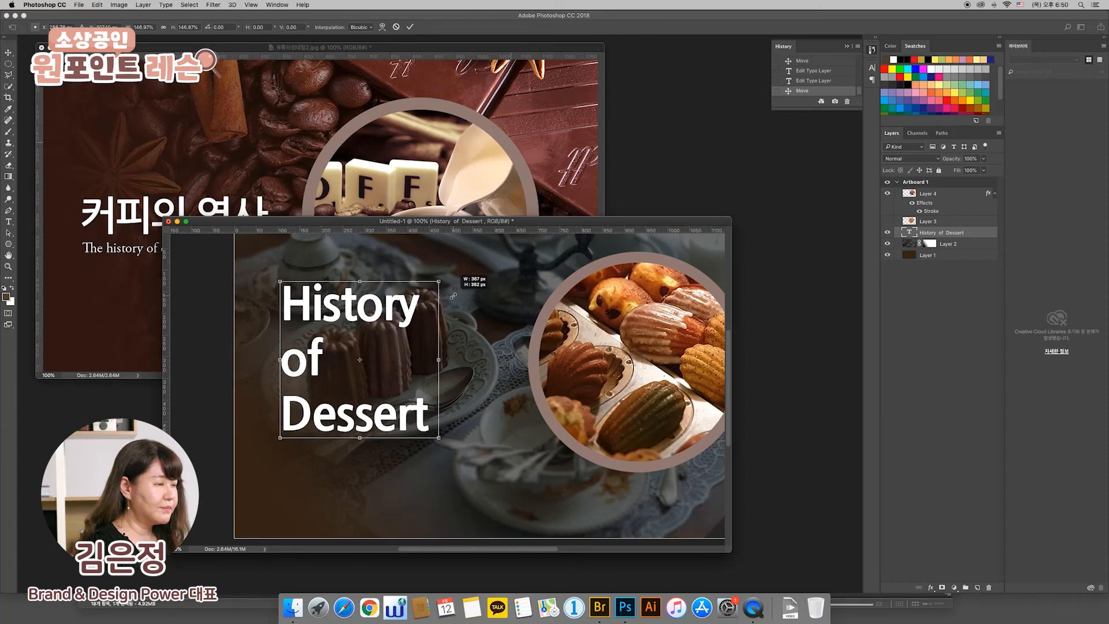
left_click_drag(330, 418, 305, 494)
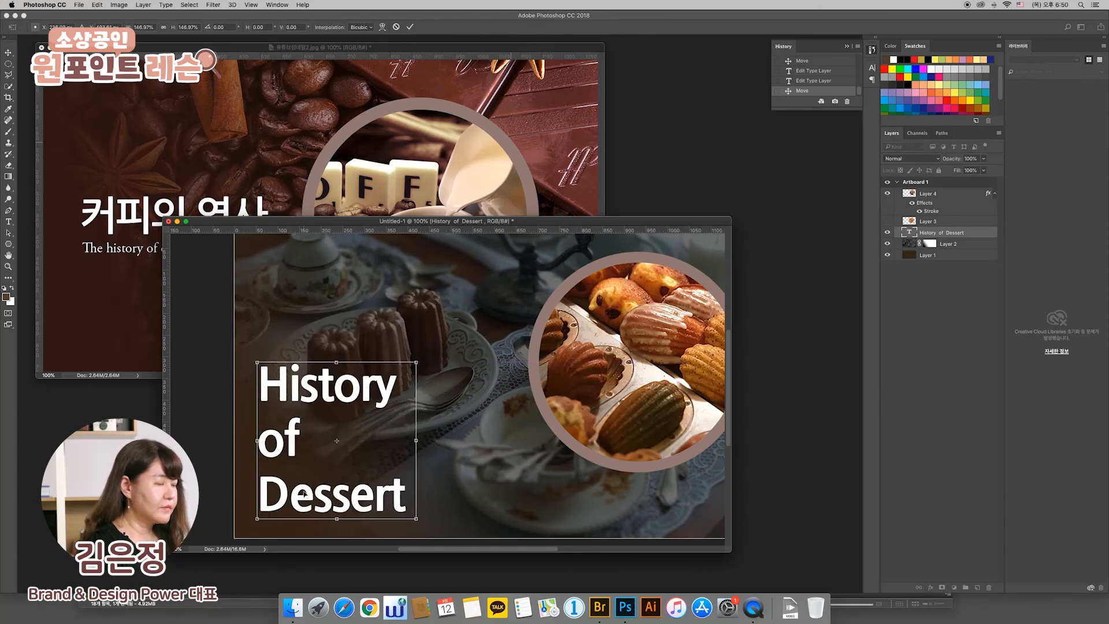
left_click(8, 54)
left_click(642, 191)
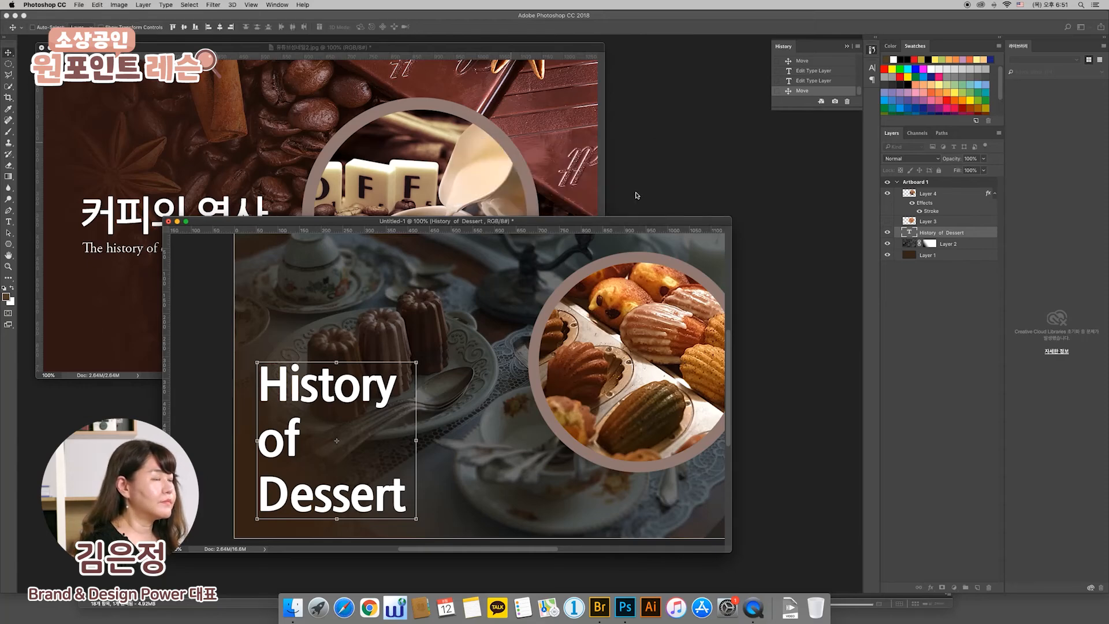
left_click_drag(363, 388, 366, 392)
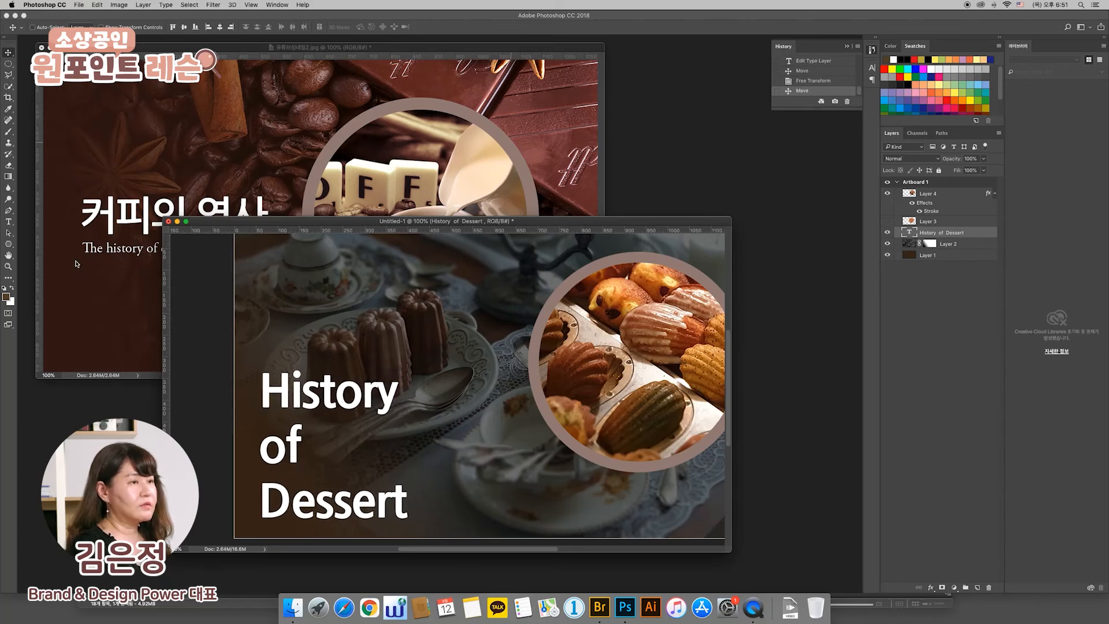
- Reduce the word "of" in the title to 72 pt
left_click(8, 222)
left_click_drag(259, 446, 298, 453)
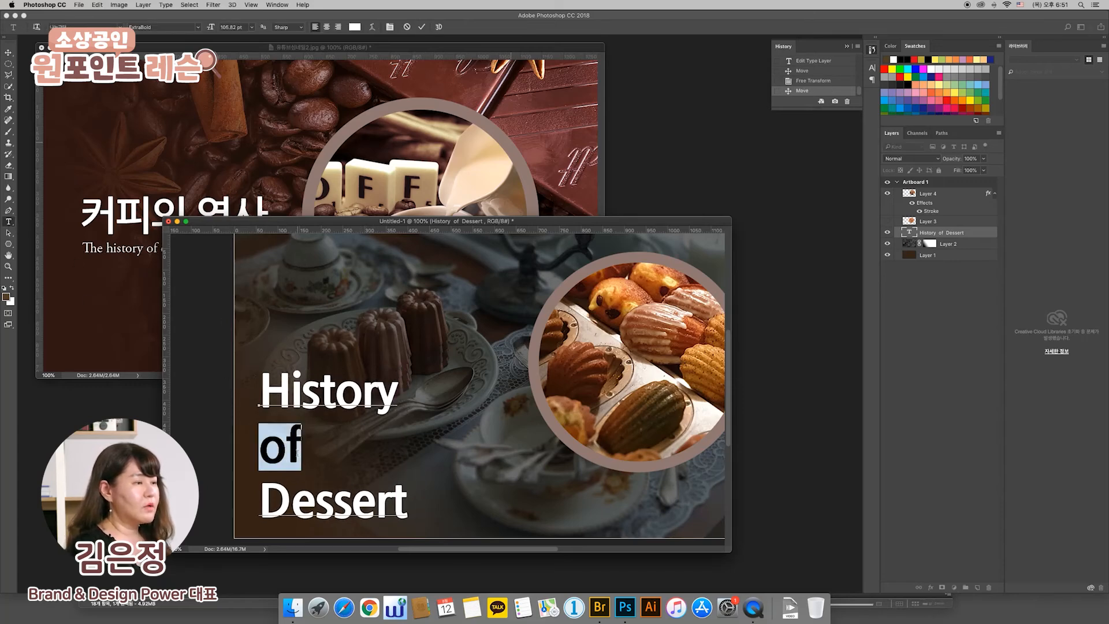
left_click(252, 27)
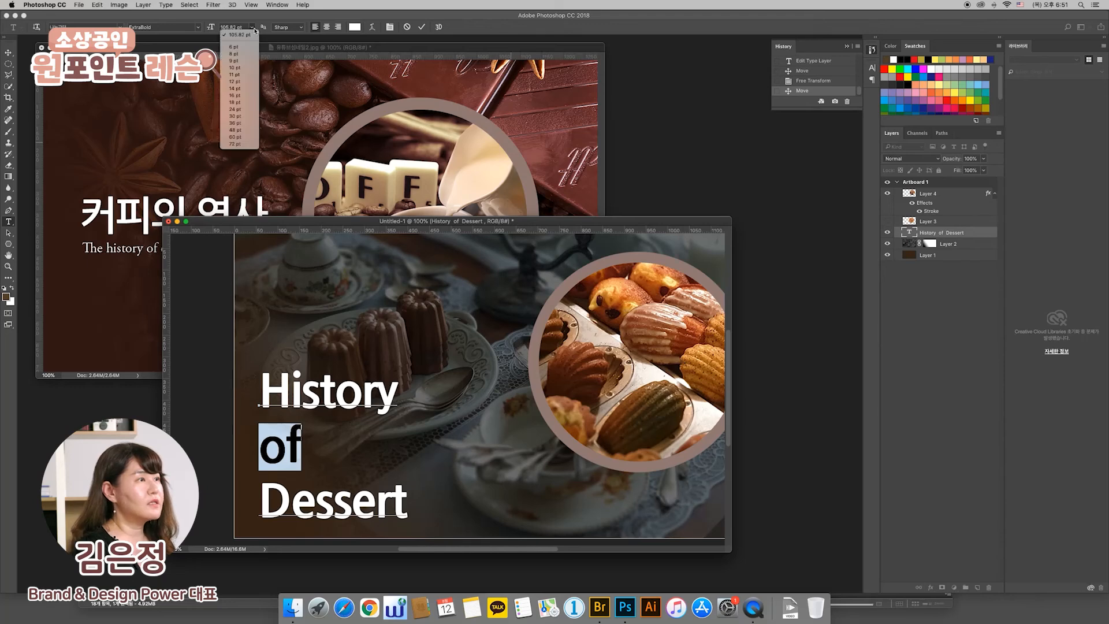
left_click(231, 144)
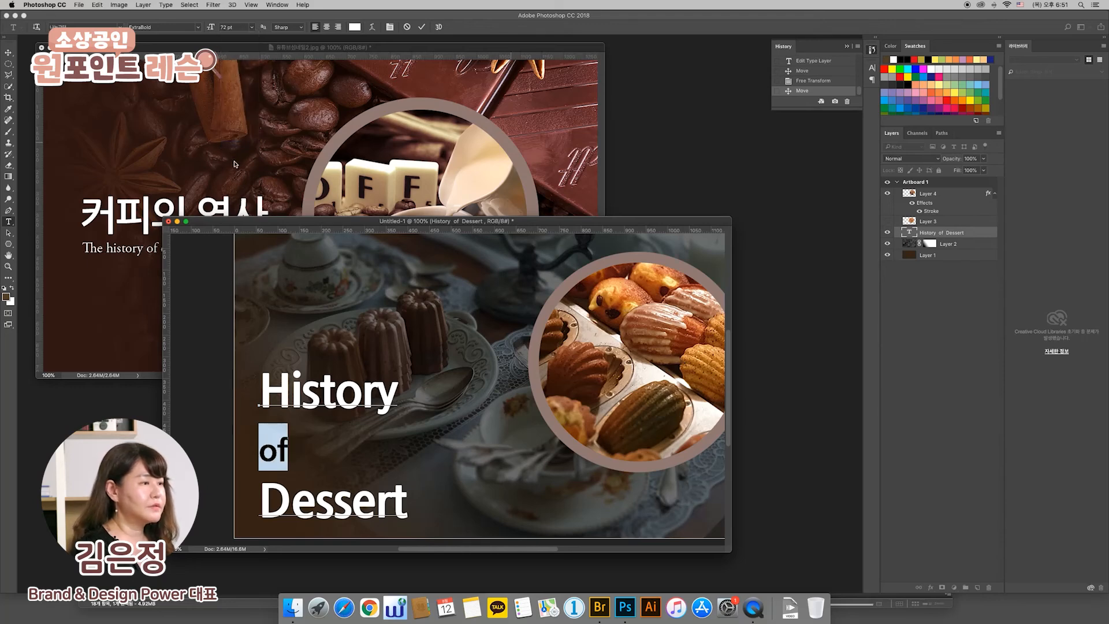
left_click(8, 52)
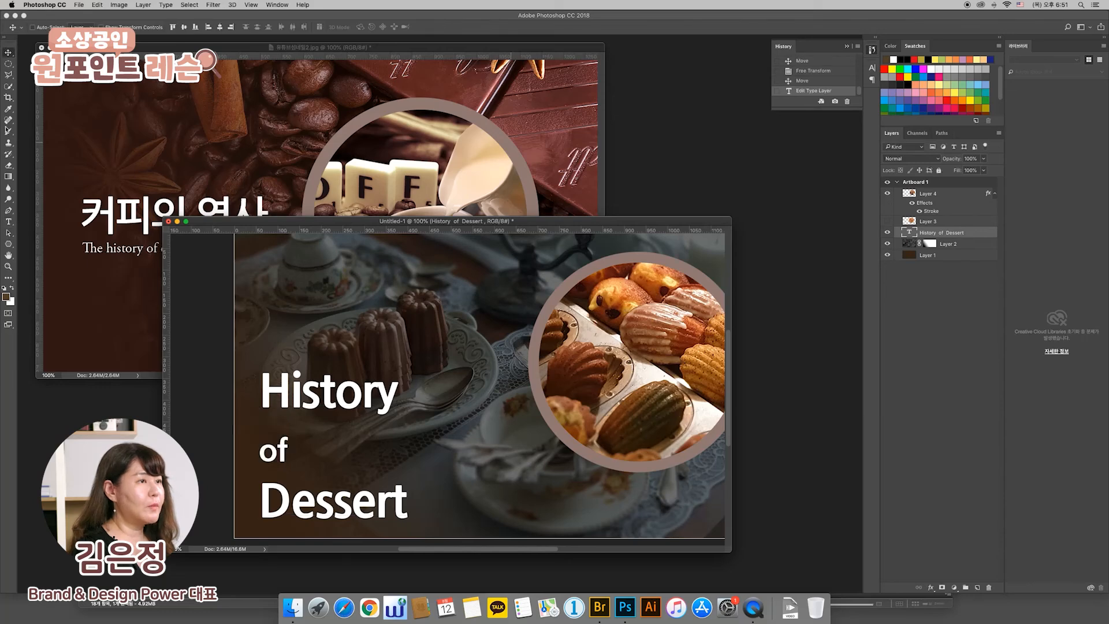
- Join "Dessert" onto the same line as "of" and lower the two-line title towards the artboard's bottom-left corner
left_click(9, 222)
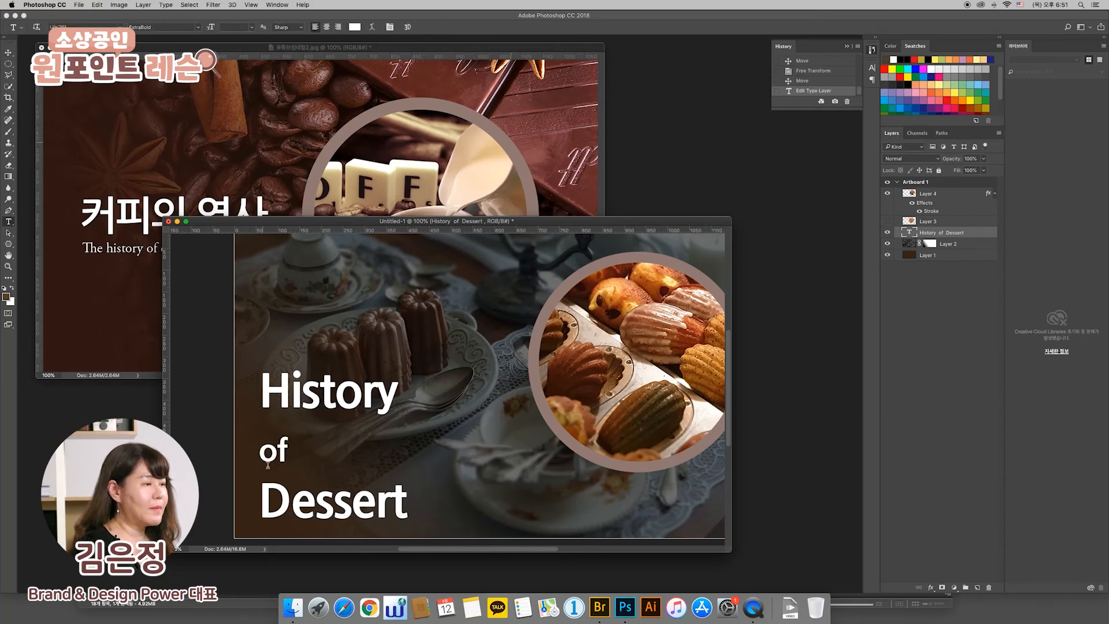
left_click(269, 491)
key("BackSpace")
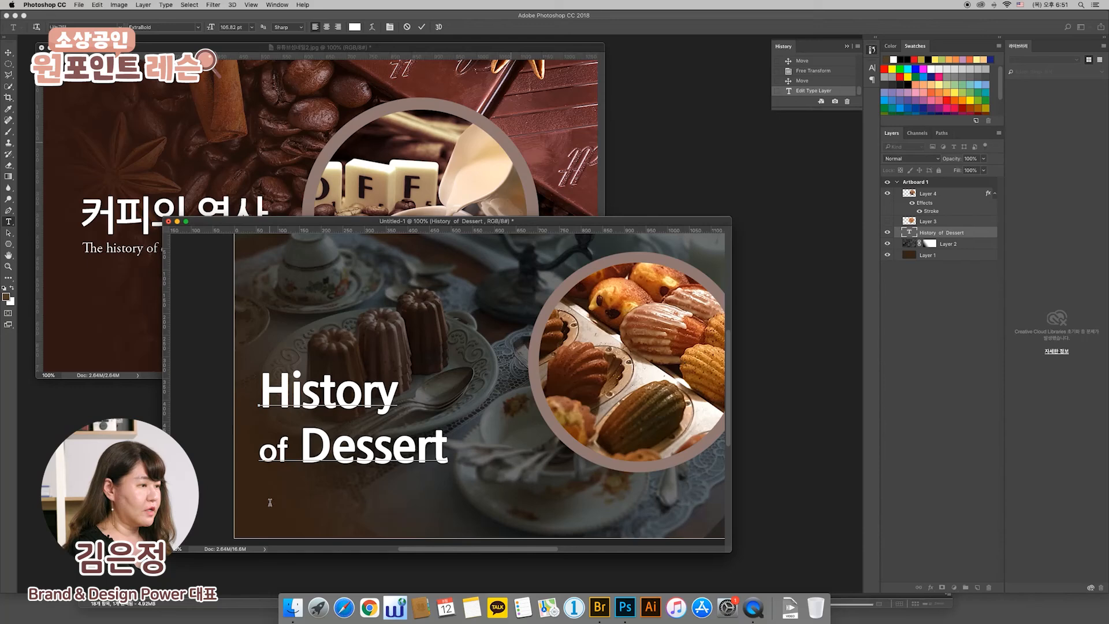
left_click(8, 52)
left_click_drag(349, 413, 358, 437)
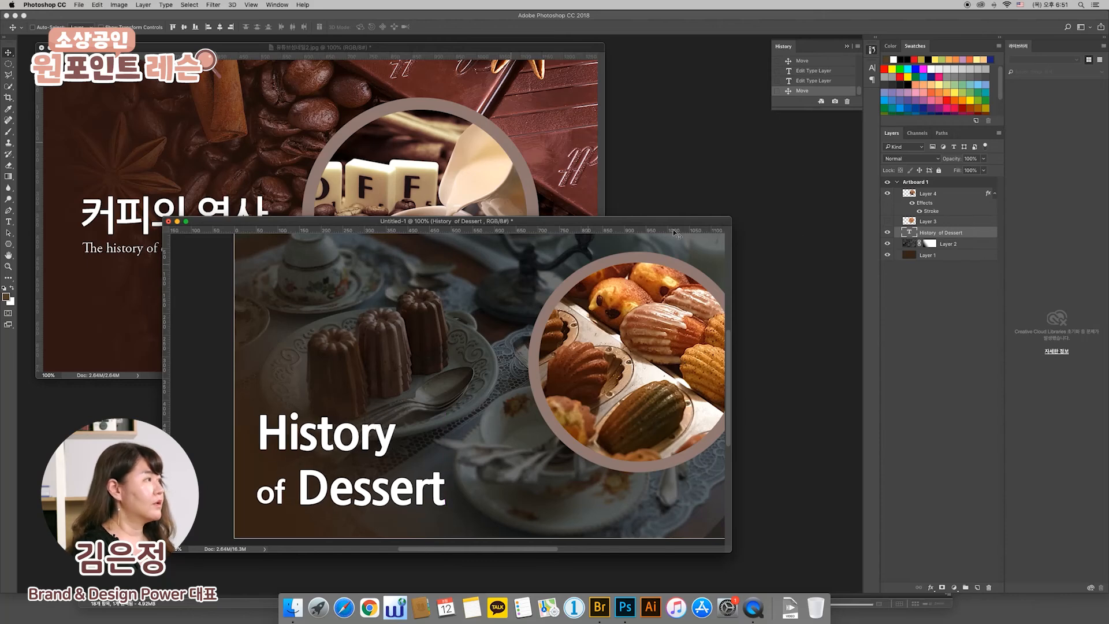
double_click(909, 232)
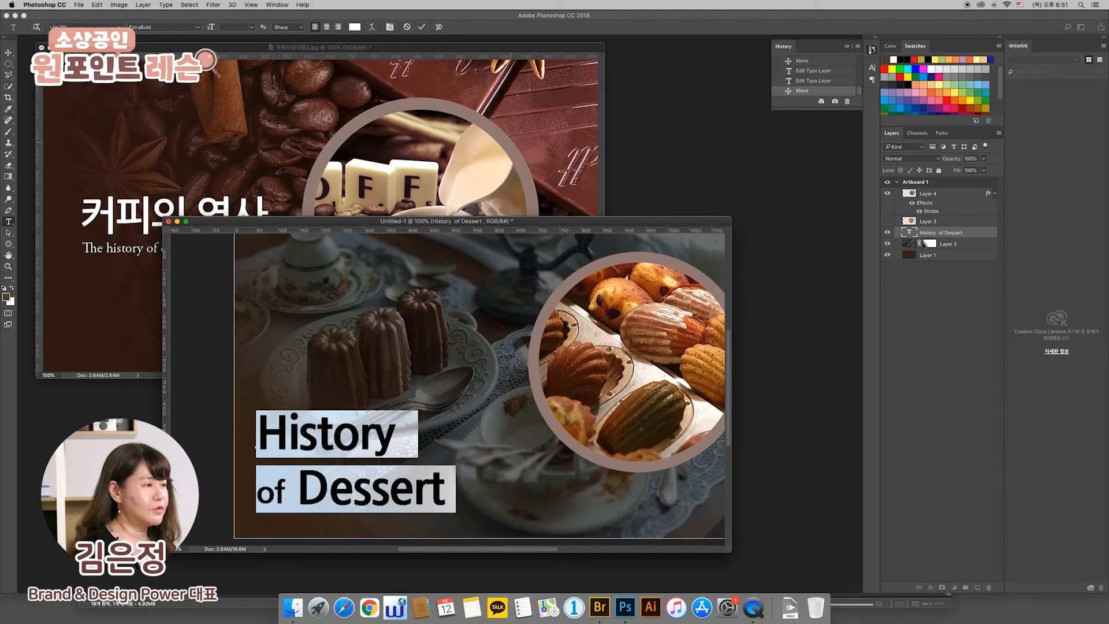
left_click(9, 52)
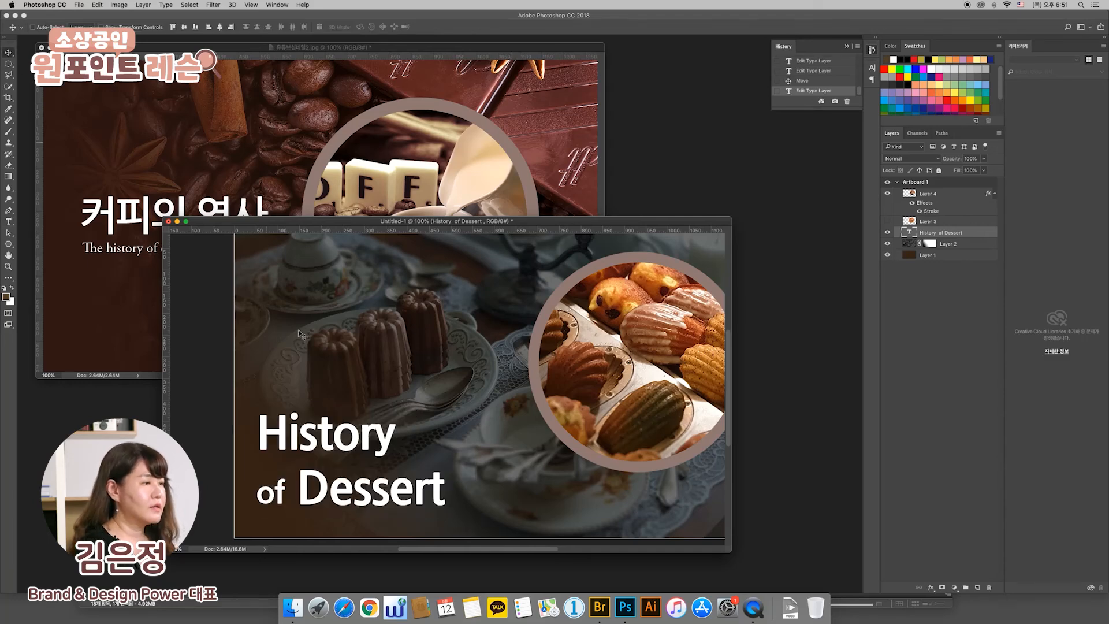
left_click_drag(357, 442, 358, 444)
- Move the Untitled-1 window to uncover the coffee example's subtitle, and enlarge it to show the whole artboard
left_click_drag(436, 222, 513, 145)
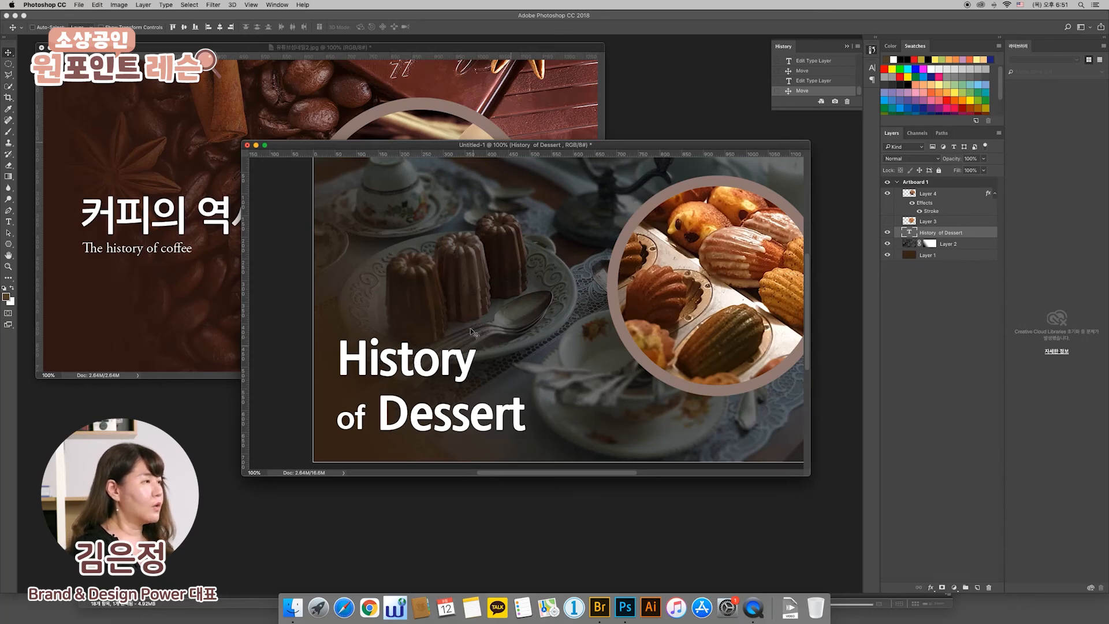
left_click_drag(568, 145, 544, 157)
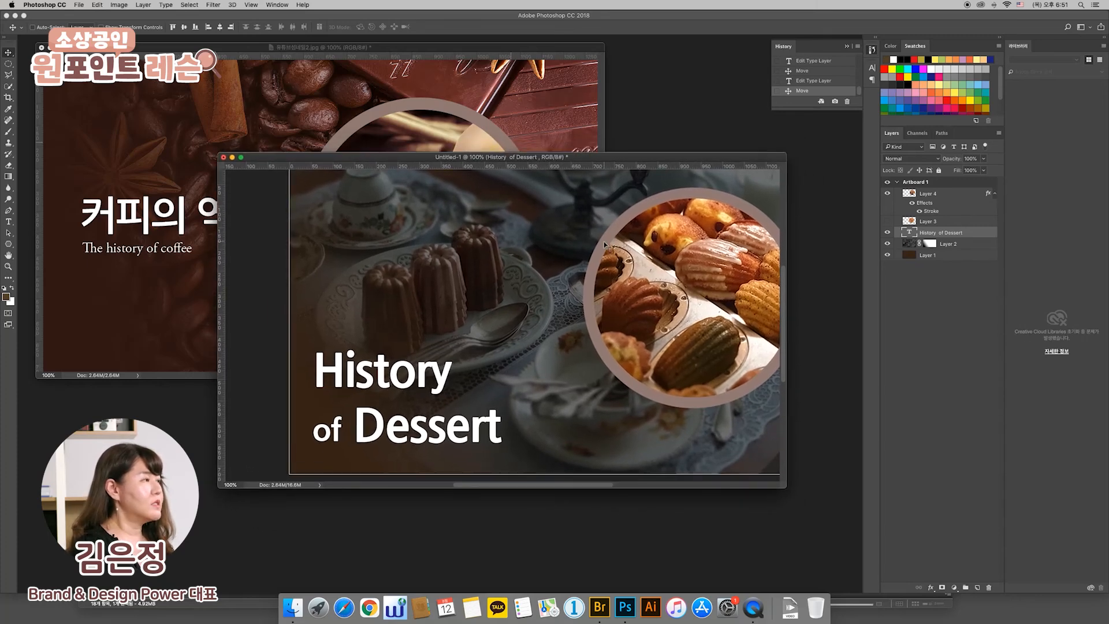
left_click_drag(714, 427, 652, 425)
left_click_drag(786, 489, 833, 516)
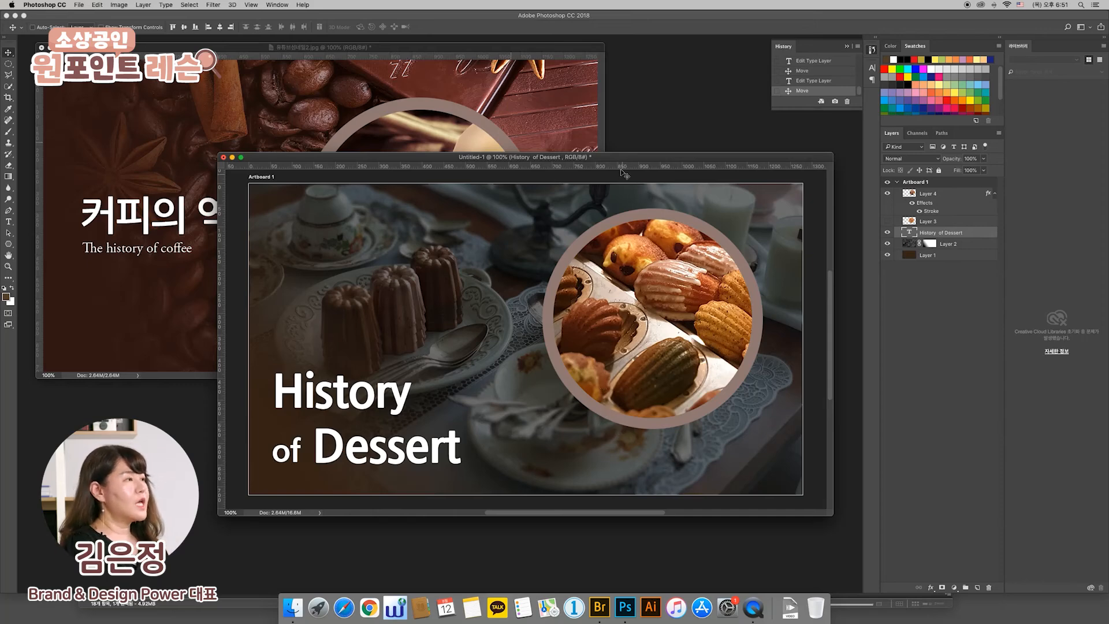
left_click_drag(621, 161, 619, 174)
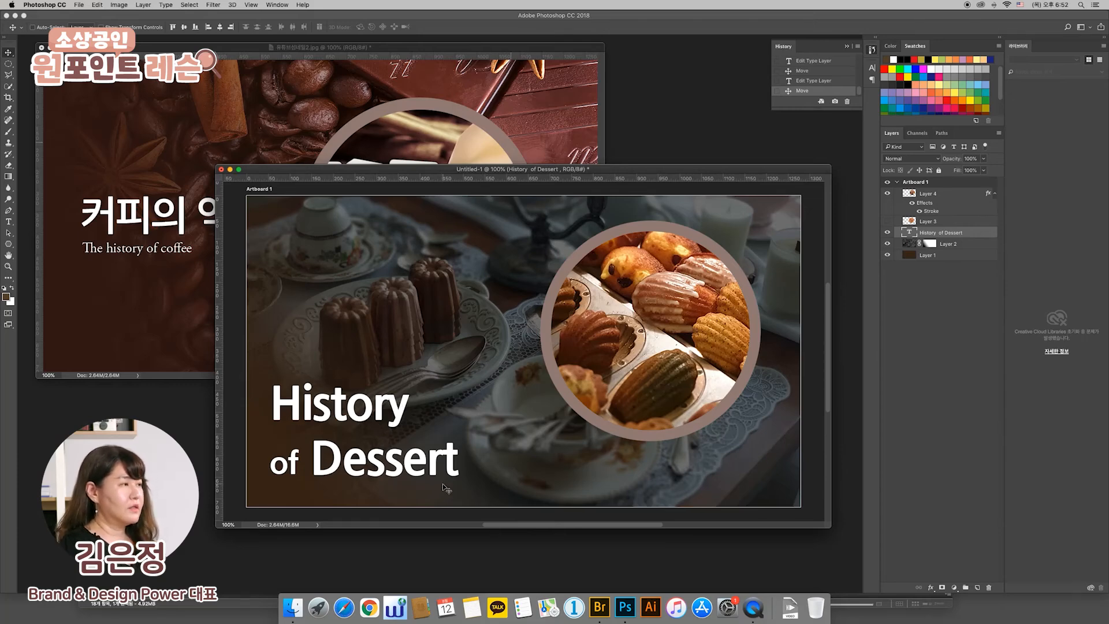
left_click_drag(629, 171, 634, 175)
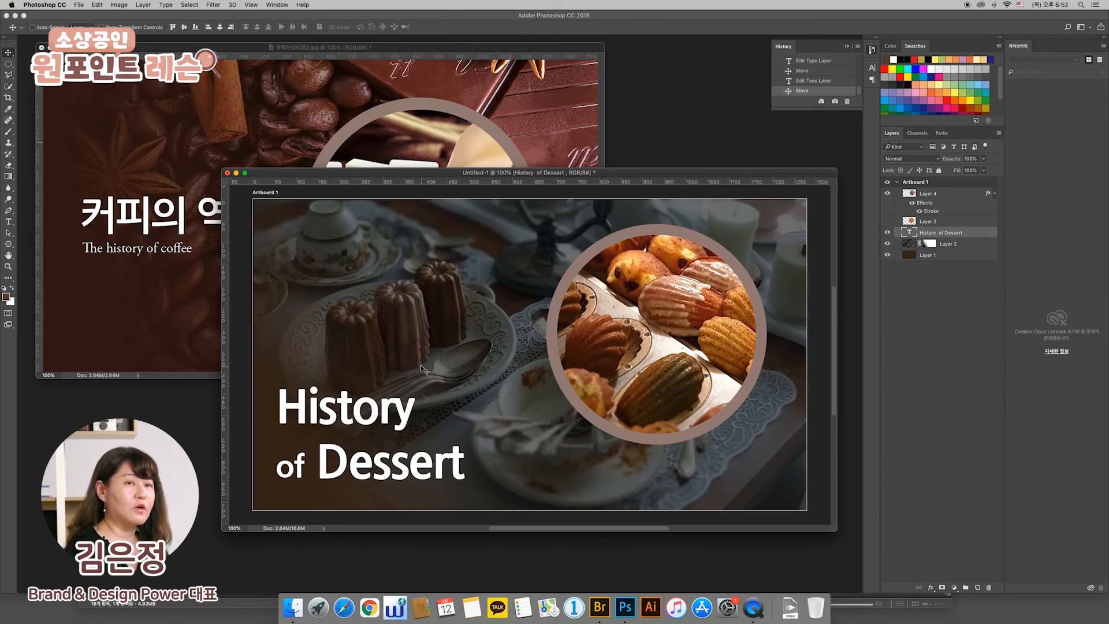
mouse_move(529, 175)
left_mouse_down()
mouse_move(536, 189)
mouse_move(522, 180)
left_mouse_up()
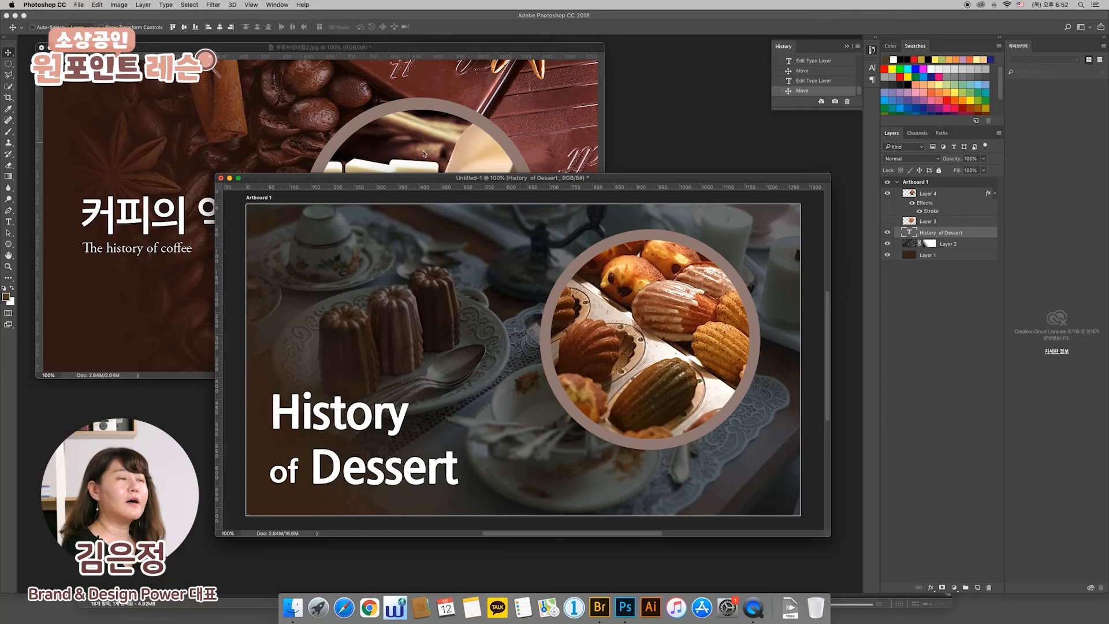
- Save the layered thumbnail in Photoshop format as 04.psd in the sample folder
left_click(77, 6)
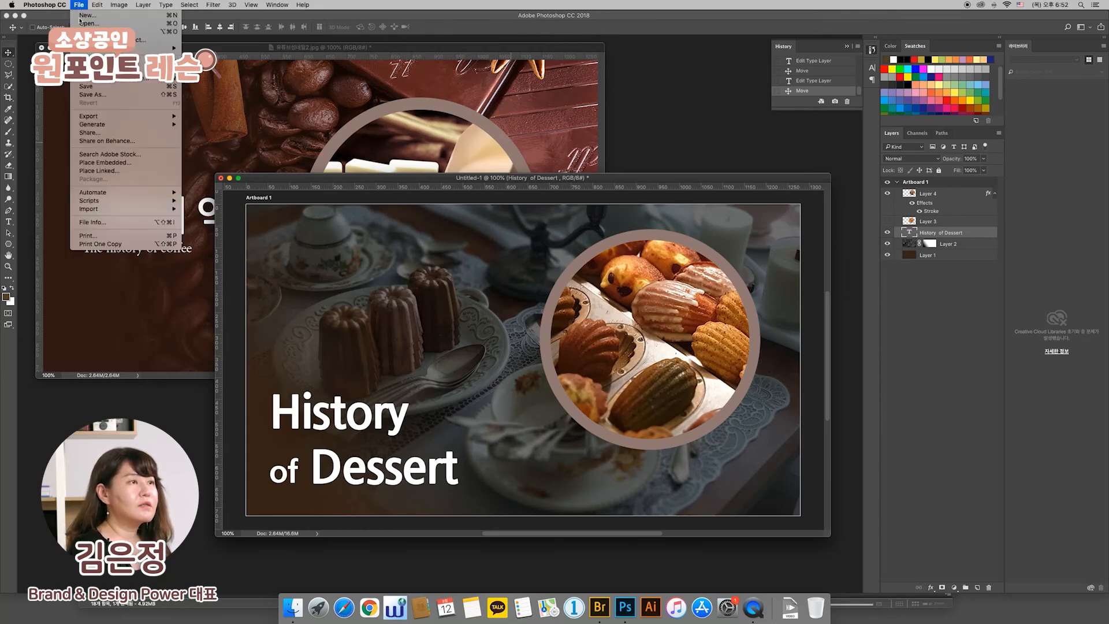
left_click(85, 87)
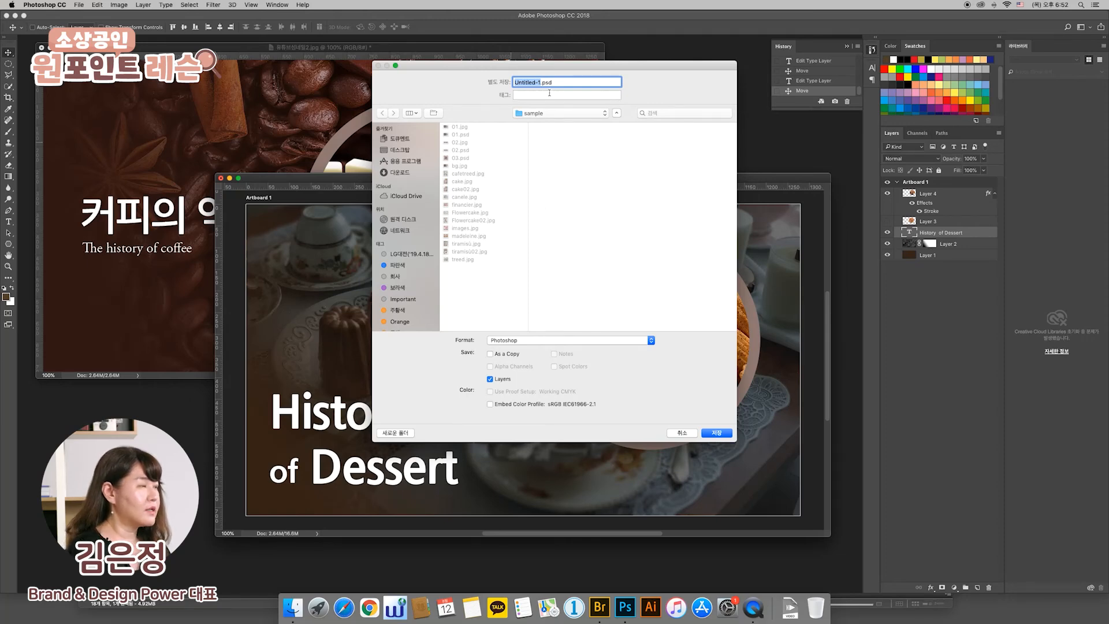
type("04")
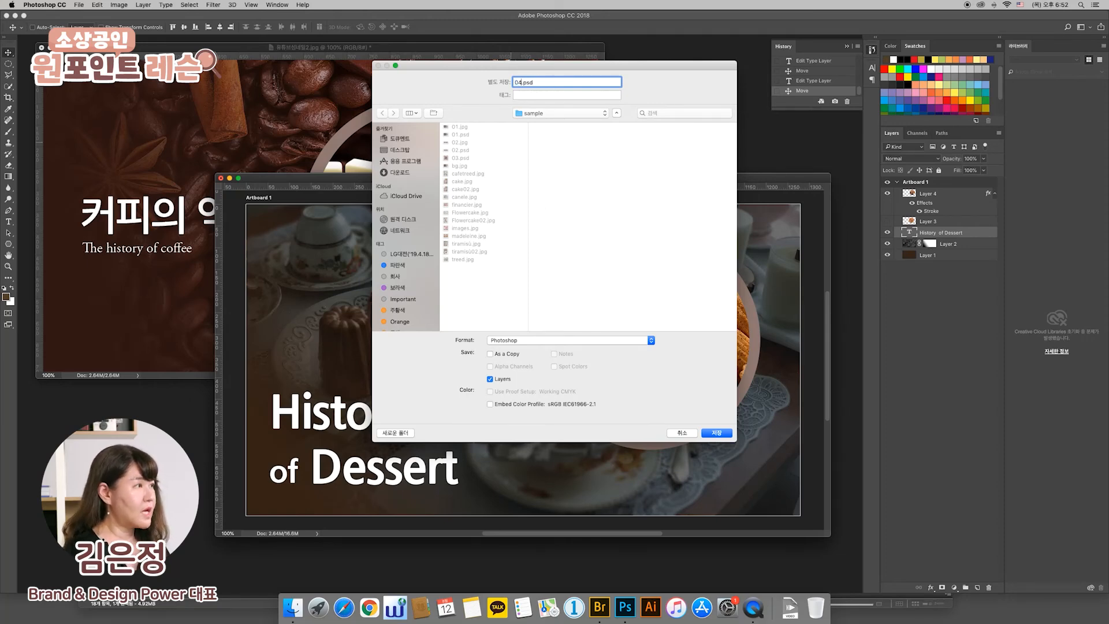
left_click(717, 434)
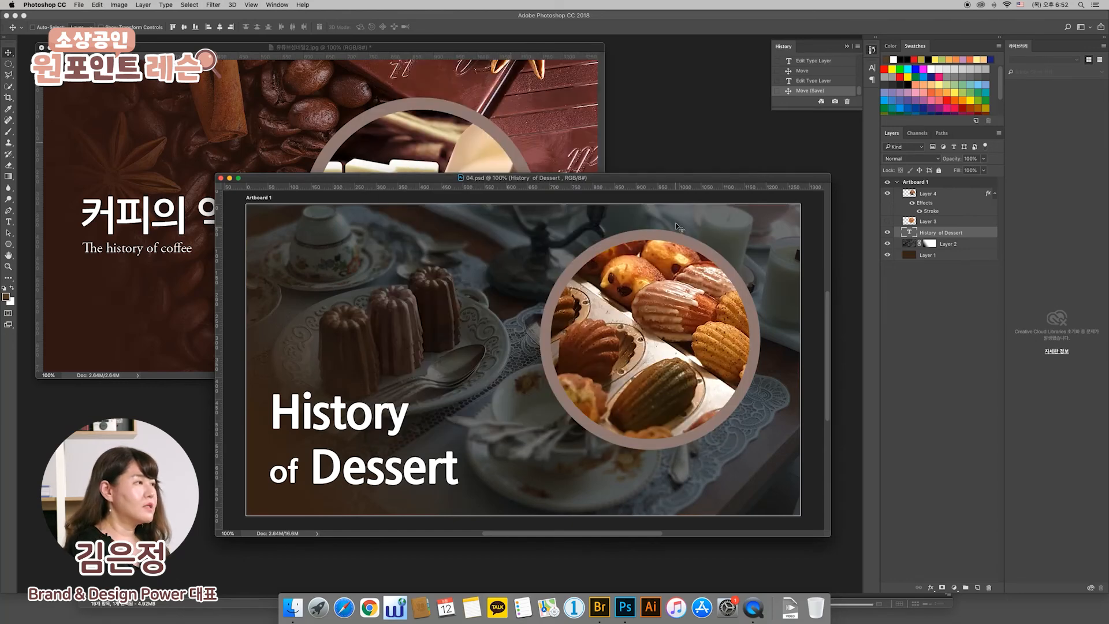
- Save a JPEG copy of the thumbnail as 04.jpg in the sample folder at Maximum quality, 12, Baseline ("Standard")
left_click_drag(629, 180, 622, 178)
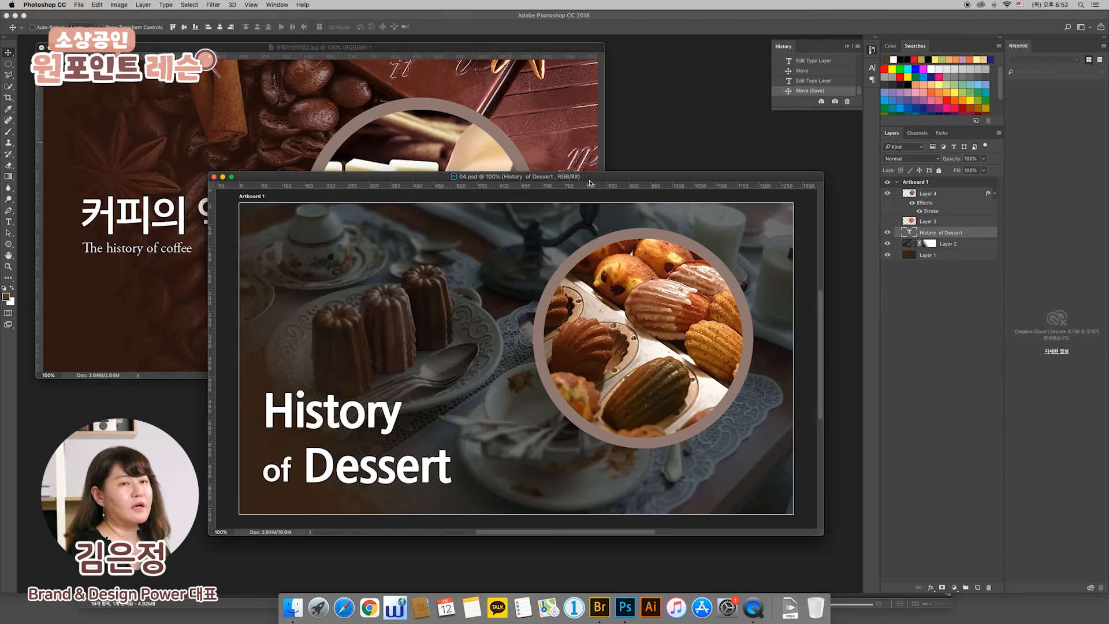
left_click_drag(588, 183, 580, 181)
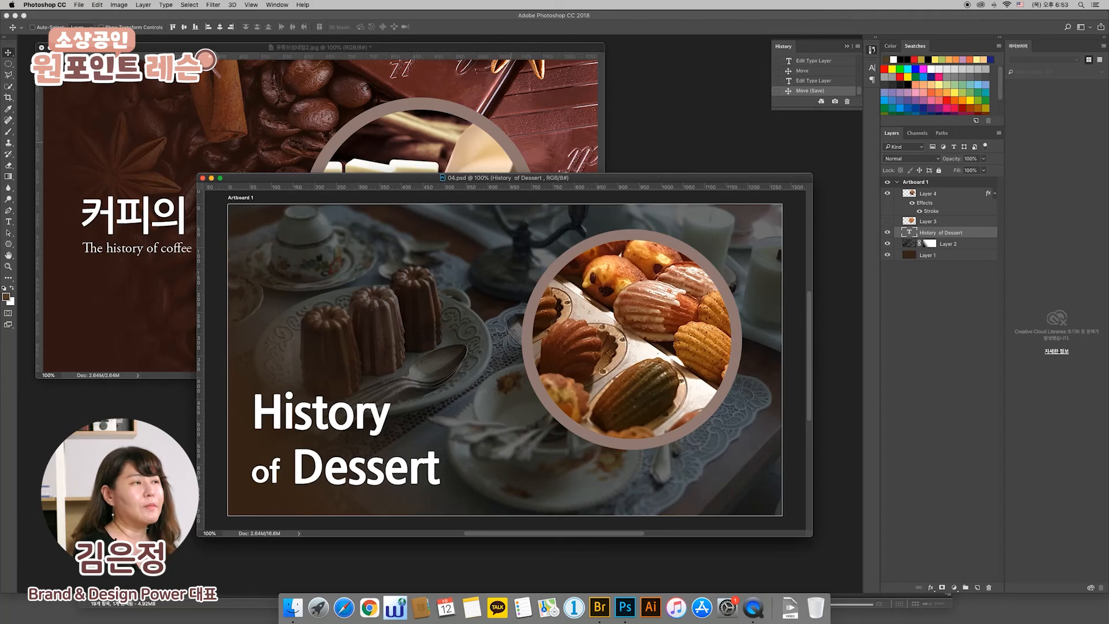
left_click(79, 5)
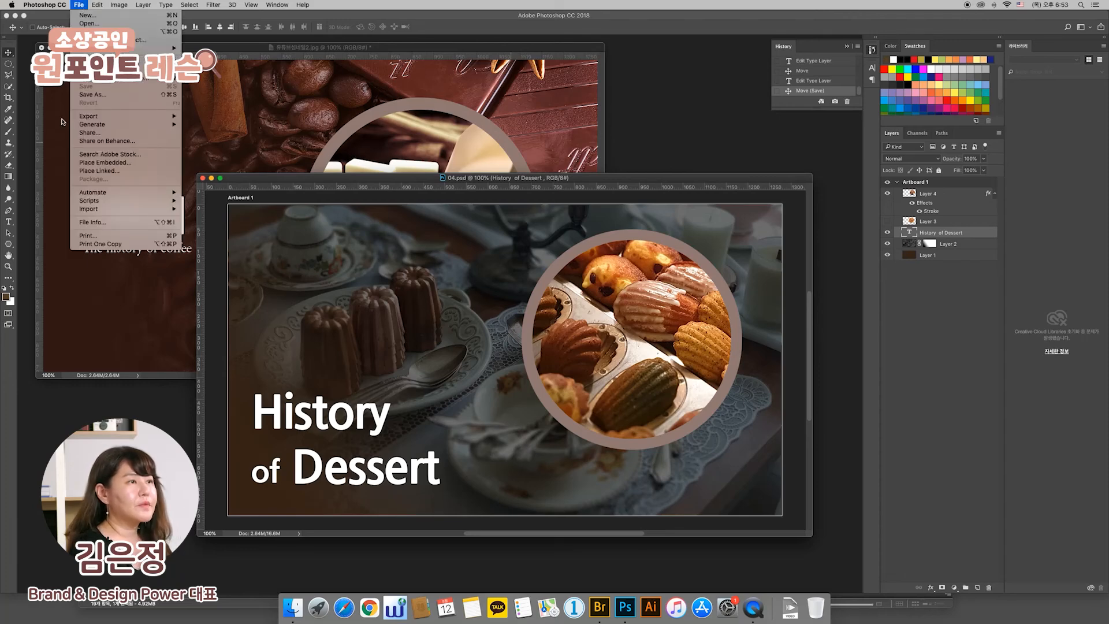
left_click(95, 95)
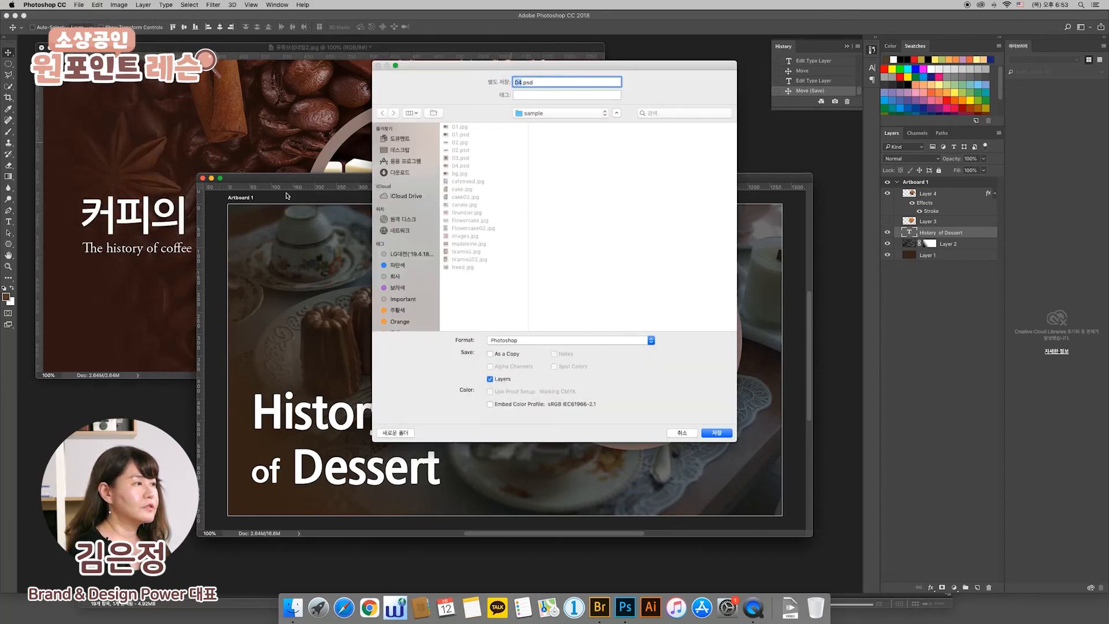
left_click(515, 343)
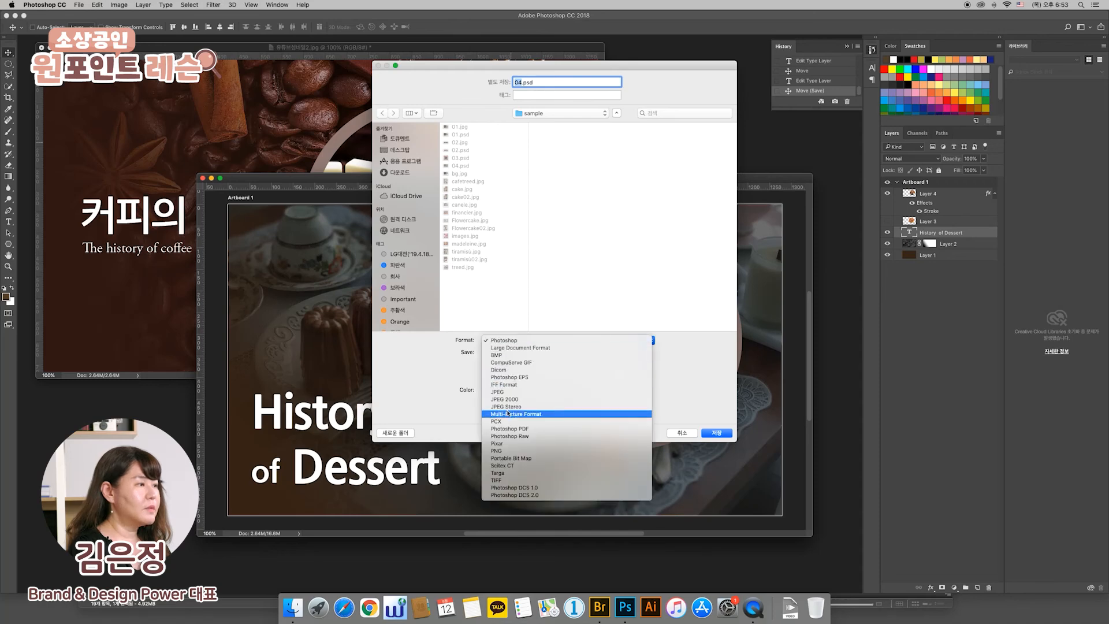
left_click(498, 391)
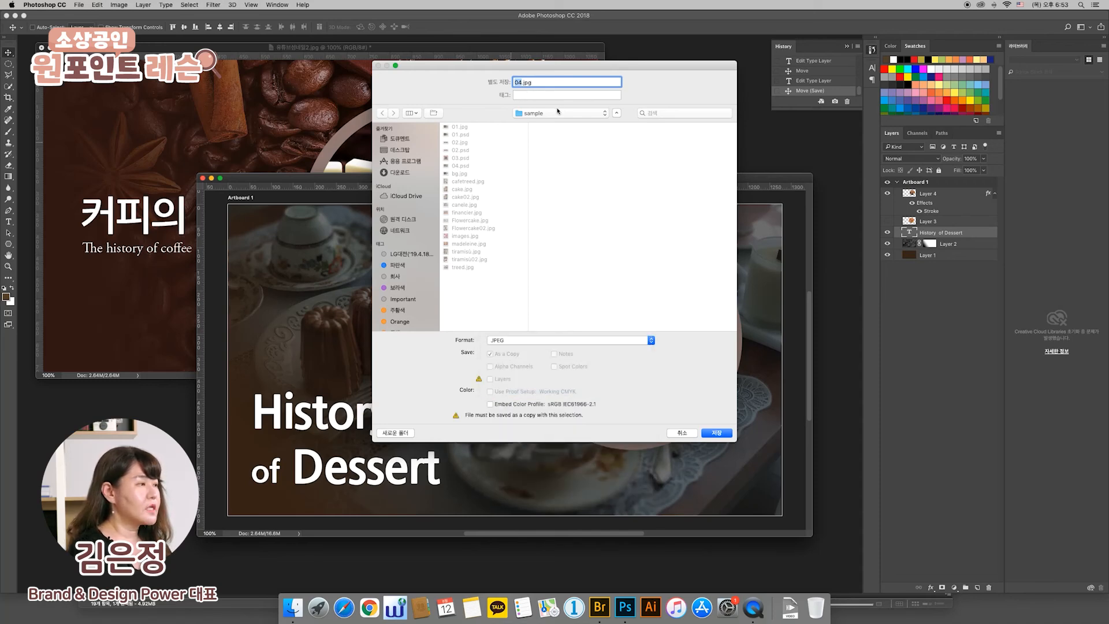
left_click(716, 433)
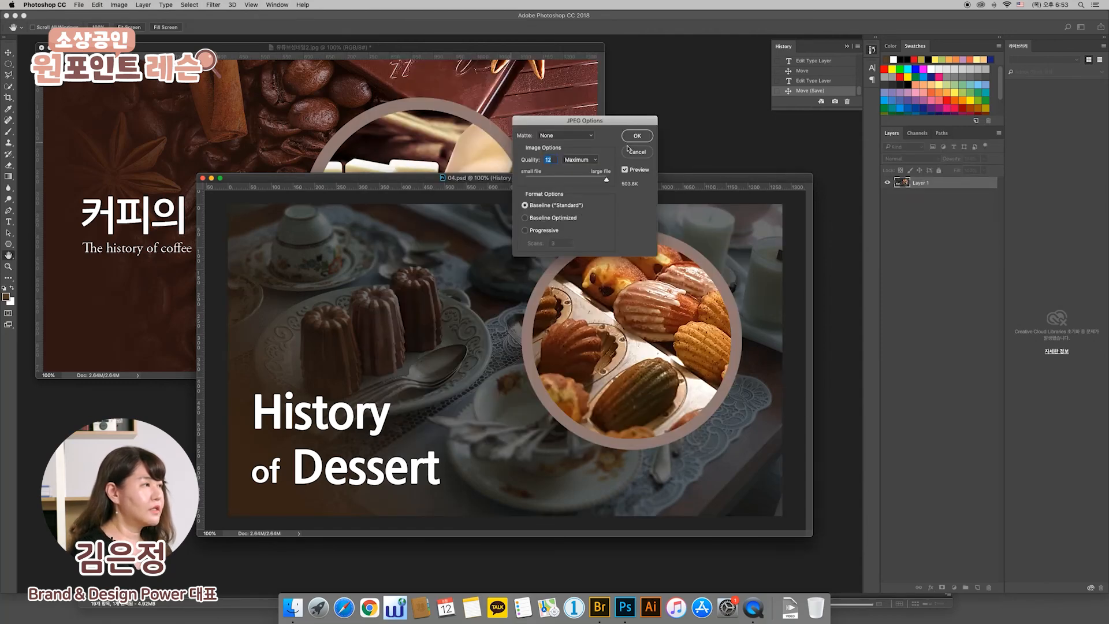
left_click(636, 137)
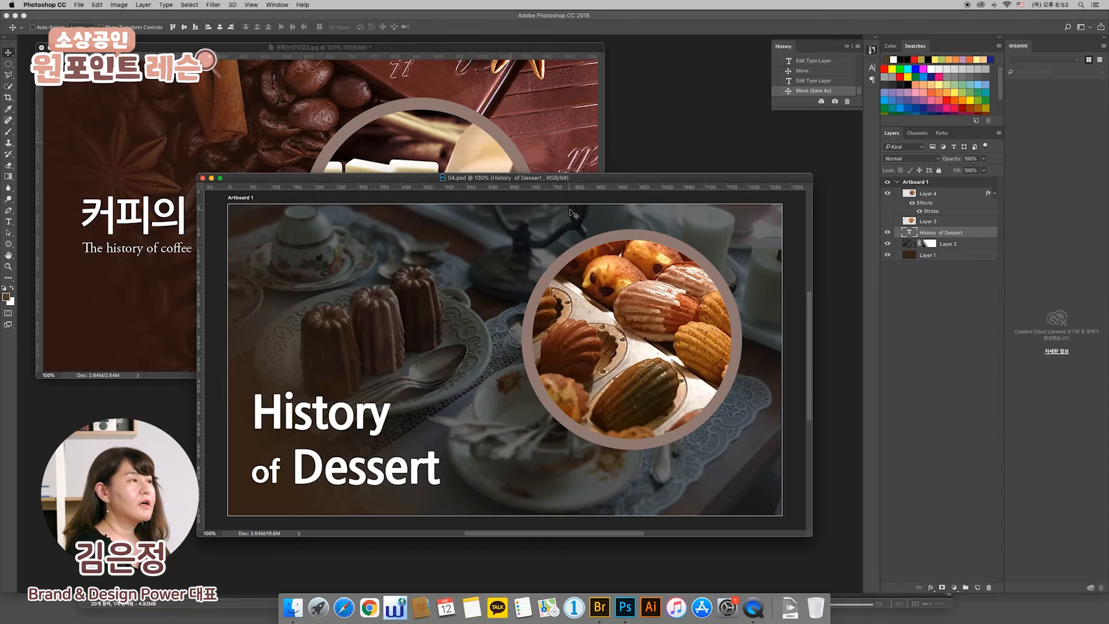
- Toggle the visibility of the photo, title and background layers to examine each one's contribution, leaving Layer 3 hidden
left_click_drag(580, 179, 570, 183)
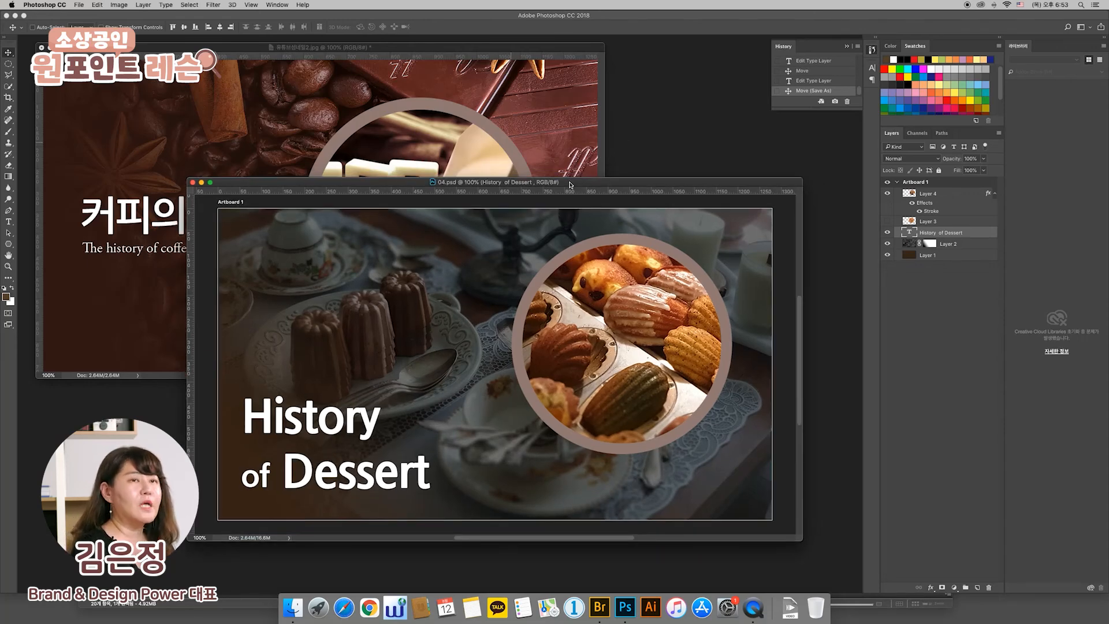
left_click(887, 195)
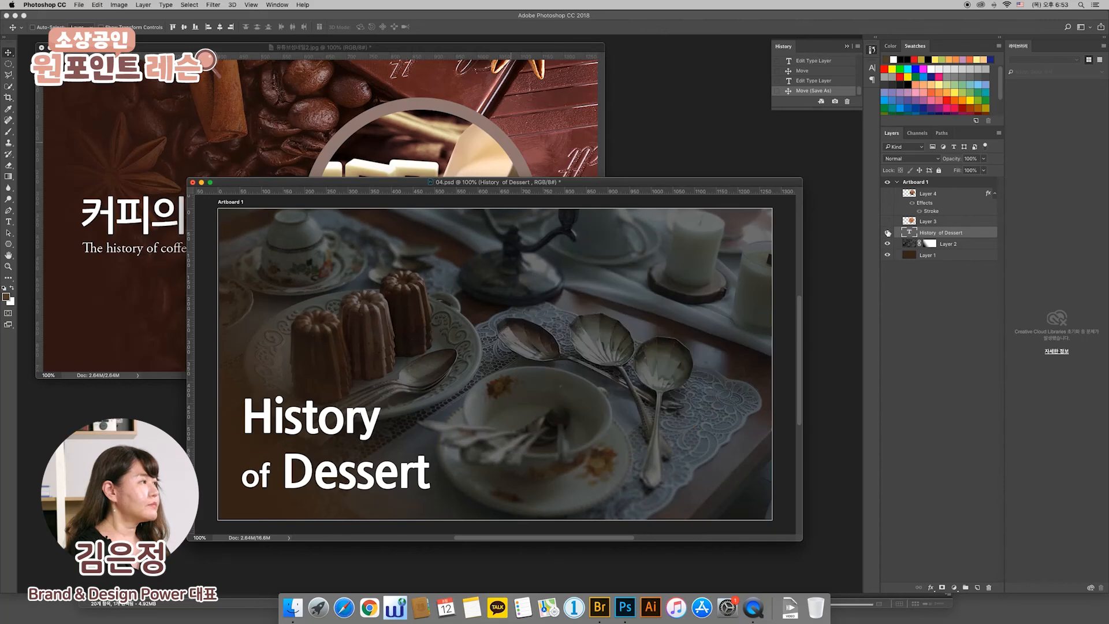
left_click(887, 193)
left_click(888, 232)
left_click(888, 254)
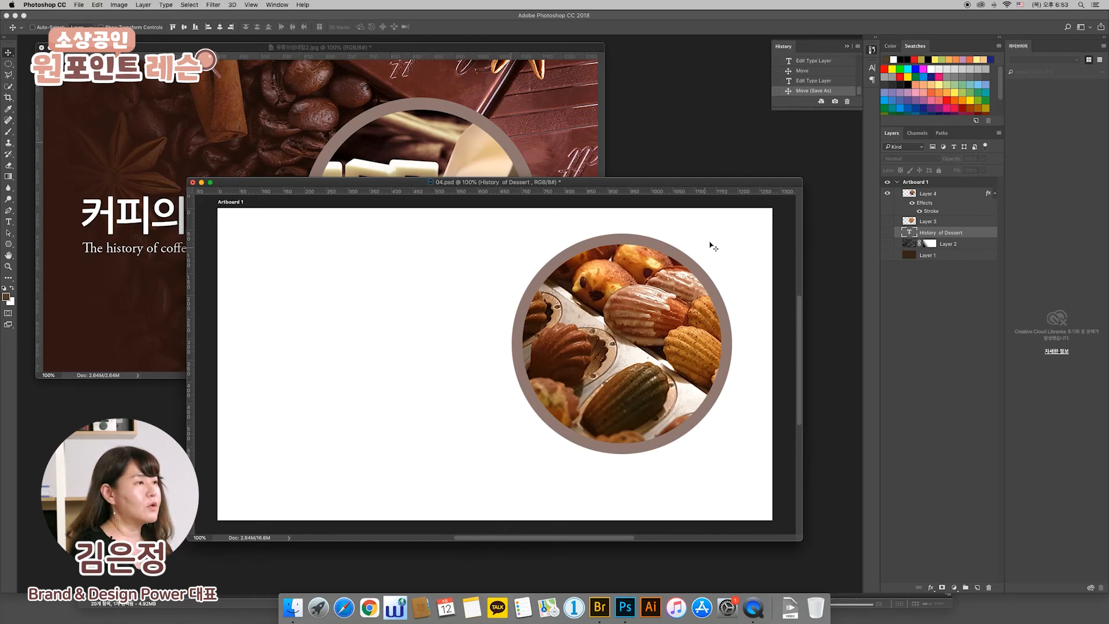
left_click_drag(888, 221, 888, 255)
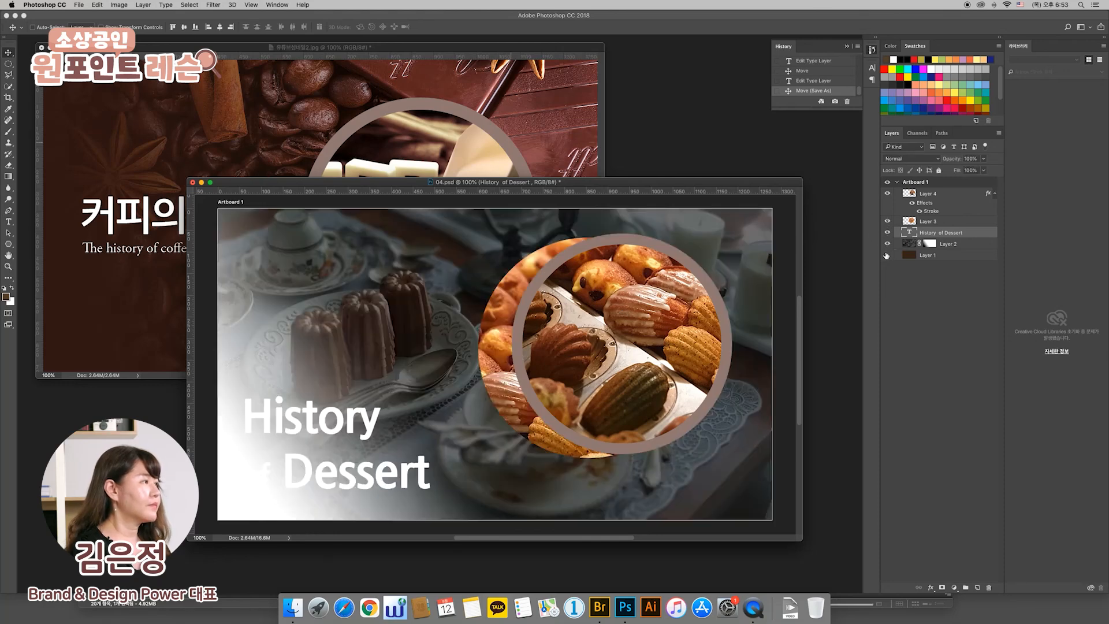
left_click(888, 221)
- Close the coffee example document and move the 04.psd window into the freed workspace
left_click_drag(638, 186, 573, 201)
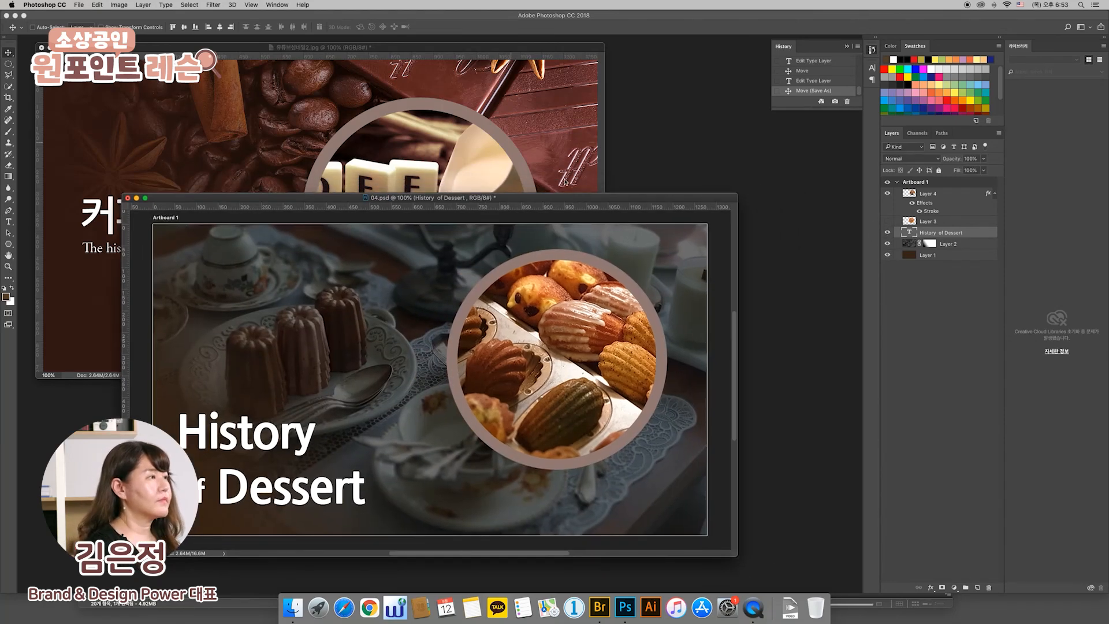
left_click(515, 51)
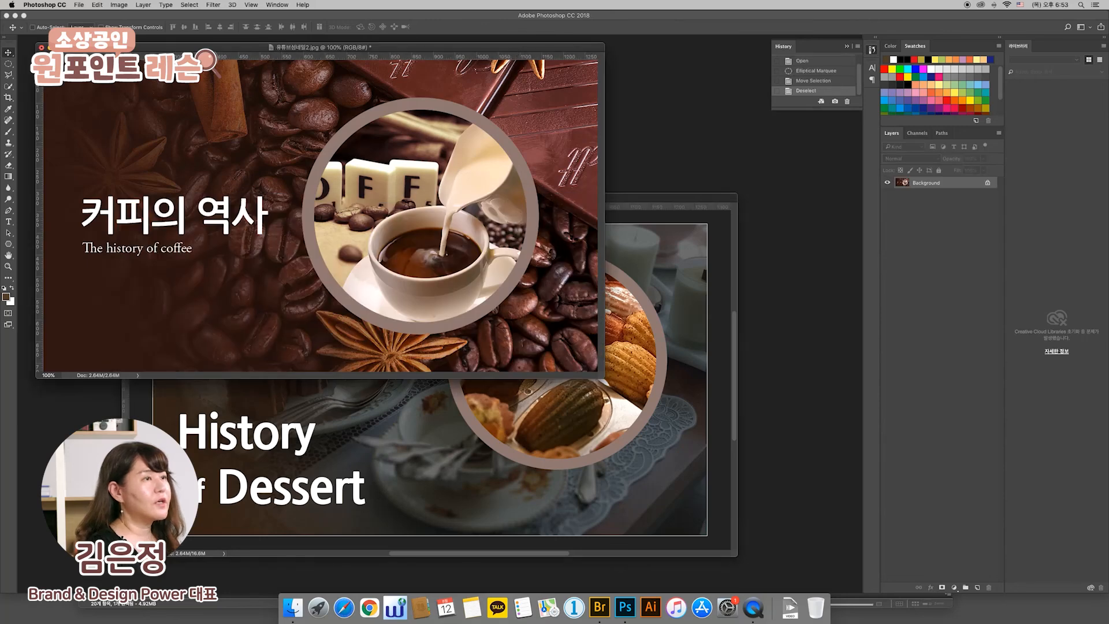
left_click(41, 48)
left_click(515, 192)
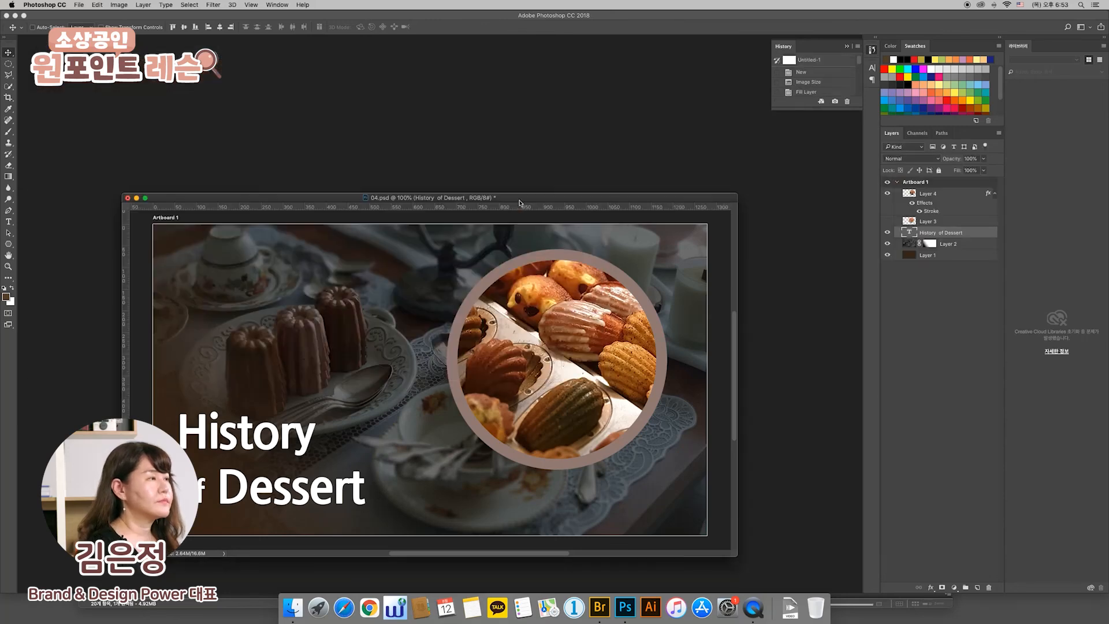
left_click_drag(507, 200, 424, 70)
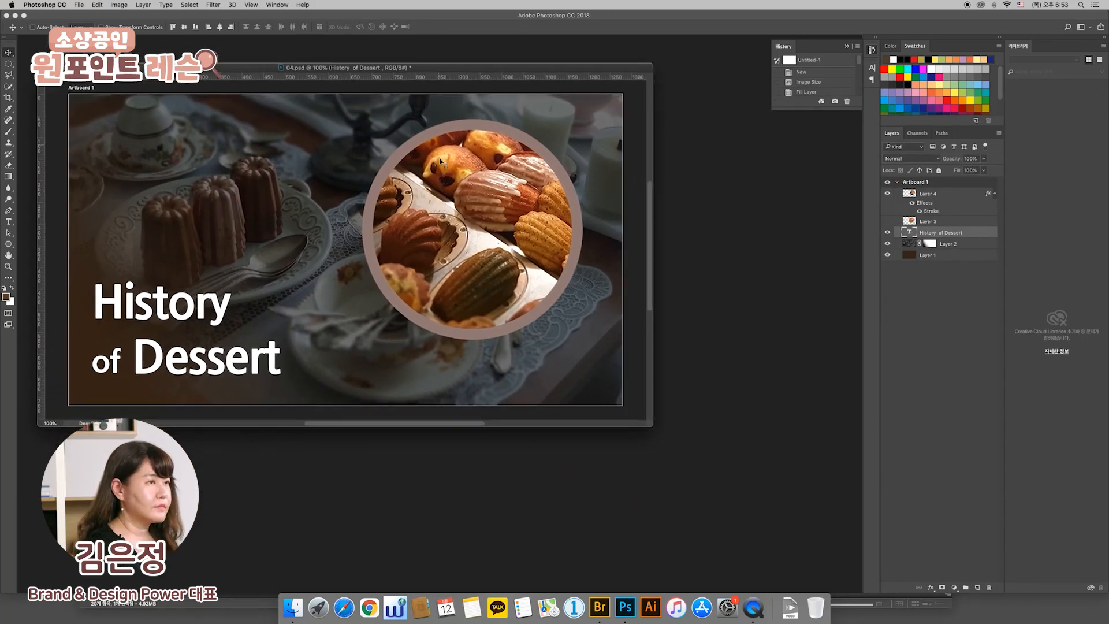
- Review the new-document settings and the Background Contents choices, and close the dialog without creating a document
left_click(79, 5)
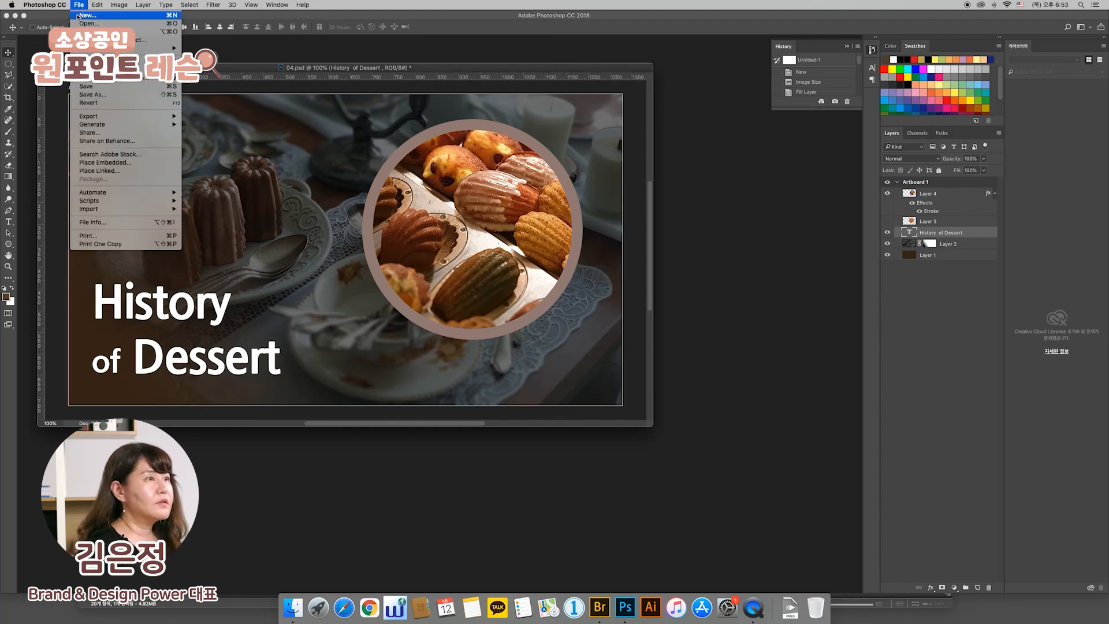
left_click(79, 15)
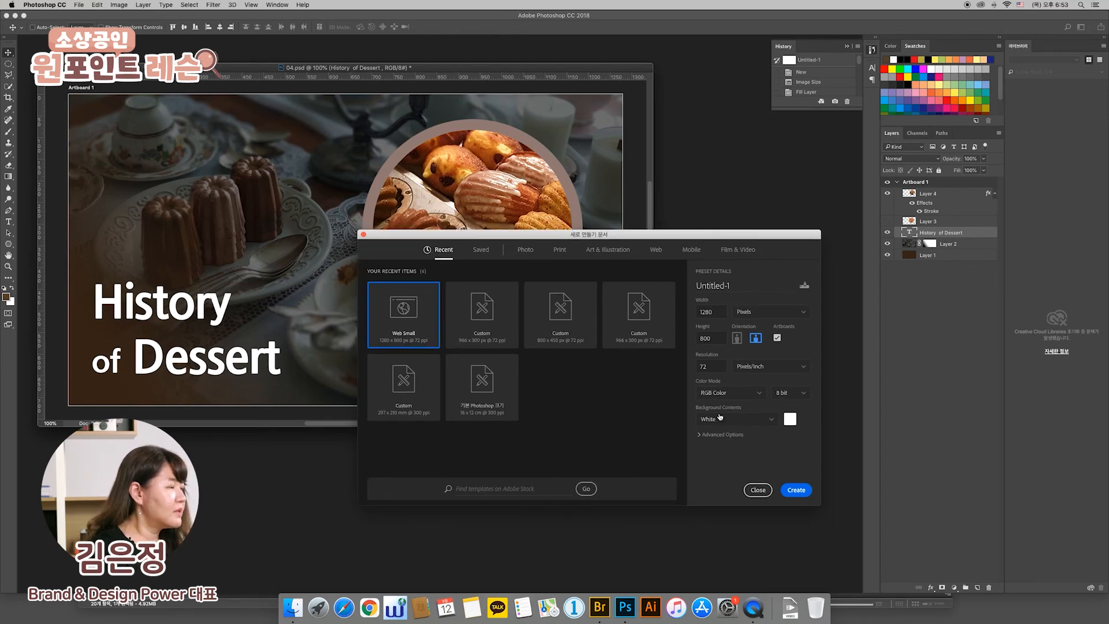
left_click(725, 422)
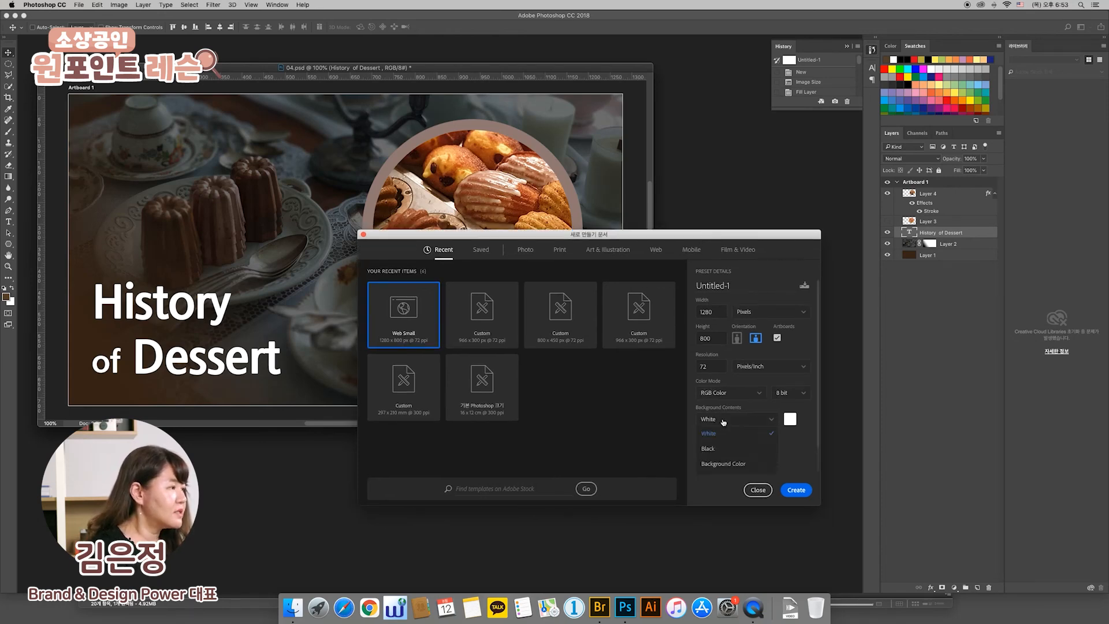
left_click(724, 464)
left_click(732, 423)
left_click(714, 435)
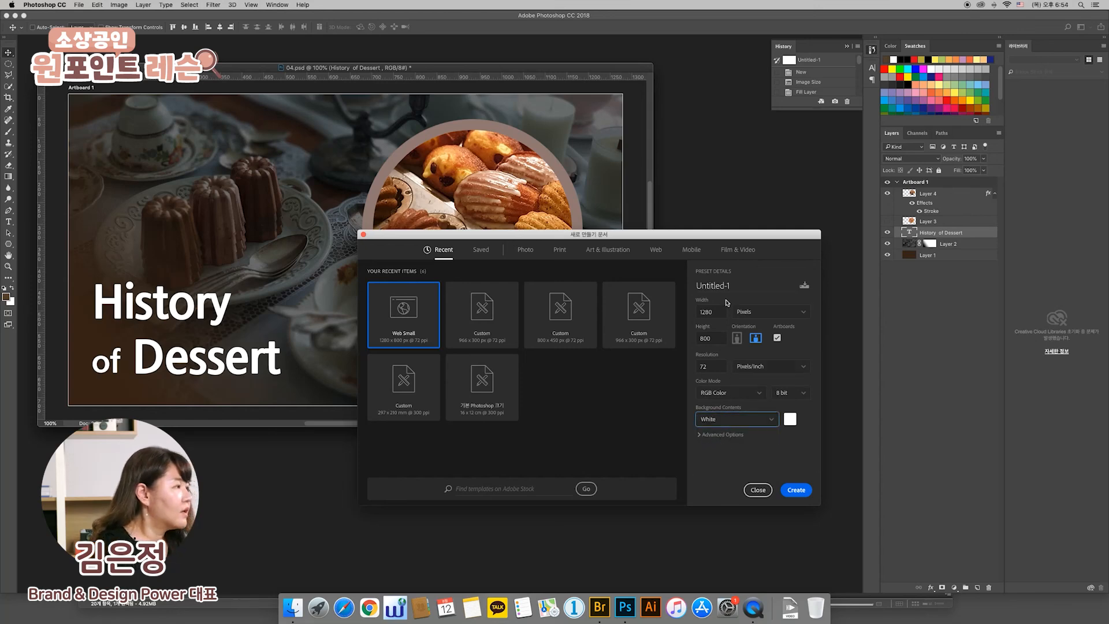
left_click_drag(703, 238, 702, 232)
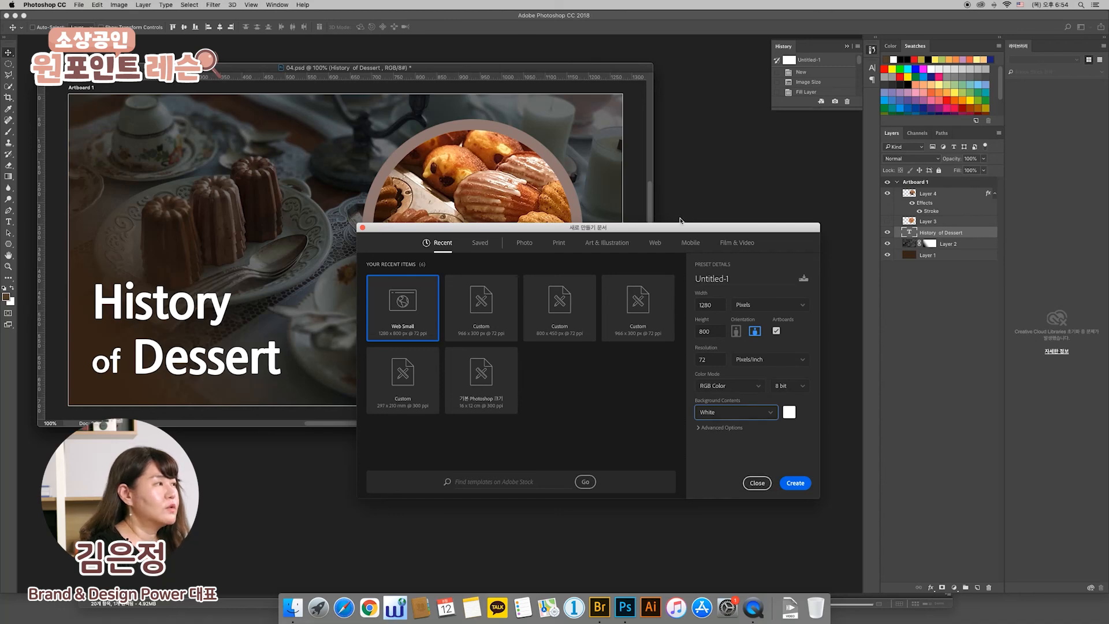
left_click_drag(679, 232, 712, 269)
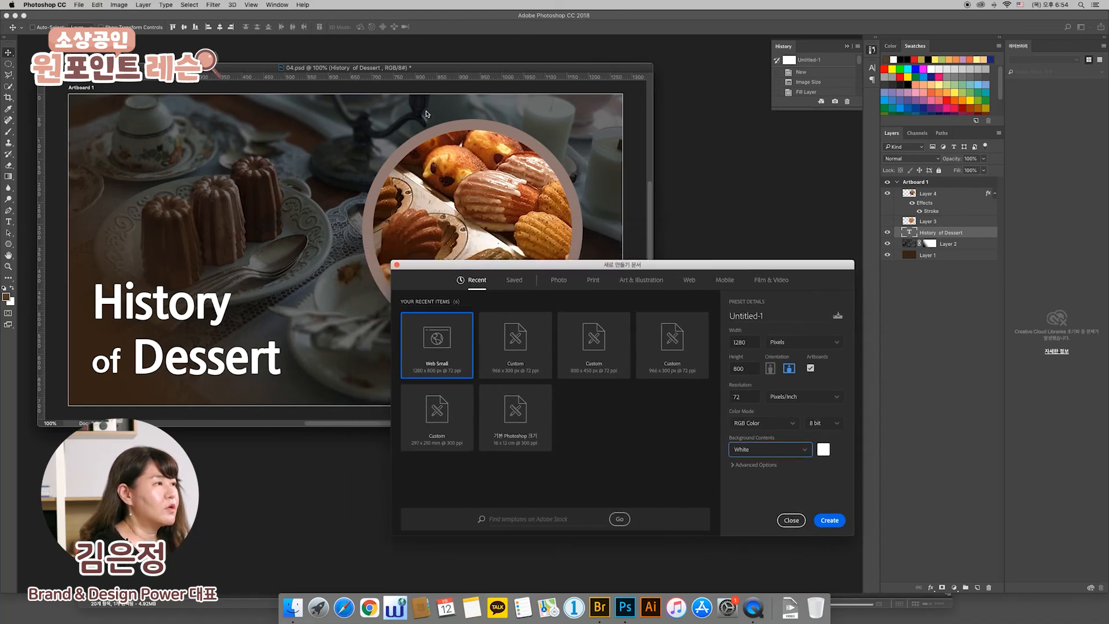
left_click_drag(665, 264, 641, 263)
left_click(775, 519)
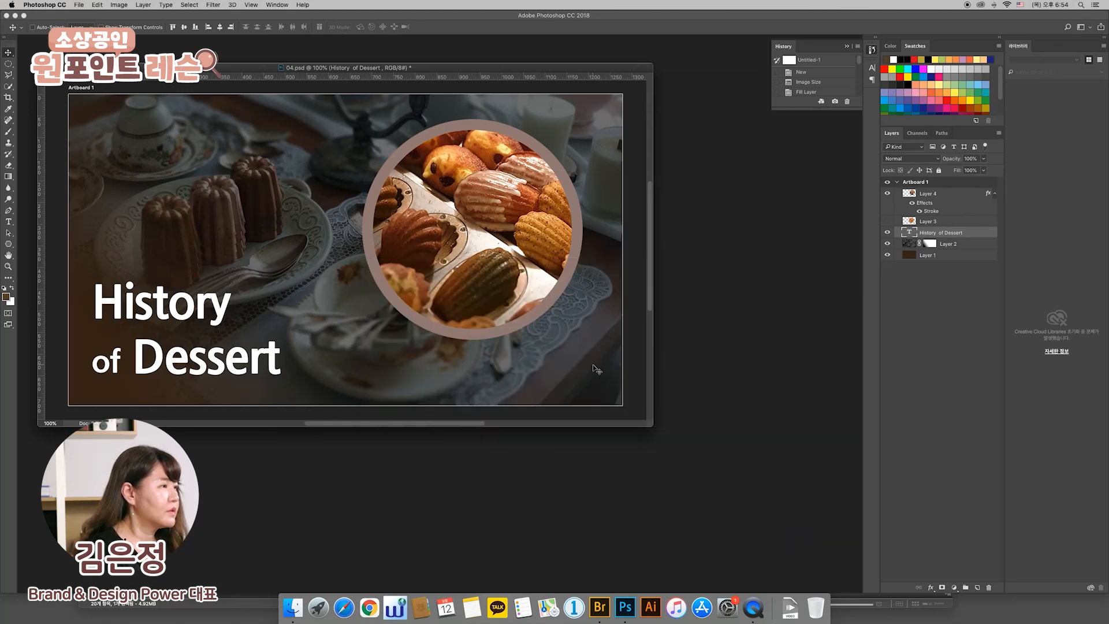
- Reposition and enlarge the 04.psd window to show the whole artboard with a margin around it
left_click_drag(521, 73, 528, 74)
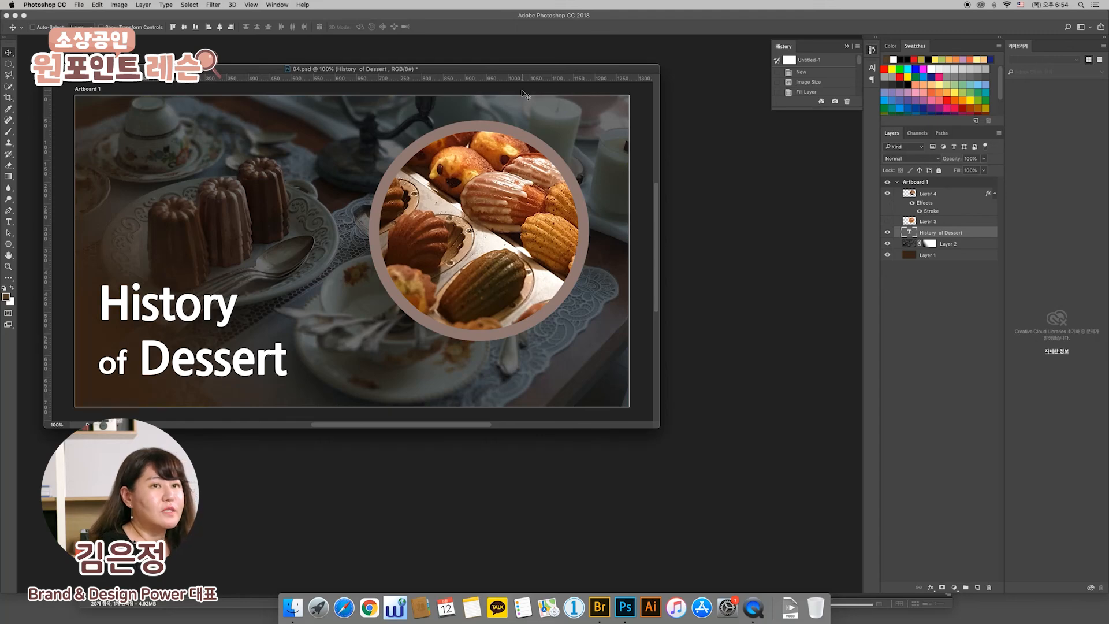
scroll(522, 90, "down", 5)
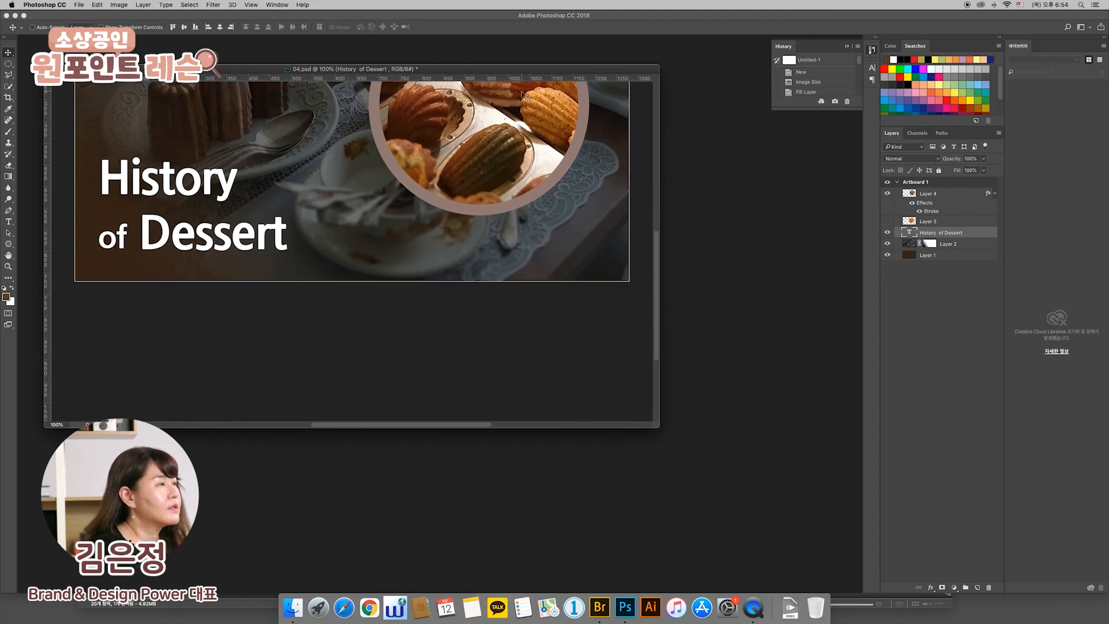
left_click_drag(660, 260, 654, 216)
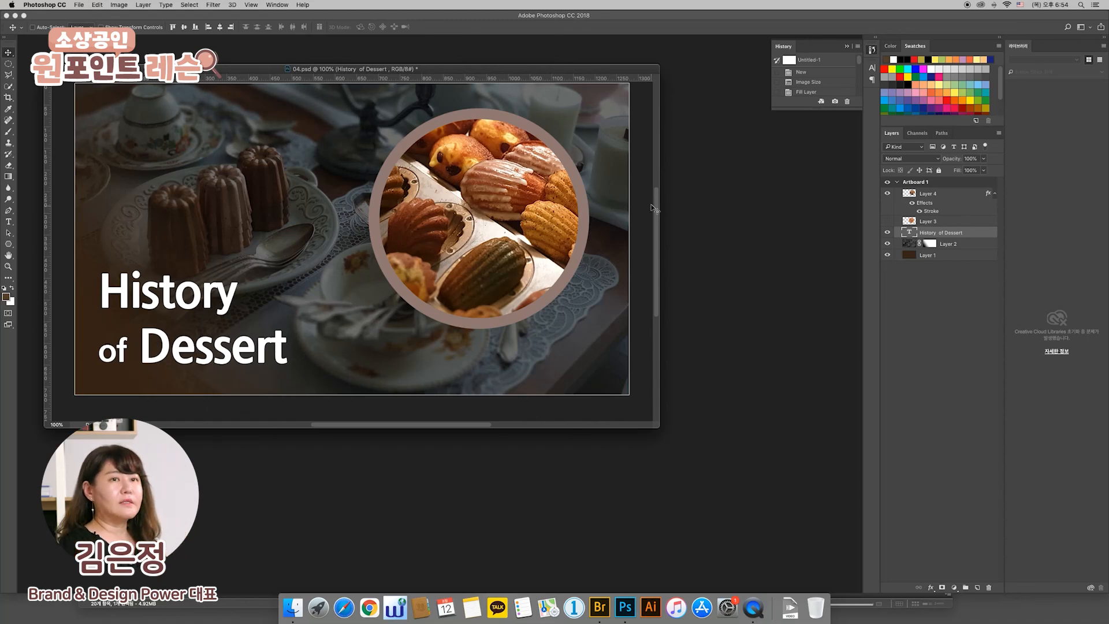
left_click_drag(435, 69, 436, 63)
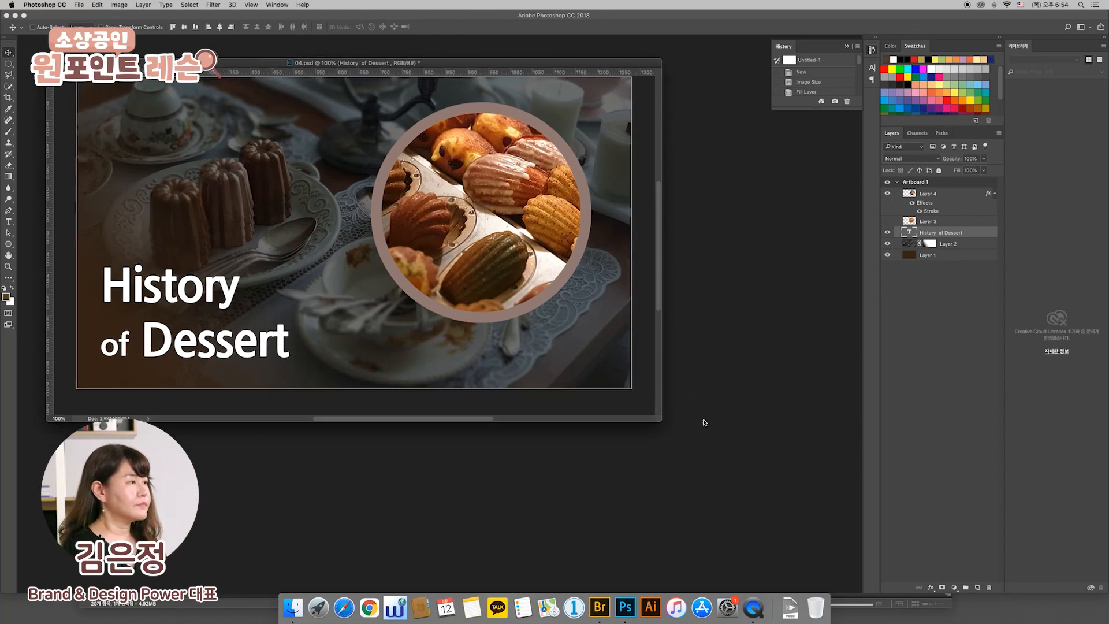
left_click_drag(668, 431, 704, 486)
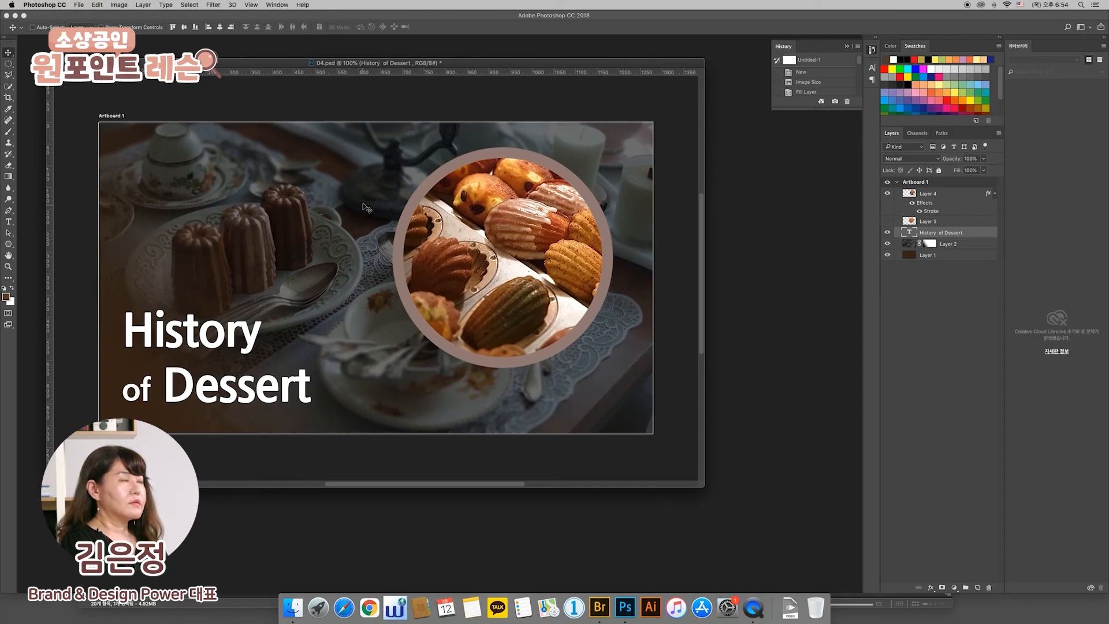
left_click_drag(461, 66, 462, 68)
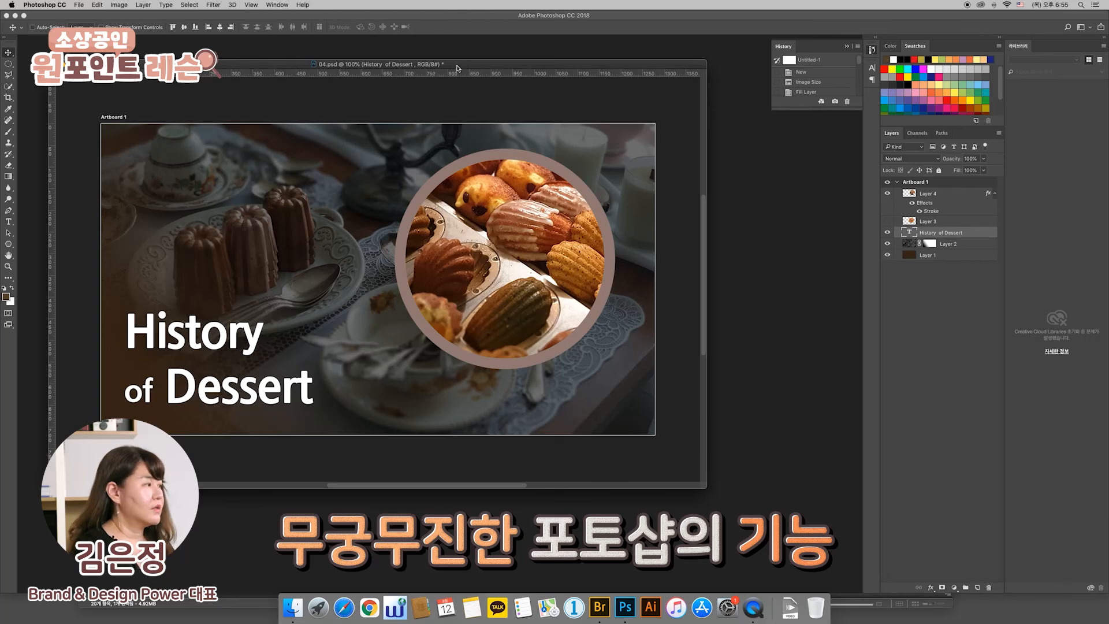
left_click_drag(469, 68, 469, 71)
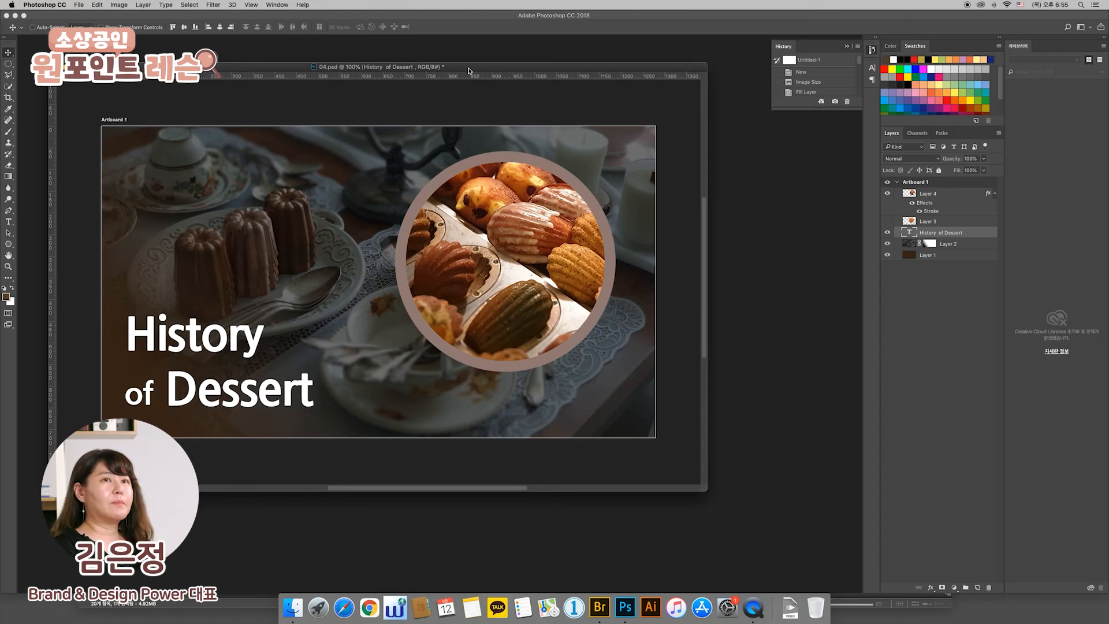
left_click_drag(482, 69, 489, 70)
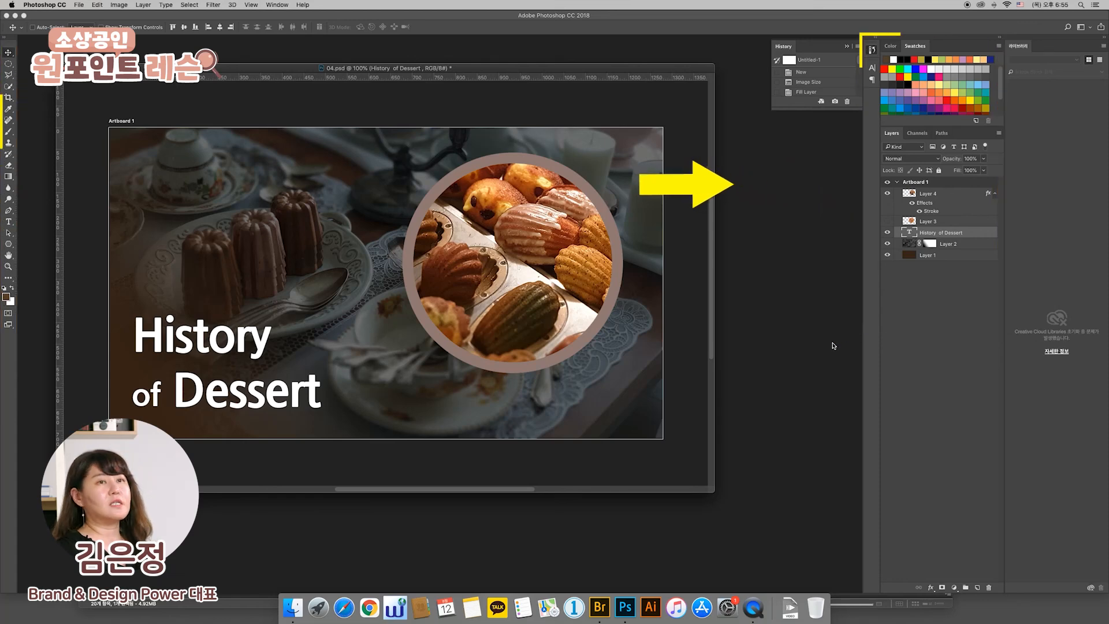
left_click_drag(499, 68, 503, 67)
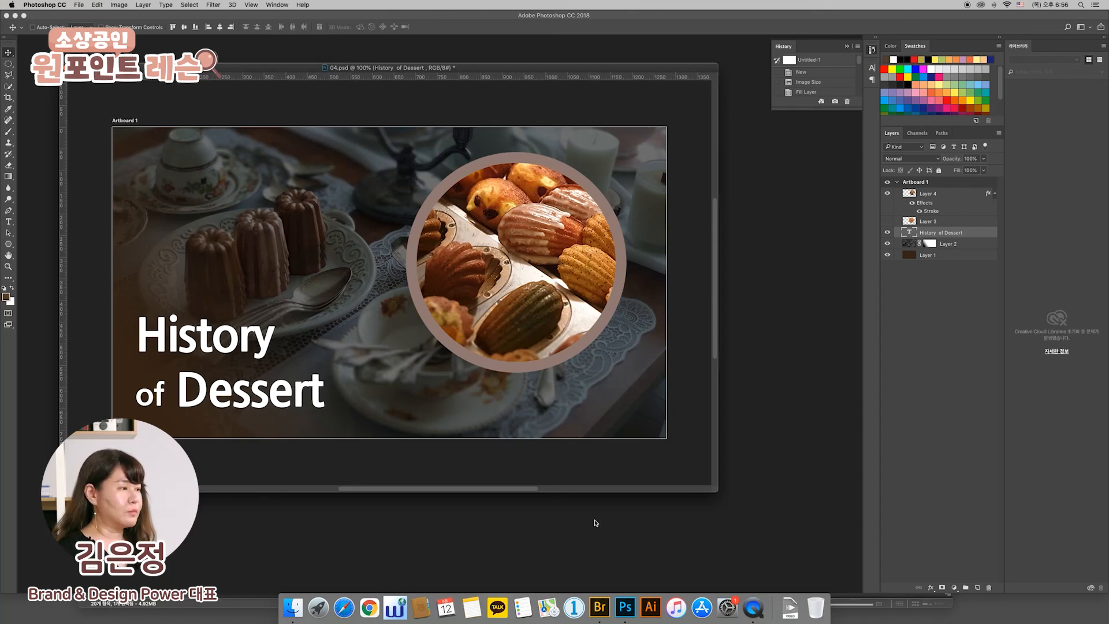
- Switch to Adobe Bridge, preview the finished 02.jpg banner and 03.psd hexagon design in the sample folder, and return to Photoshop
left_click(600, 606)
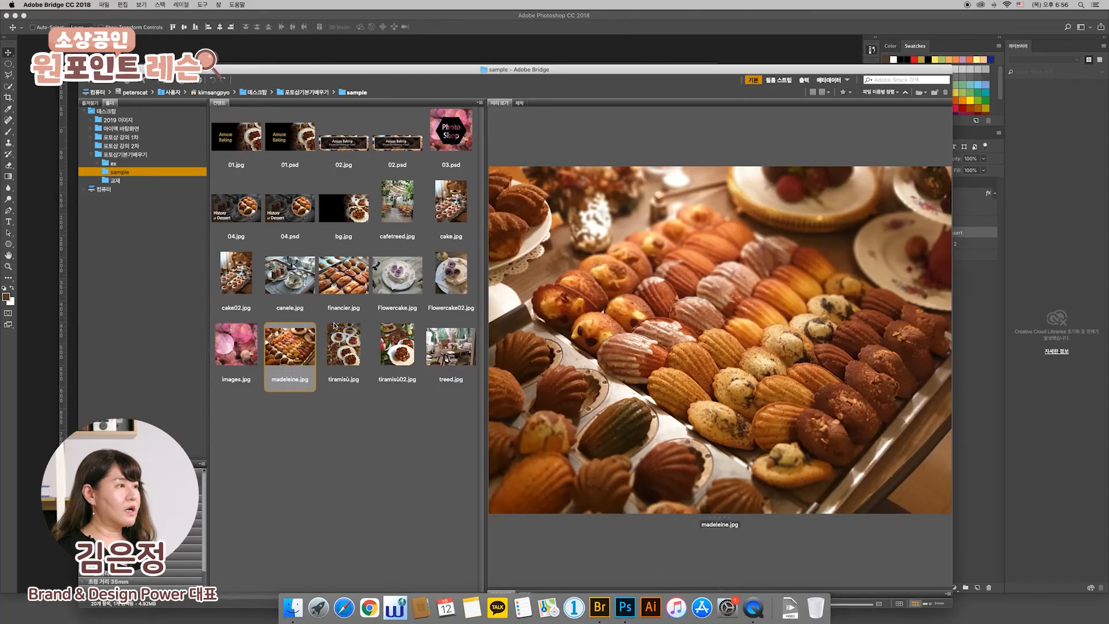
left_click(347, 136)
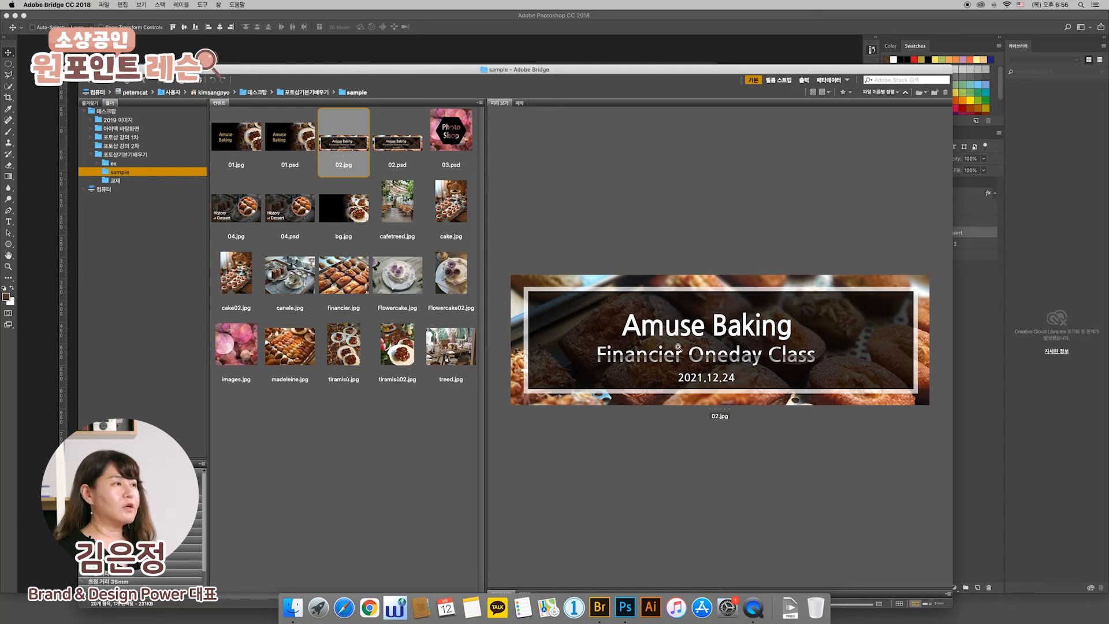
left_click(468, 150)
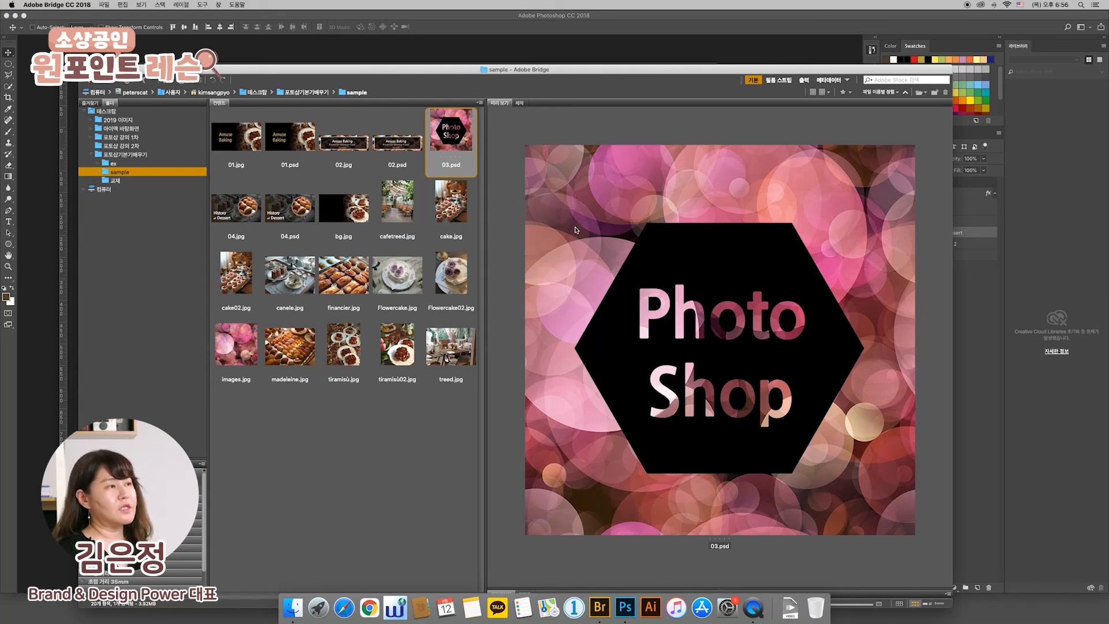
left_click(344, 147)
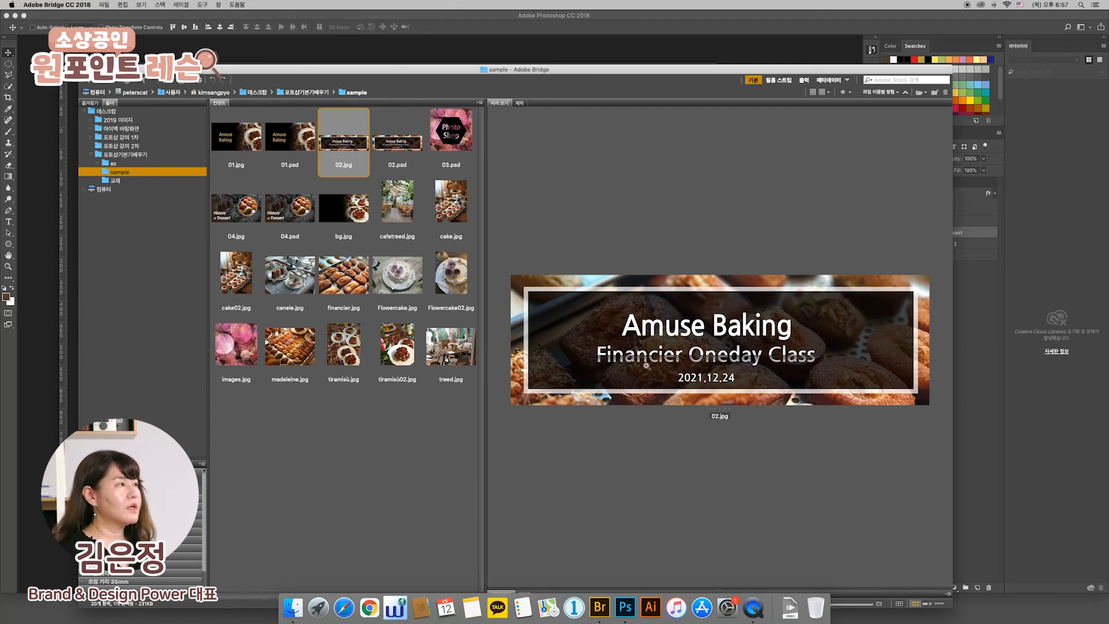
left_click(503, 47)
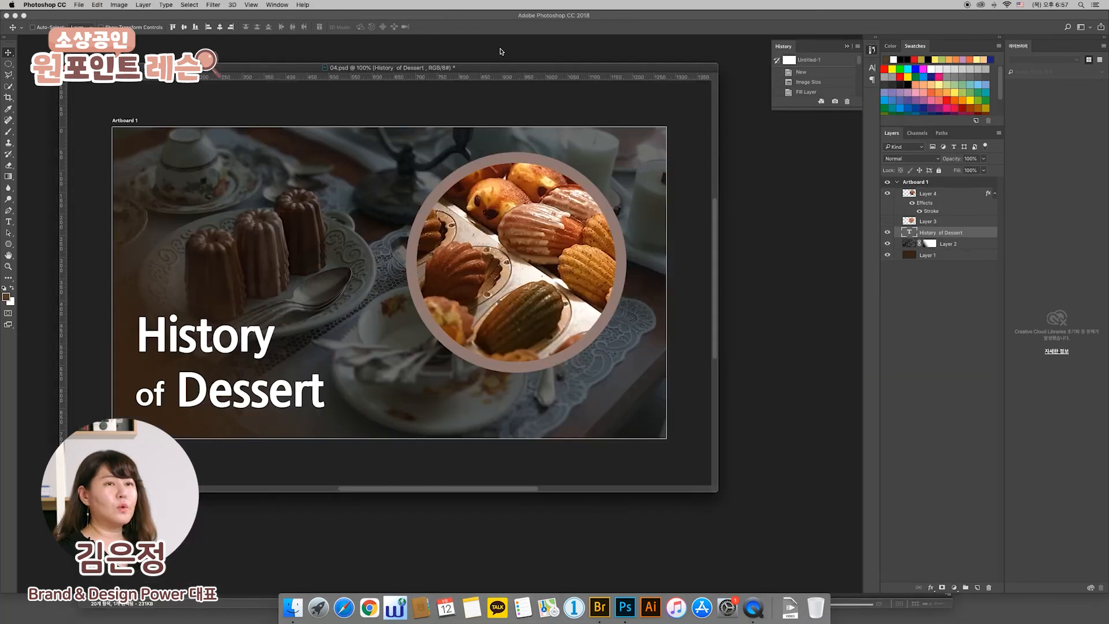
- Open the new-document settings and compare the Print and Web blank document presets, including their units and resolution
left_click(79, 7)
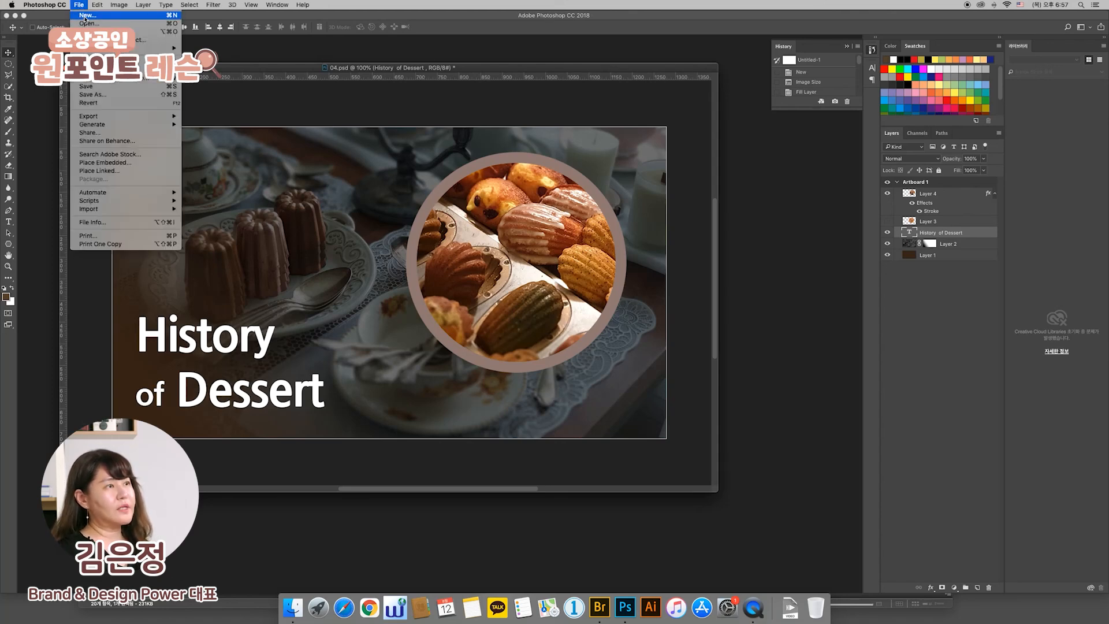
left_click(85, 19)
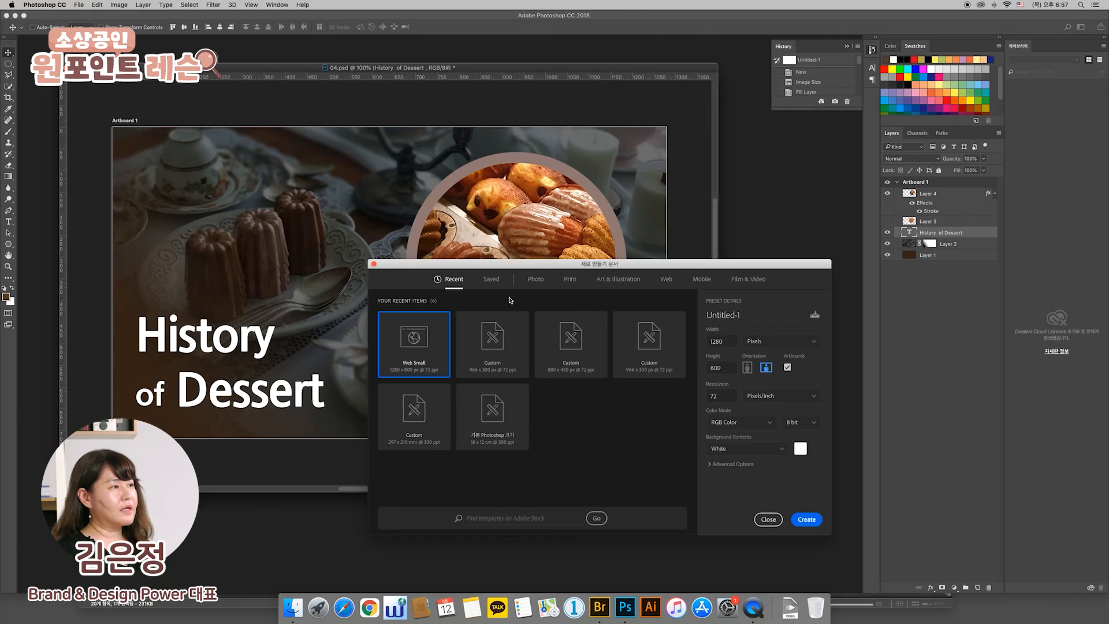
left_click(571, 283)
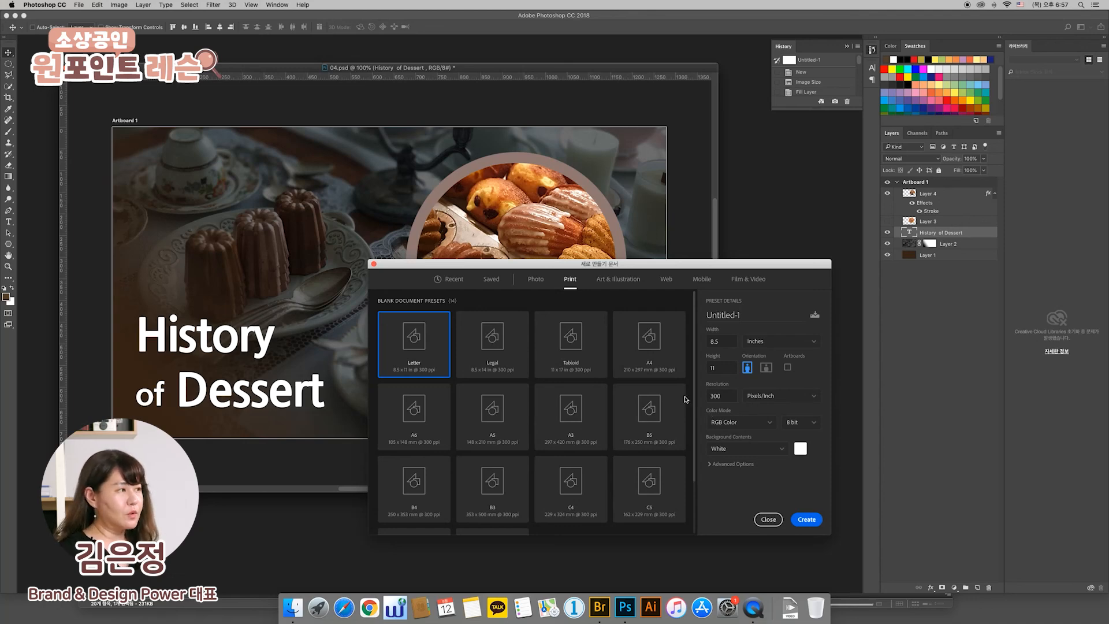
left_click(666, 283)
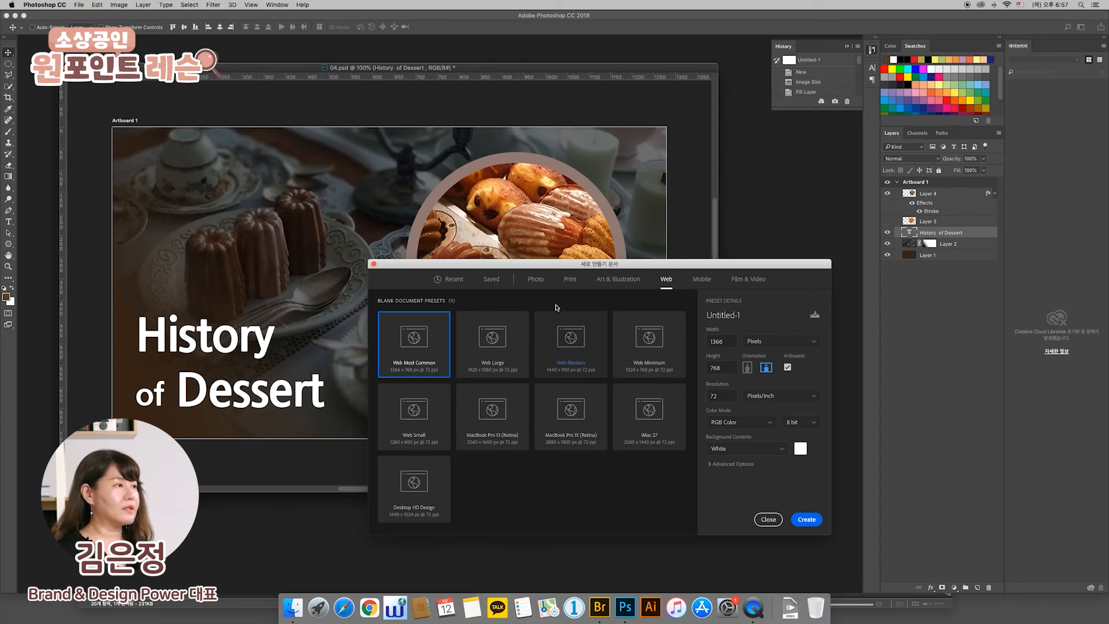
left_click(572, 280)
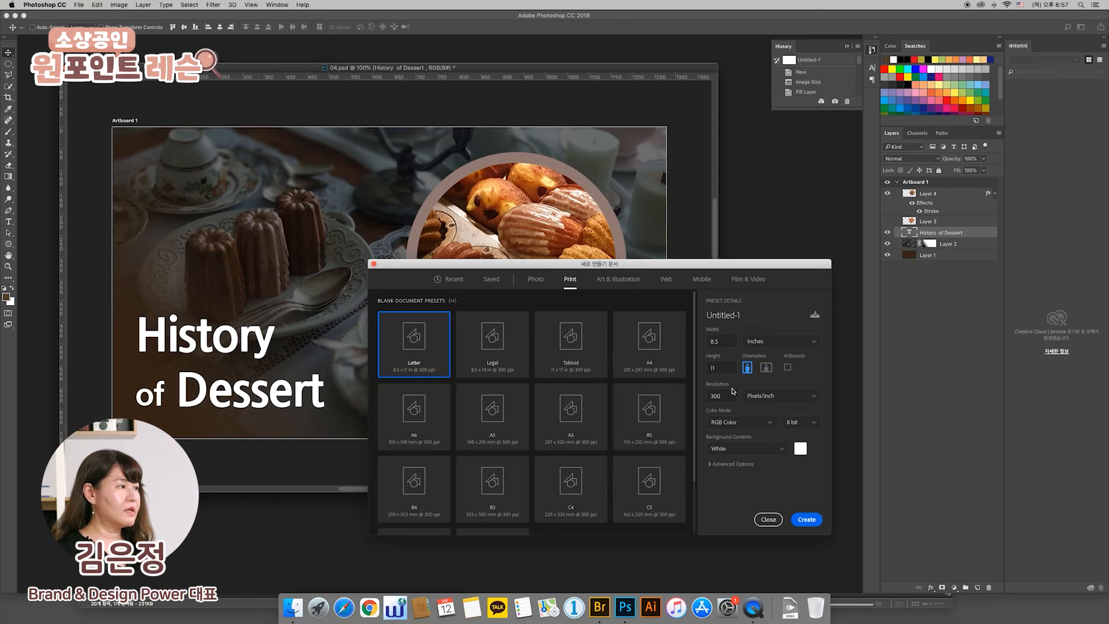